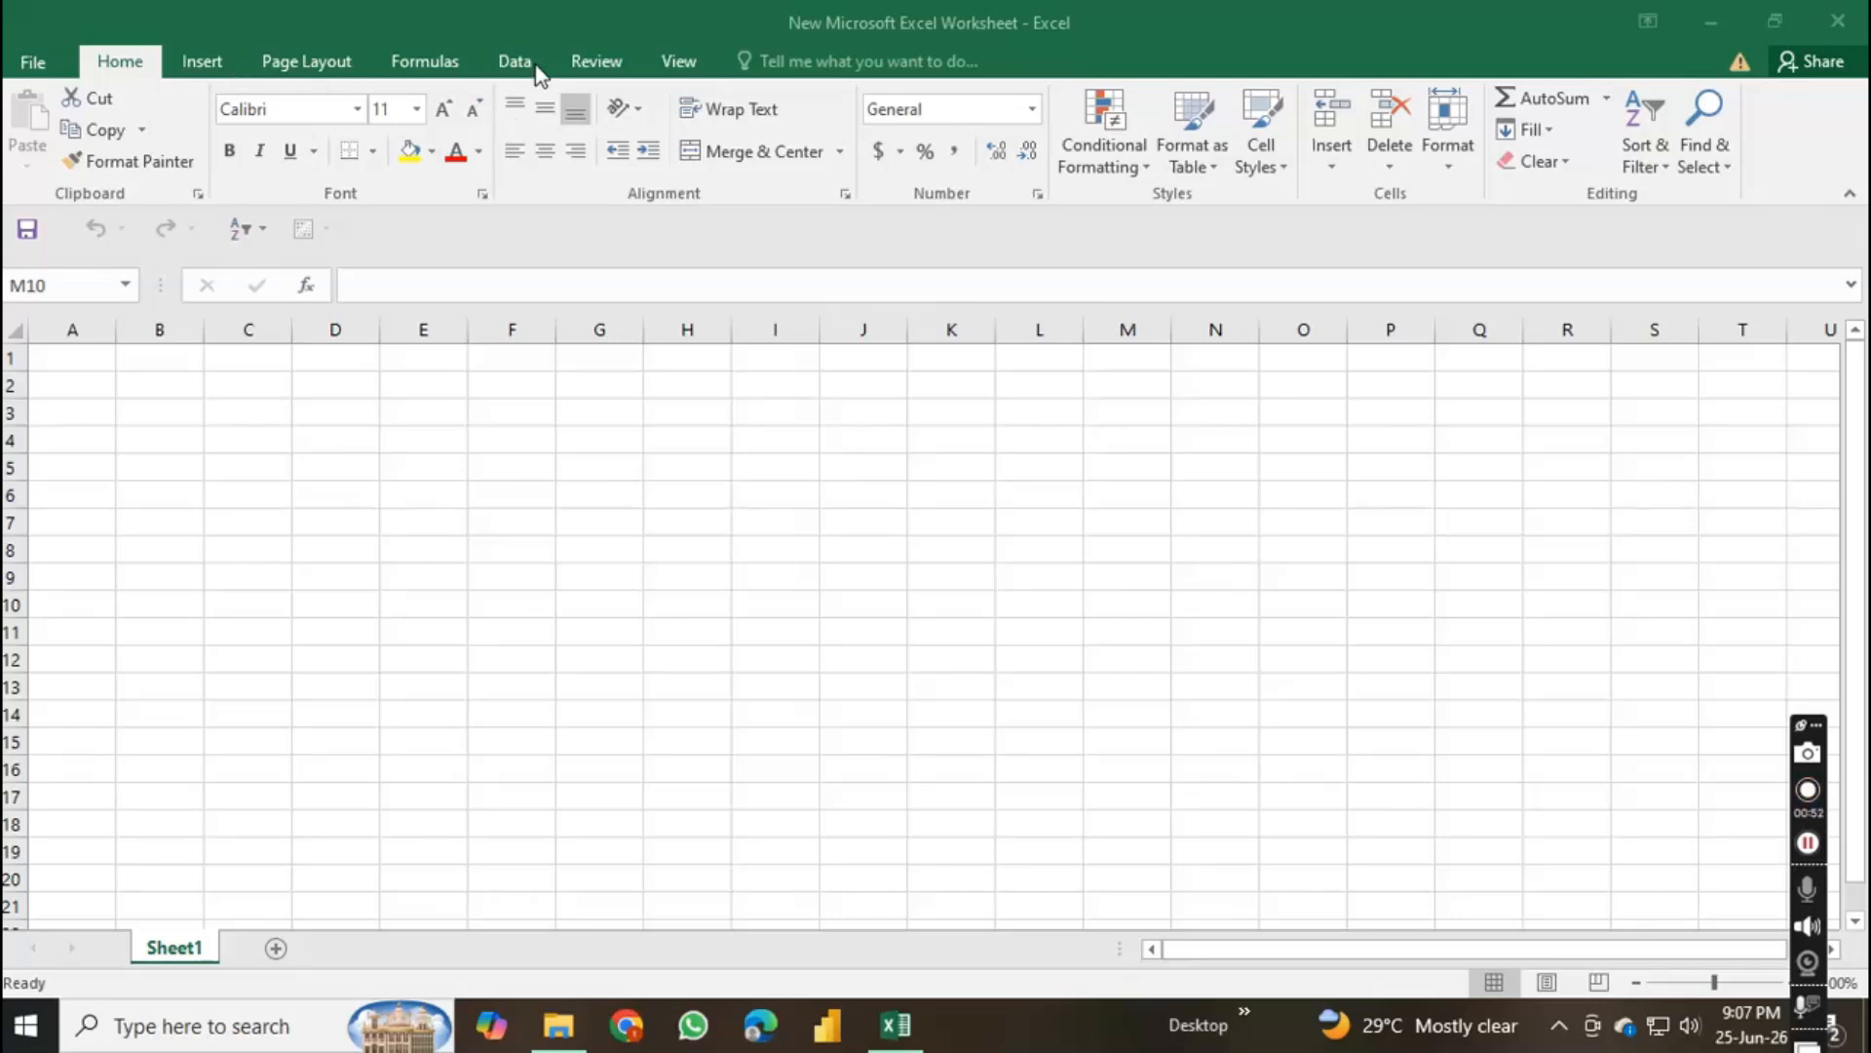
Step: Start a new query that gets its data from a folder of files
left_click(523, 64)
left_click(516, 62)
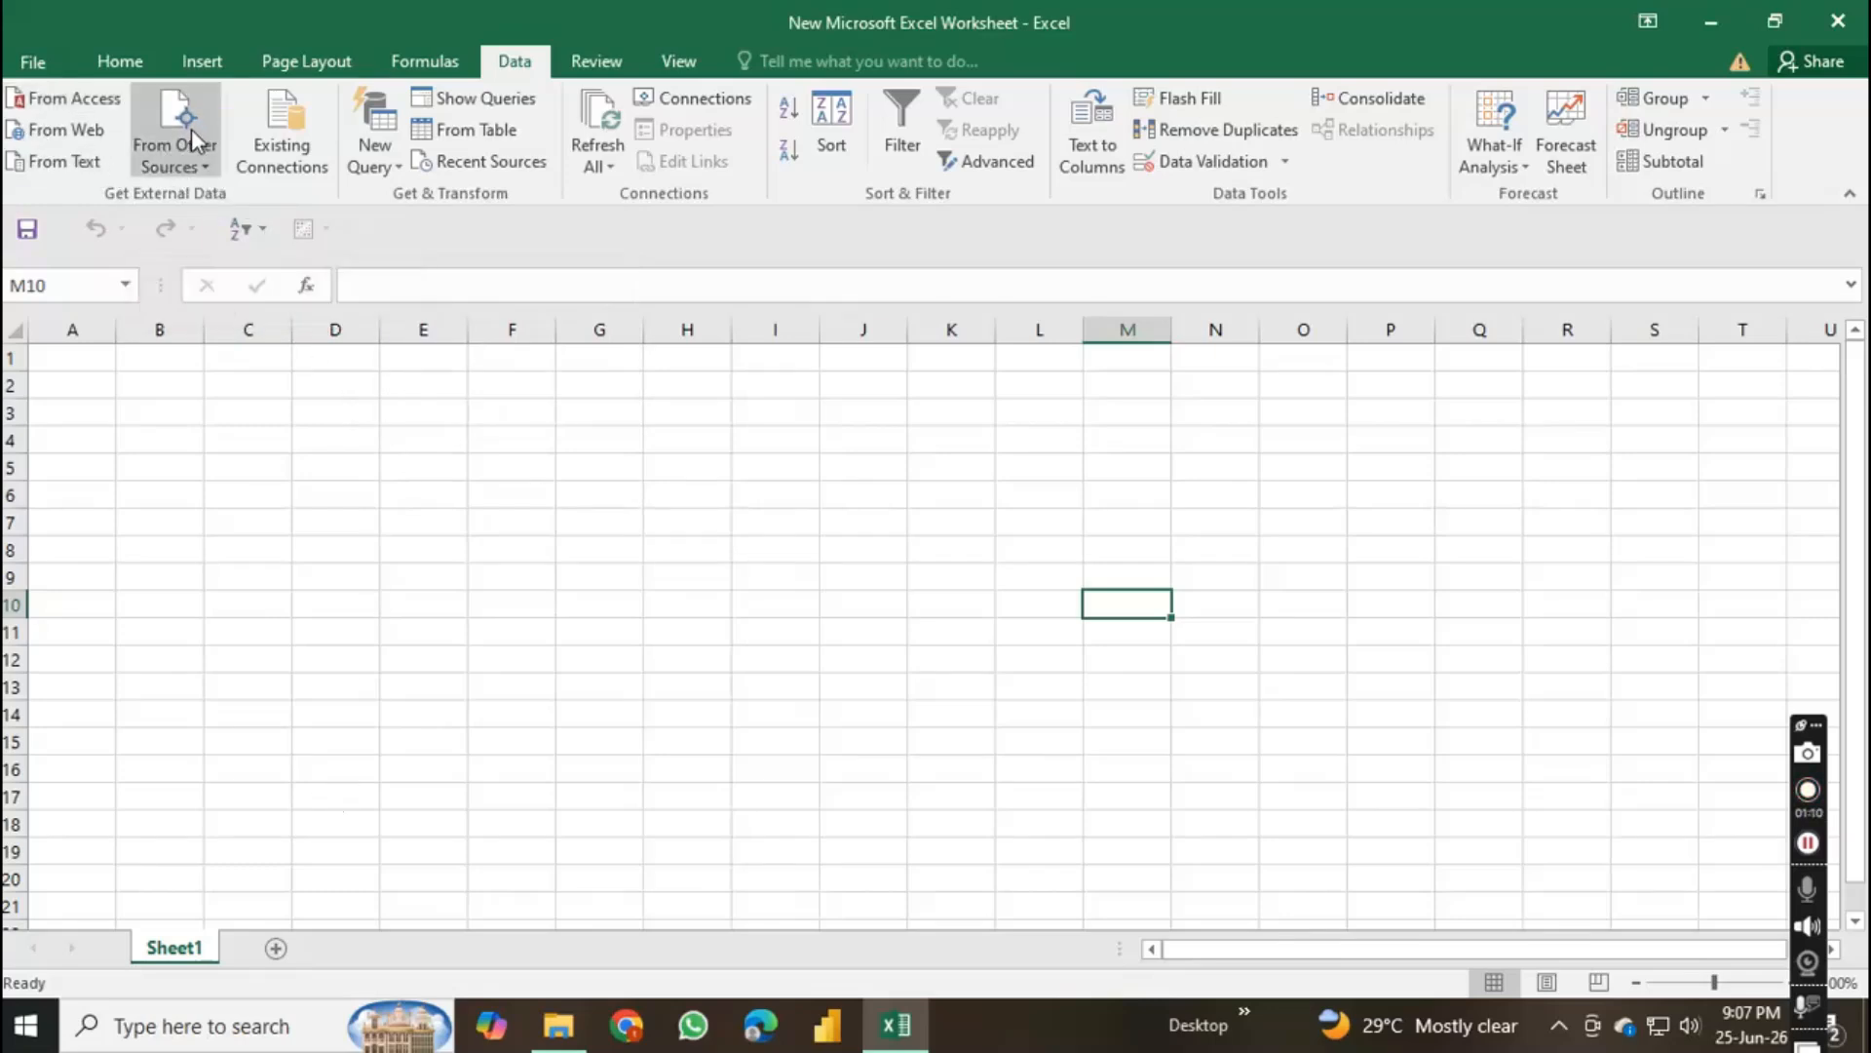
left_click(372, 158)
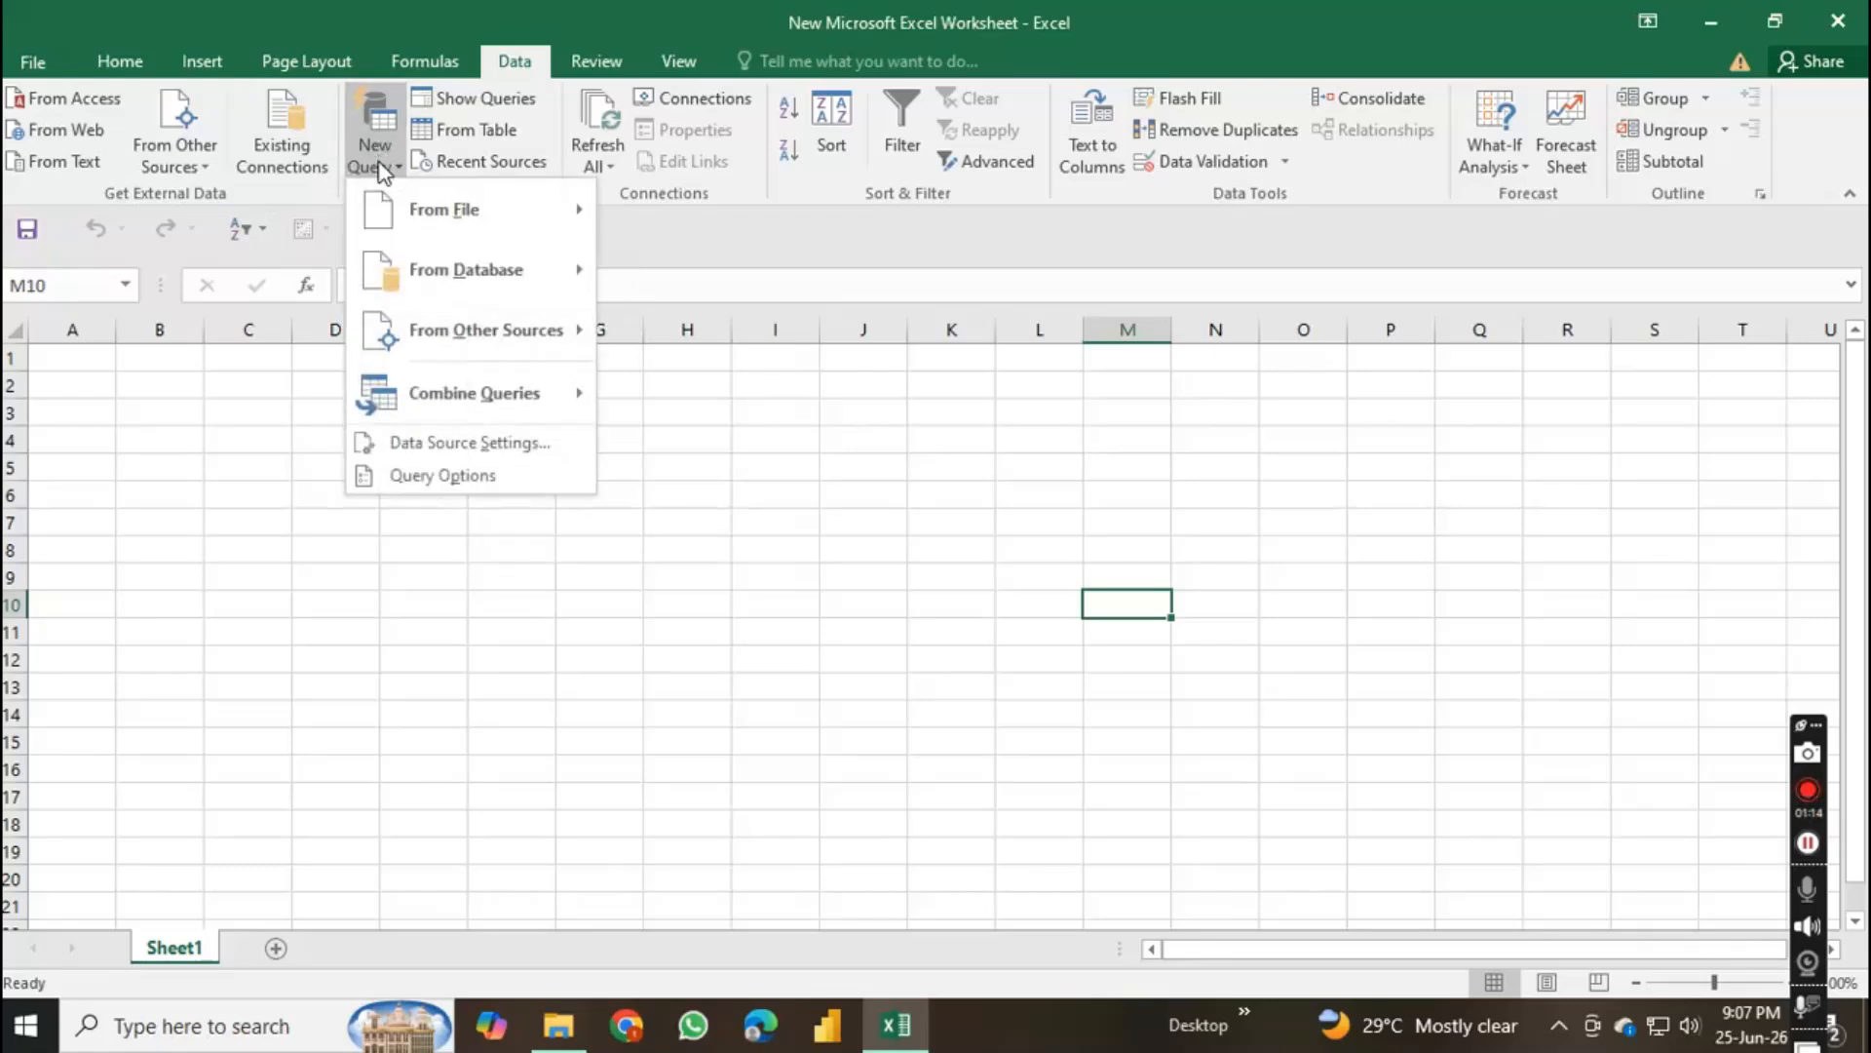
mouse_move(469, 208)
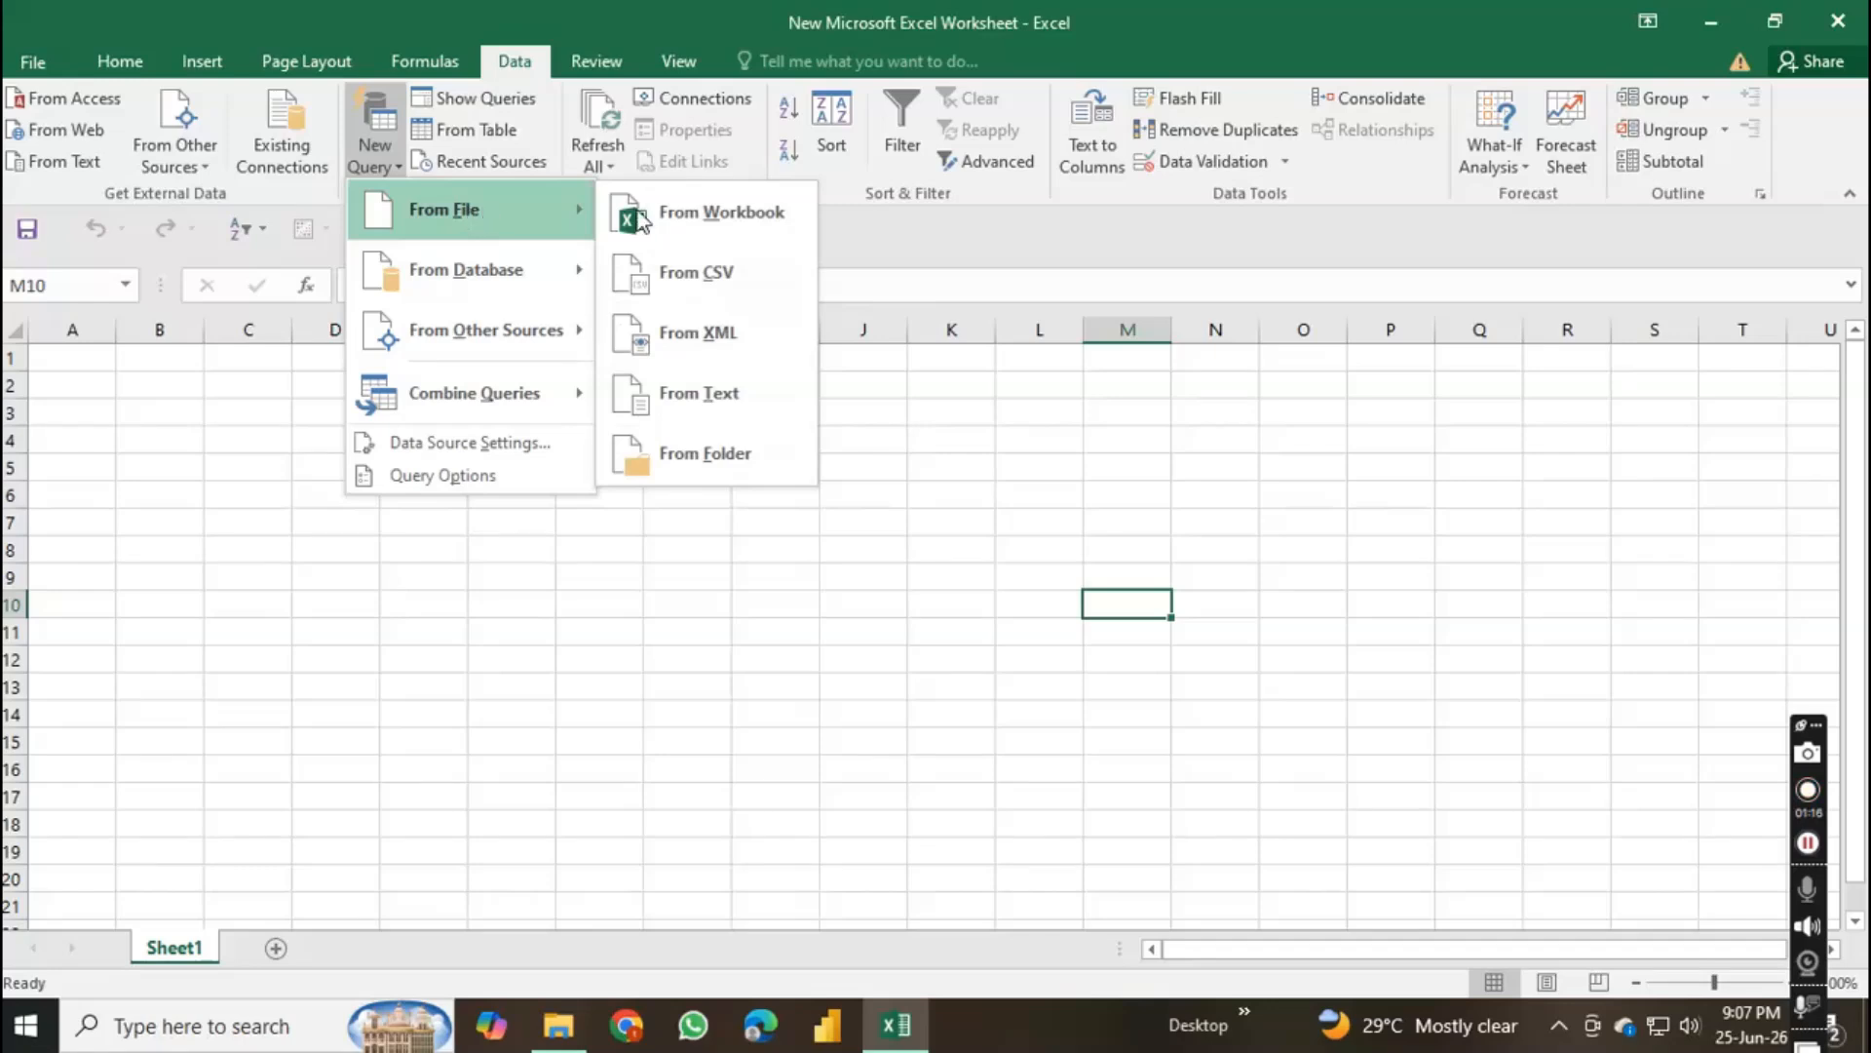
left_click(705, 458)
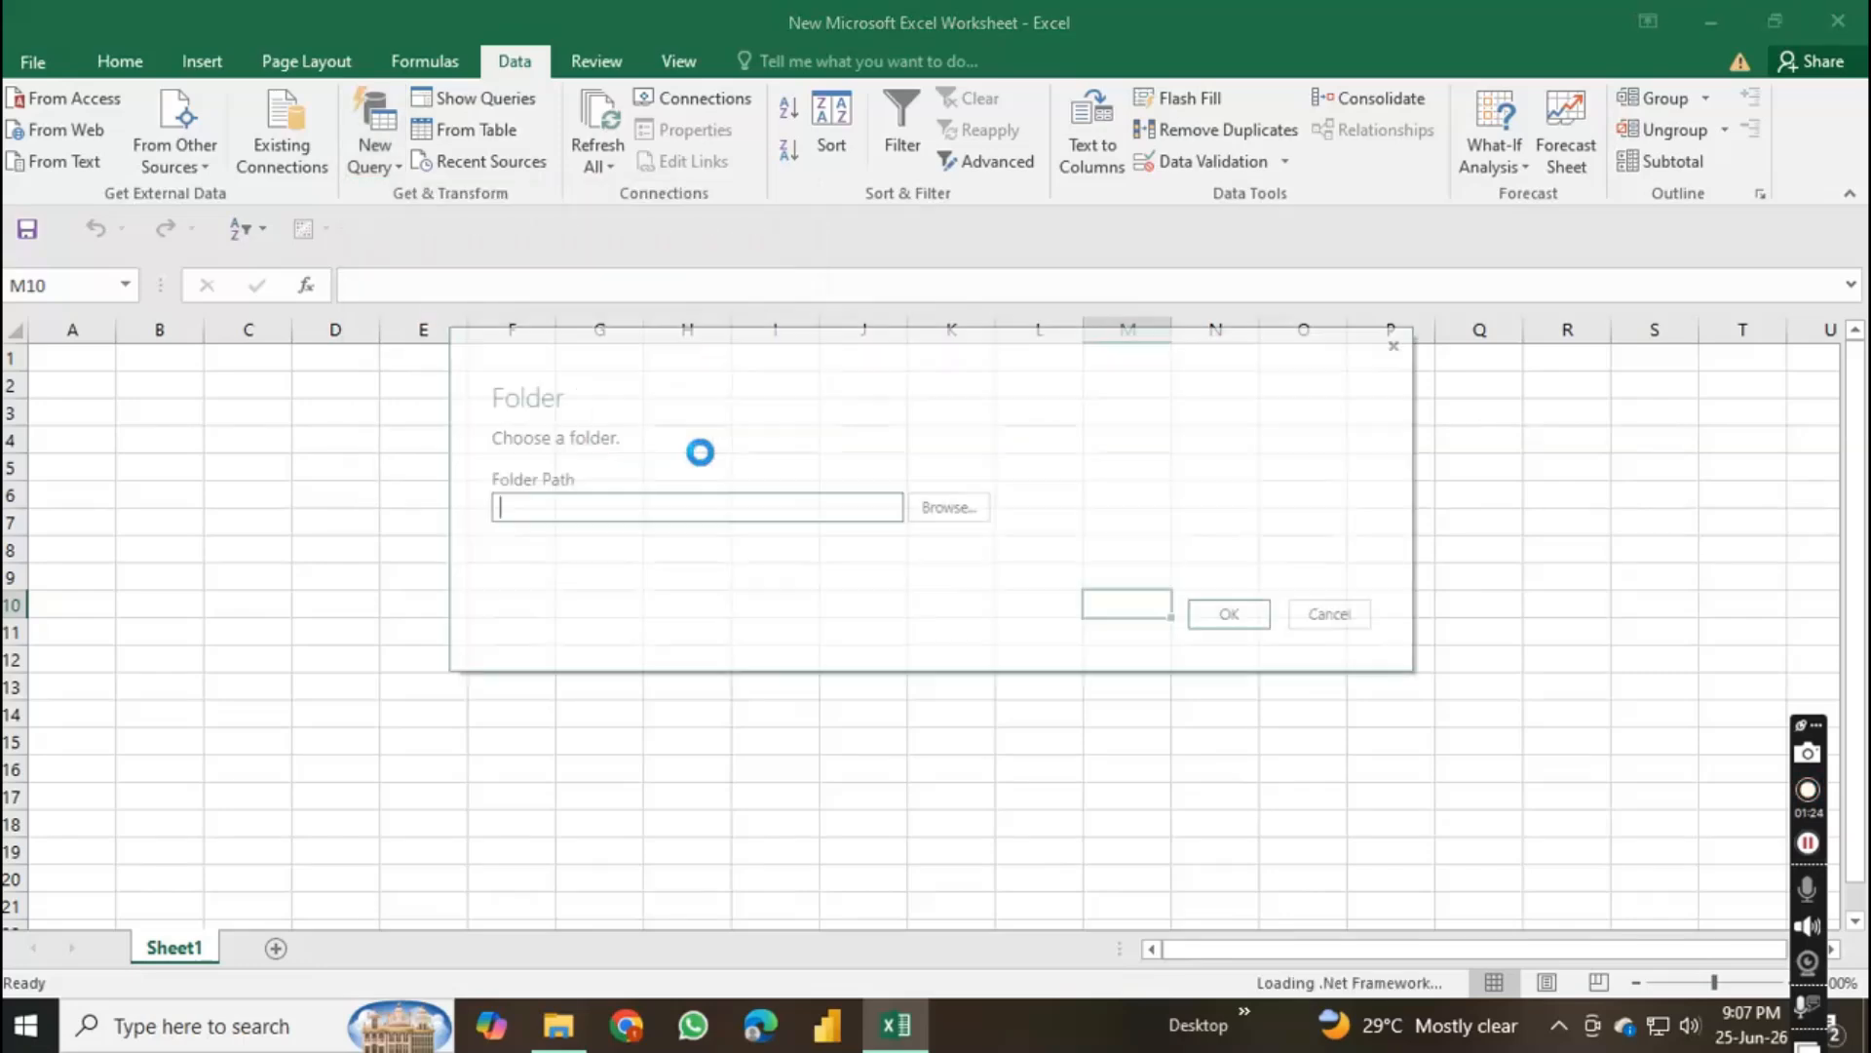
Step: Set the query's source folder to D:\Excel & BI Academy\Power Query (Part-3) and load its file list into the query editor
left_click(949, 508)
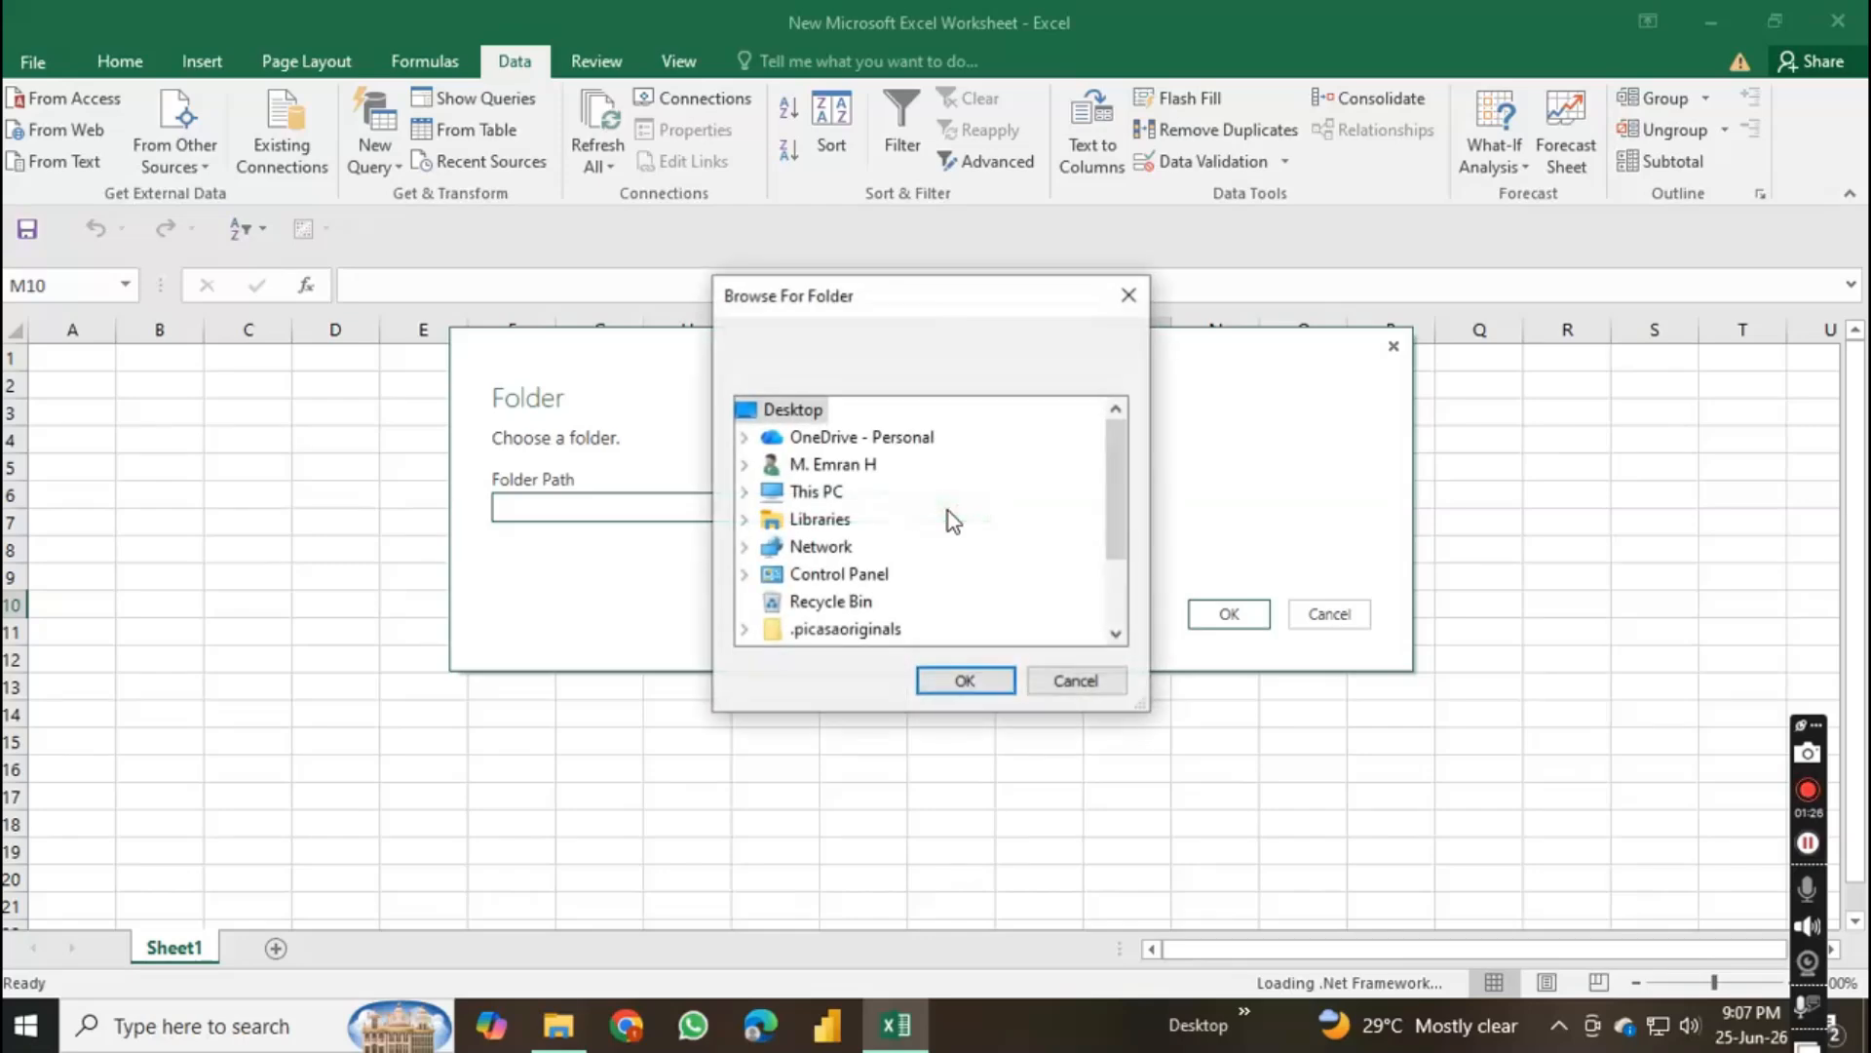
double_click(831, 493)
scroll(914, 539, "down", 2)
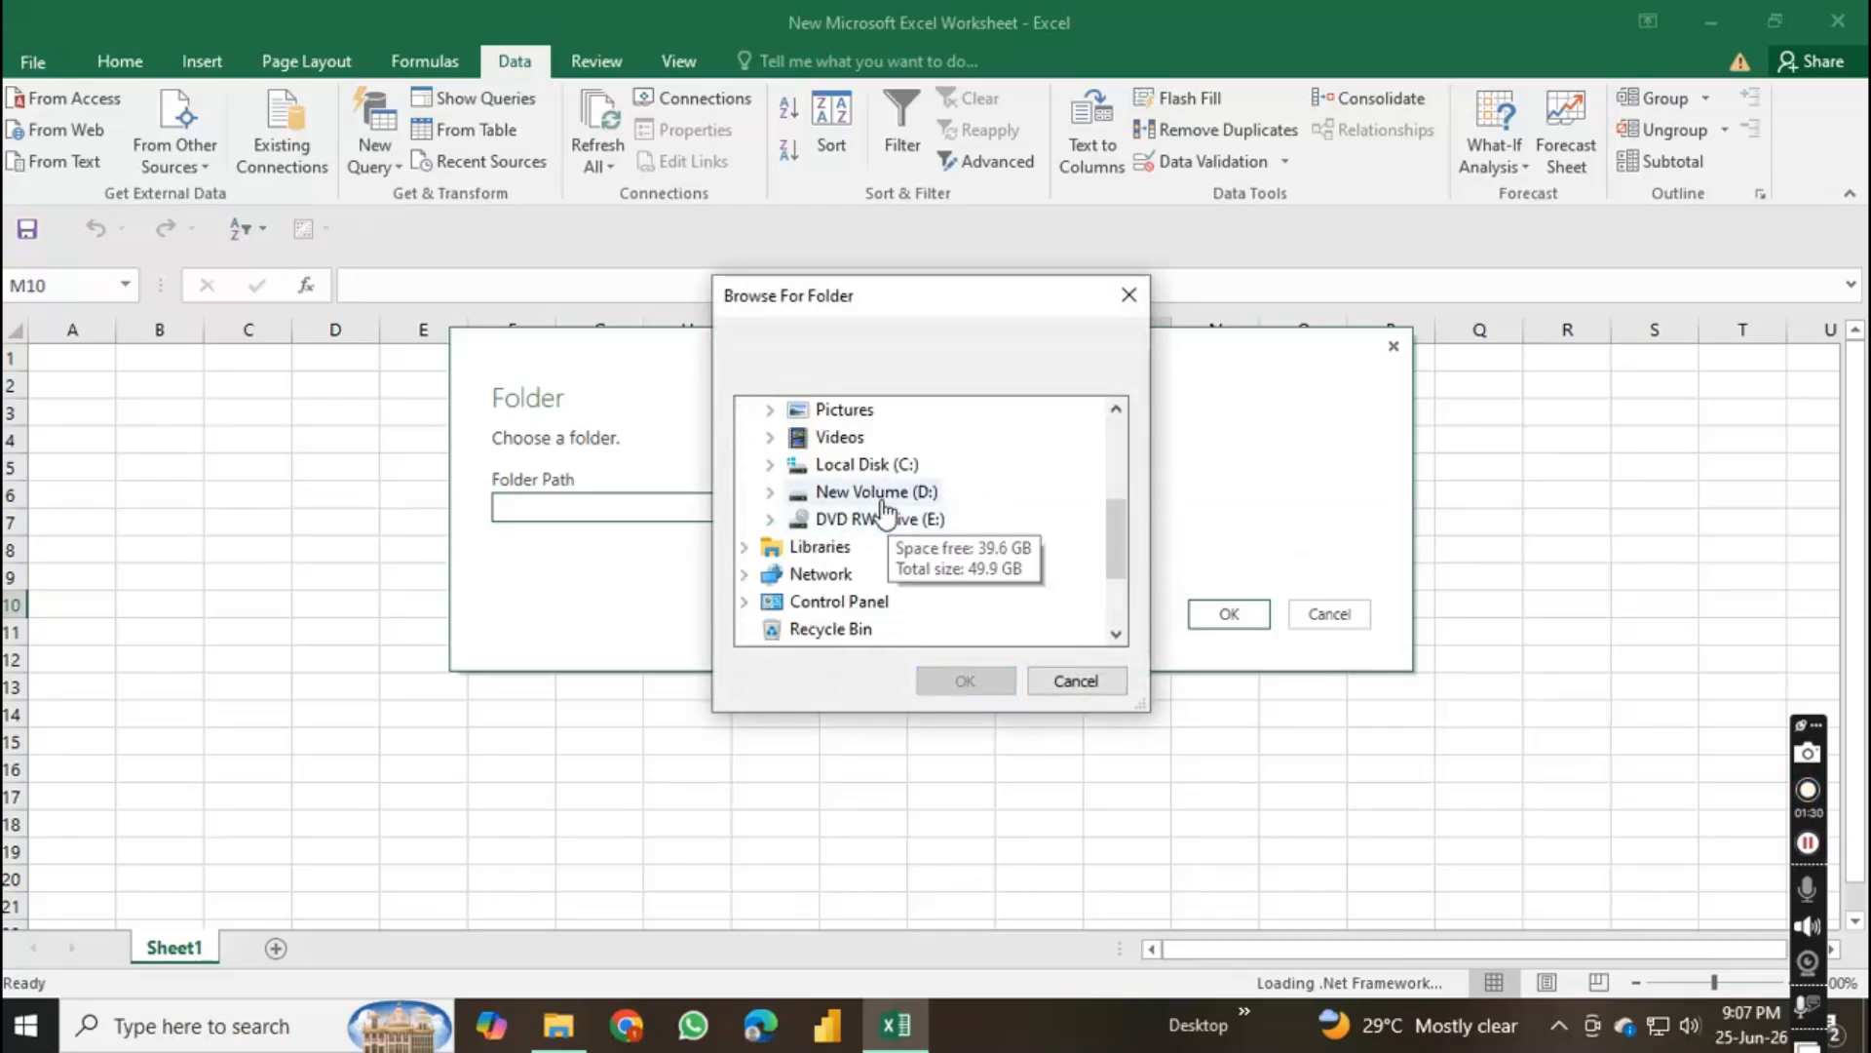
double_click(892, 492)
scroll(994, 536, "down", 2)
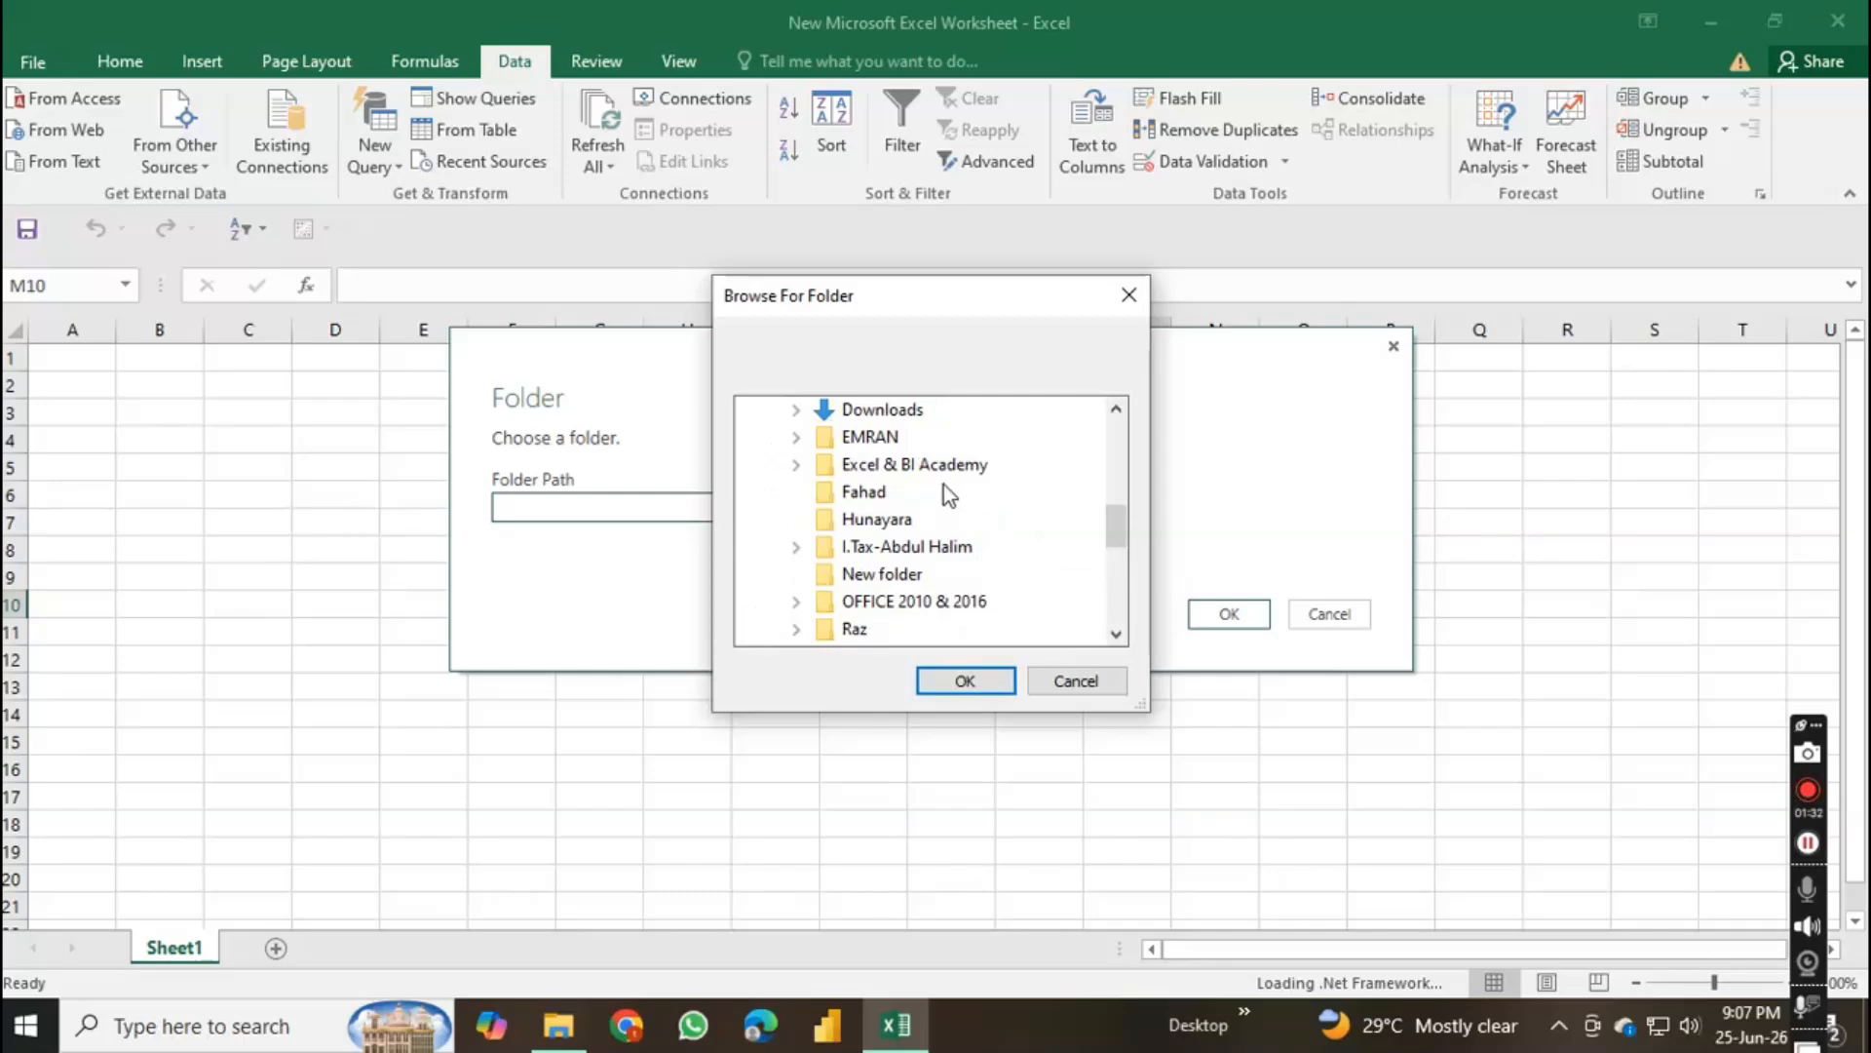
double_click(916, 464)
scroll(1014, 546, "down", 1)
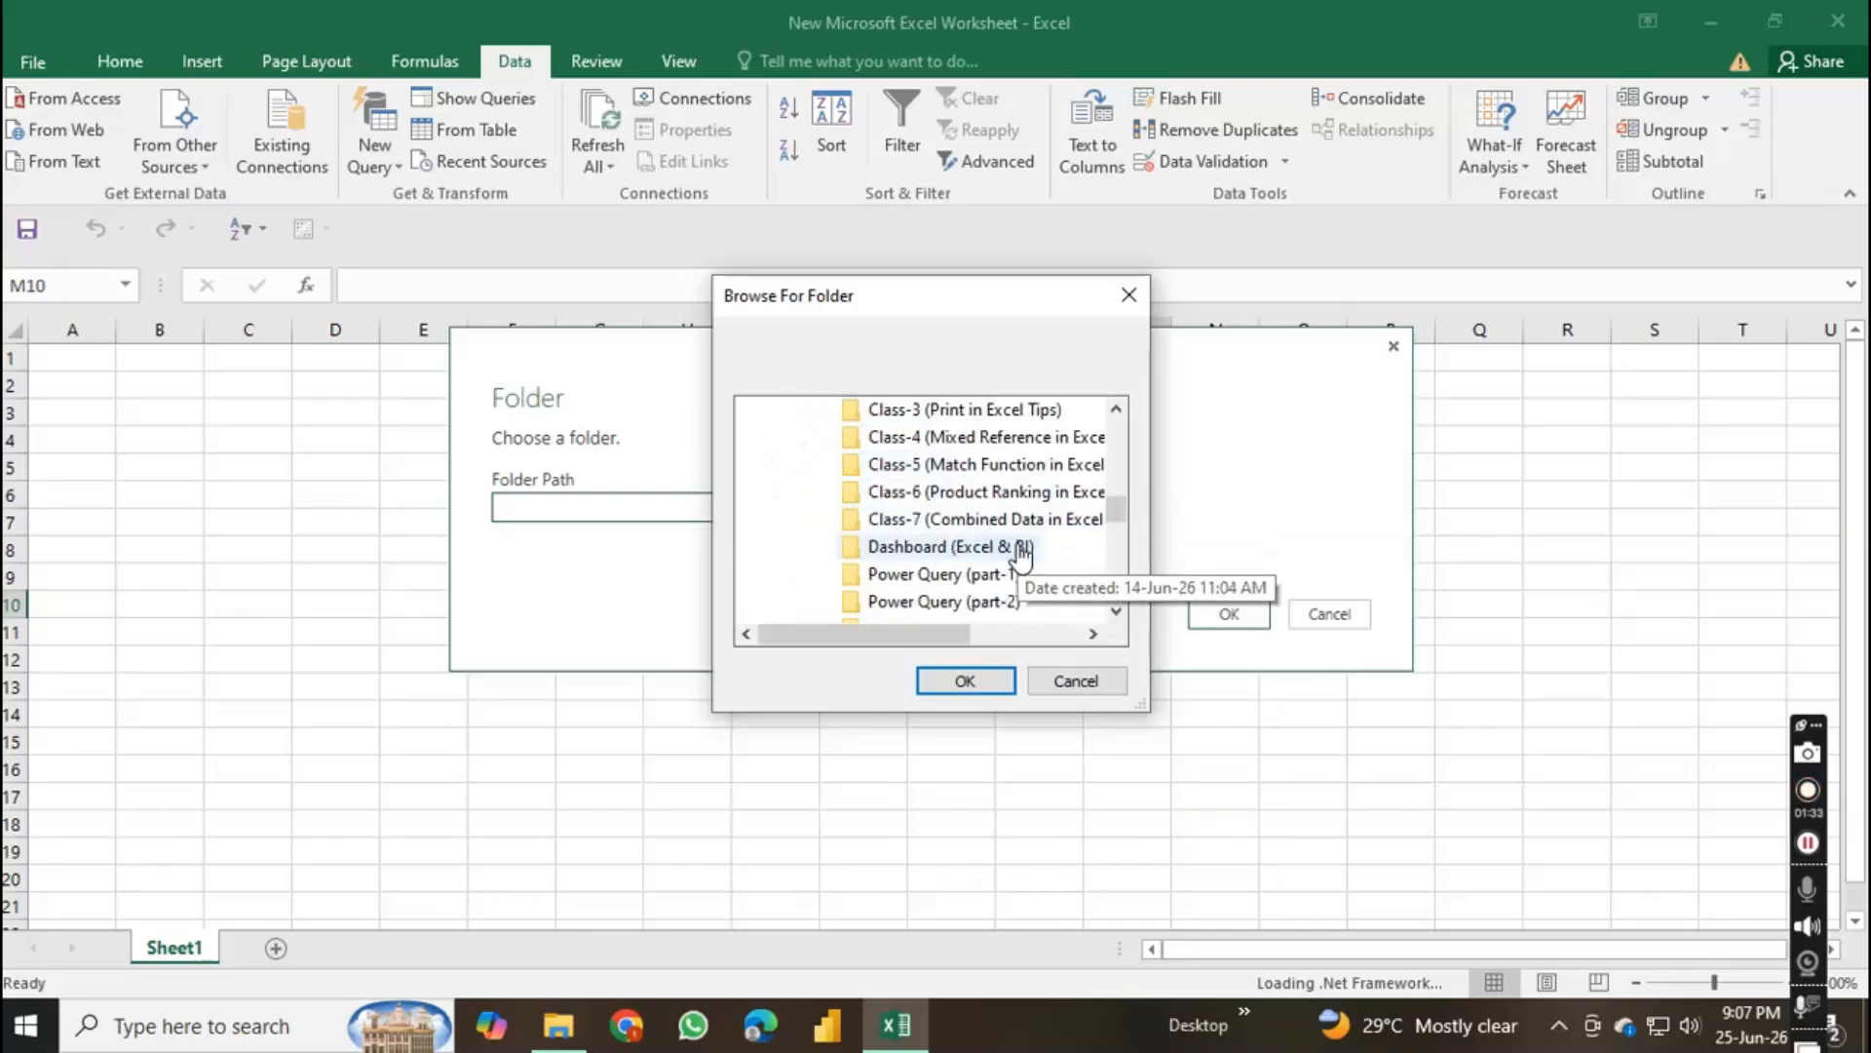
scroll(994, 568, "down", 1)
left_click(995, 548)
left_click(965, 681)
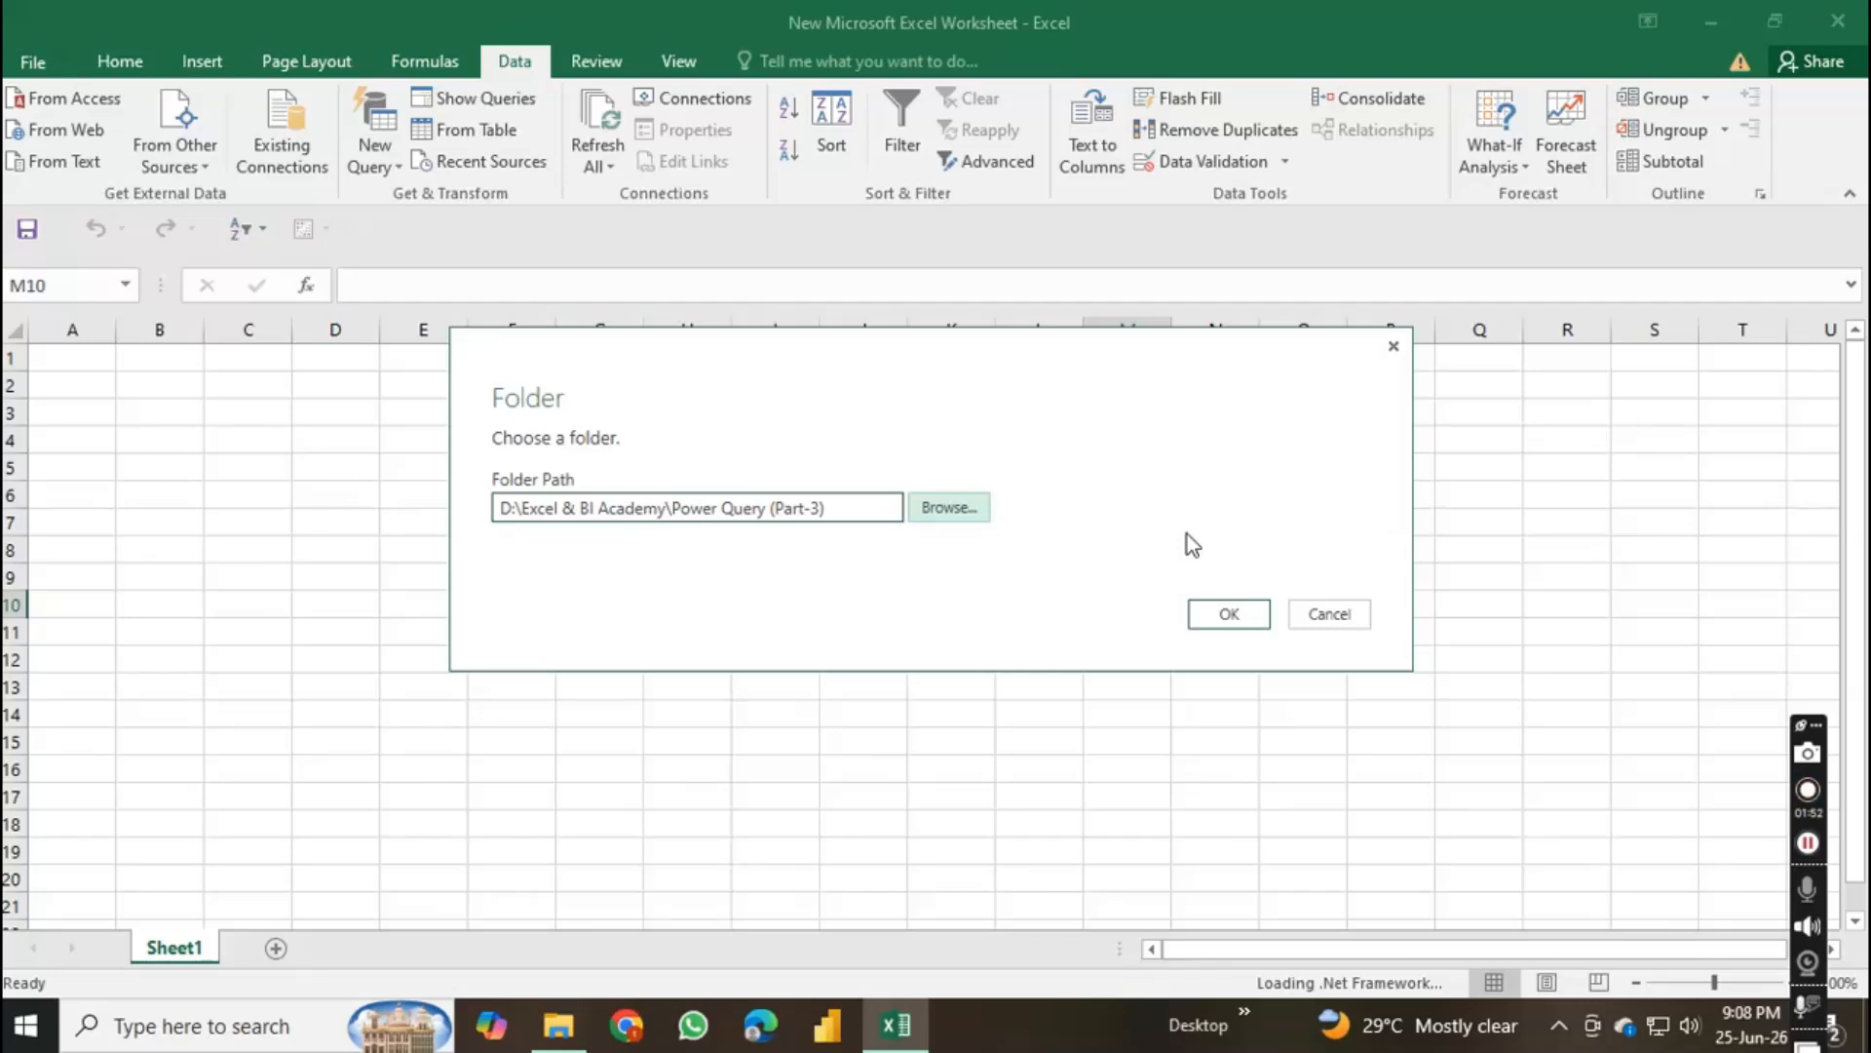
left_click(1237, 616)
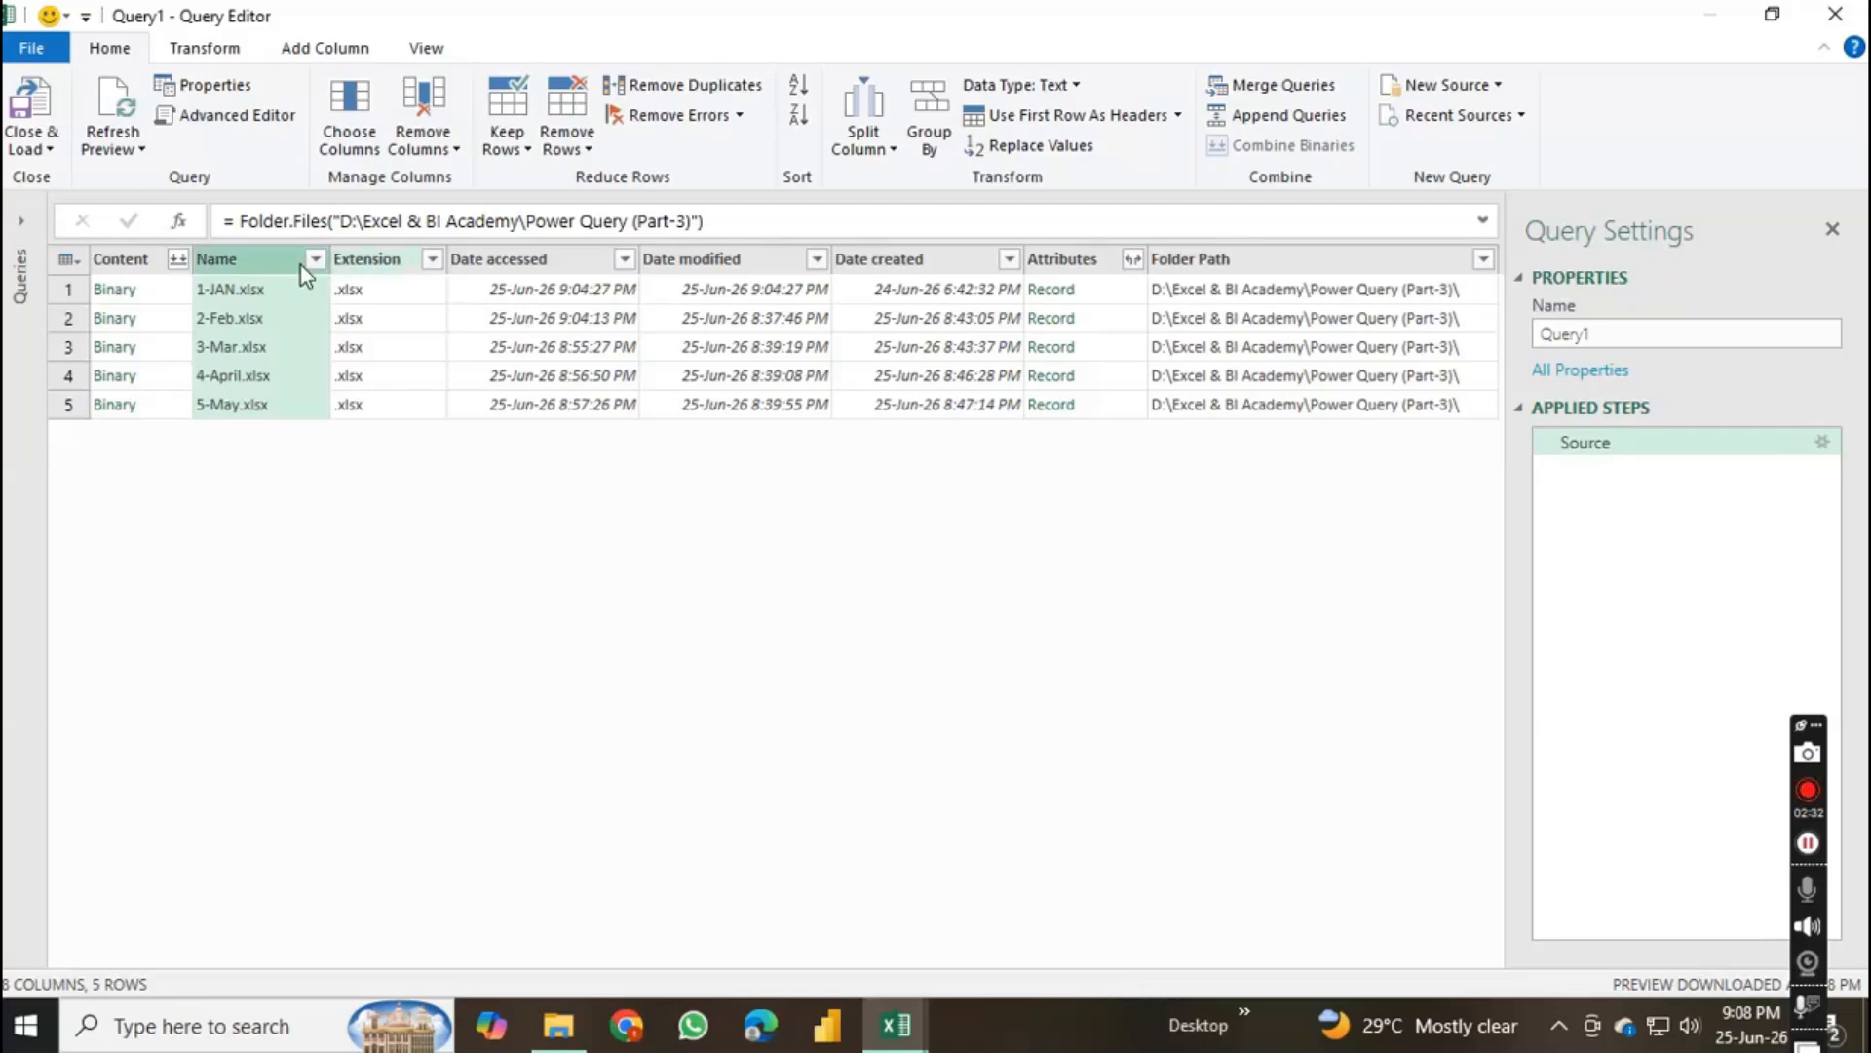
Step: Keep only the Content and Name columns by removing all other columns from the query
left_click_drag(112, 259, 234, 261)
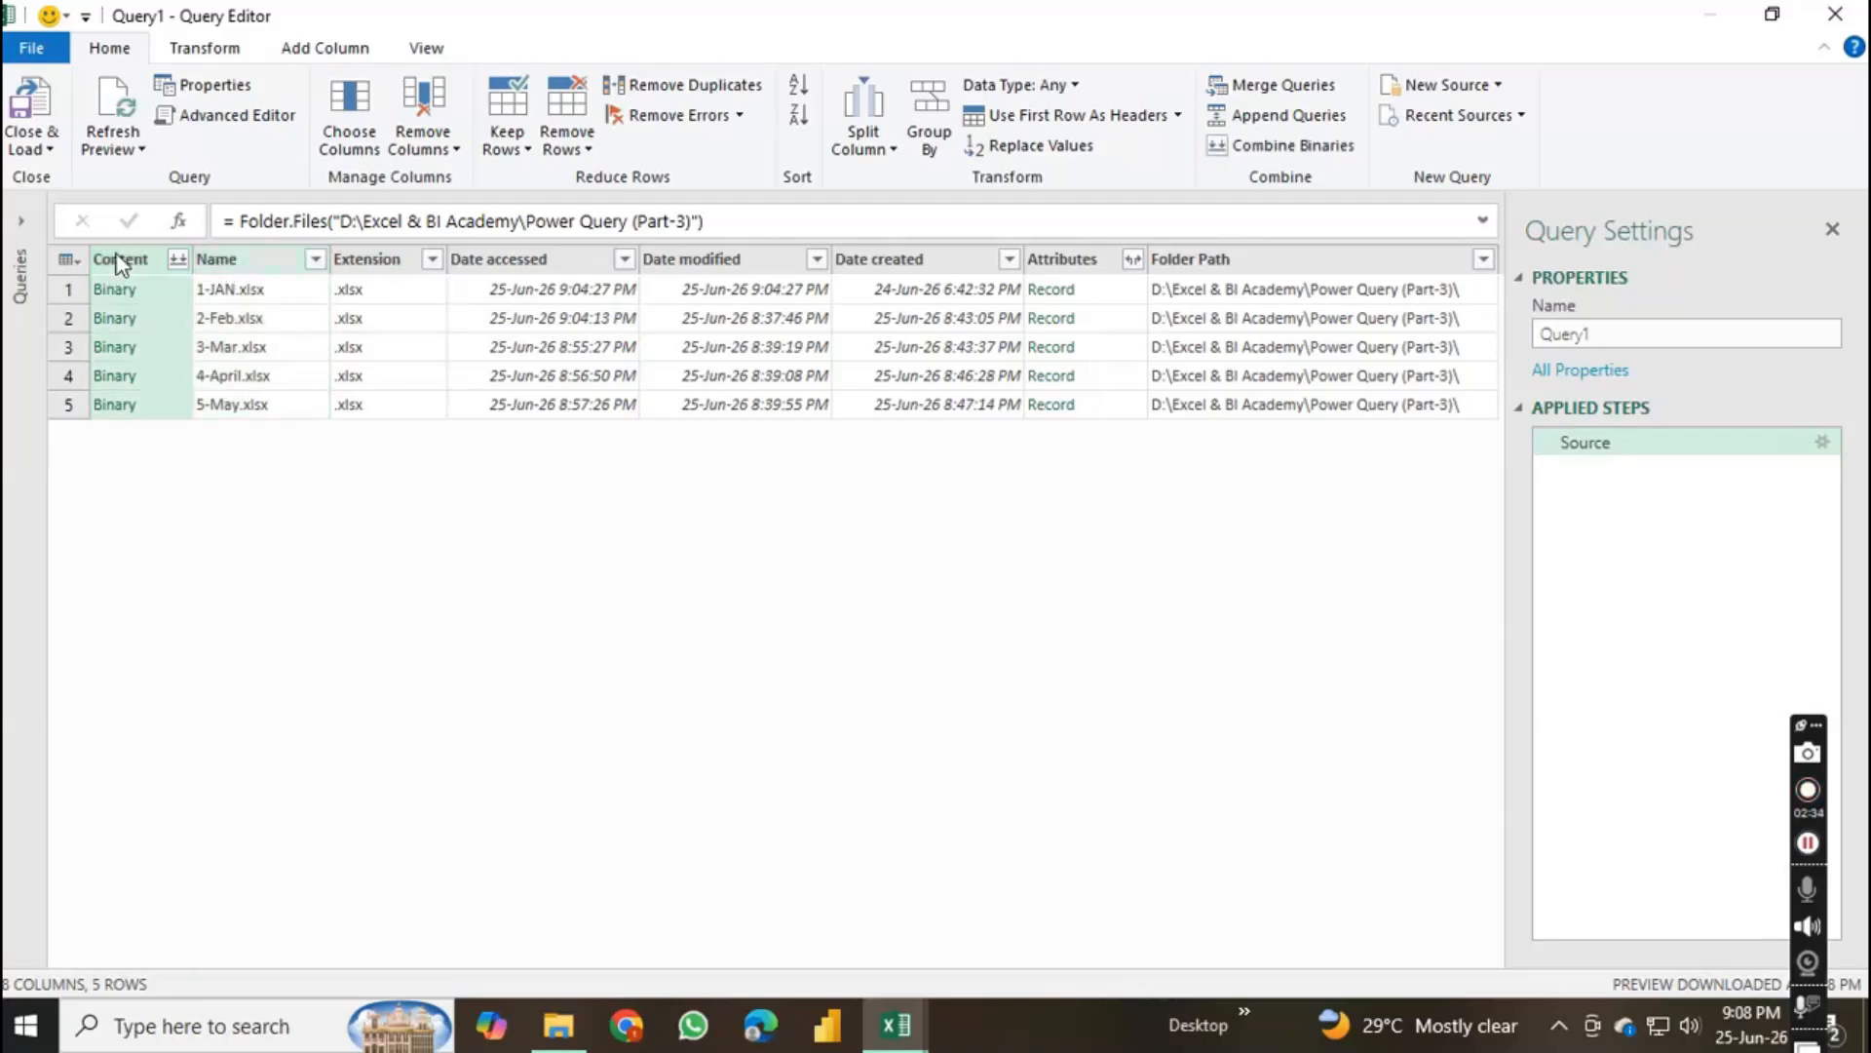
left_click(227, 256, "ctrl")
right_click(226, 251)
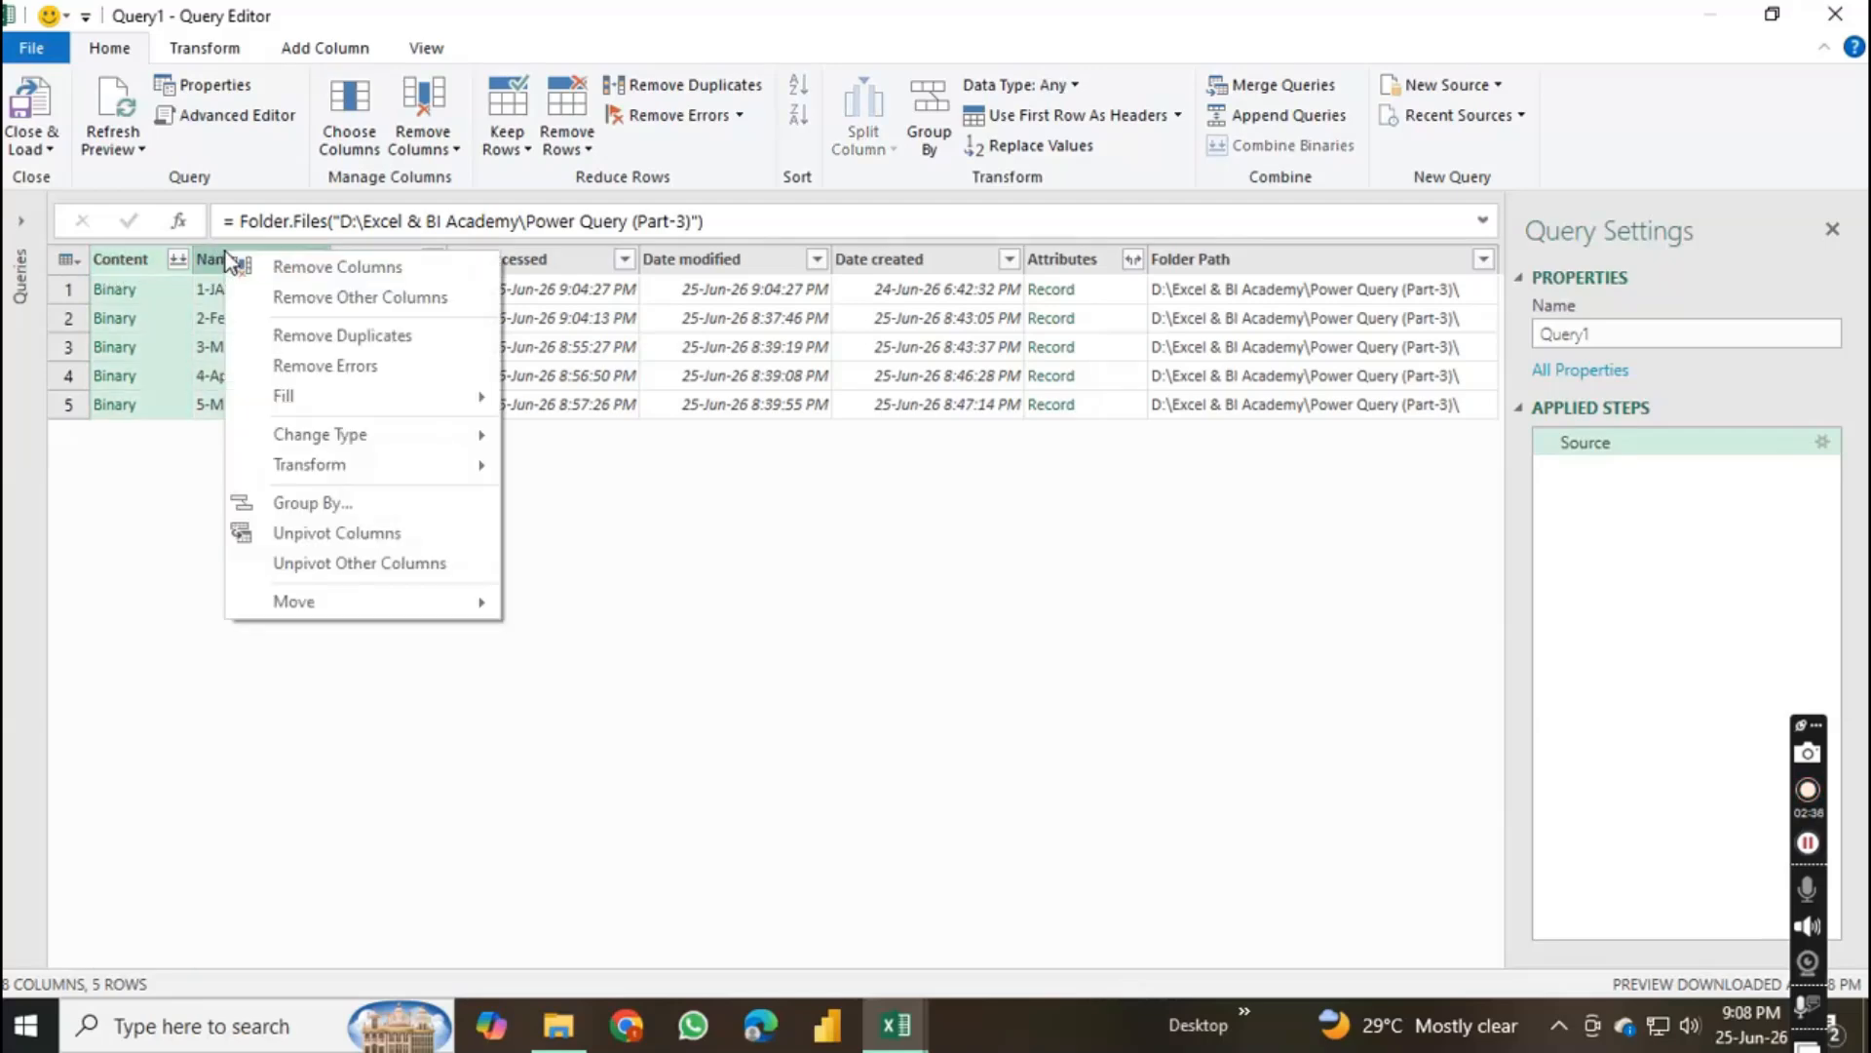
left_click(324, 302)
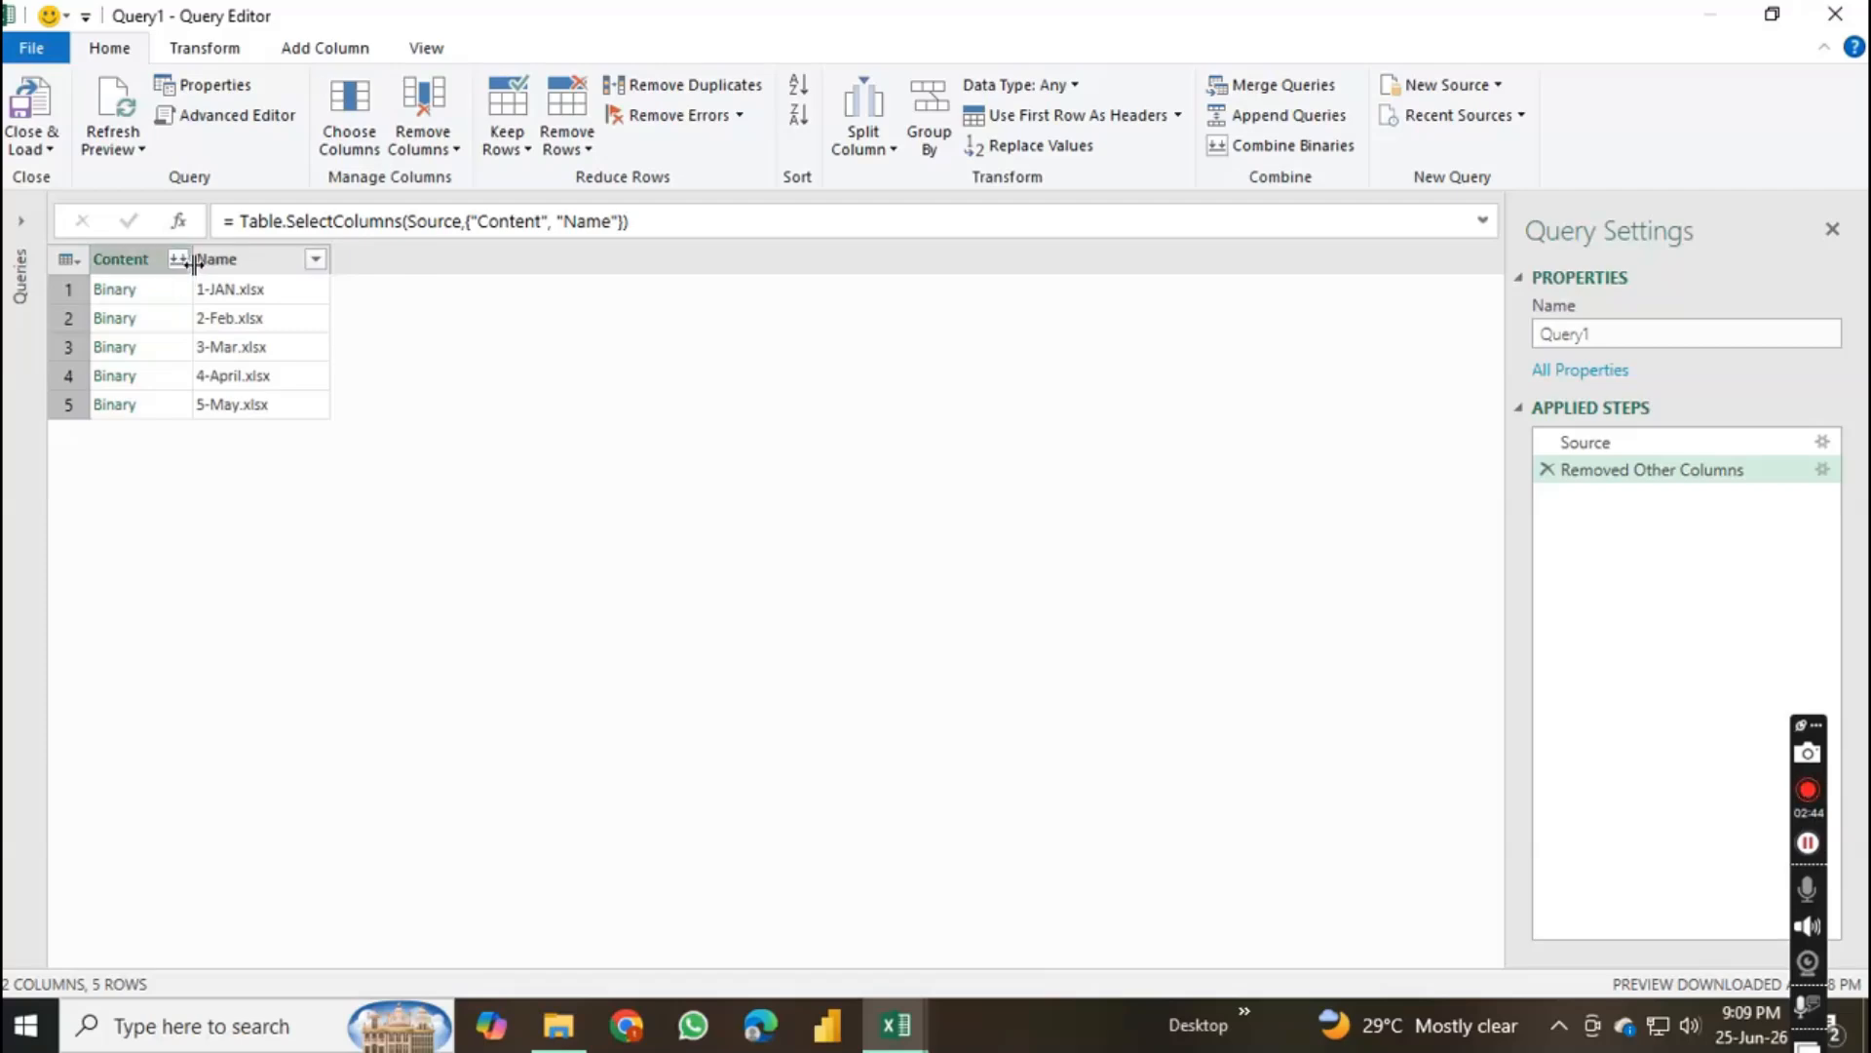
Step: Add a custom column named combined with the formula =Excel.Workbook([Content])
left_click(340, 54)
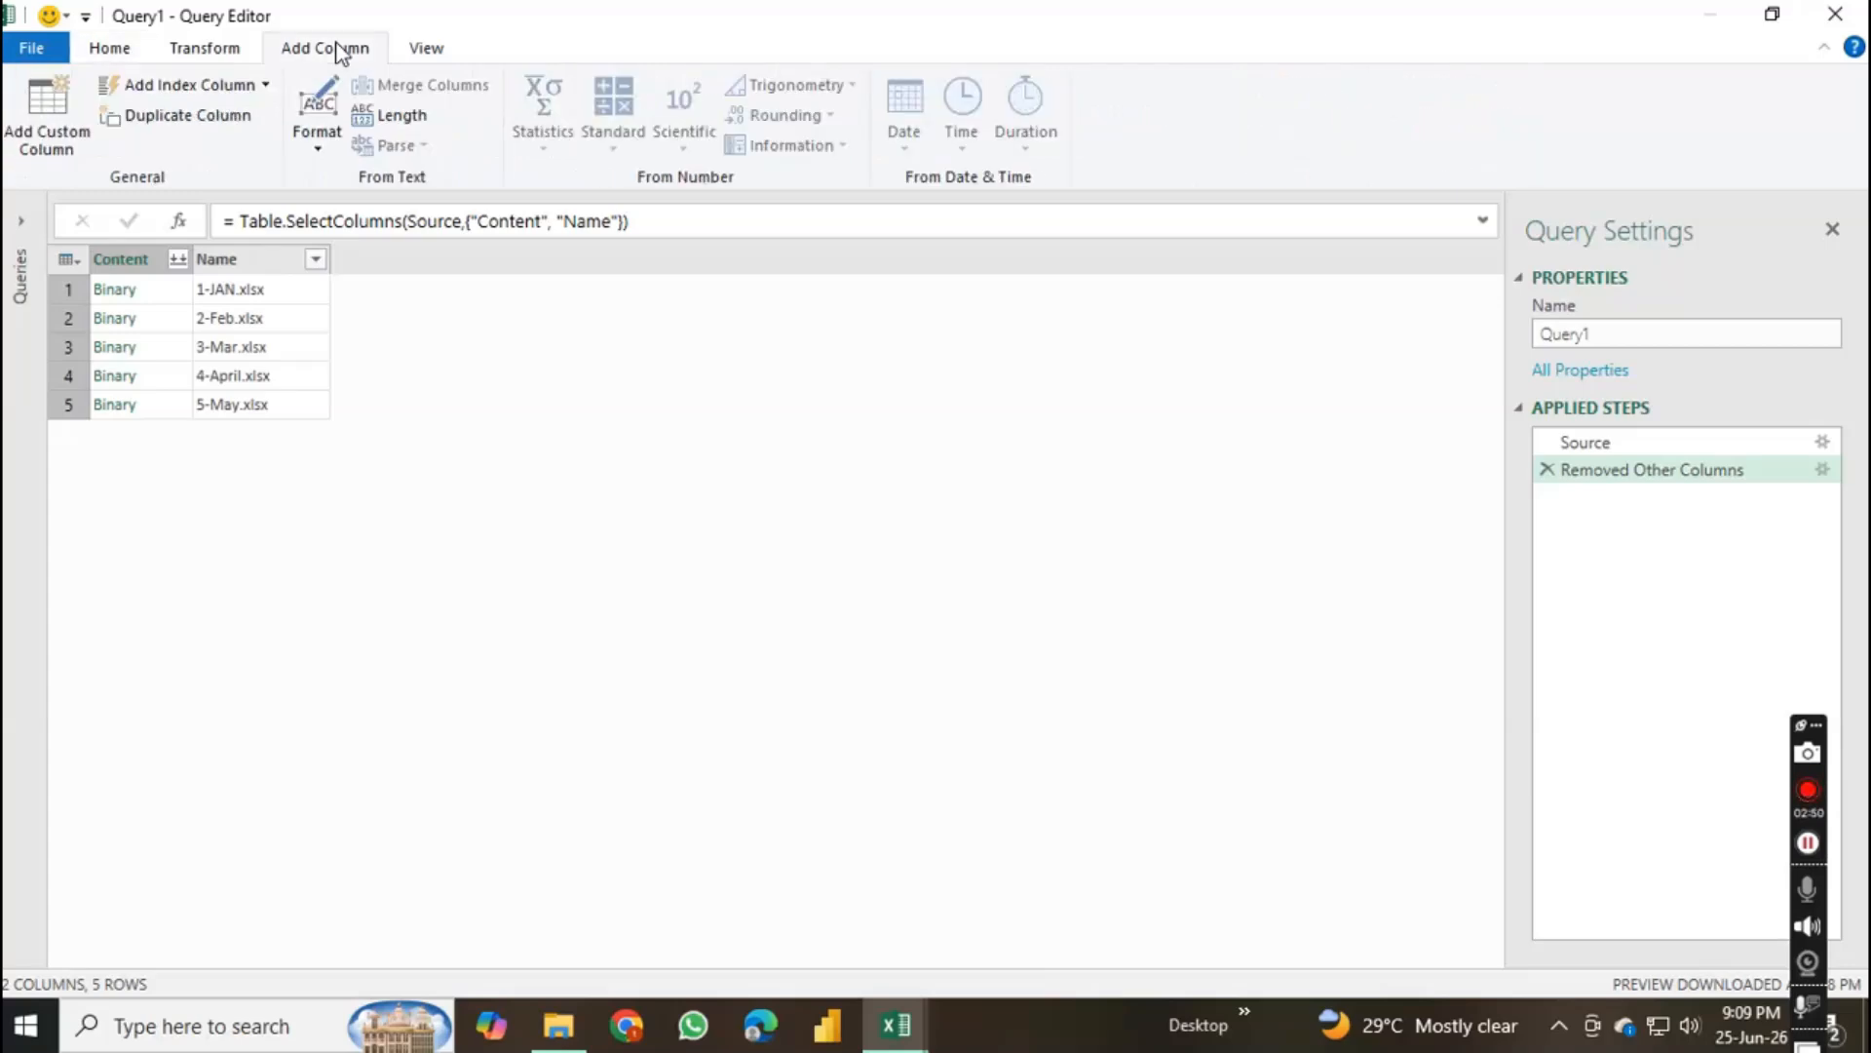
left_click(57, 120)
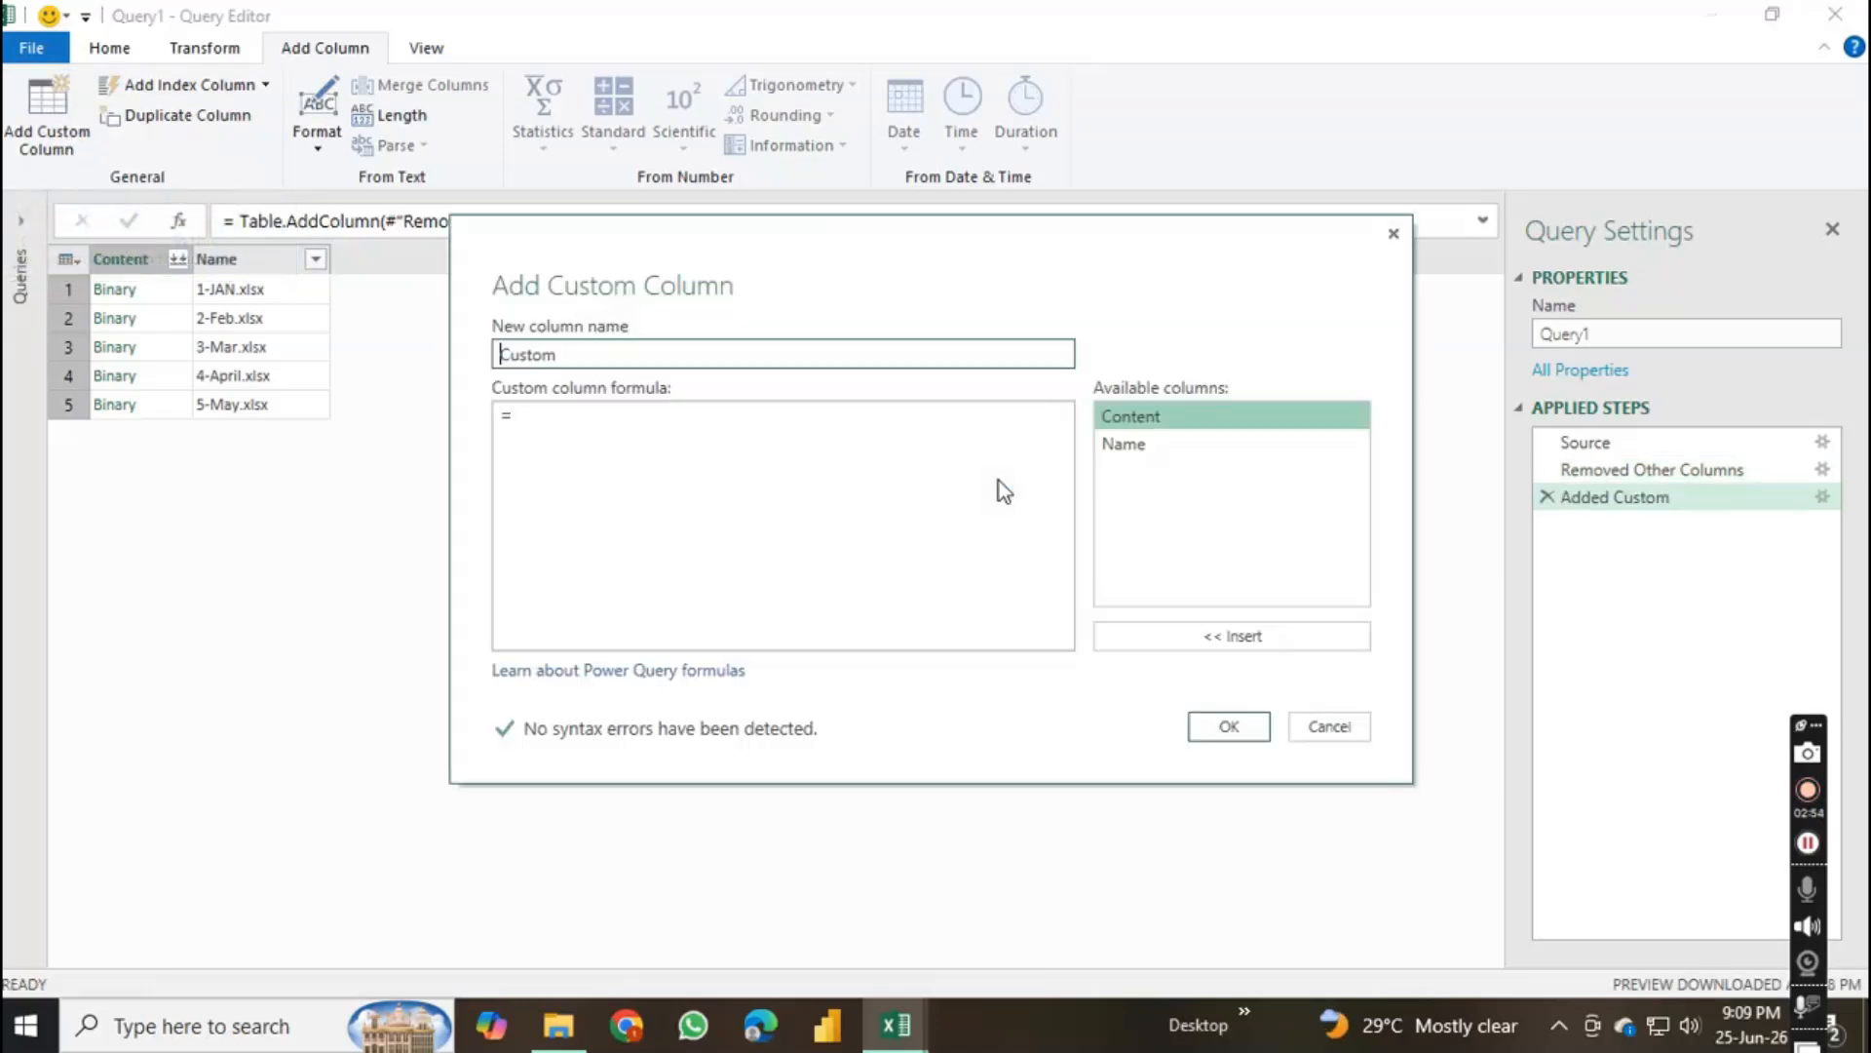
left_click(666, 357)
left_click_drag(666, 357, 505, 353)
type("combined")
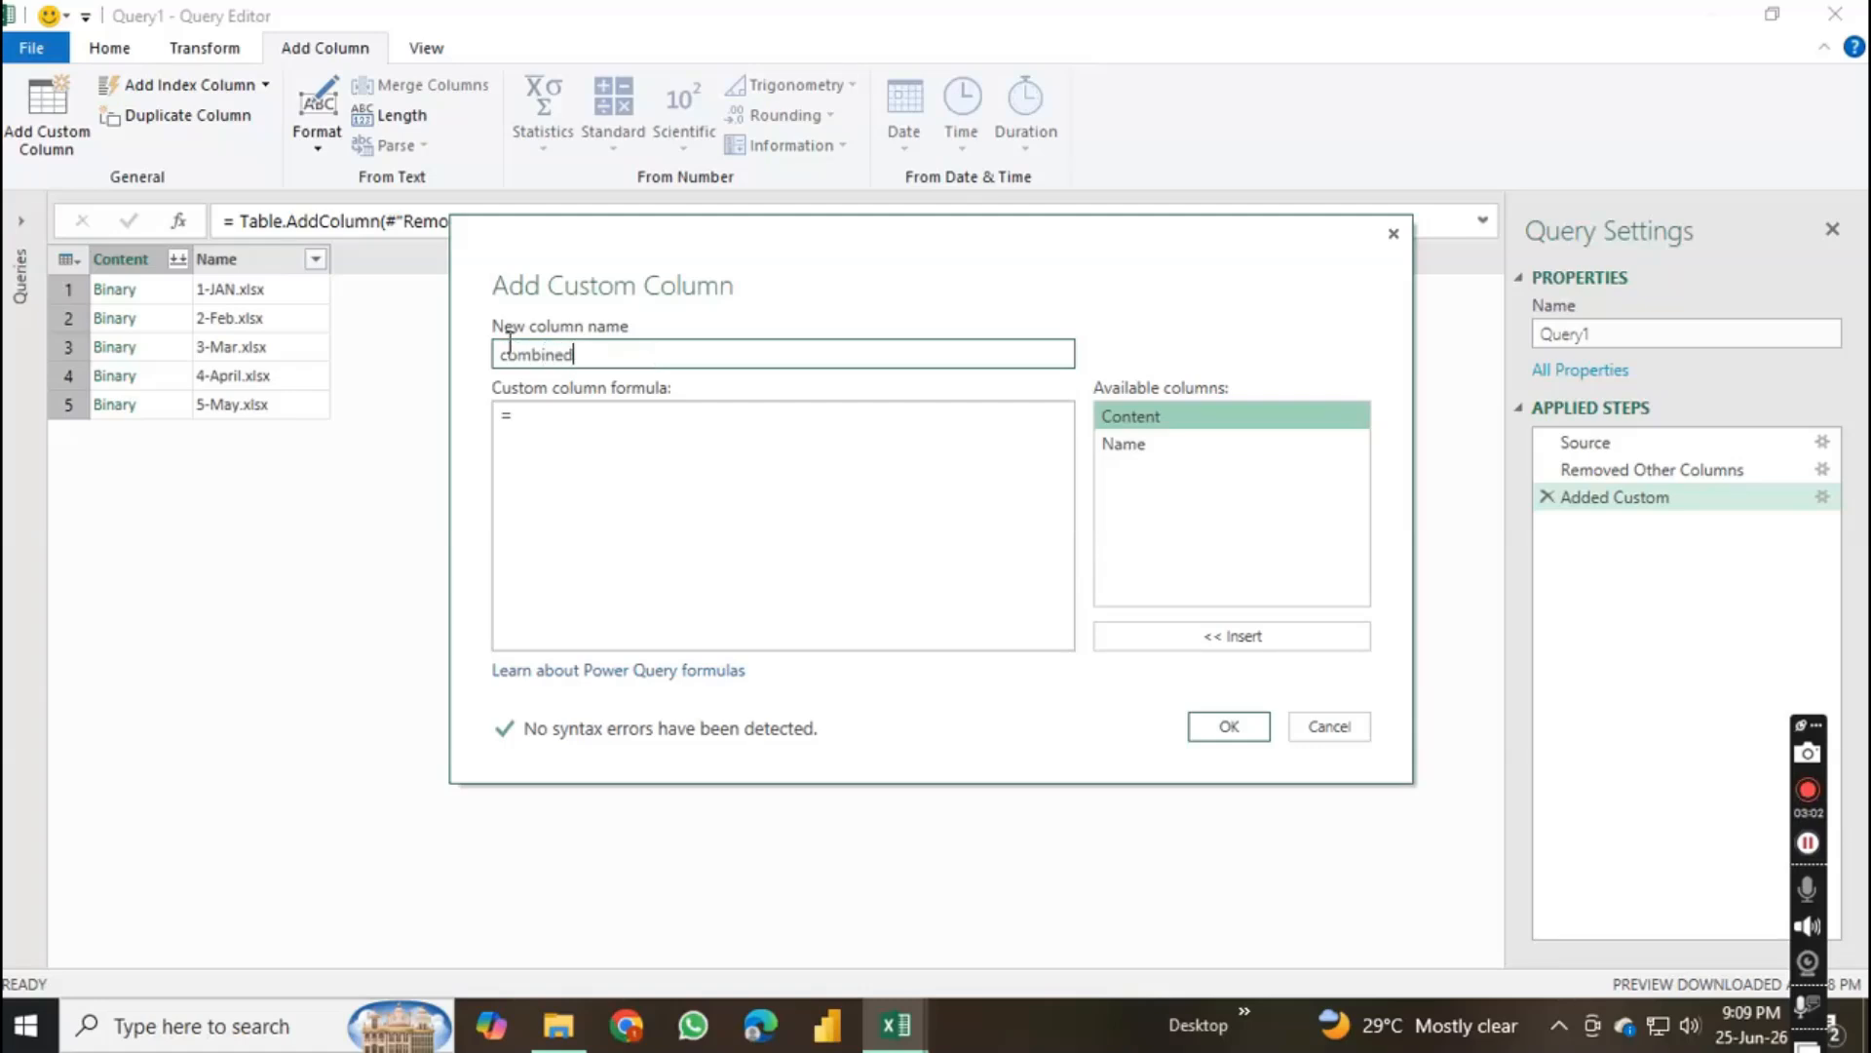
left_click(562, 409)
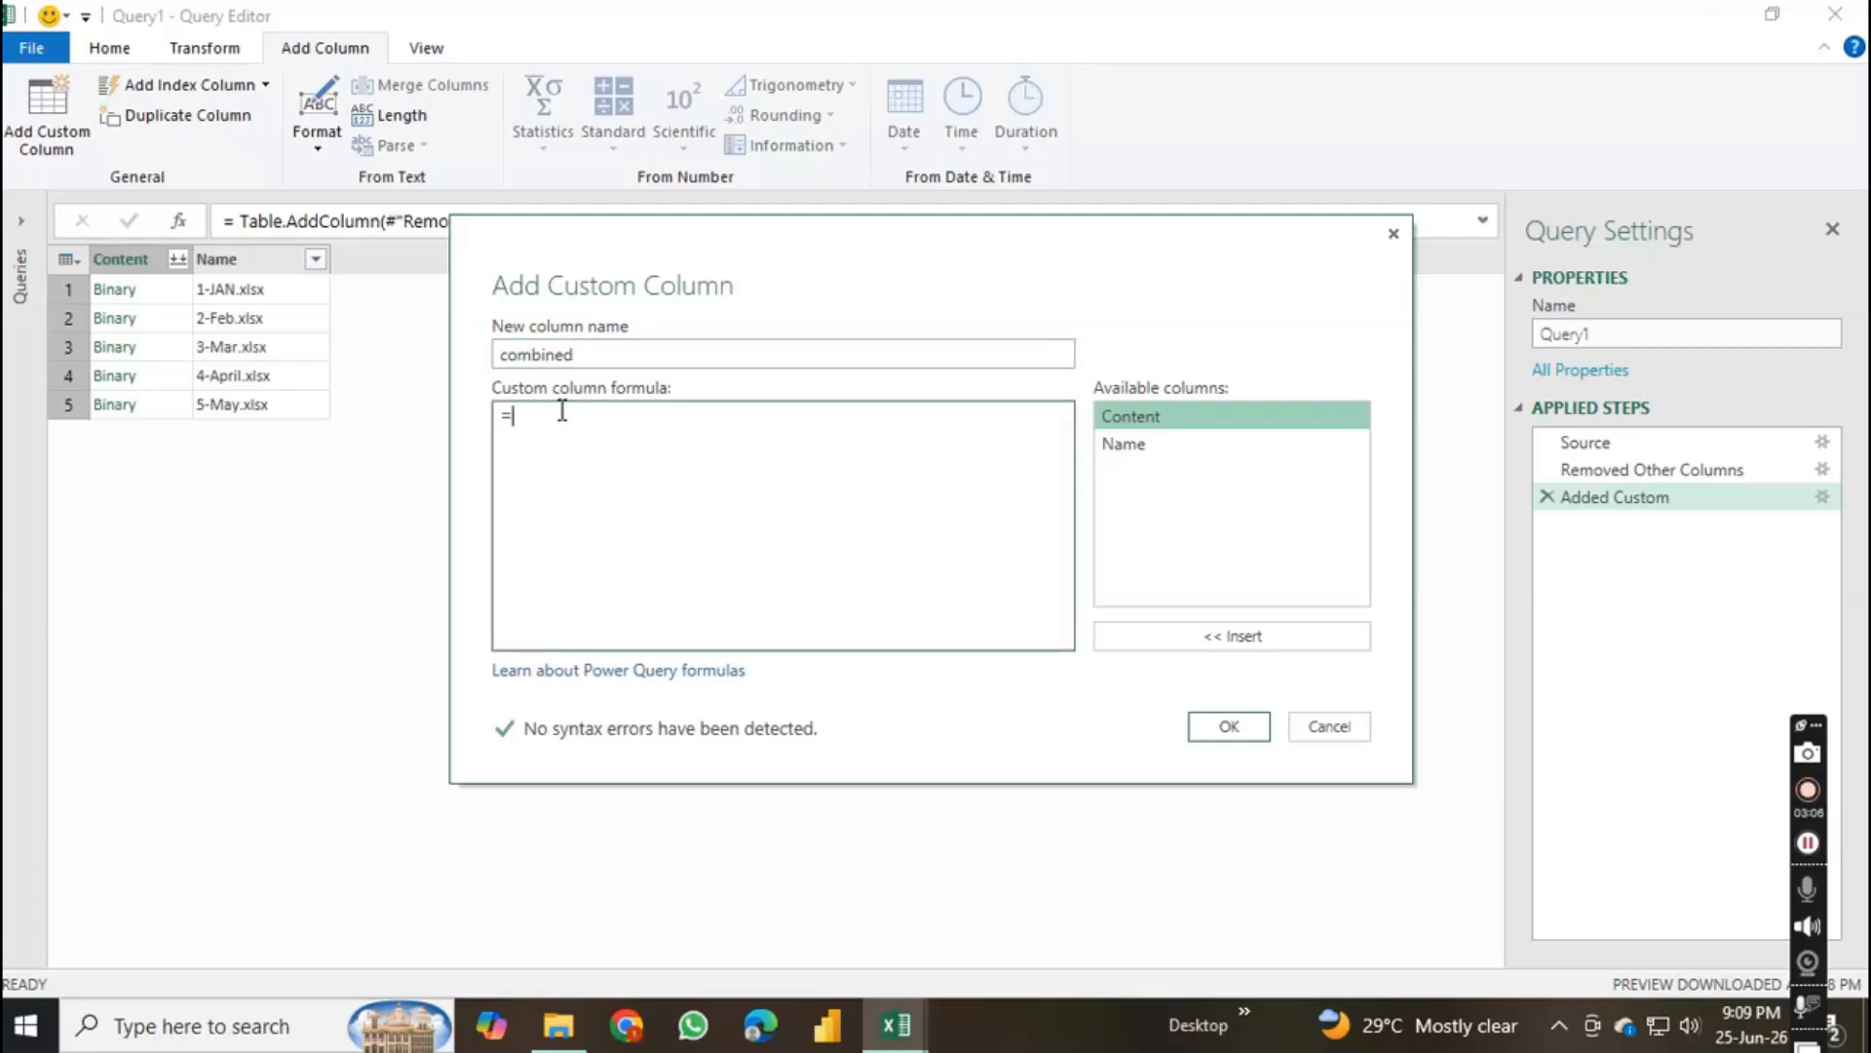
type("Excel.Workbook(")
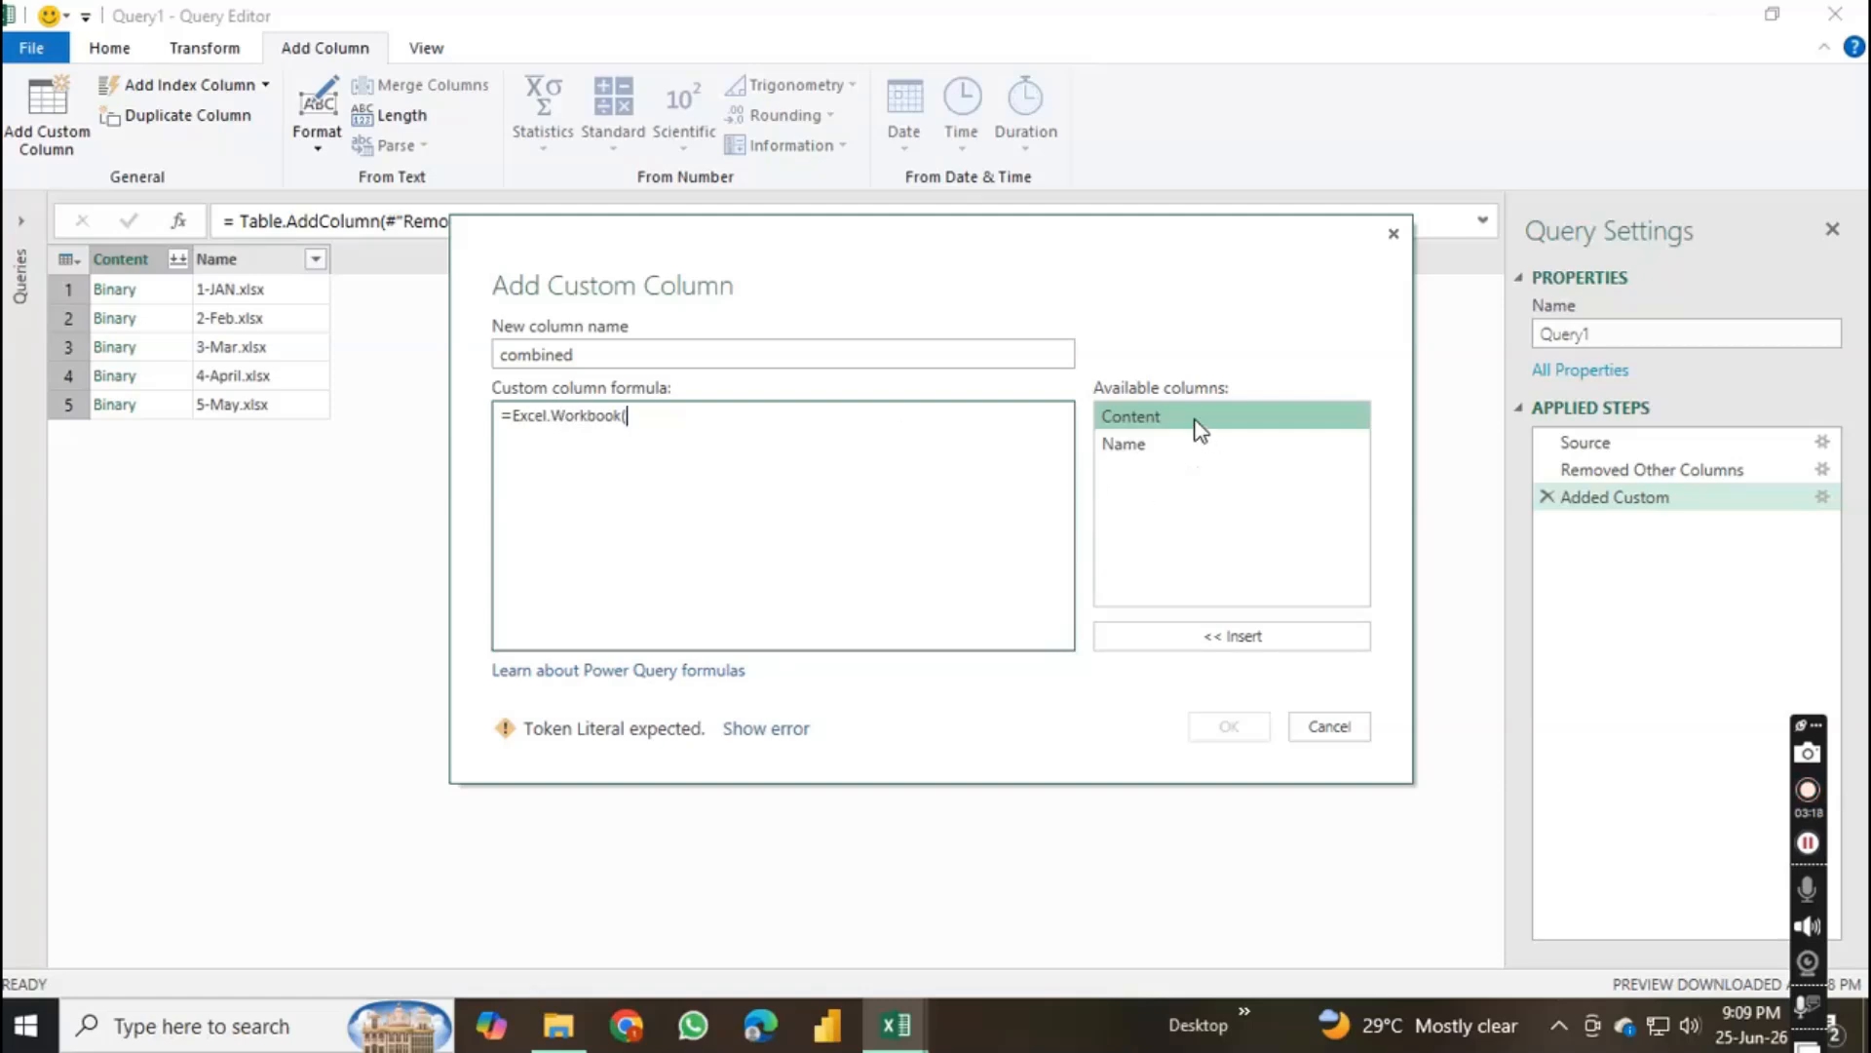
double_click(1200, 430)
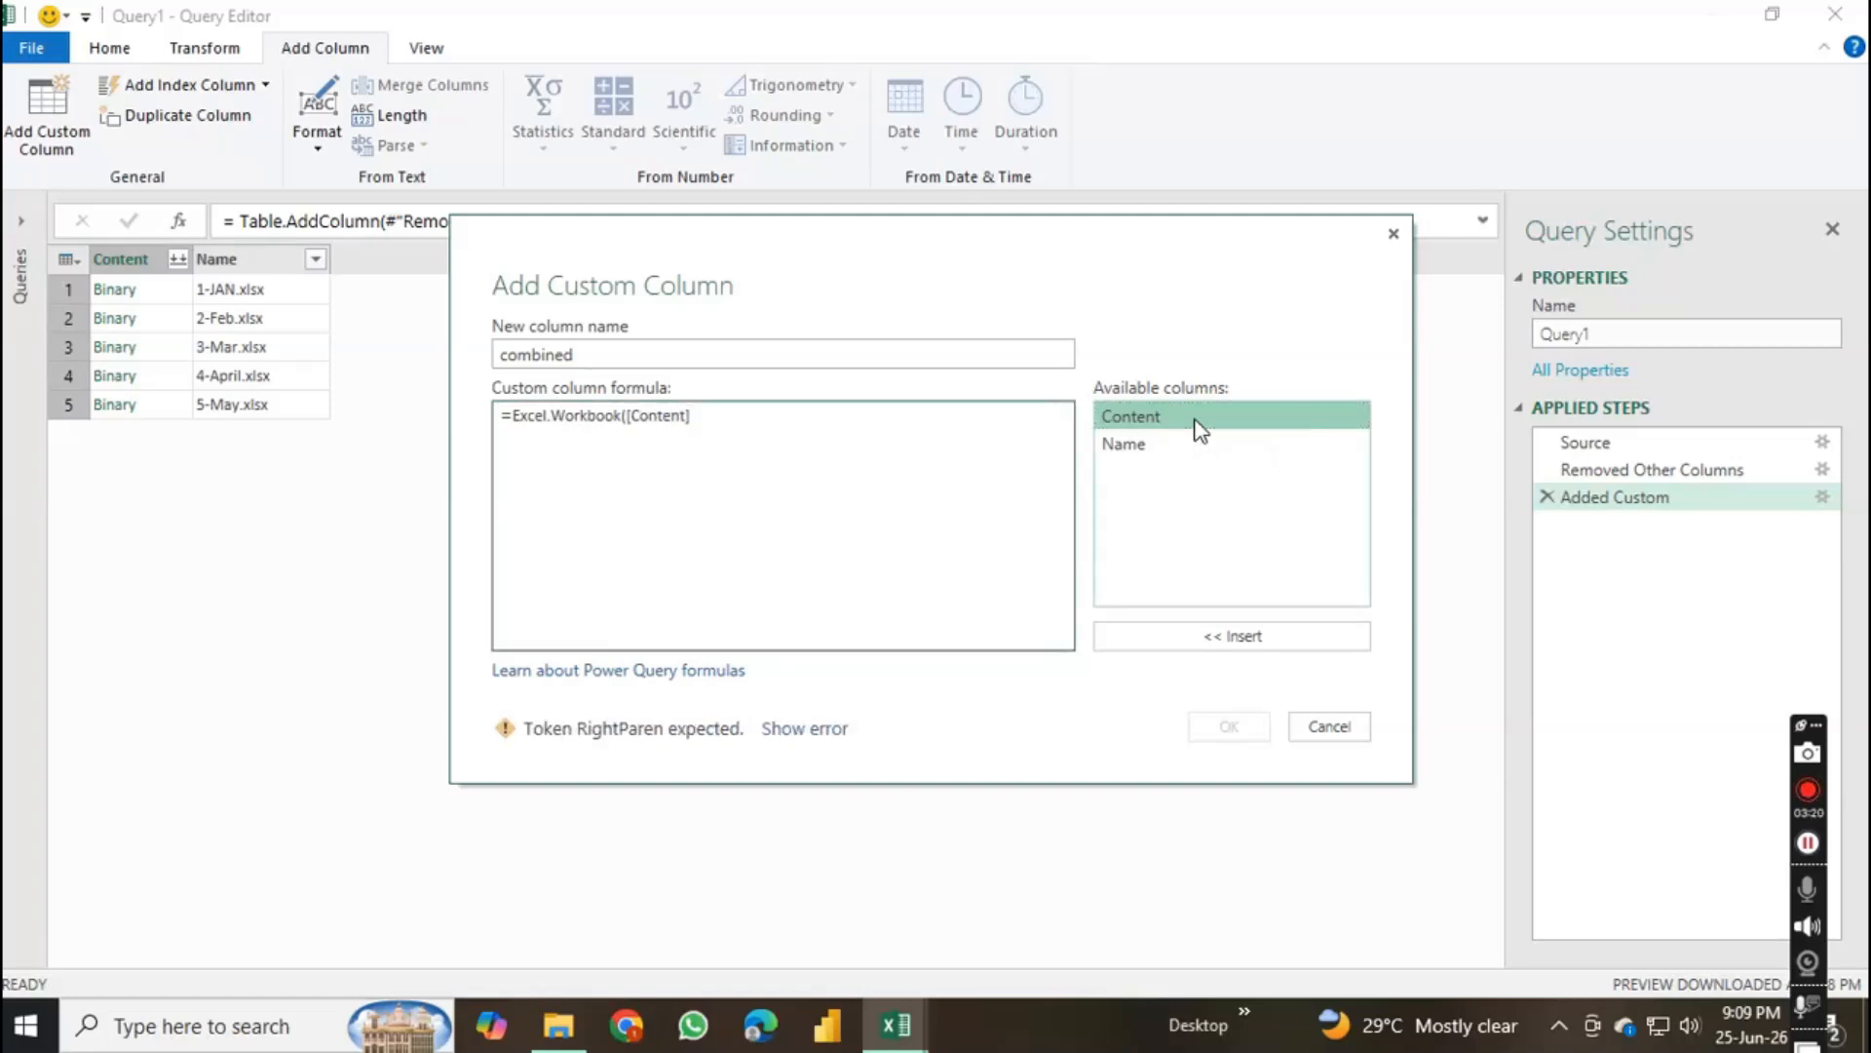
type(")")
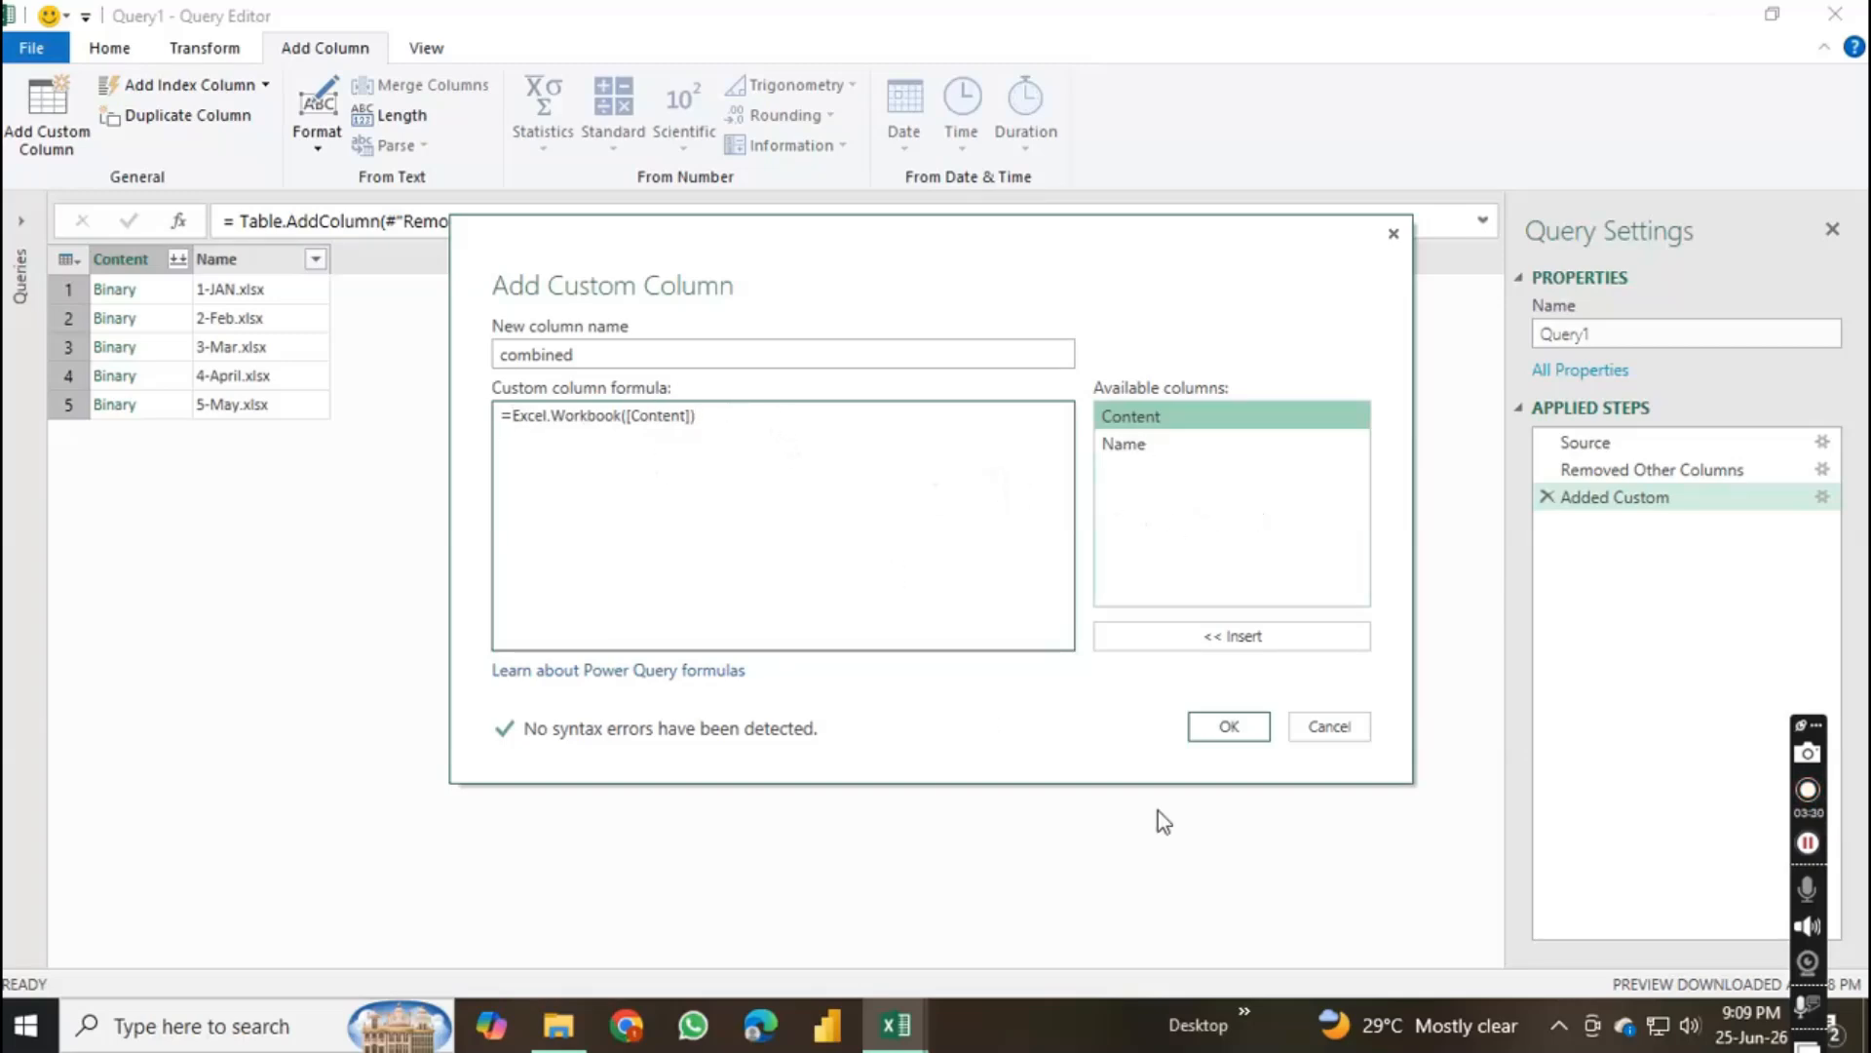
left_click(1208, 729)
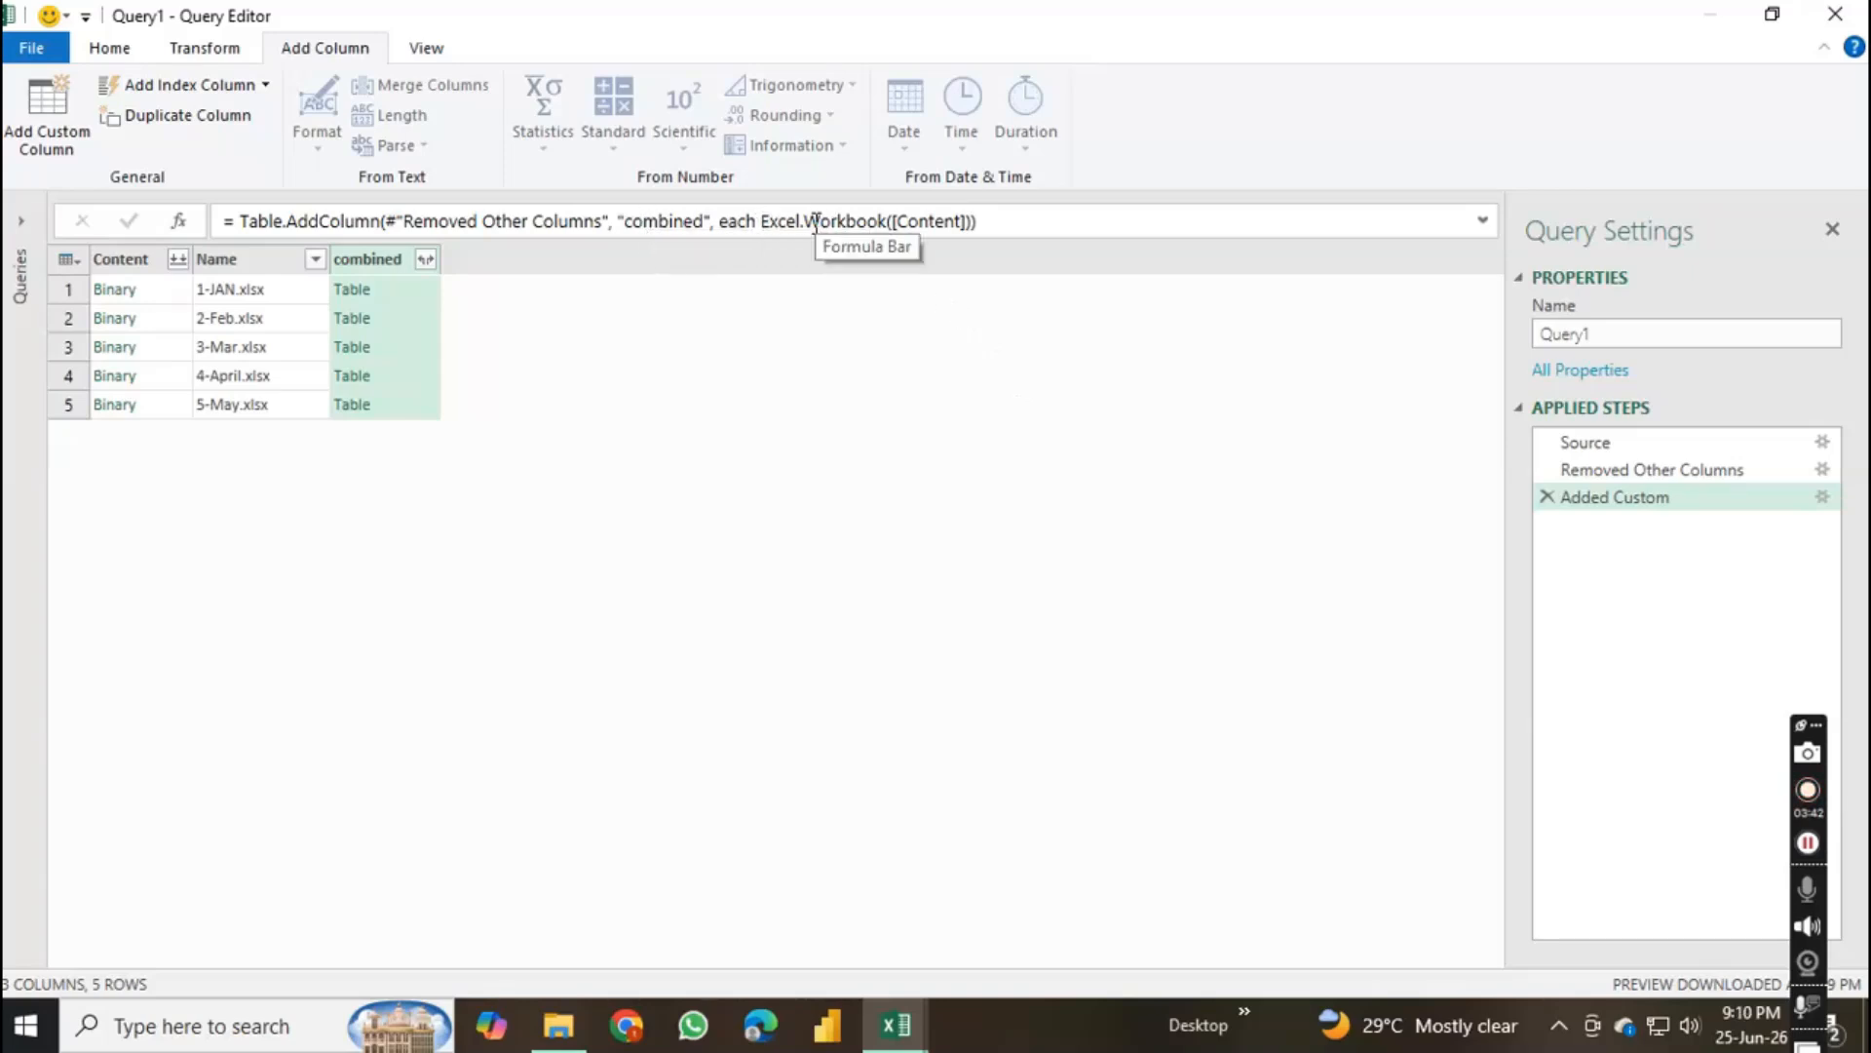
left_click(779, 220)
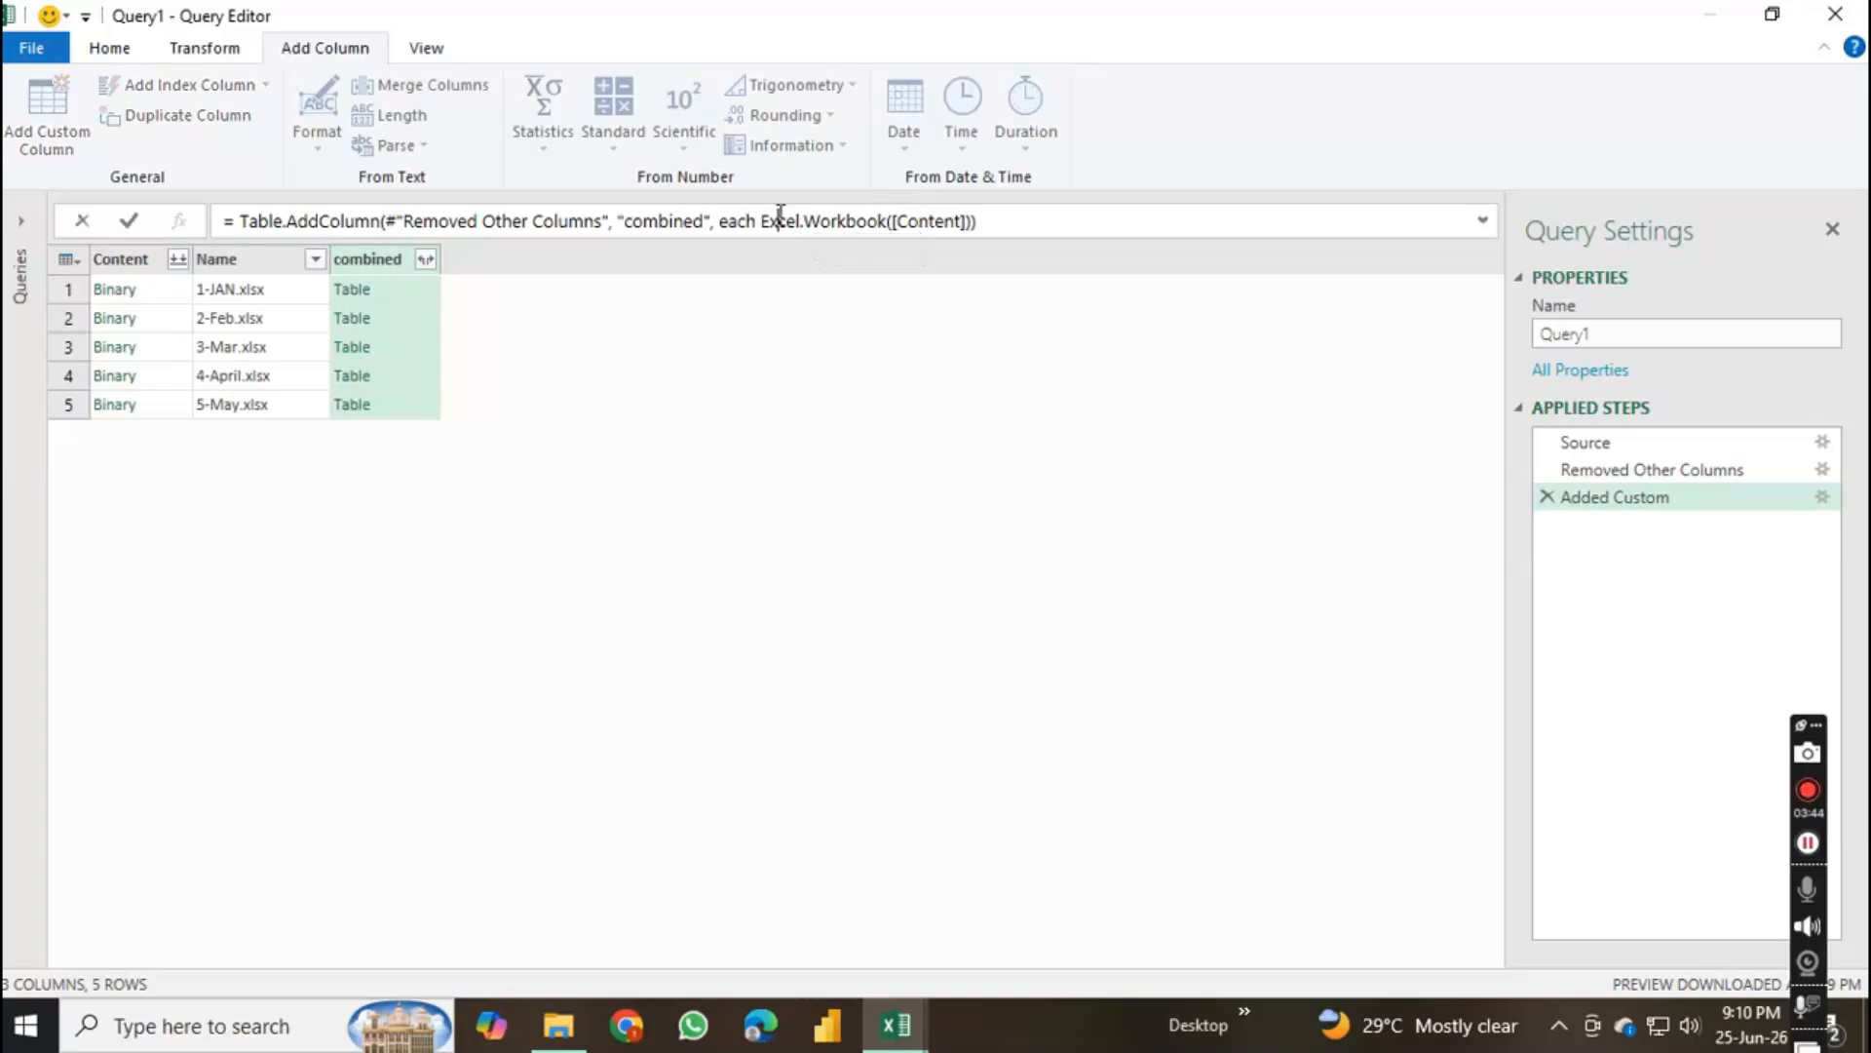
left_click(885, 400)
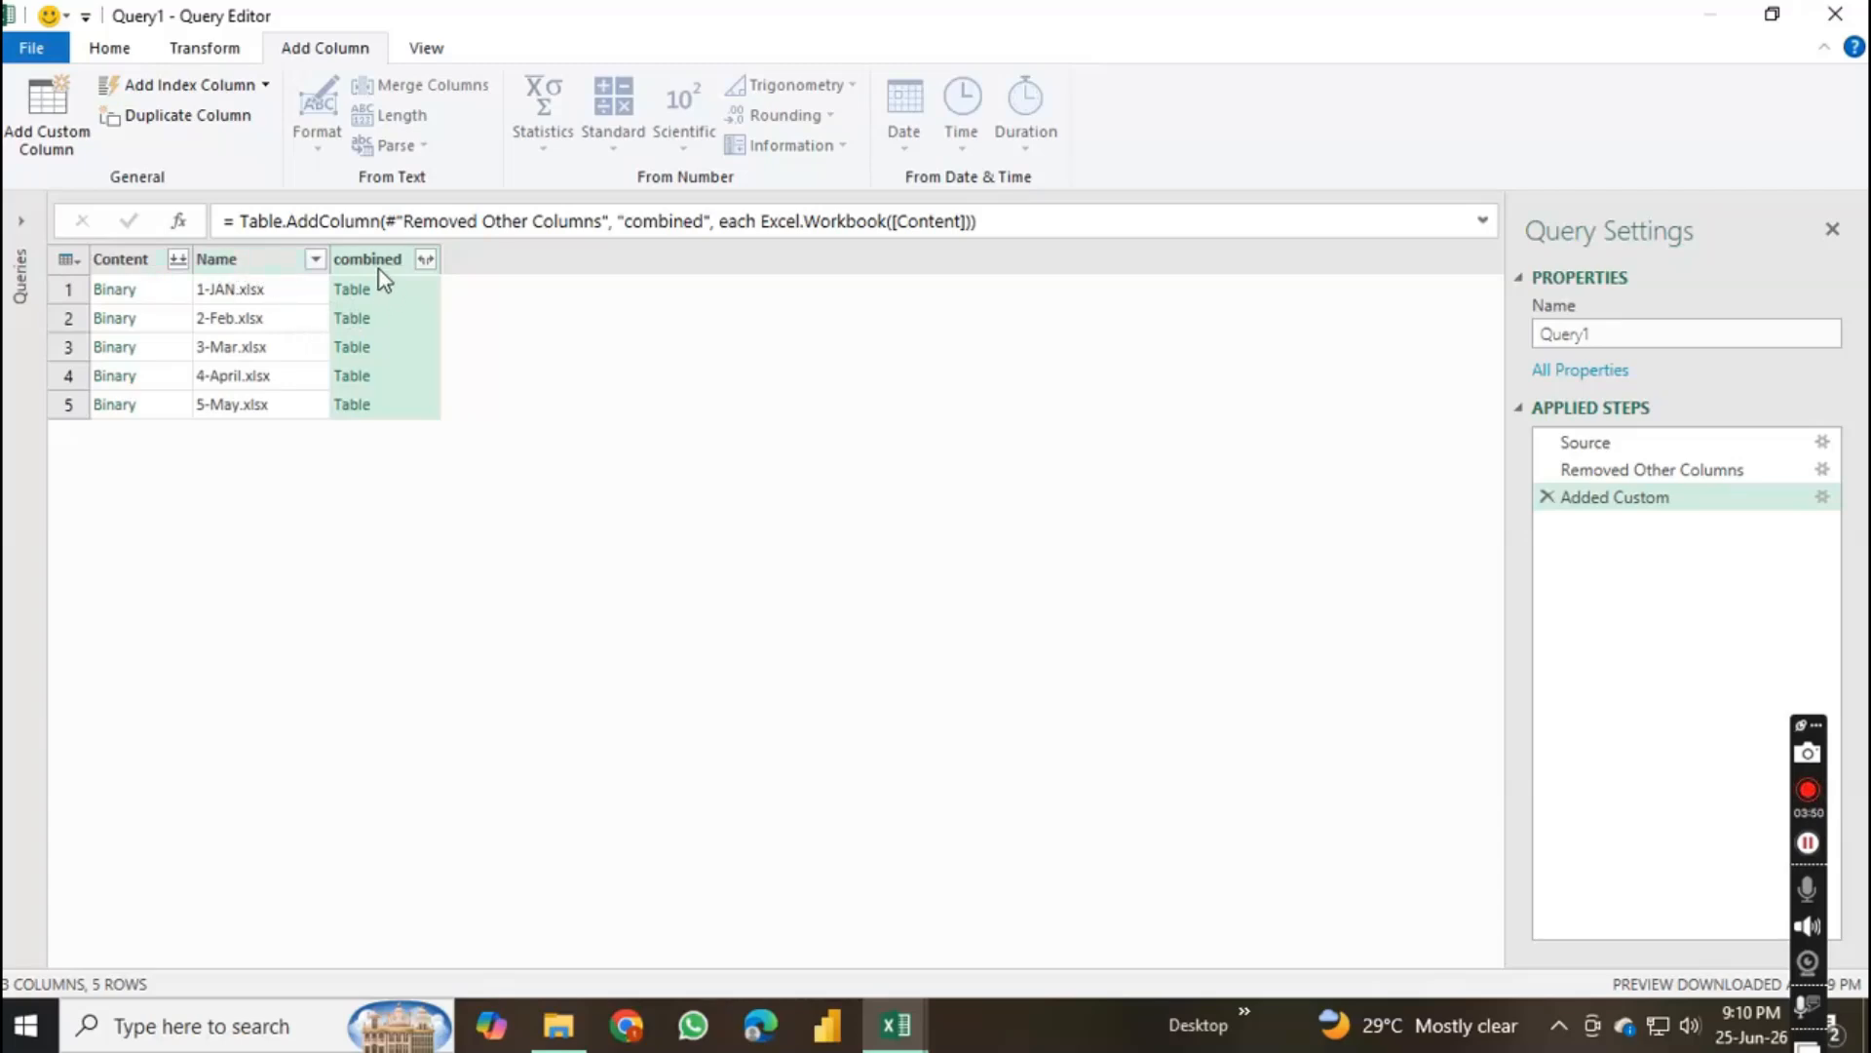
Step: Remove the Content column from the query
left_click(136, 263)
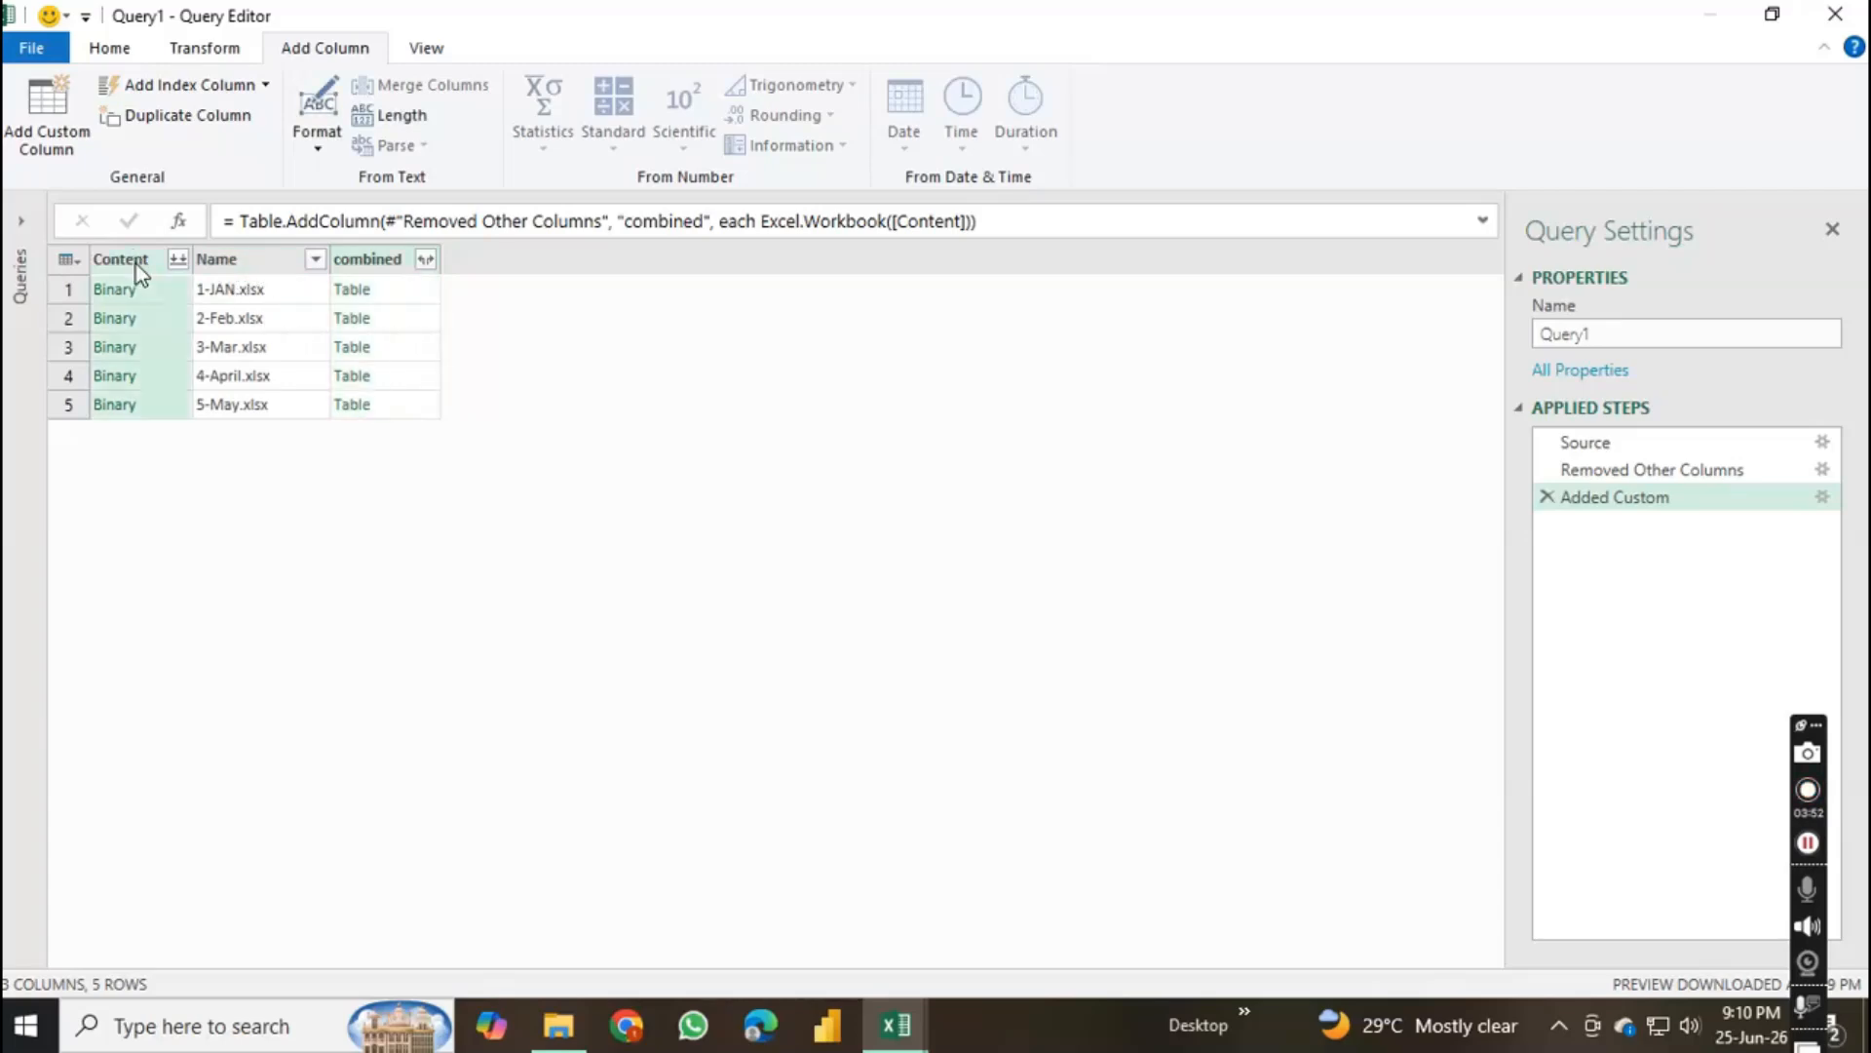
right_click(137, 265)
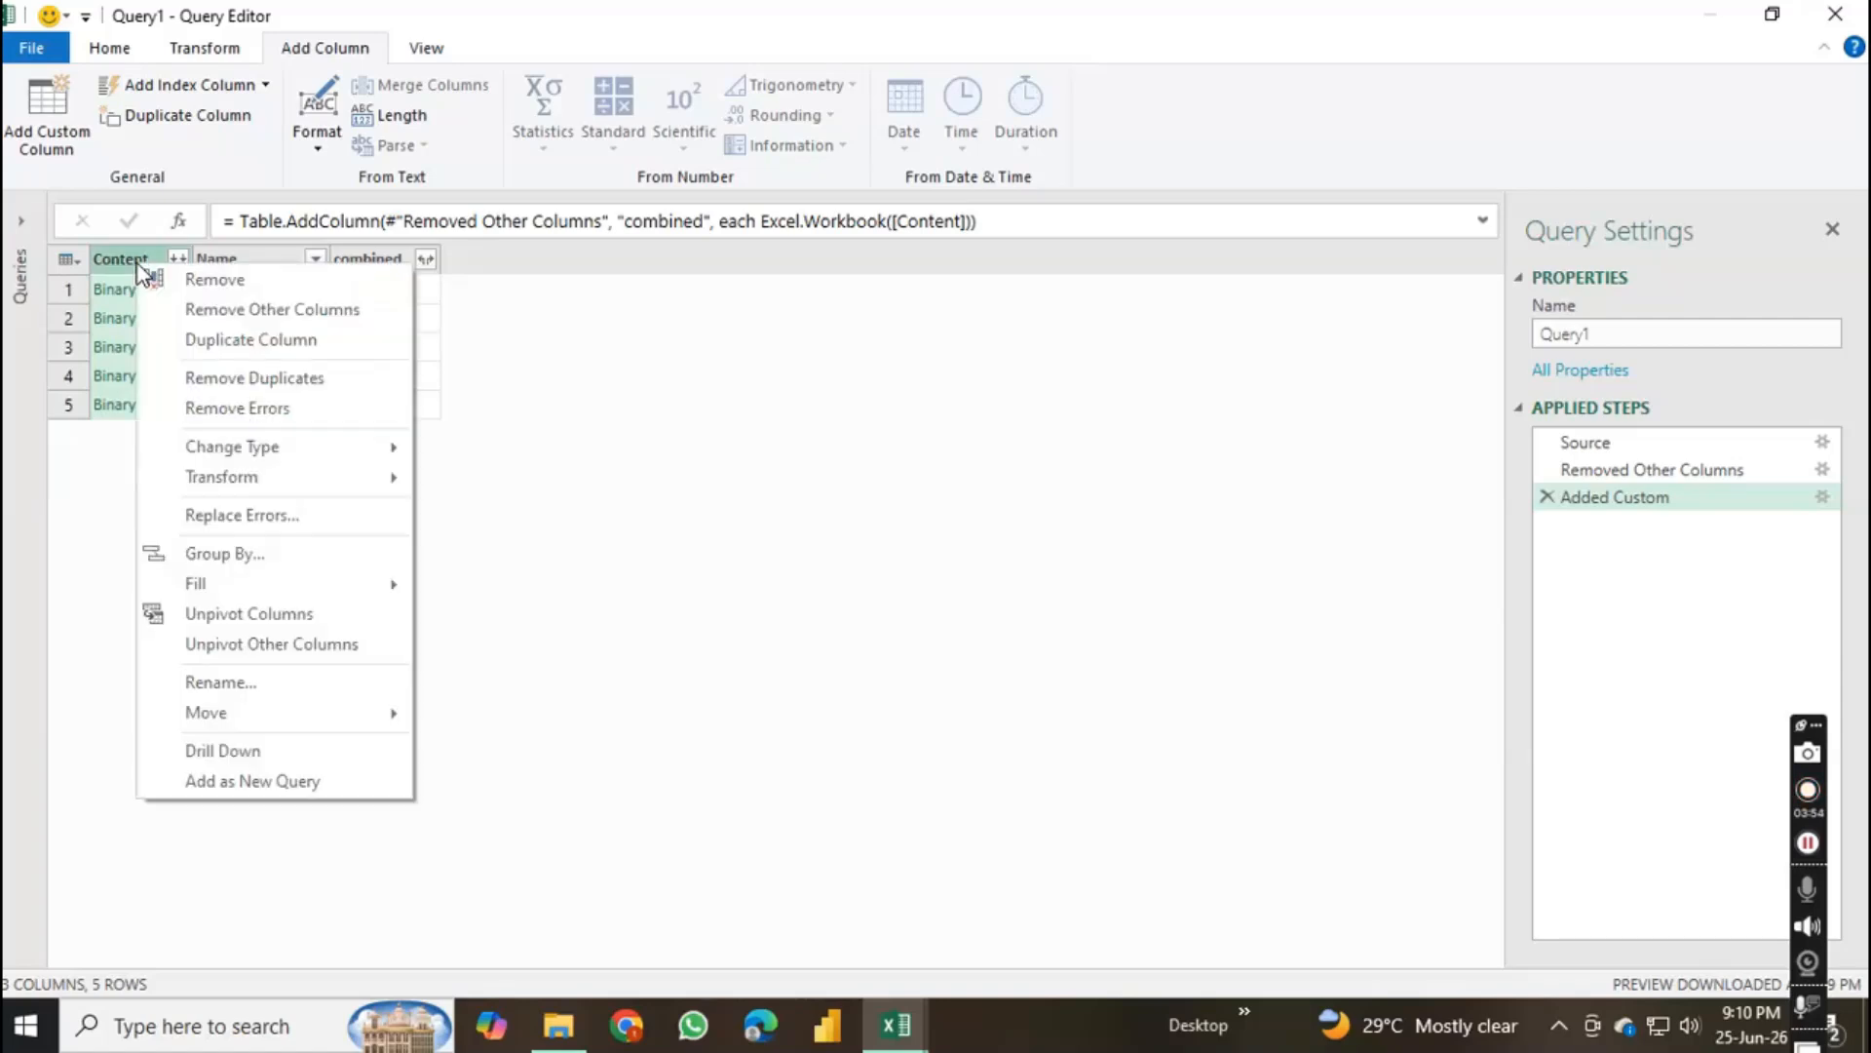
left_click(202, 281)
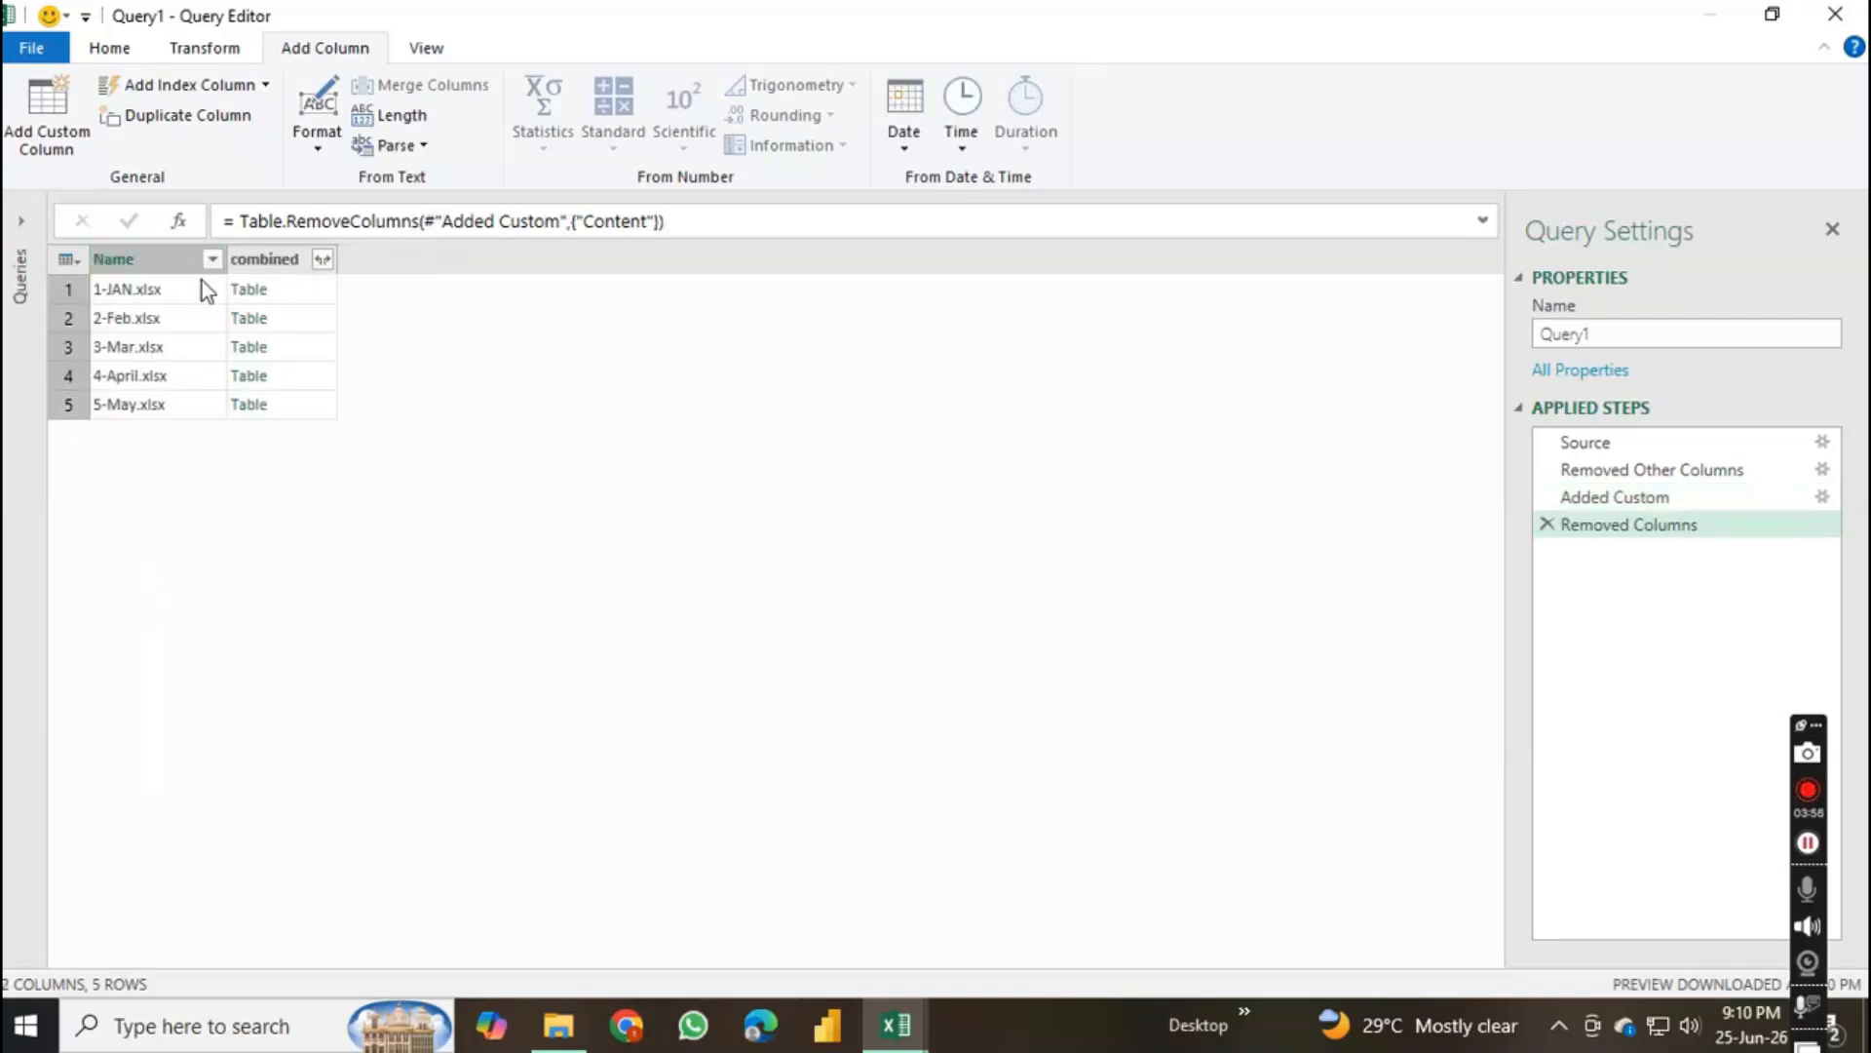
Step: Expand the combined column into Name, Data, Item, Kind and Hidden, using the original column name as prefix
left_click(152, 256)
left_click(271, 266, "ctrl")
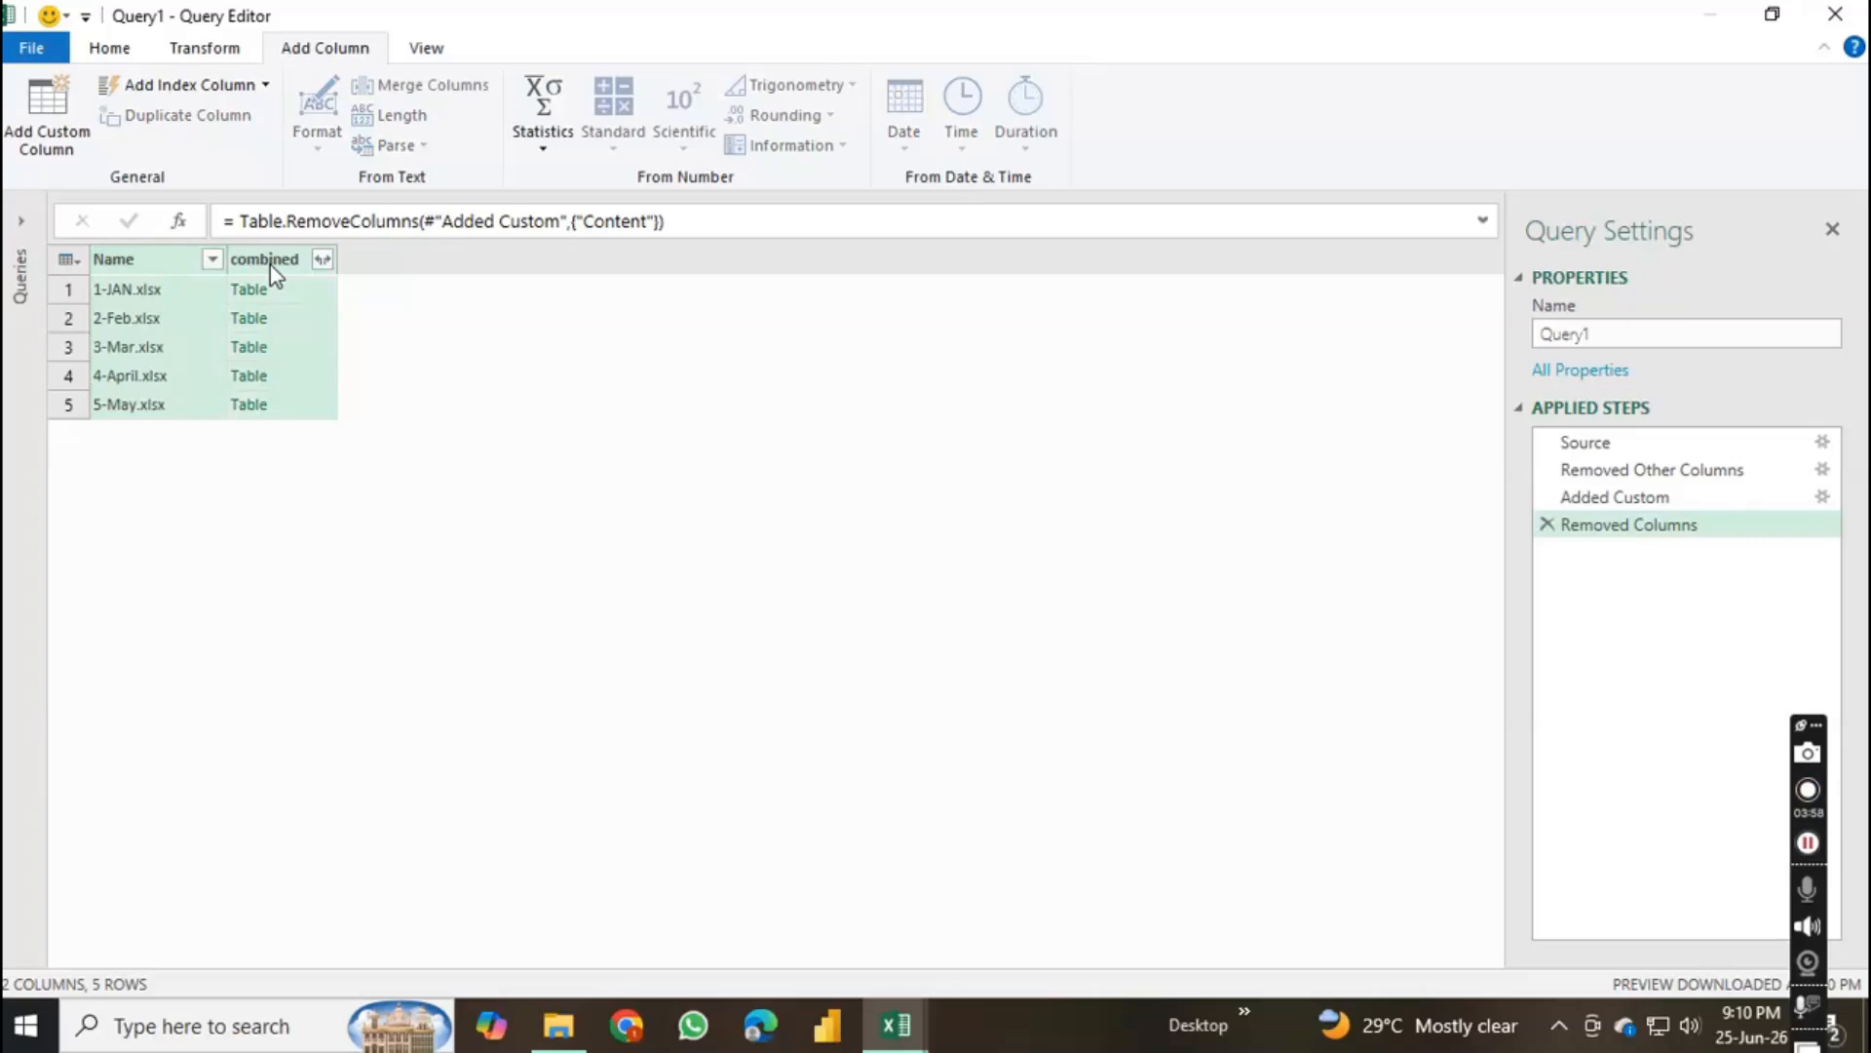
left_click(163, 257)
left_click(267, 261)
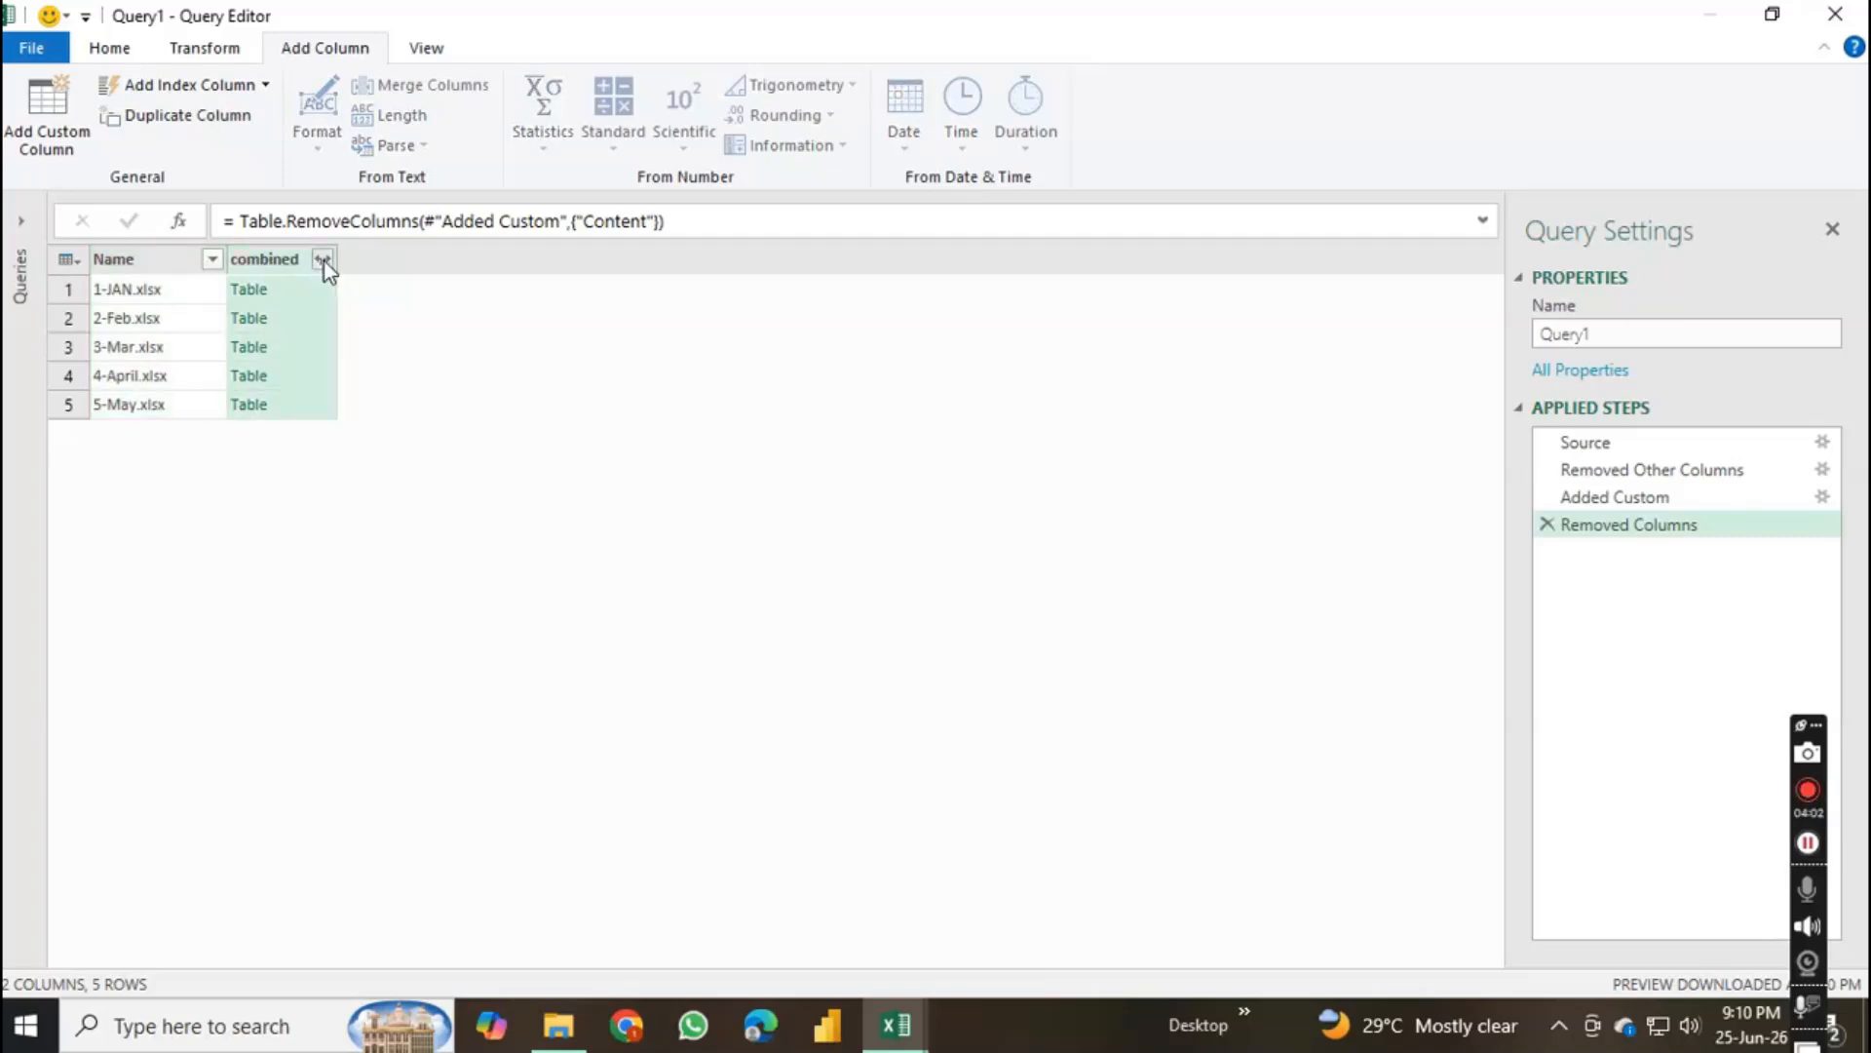
left_click(322, 259)
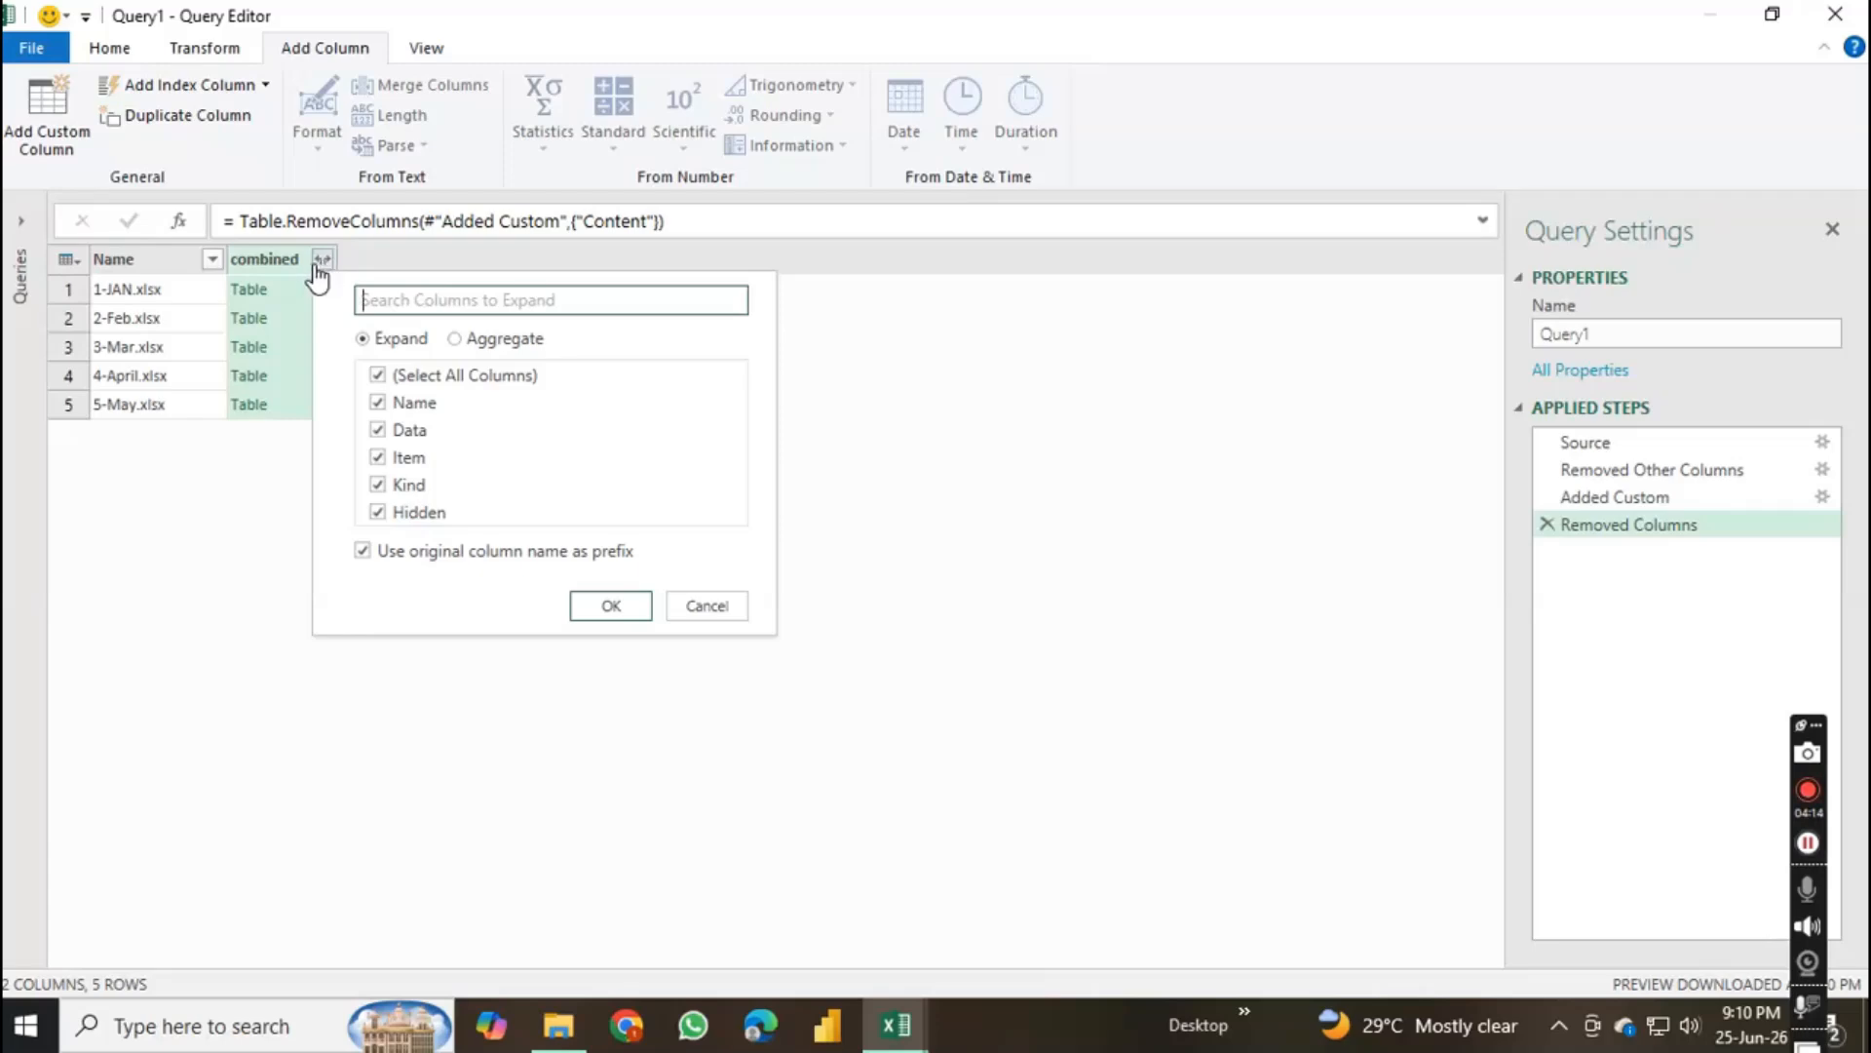
left_click(612, 608)
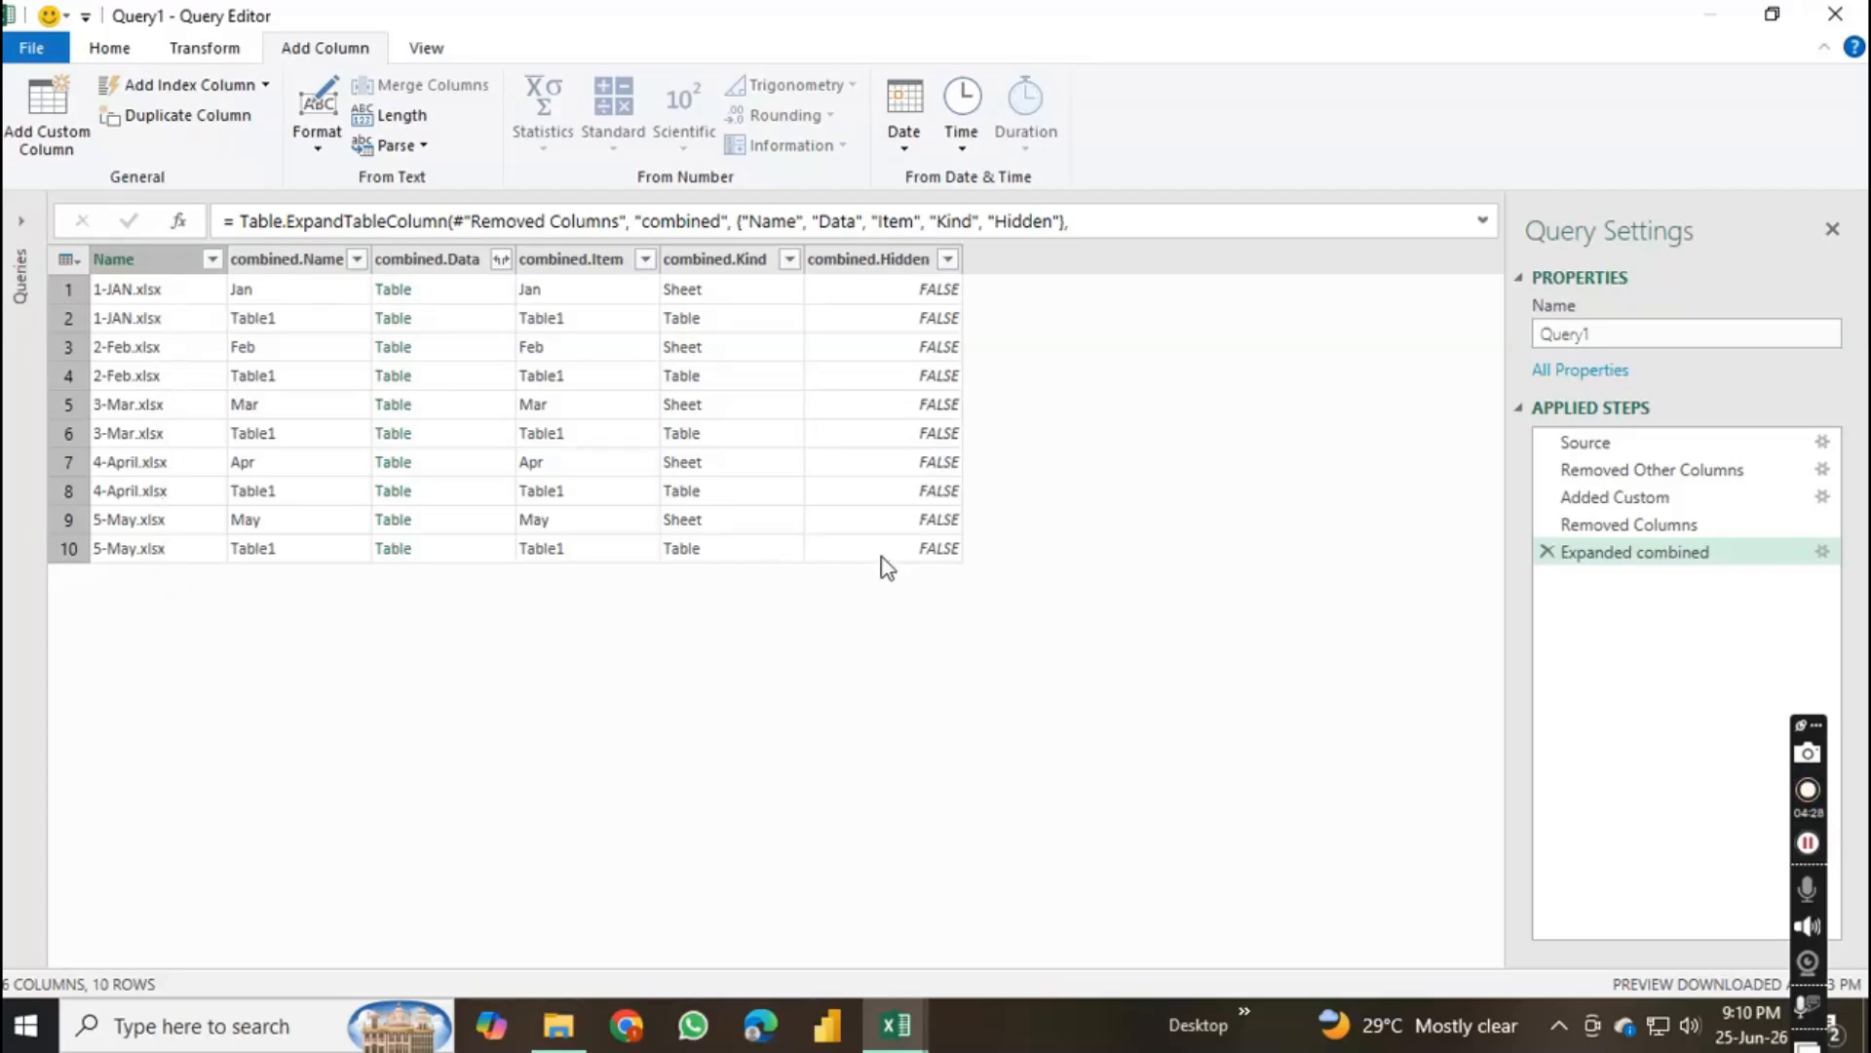
Step: Keep only the Name and combined.Data columns, and expand combined.Data into Column1 through Column6 with the original name as prefix
left_click(171, 261)
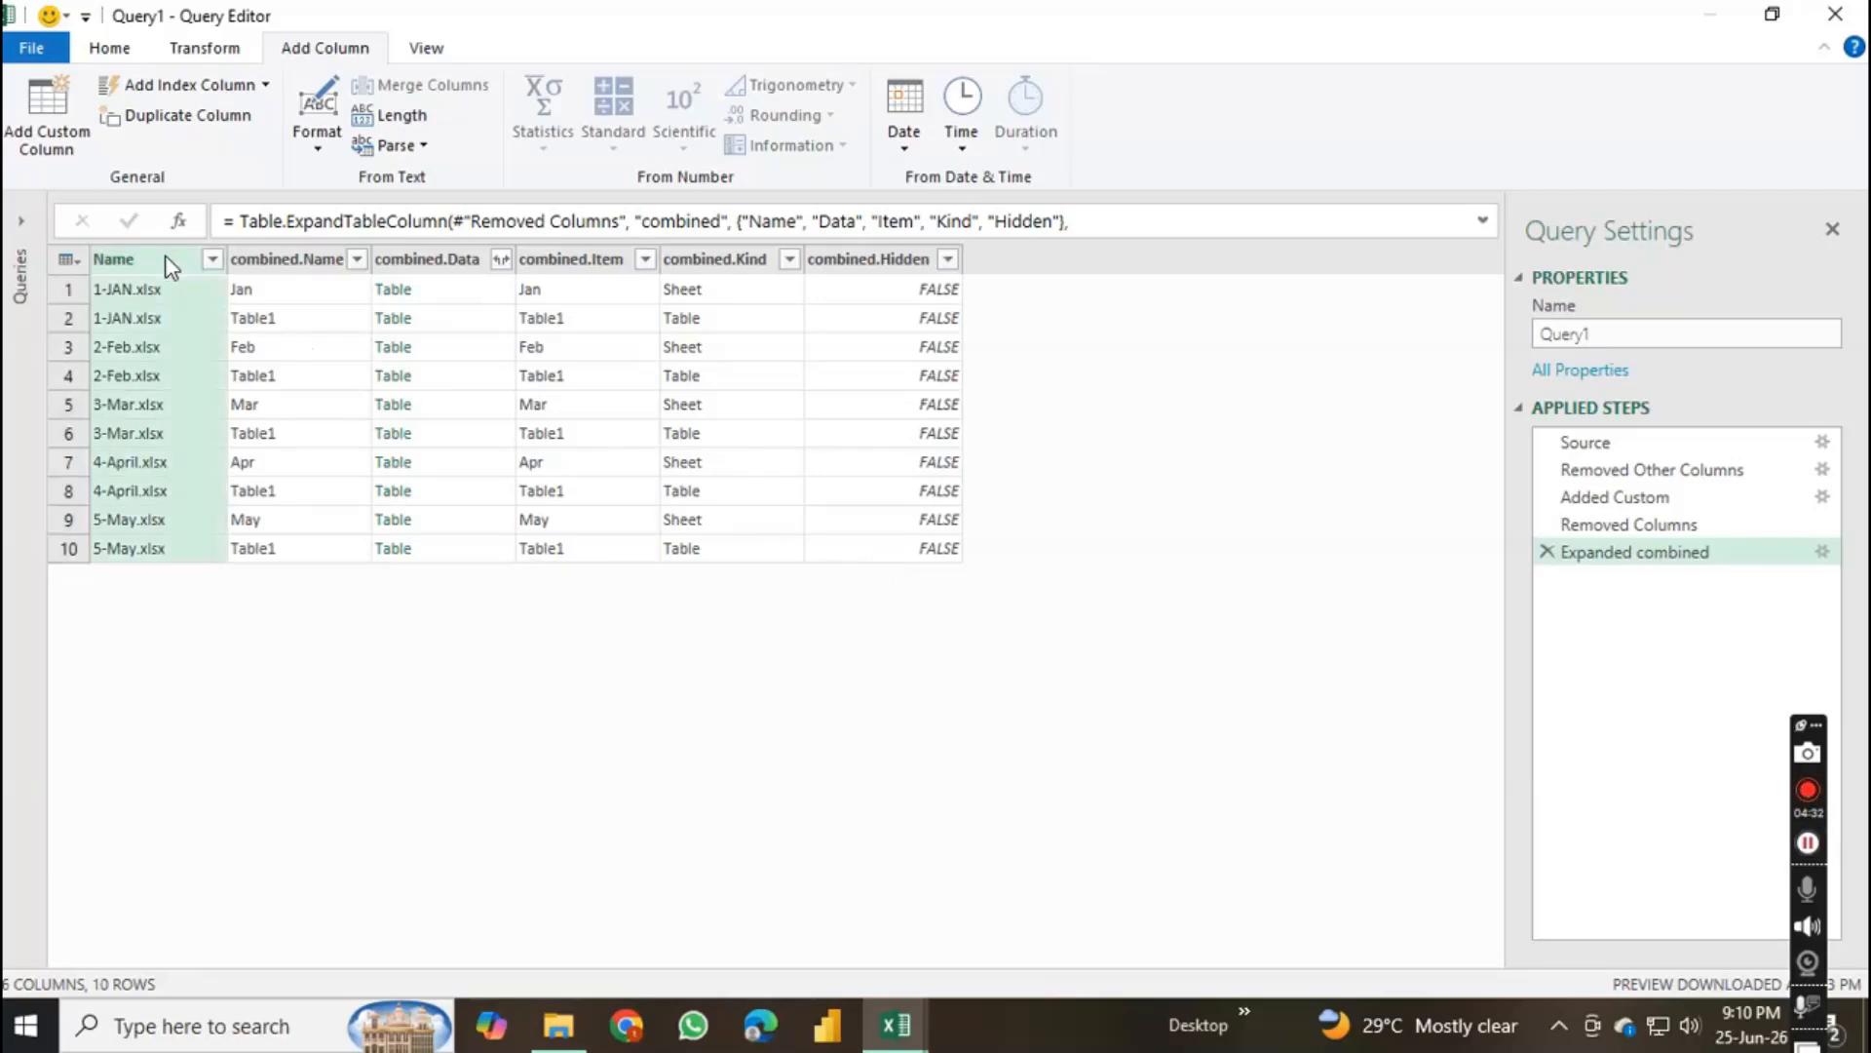
left_click(425, 258, "ctrl")
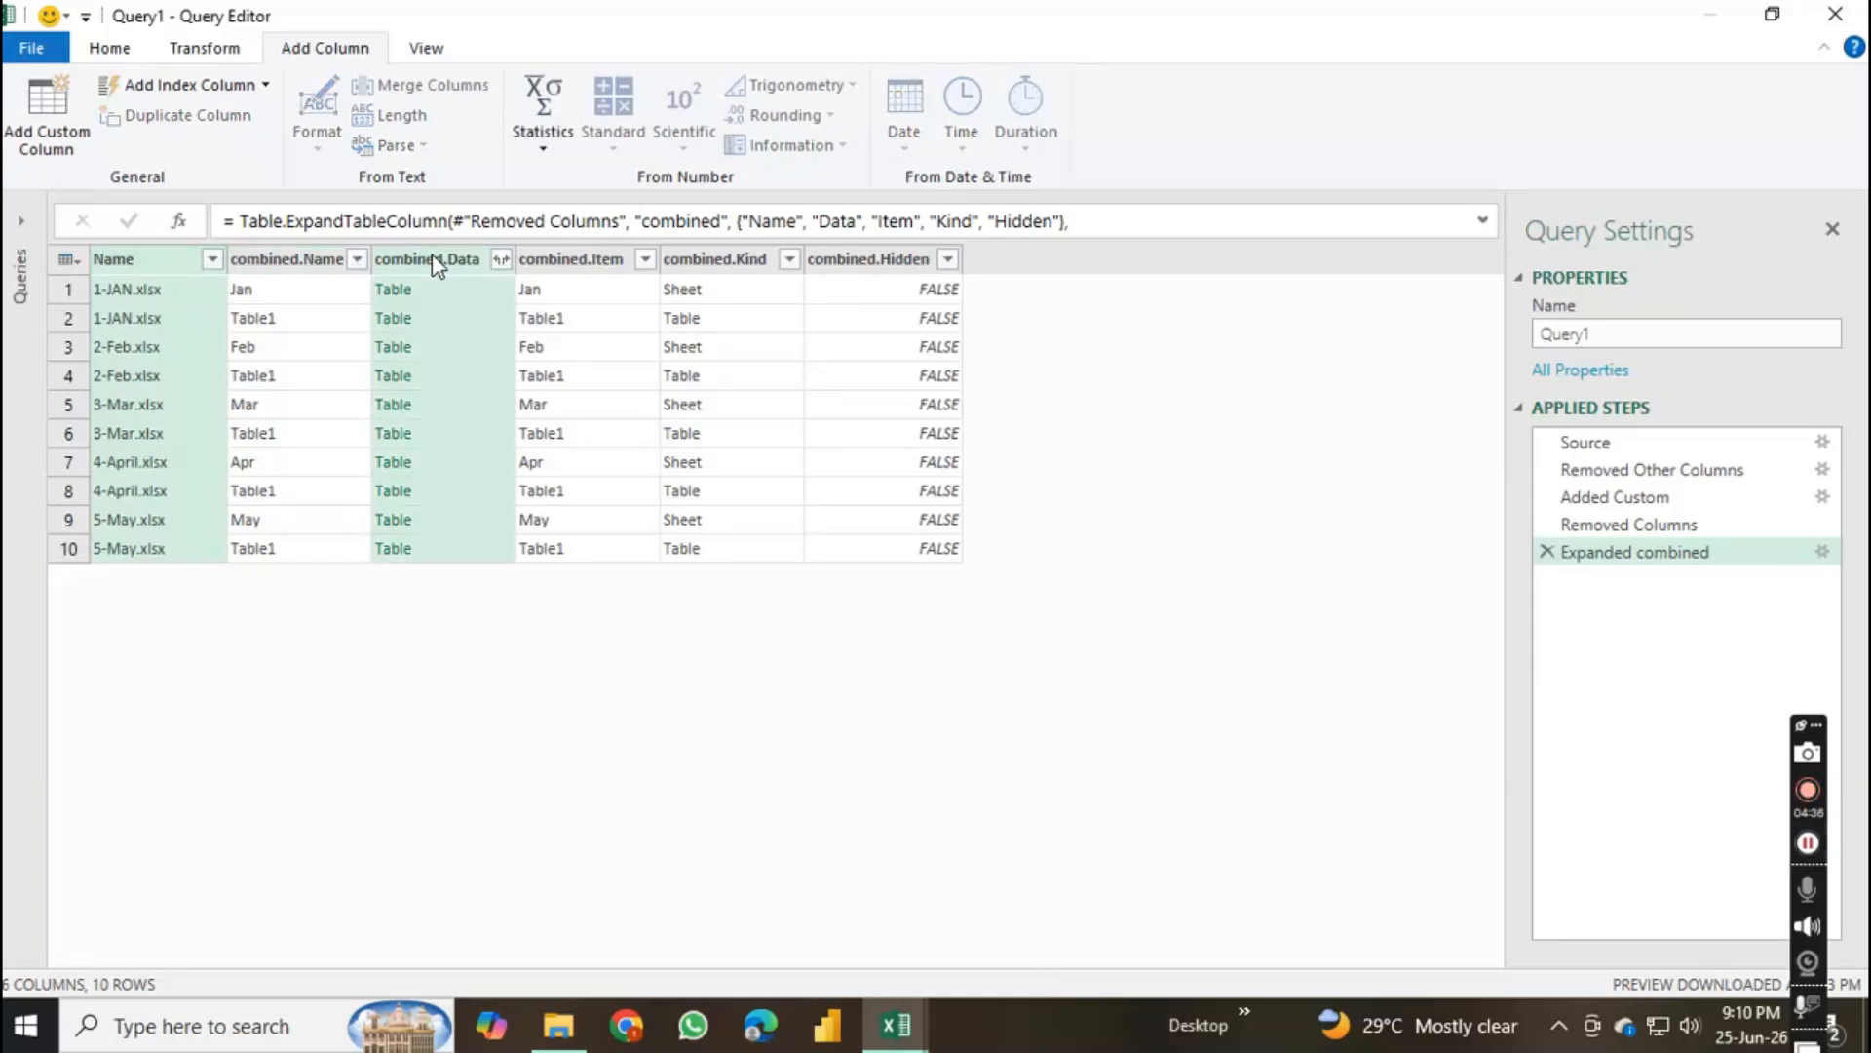
right_click(431, 254)
left_click(506, 301)
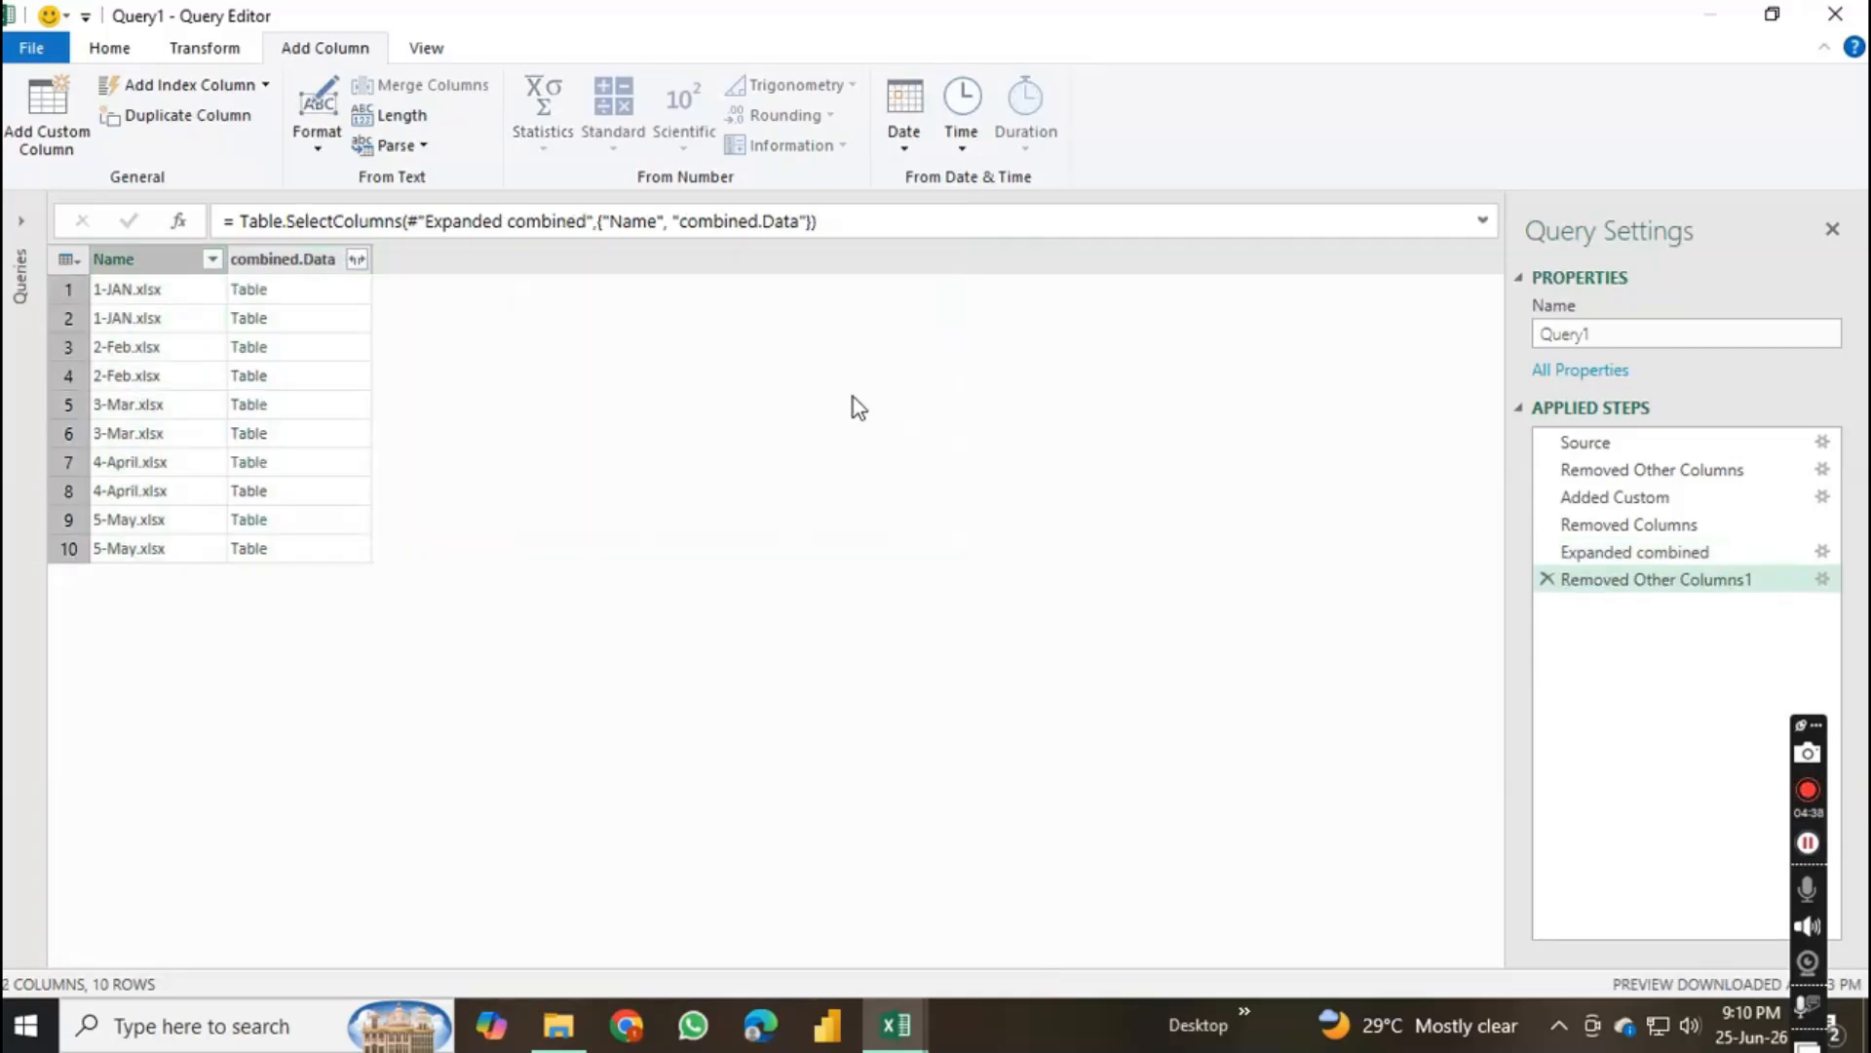
left_click(357, 260)
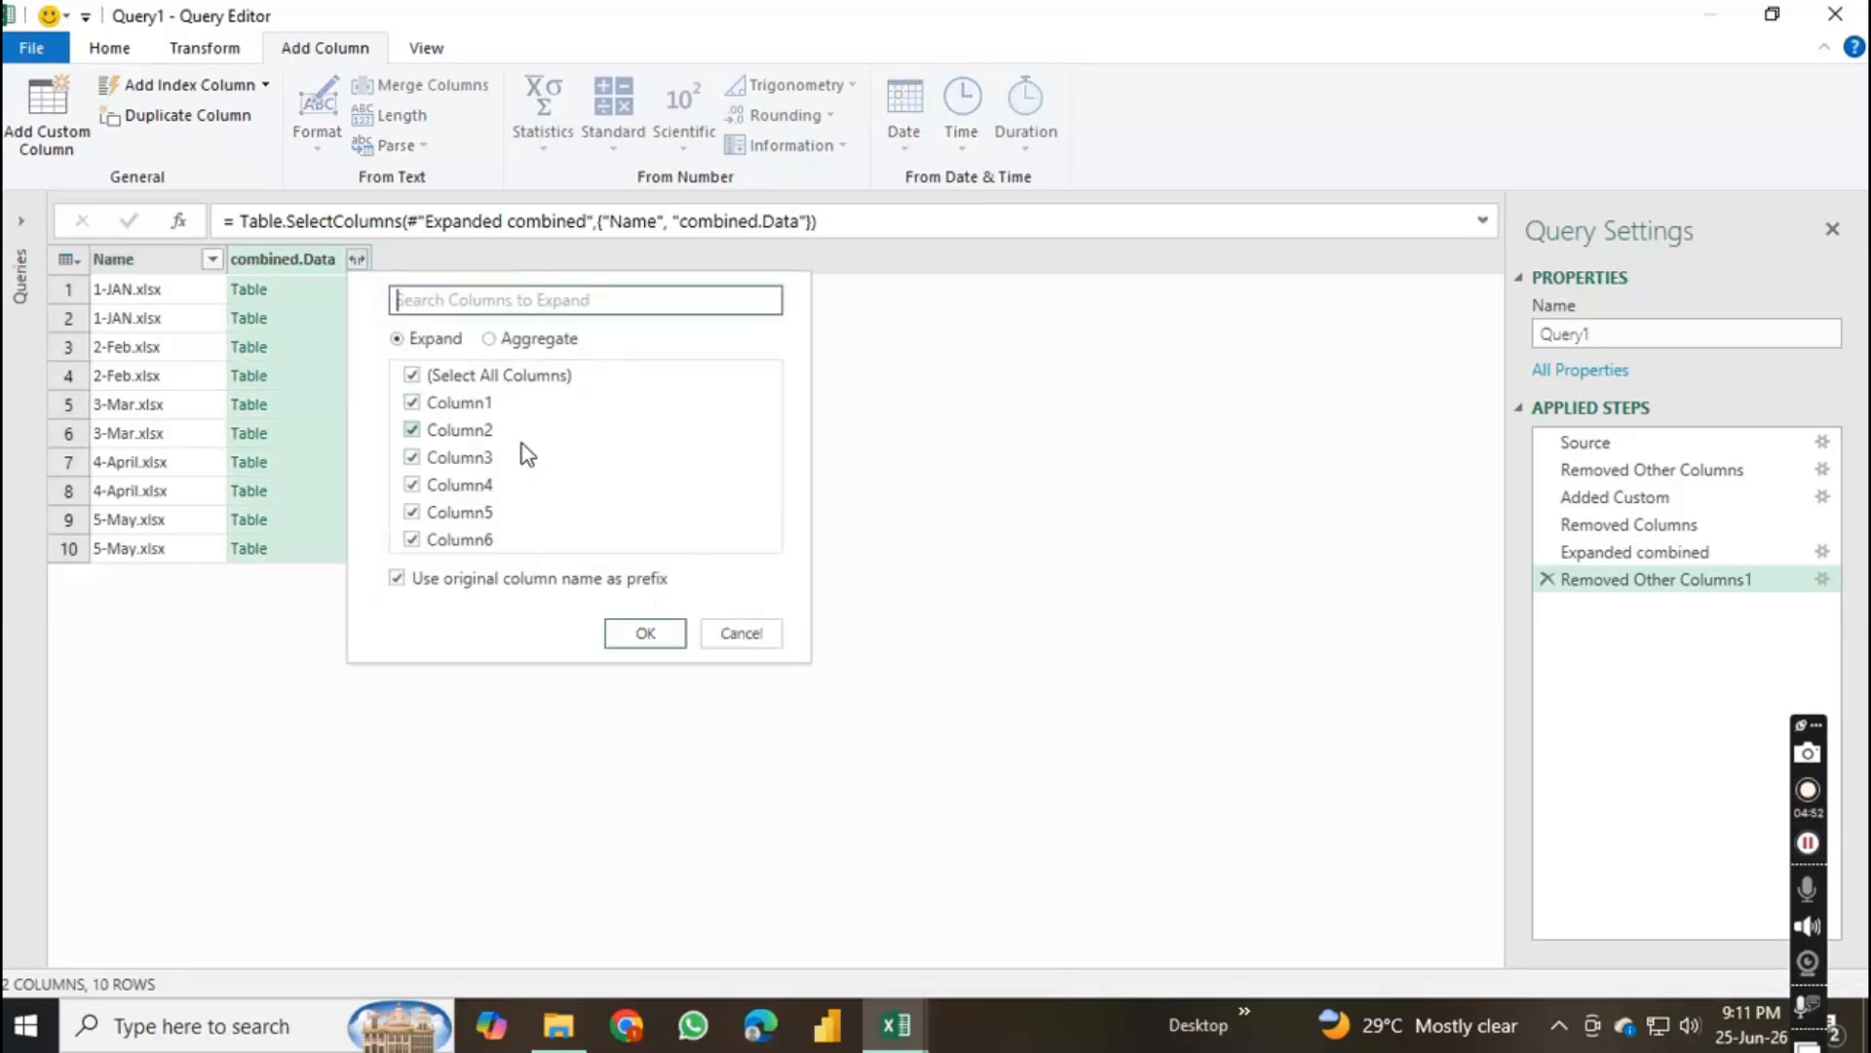
left_click(643, 632)
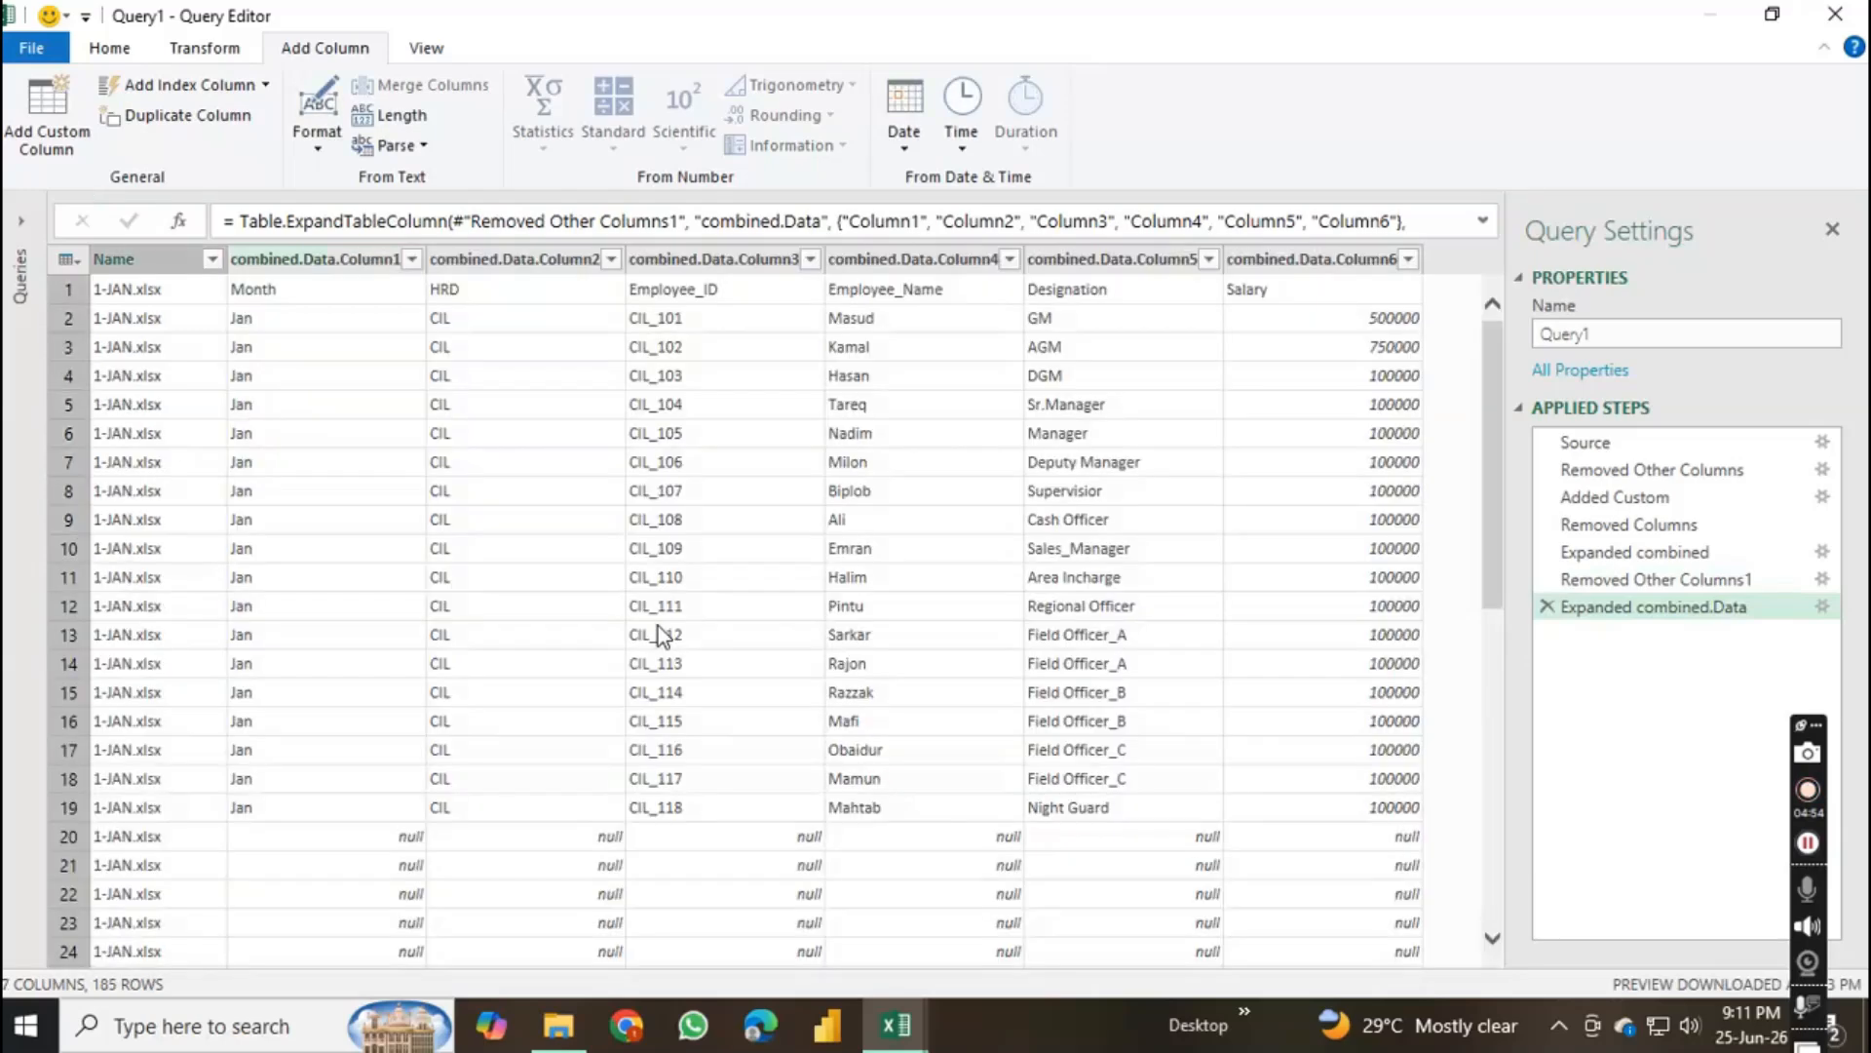
Step: Promote the first row of the expanded table to column headers and remove the 1-JAN.xlsx file name column
scroll(821, 458, "down", 12)
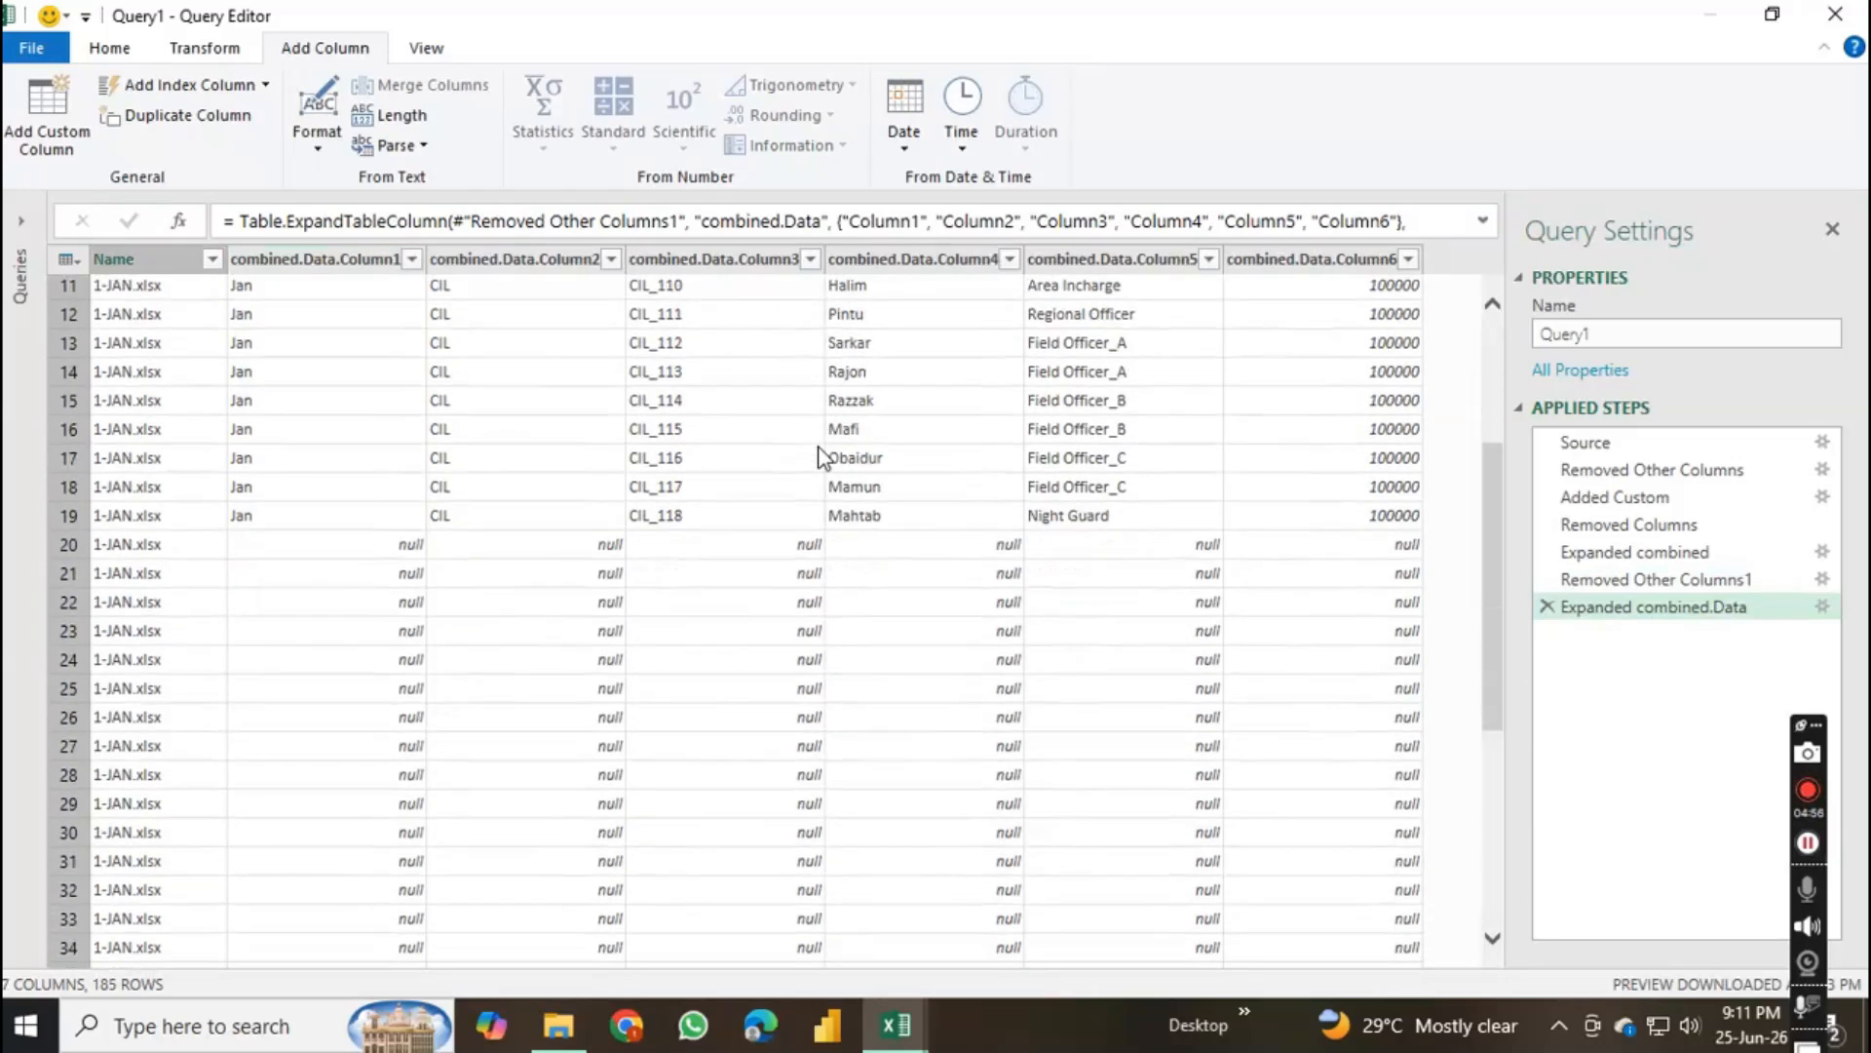
scroll(821, 458, "down", 20)
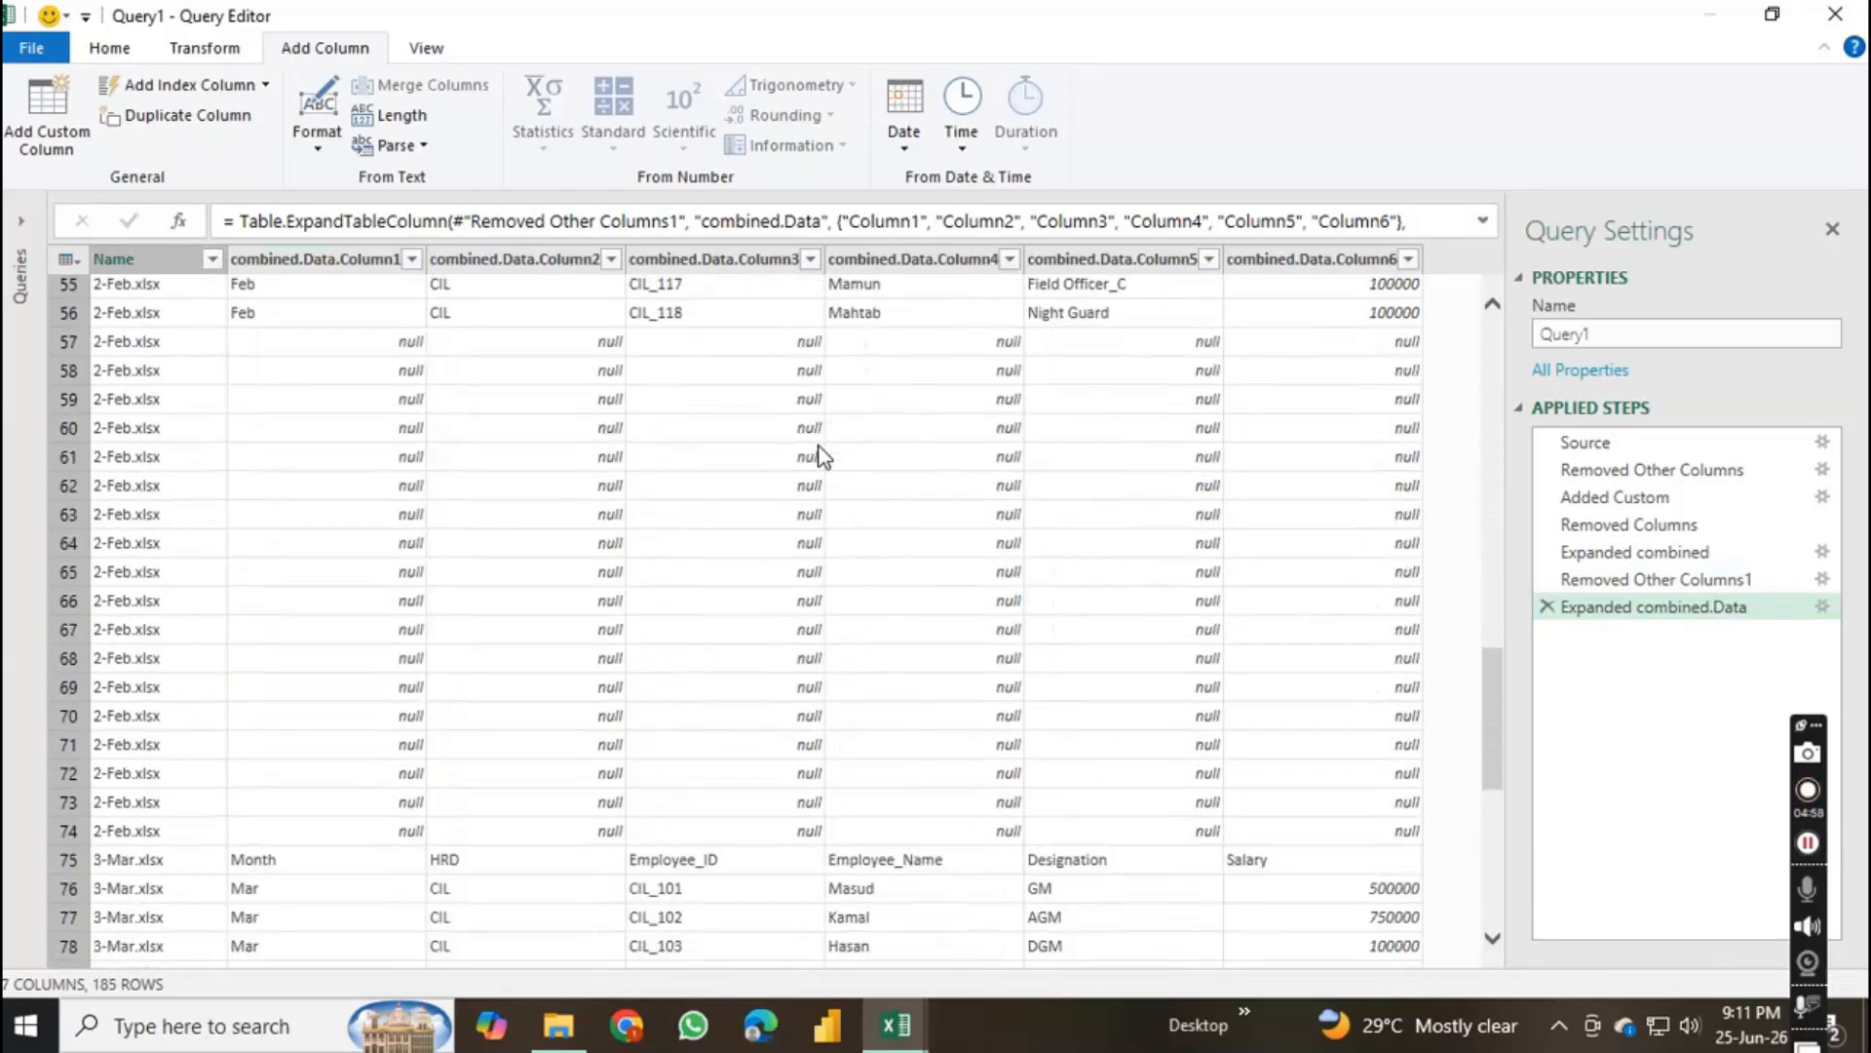
scroll(818, 445, "down", 8)
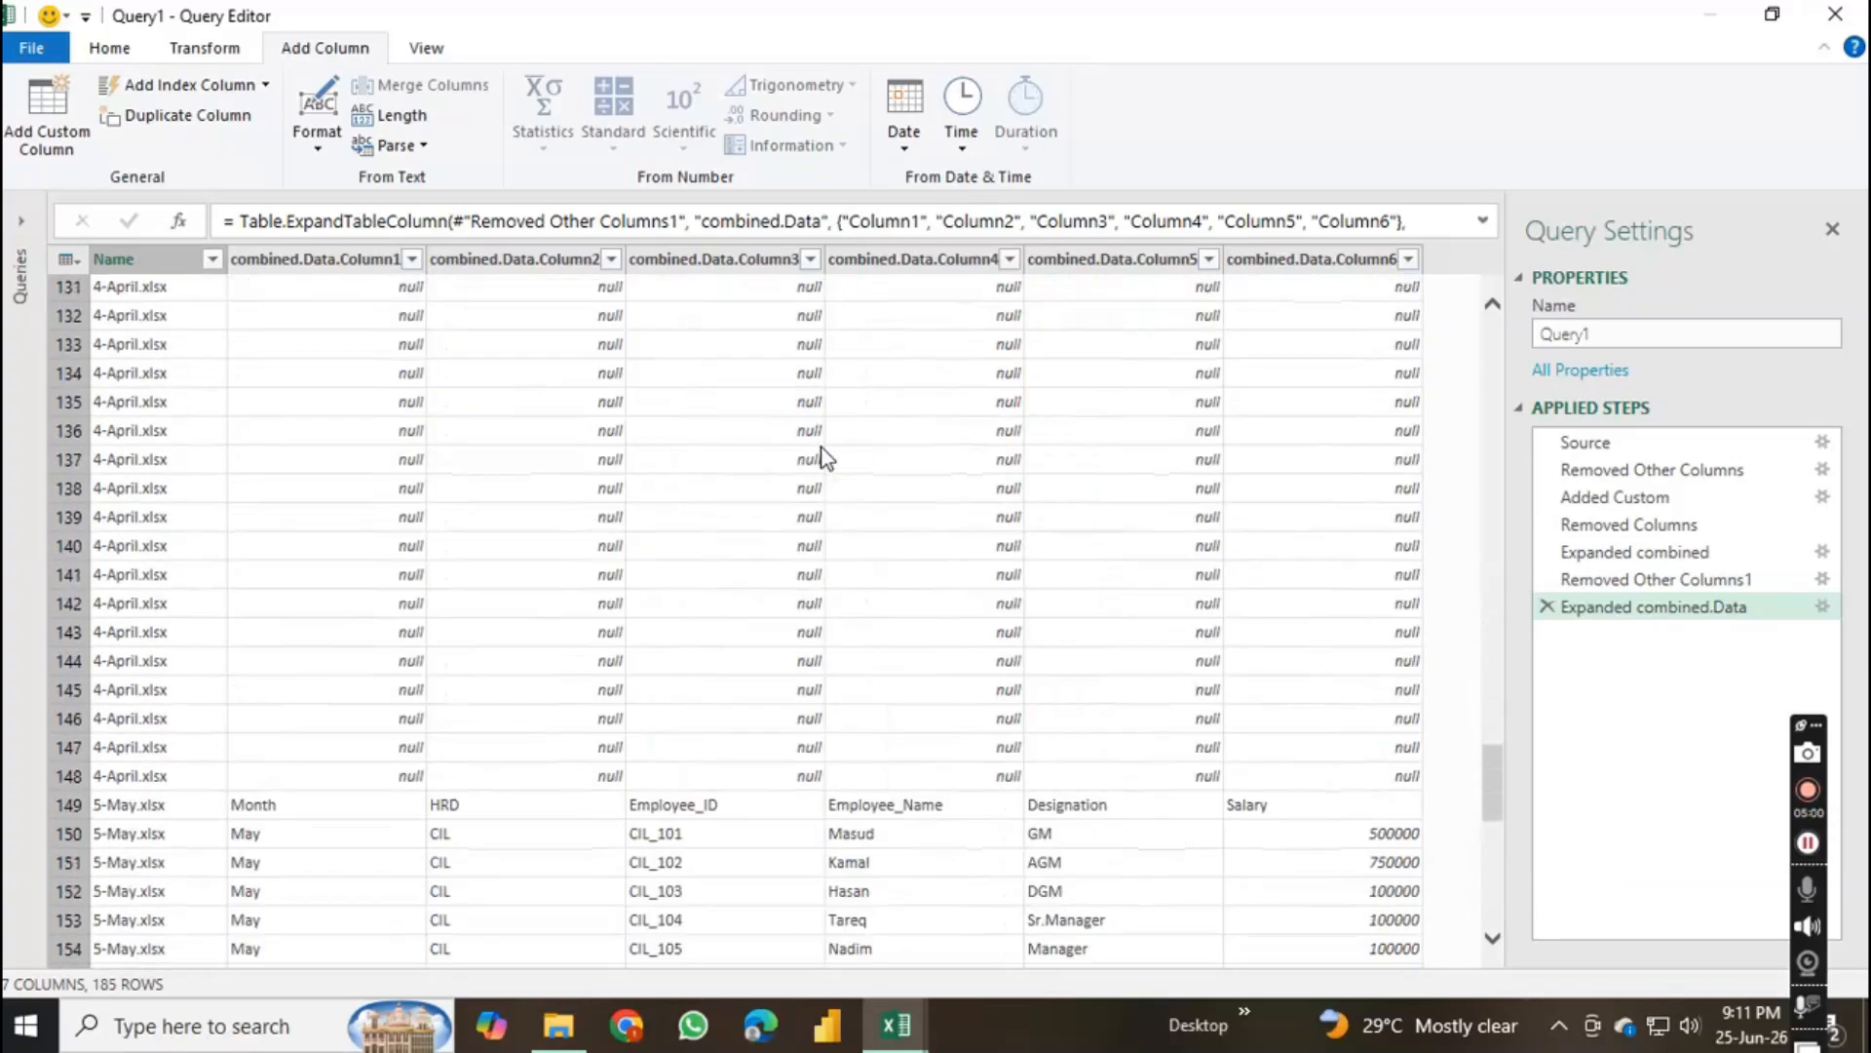
scroll(895, 595, "up", 20)
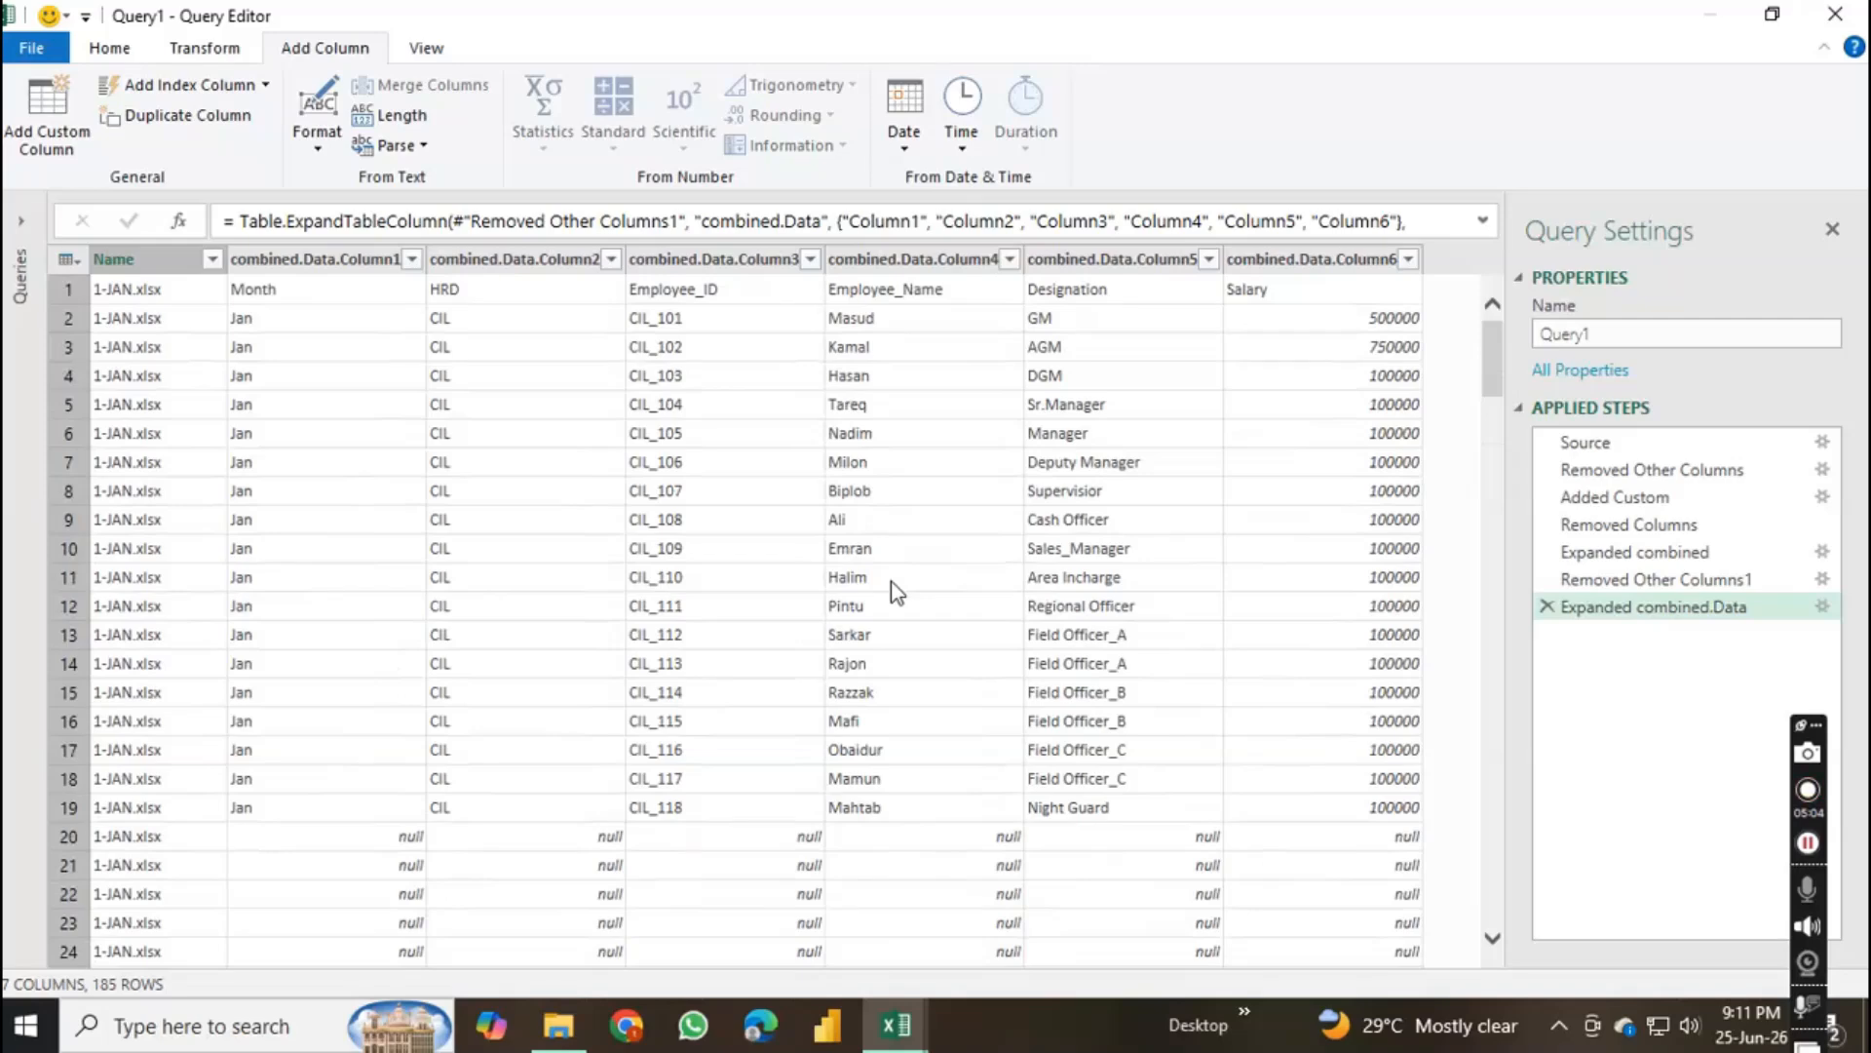
scroll(892, 582, "down", 17)
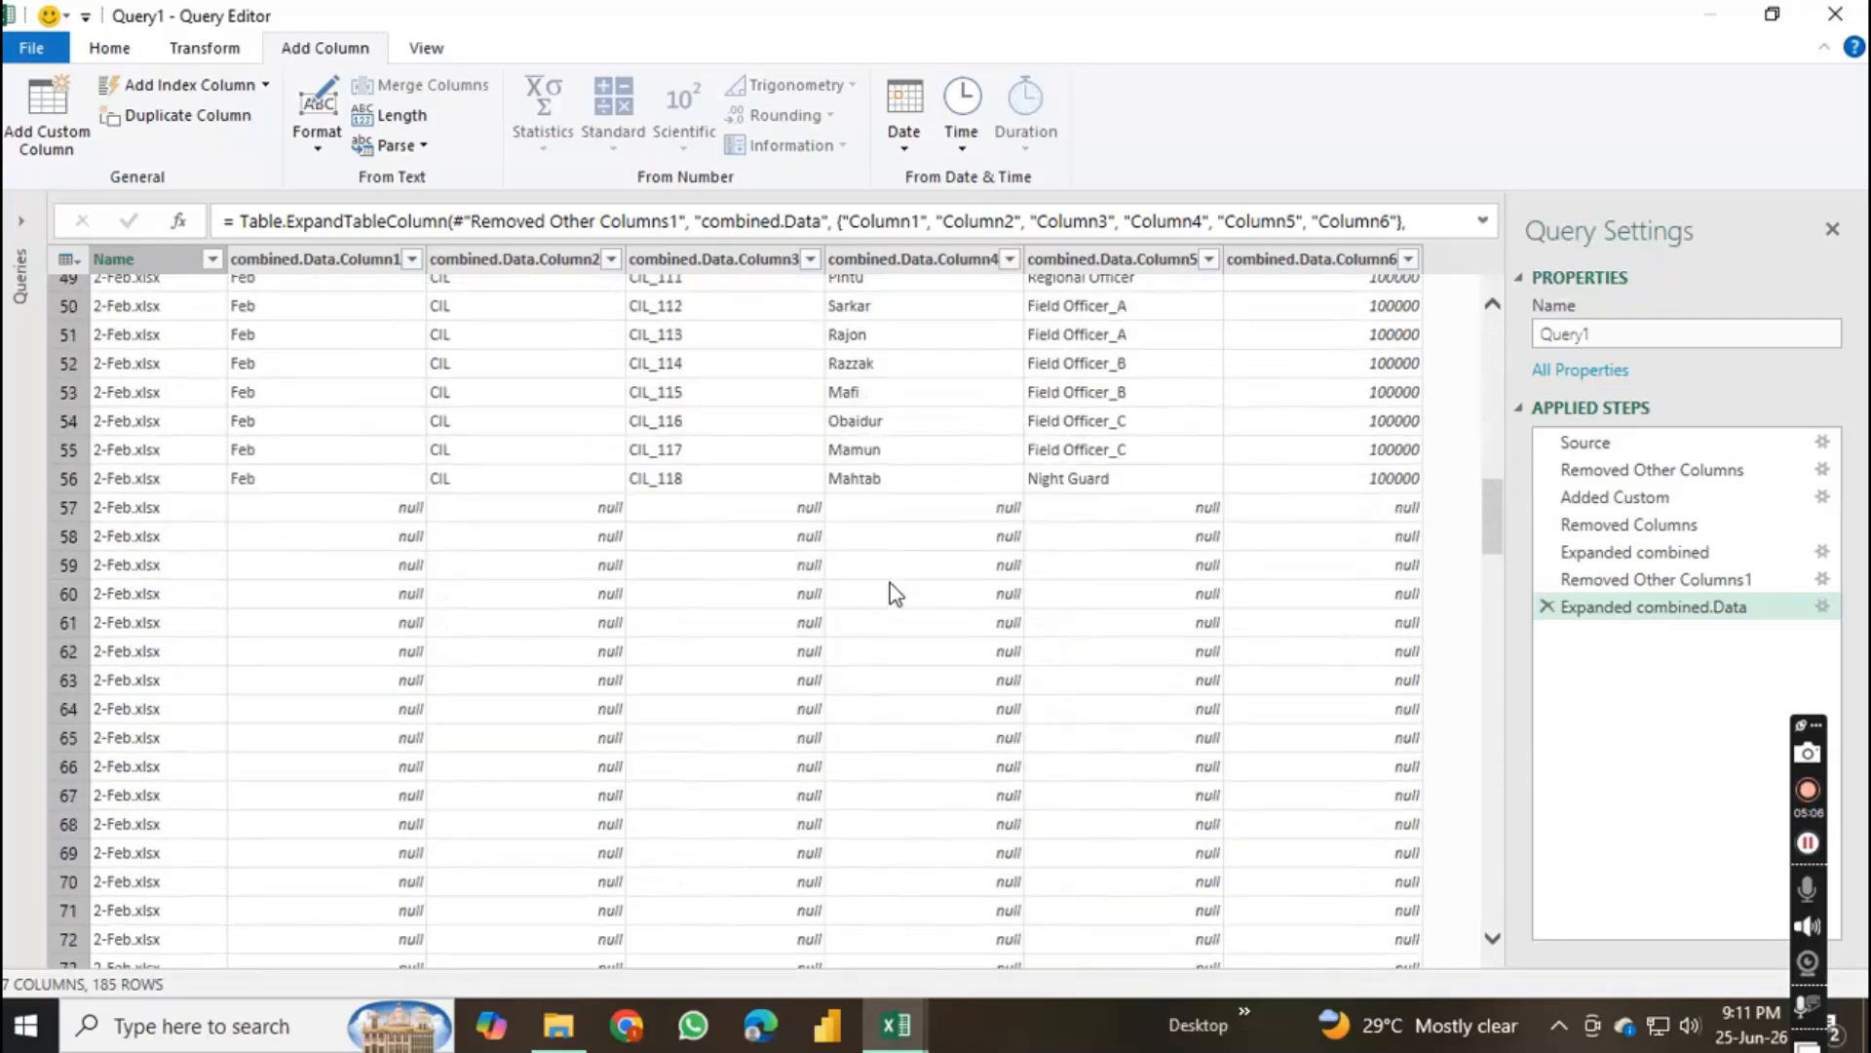
scroll(891, 583, "up", 17)
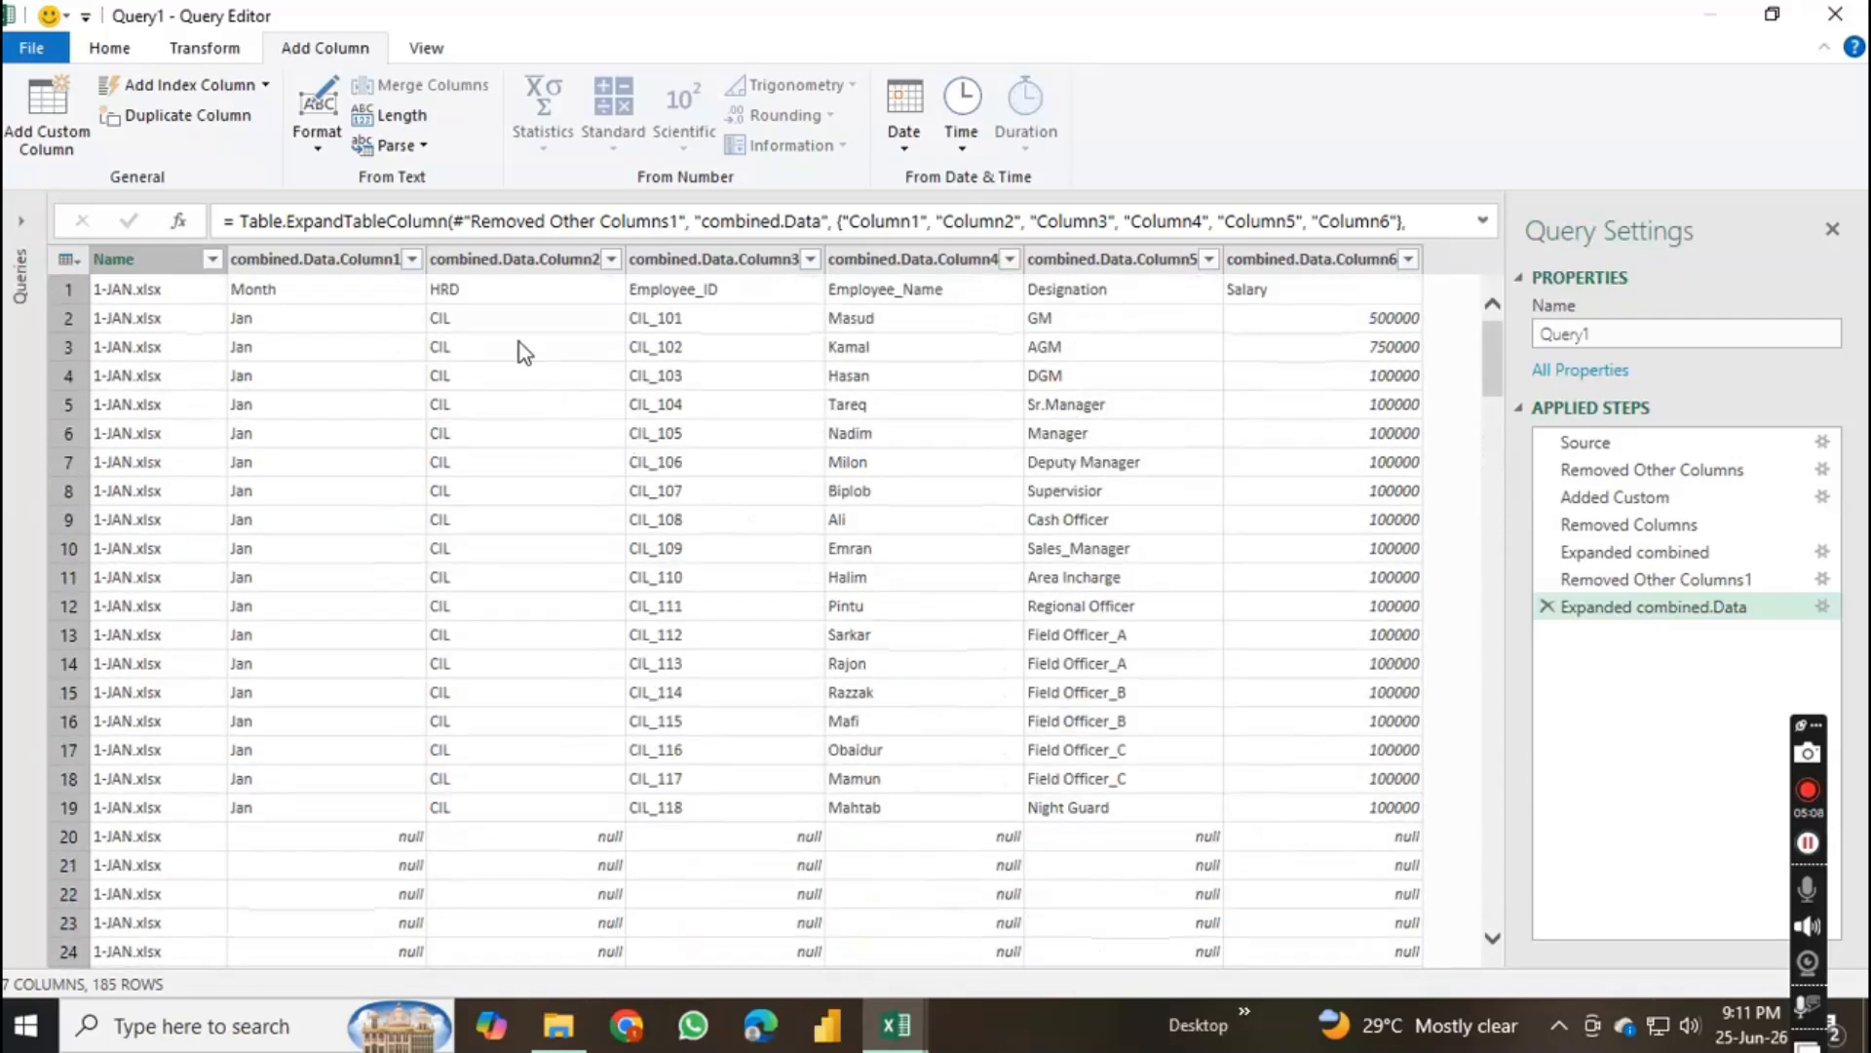
left_click(227, 54)
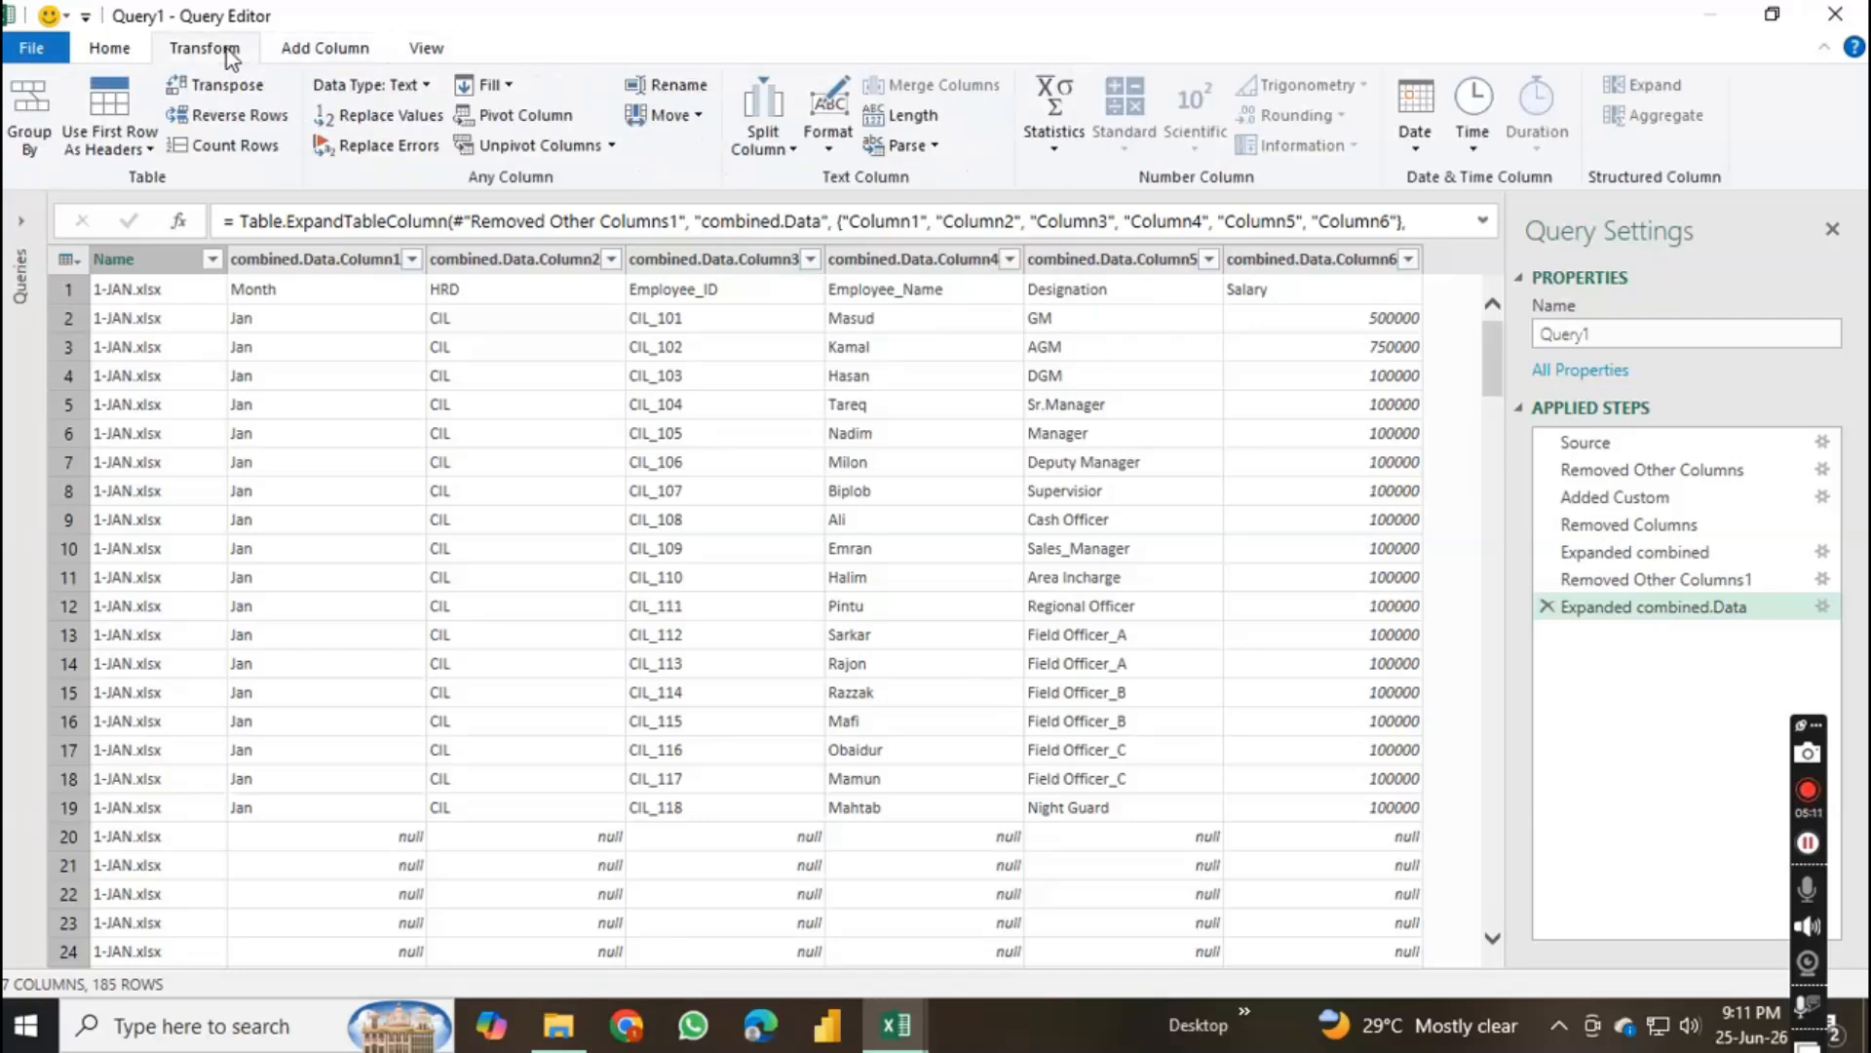
left_click(115, 51)
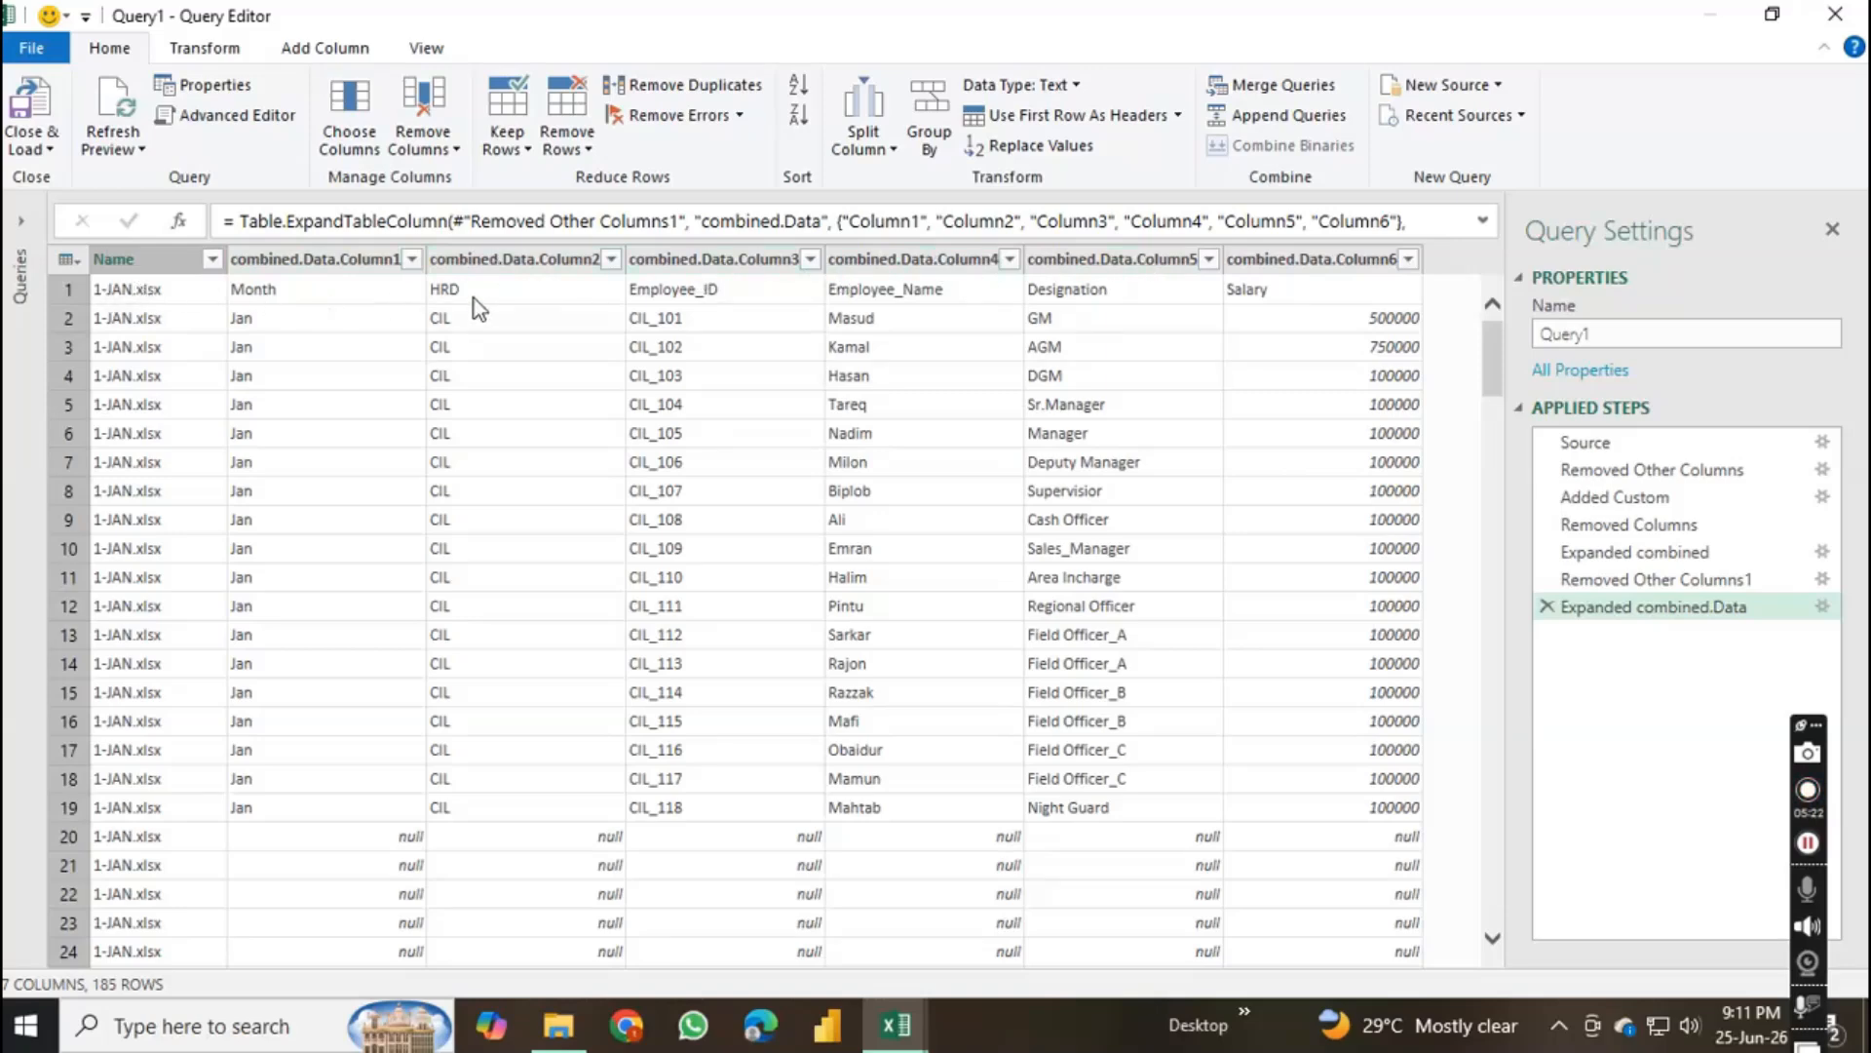
left_click(1289, 296)
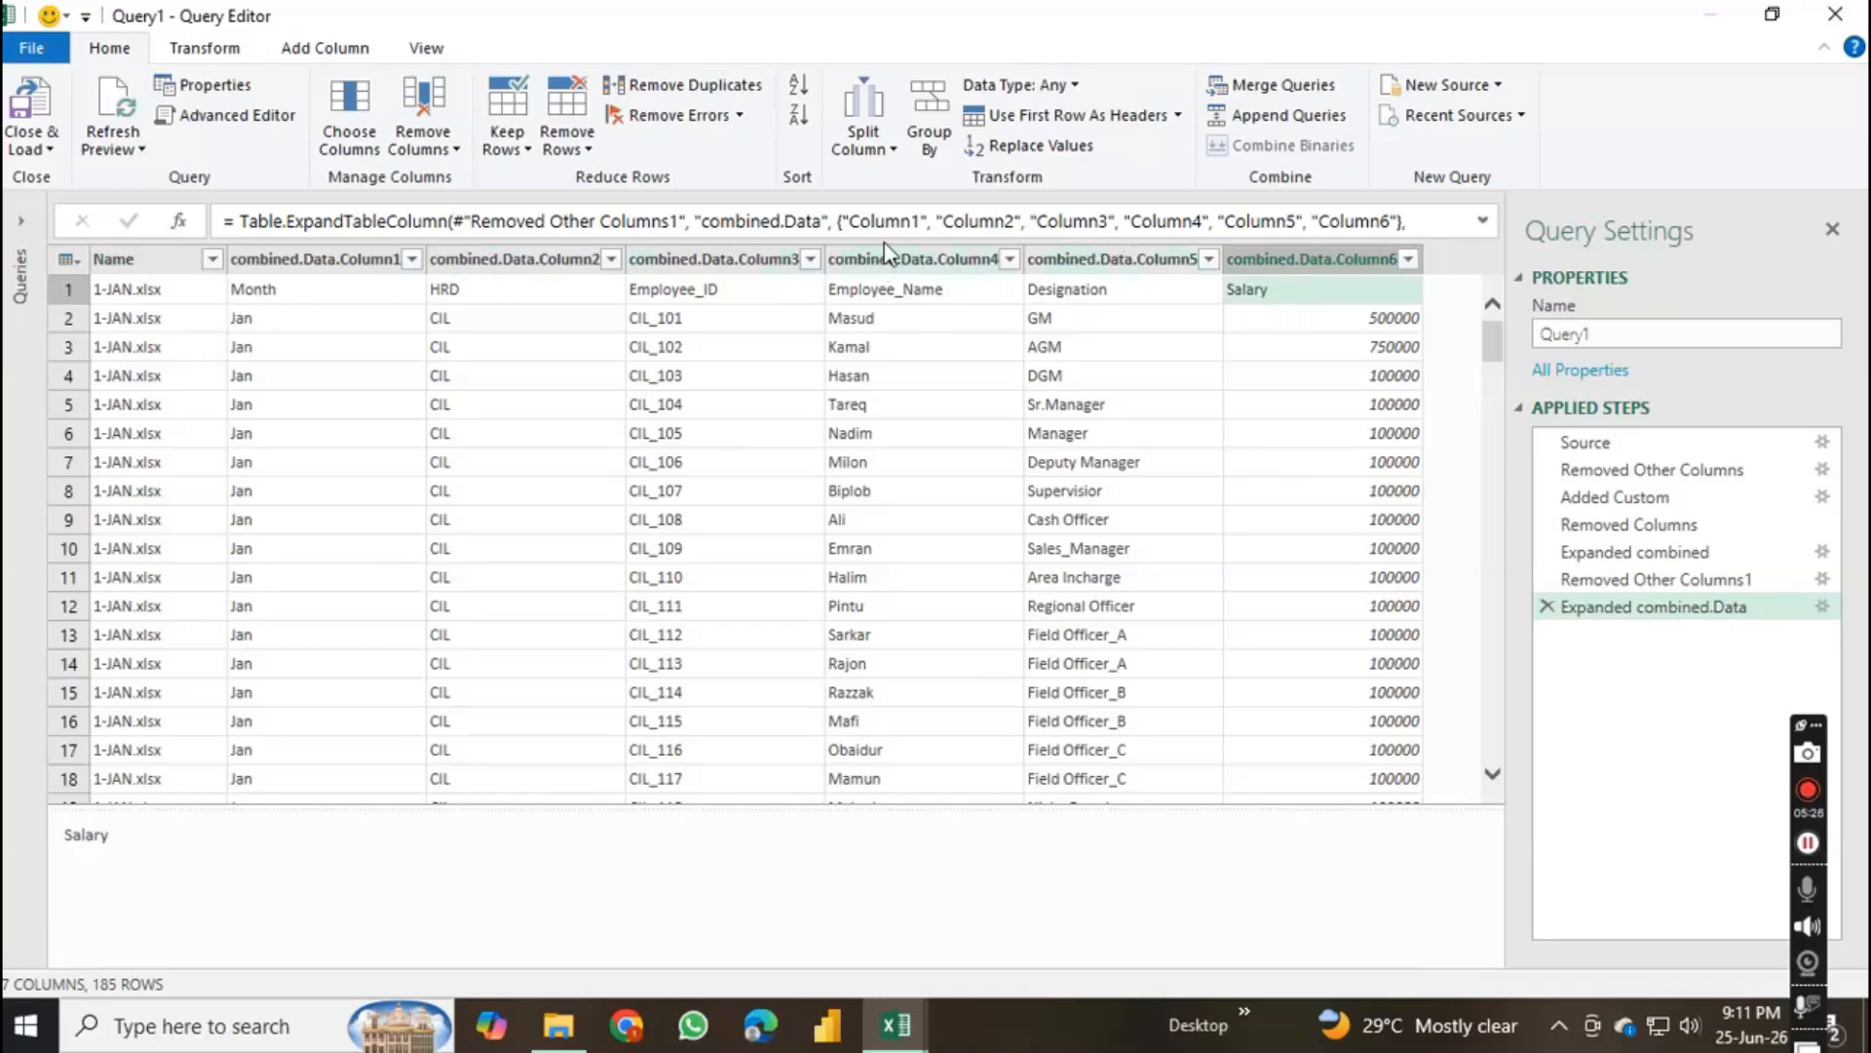
left_click(1087, 119)
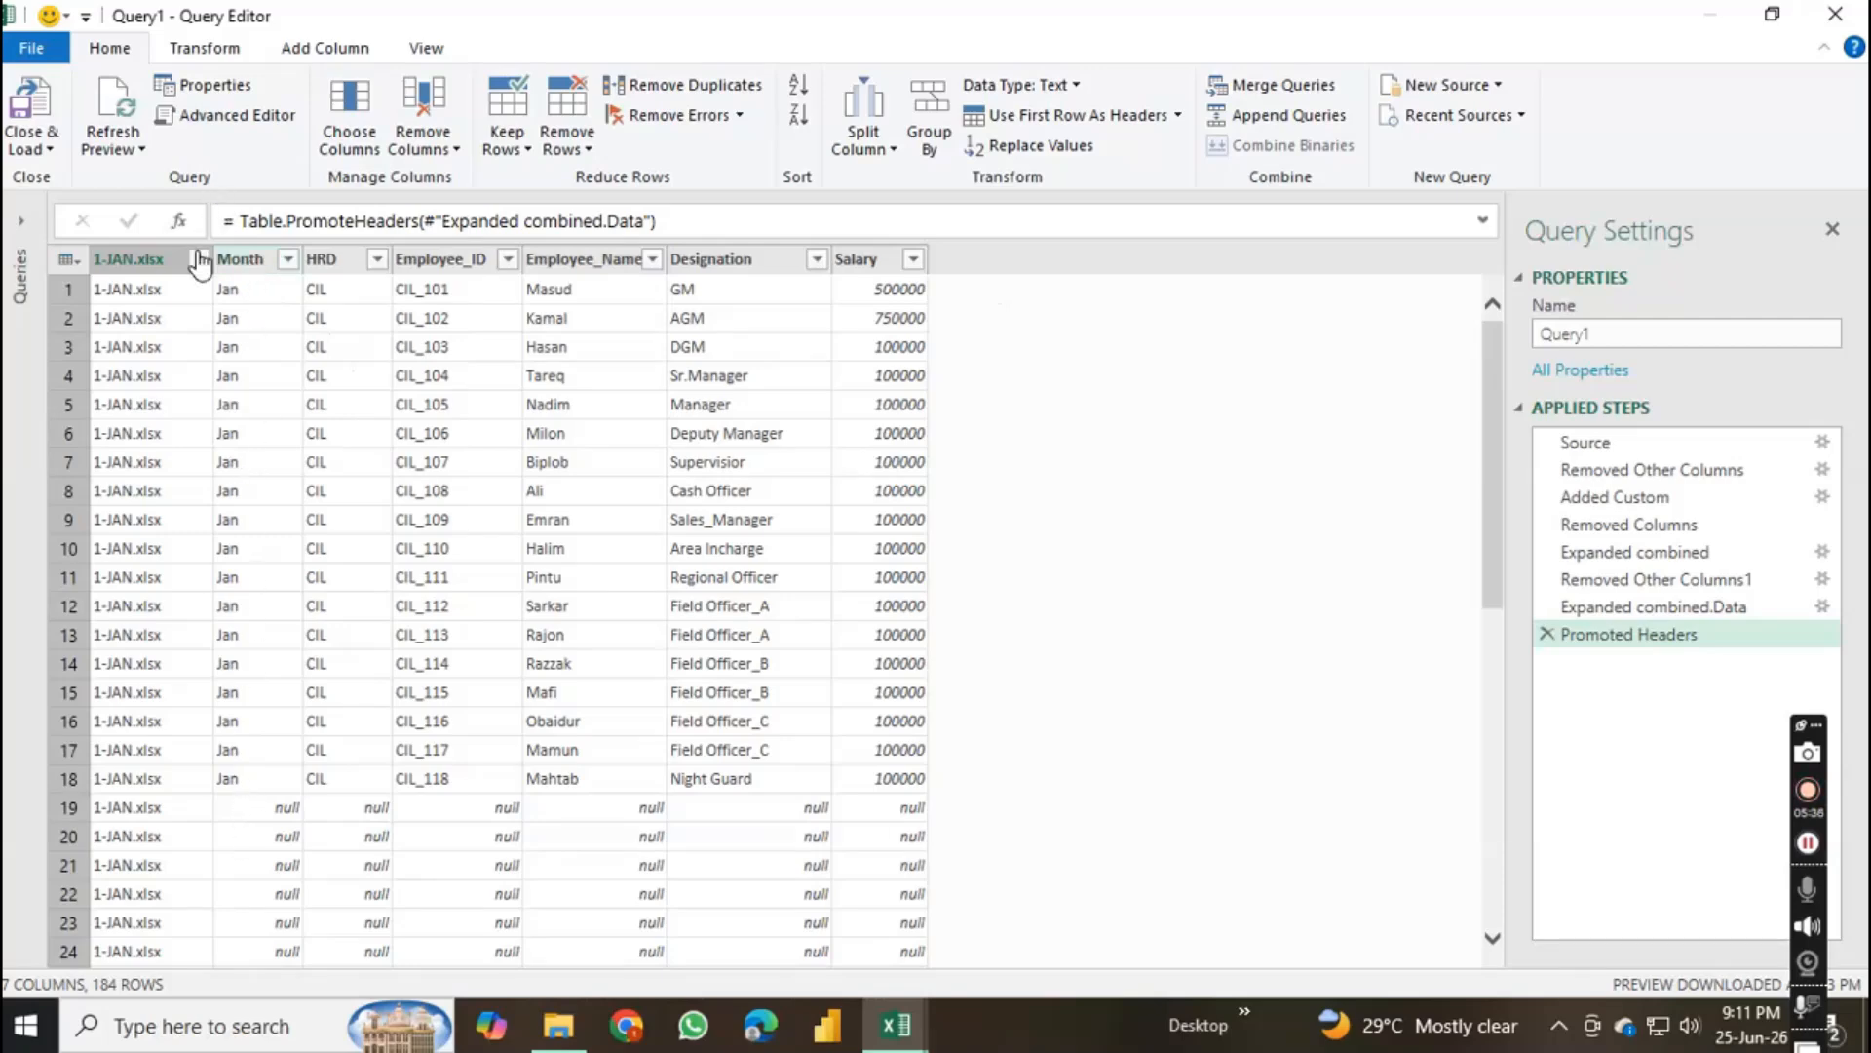
right_click(156, 263)
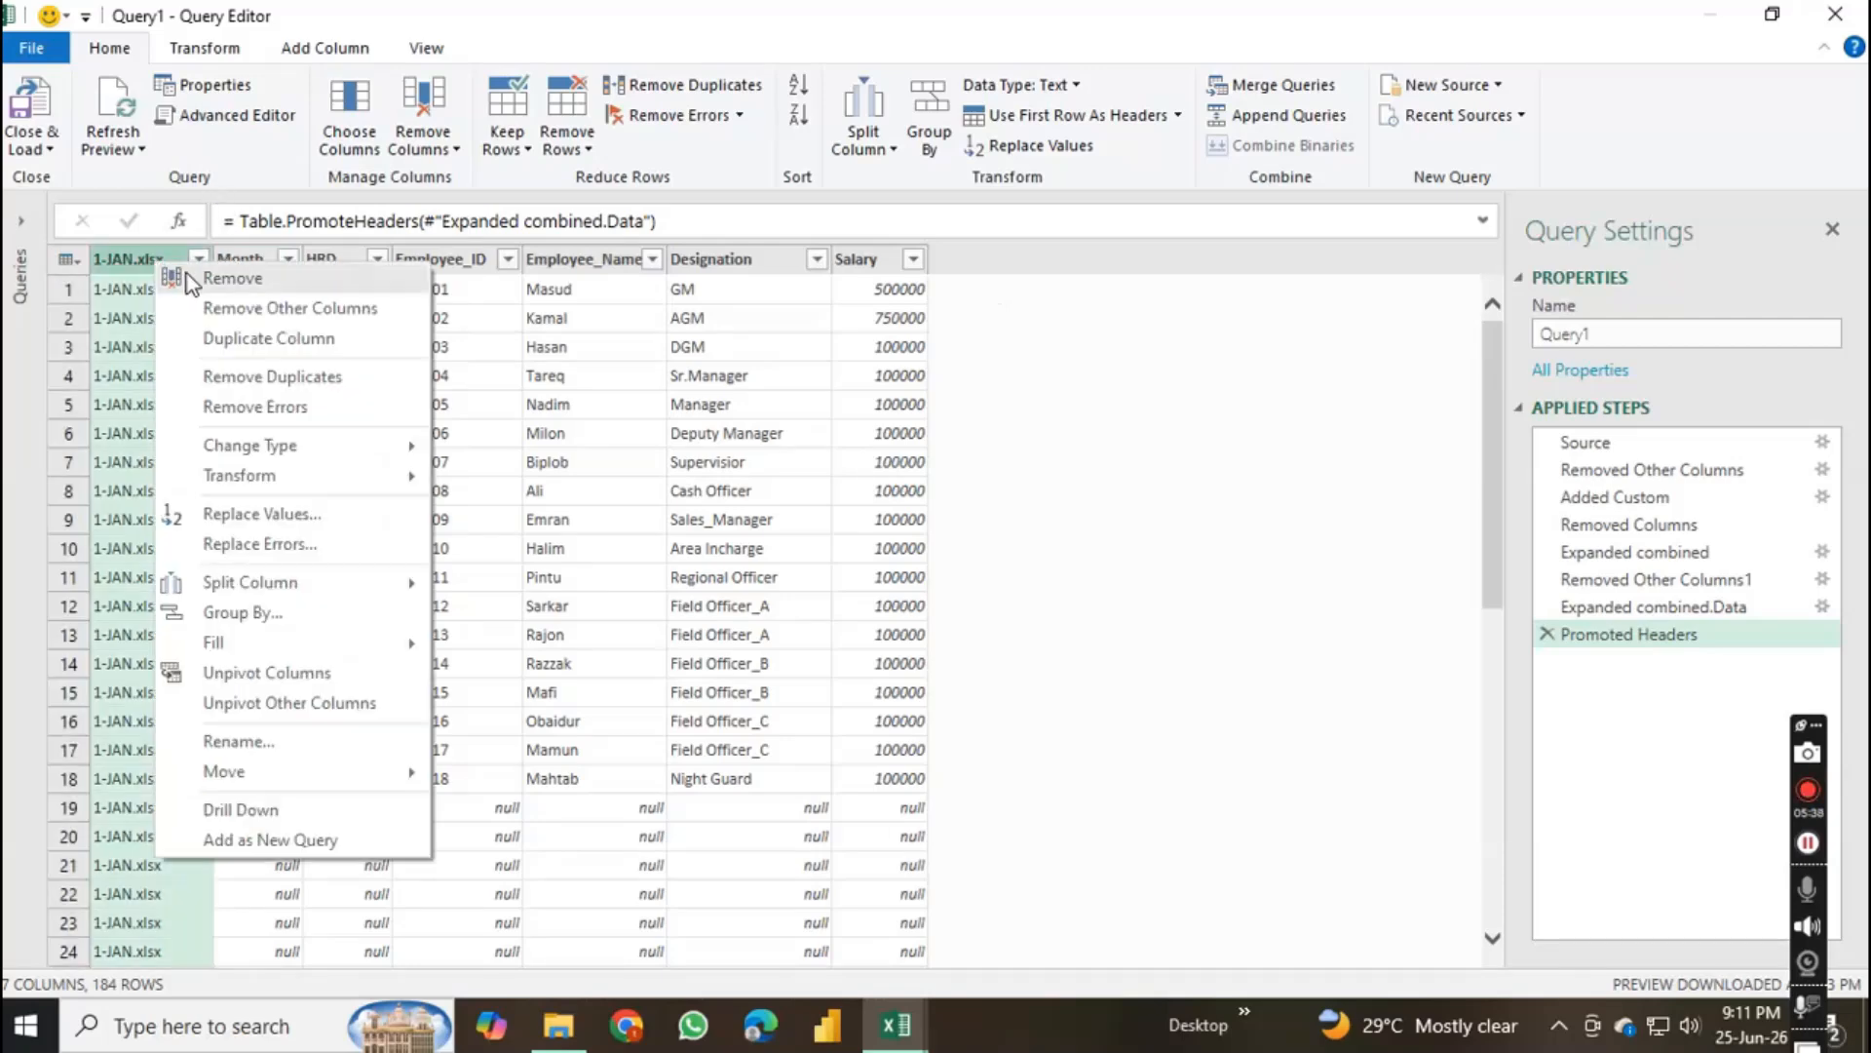
left_click(227, 278)
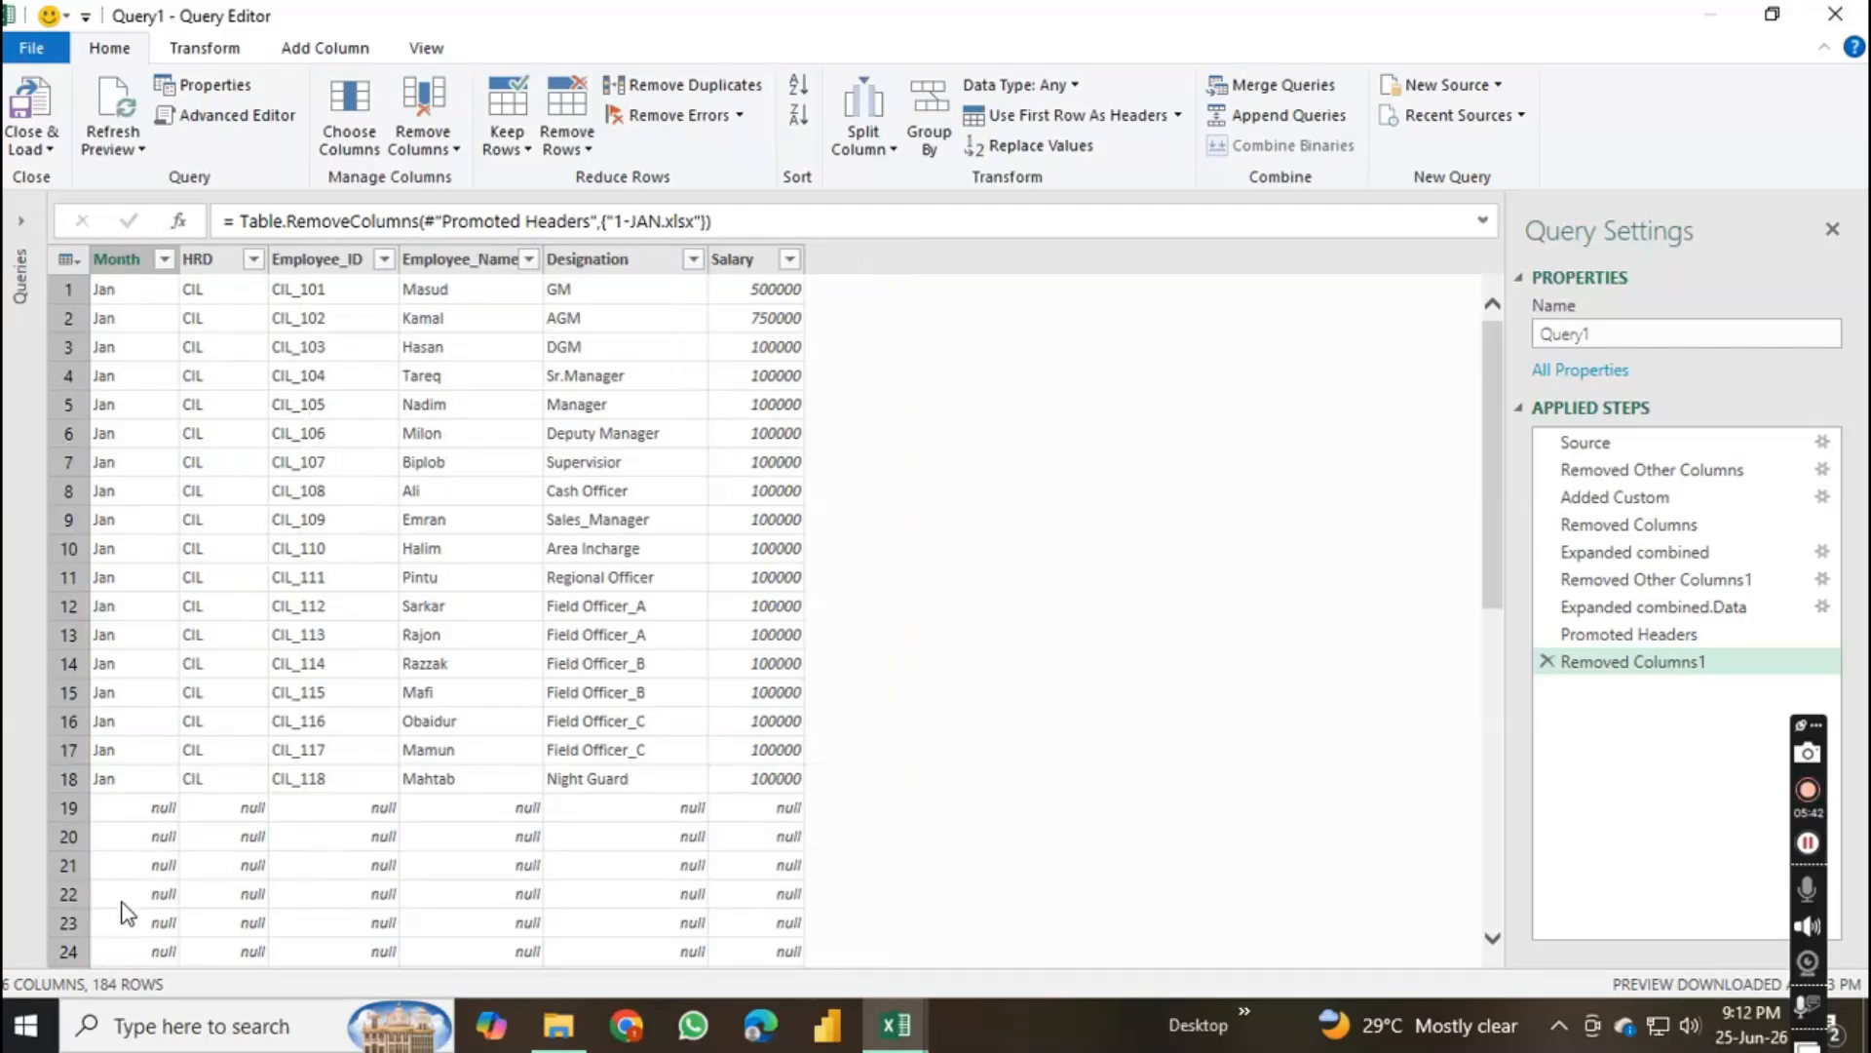
Step: Filter the Month column to exclude the (null) rows
left_click(164, 259)
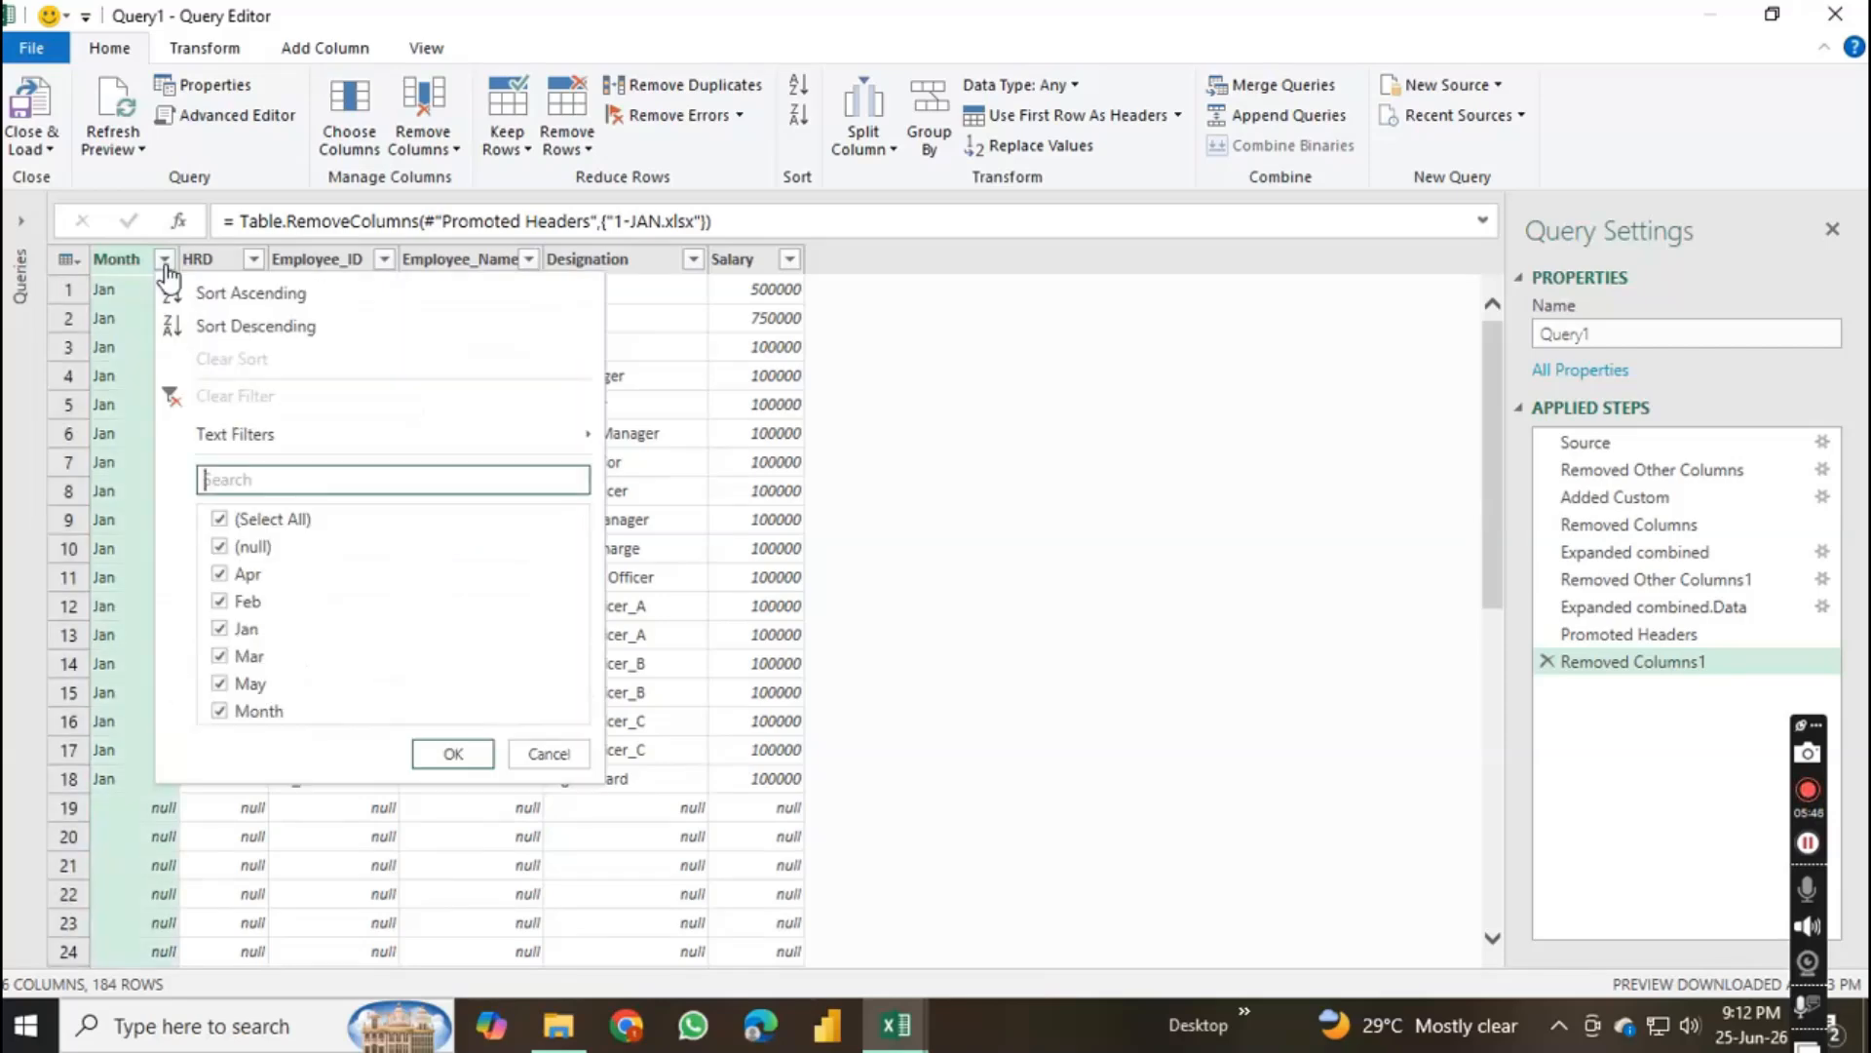
left_click(219, 547)
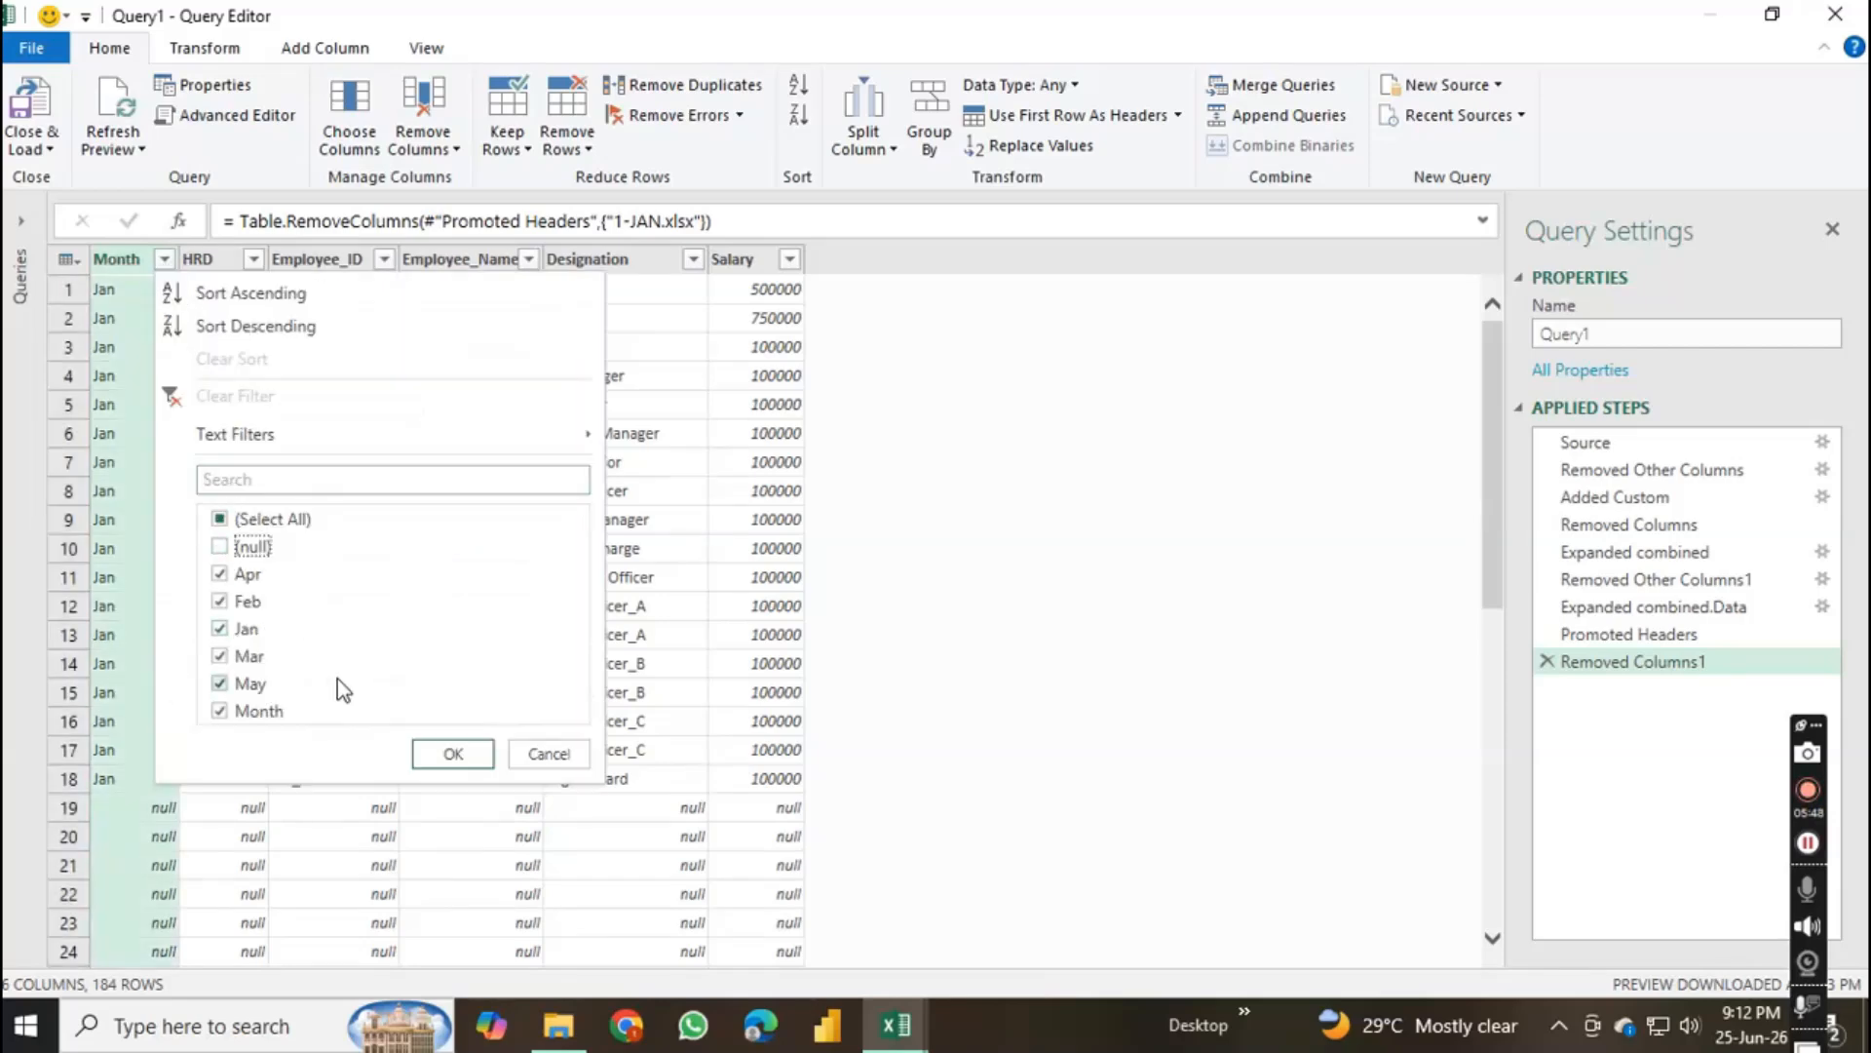
left_click(450, 755)
scroll(327, 390, "down", 2)
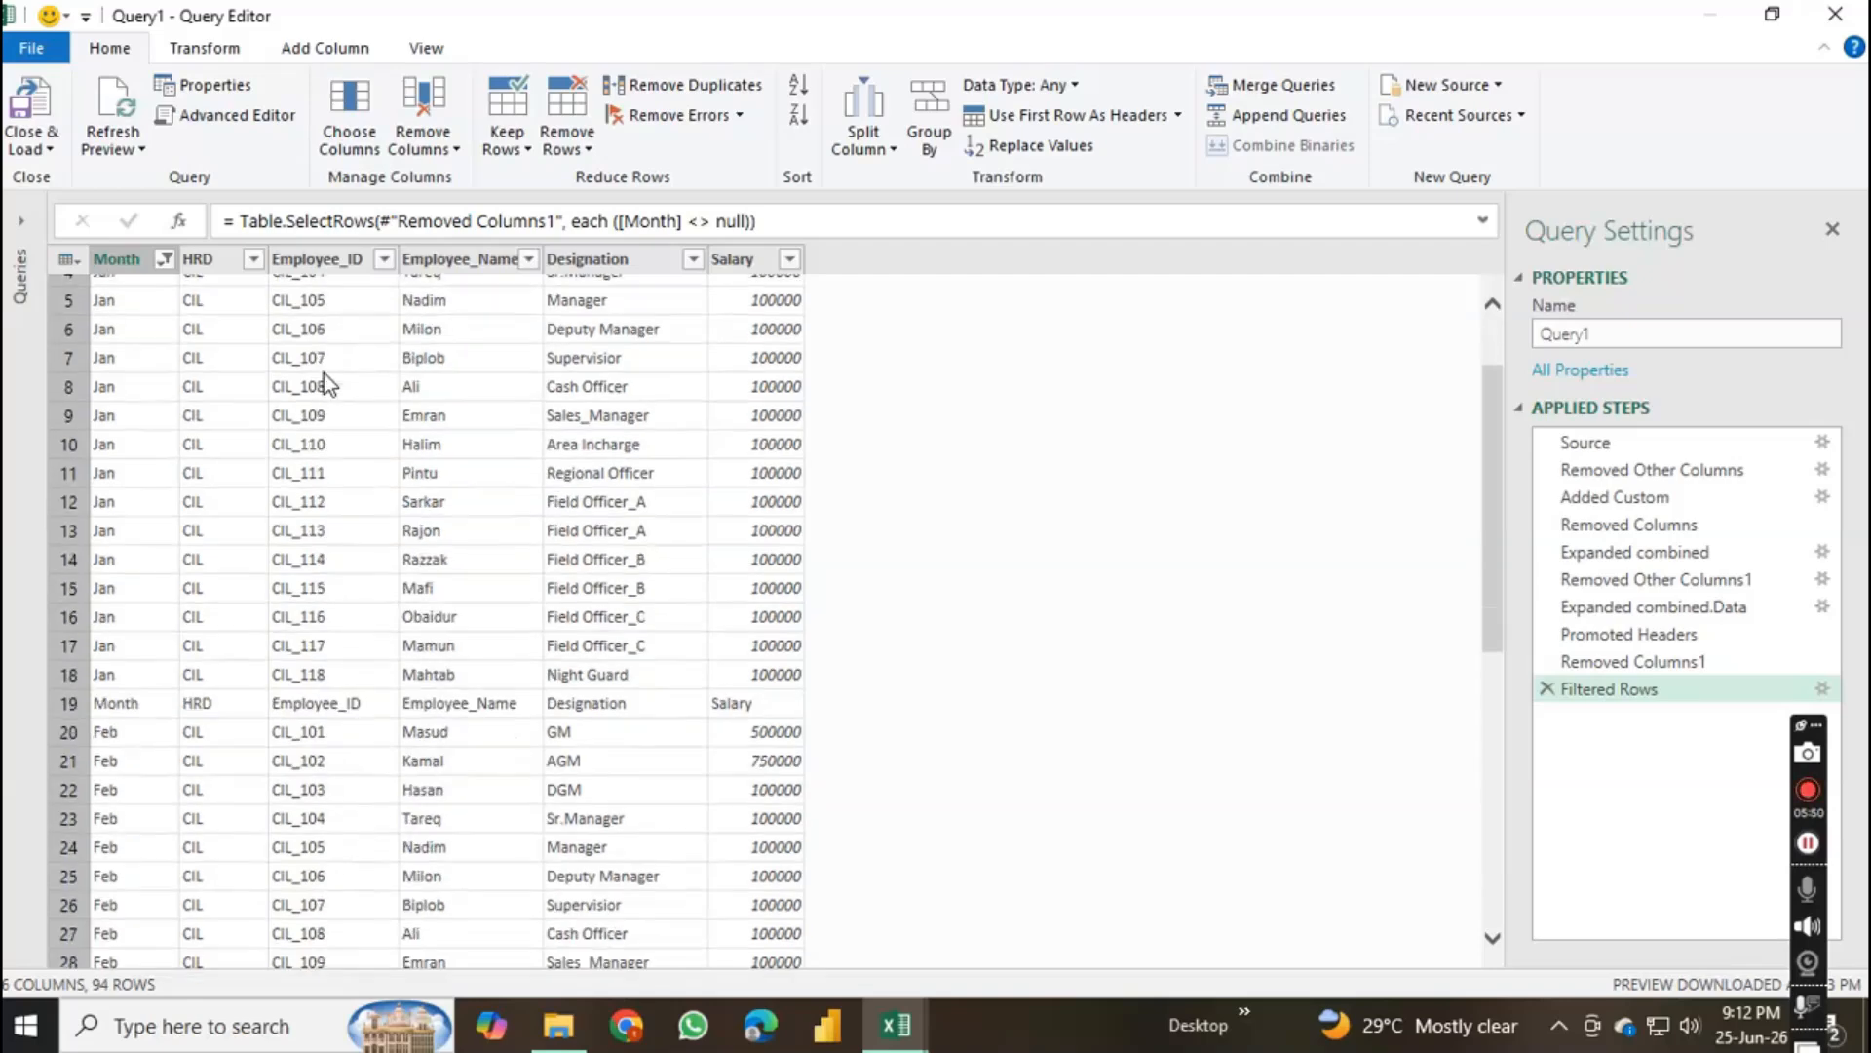
scroll(328, 387, "down", 3)
Step: Extend the Month column's filter to exclude the repeated header rows with the value Month
left_click(144, 497)
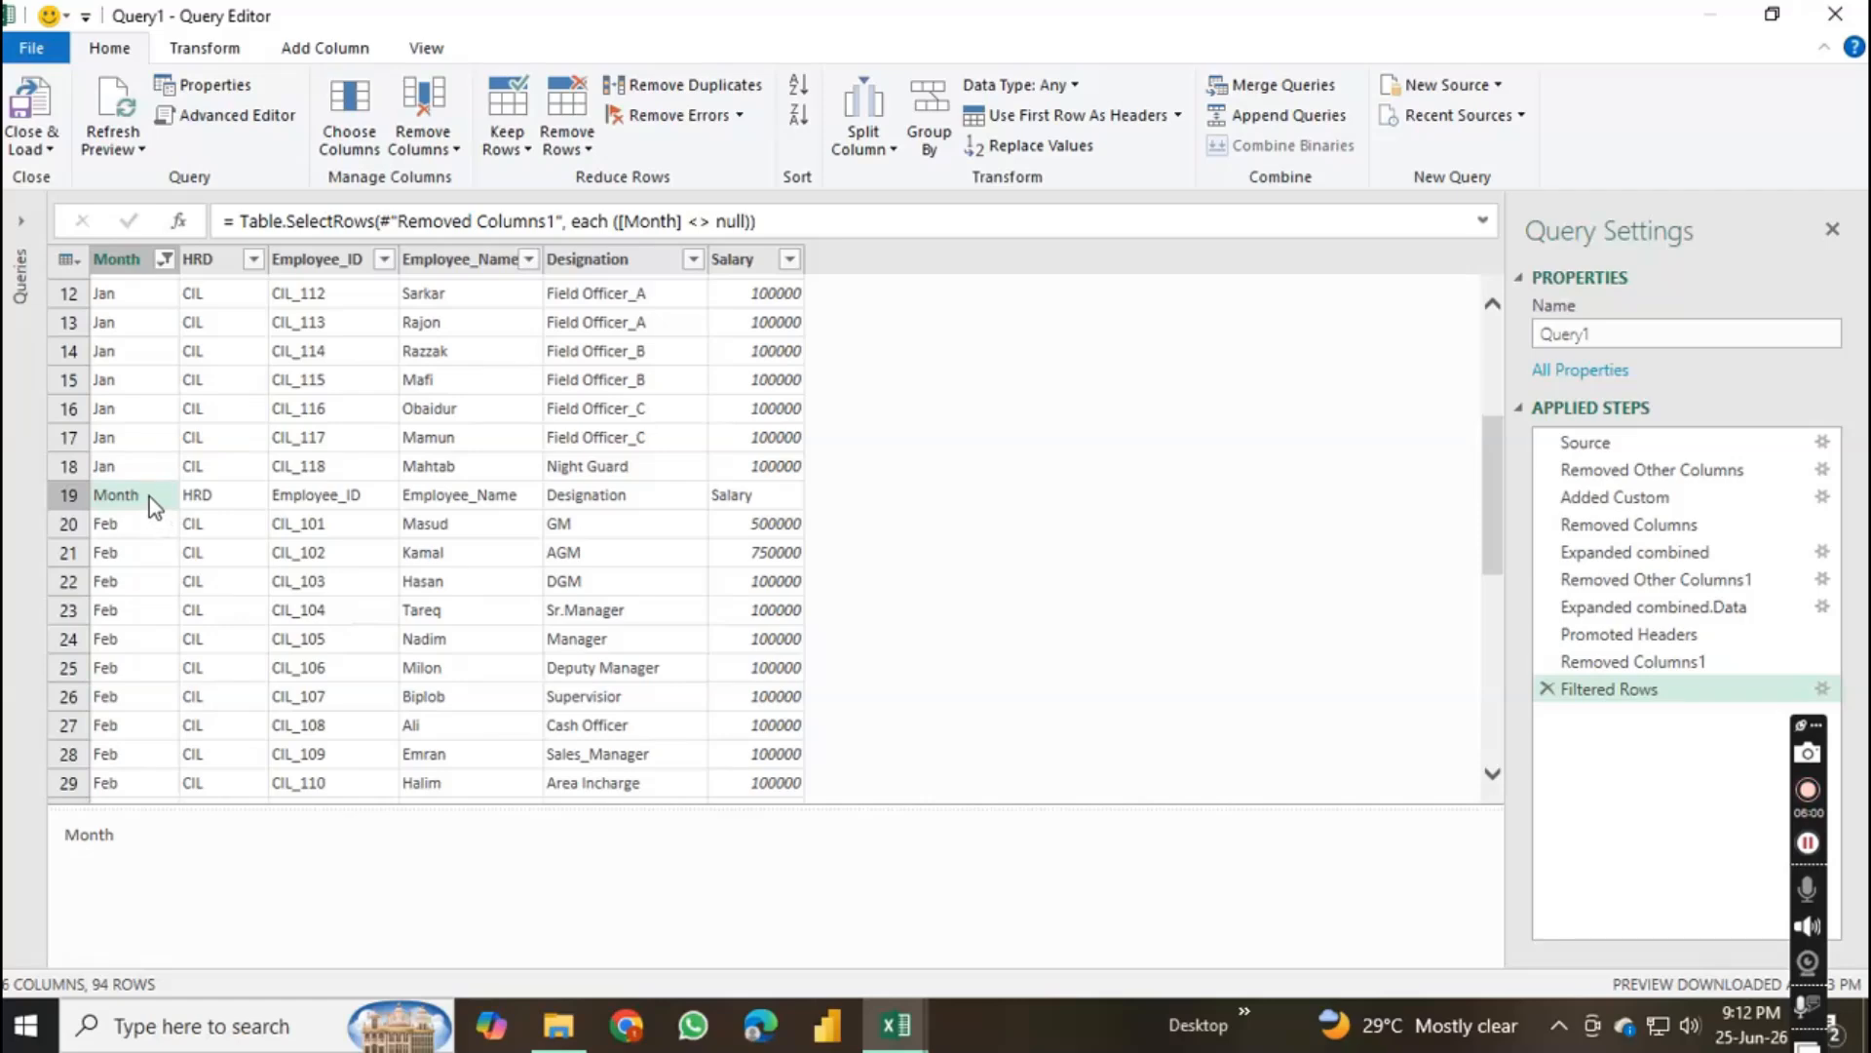
left_click(165, 258)
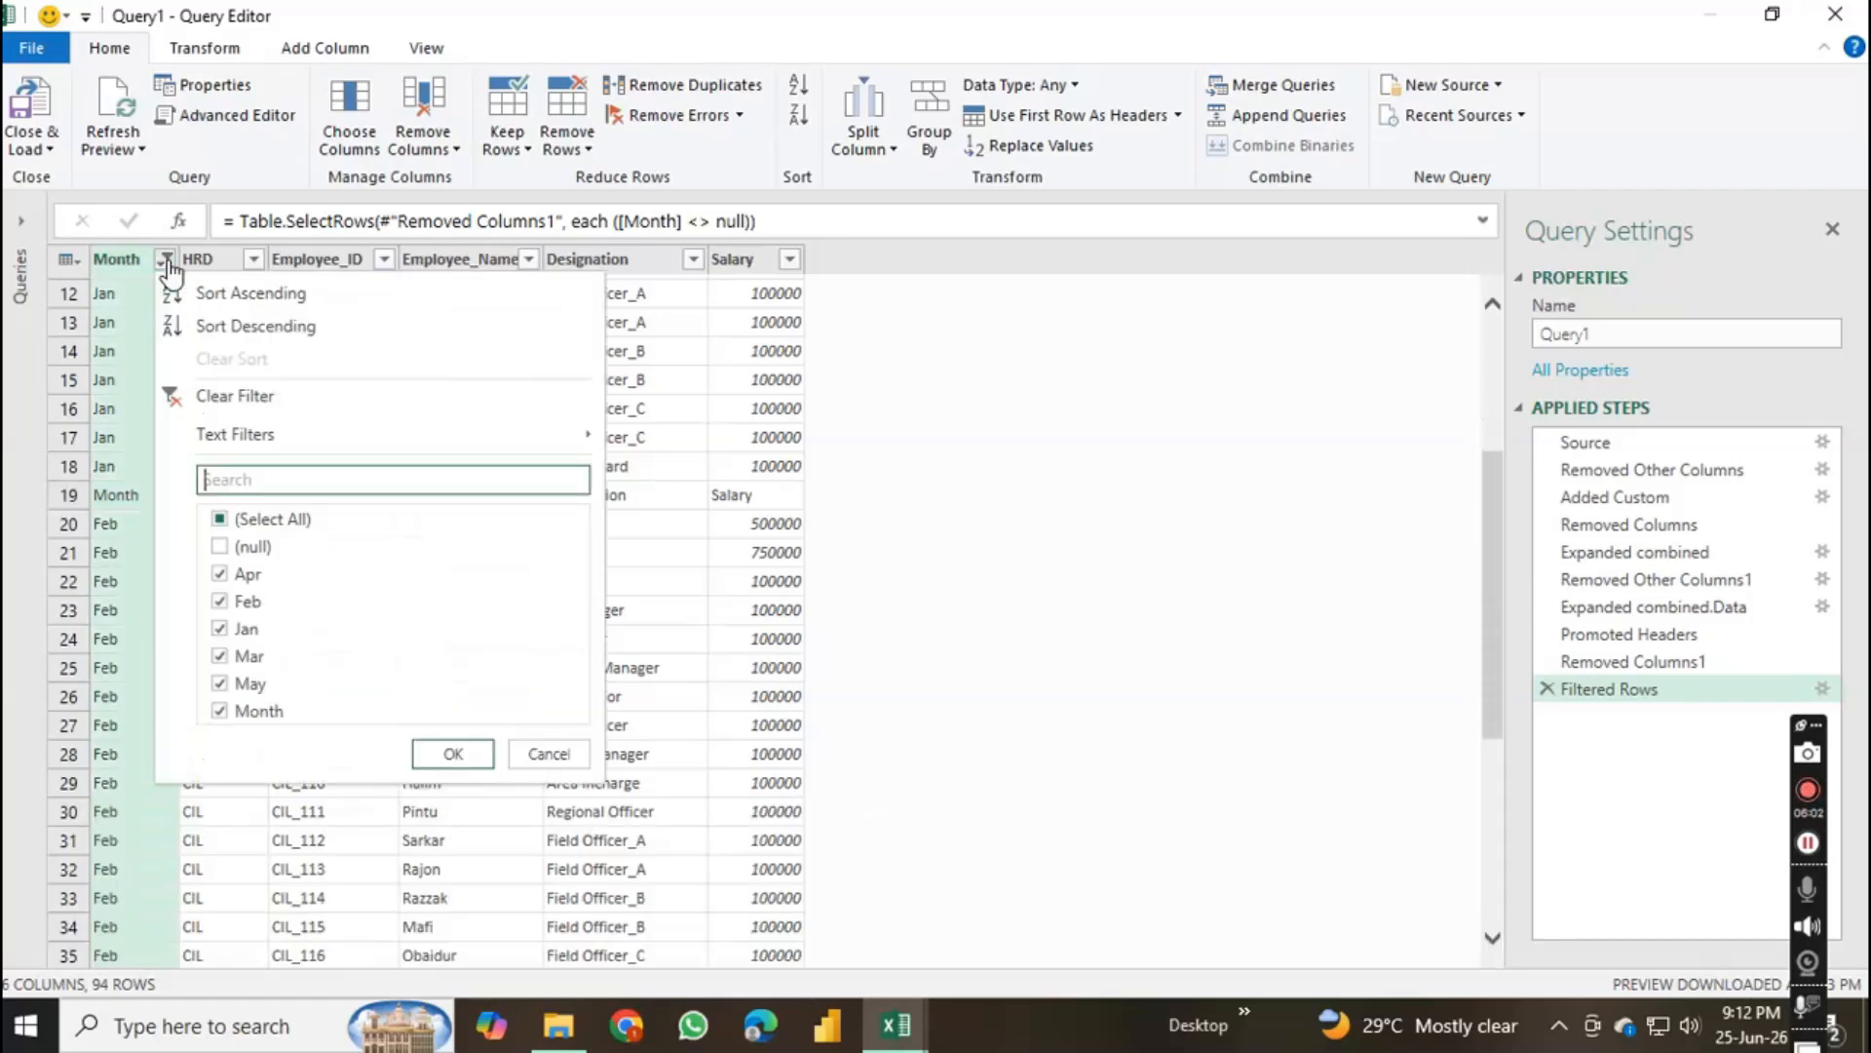
left_click(220, 713)
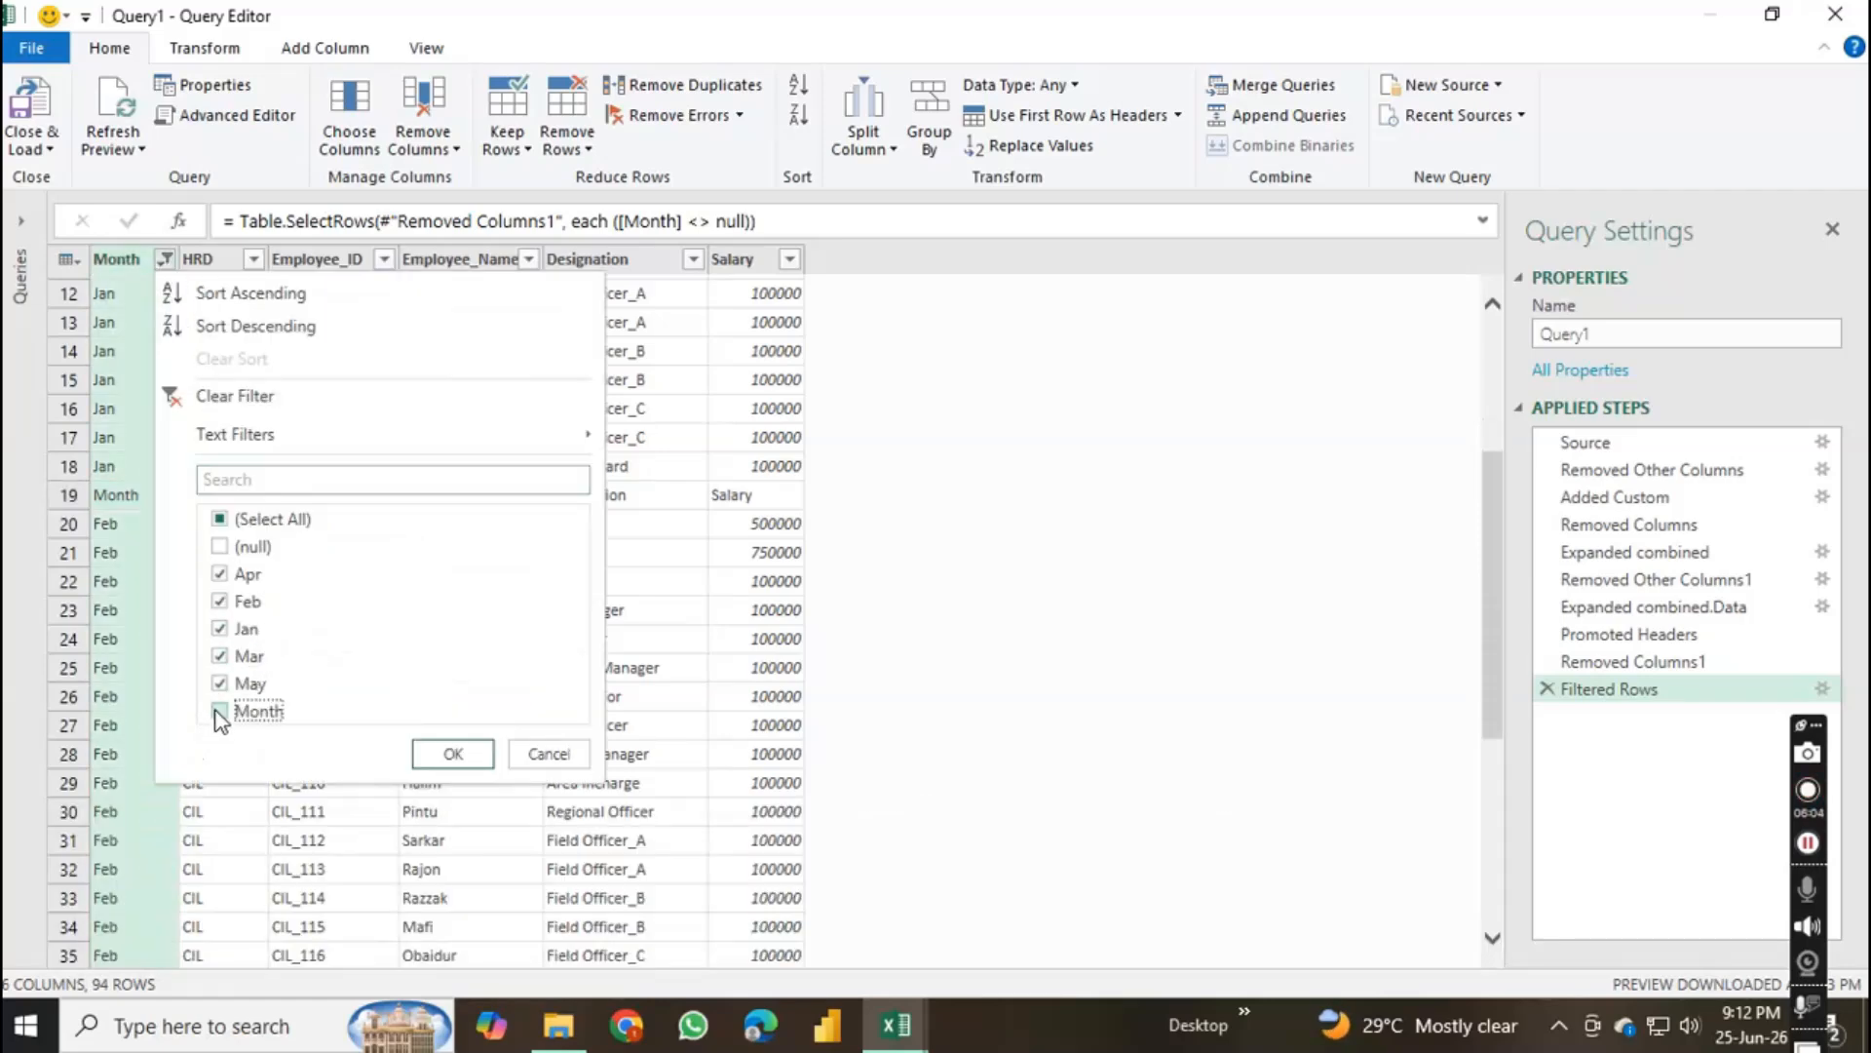
left_click(443, 745)
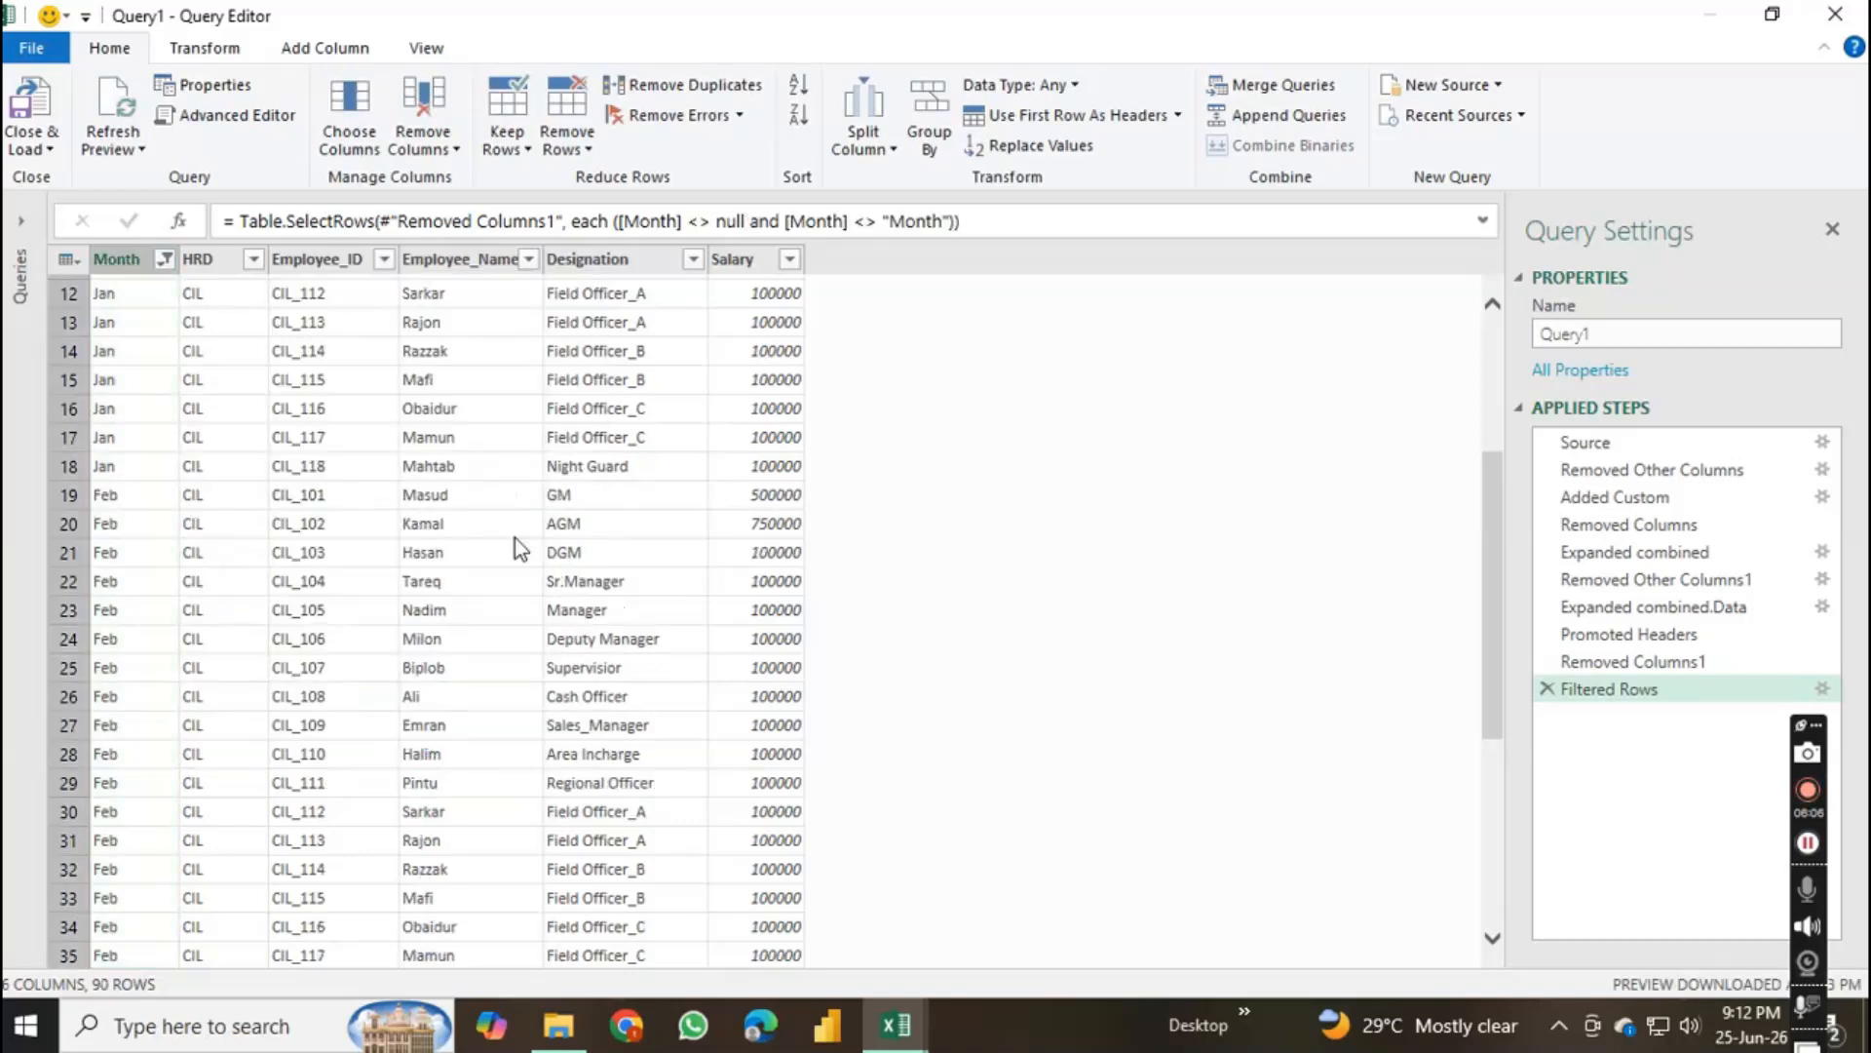
scroll(515, 536, "down", 15)
scroll(702, 695, "up", 12)
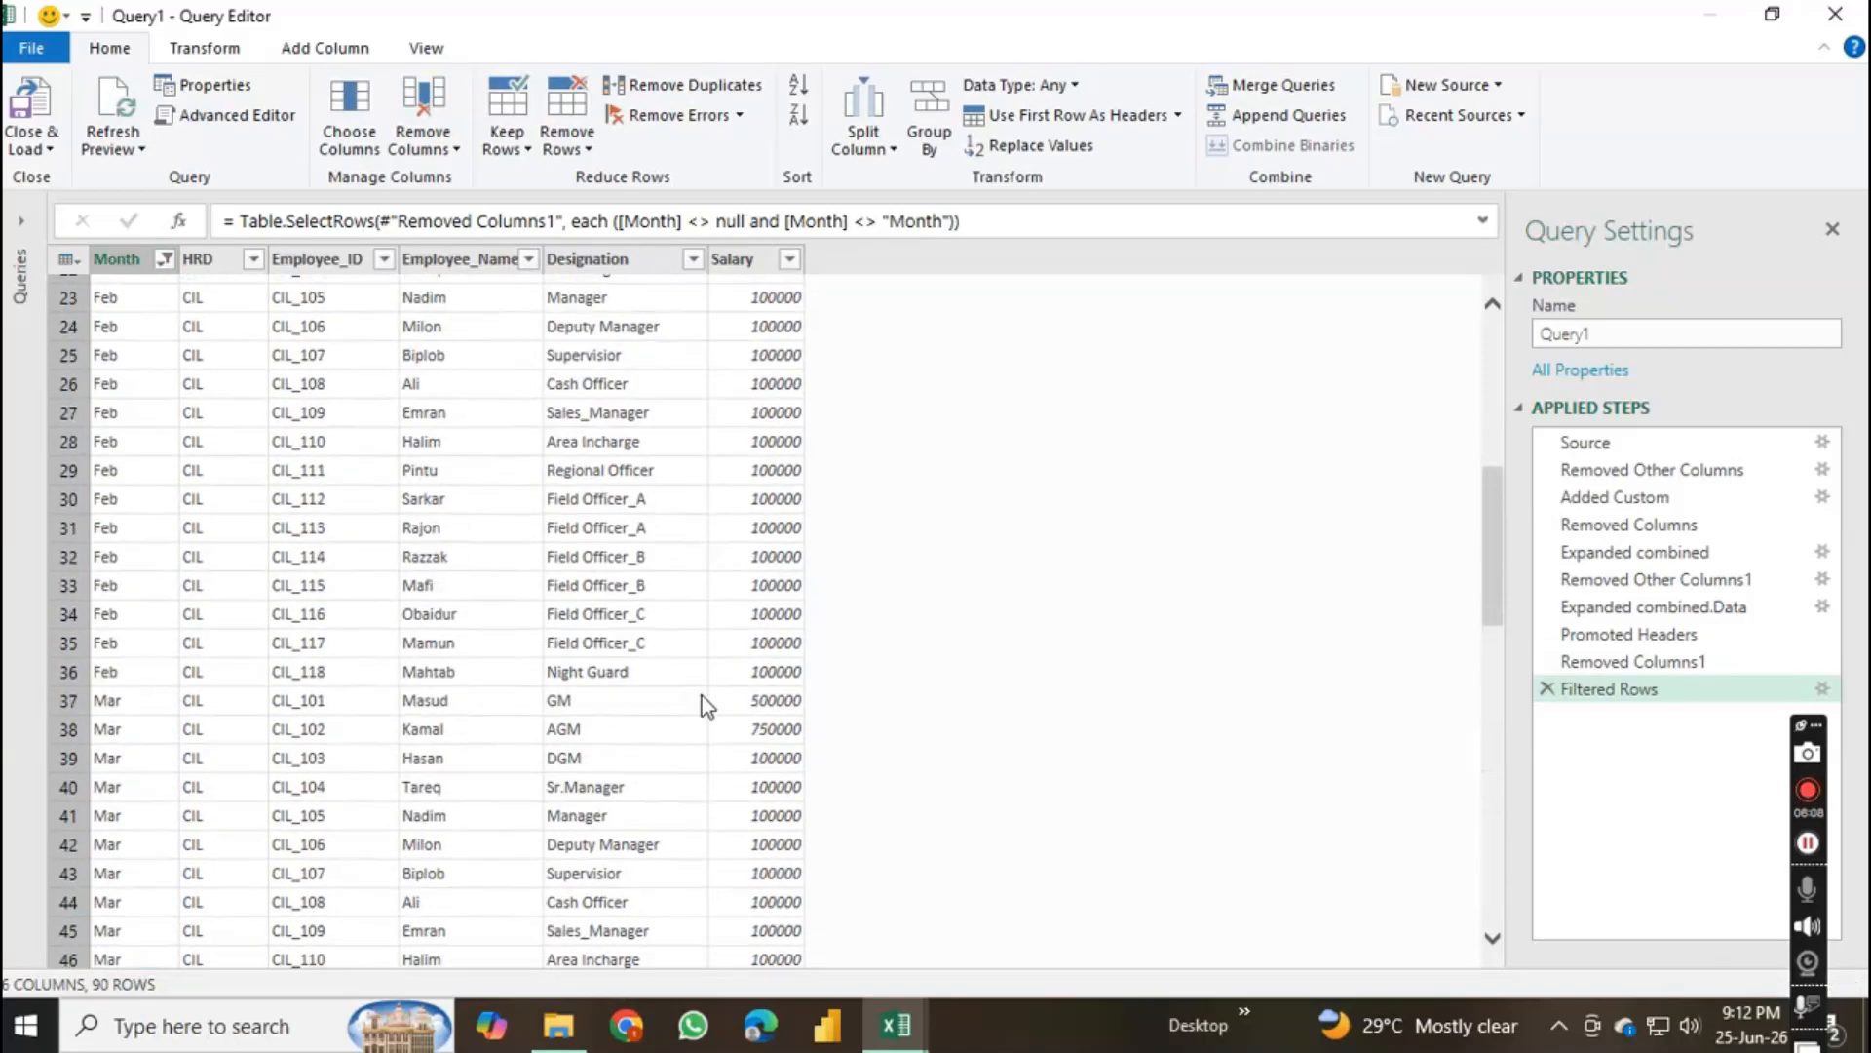
scroll(702, 696, "up", 8)
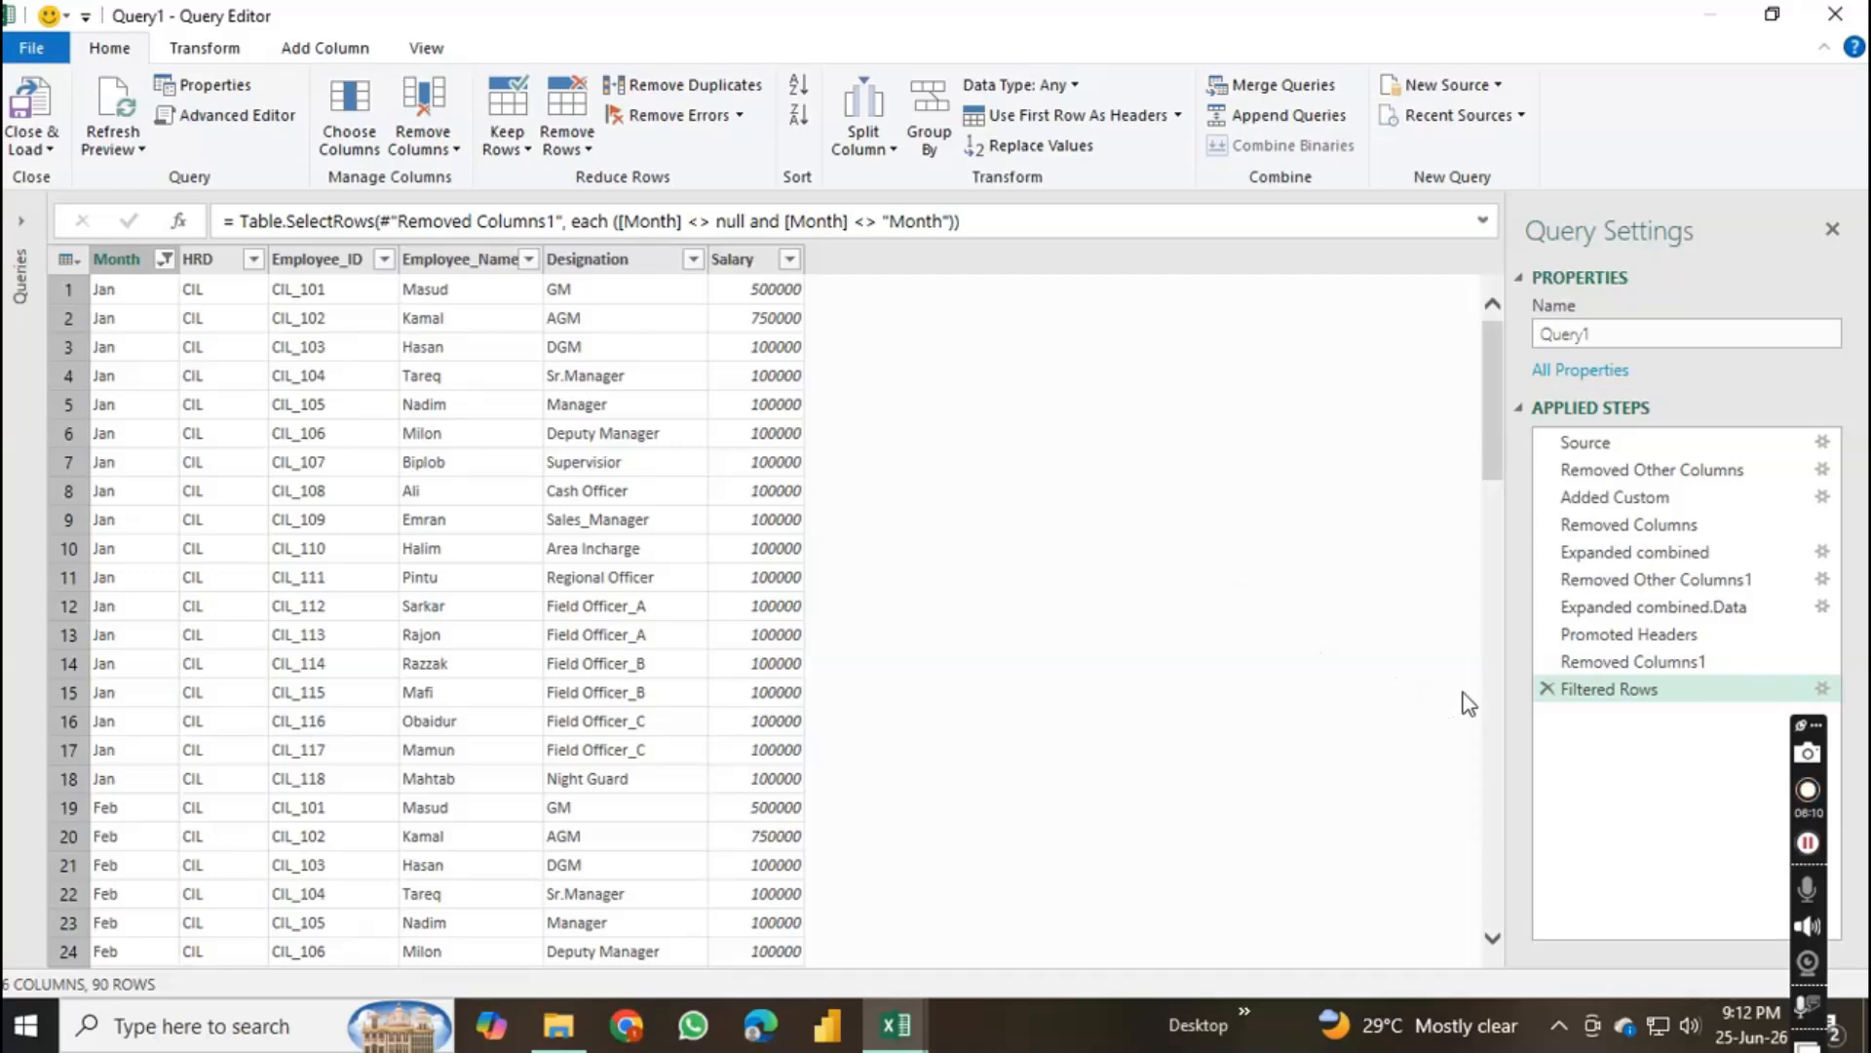
Step: Delete the Filtered Rows step from the query's applied steps
left_click(1547, 688)
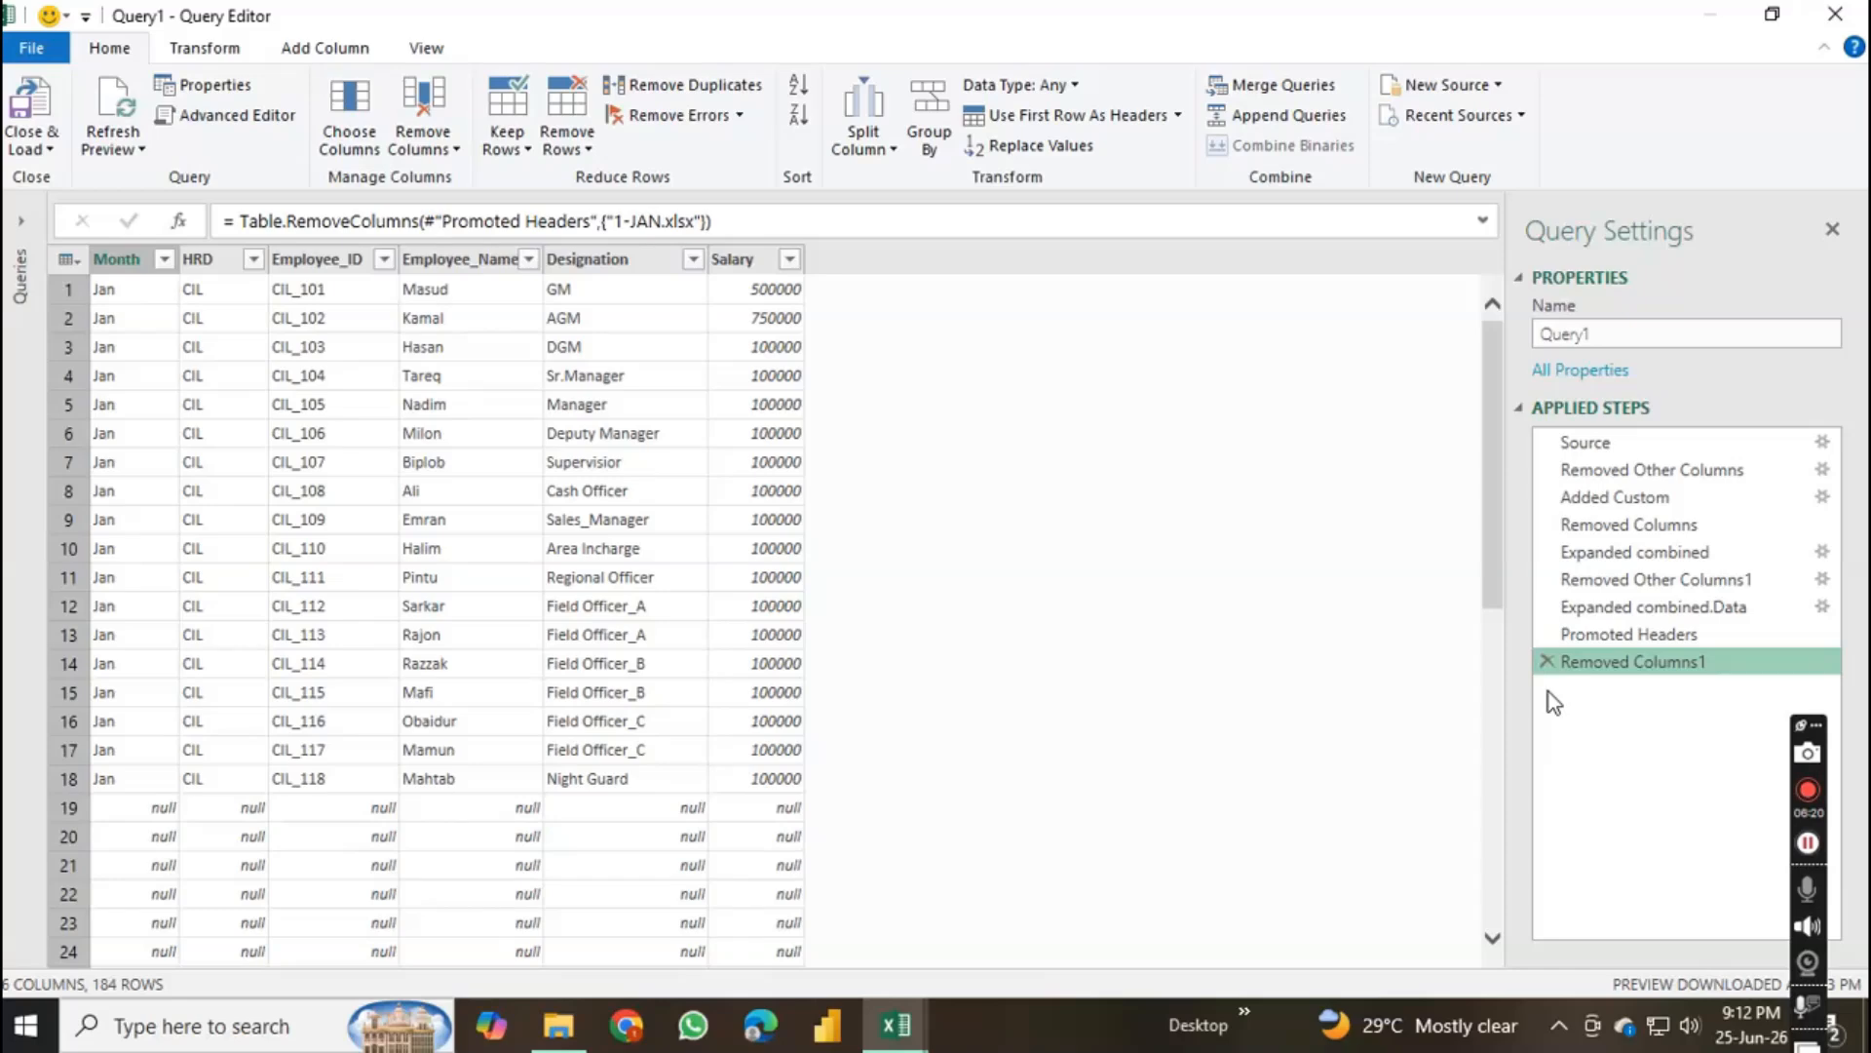
scroll(273, 799, "down", 6)
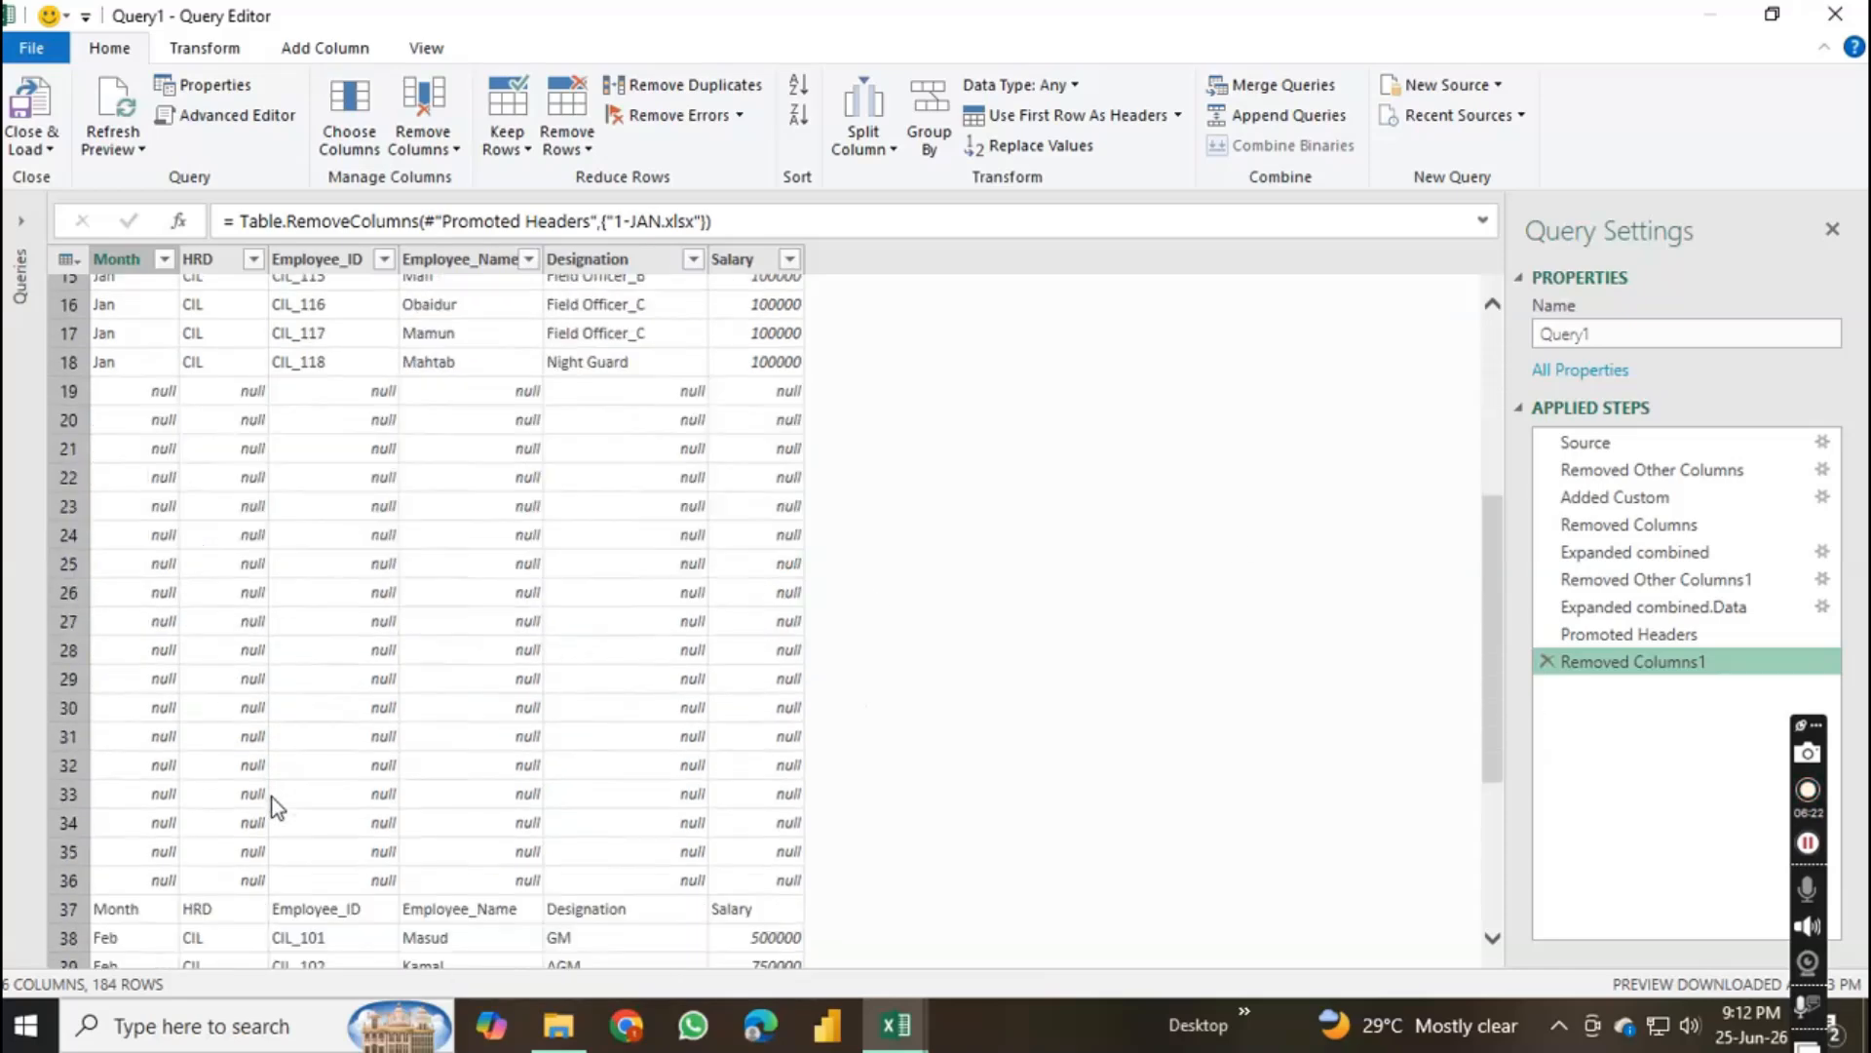
scroll(273, 805, "down", 2)
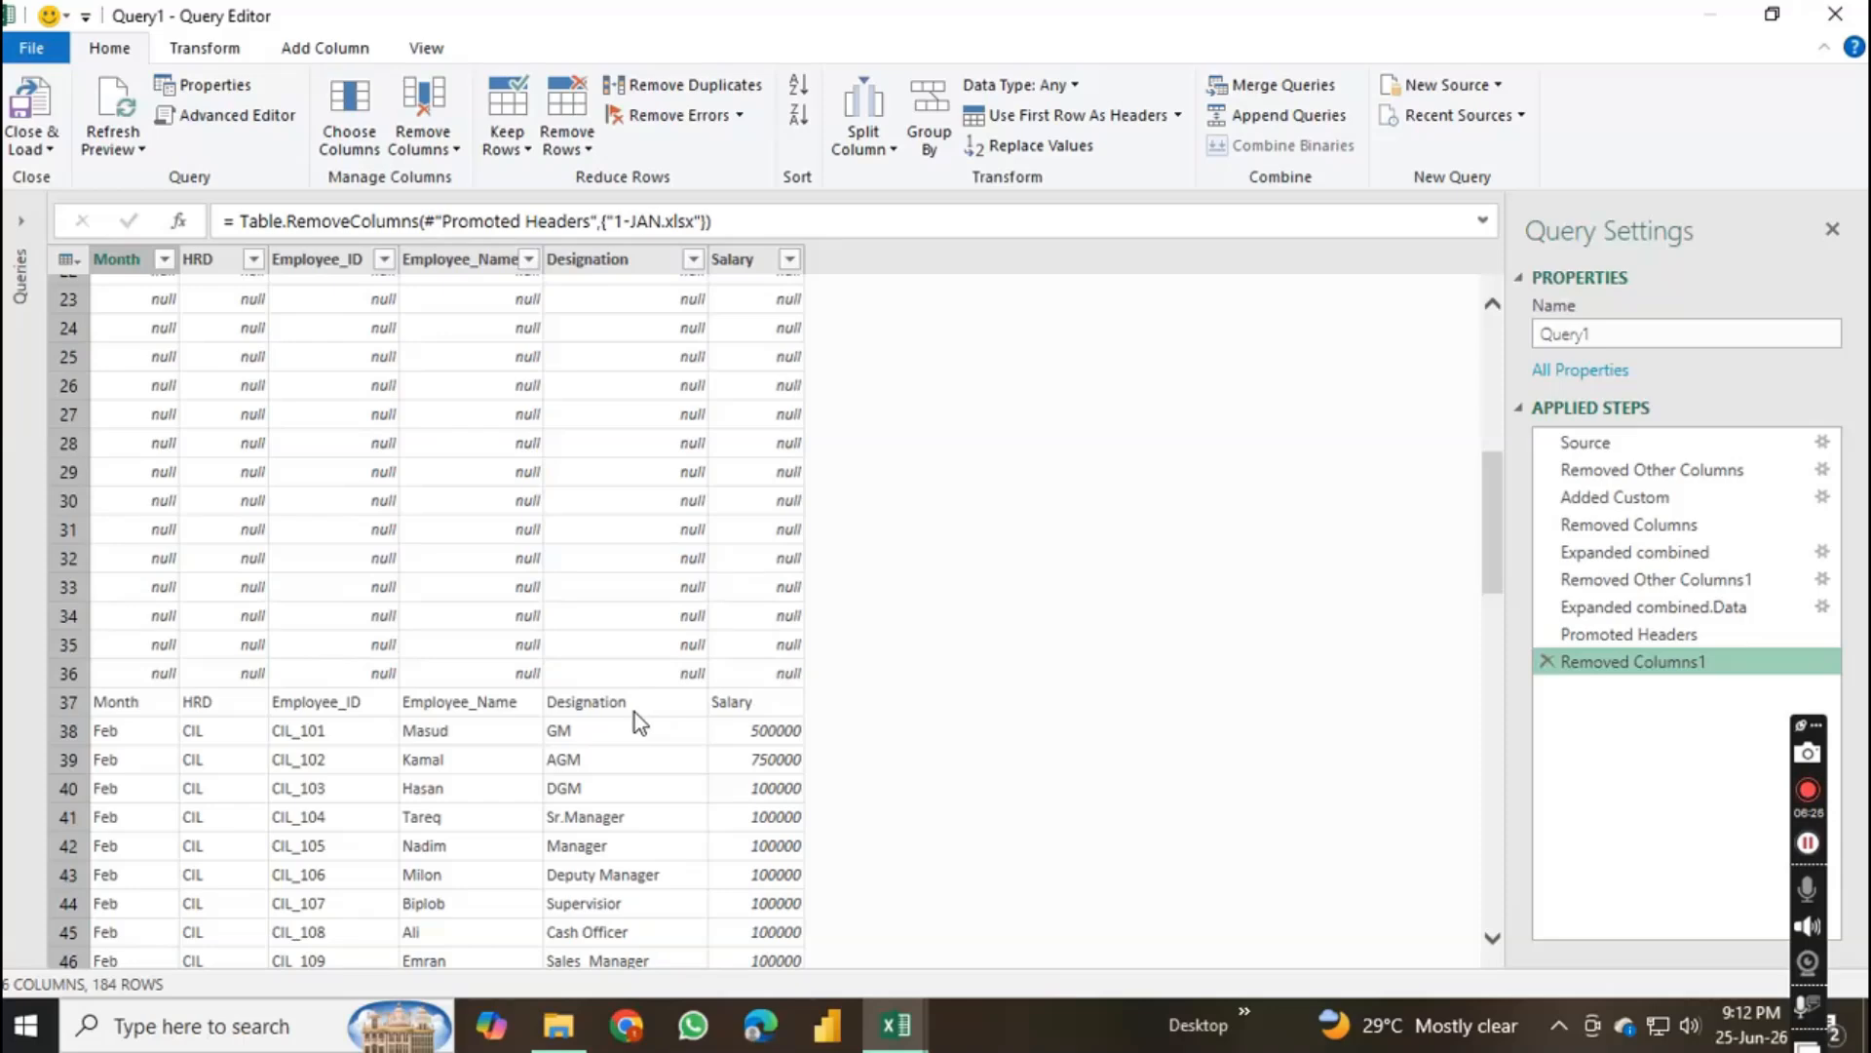
scroll(635, 711, "up", 7)
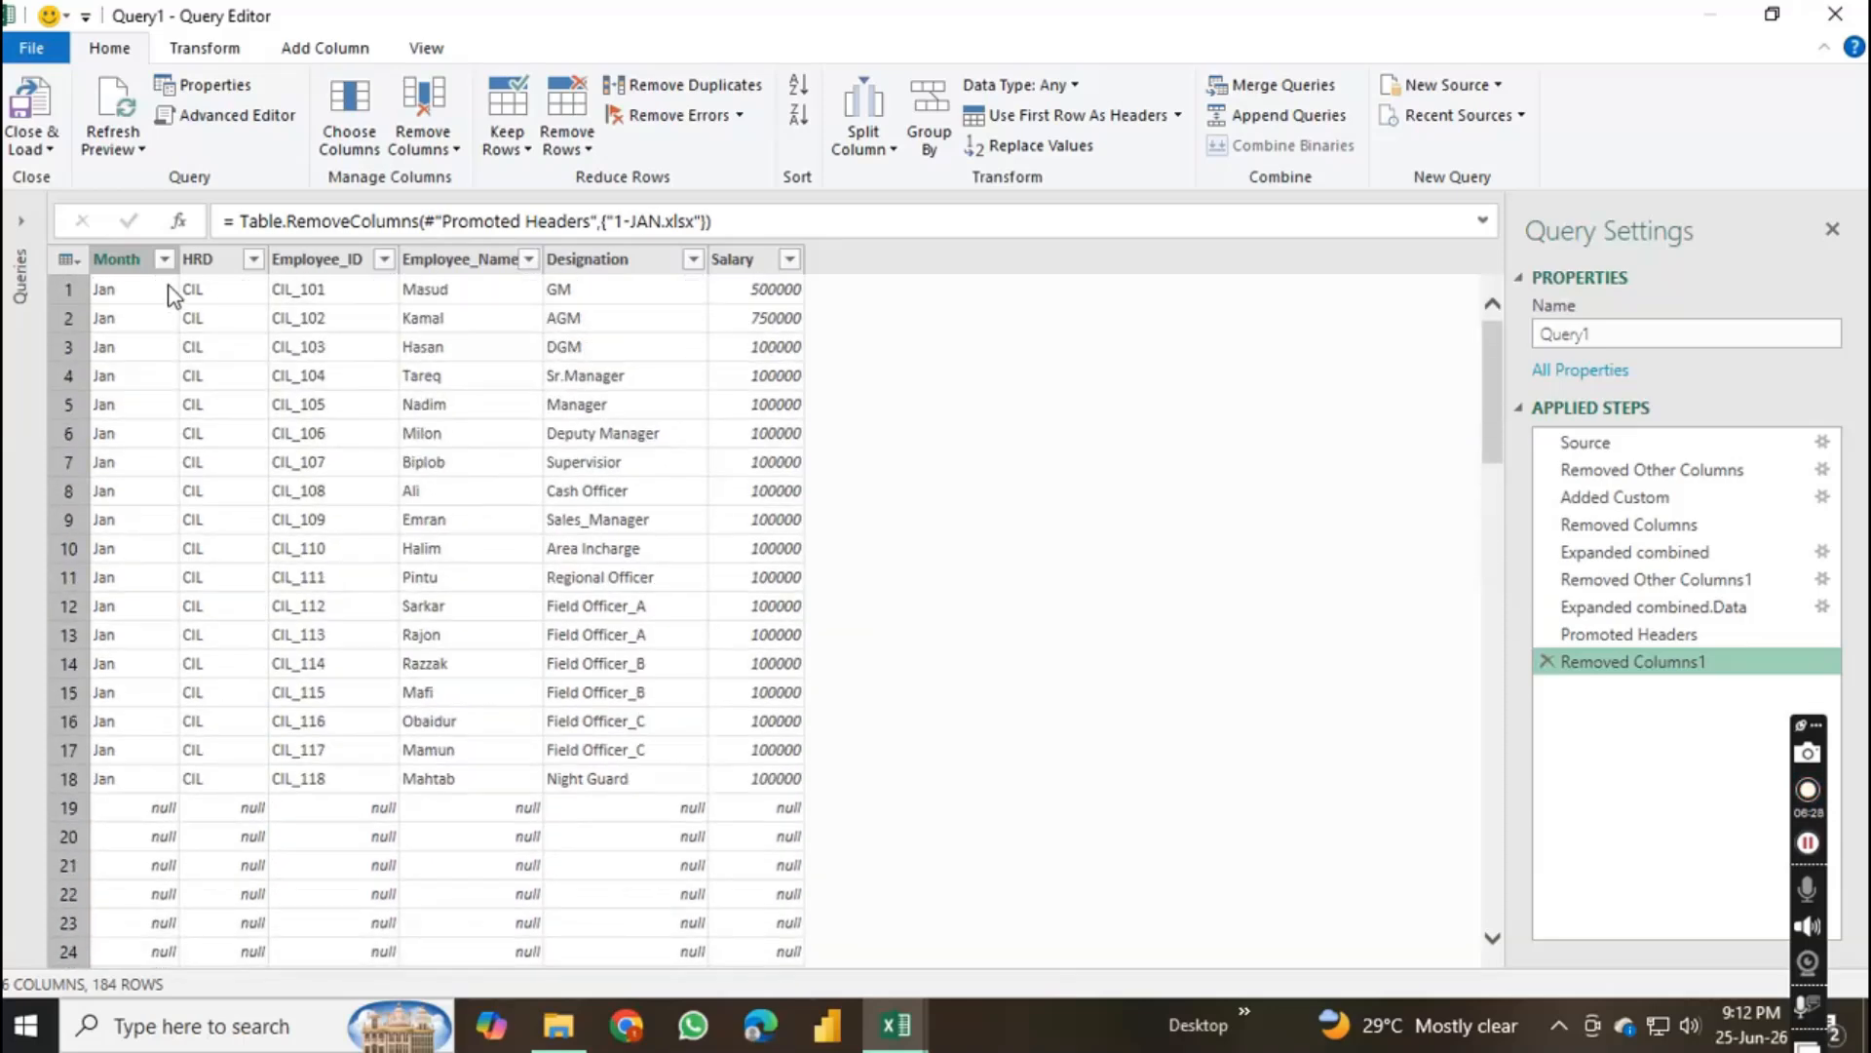
Step: Filter out the blank rows by excluding (null) from the Month column
left_click(164, 258)
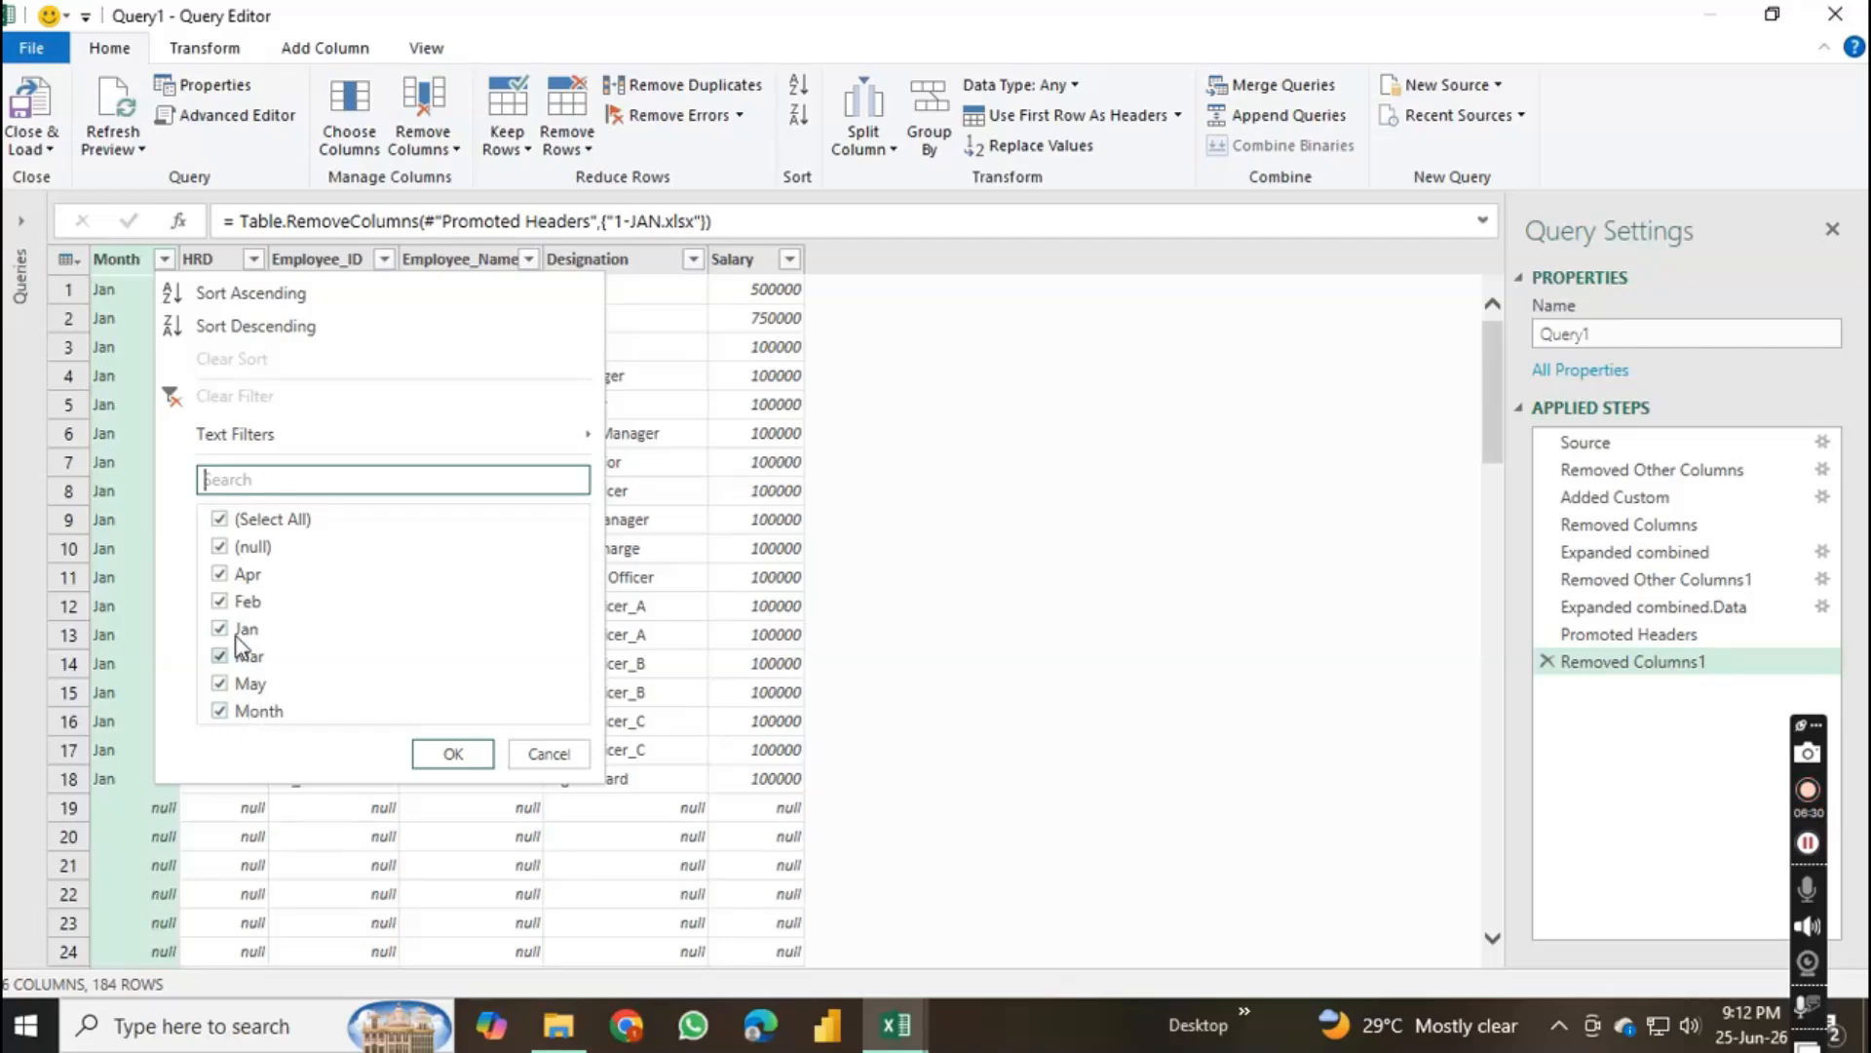
left_click(220, 547)
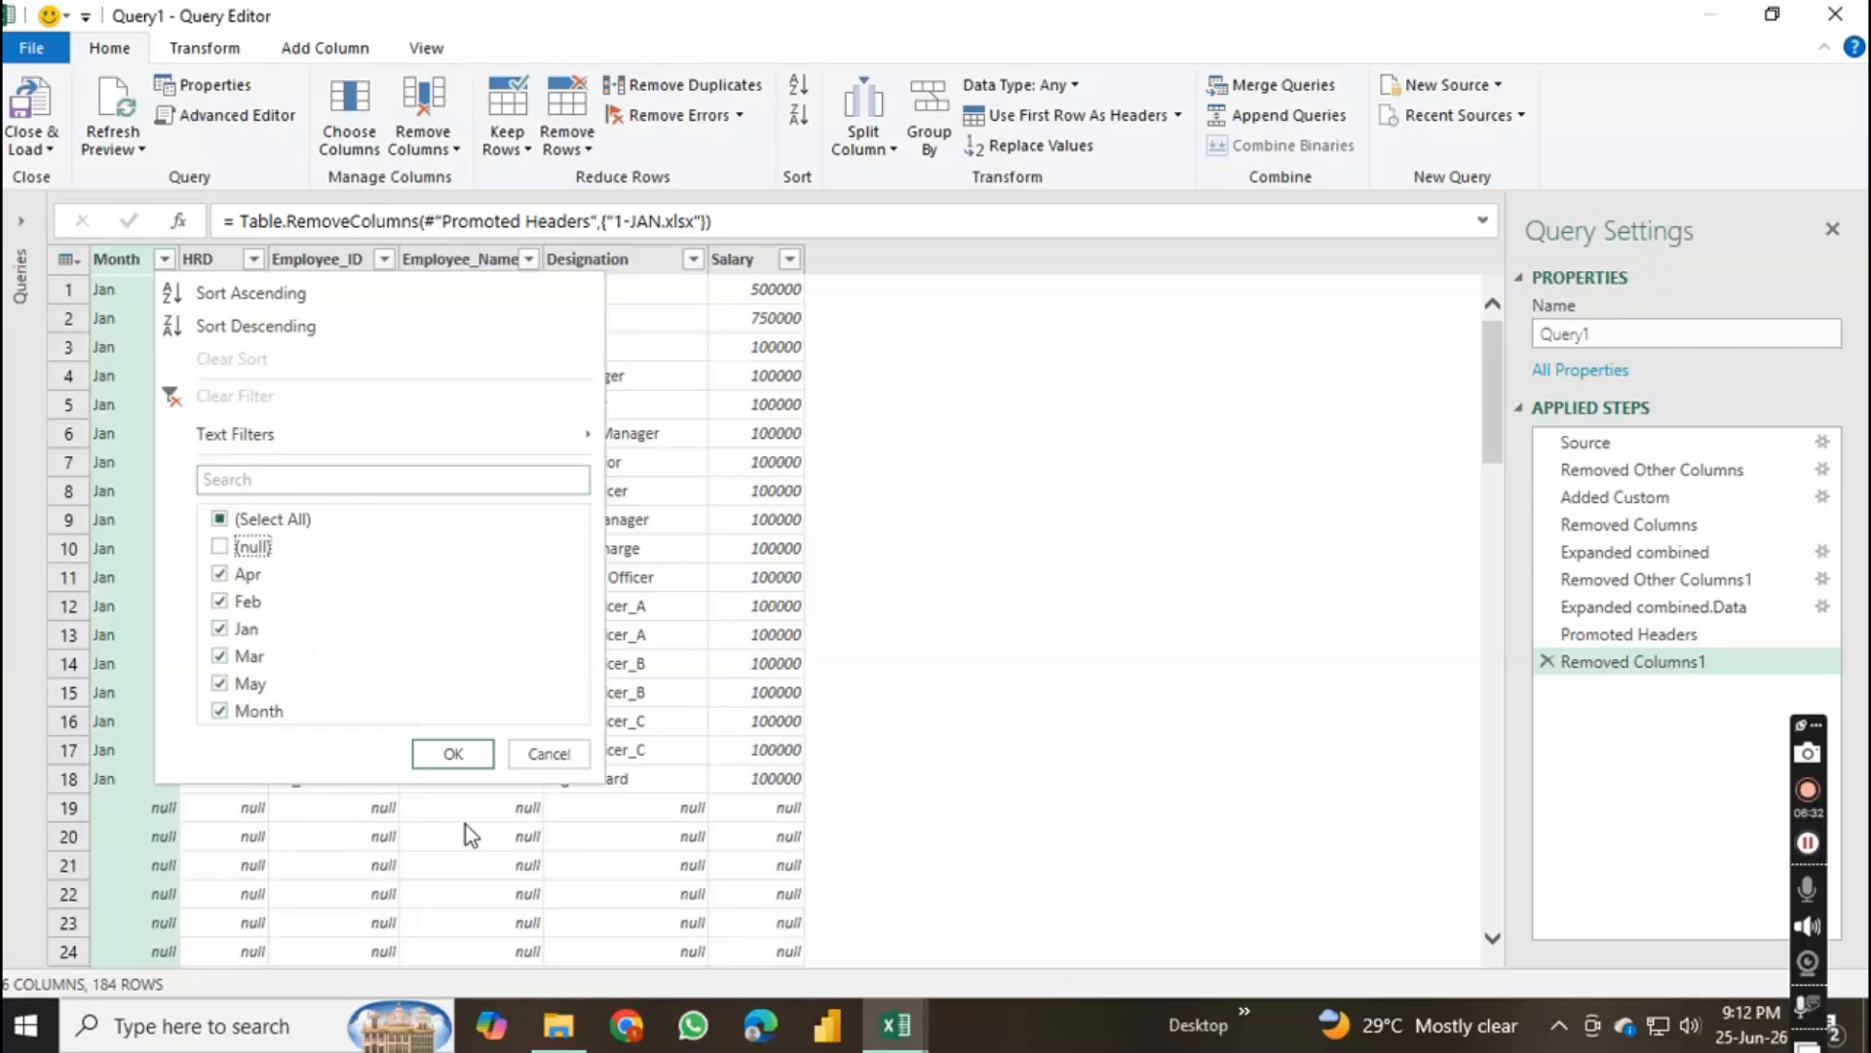
left_click(451, 755)
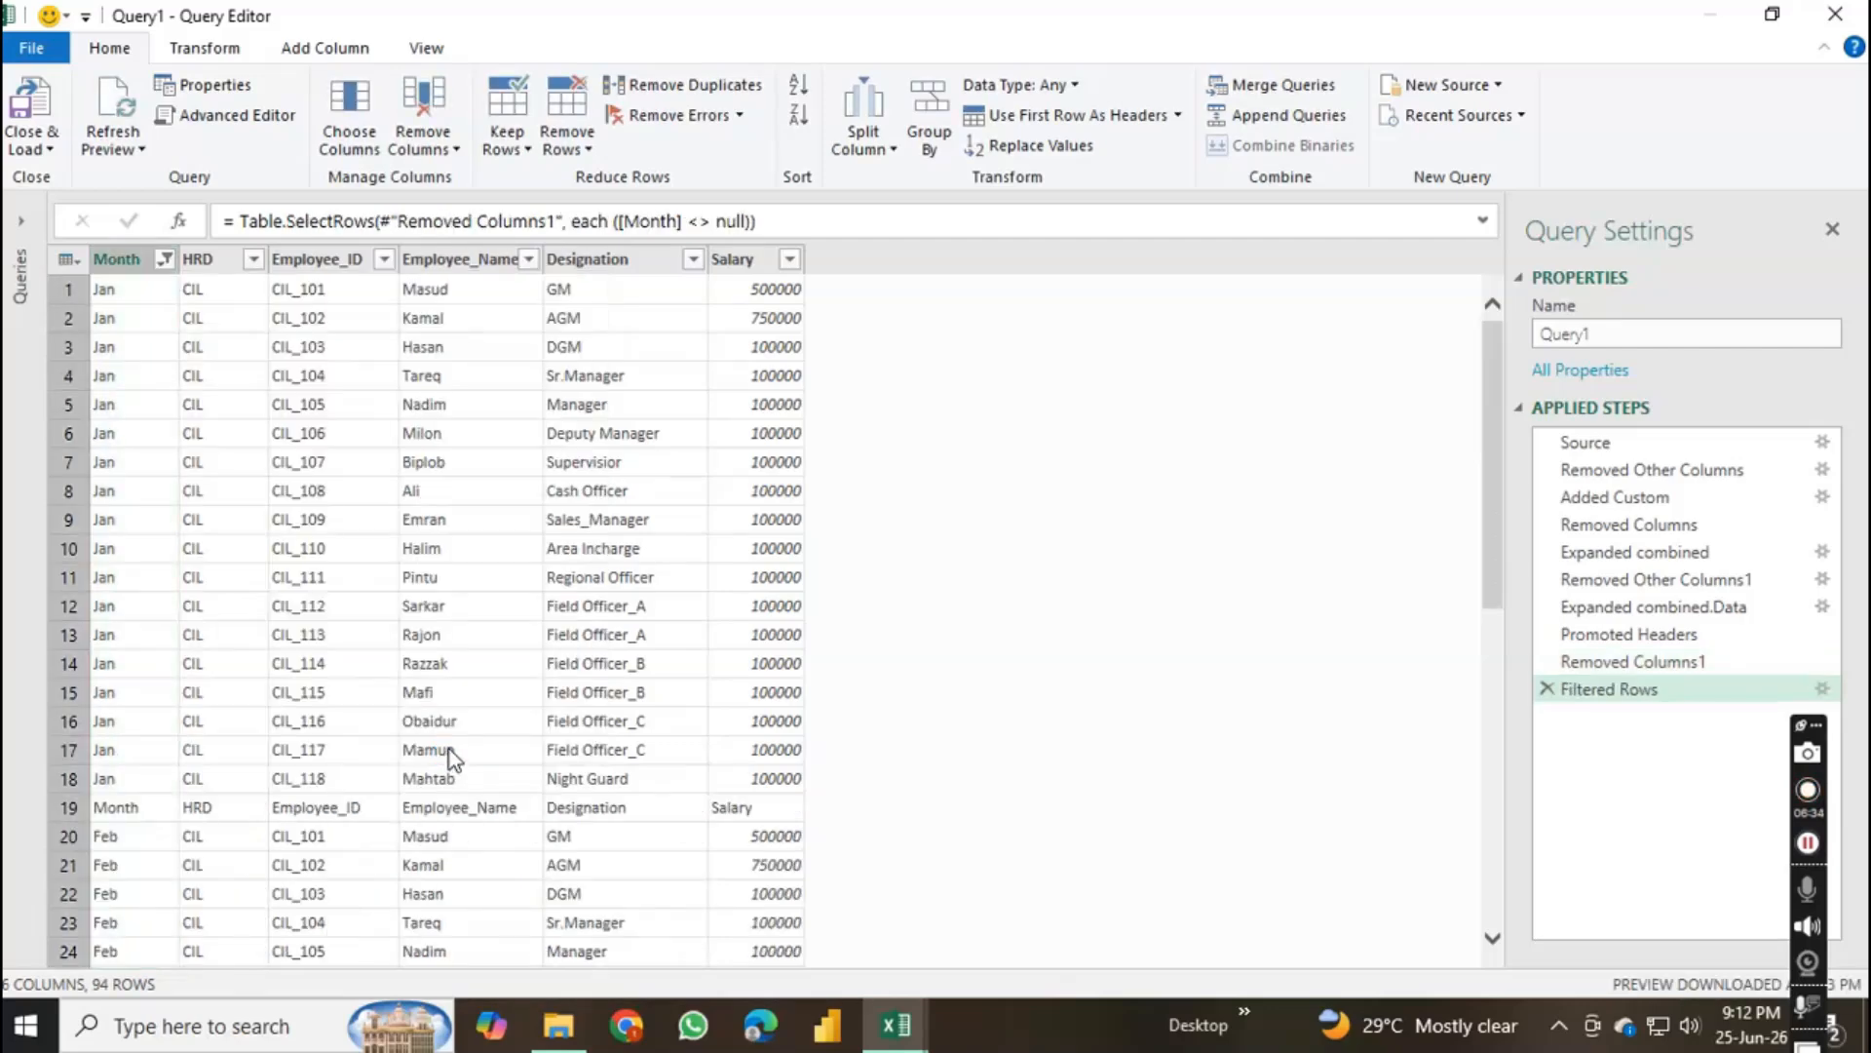
scroll(451, 755, "down", 5)
scroll(399, 715, "up", 5)
Step: Also exclude the value Month in the Month column's filter to drop the repeated header rows
left_click(166, 259)
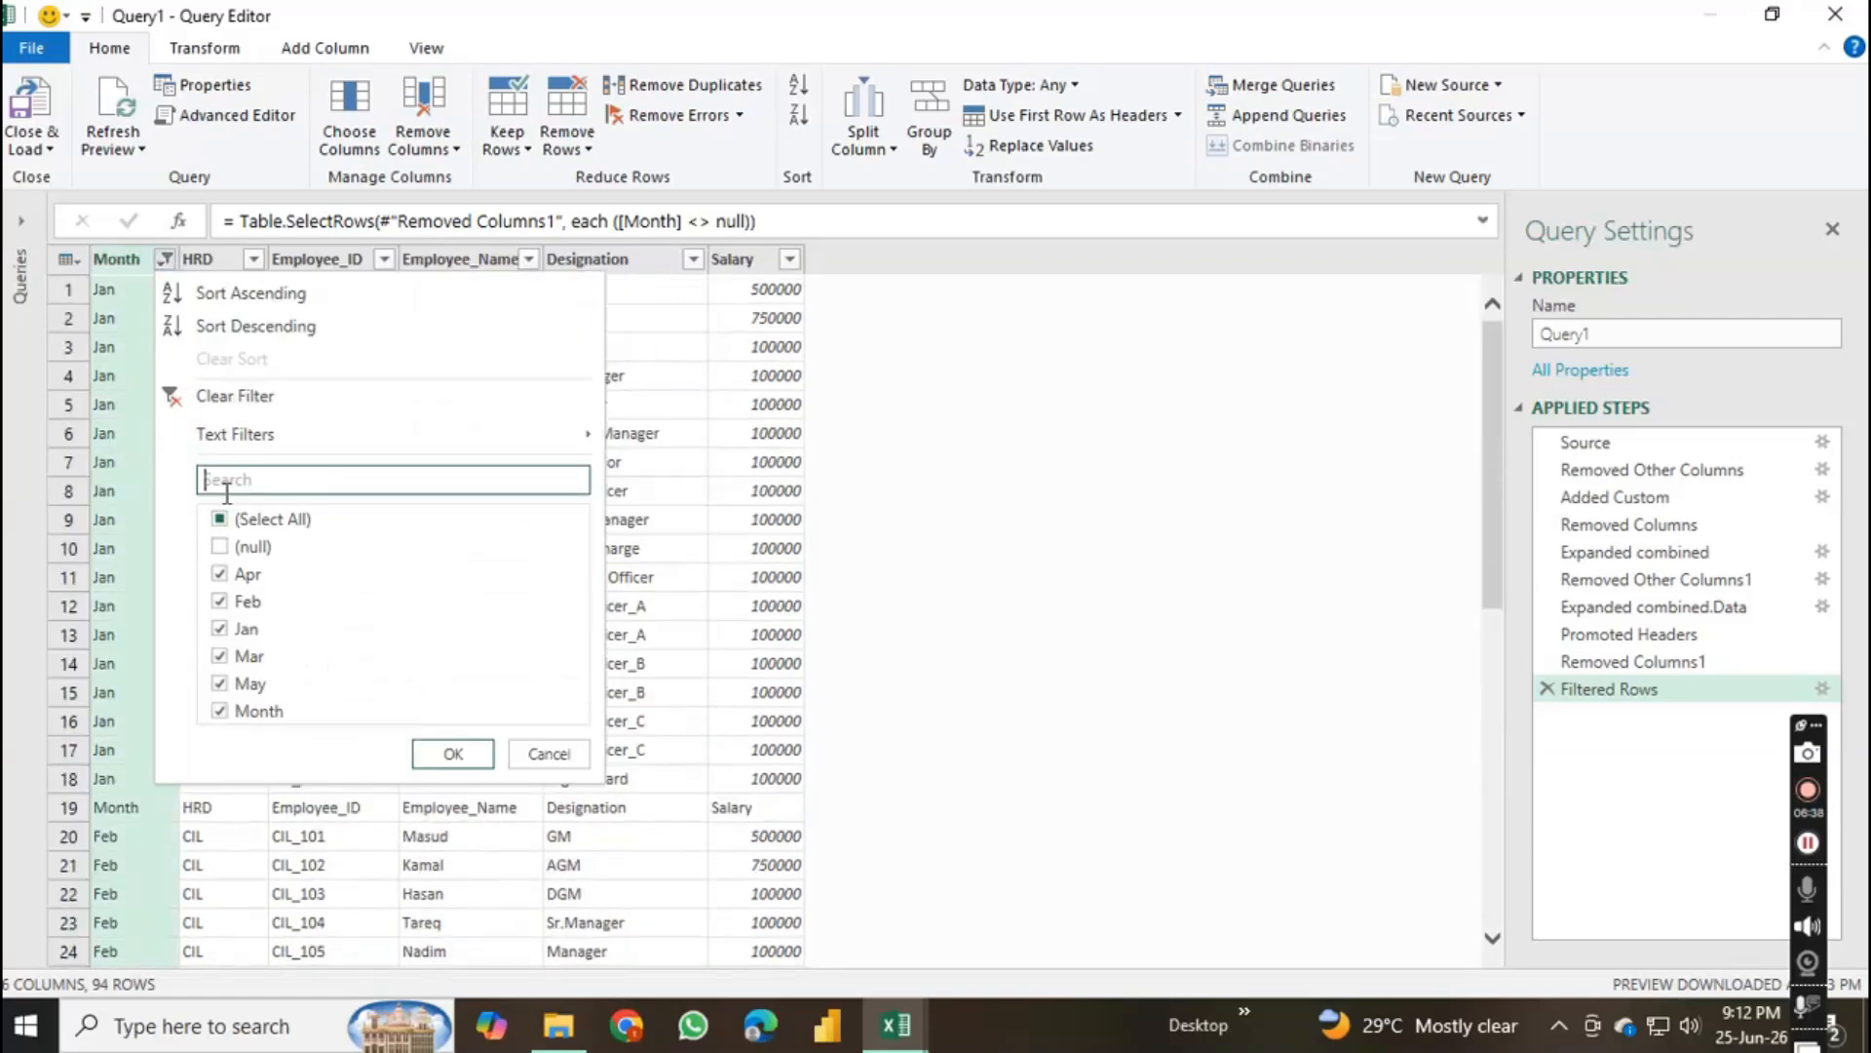
left_click(222, 713)
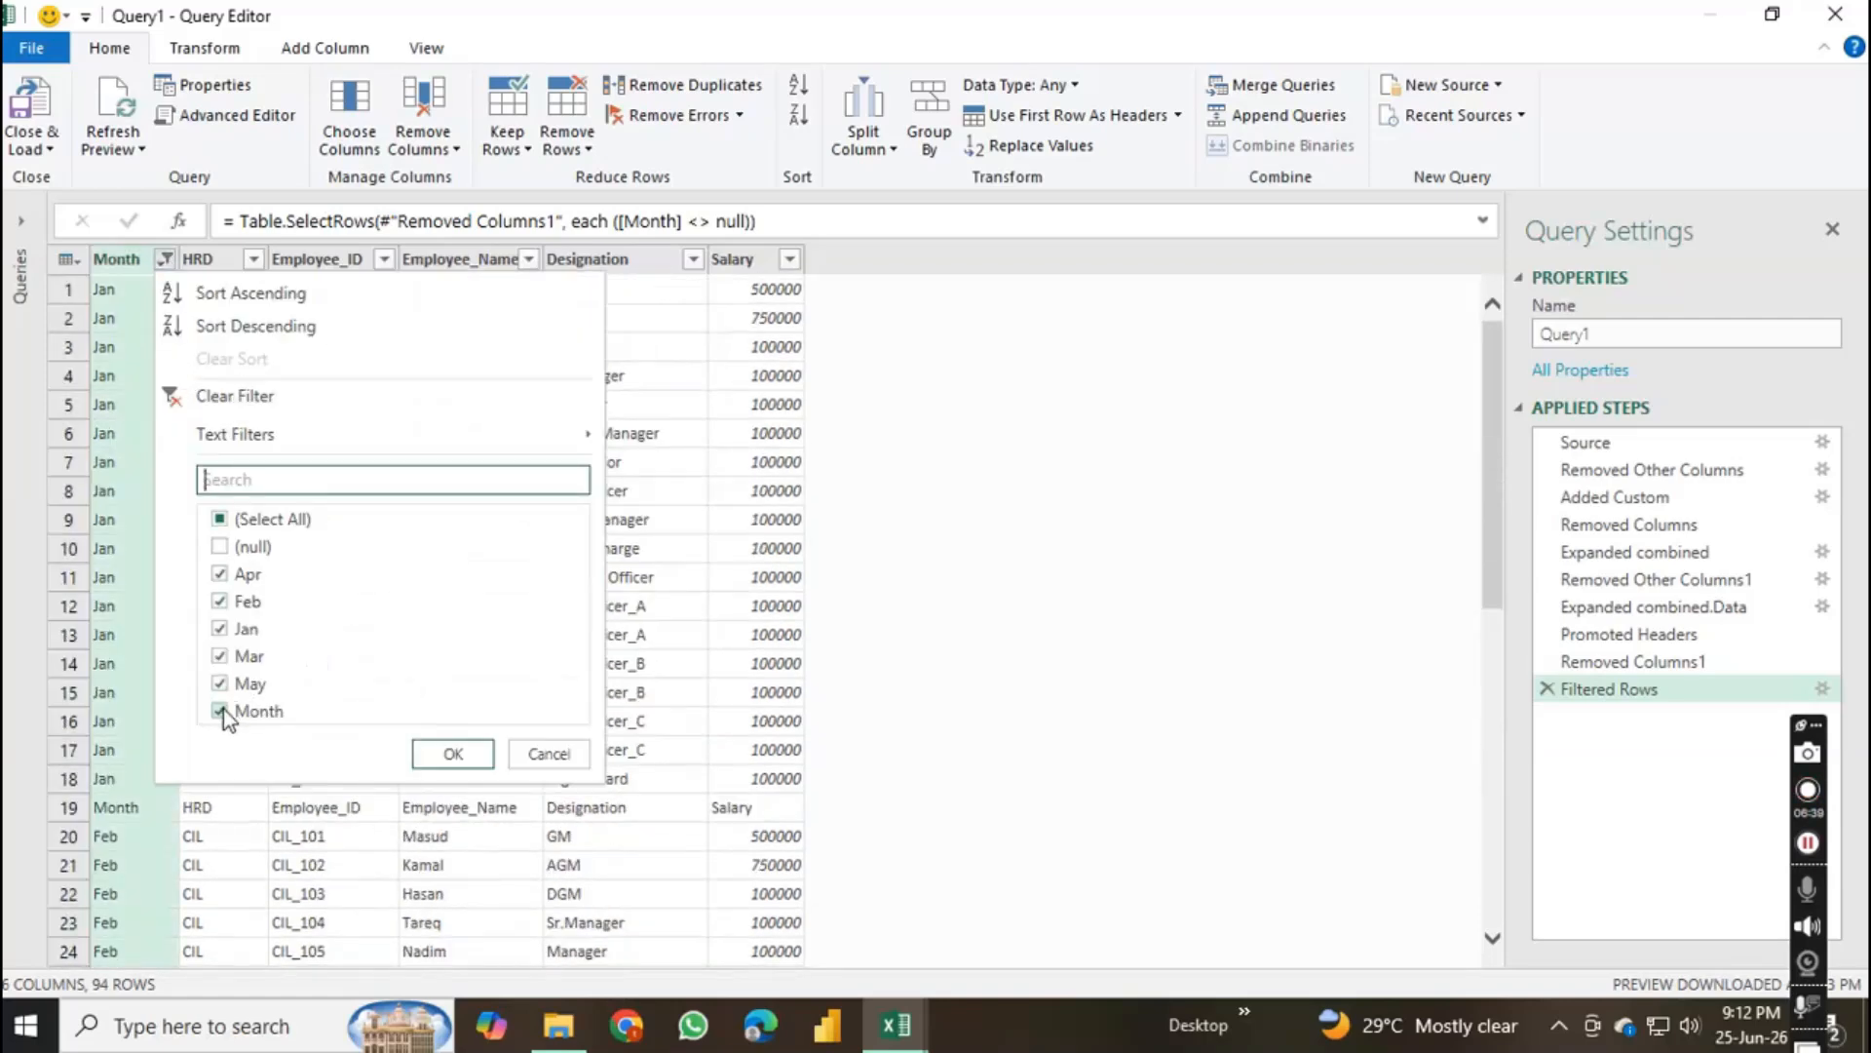
left_click(451, 753)
scroll(499, 711, "down", 20)
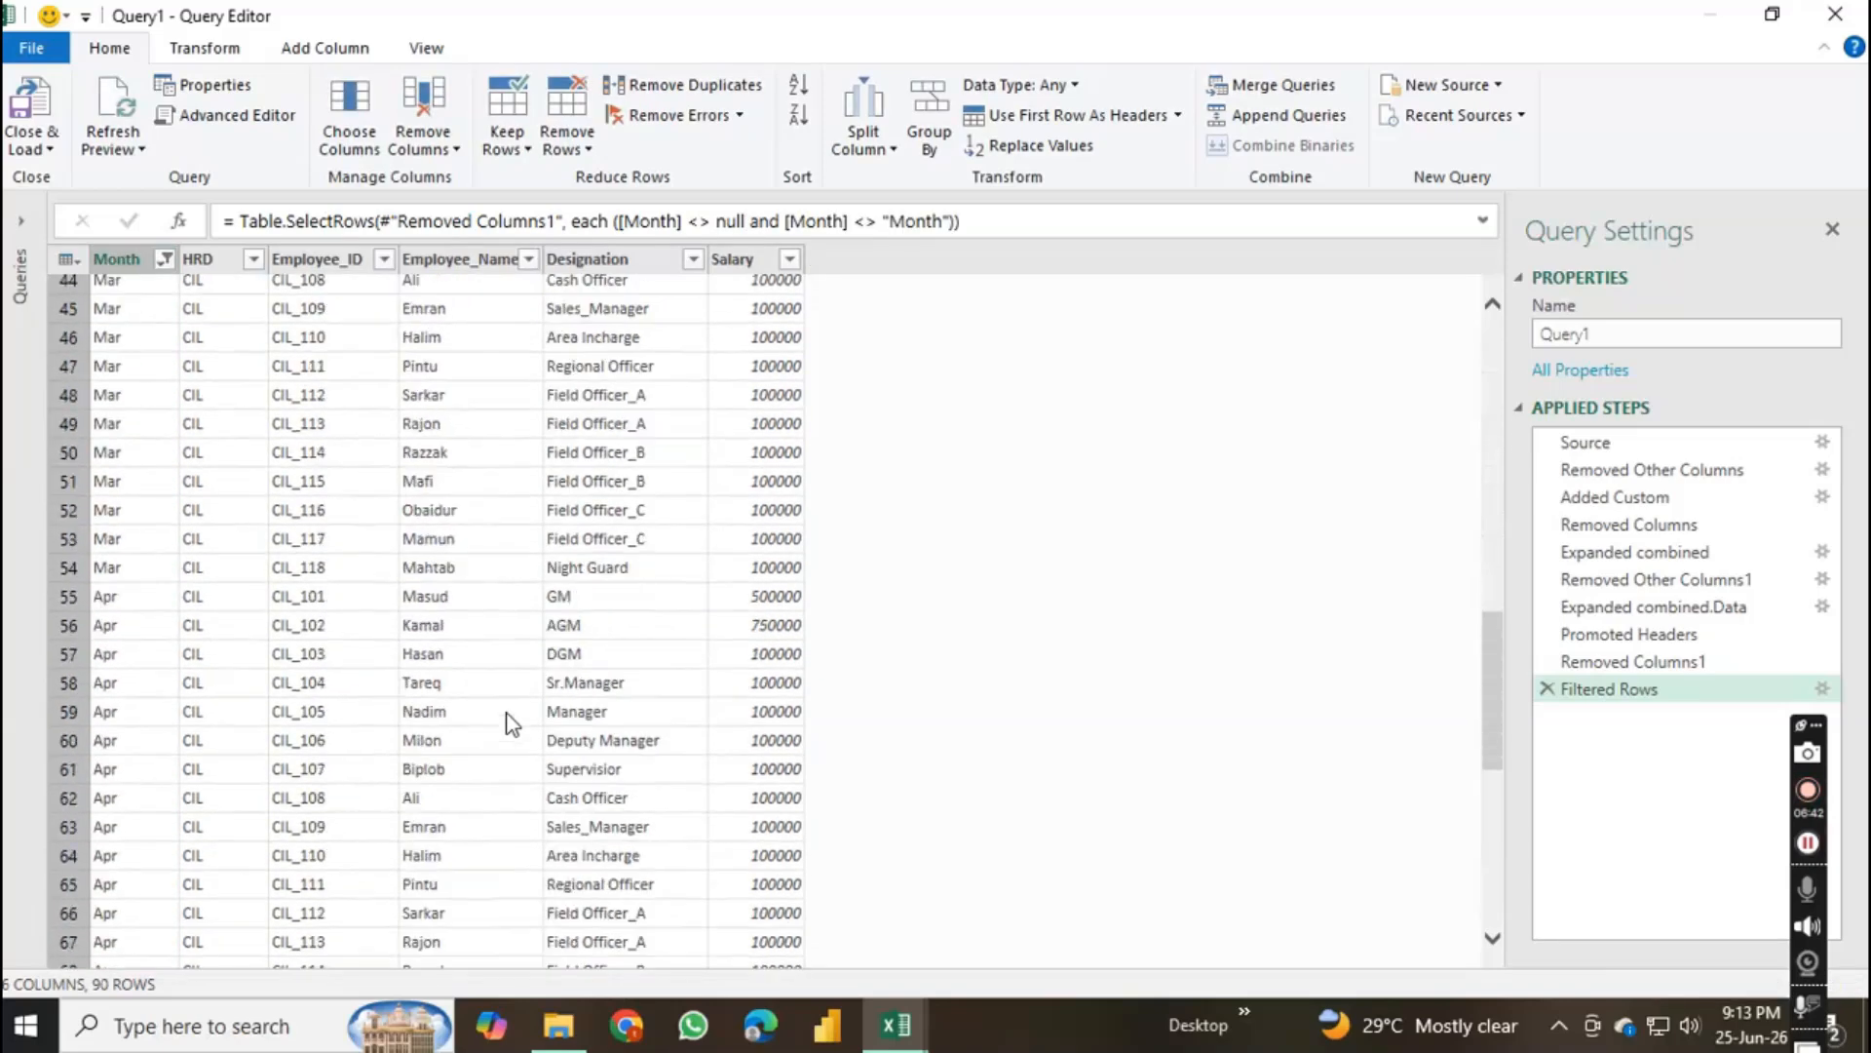
scroll(507, 715, "up", 20)
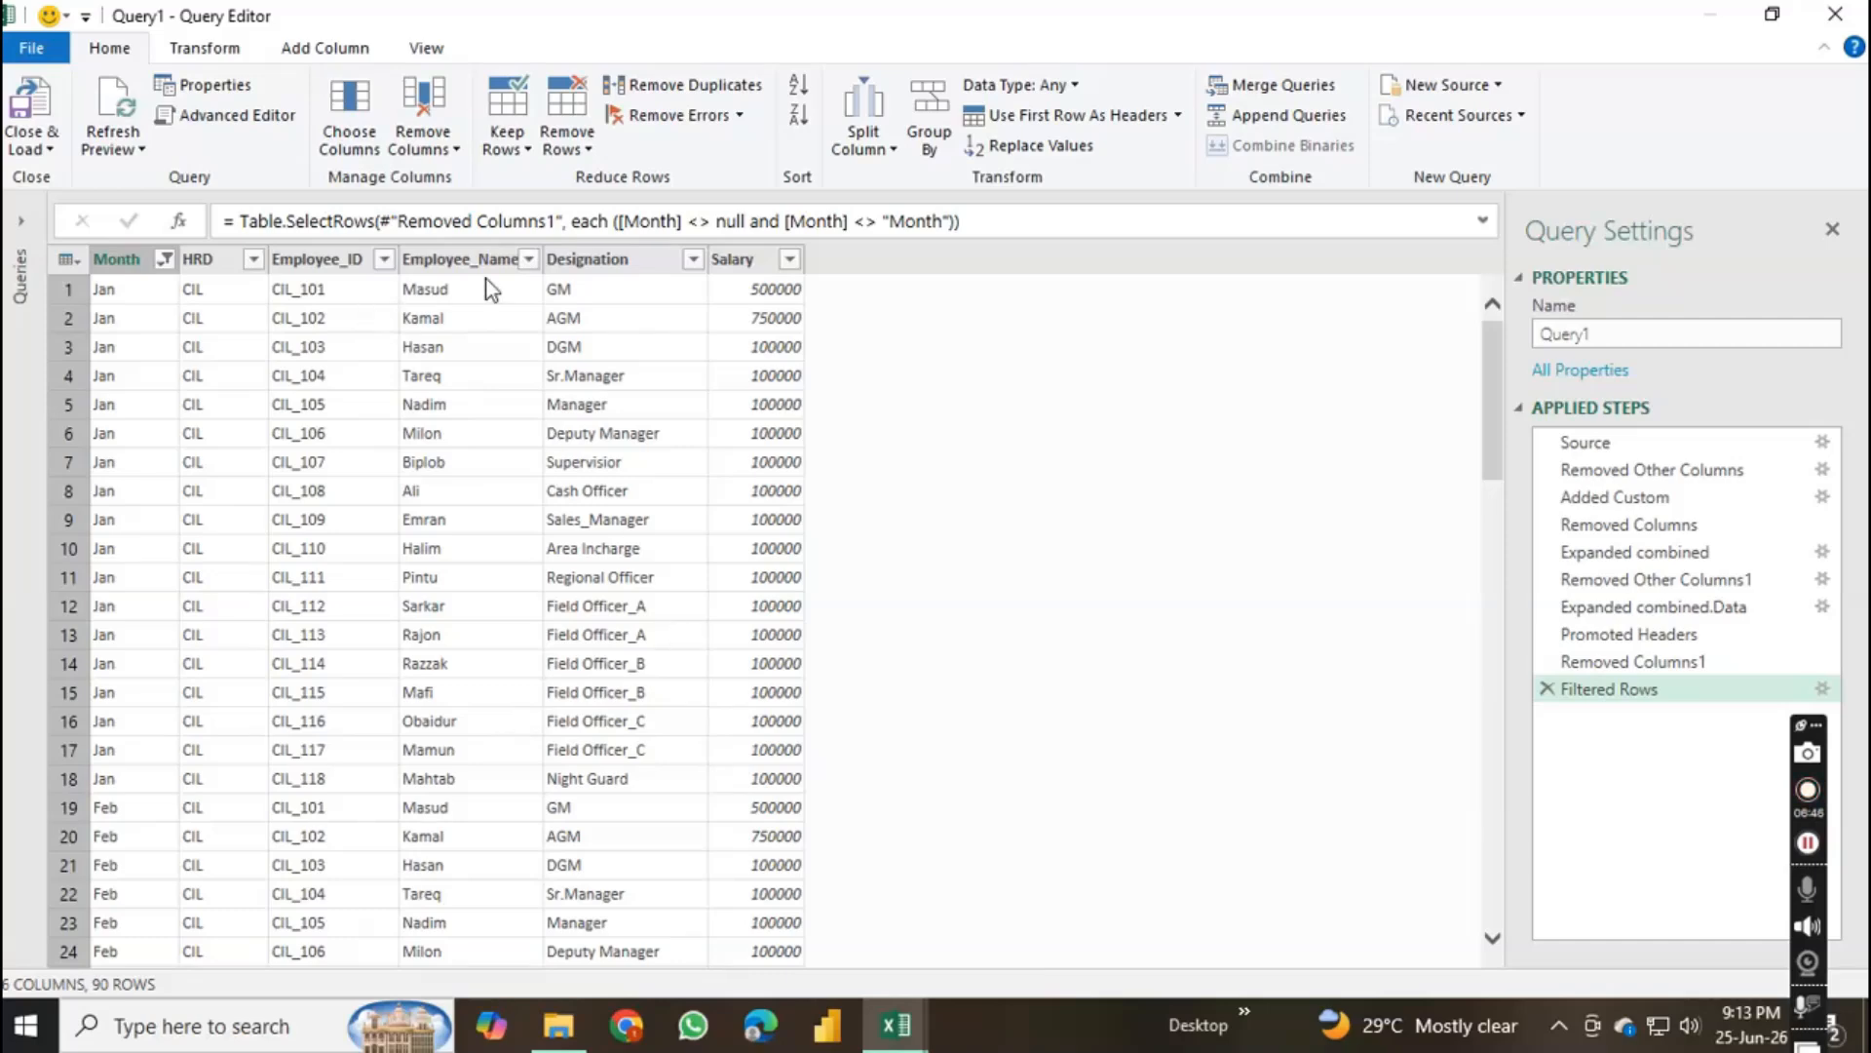
left_click(45, 150)
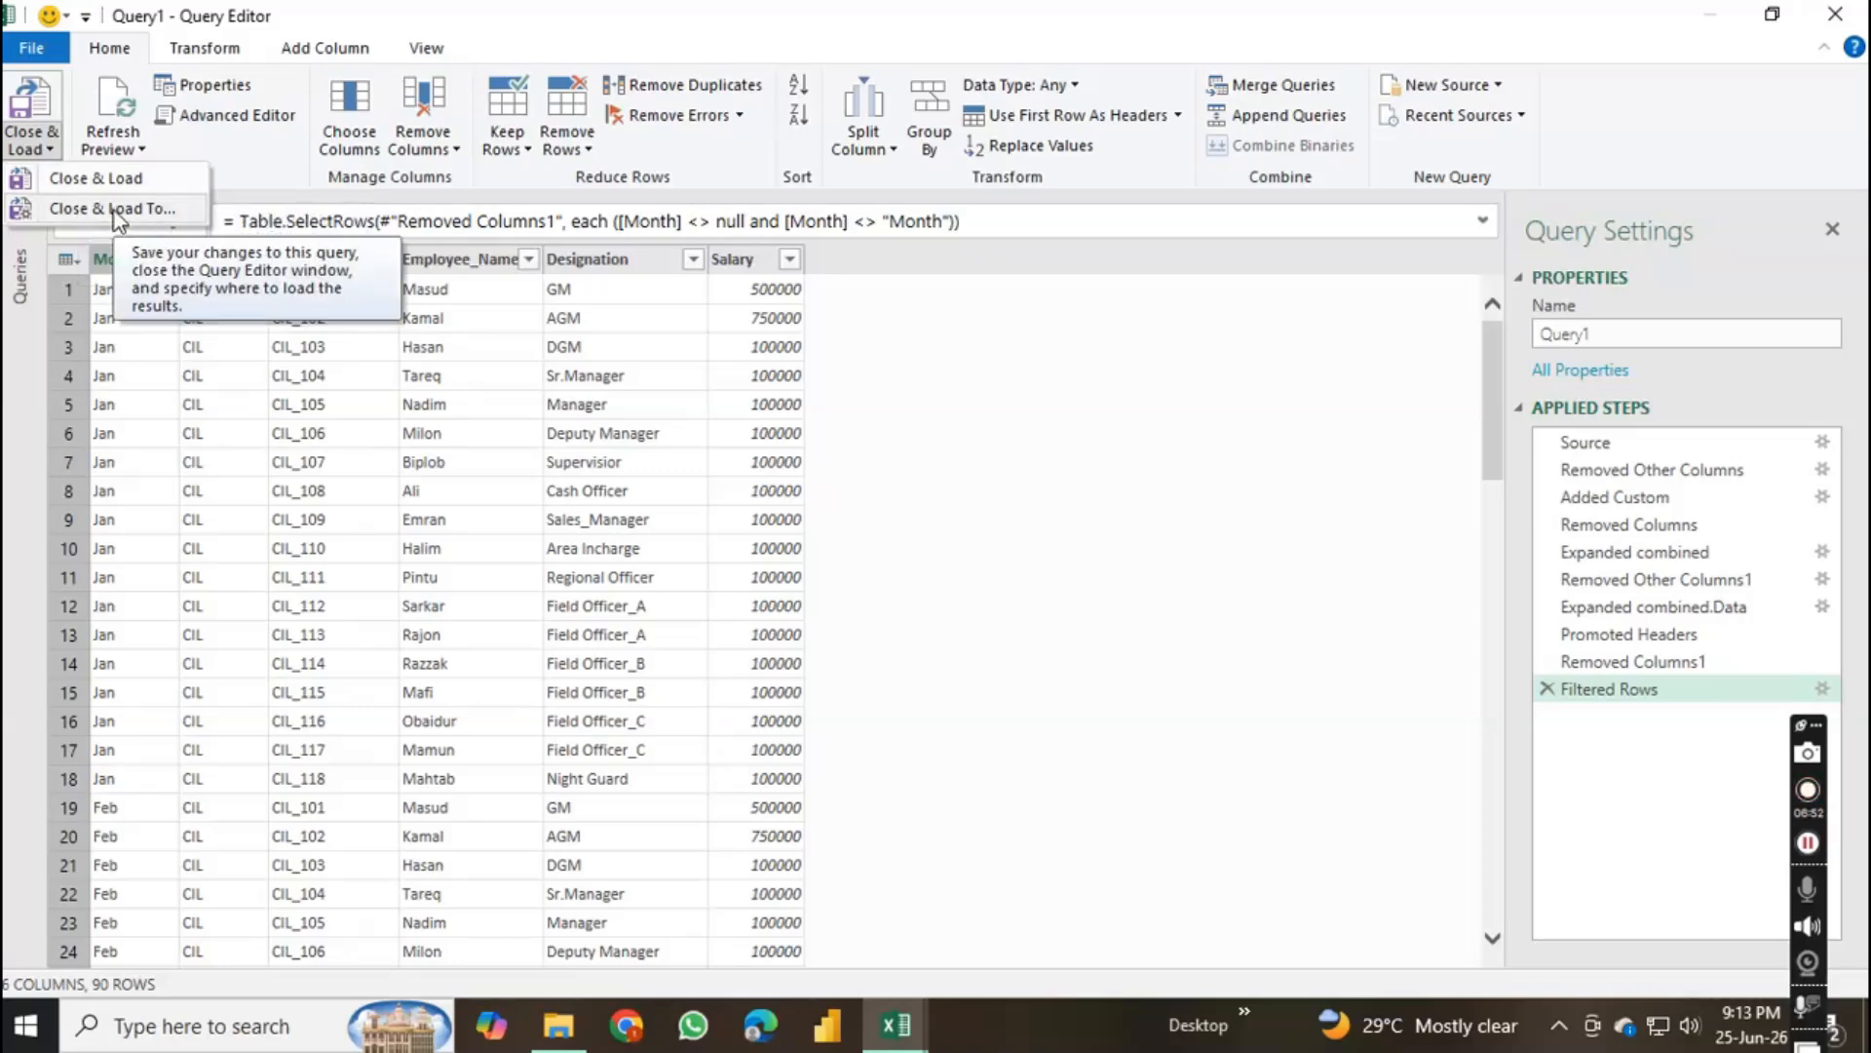
left_click(926, 513)
scroll(928, 513, "down", 20)
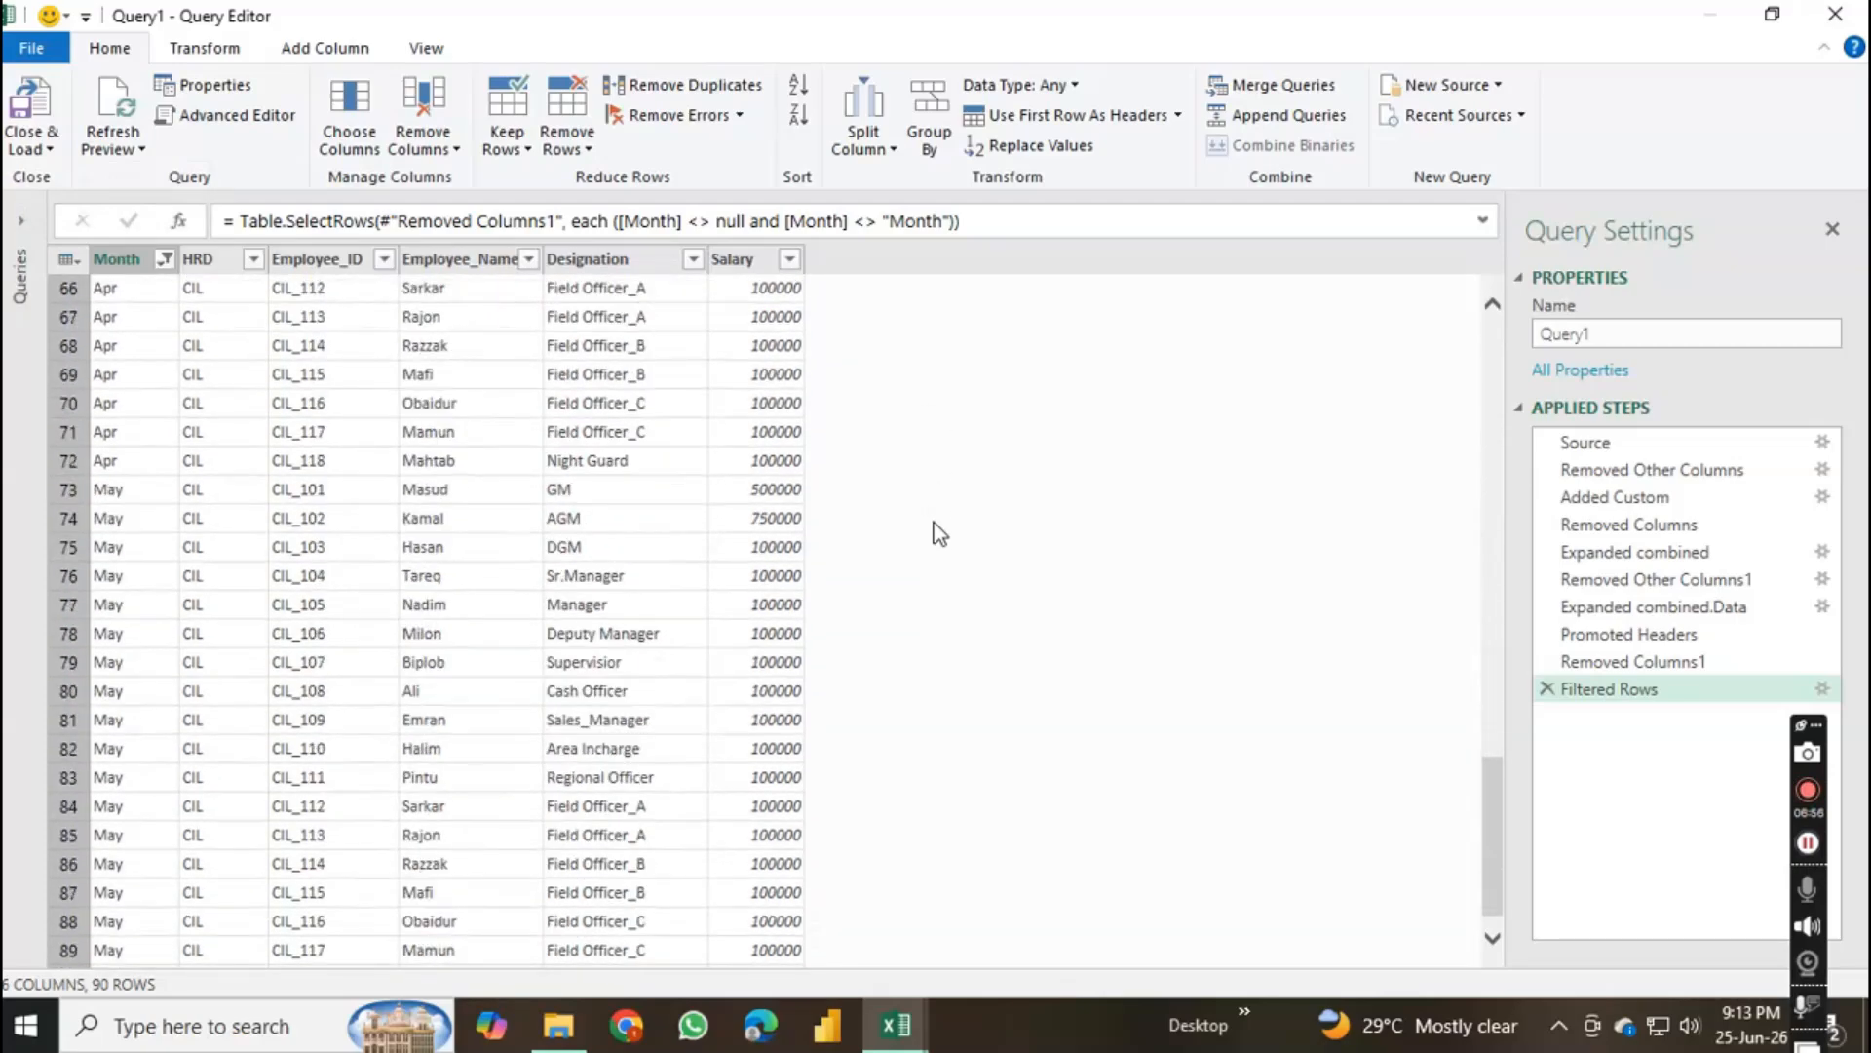
scroll(940, 536, "up", 20)
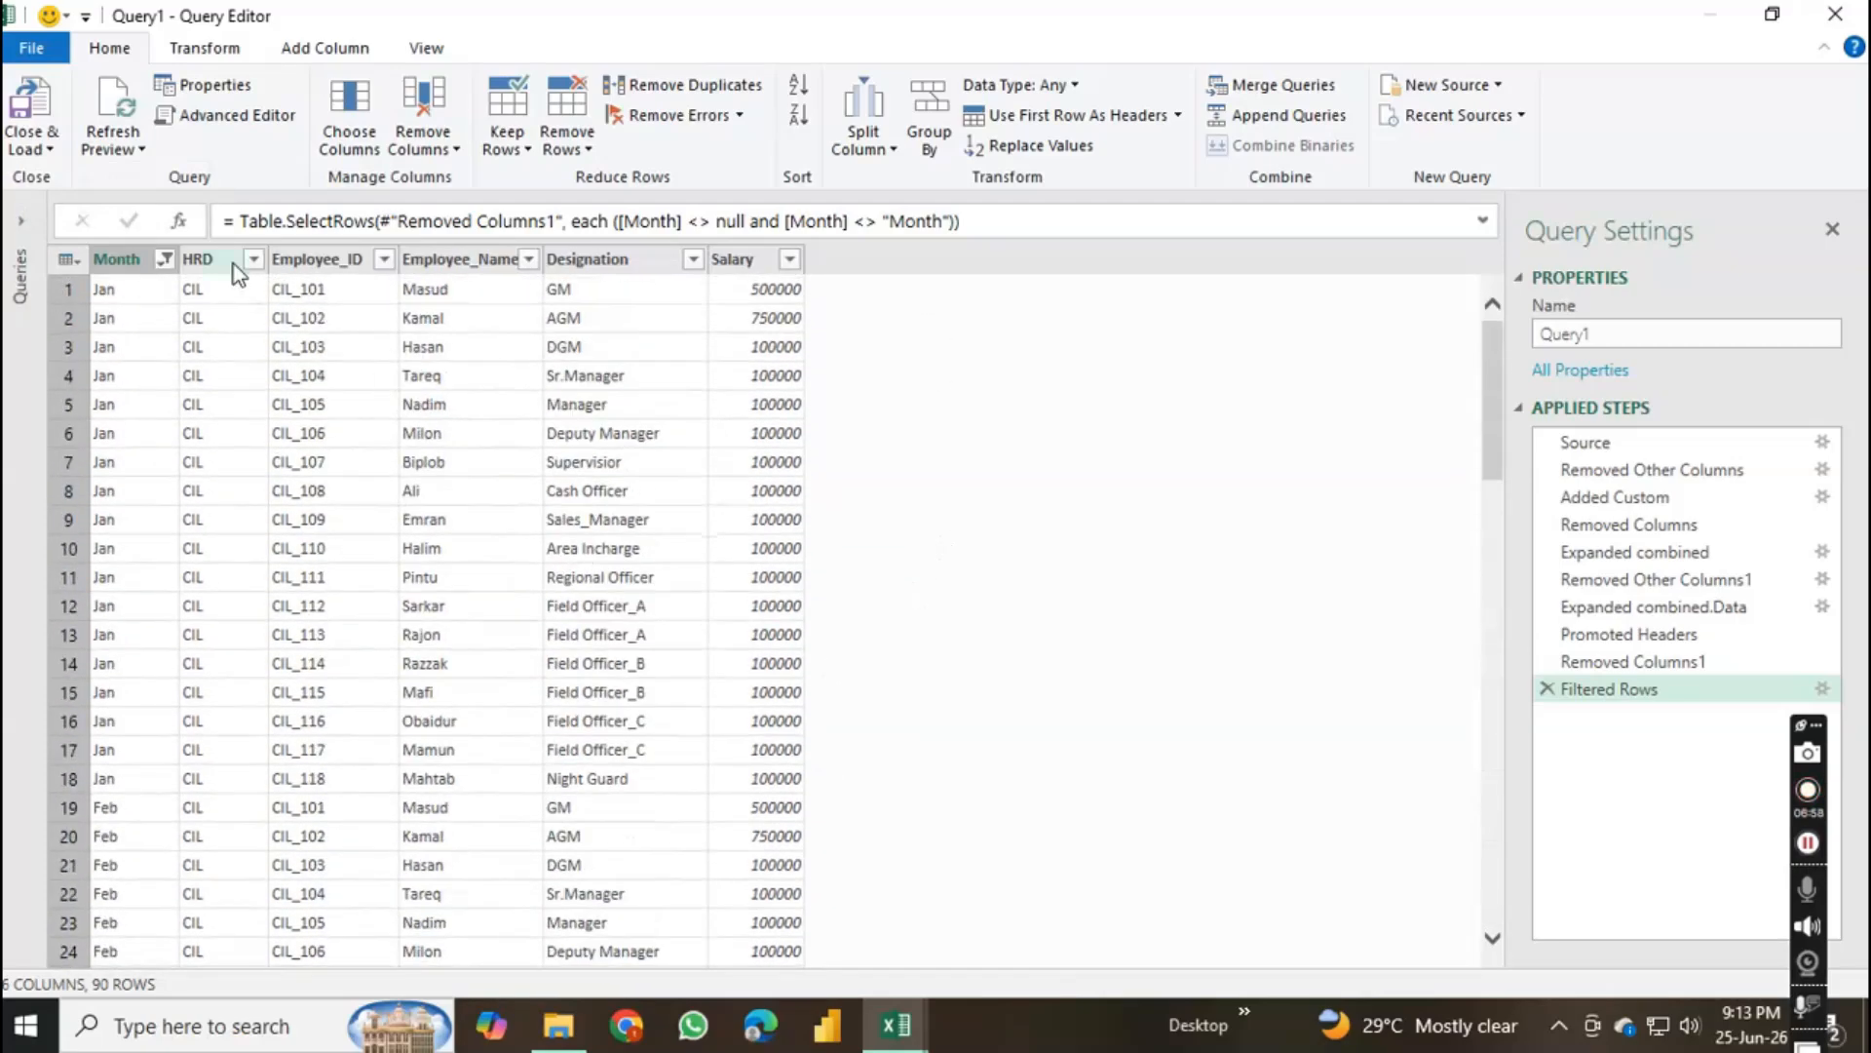
Step: Load the cleaned query into the workbook as a table on a new worksheet
left_click(64, 154)
left_click(91, 201)
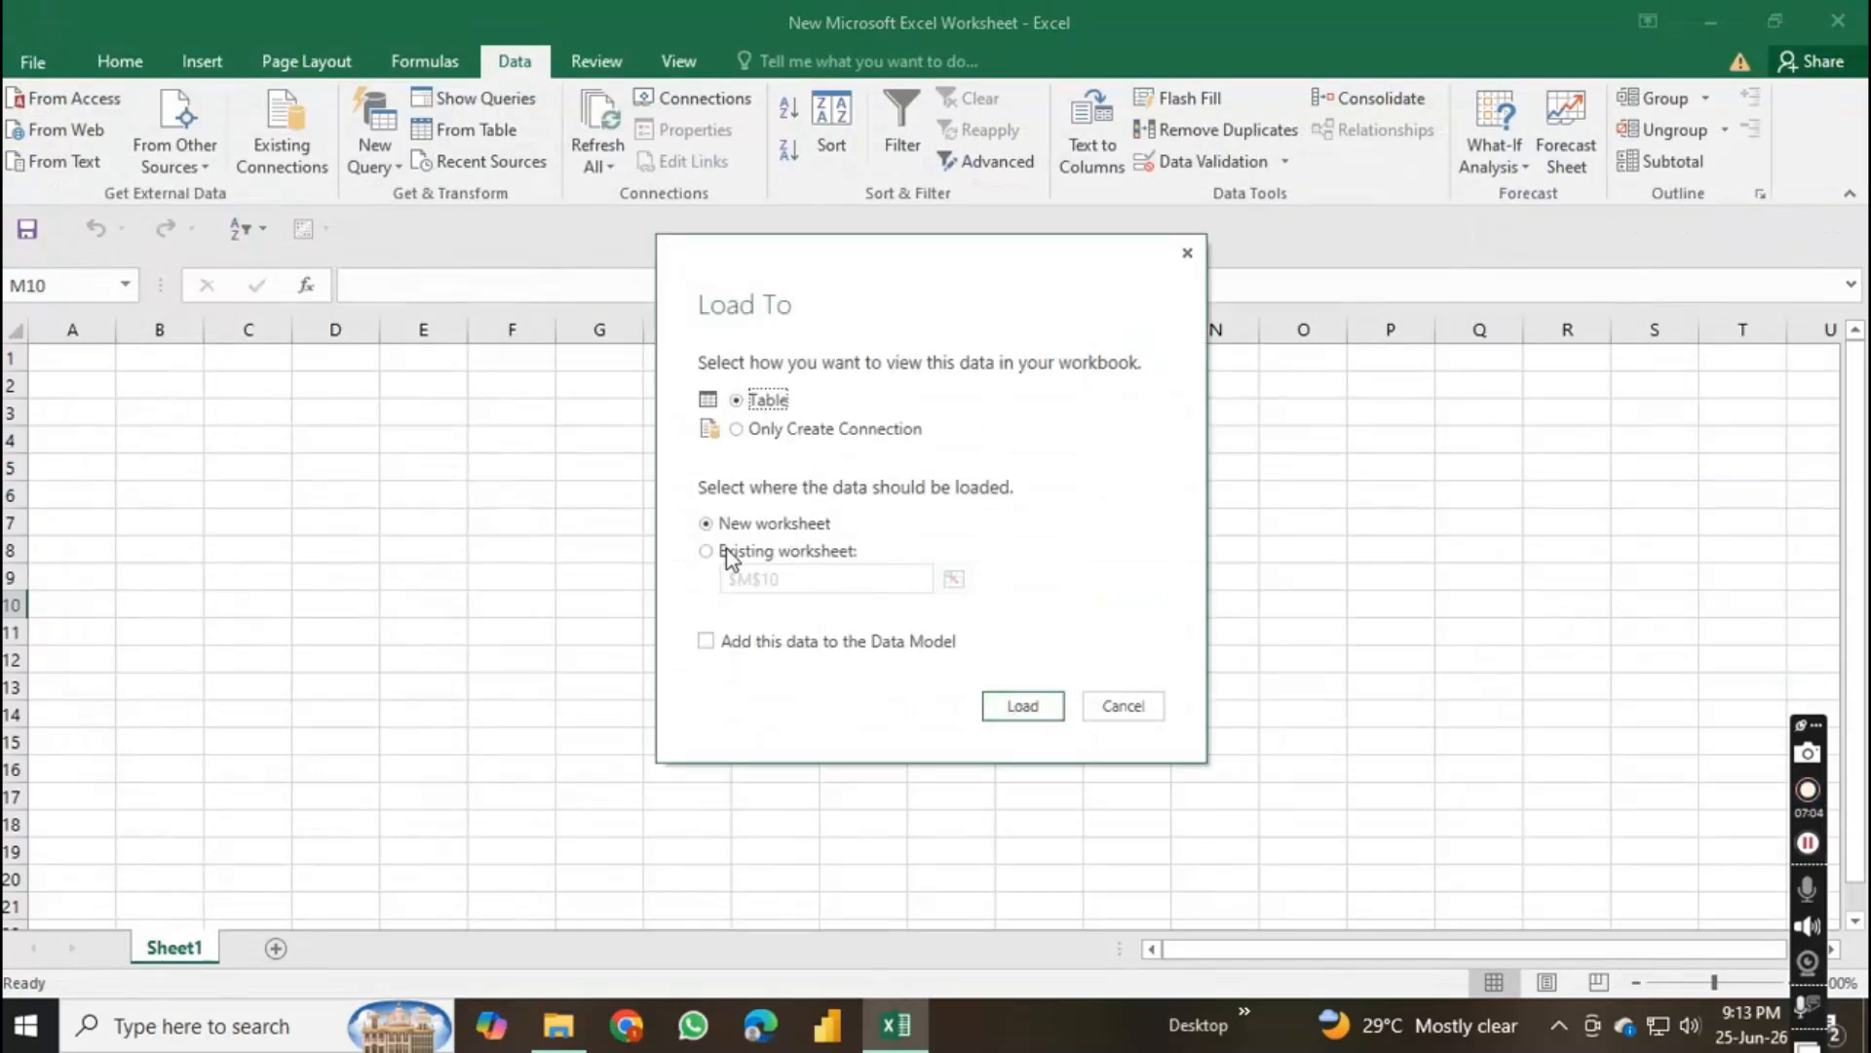
left_click(1014, 708)
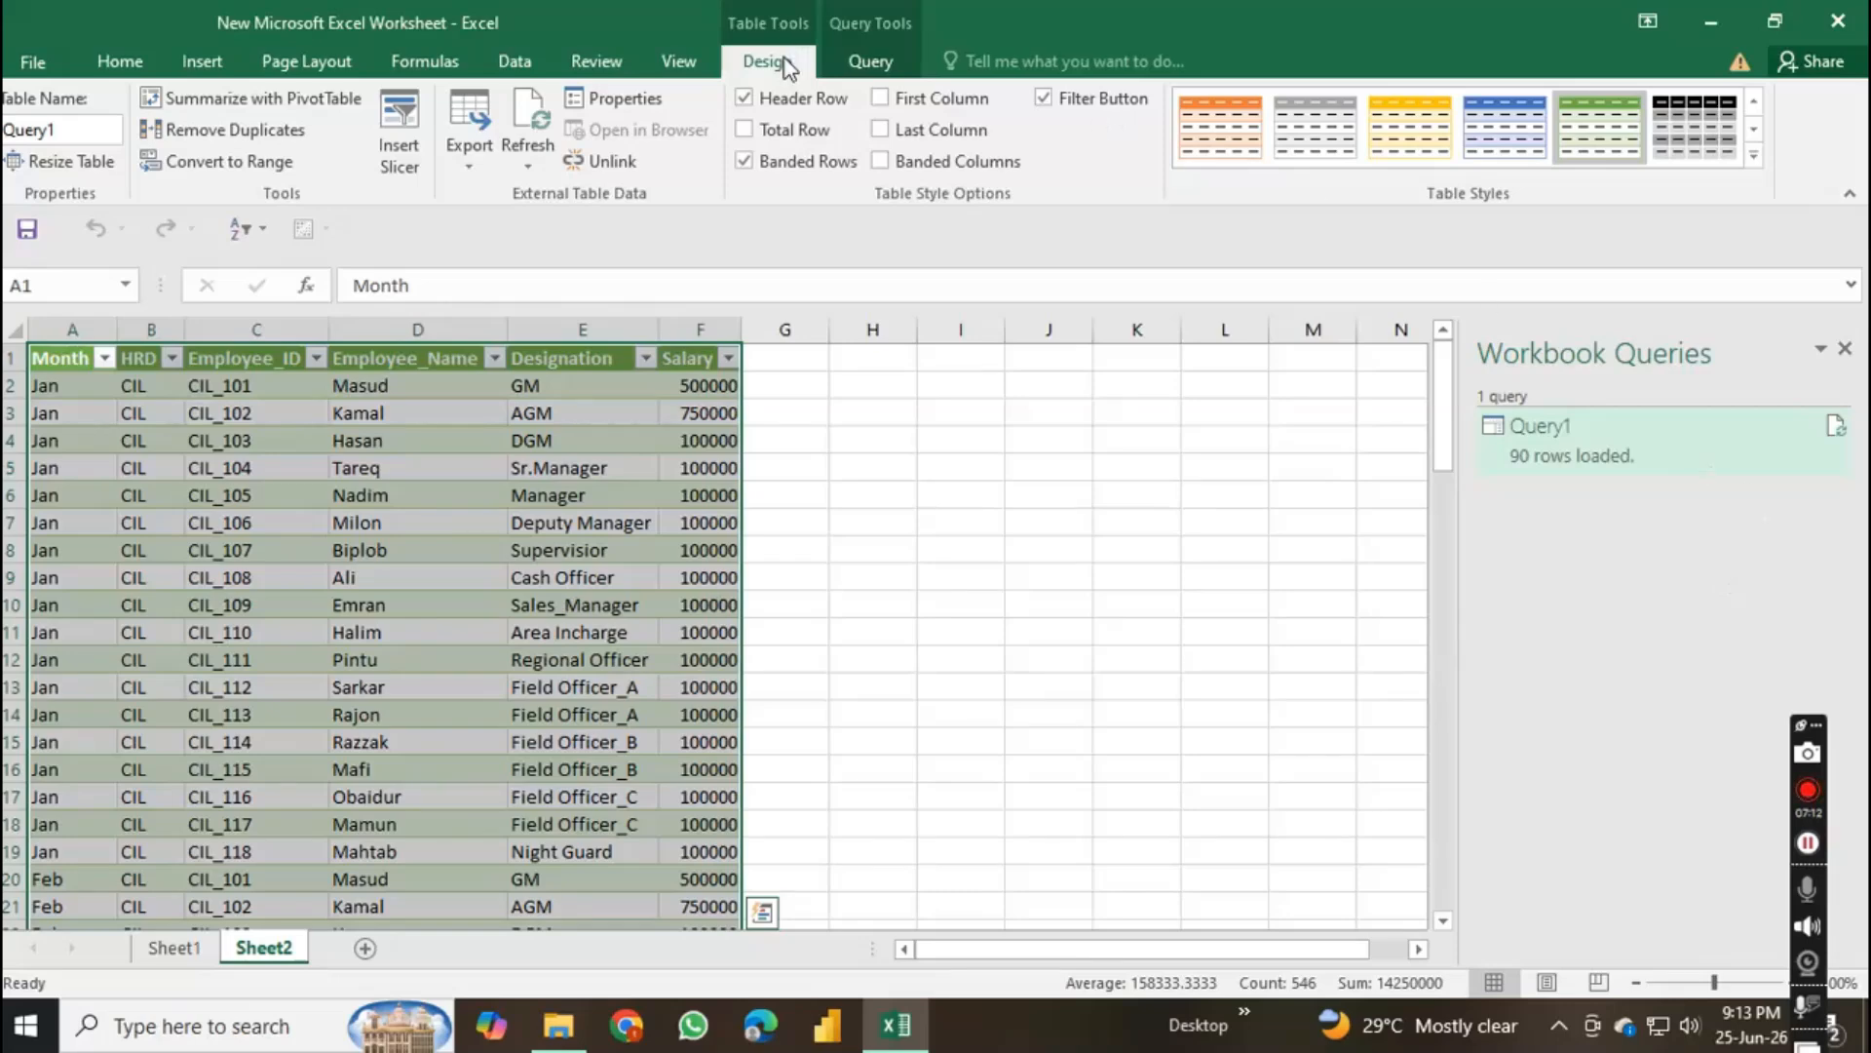
left_click(869, 64)
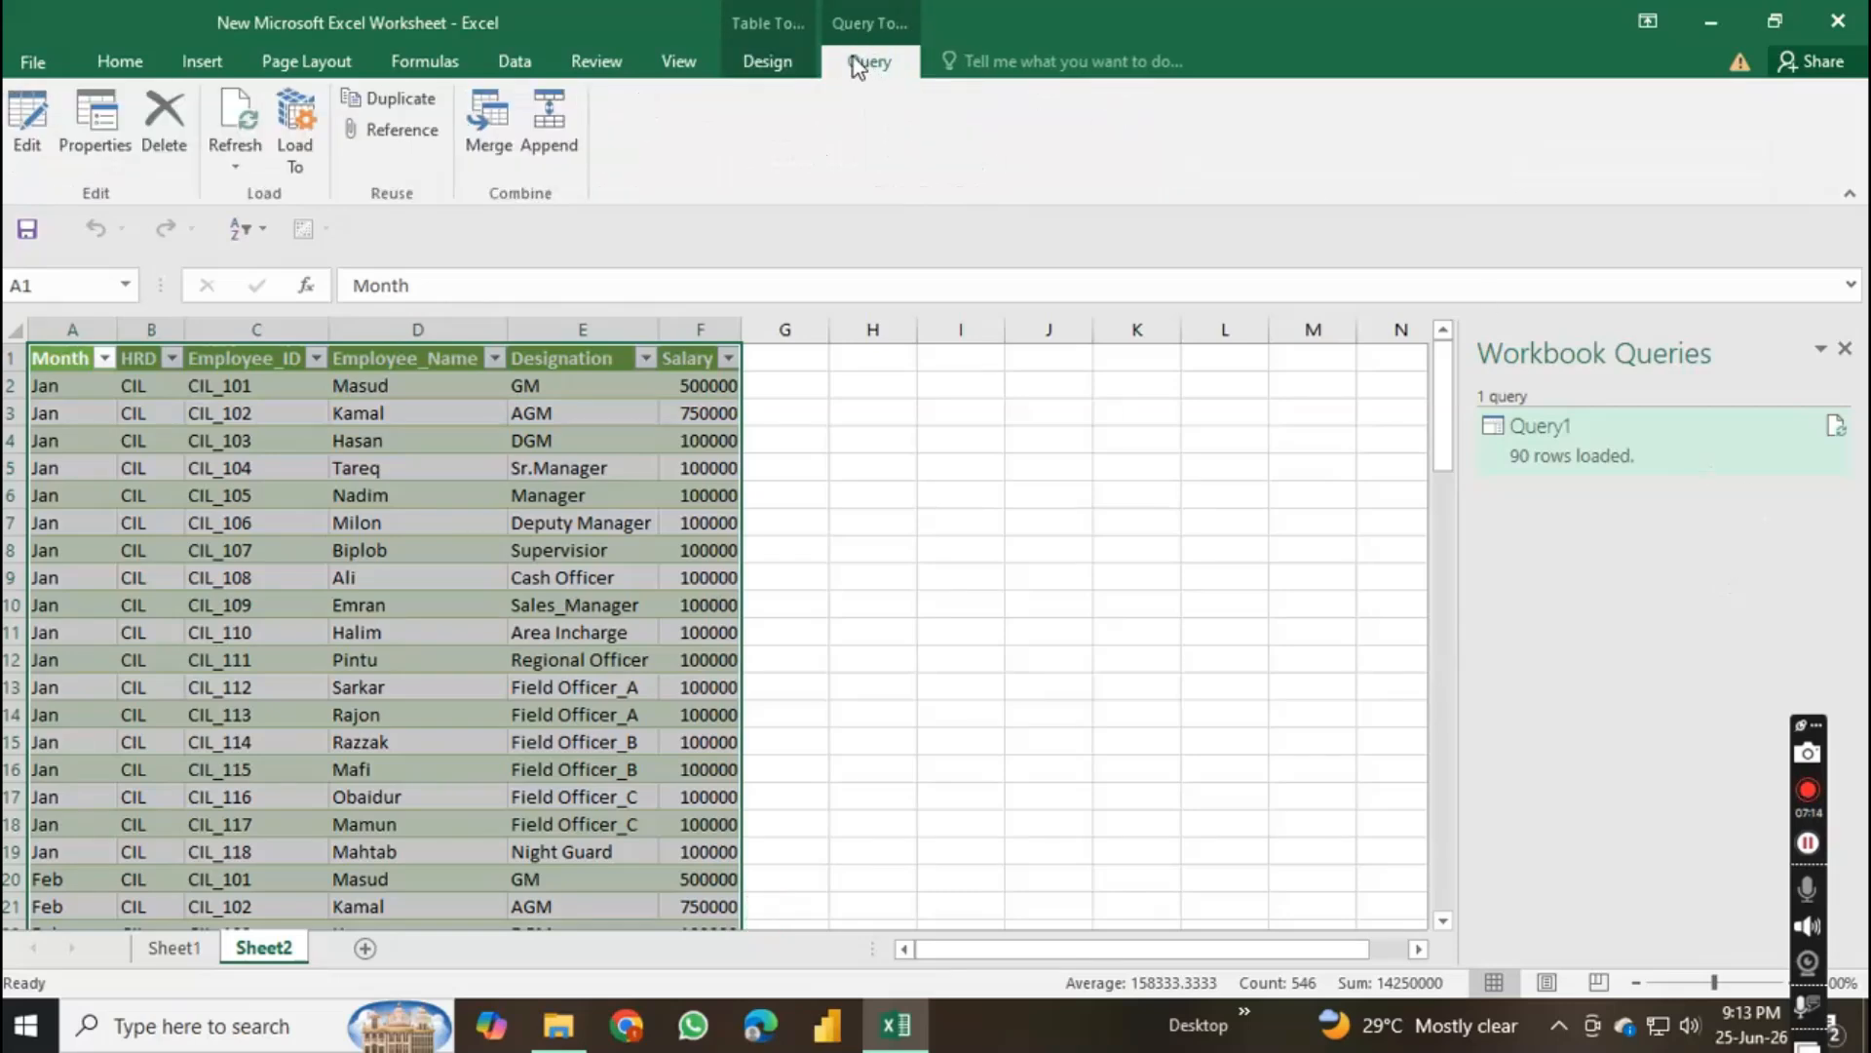
left_click(792, 56)
left_click(674, 64)
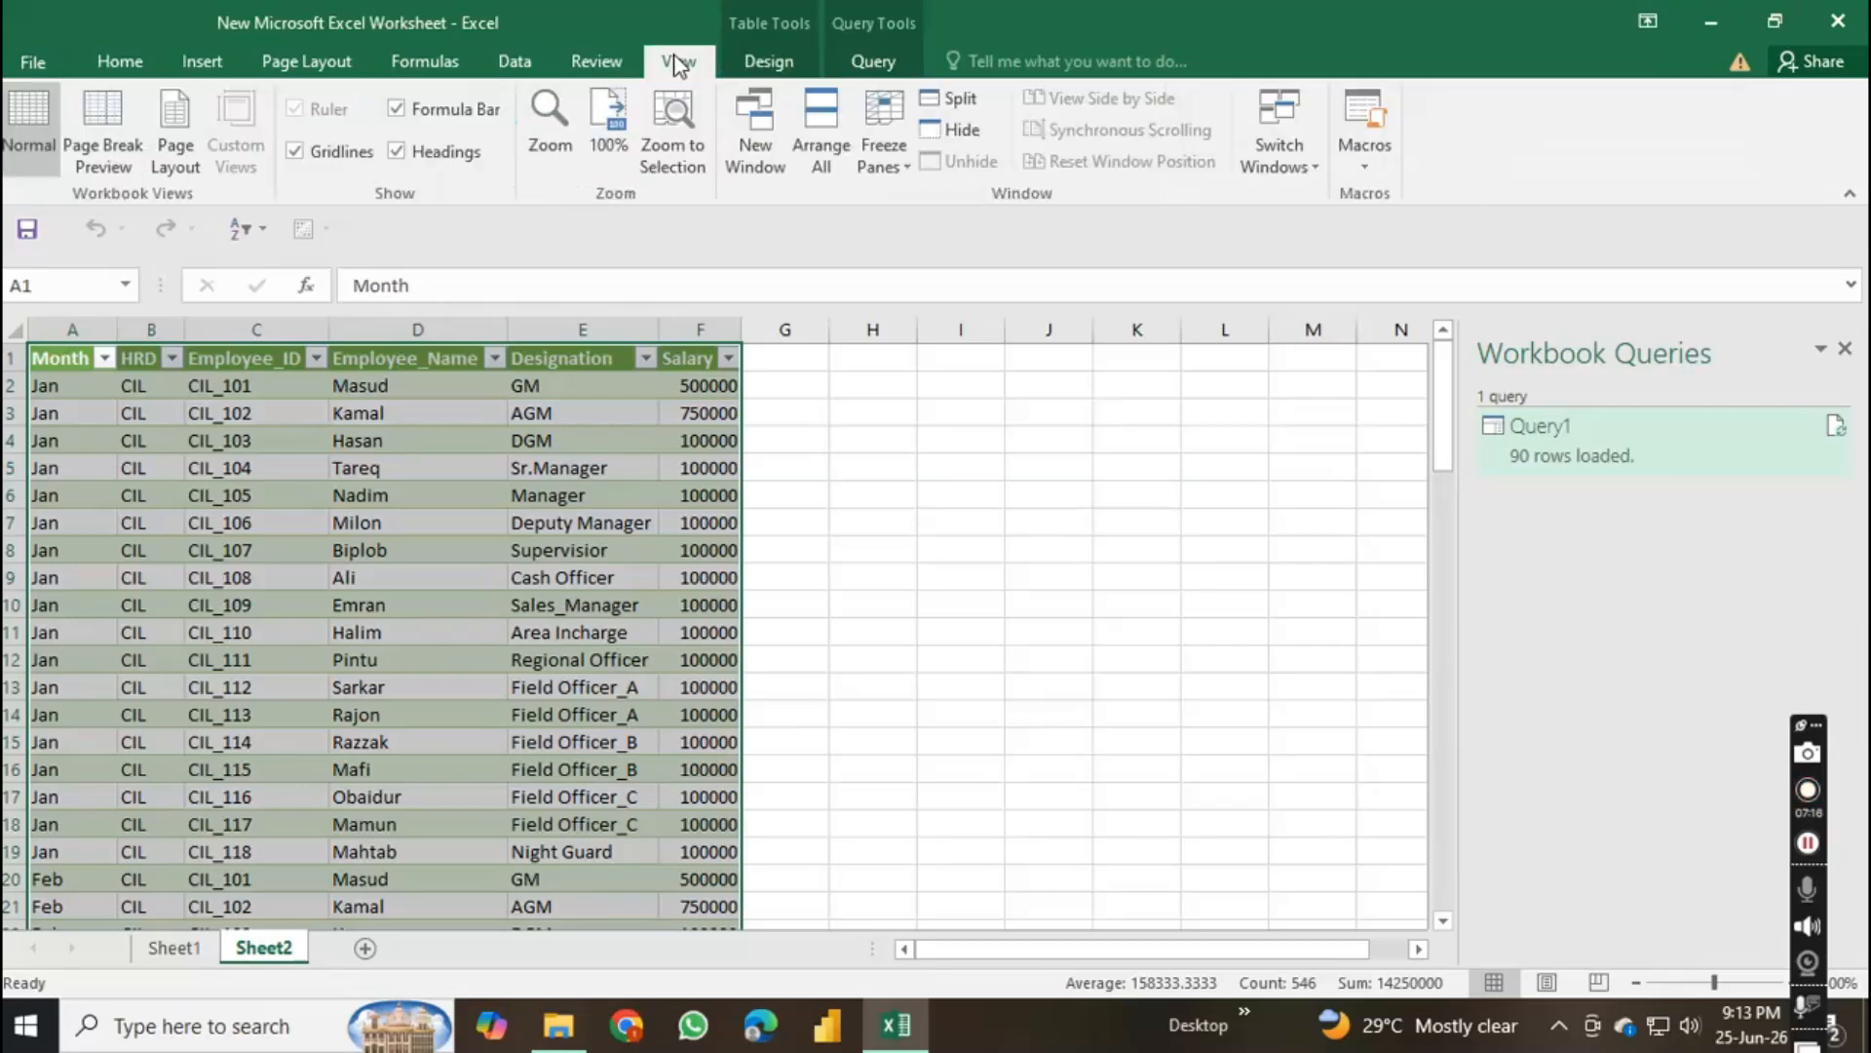
Step: Hide the Workbook Queries pane and deselect the loaded table
left_click(516, 62)
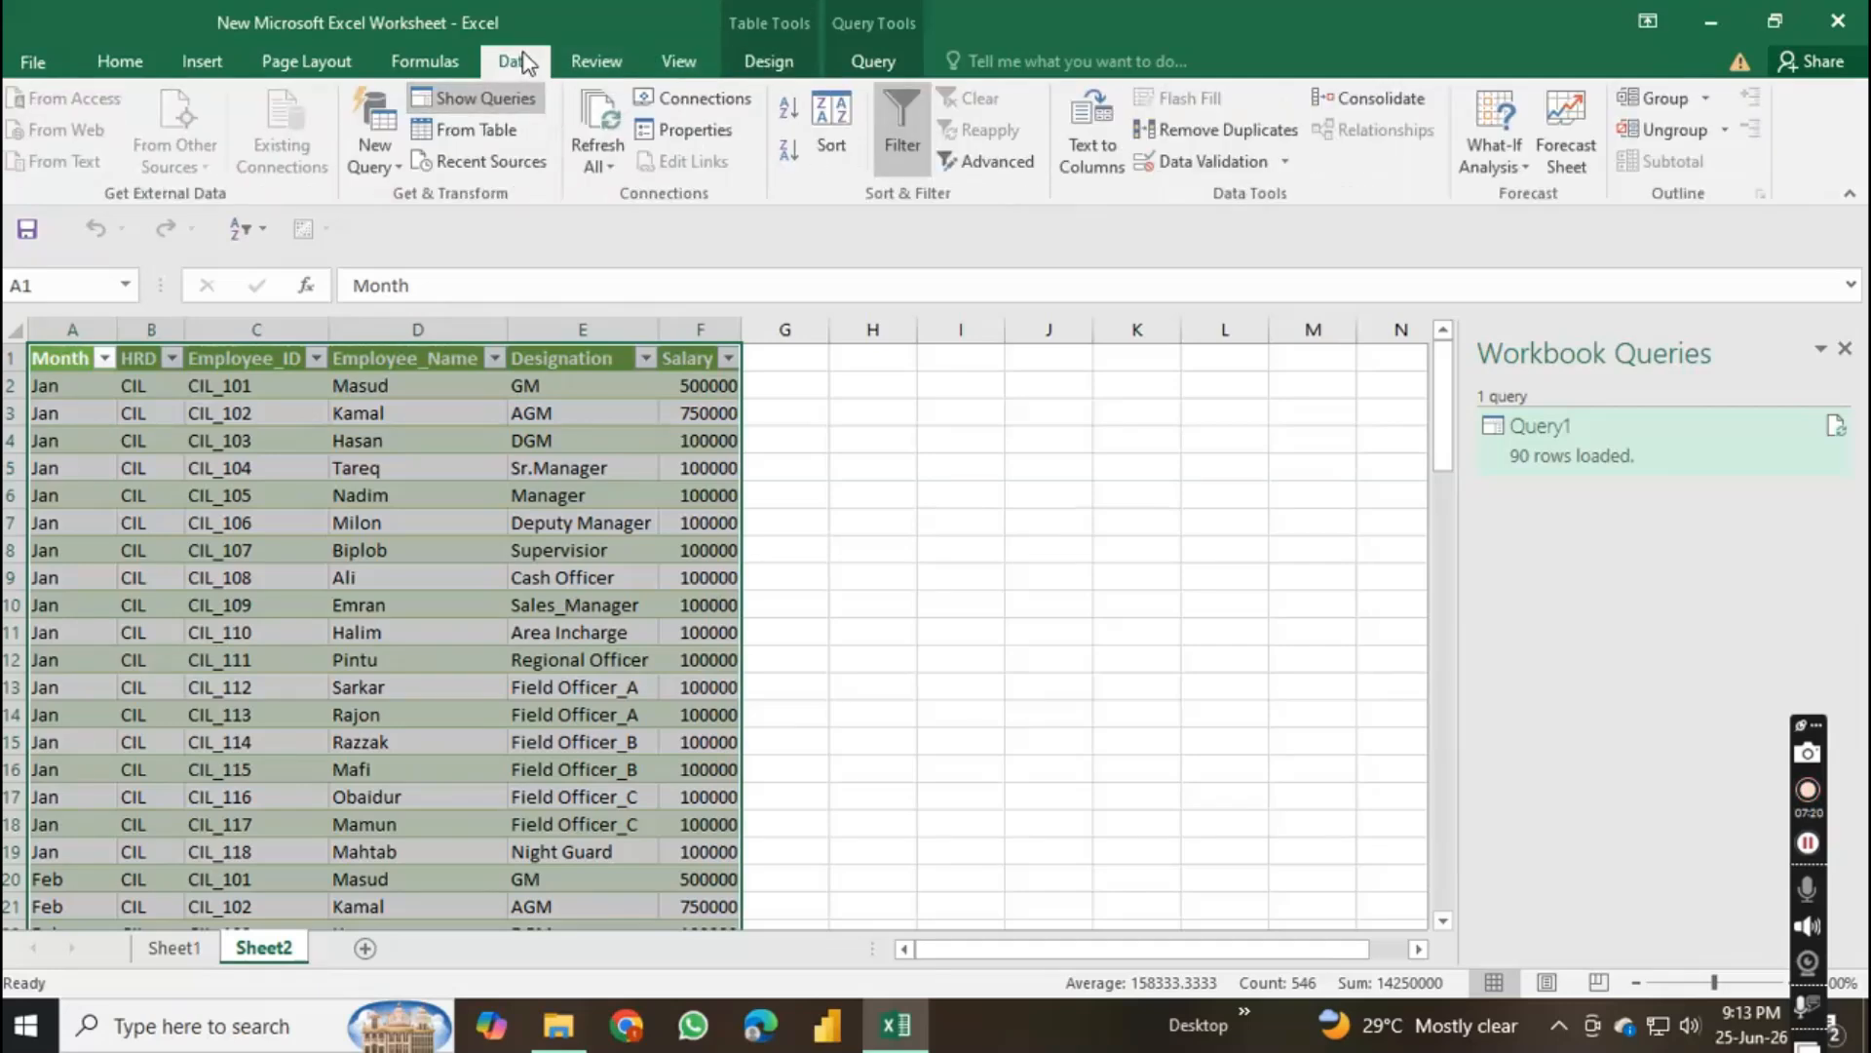
left_click(474, 105)
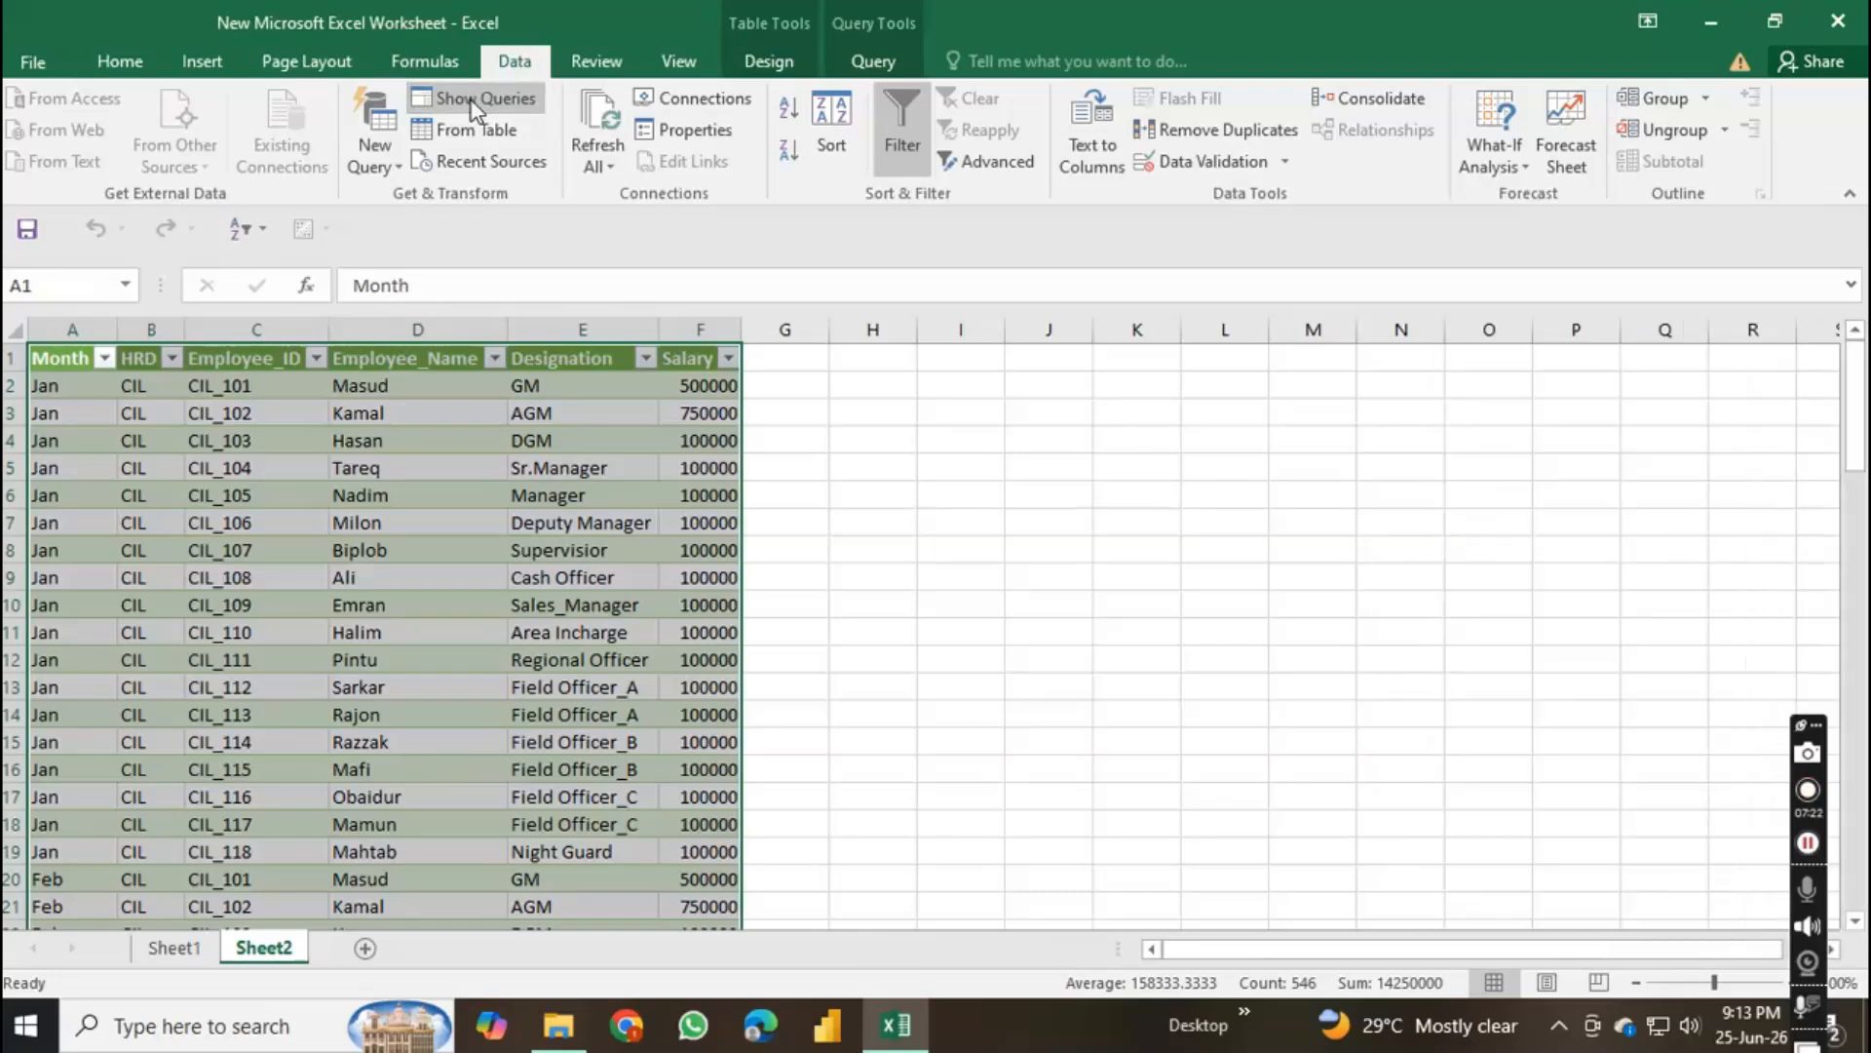
left_click(475, 105)
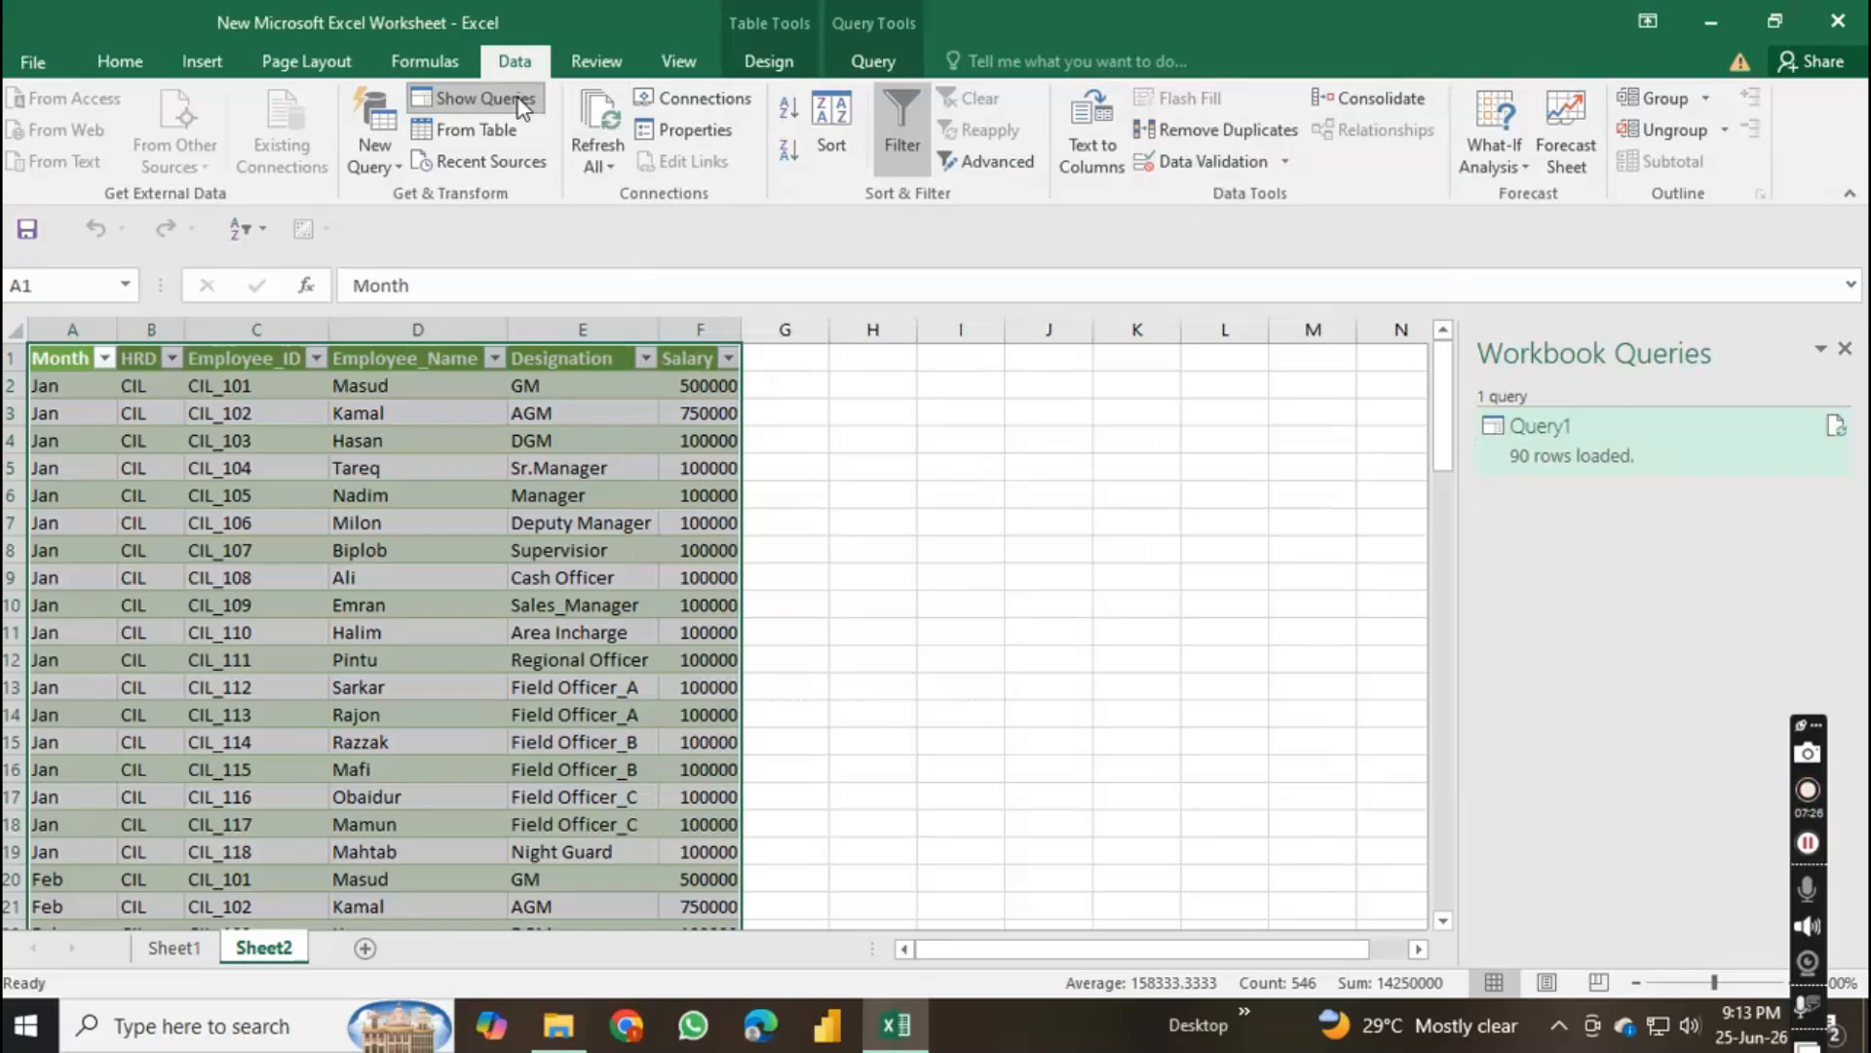
left_click(524, 106)
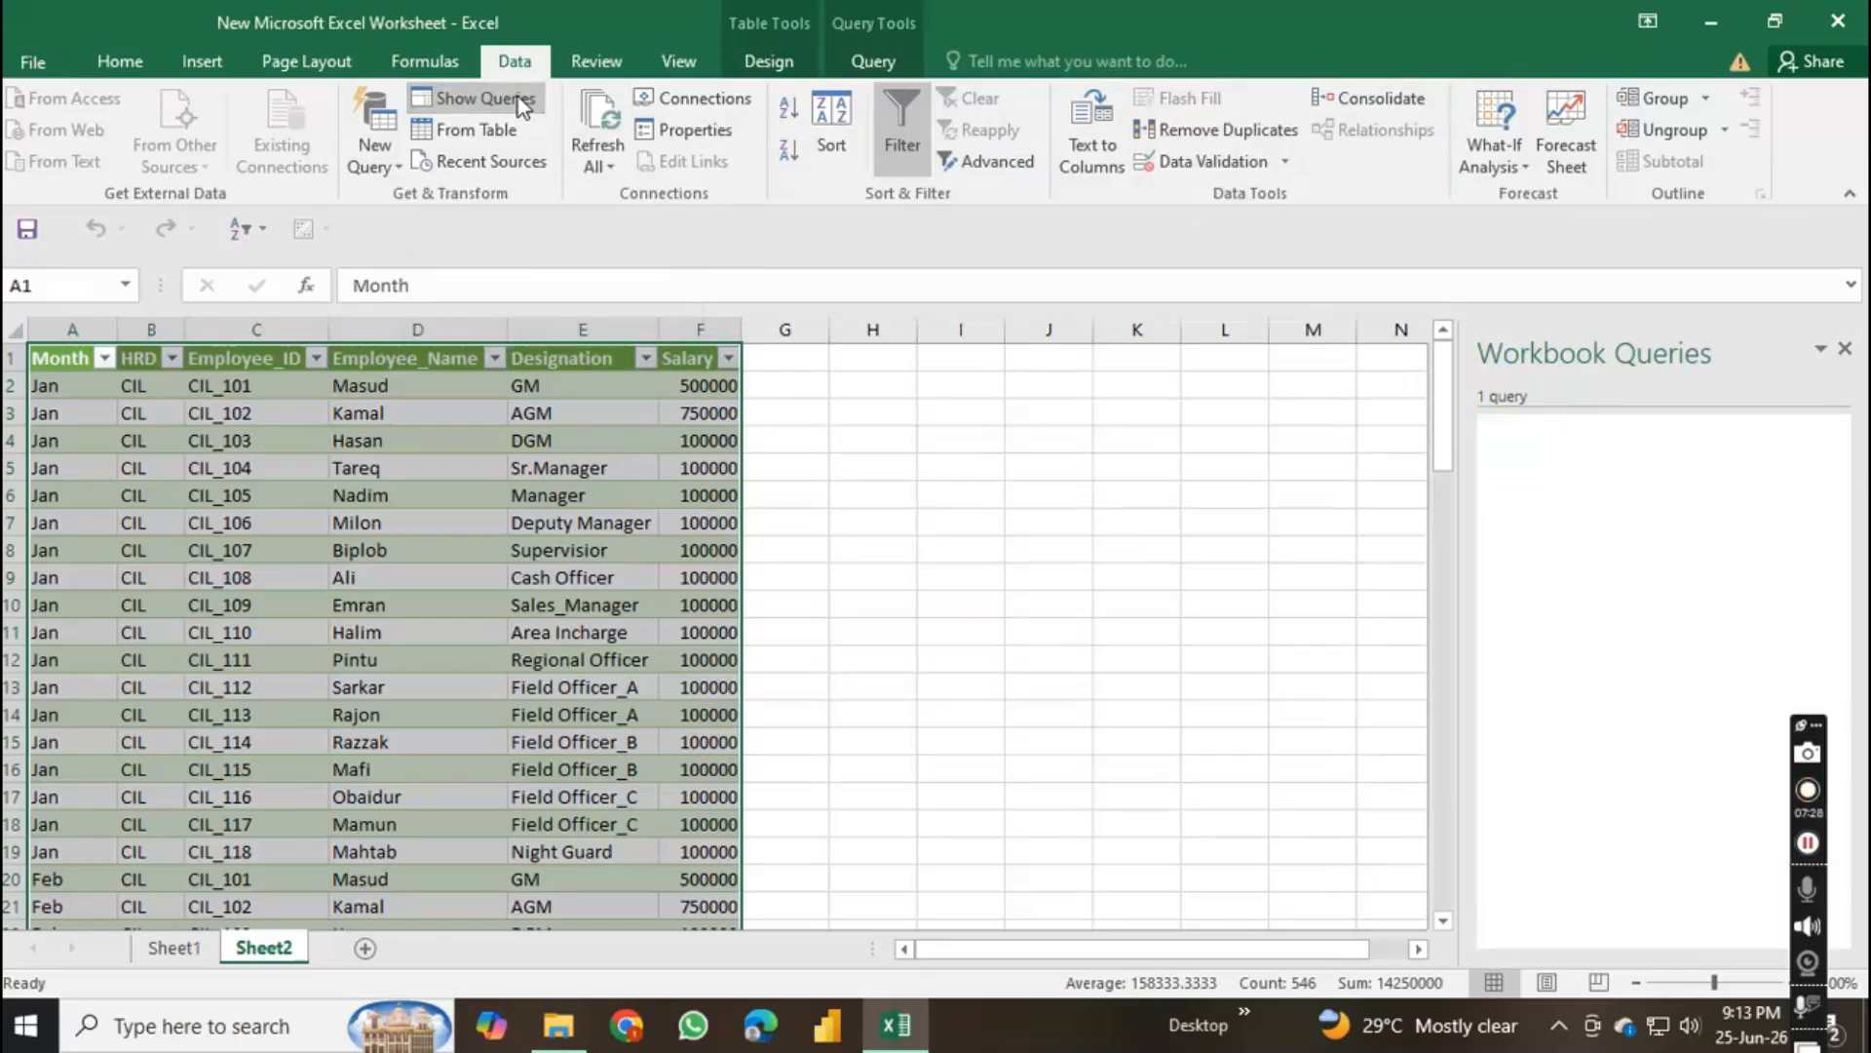
left_click(896, 451)
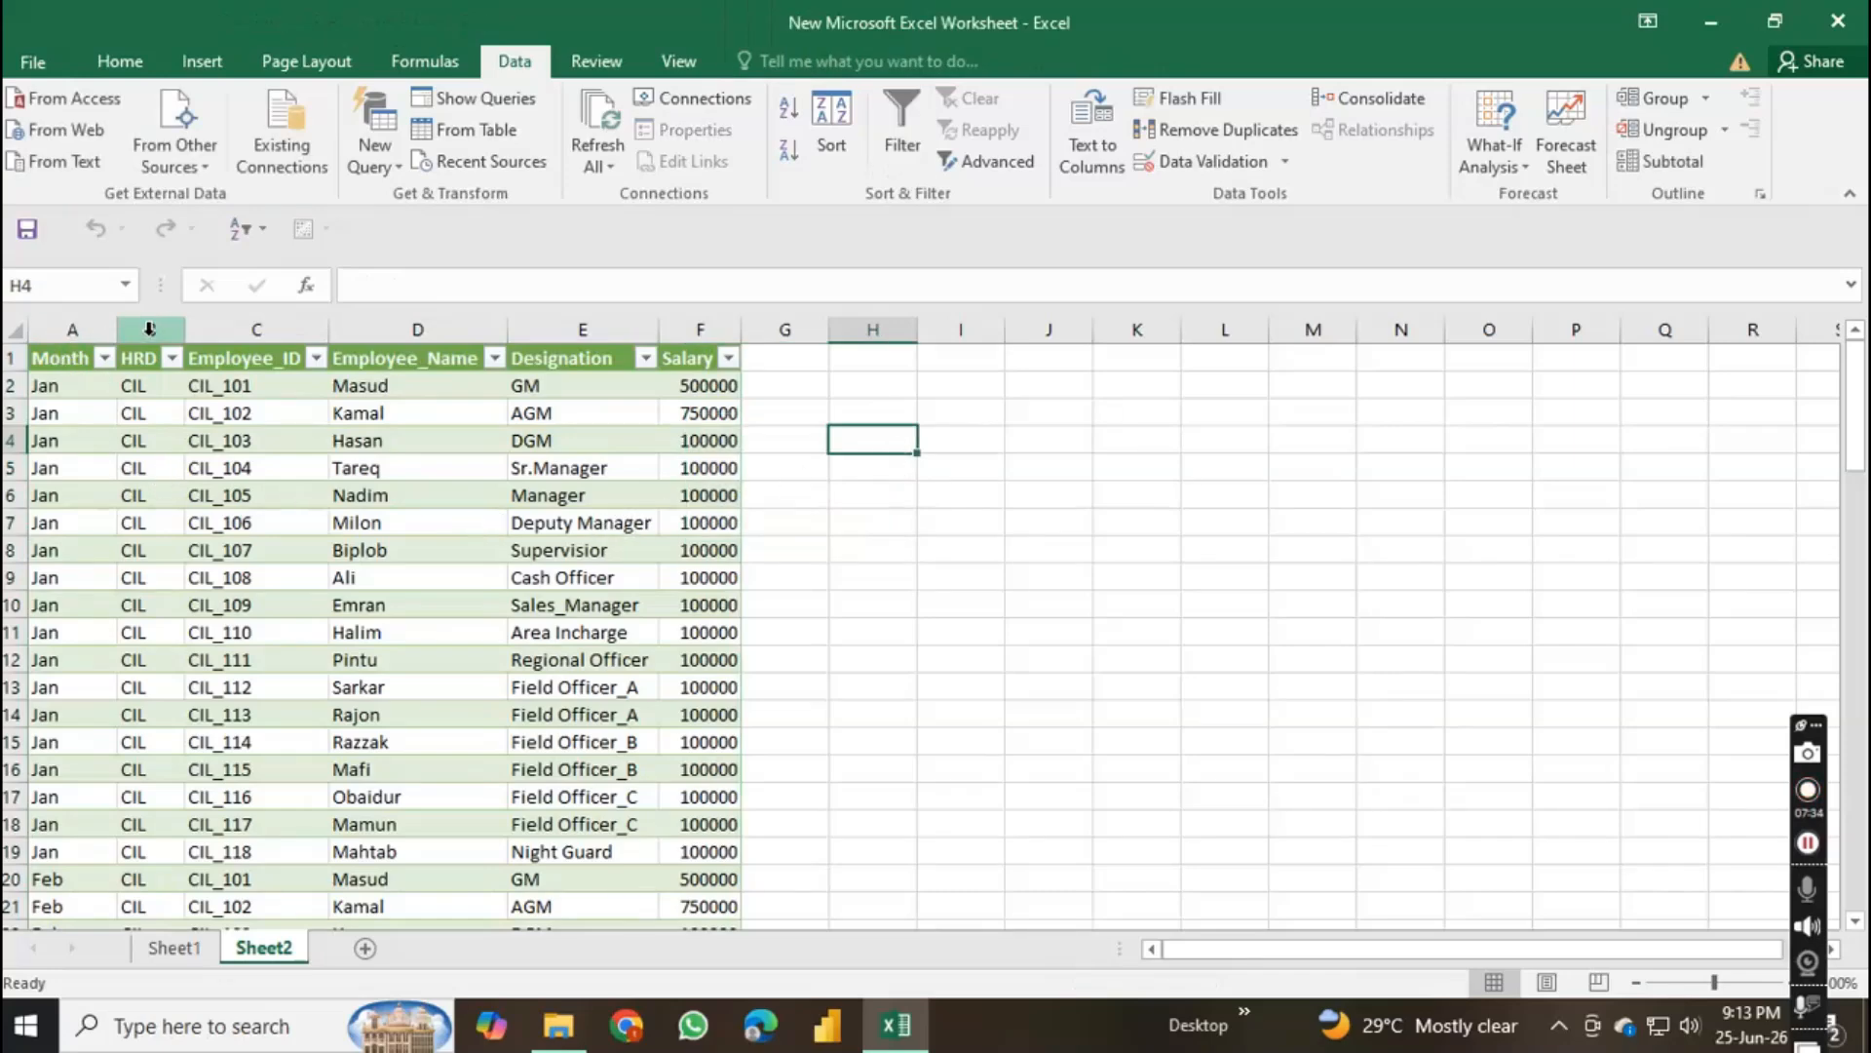
Step: Look through the loaded table's columns and its monthly rows down to the end of the data
left_click(256, 328)
left_click(418, 329)
left_click(537, 331)
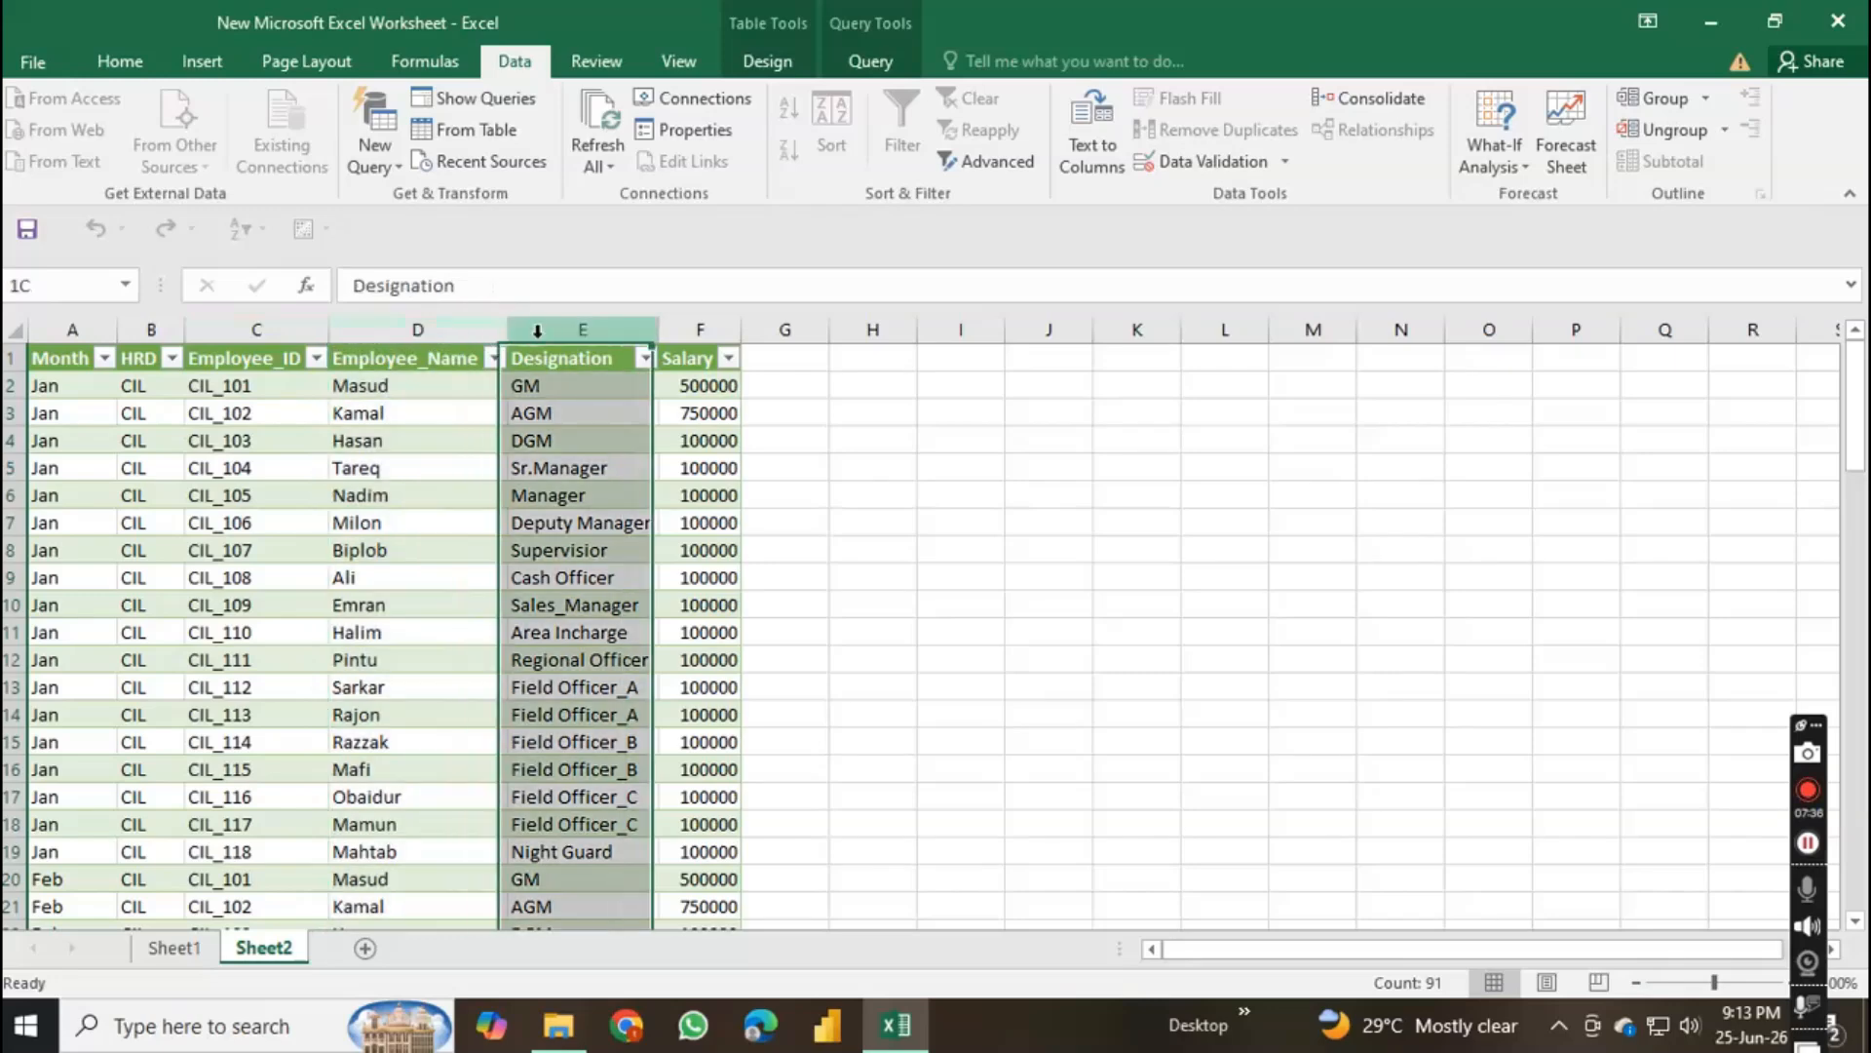
left_click(700, 329)
left_click(887, 570)
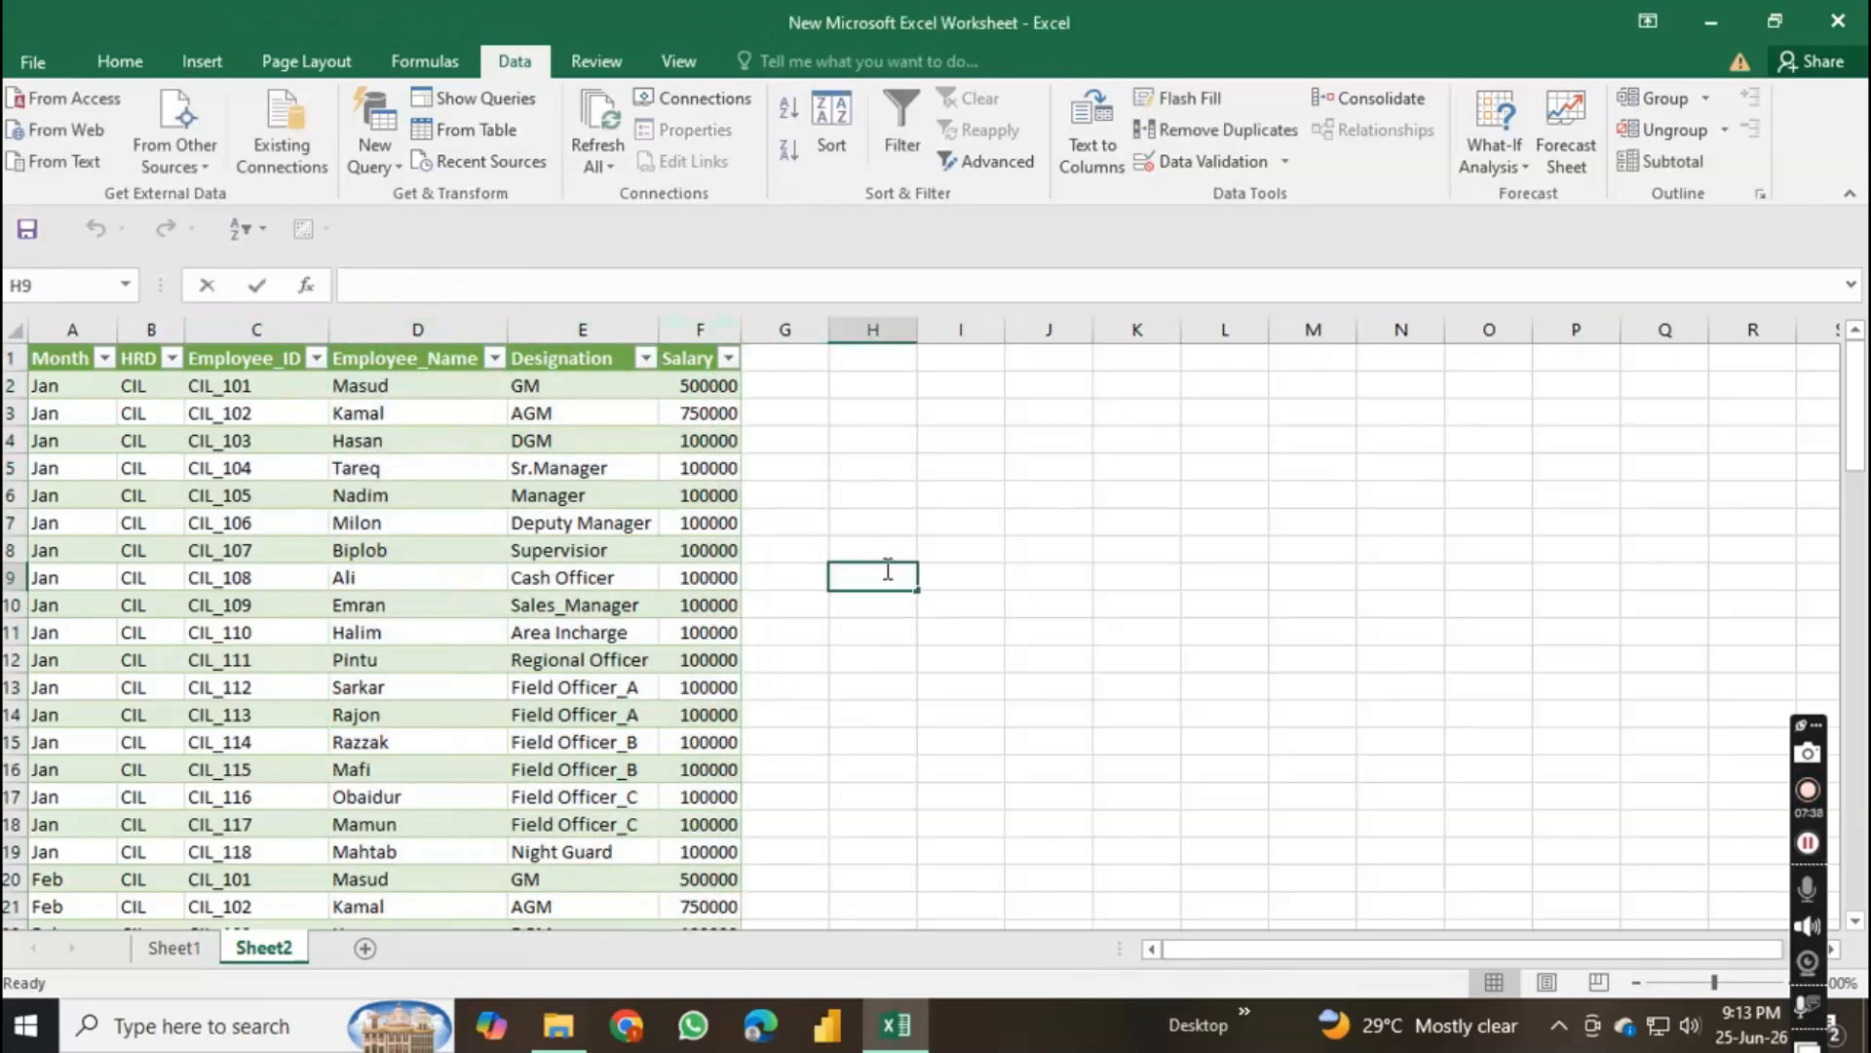
left_click(863, 745)
scroll(864, 745, "down", 4)
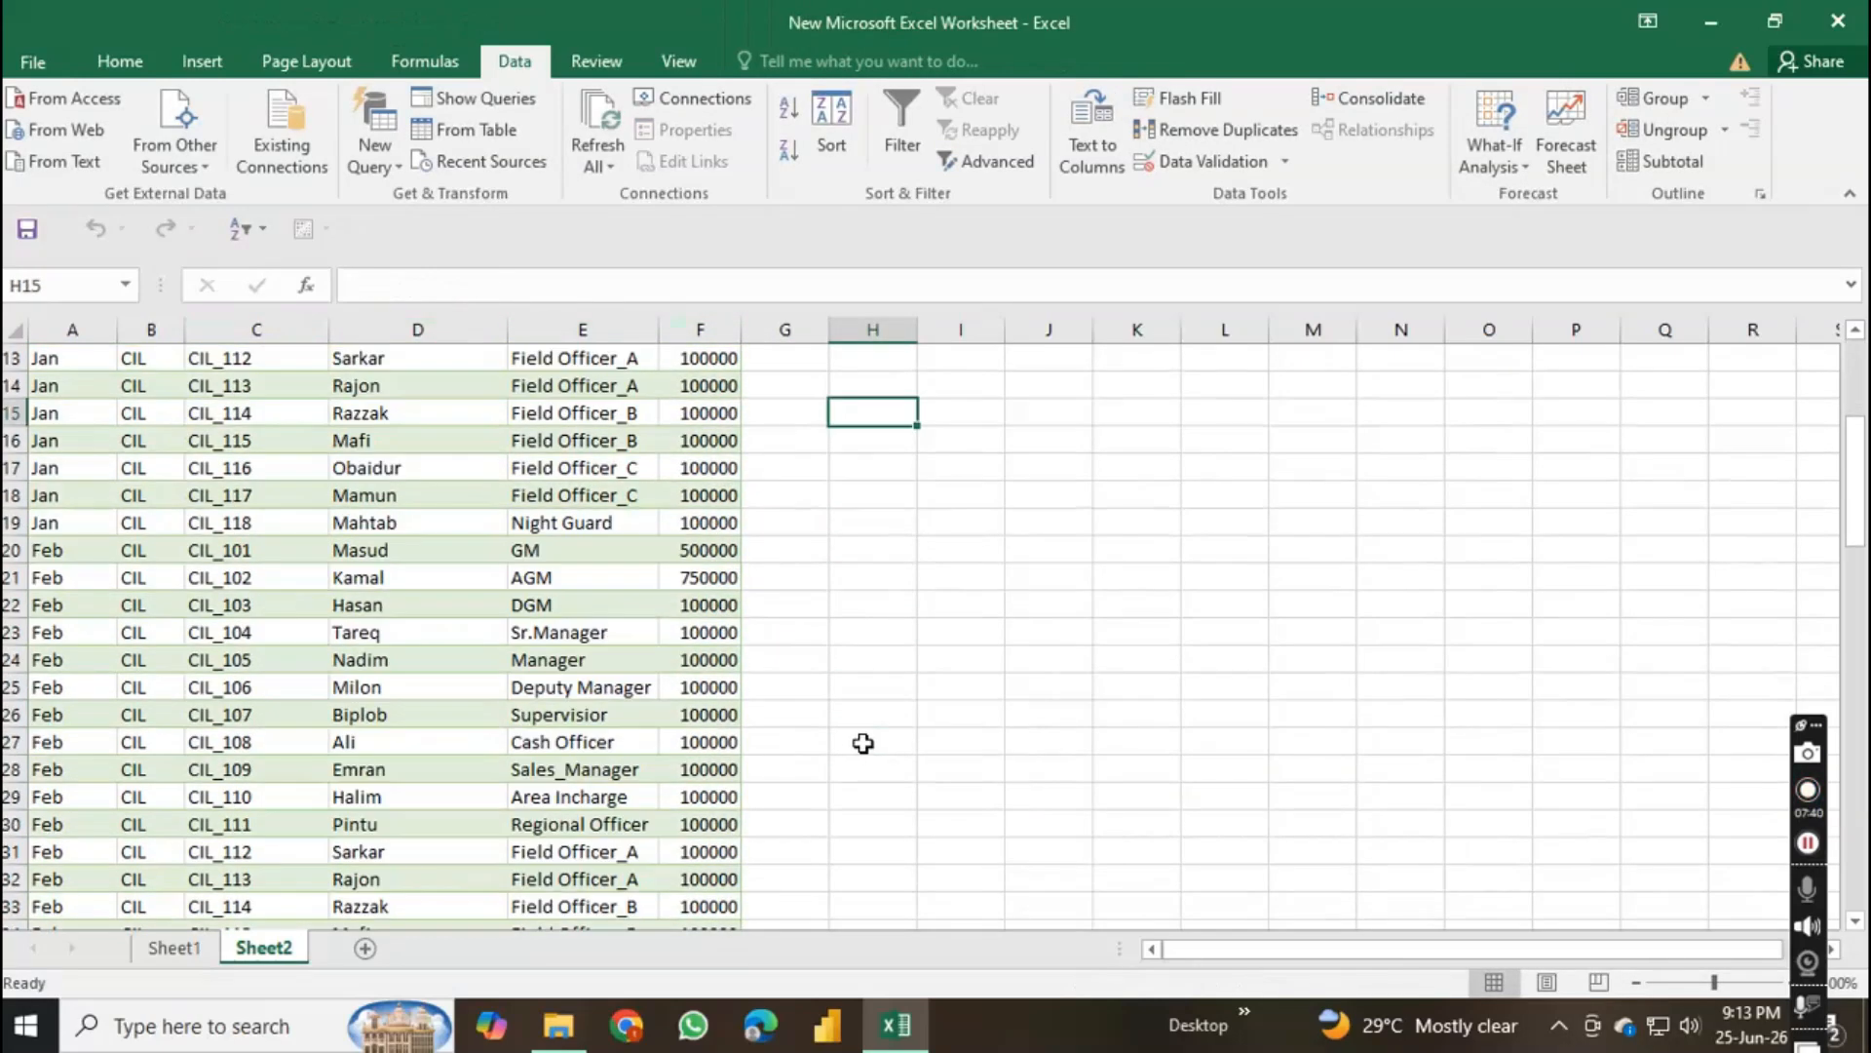
scroll(864, 744, "down", 12)
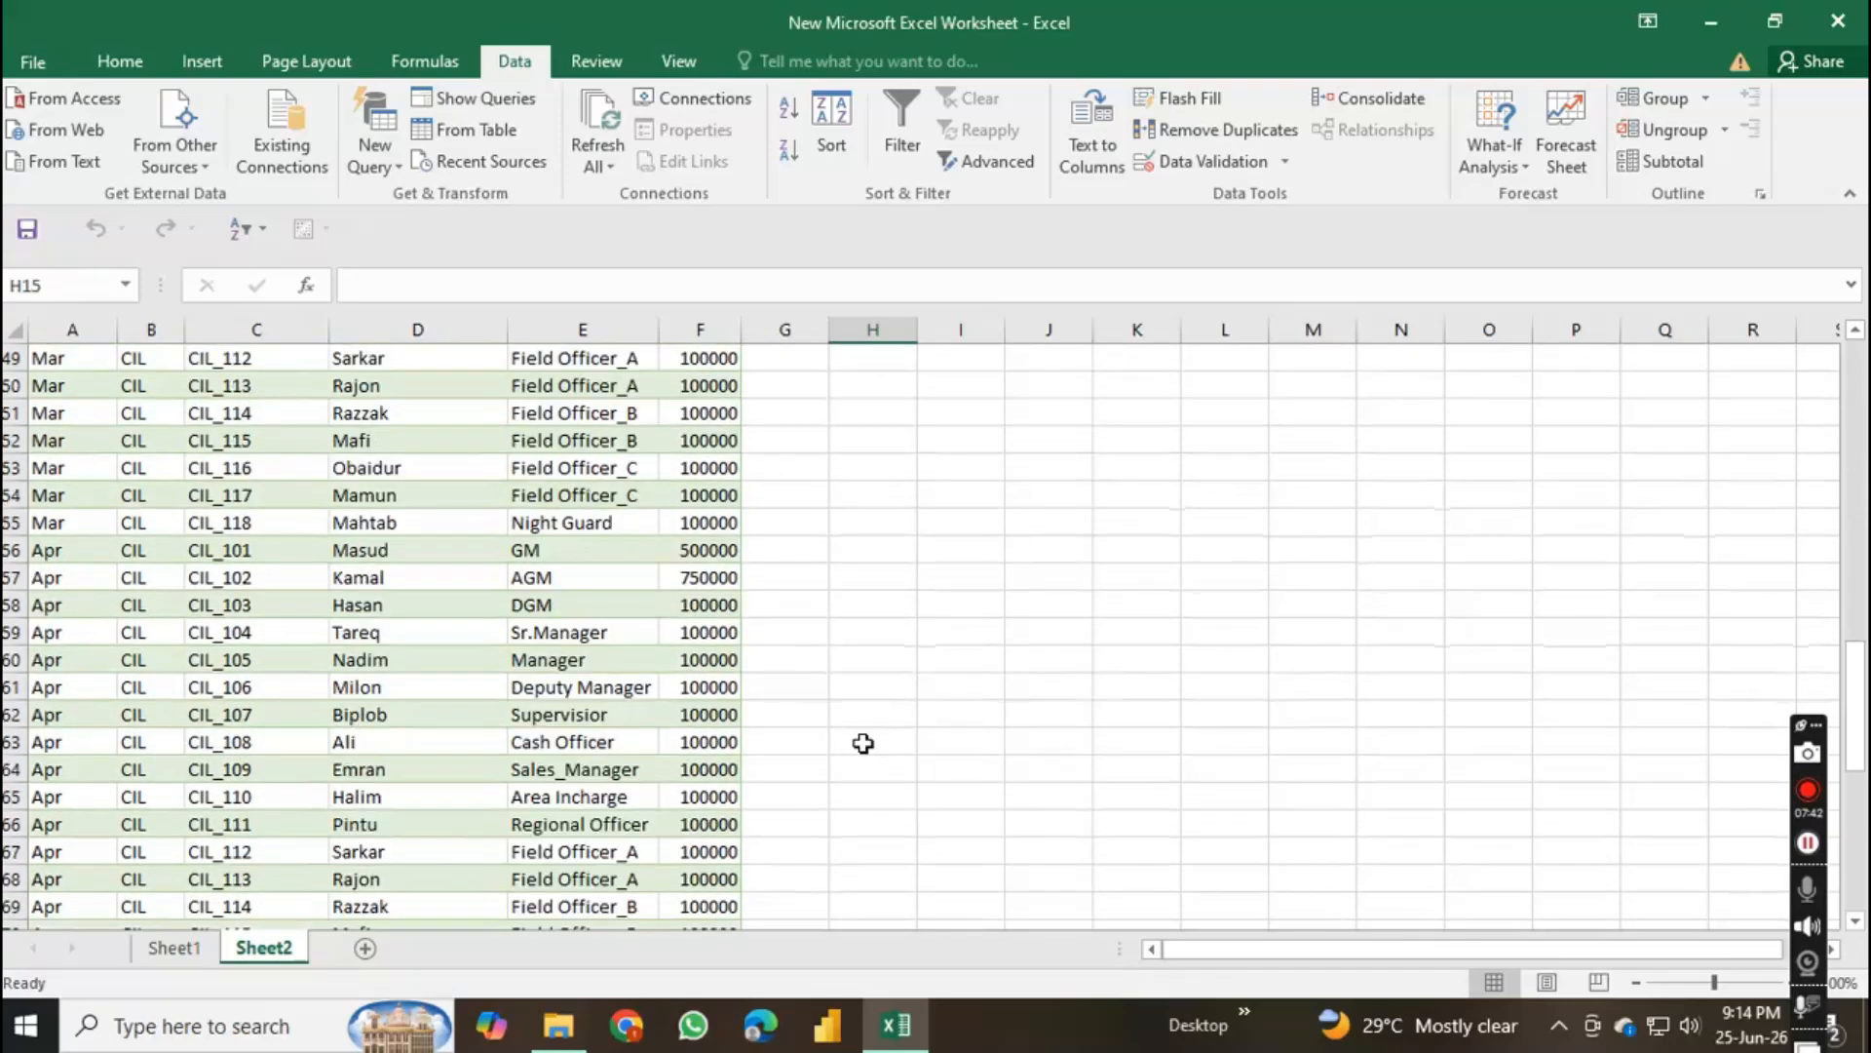
scroll(863, 743, "down", 9)
scroll(864, 743, "up", 5)
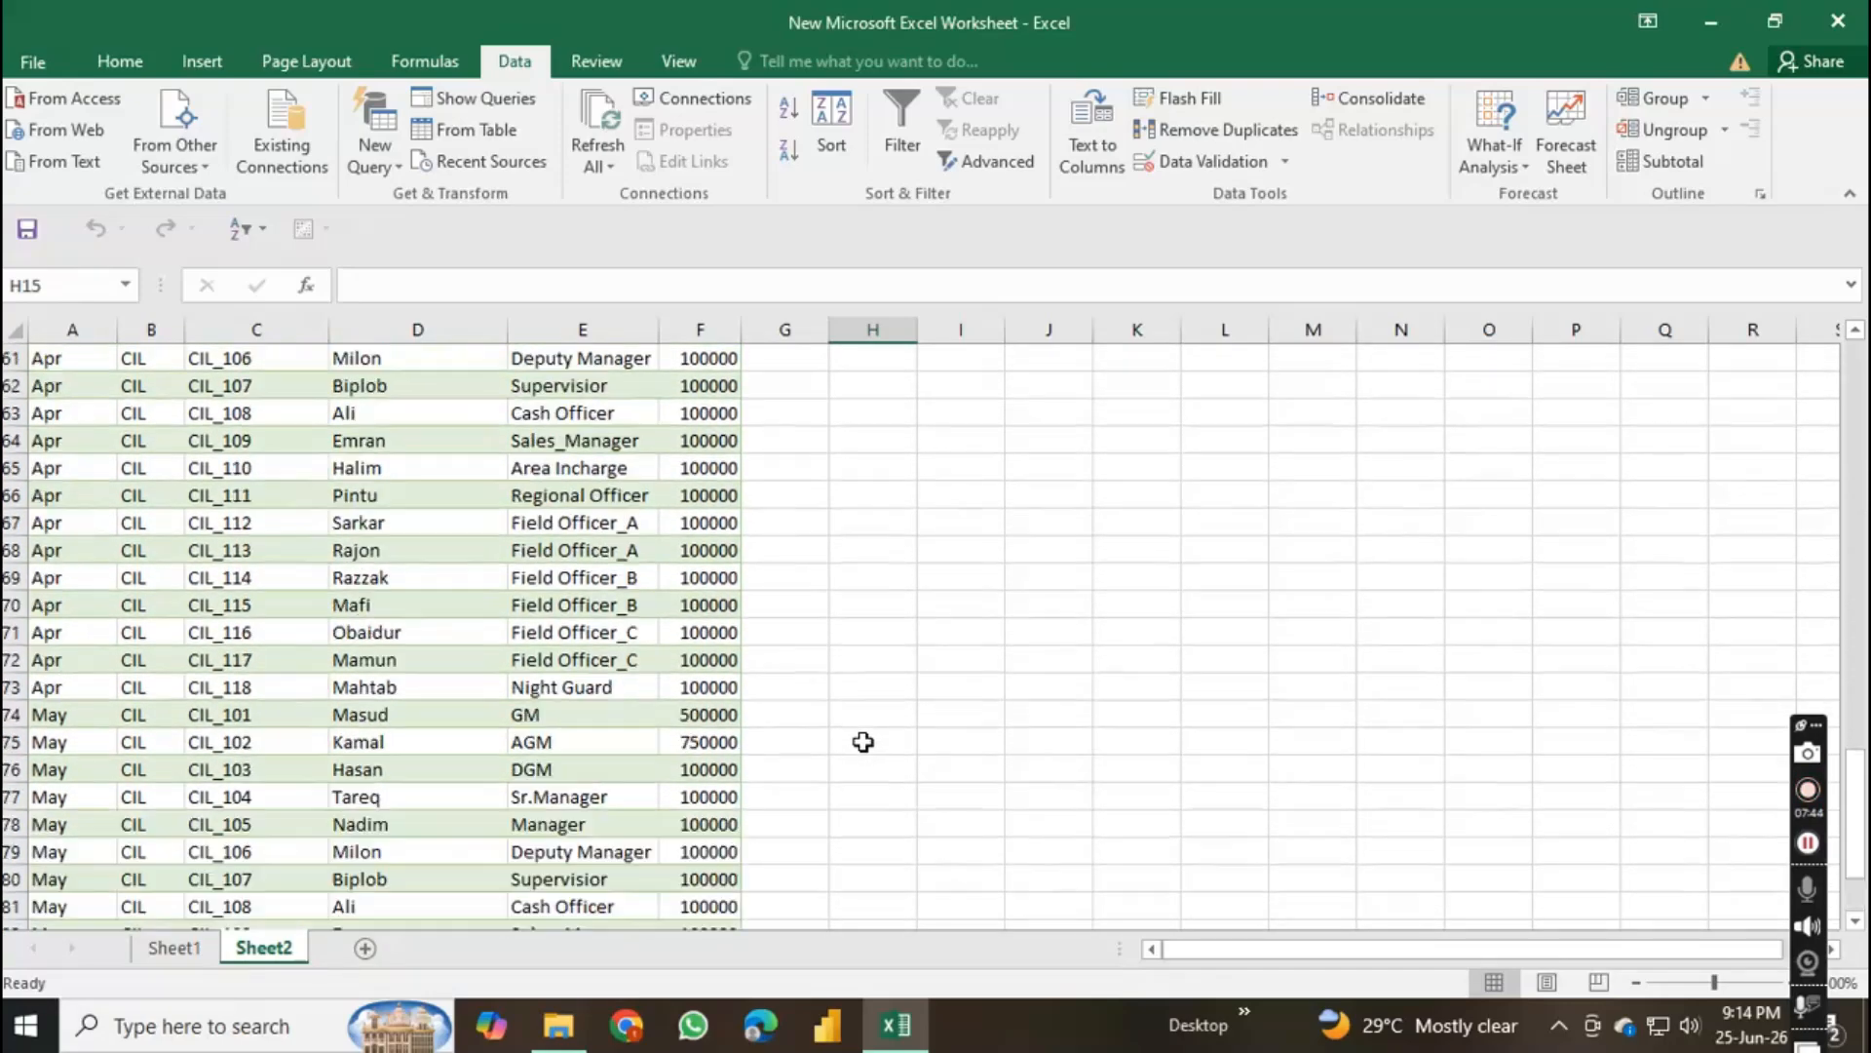
scroll(864, 743, "up", 20)
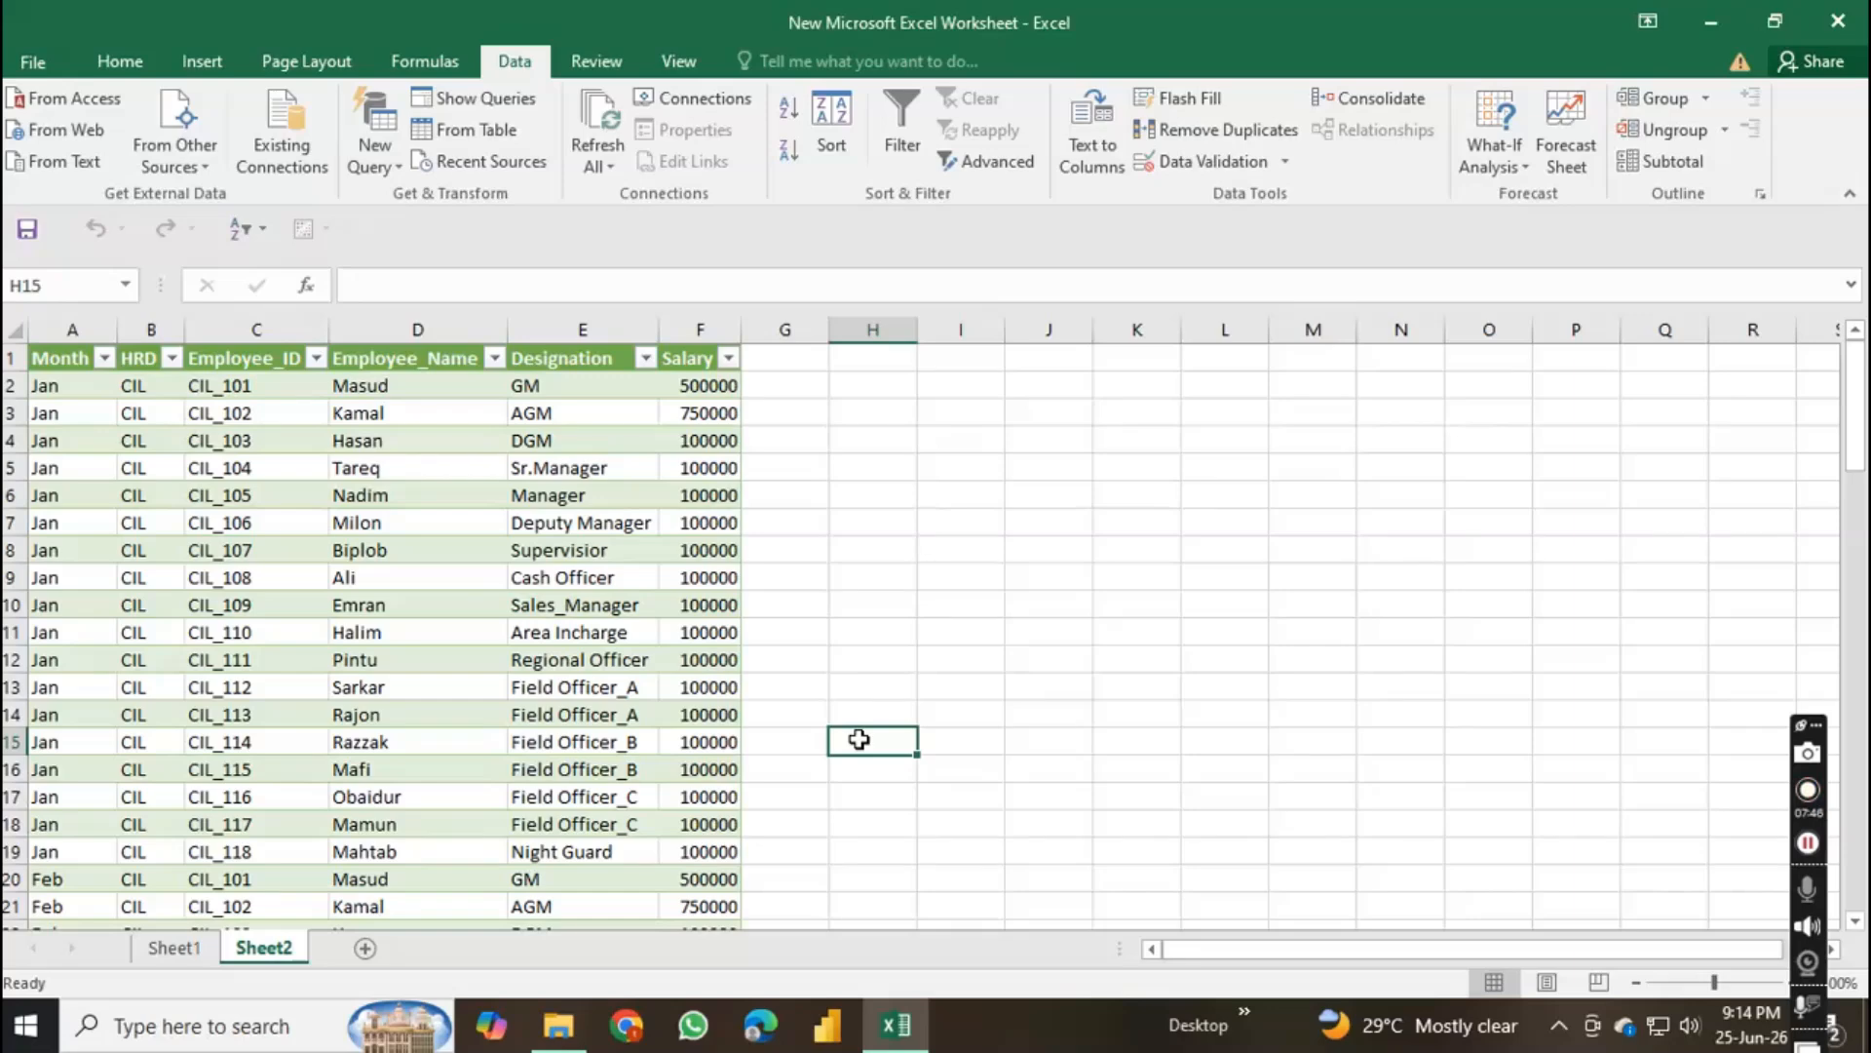
Step: Rename the Sheet2 worksheet as Combined Sheet -2025
double_click(263, 949)
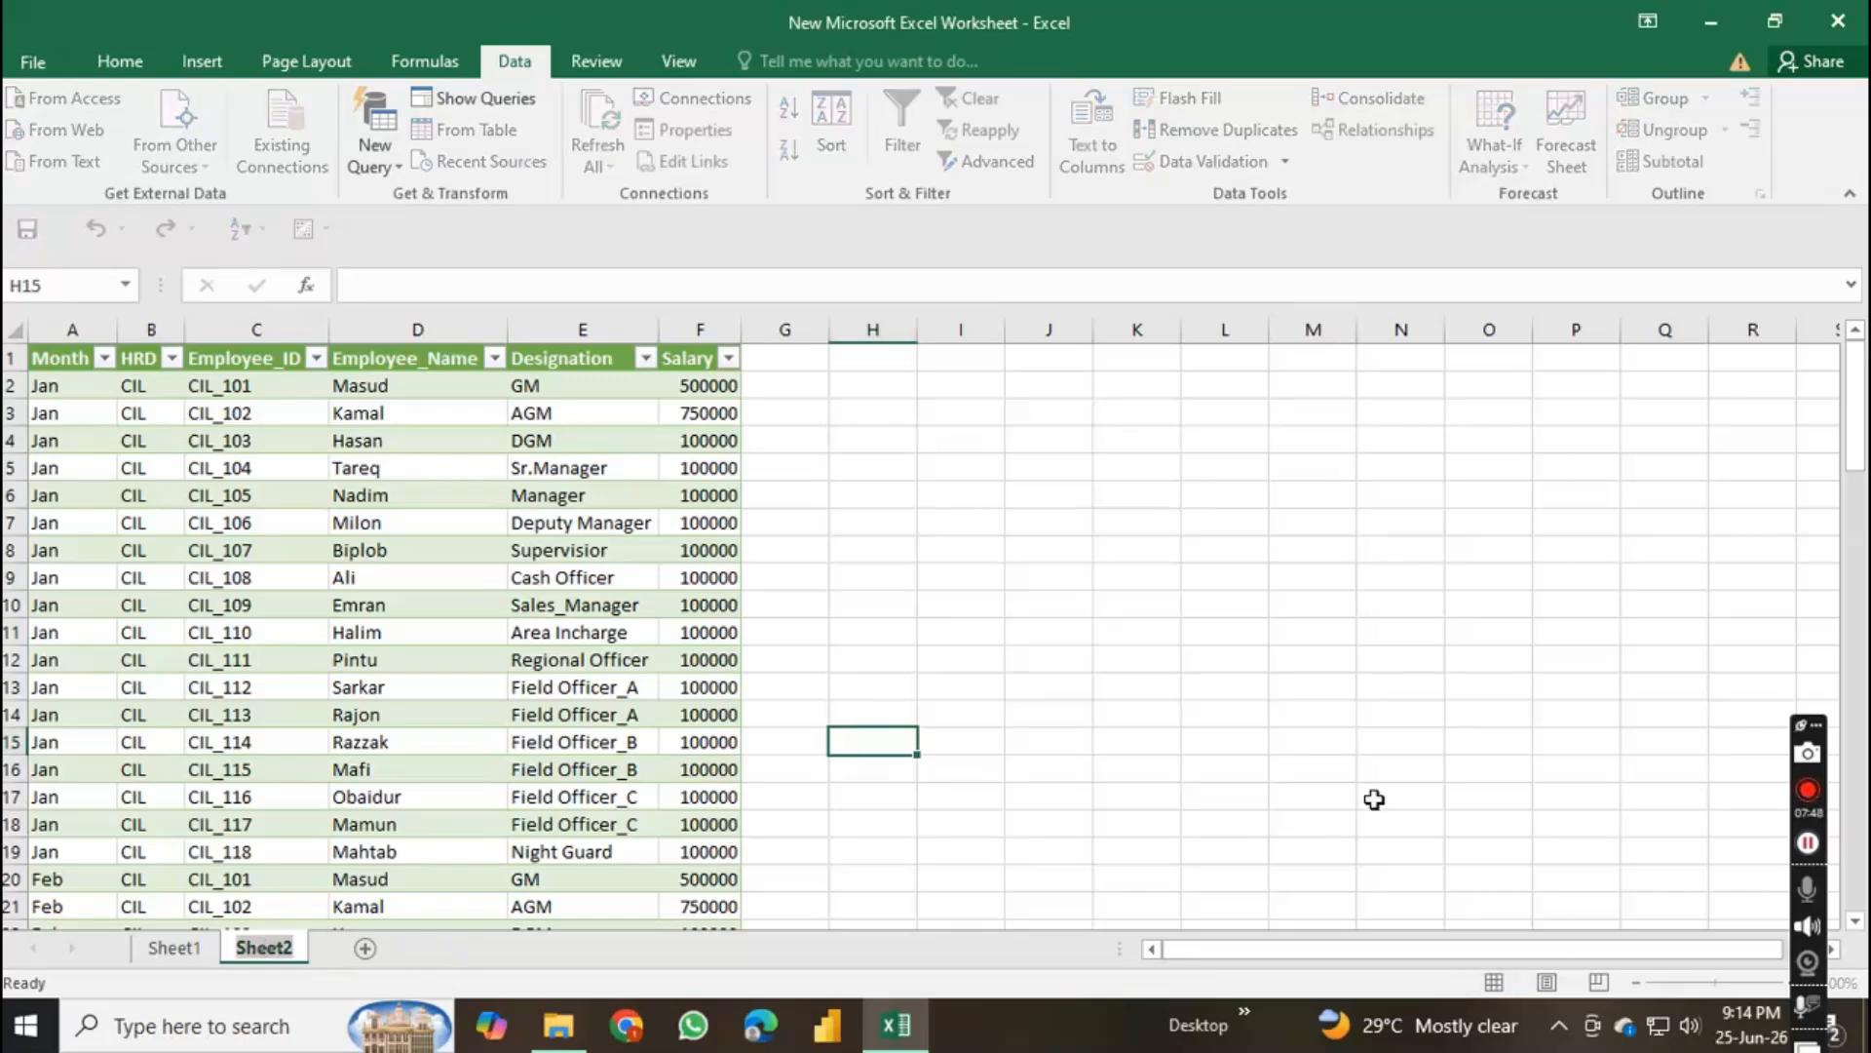
type("Combi")
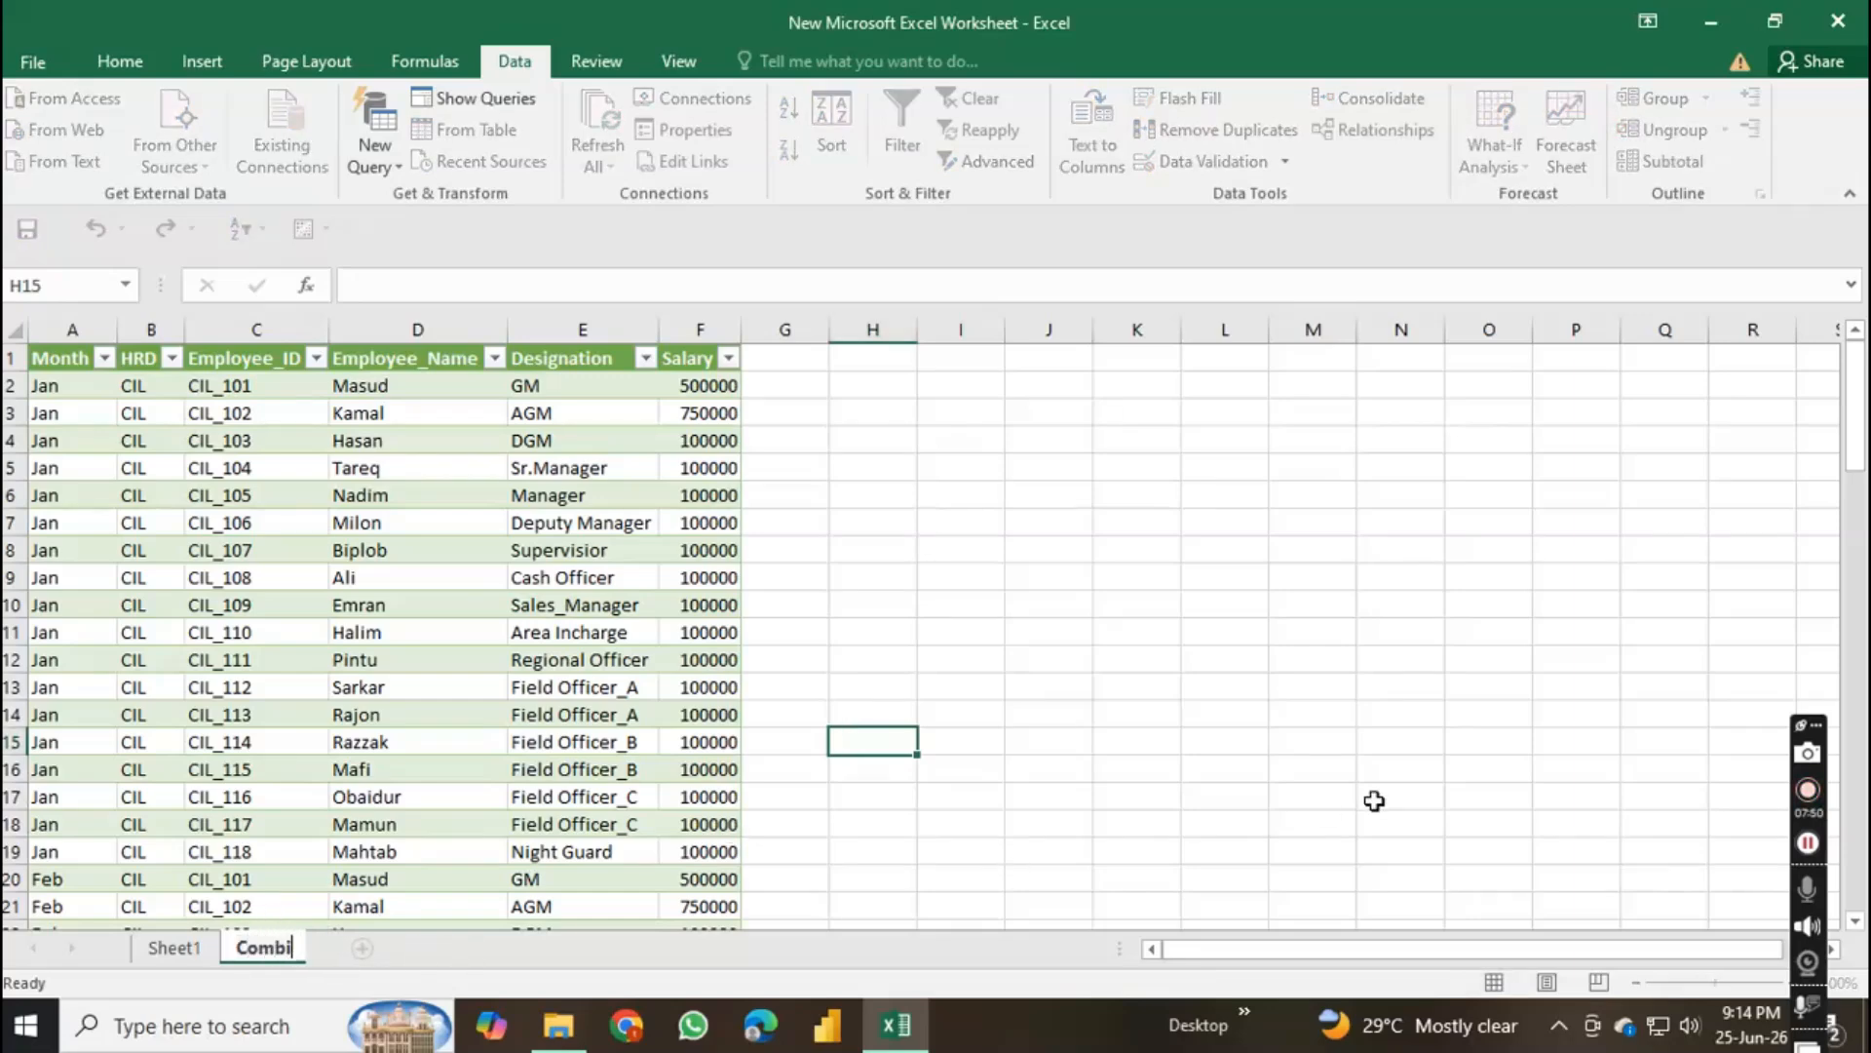
type("ned Sh")
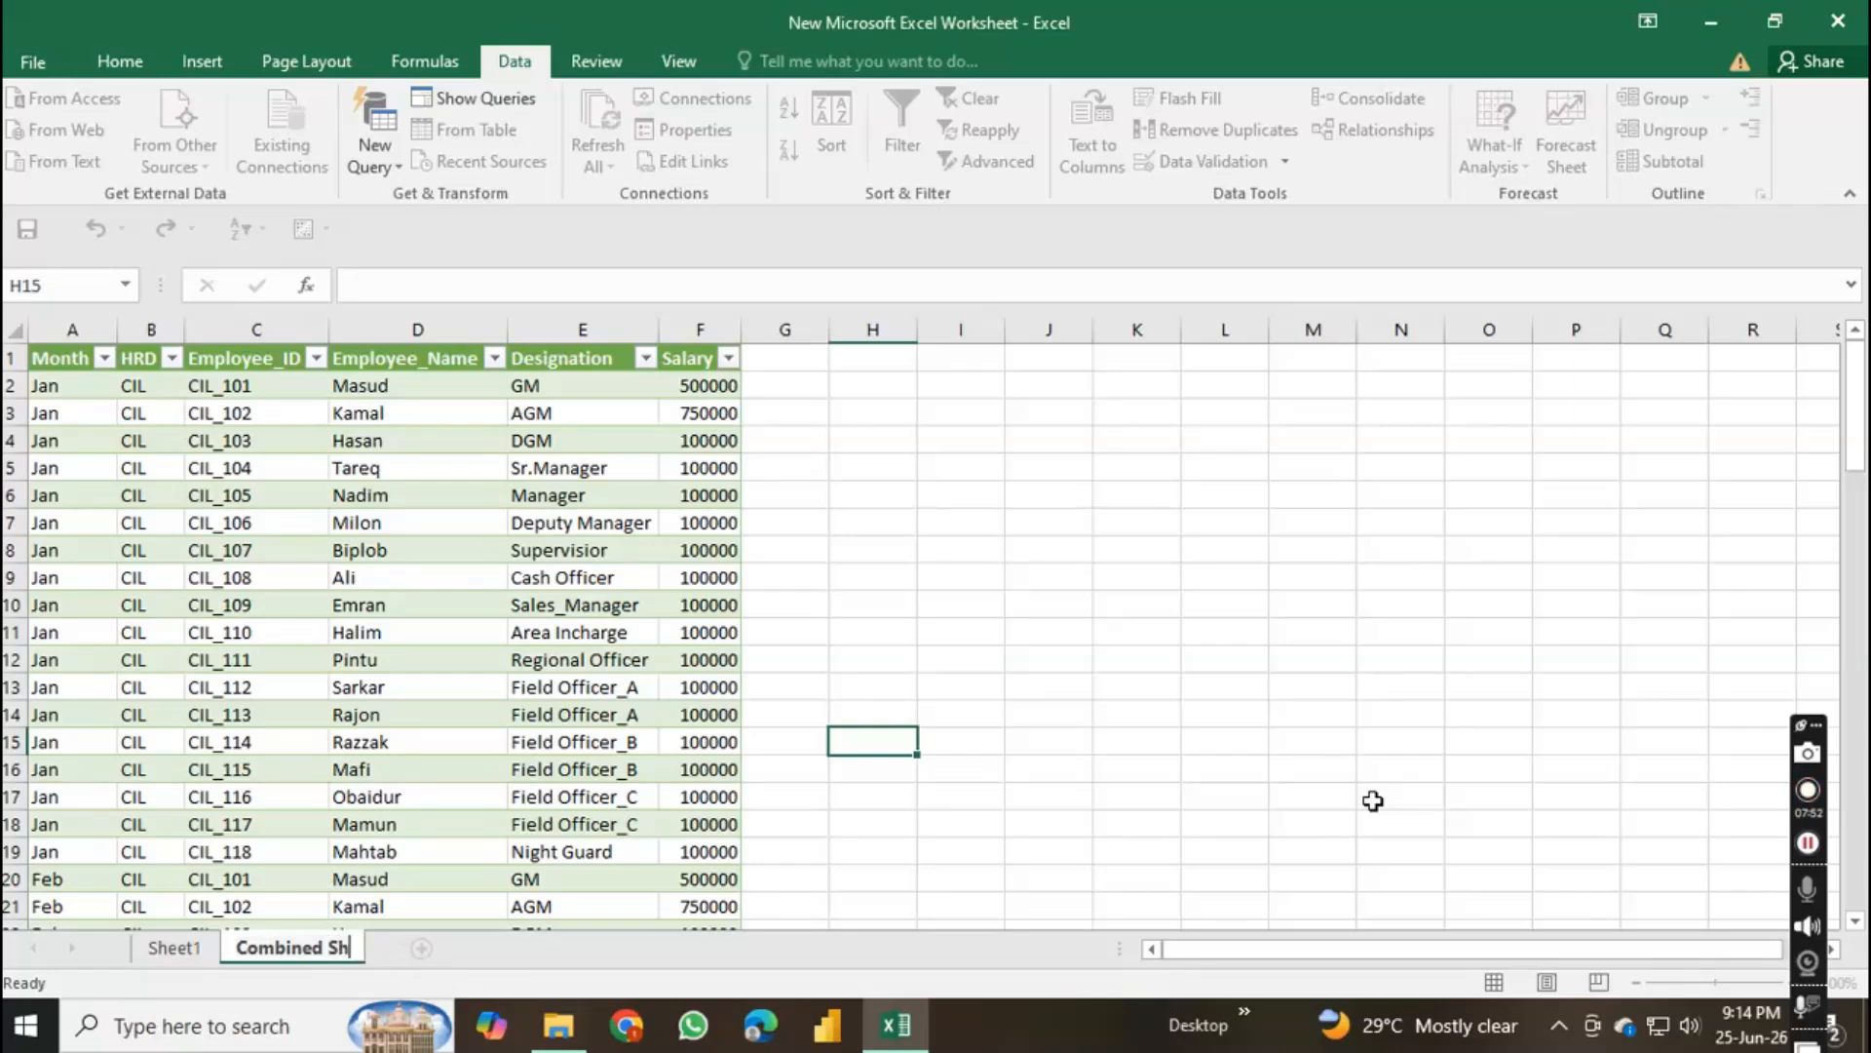
type("eet -2025")
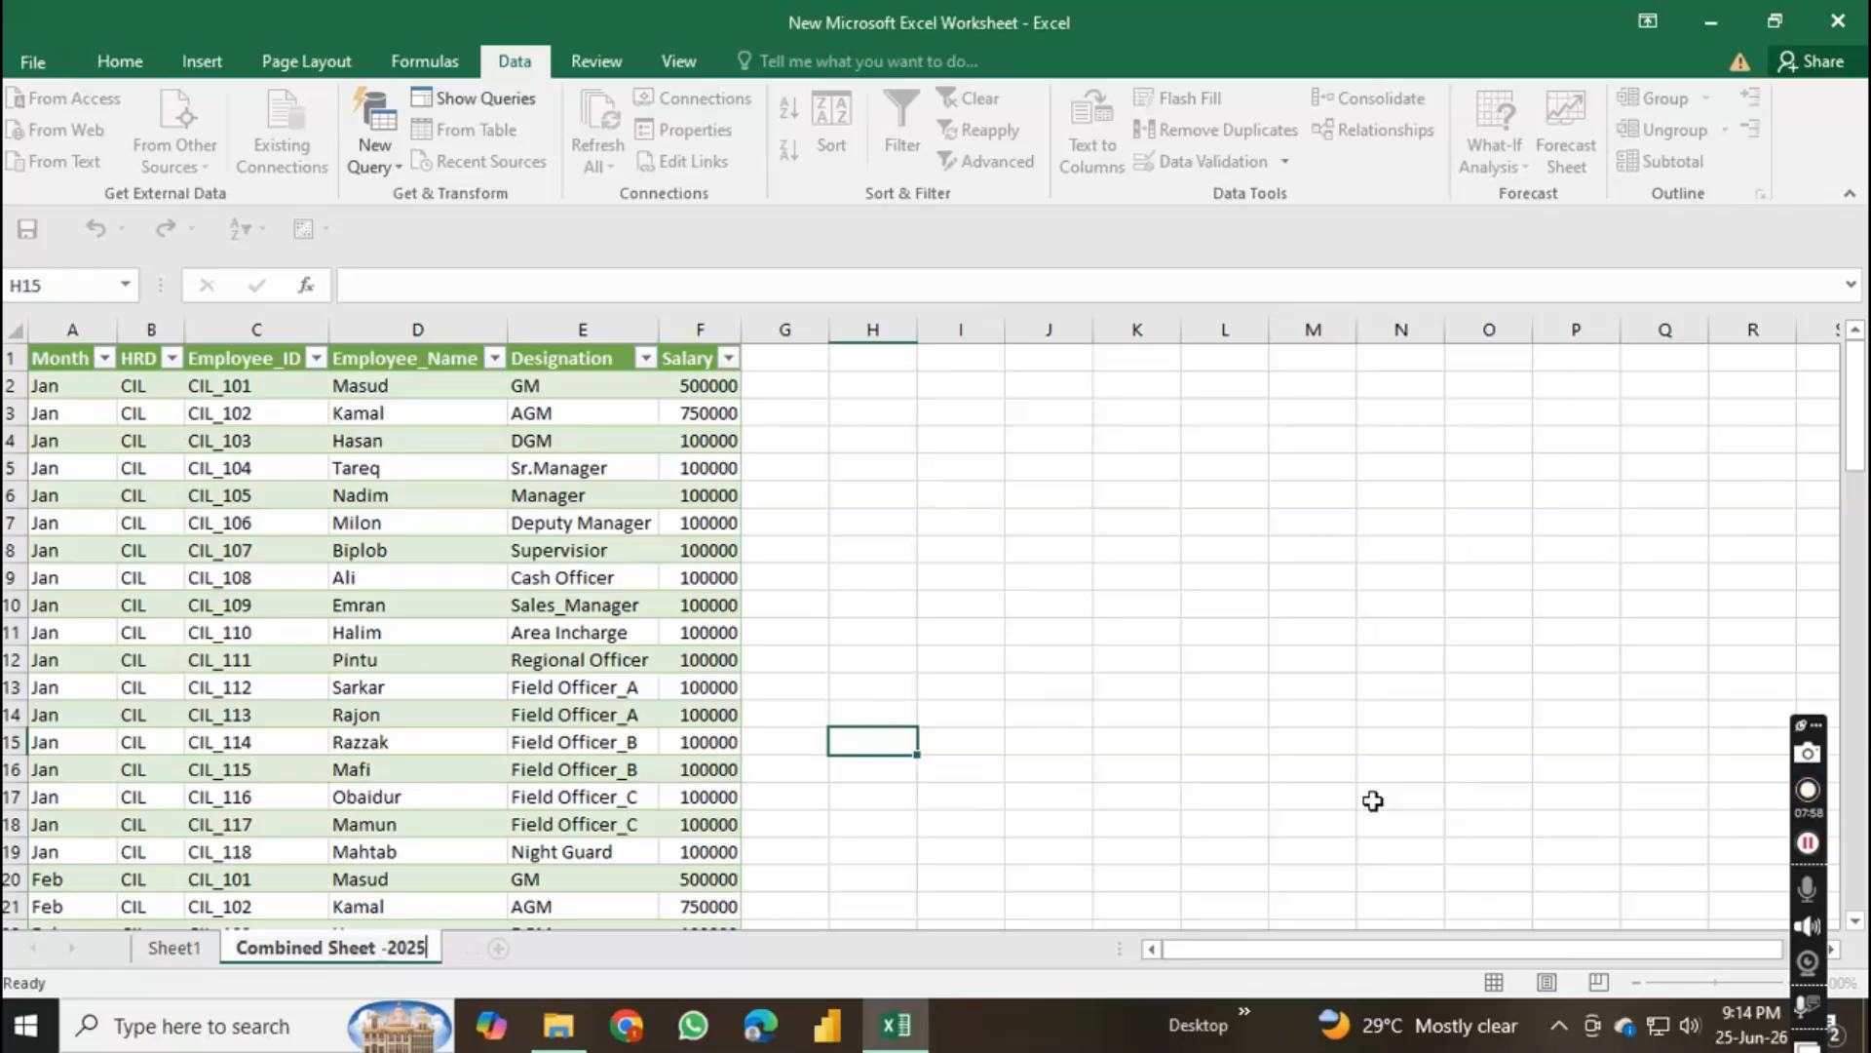
left_click(1167, 655)
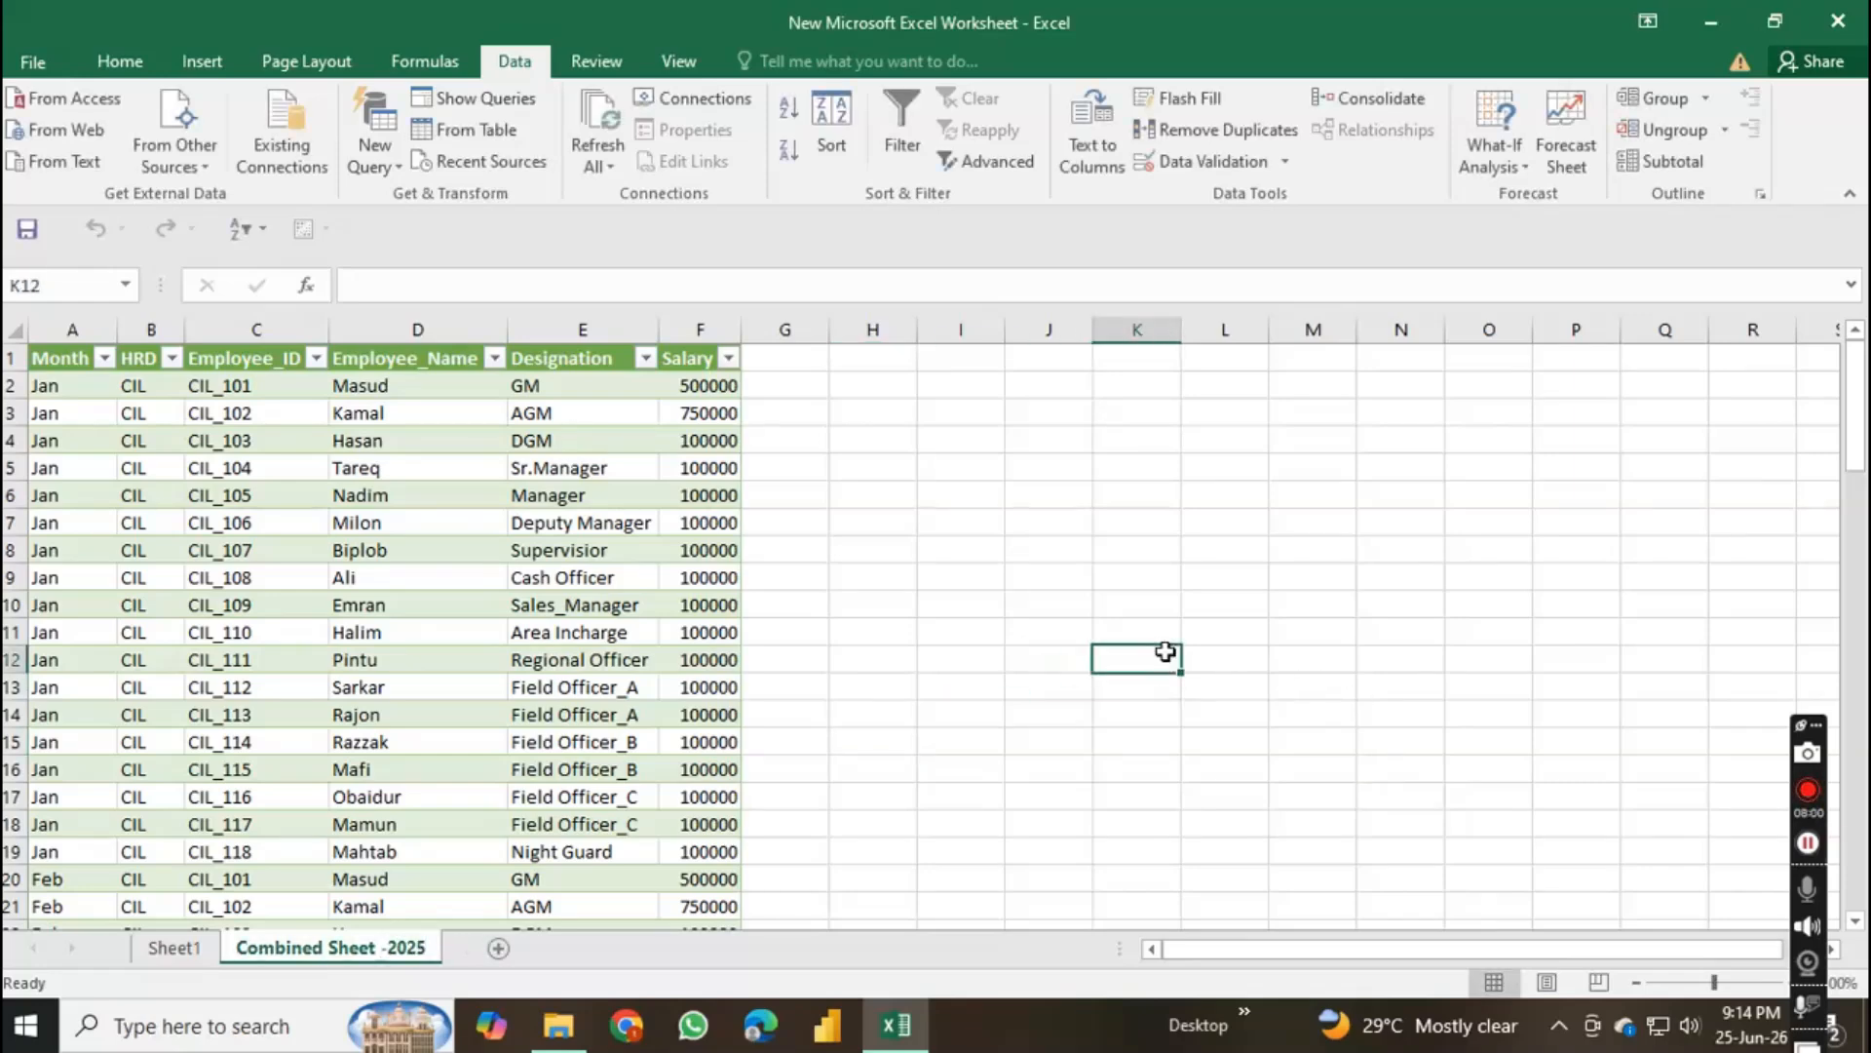
Step: Review the combined rows from Jan through May on the Combined Sheet -2025 worksheet
scroll(975, 621, "down", 14)
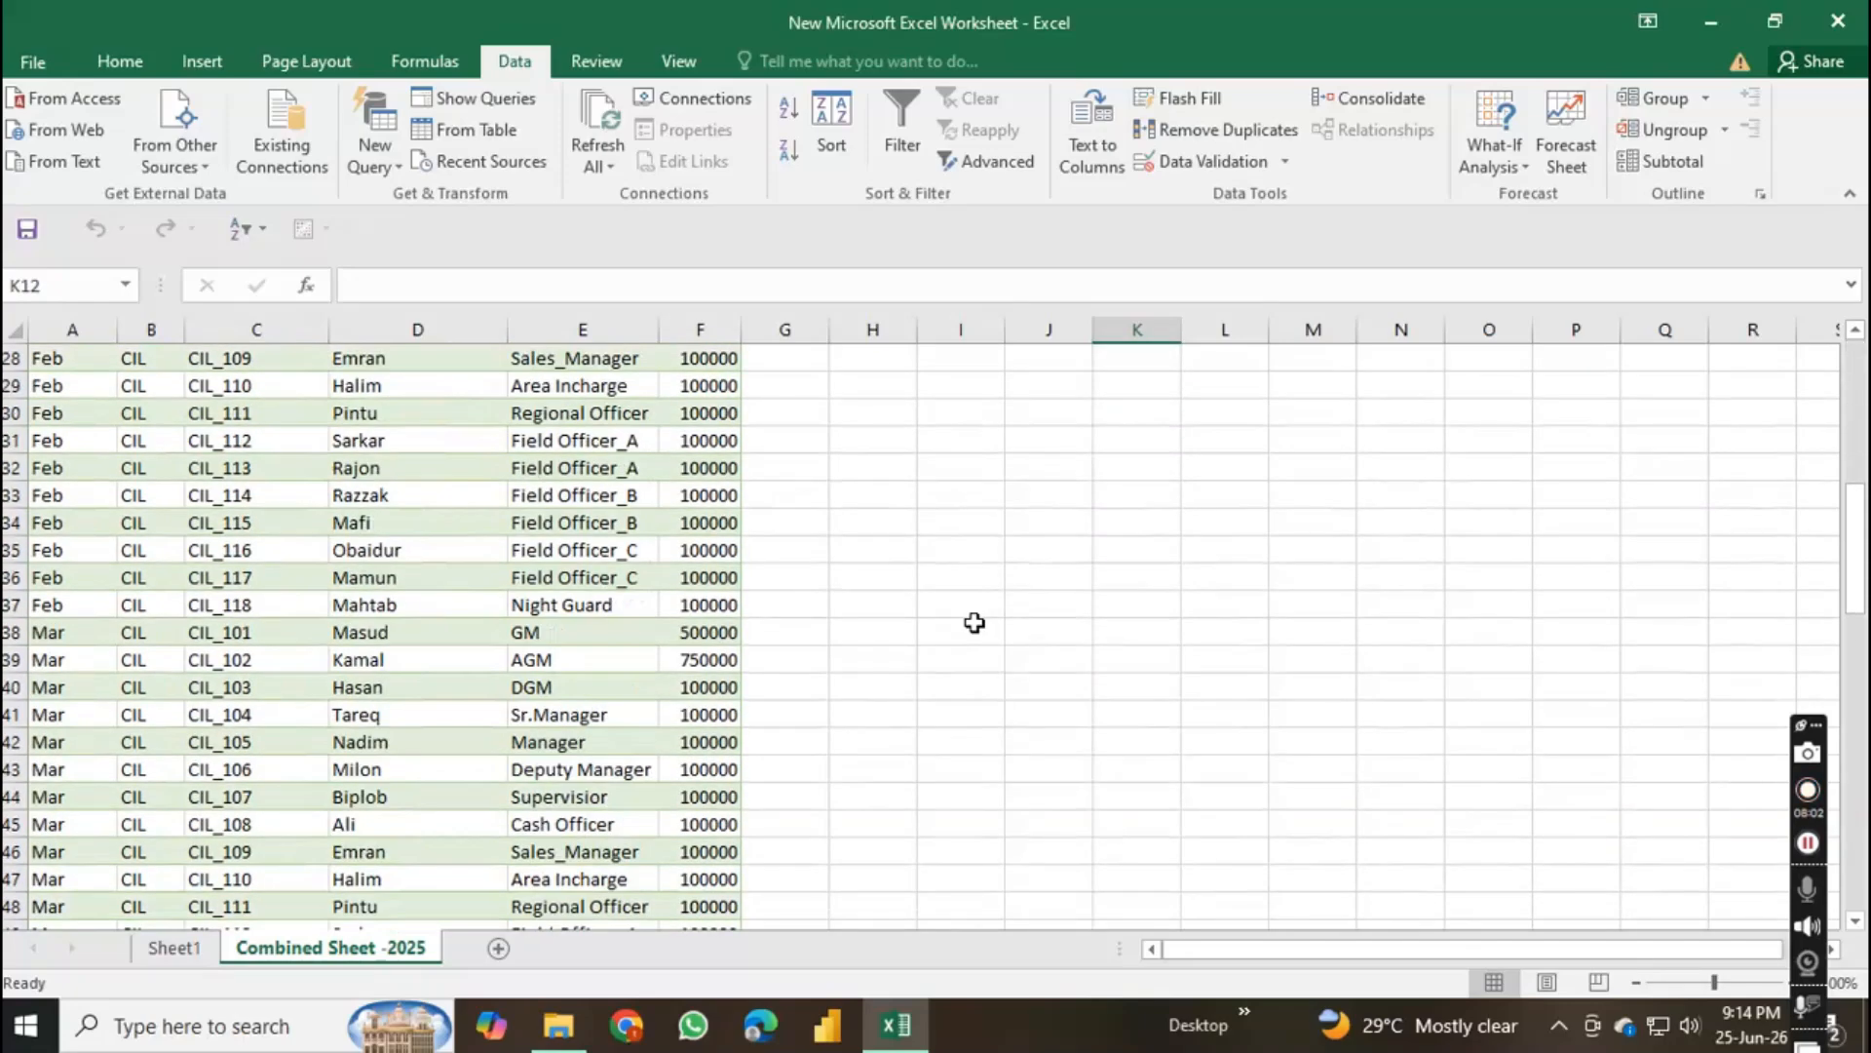
scroll(976, 621, "down", 4)
scroll(975, 622, "up", 17)
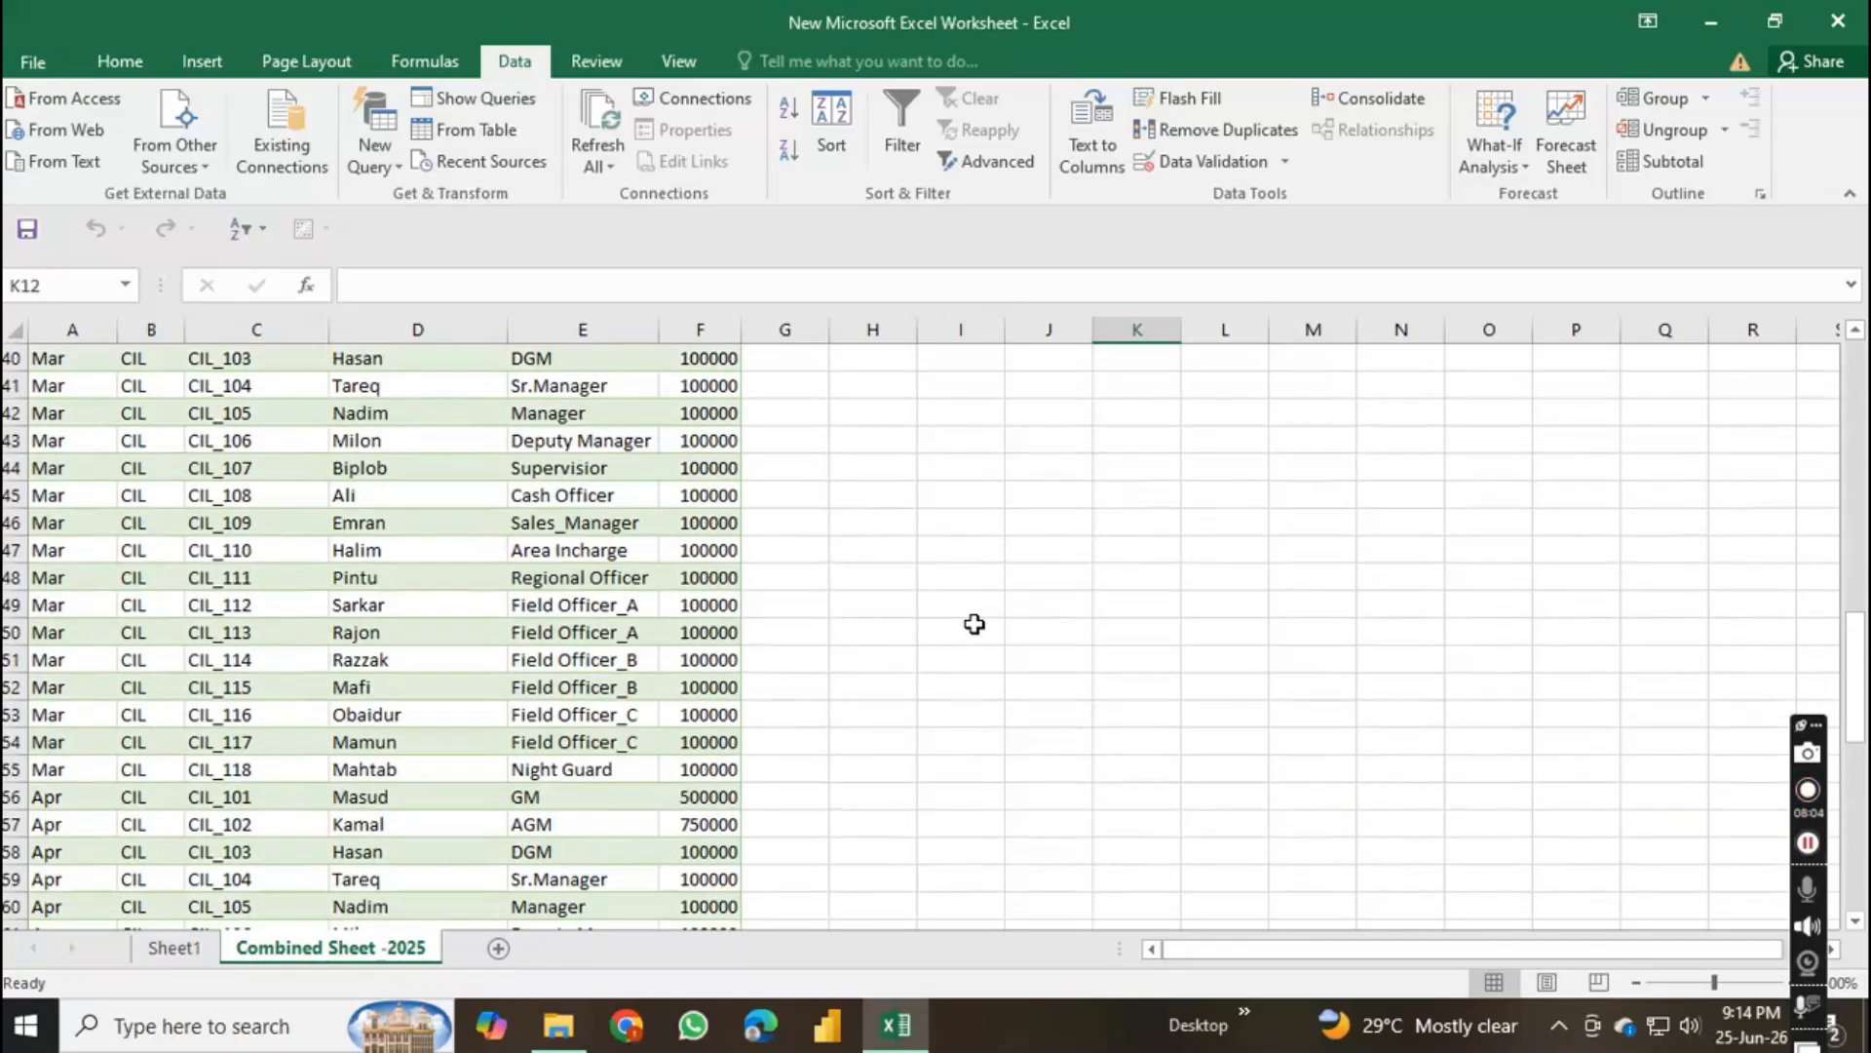
scroll(974, 624, "up", 1)
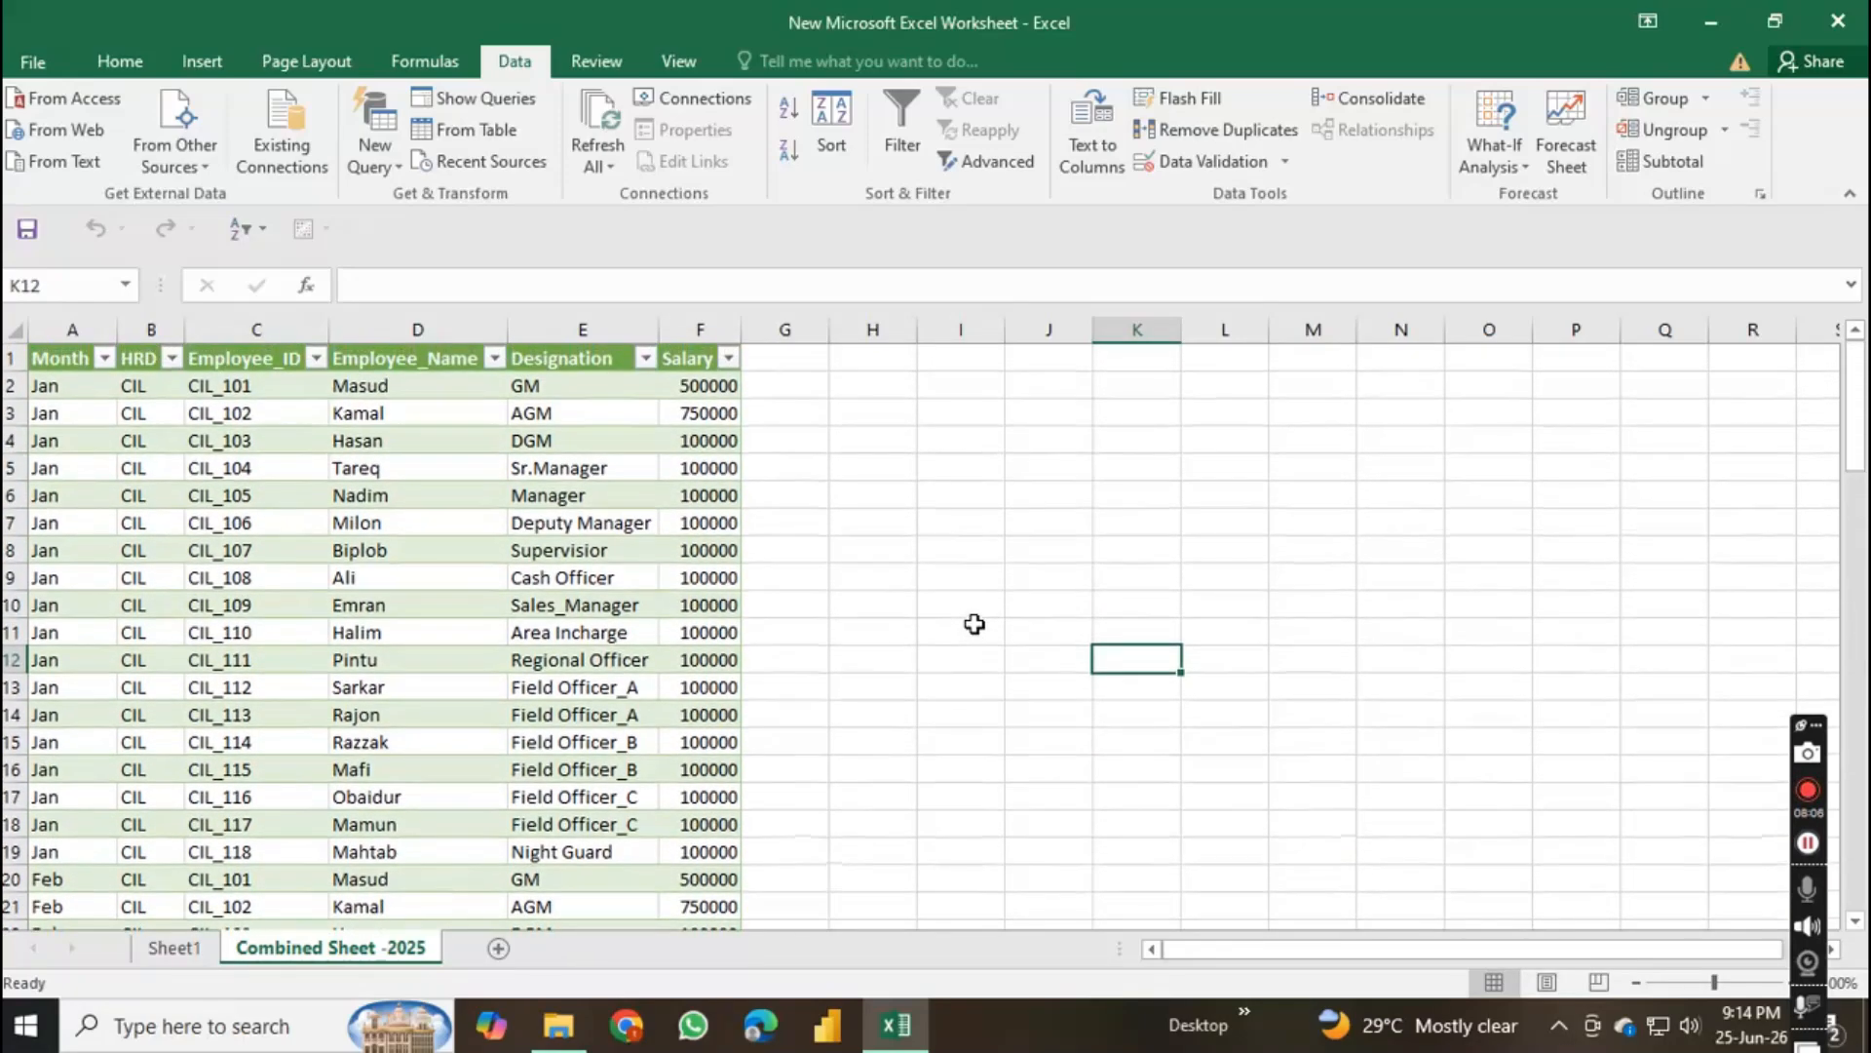
scroll(975, 624, "down", 20)
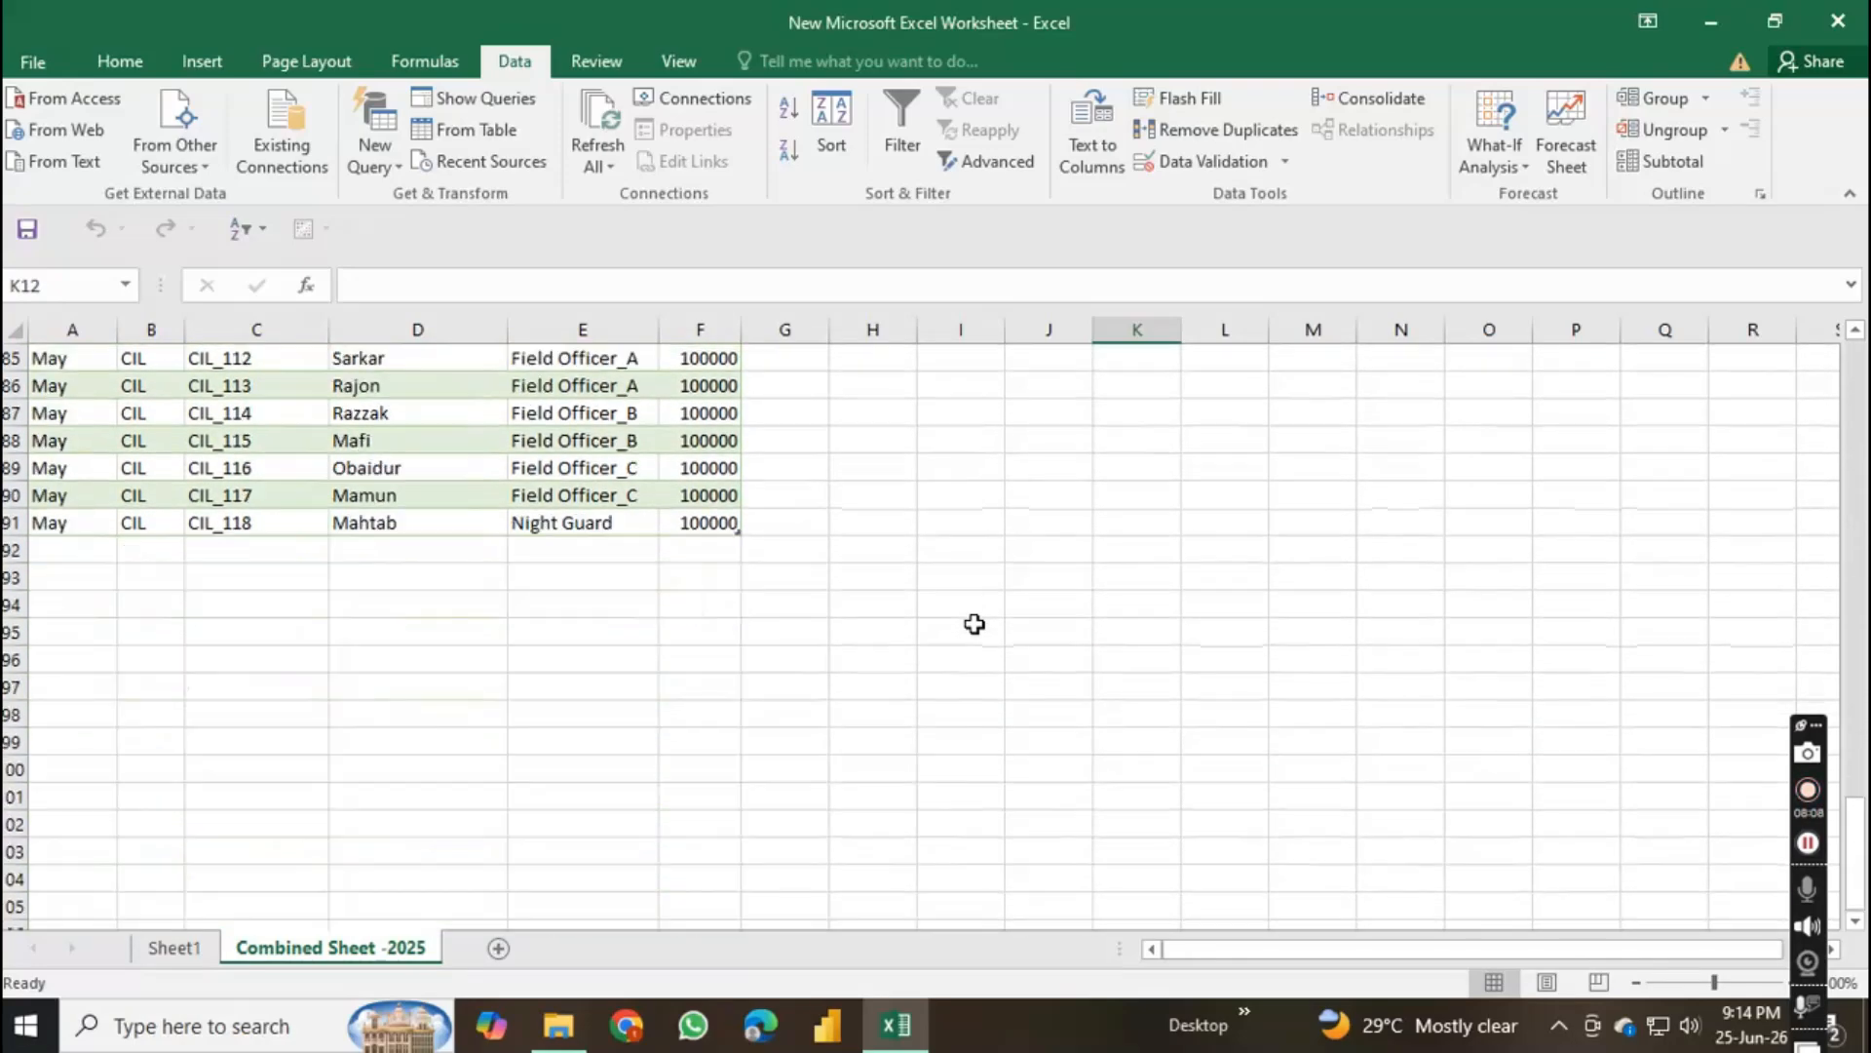
scroll(975, 623, "up", 20)
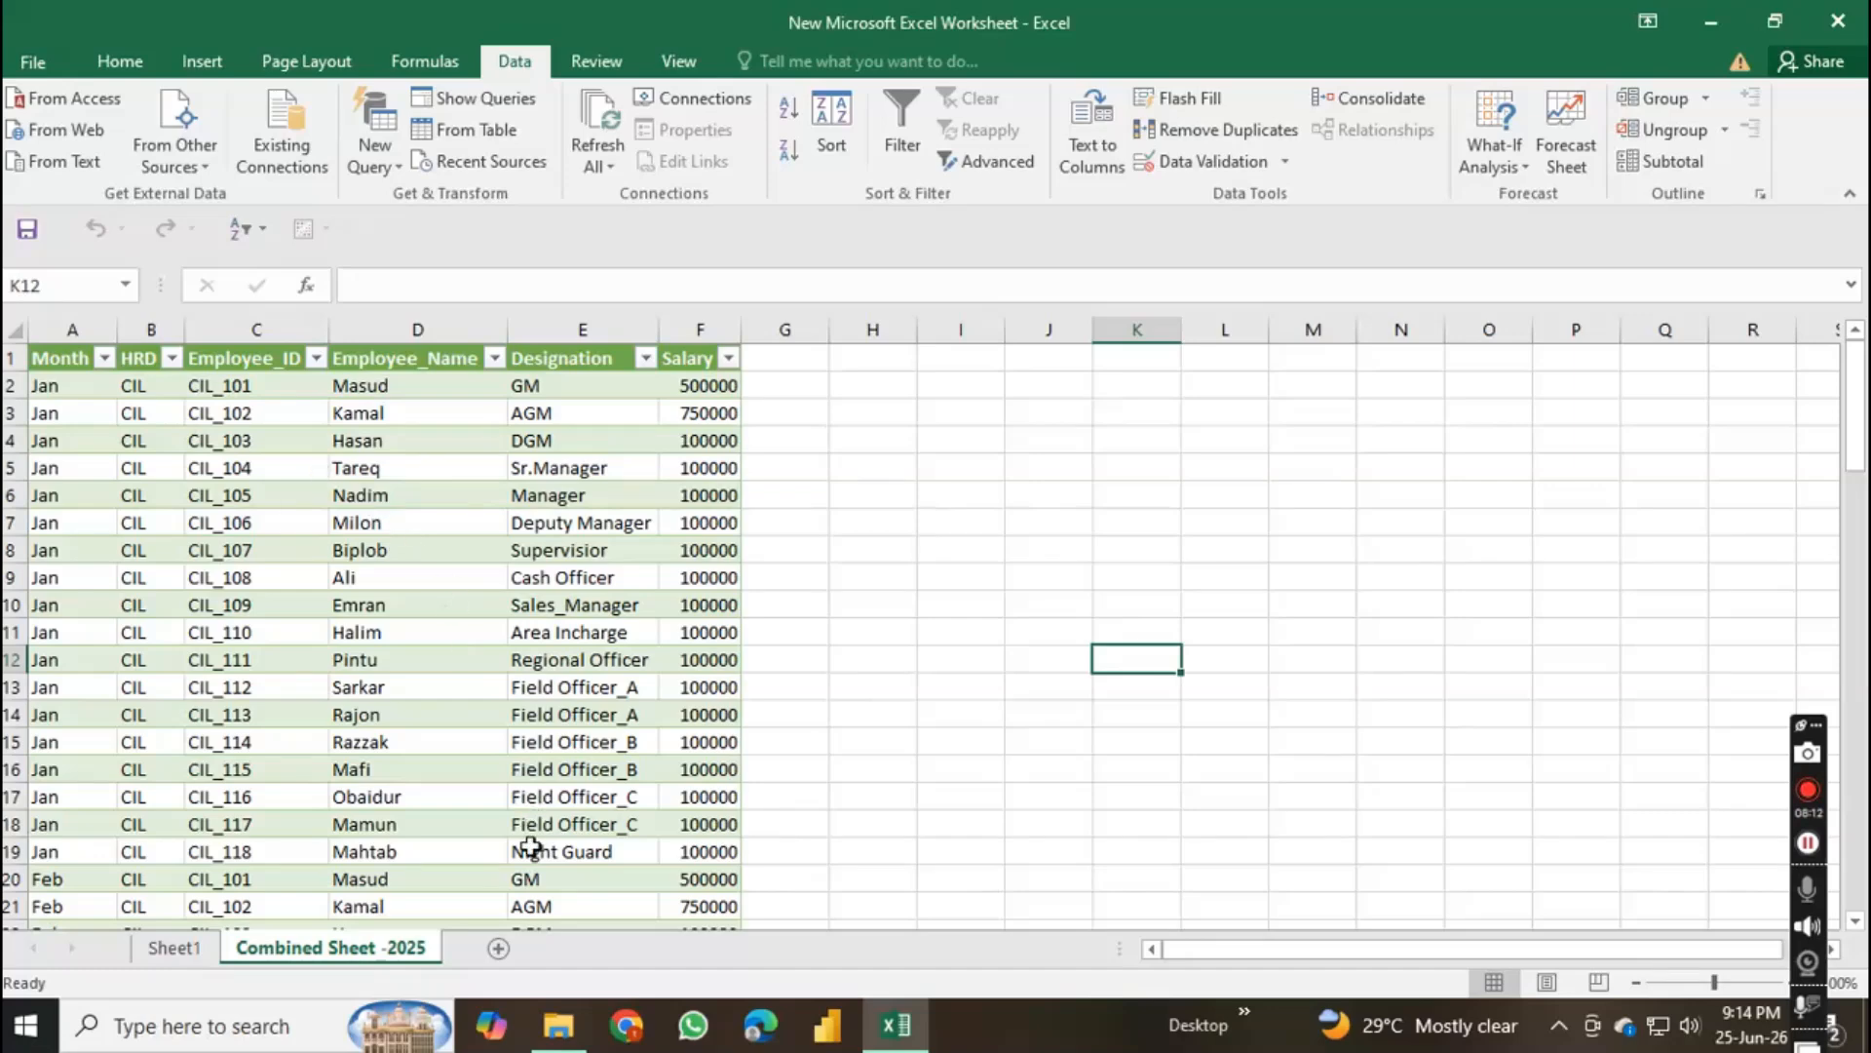
Step: Switch to File Explorer and open the 1-JAN workbook from the Power Query (Part-3) folder
left_click(561, 1028)
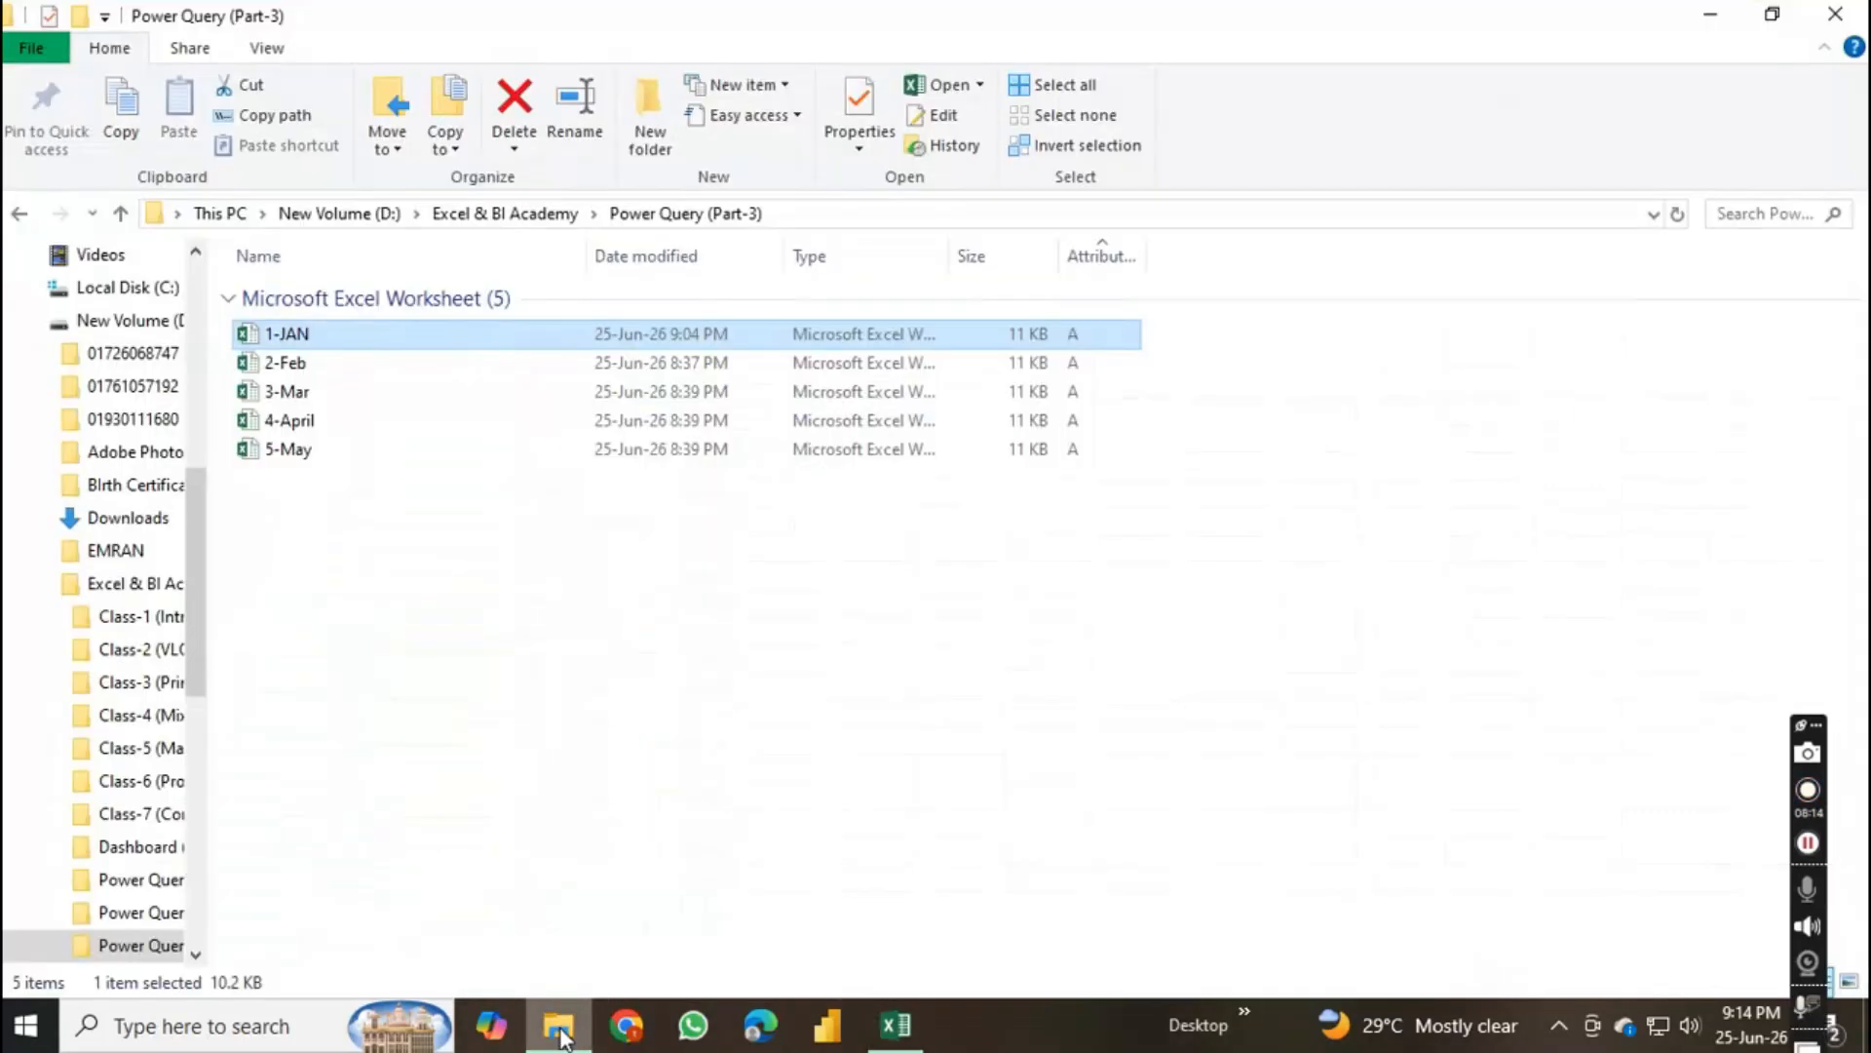
left_click(683, 631)
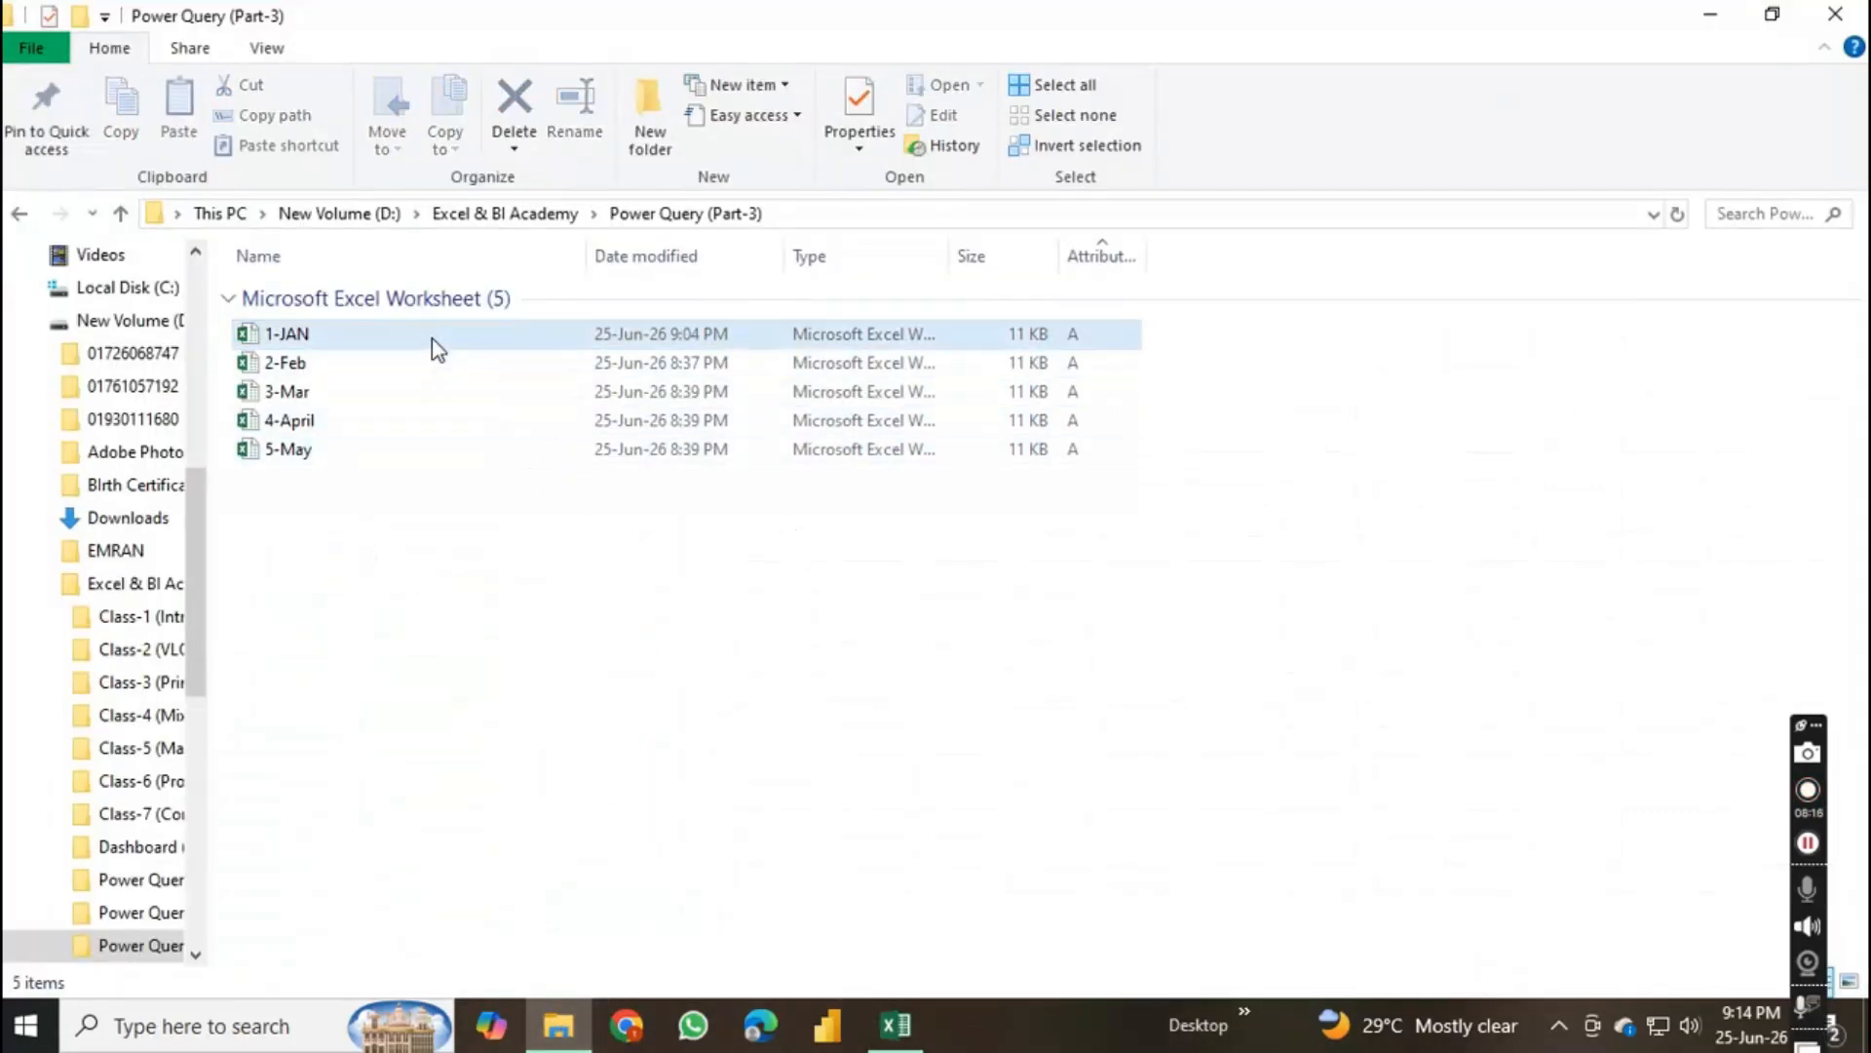
double_click(431, 337)
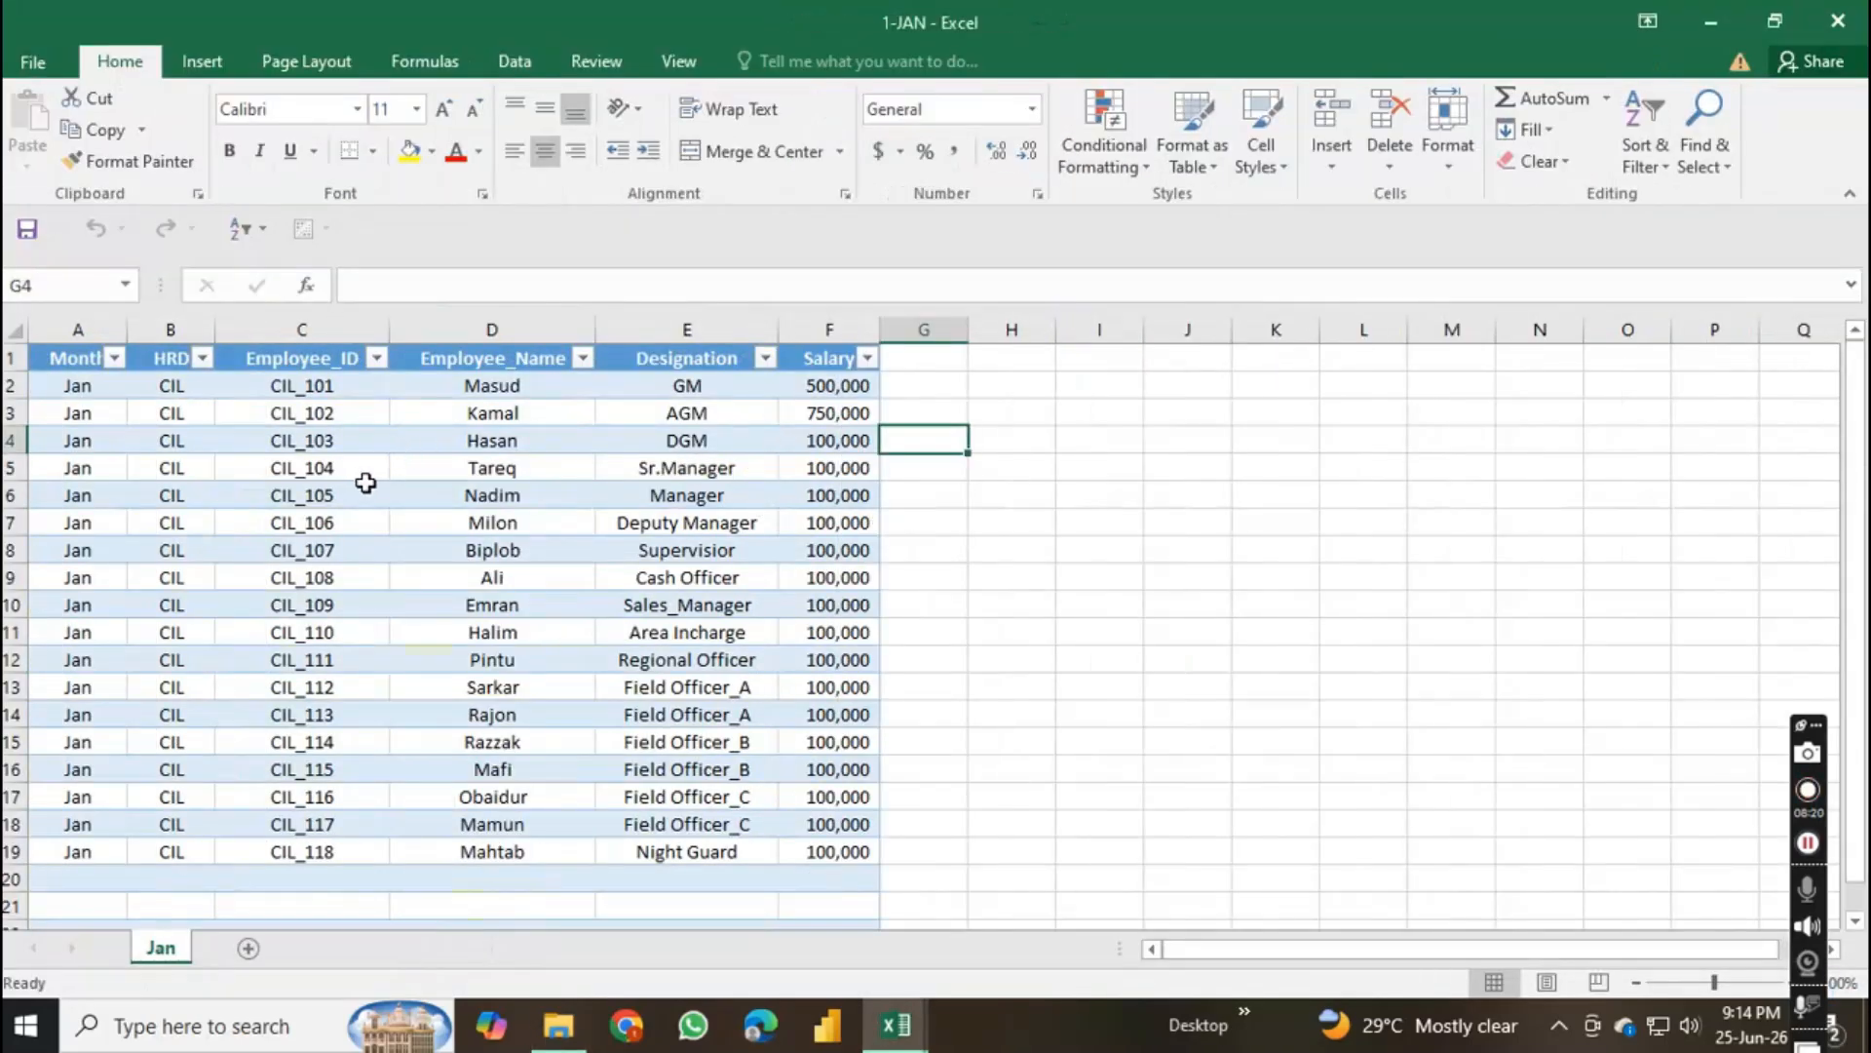
Step: Set the first employee's salary in F2 to 1,000 and fill it down the Salary column to row 19
left_click(794, 385)
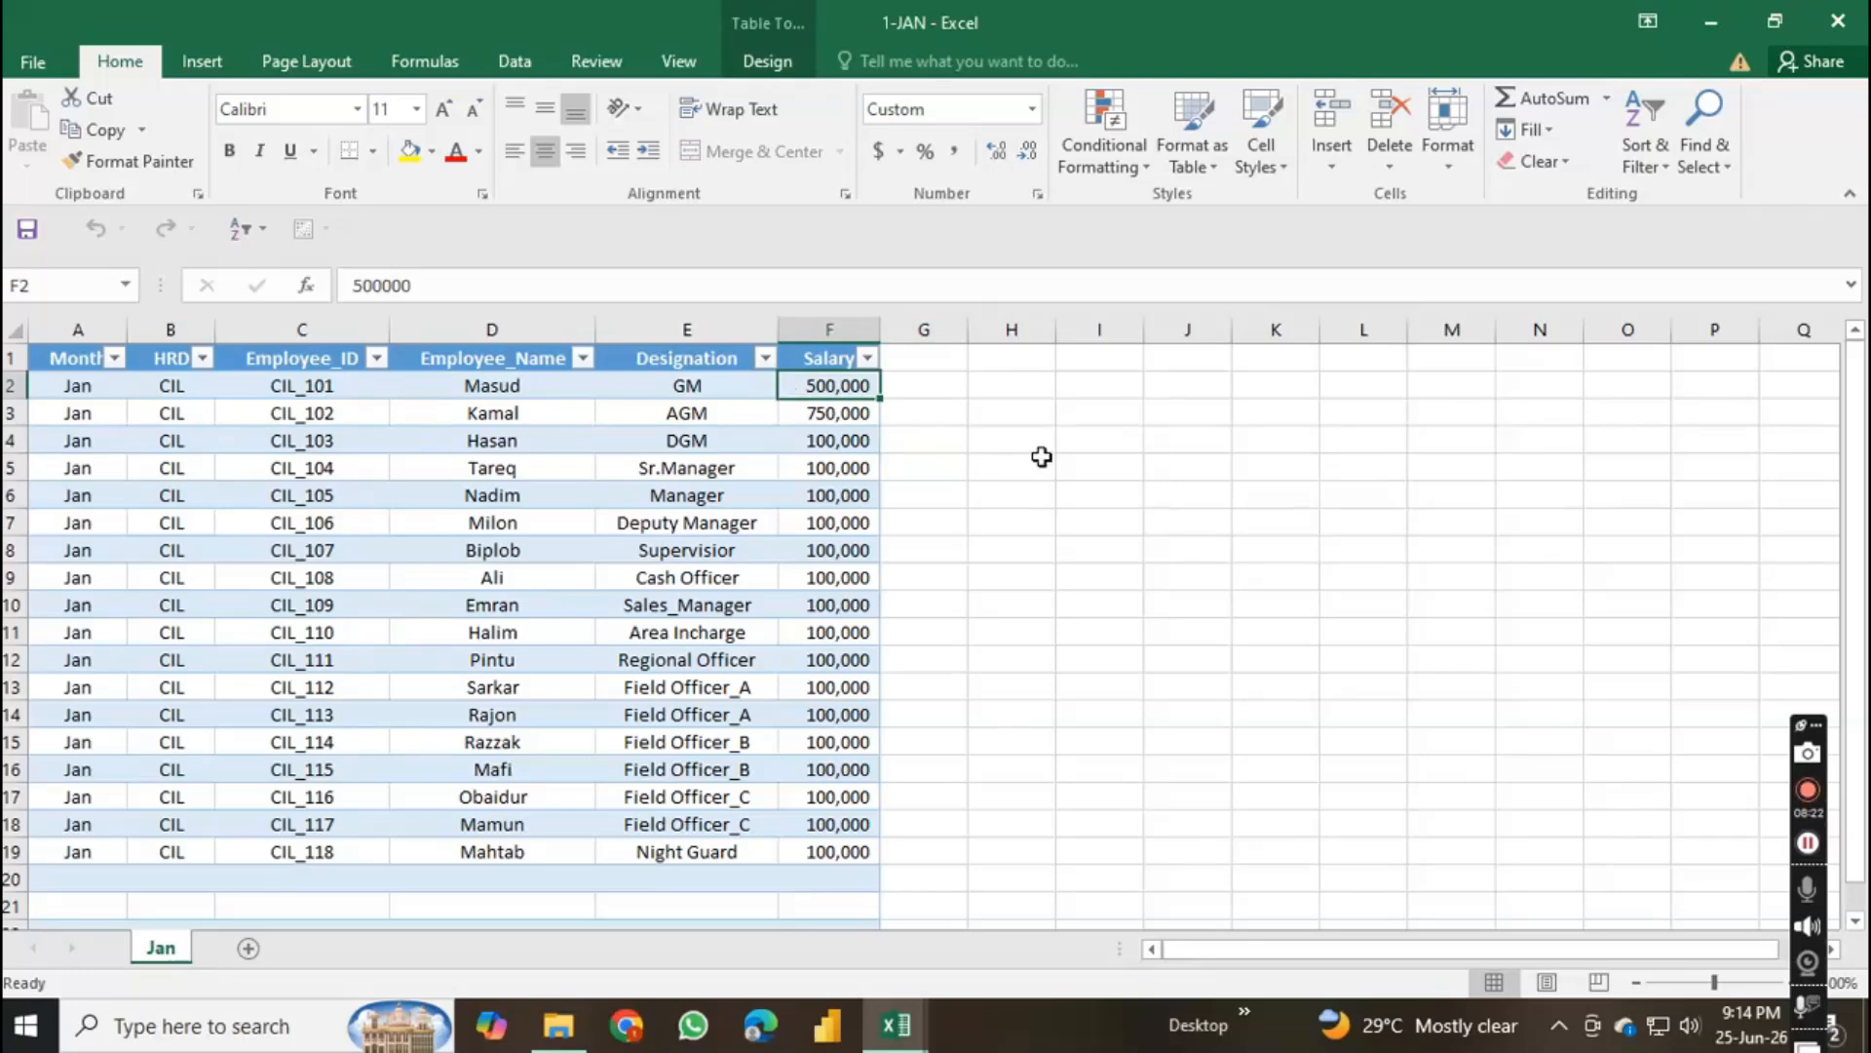
type("1,000")
key("Return")
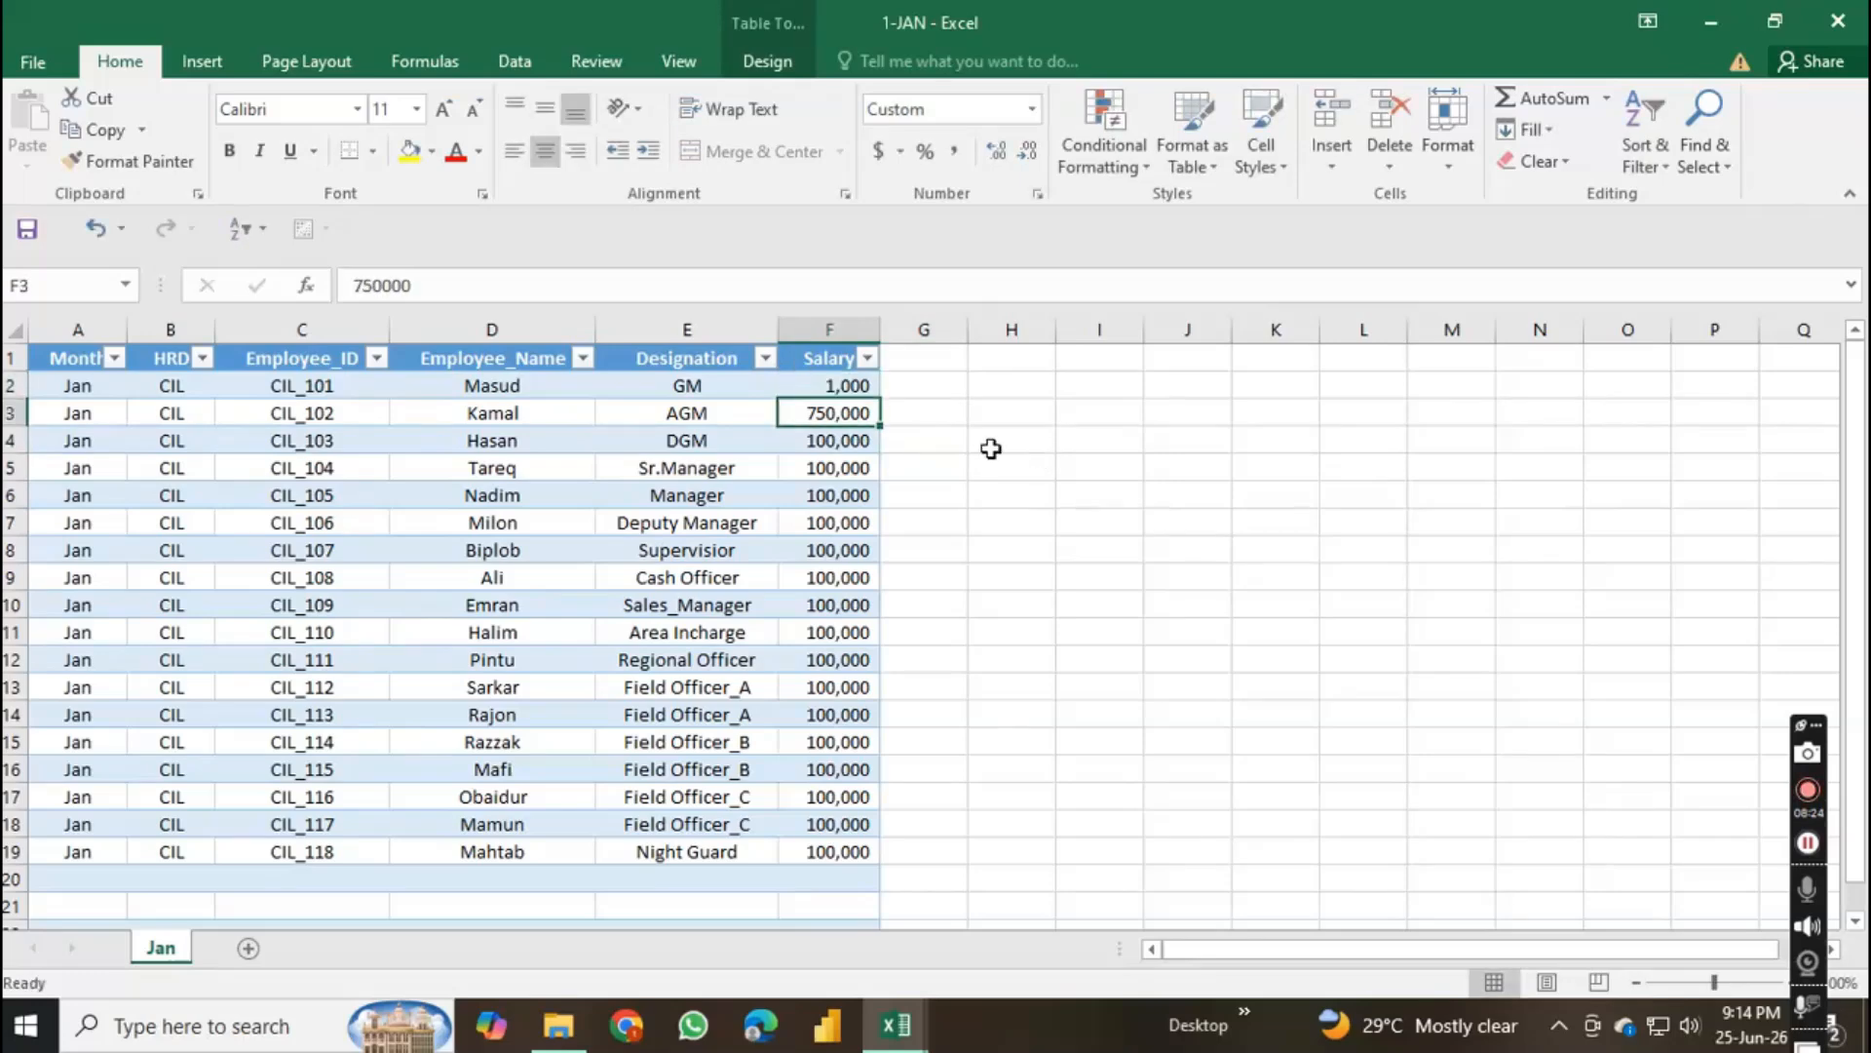
left_click(868, 388)
double_click(878, 398)
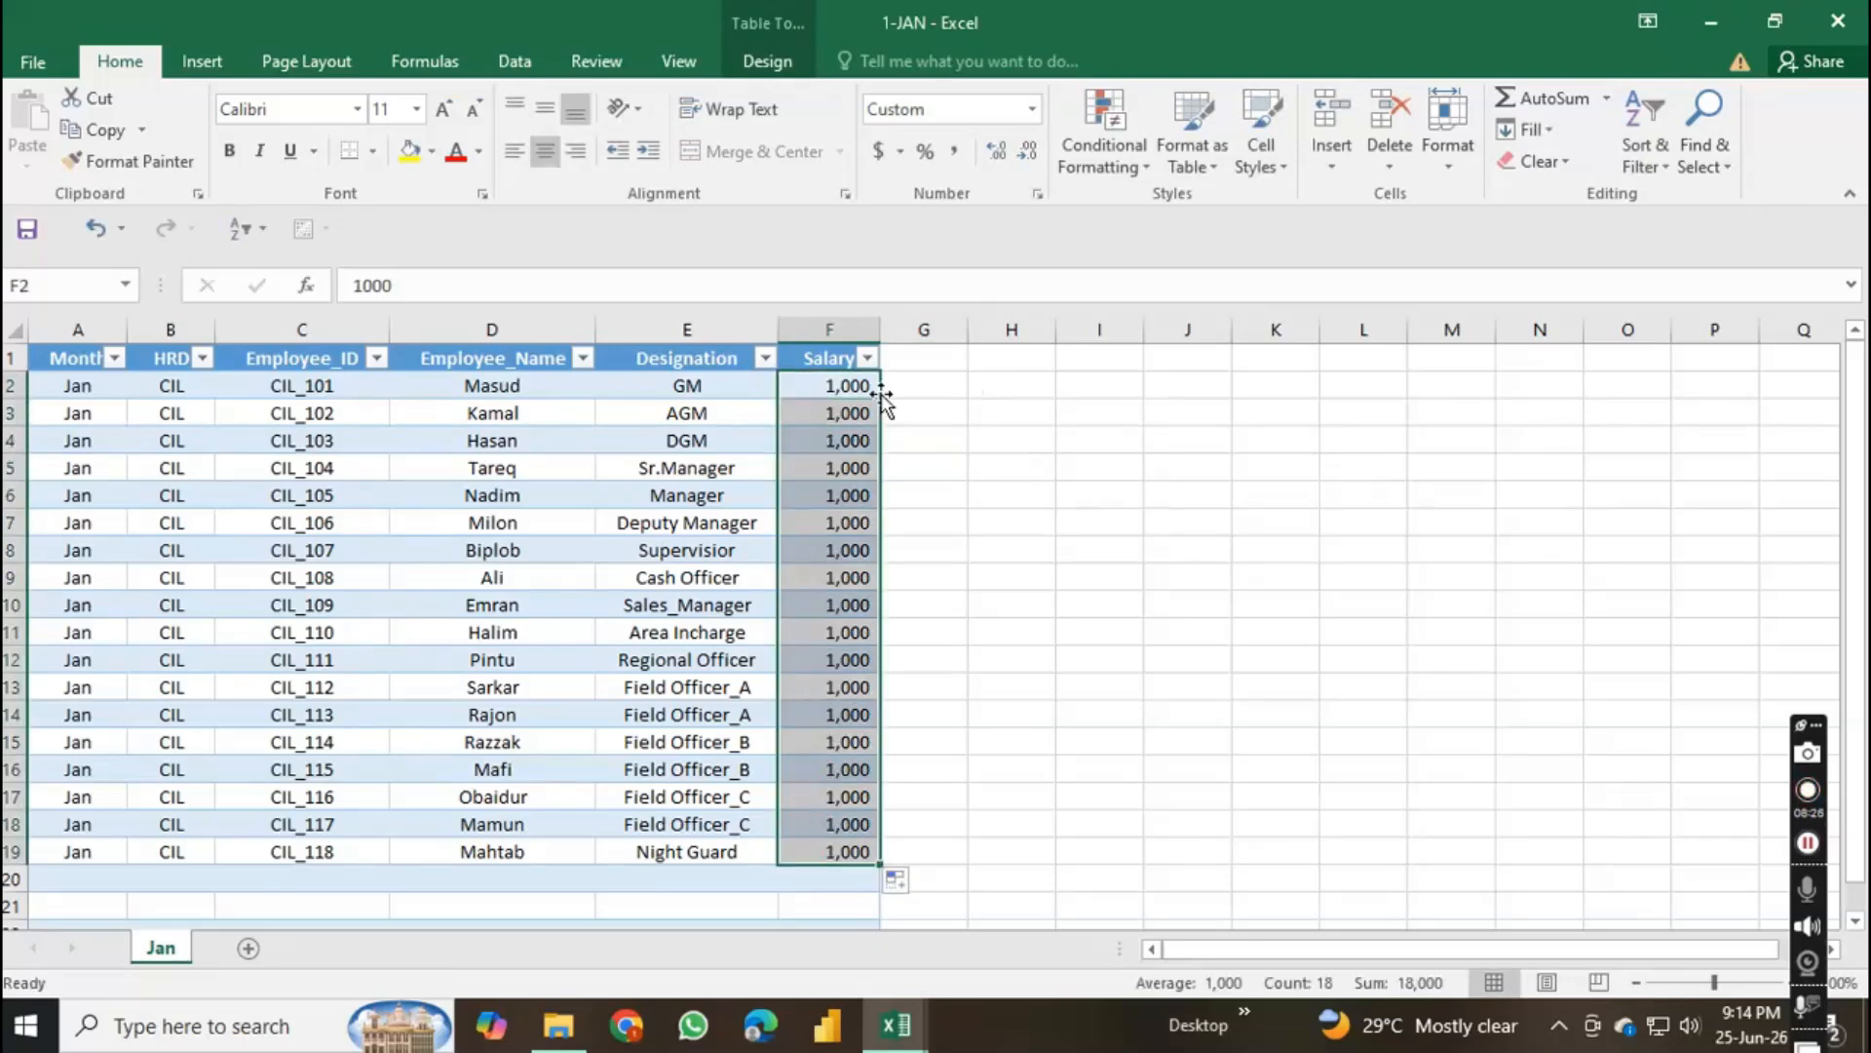
left_click(853, 526)
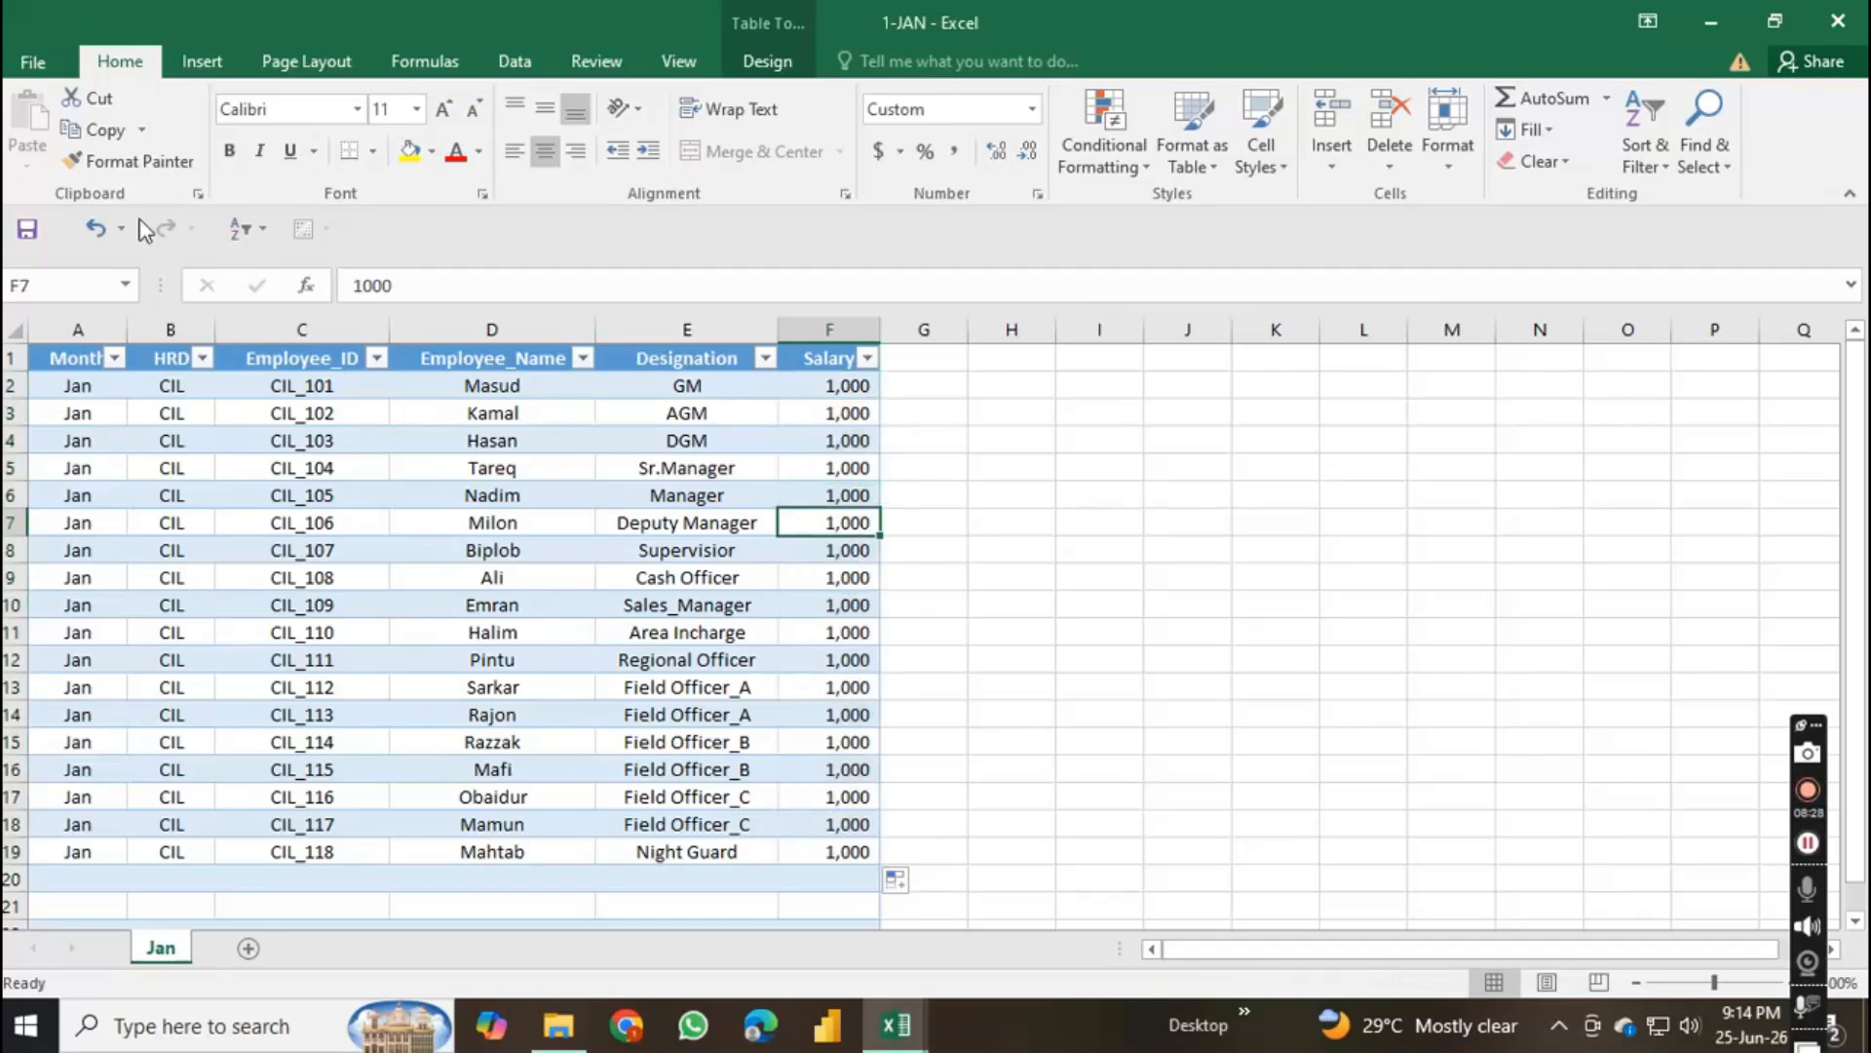
Step: Save and close the 1-JAN workbook, and select a cell inside the combined table
left_click(30, 232)
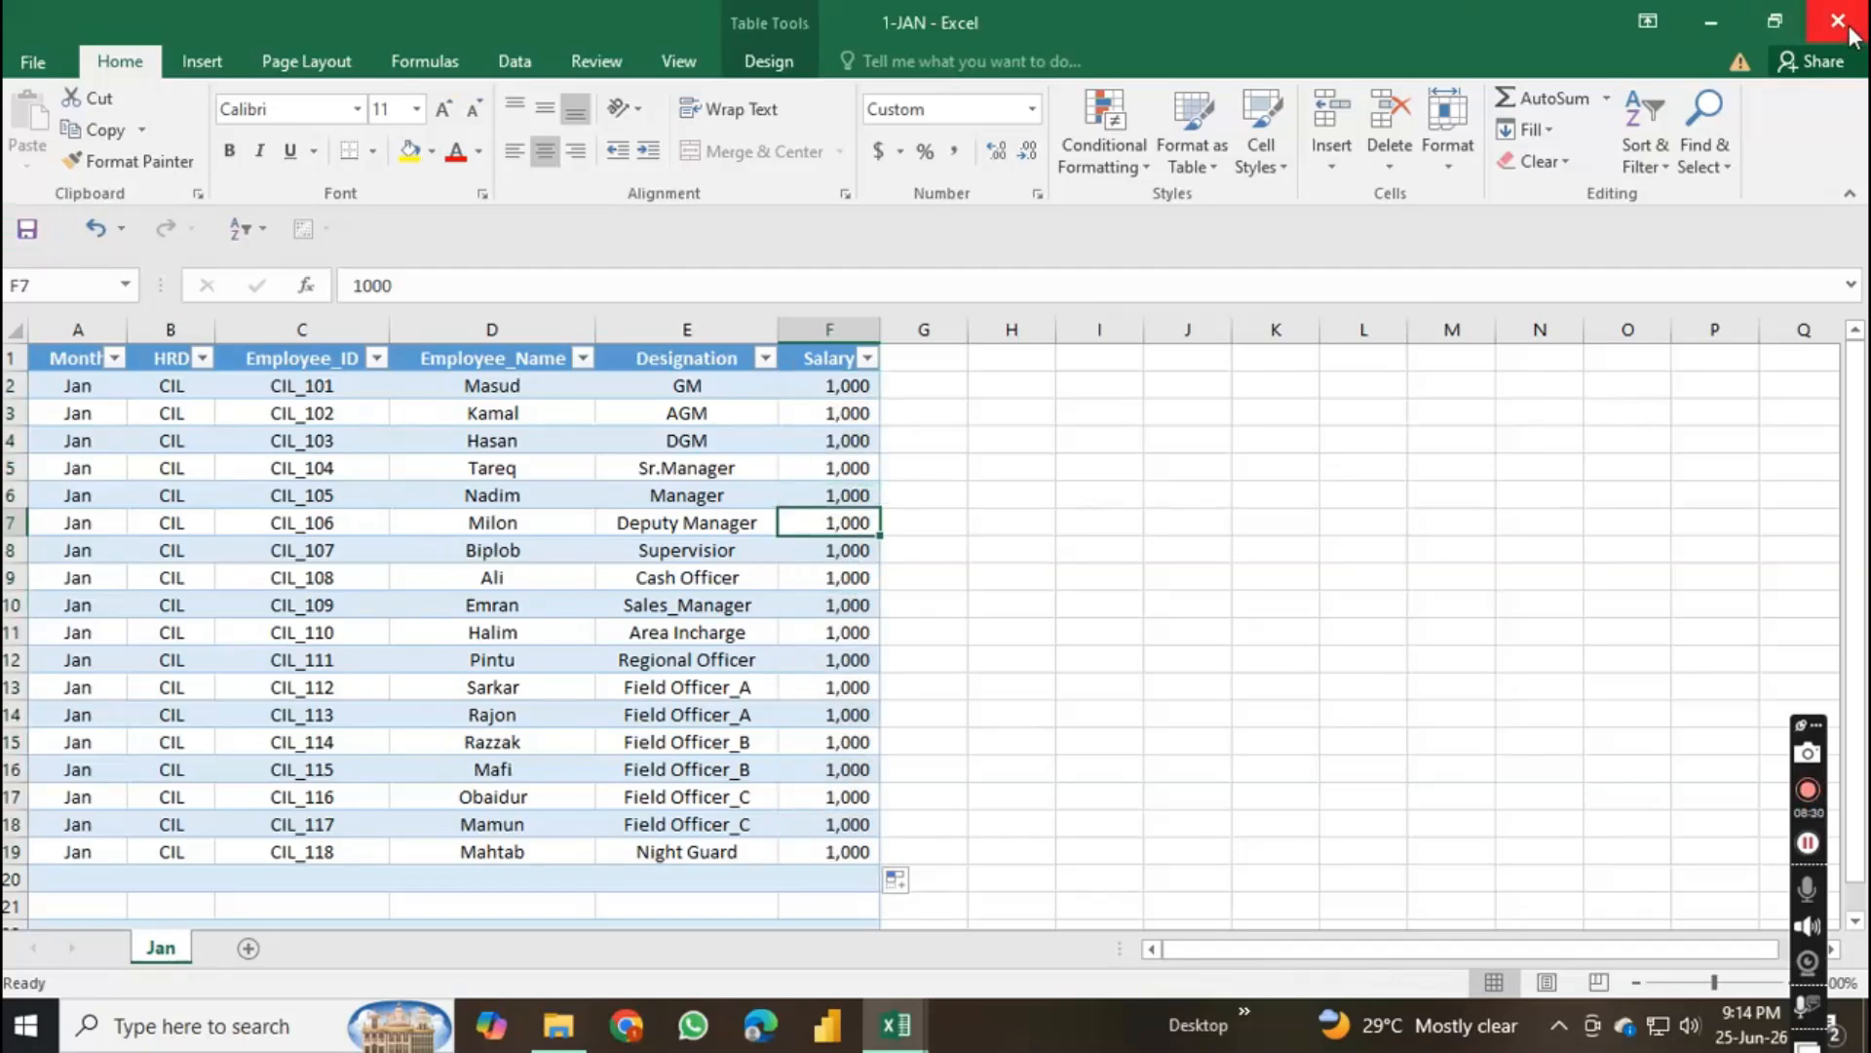
left_click(1849, 30)
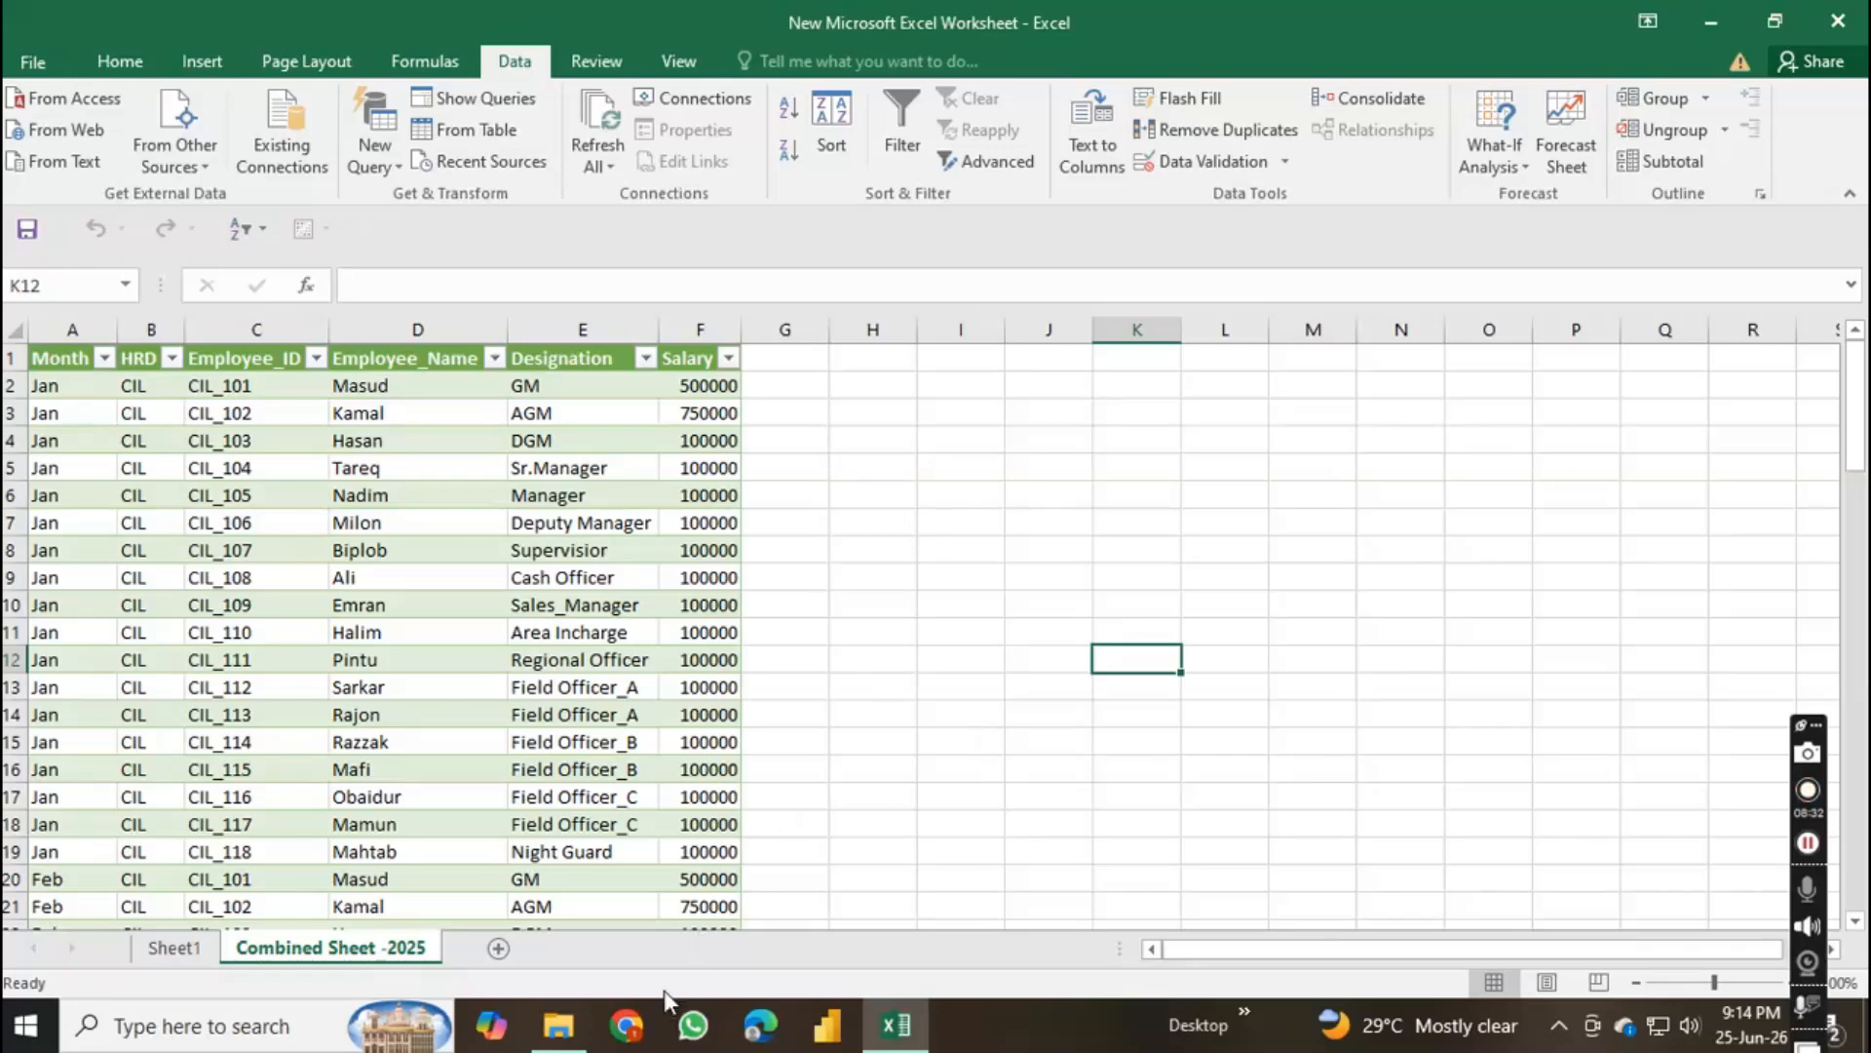
left_click(530, 563)
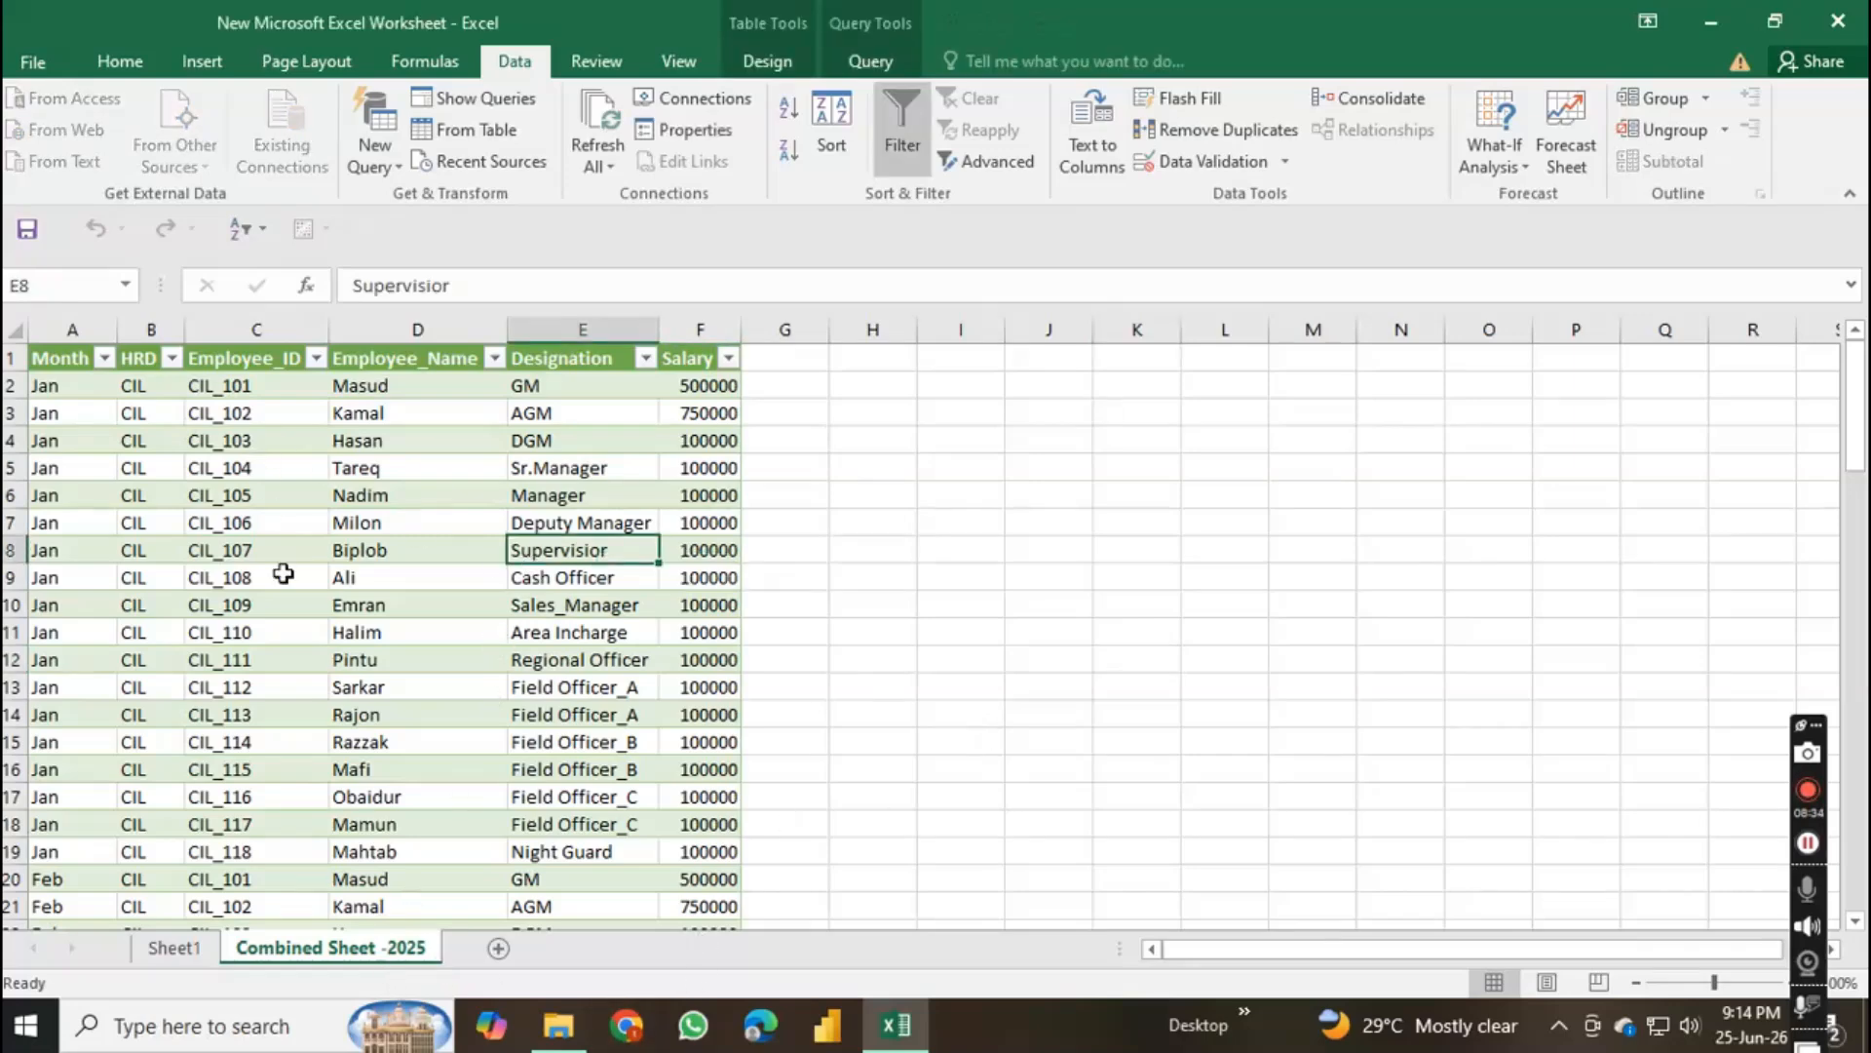
Step: Refresh the combined table from its source workbooks and check the January salaries
right_click(579, 385)
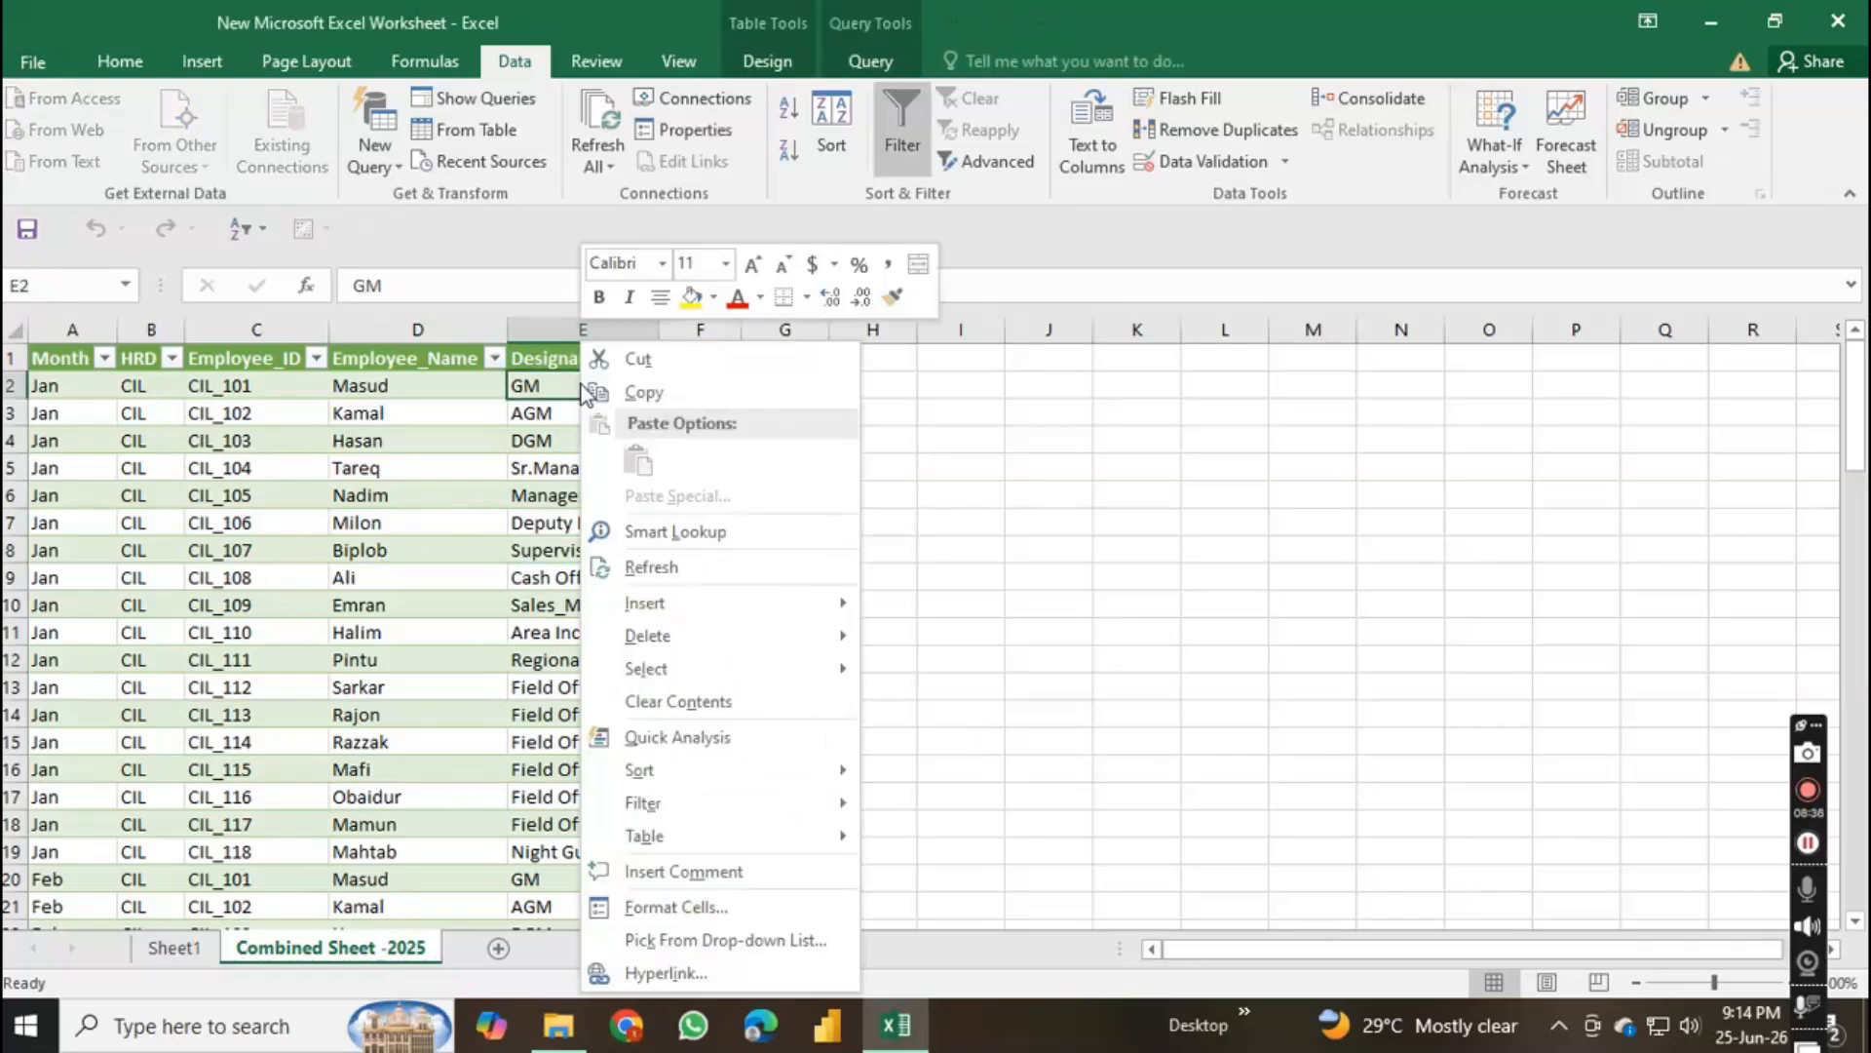
left_click(661, 567)
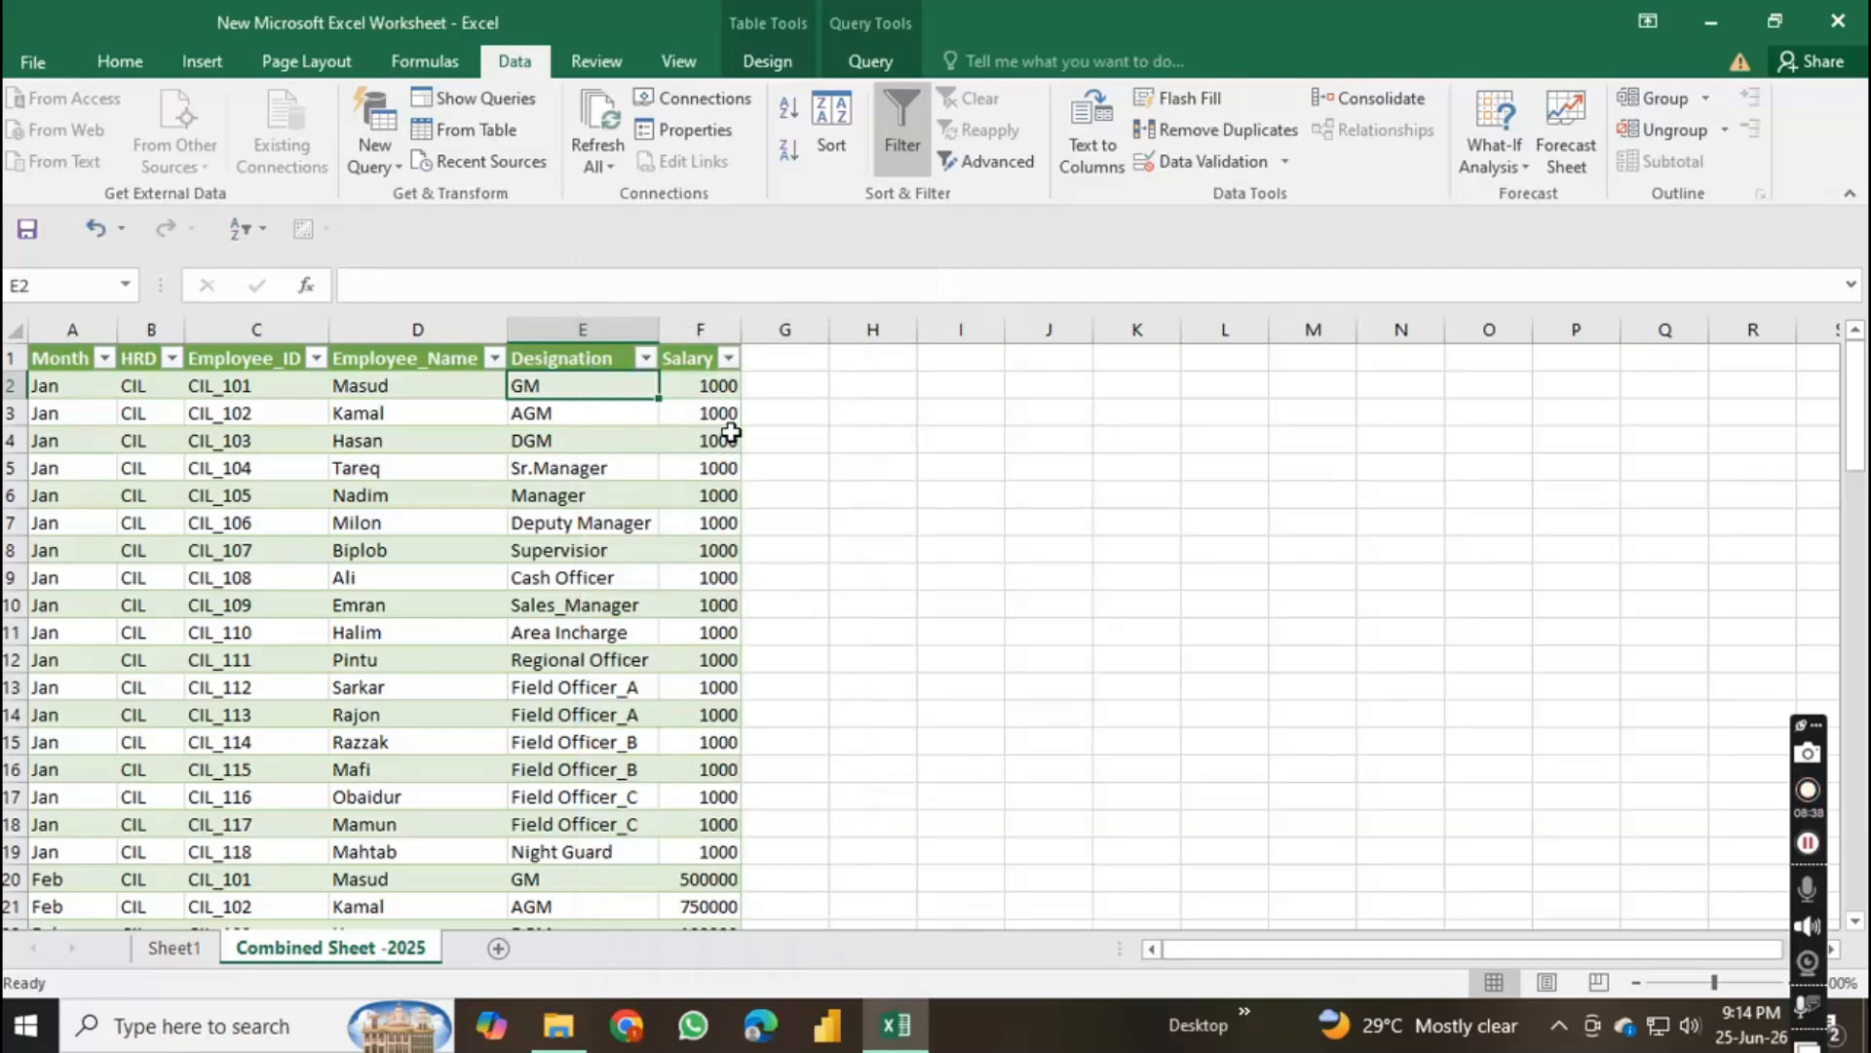
left_click(705, 385)
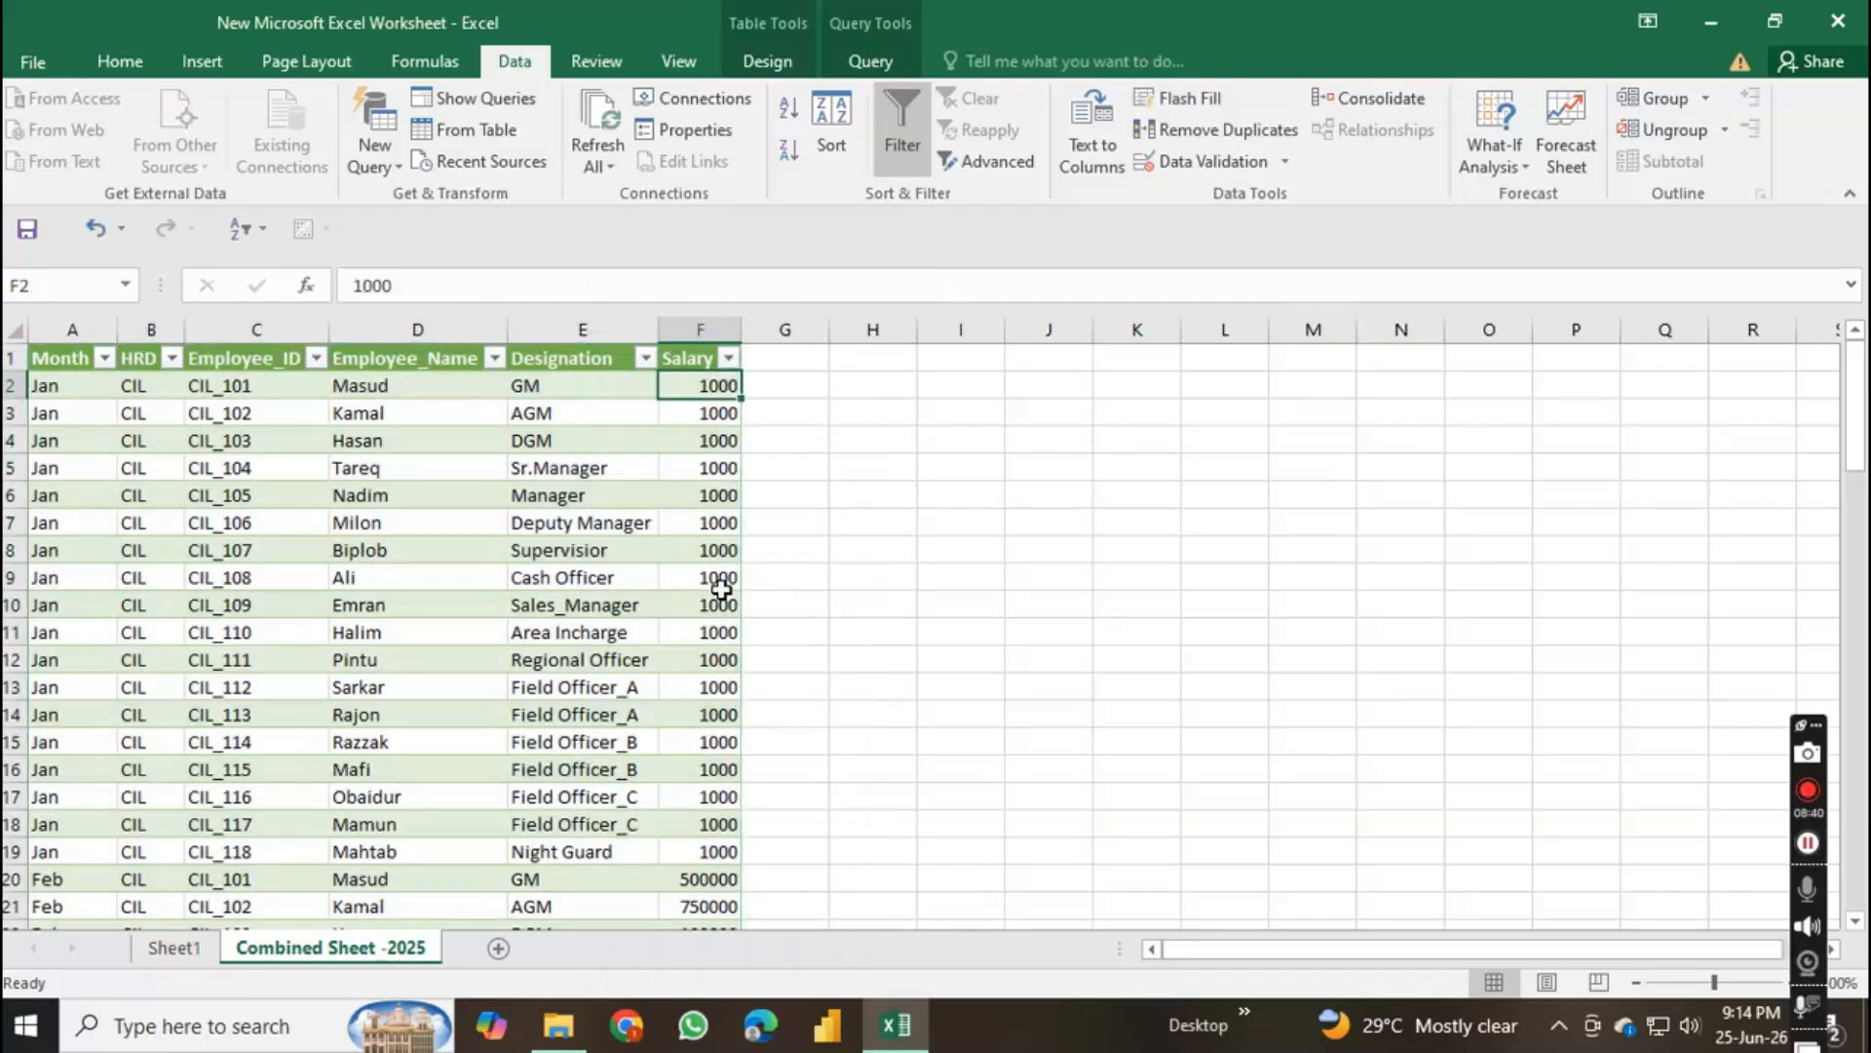
left_click(706, 689)
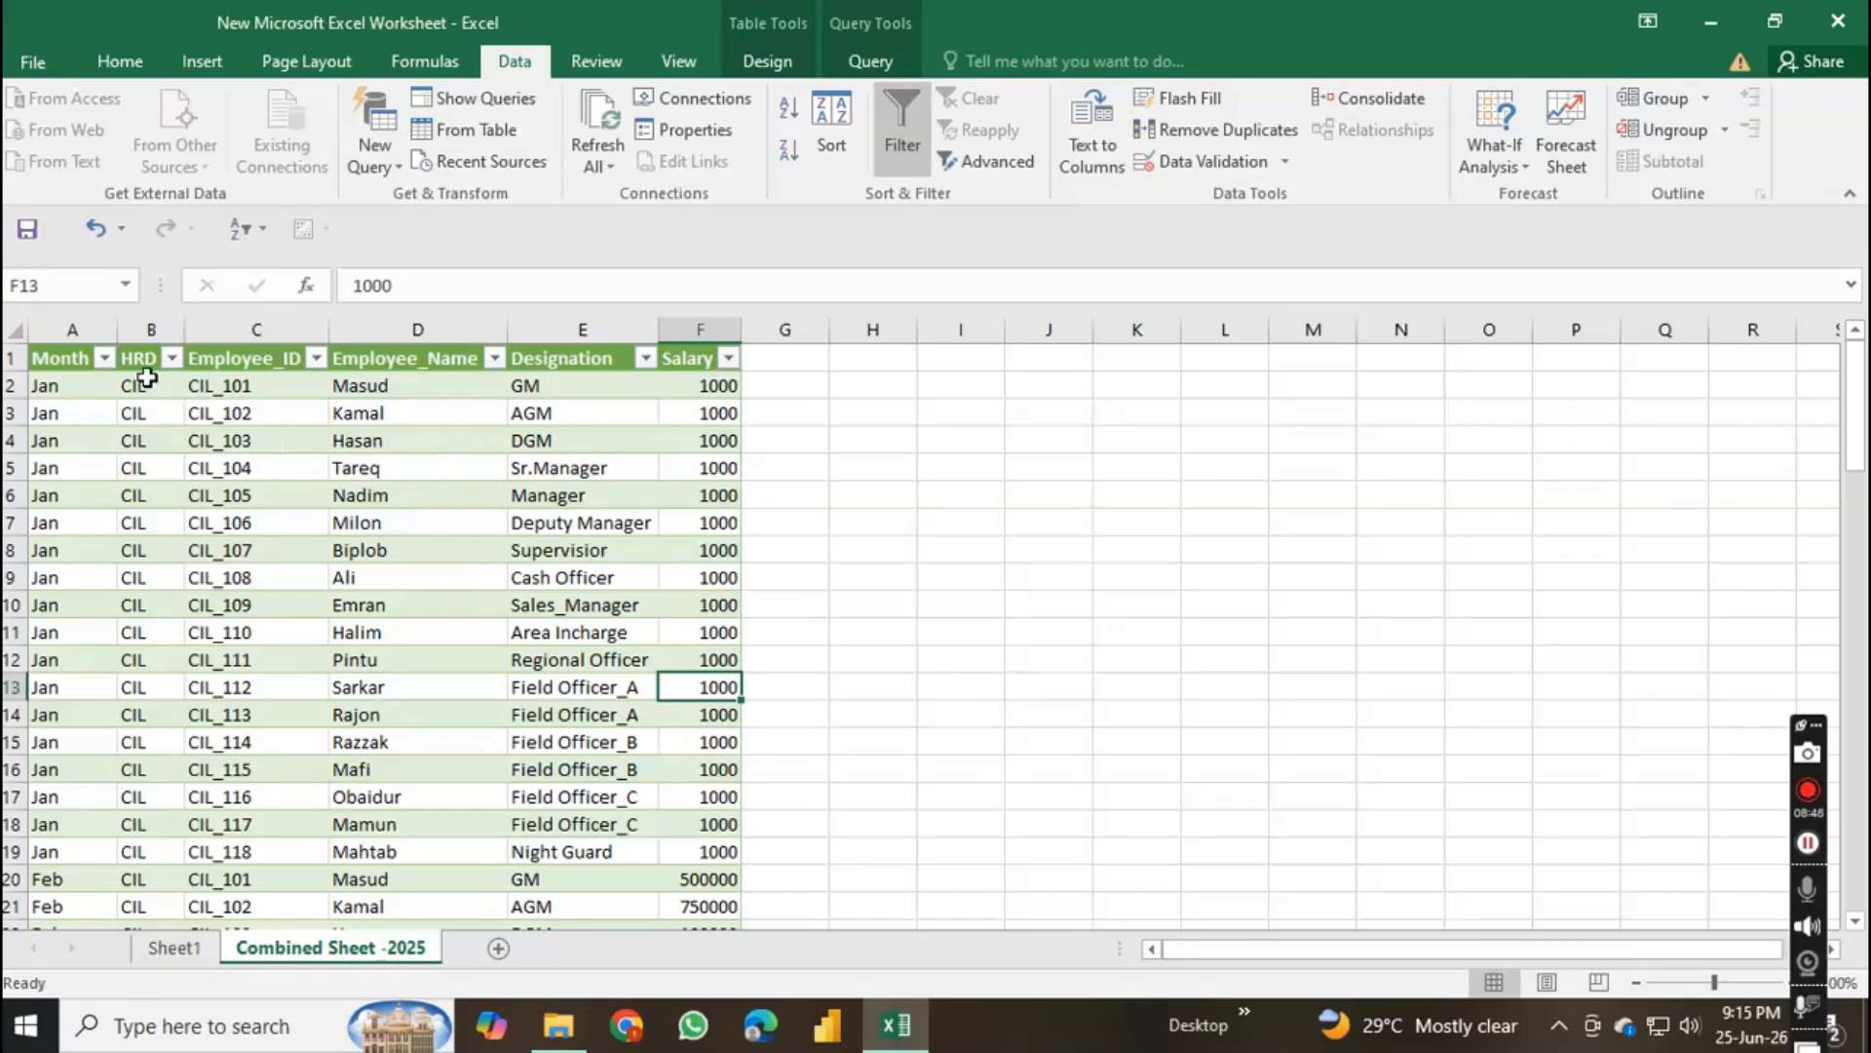
Step: Turn off the filter buttons on the combined table's header row
left_click(53, 361)
left_click(182, 478)
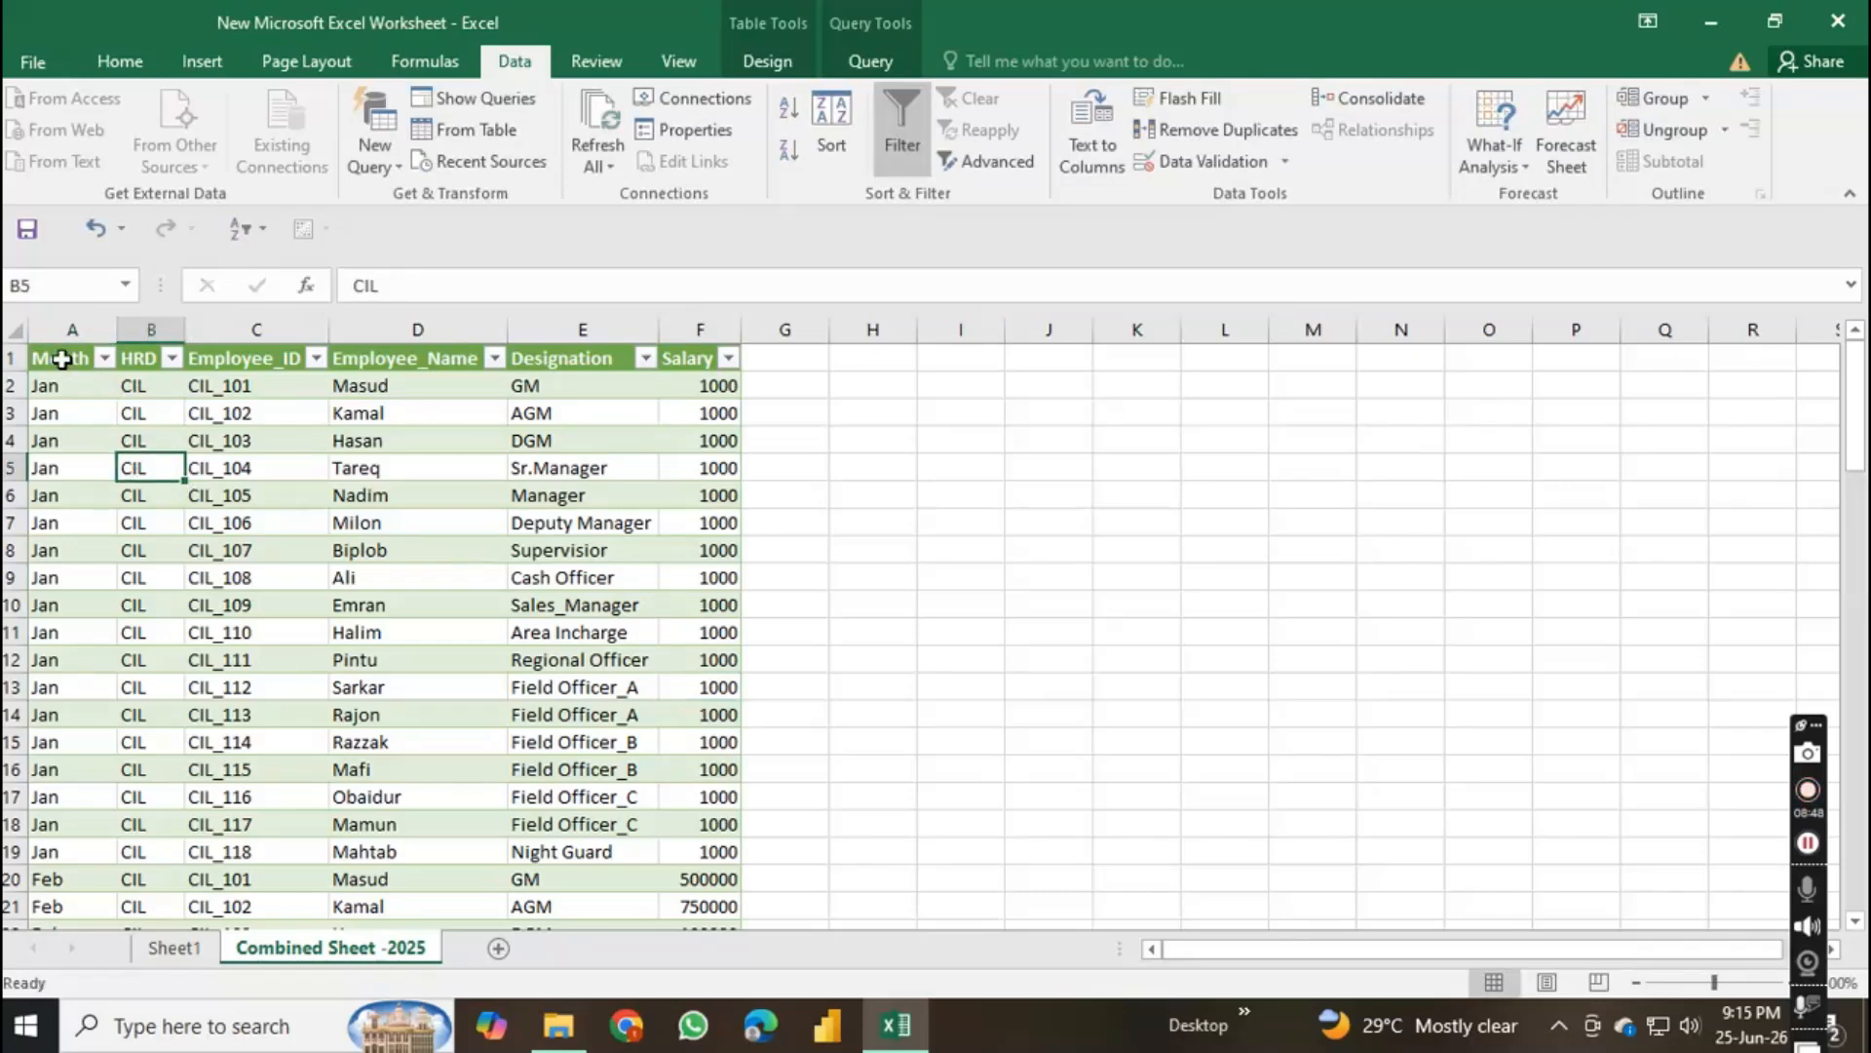
left_click_drag(70, 330, 673, 310)
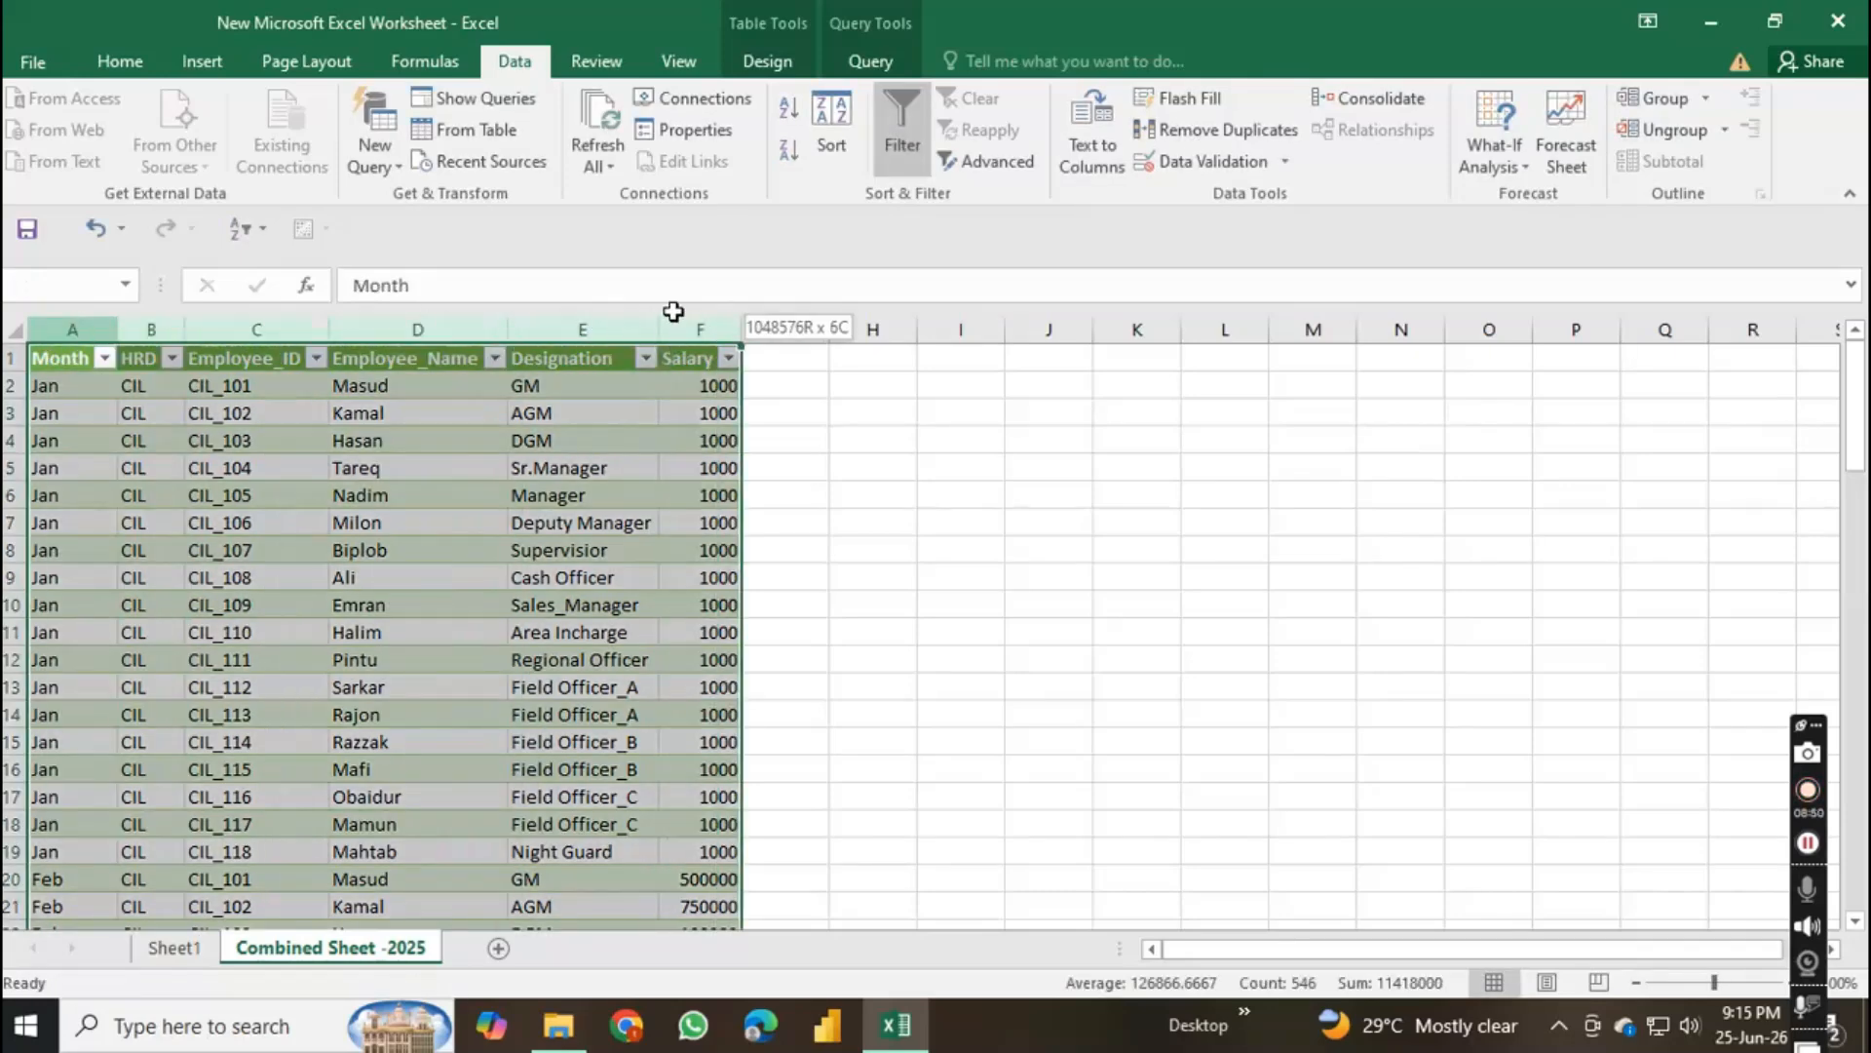
left_click(757, 62)
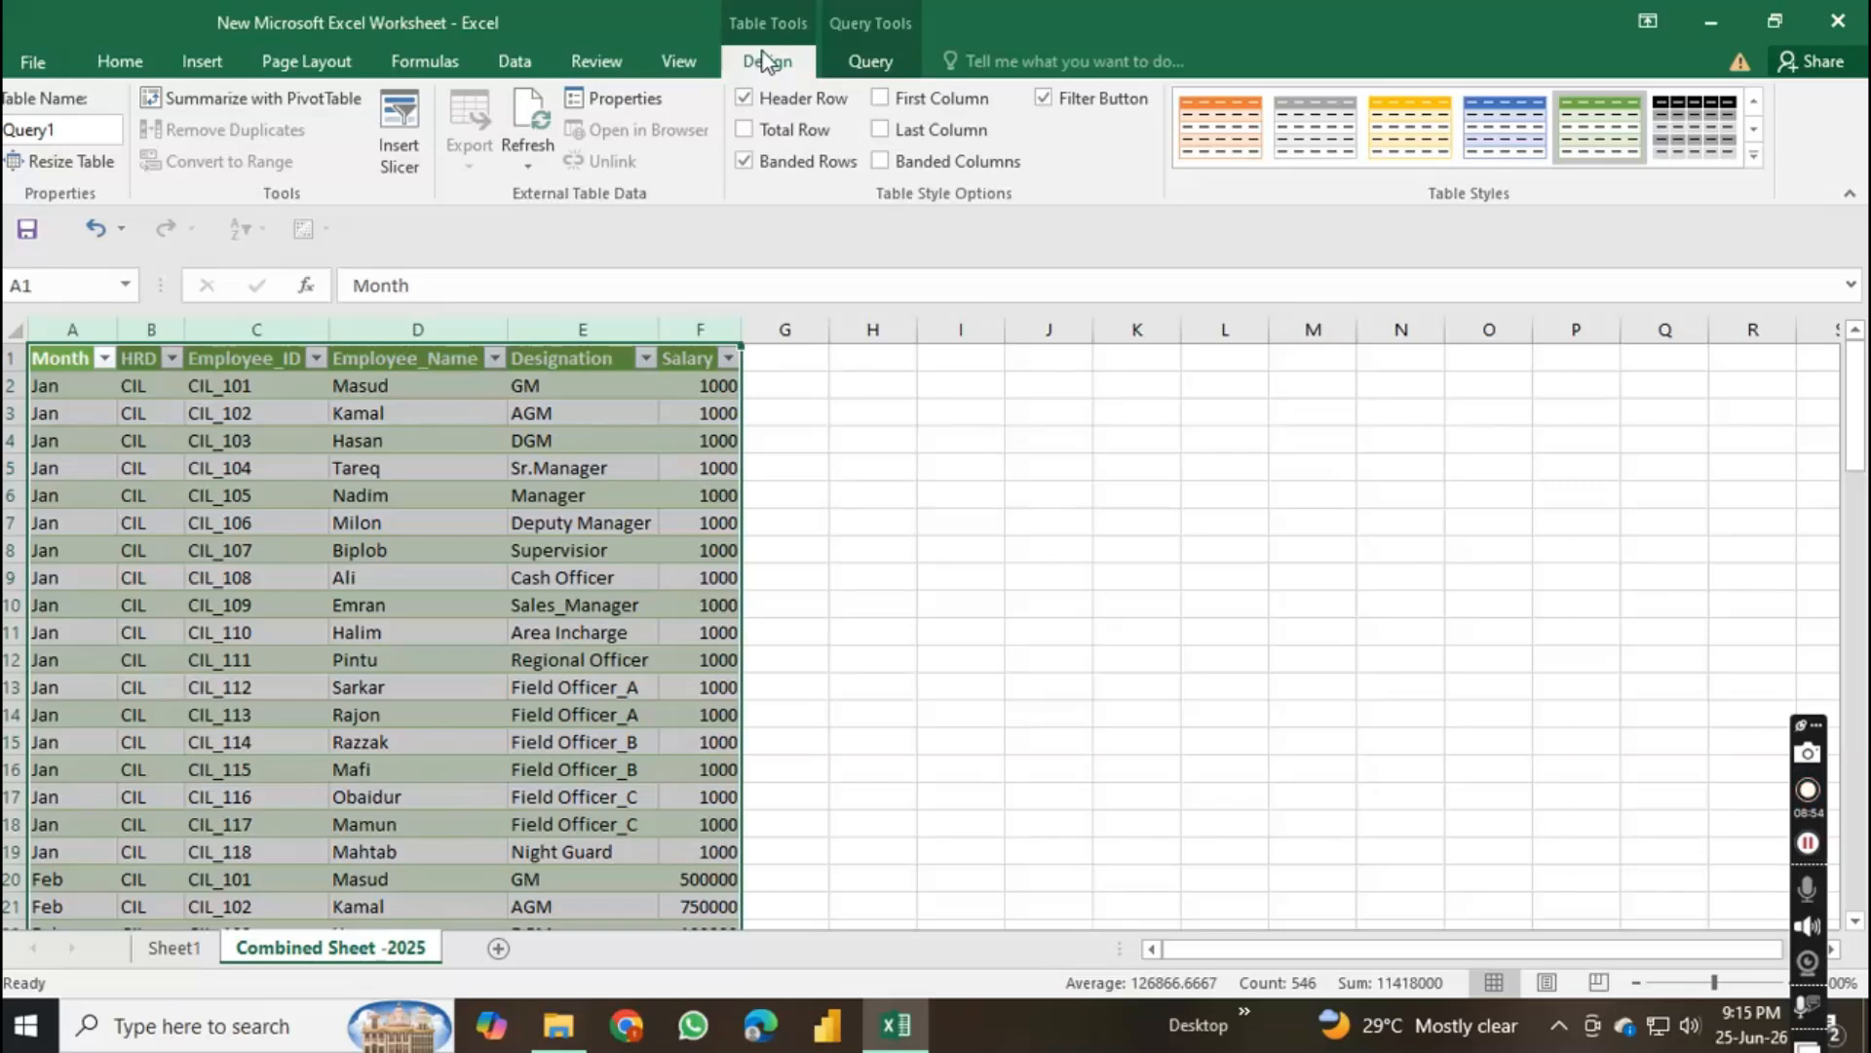
left_click(120, 60)
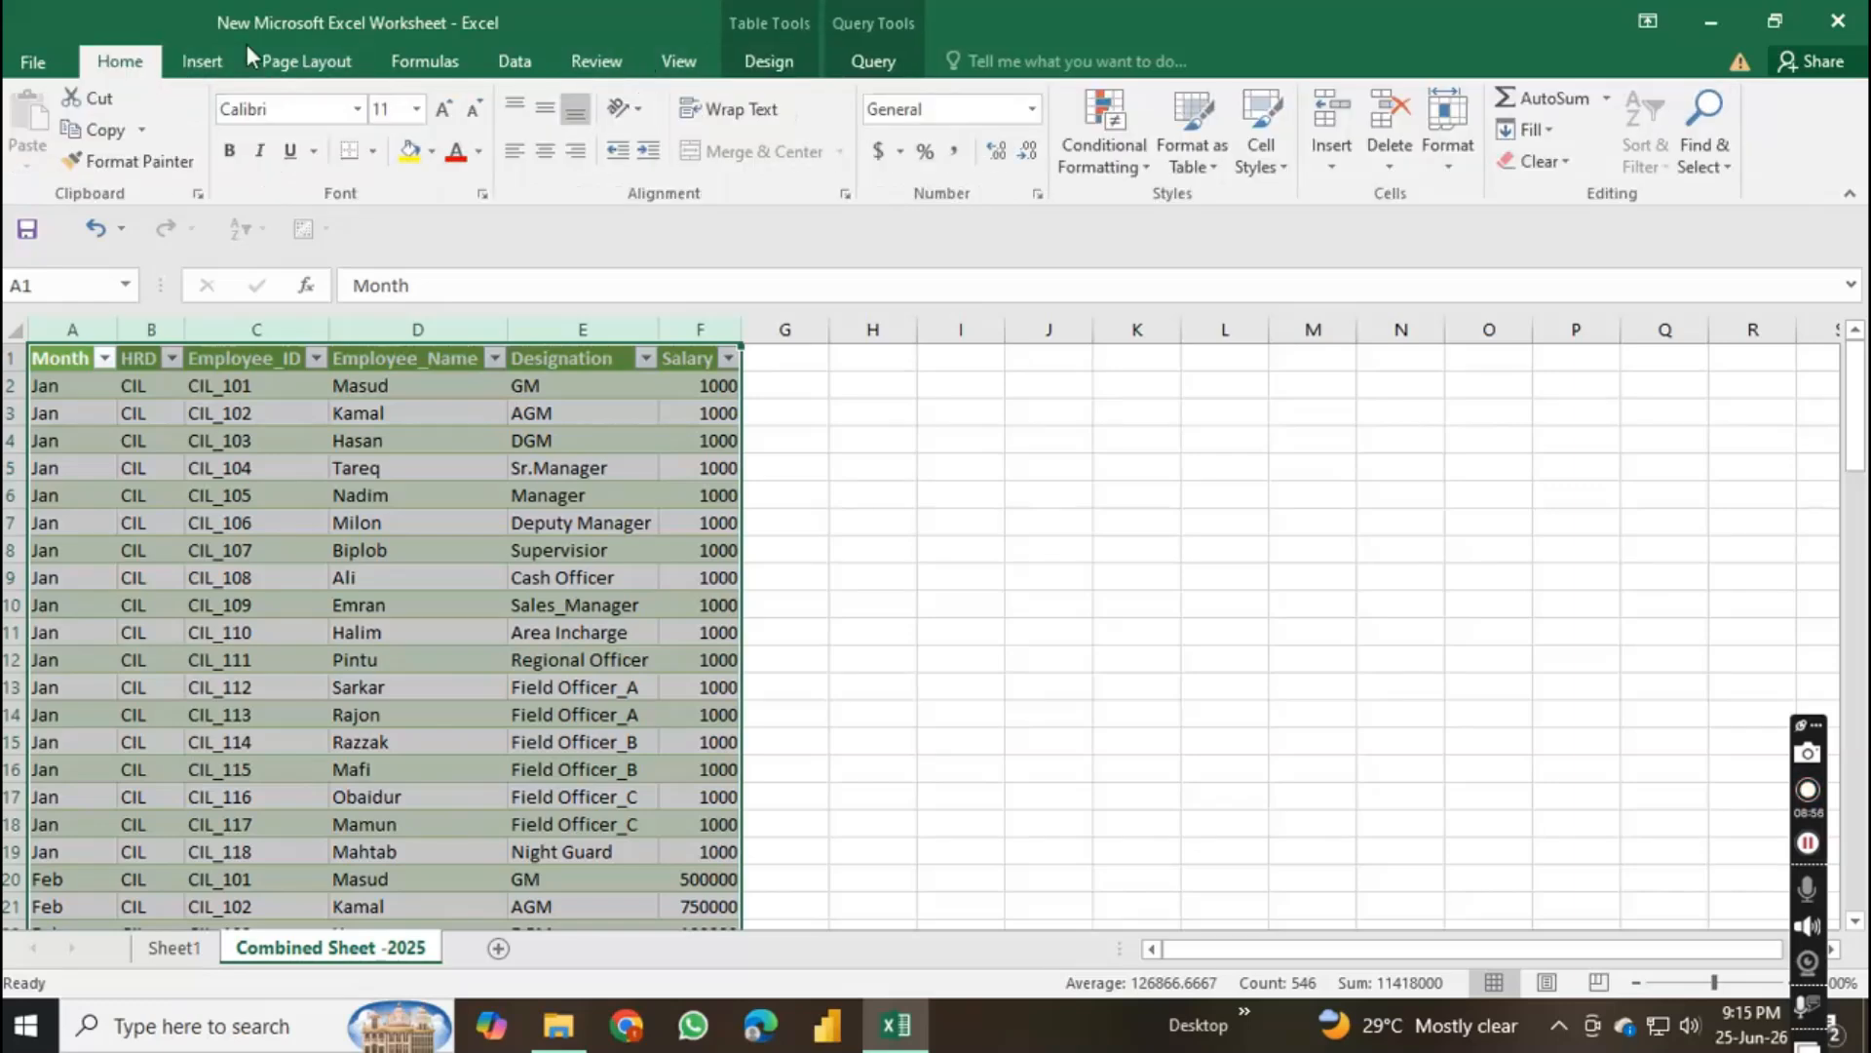
left_click(204, 62)
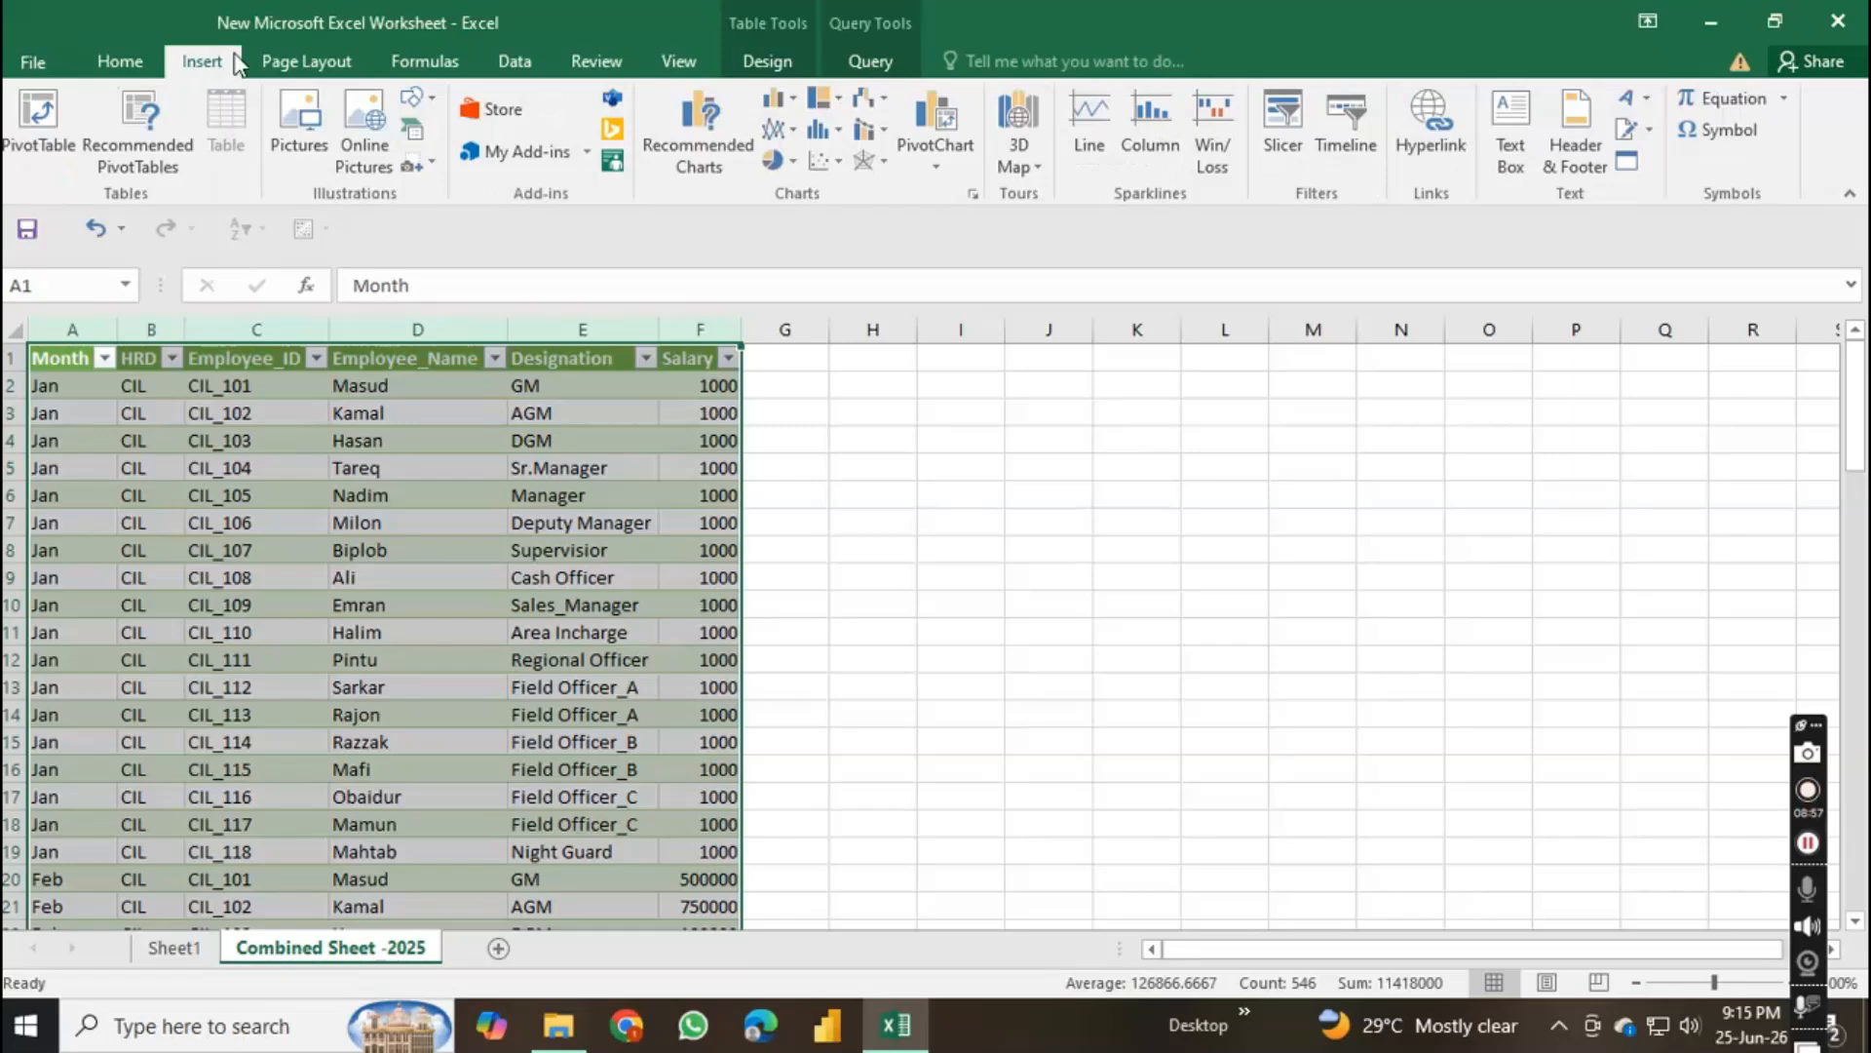
left_click(255, 368)
left_click(297, 61)
left_click(419, 60)
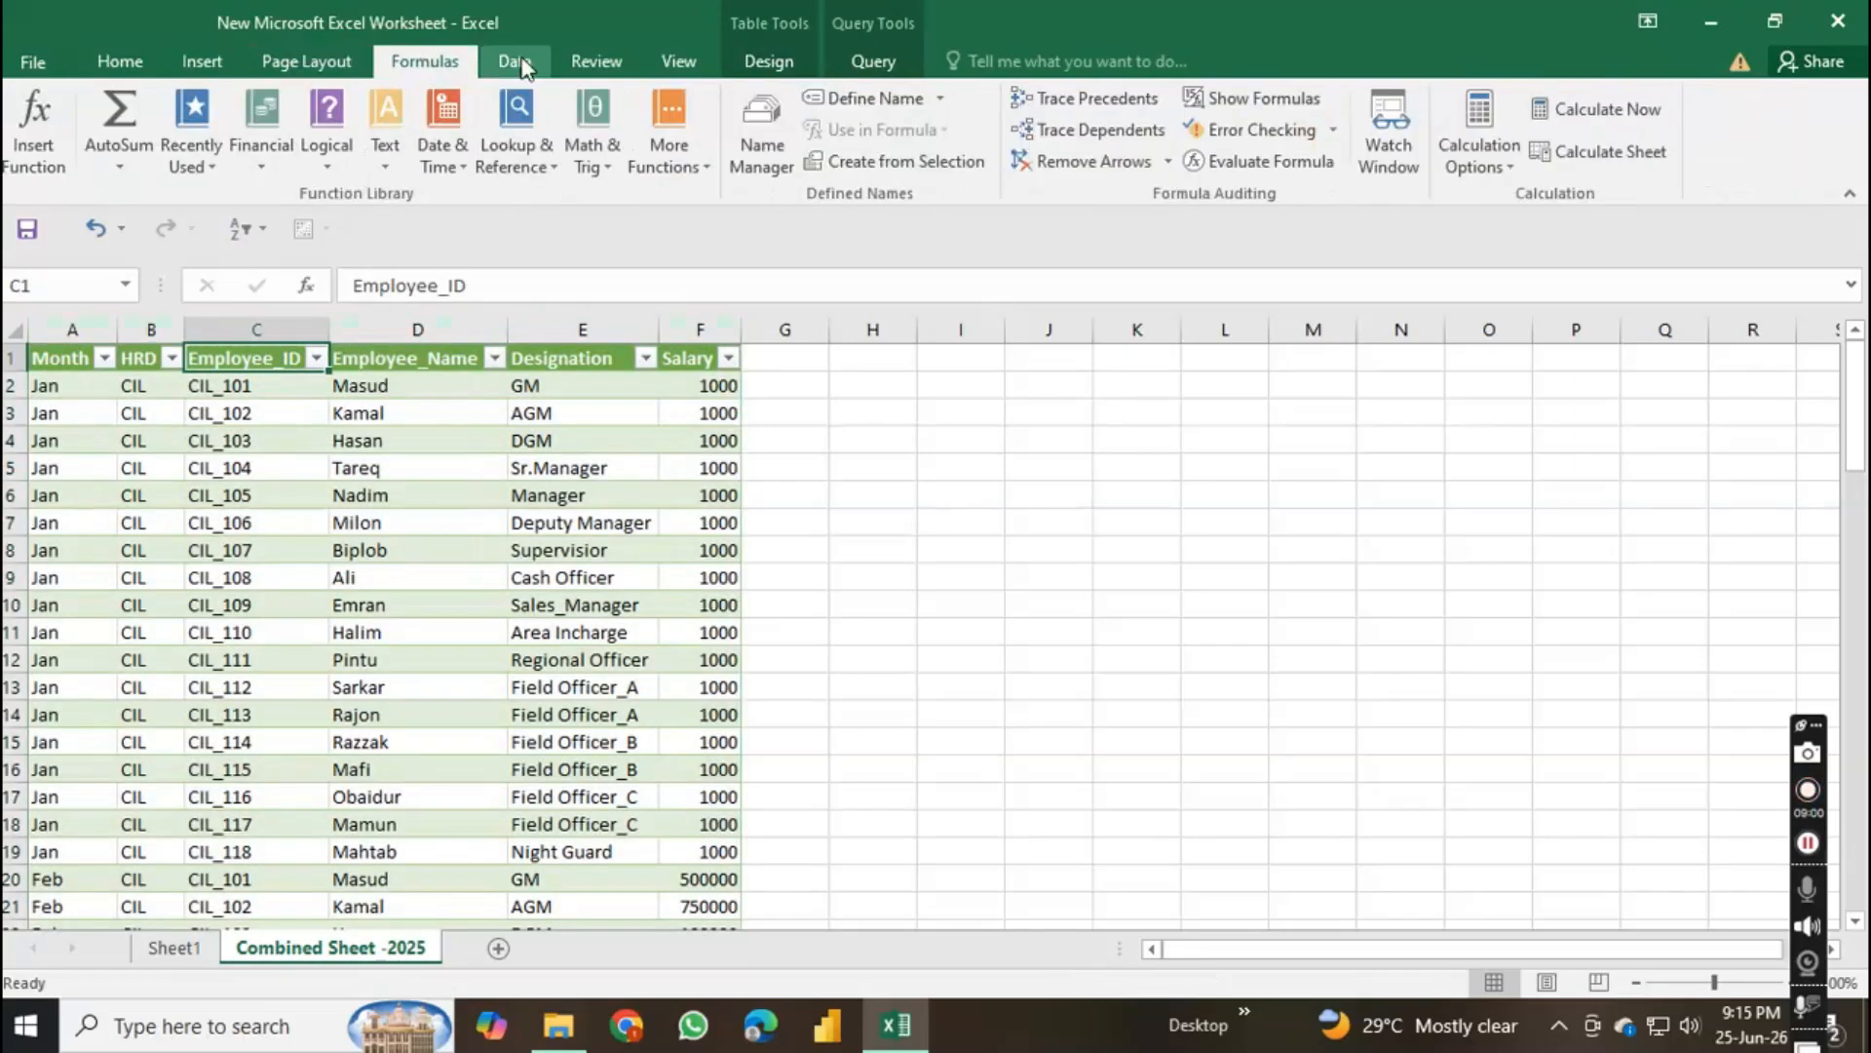
left_click(516, 62)
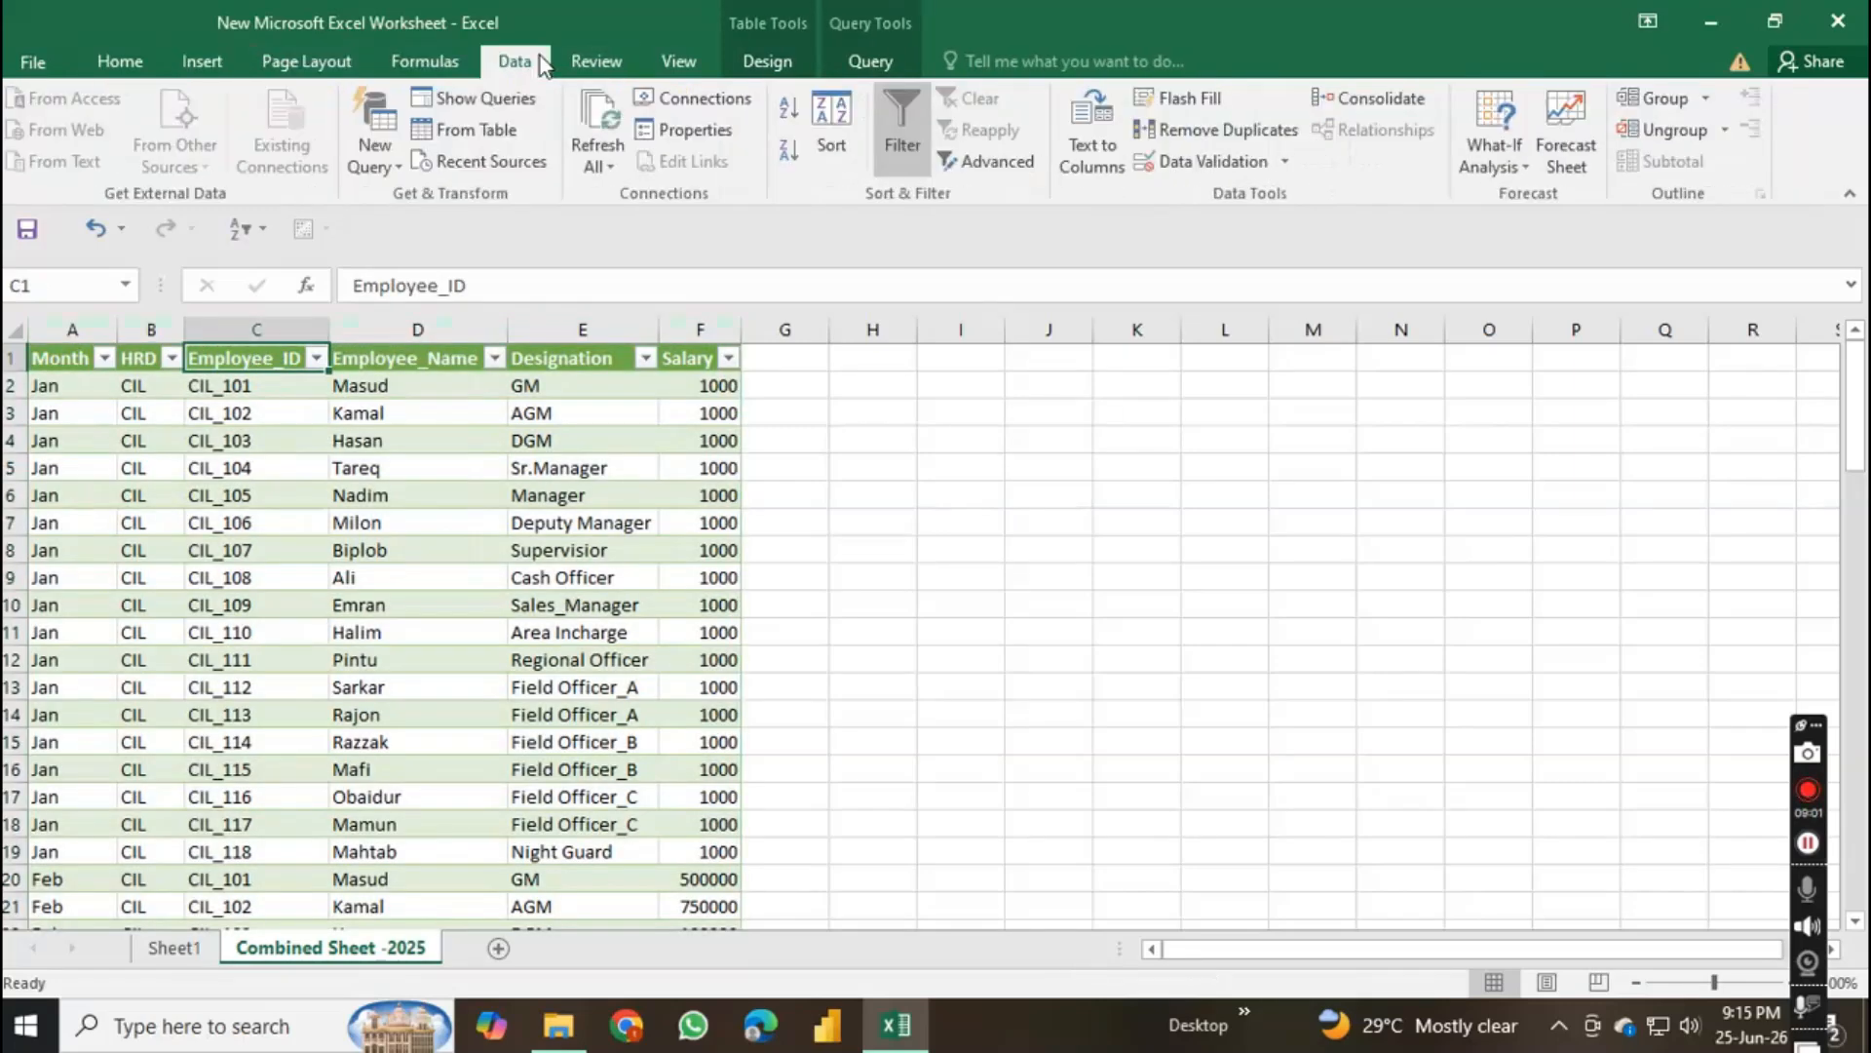
left_click(904, 139)
left_click(803, 522)
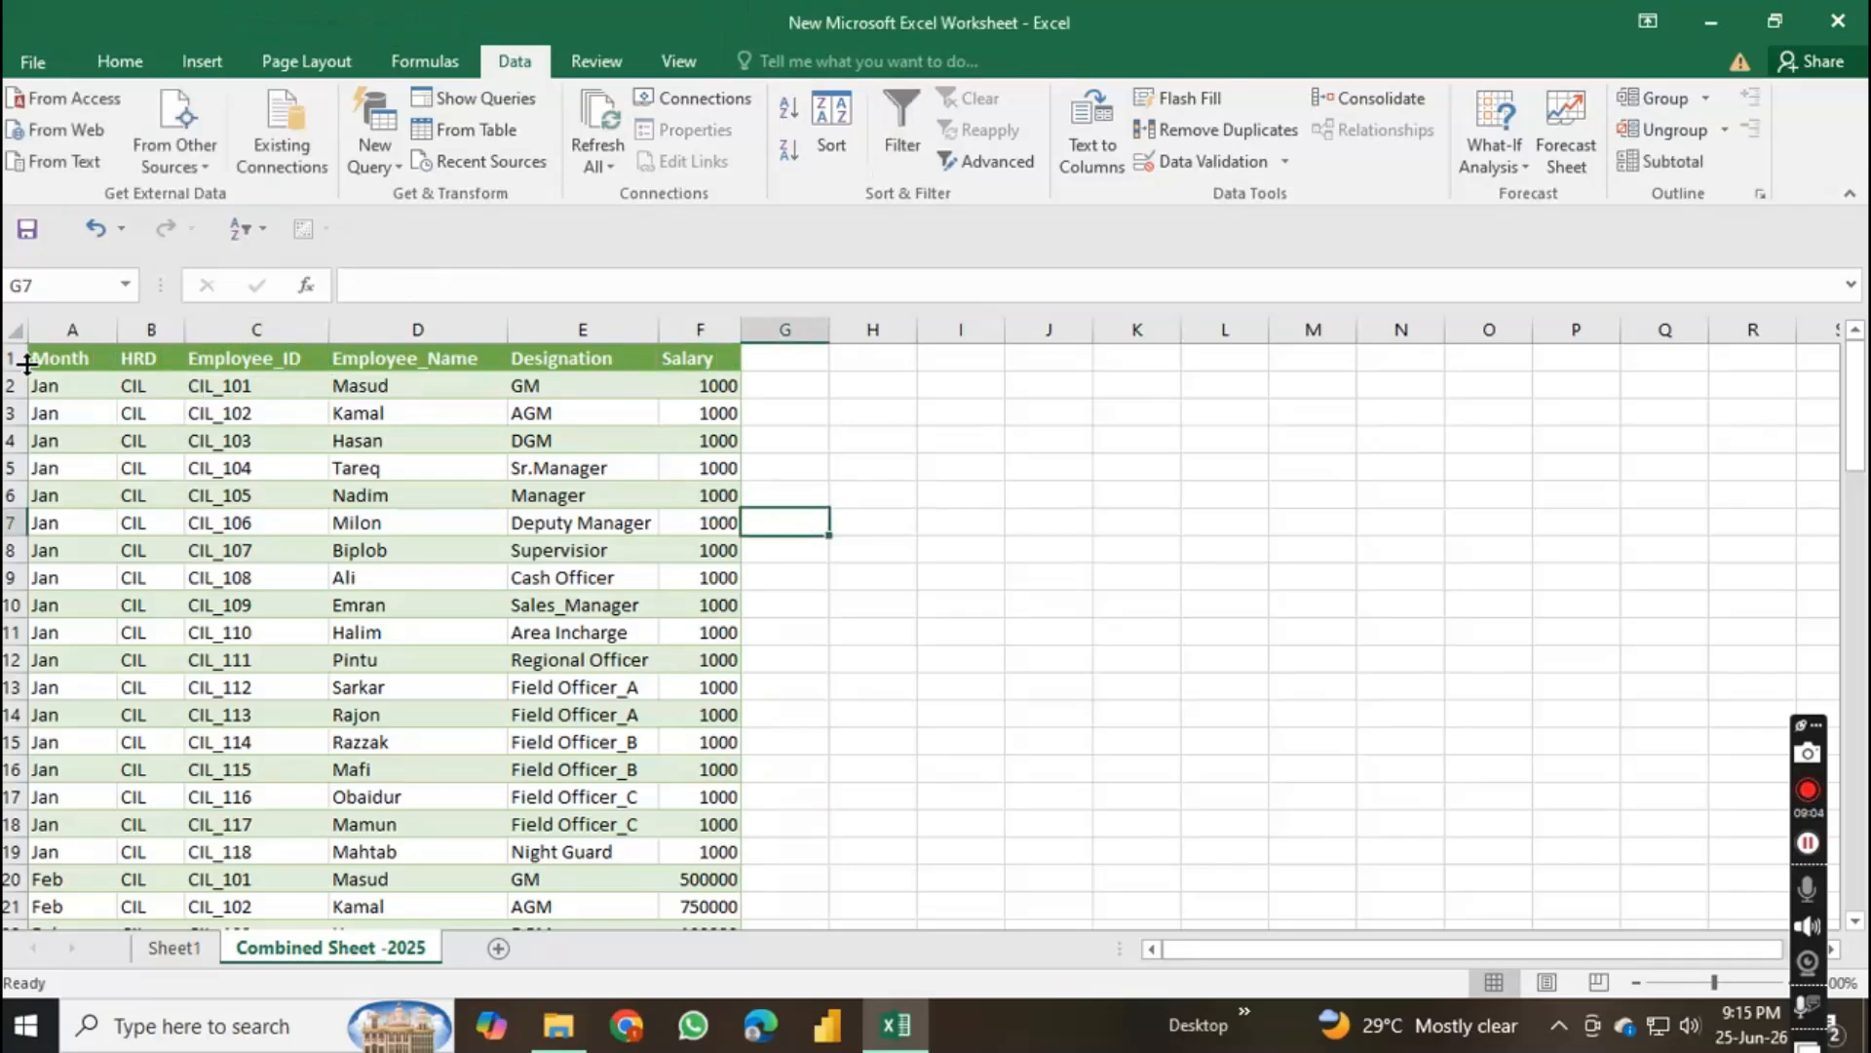
Step: Review the combined table's rows by month and check where the data ends on the Combined Sheet -2025 worksheet
scroll(458, 506, "down", 3)
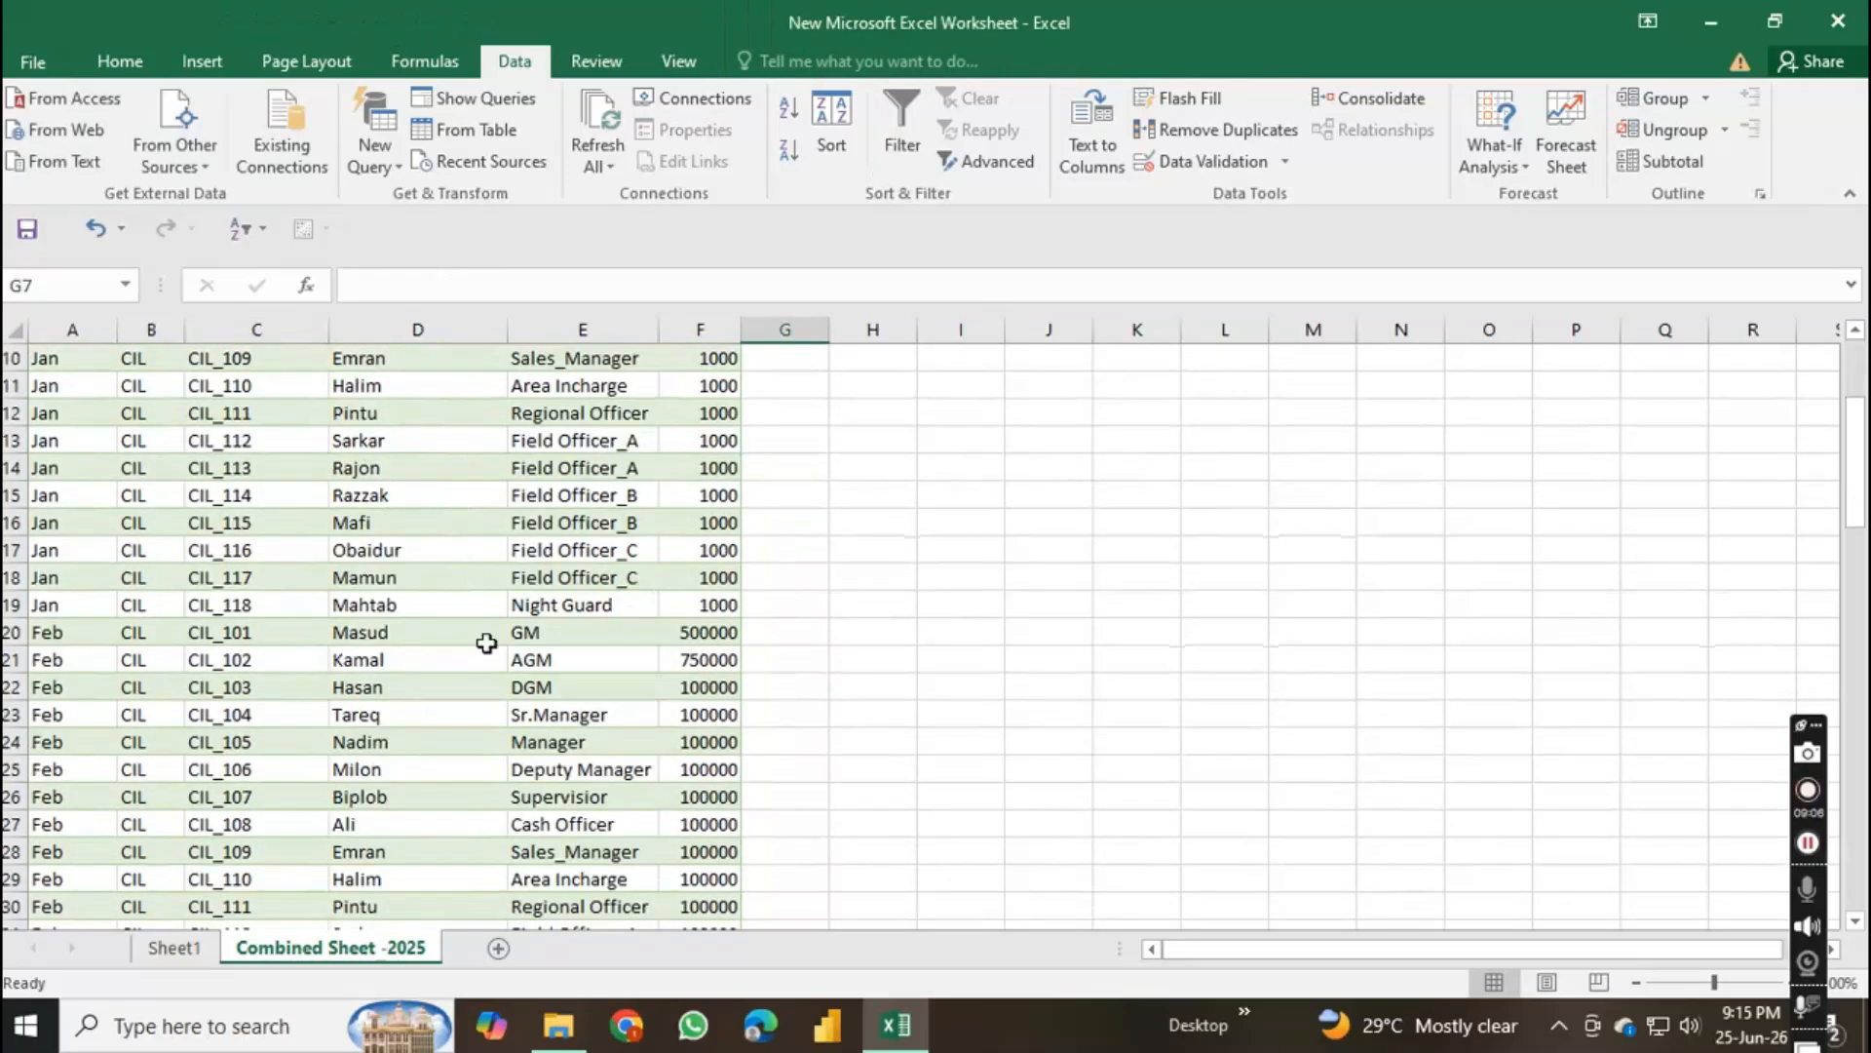
scroll(487, 643, "down", 11)
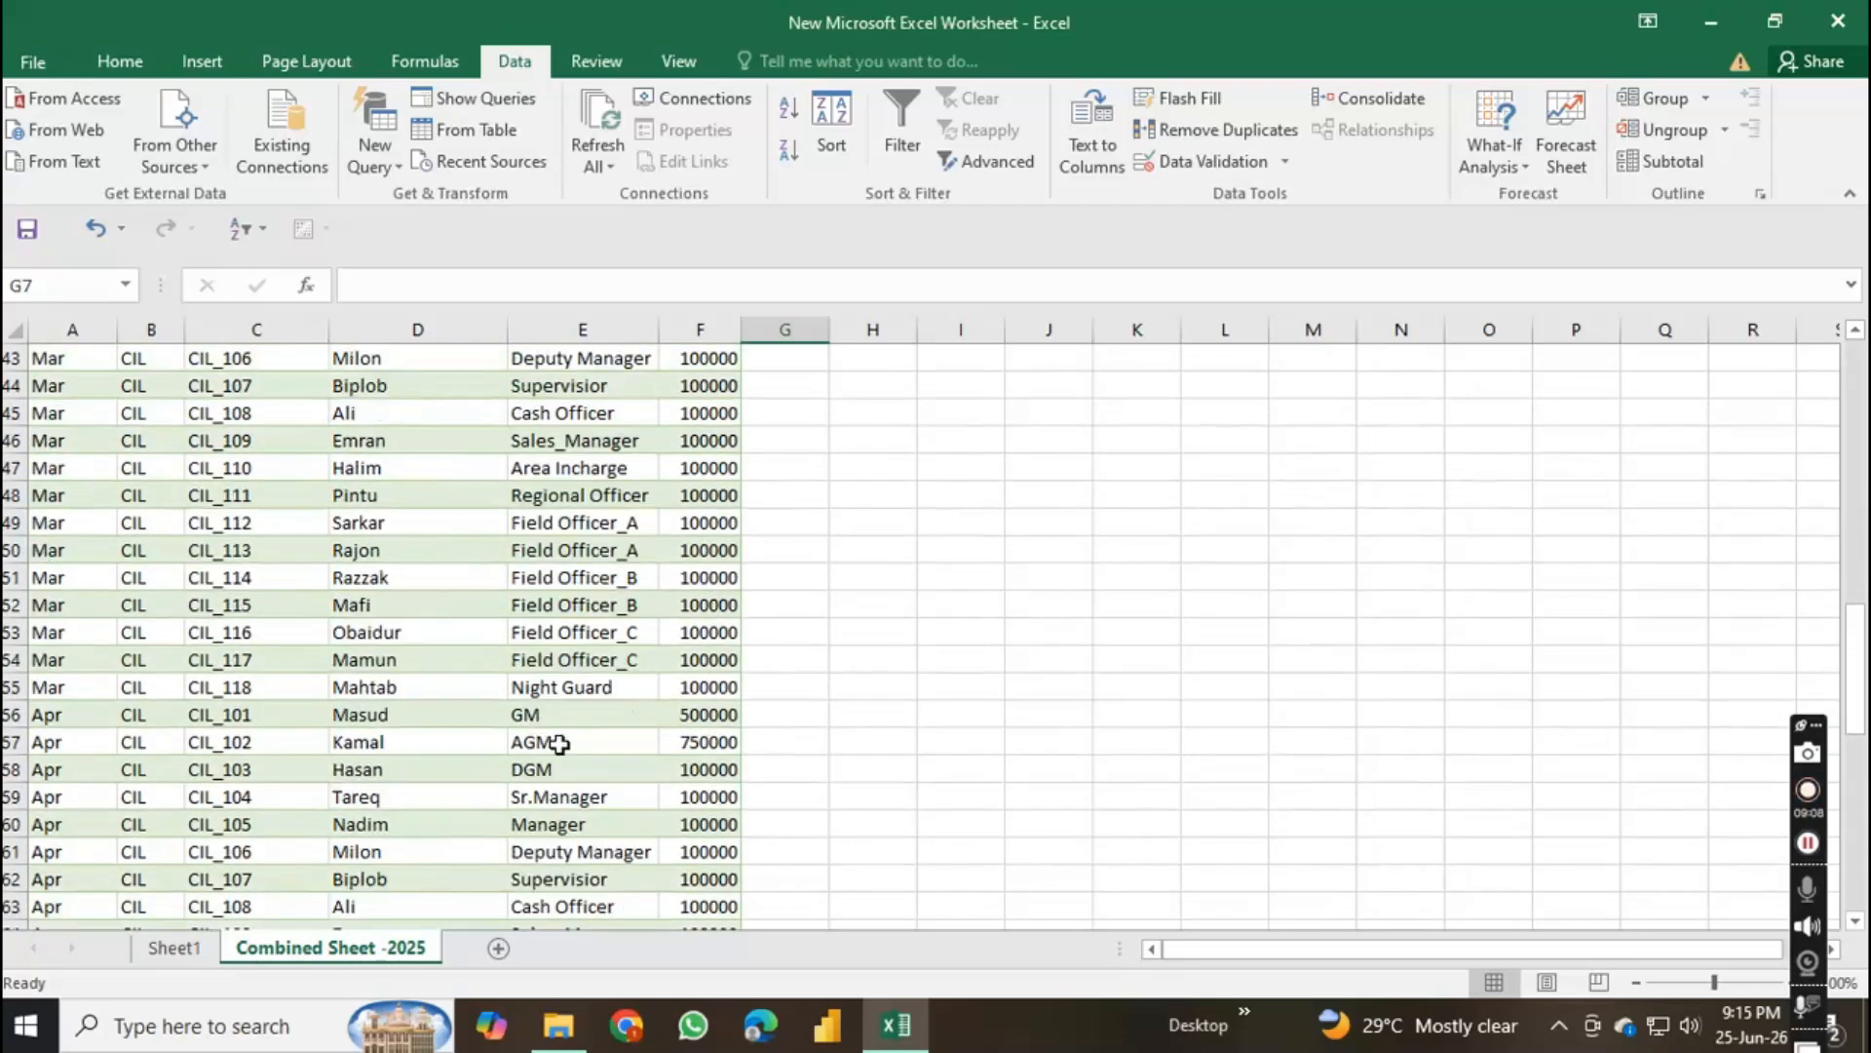
scroll(563, 745, "down", 14)
scroll(563, 746, "up", 20)
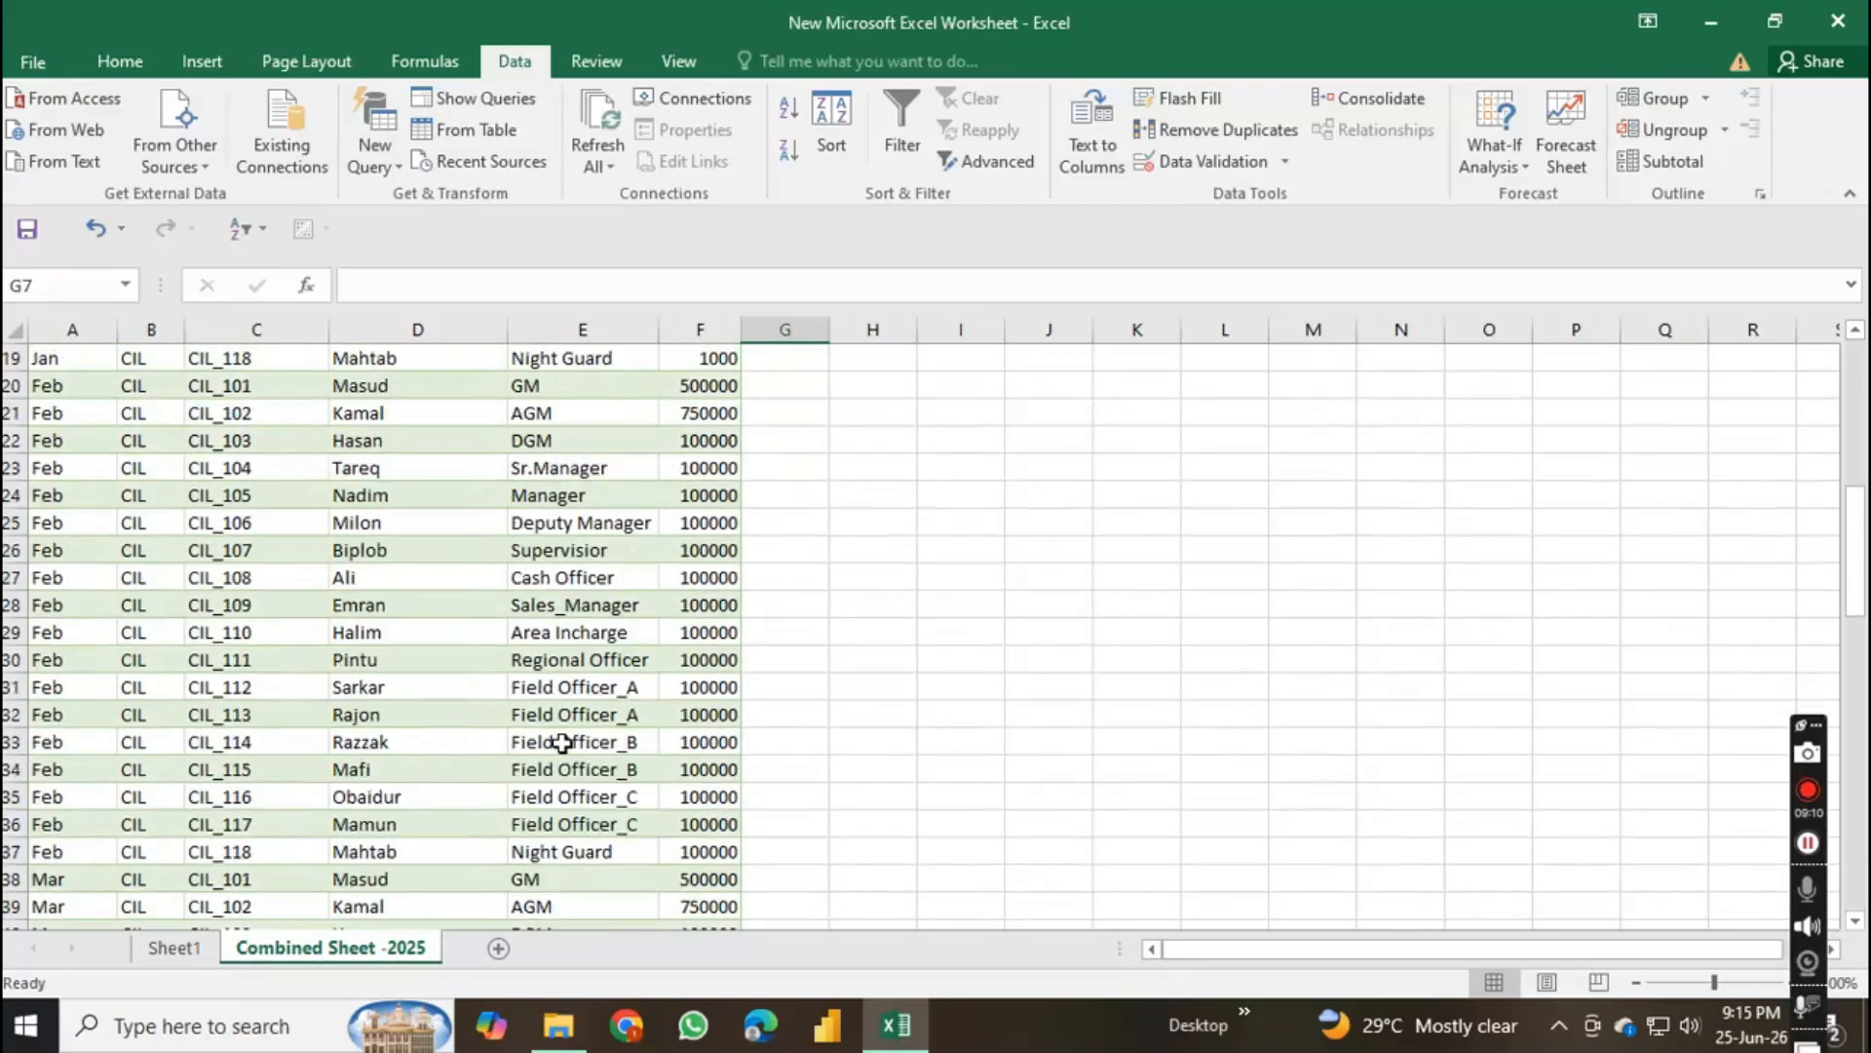
scroll(564, 744, "up", 6)
scroll(288, 692, "down", 19)
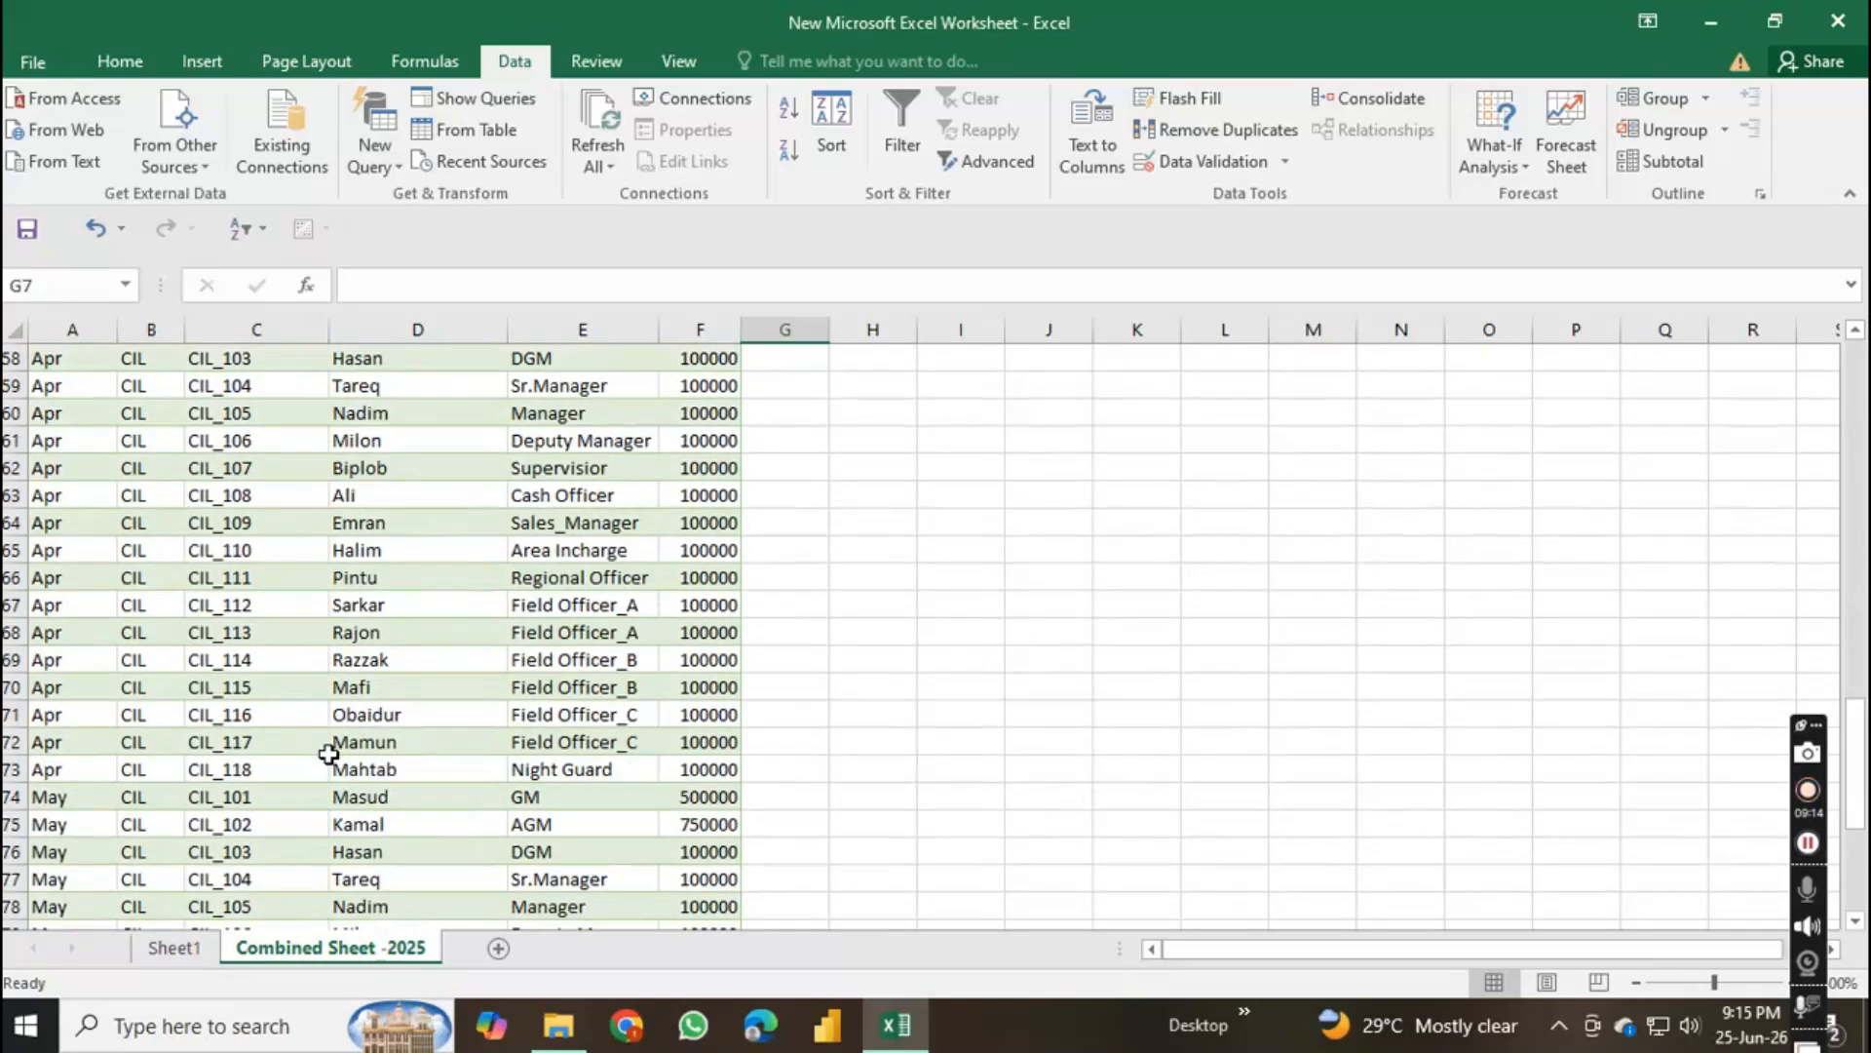
scroll(321, 753, "down", 8)
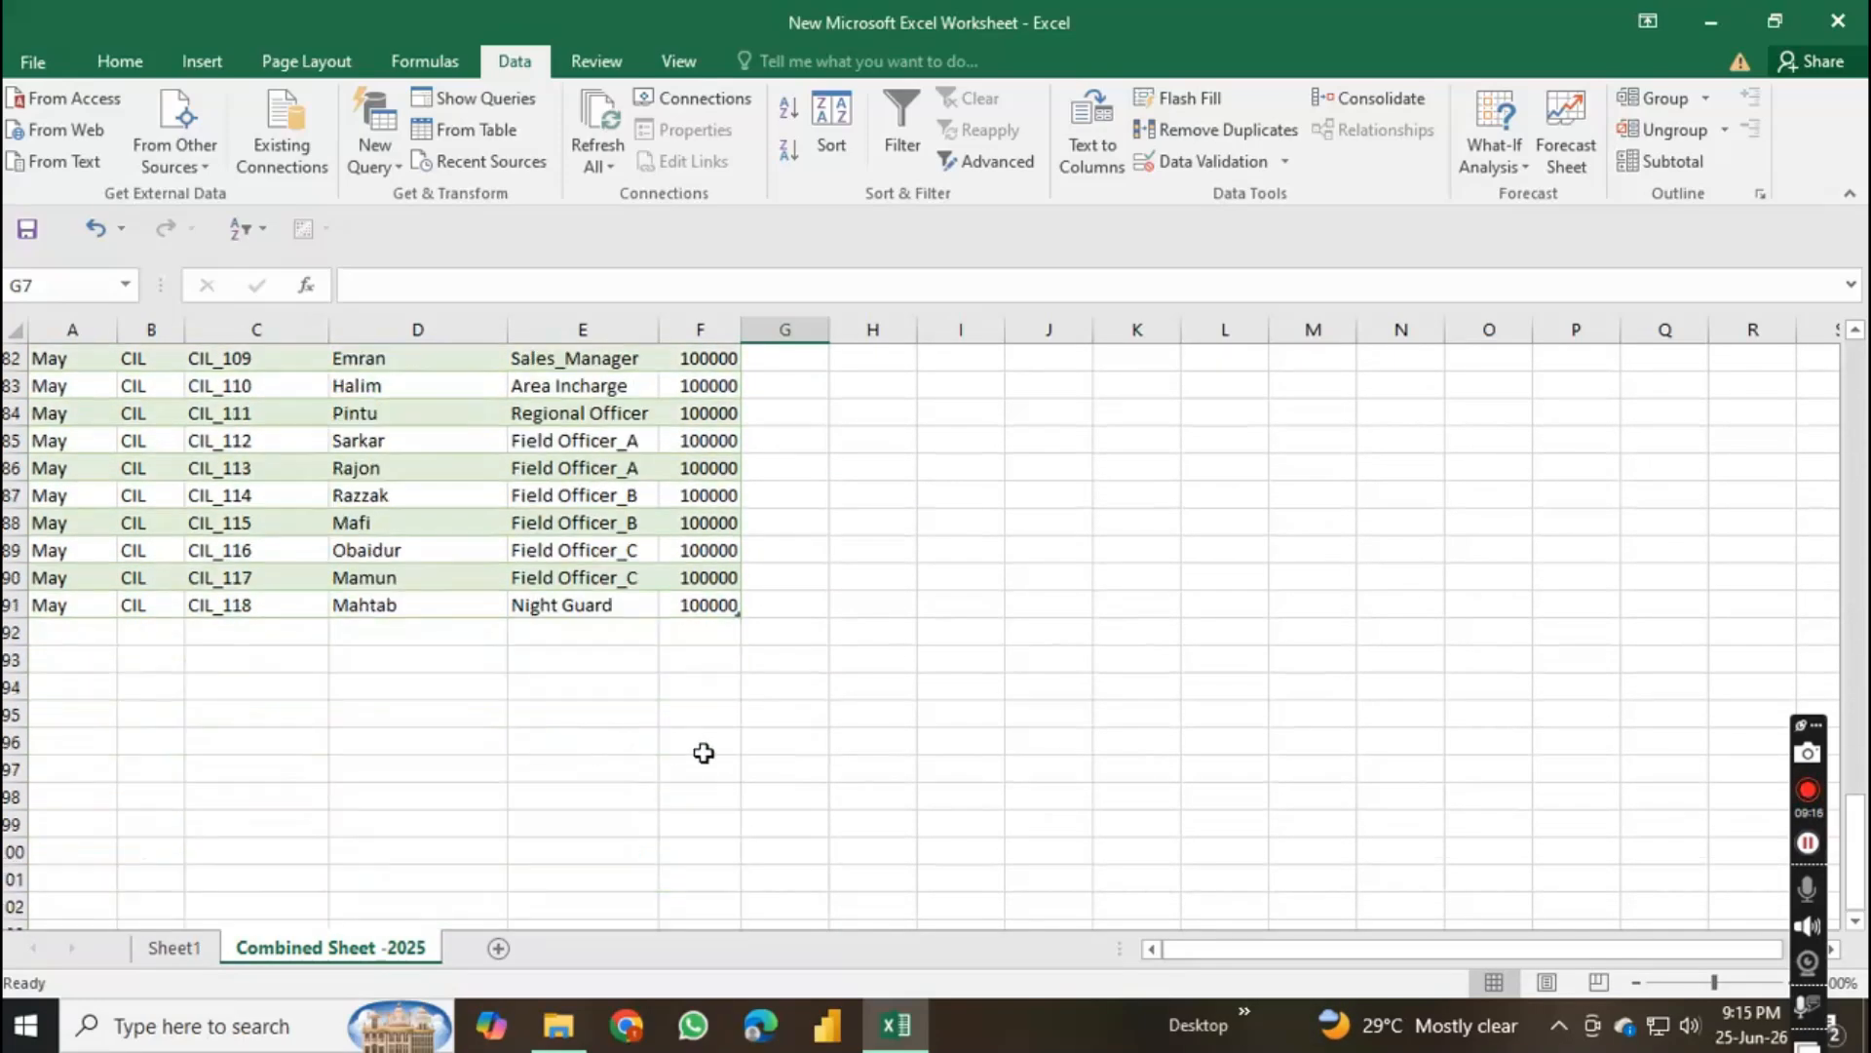
scroll(704, 753, "up", 20)
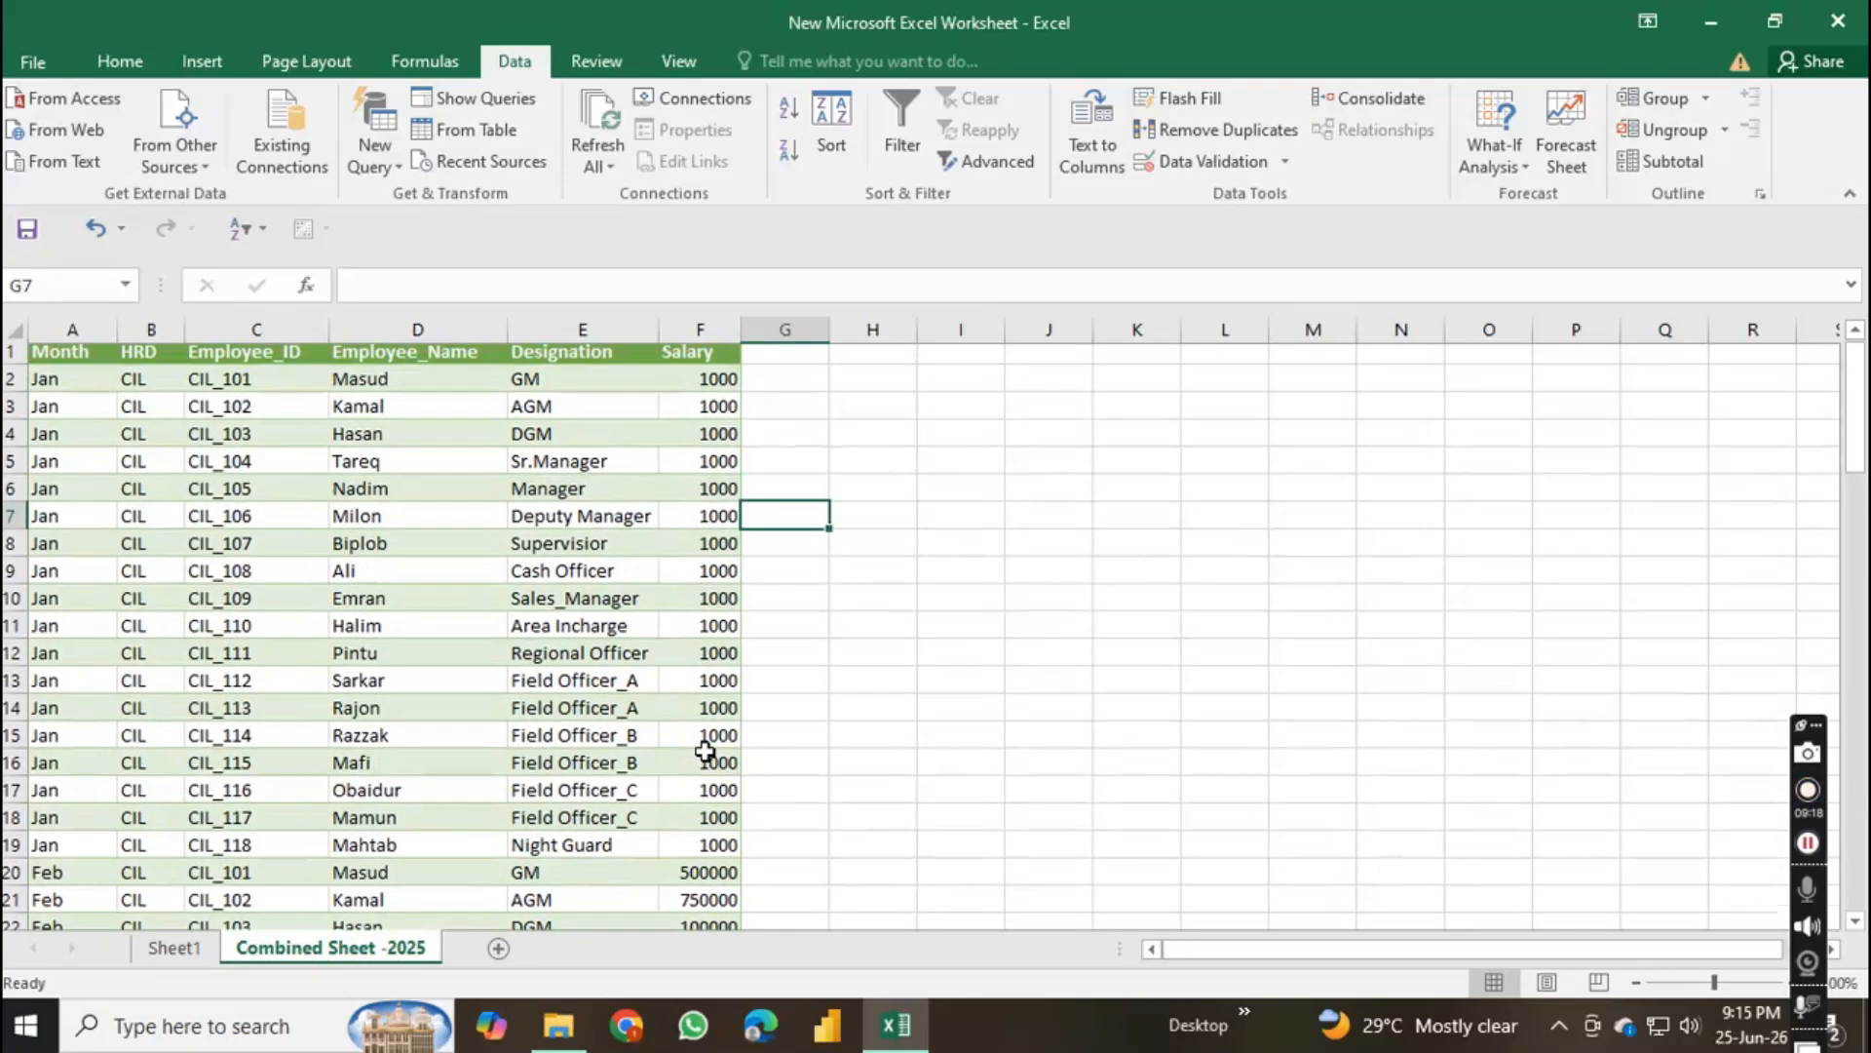
scroll(705, 750, "down", 20)
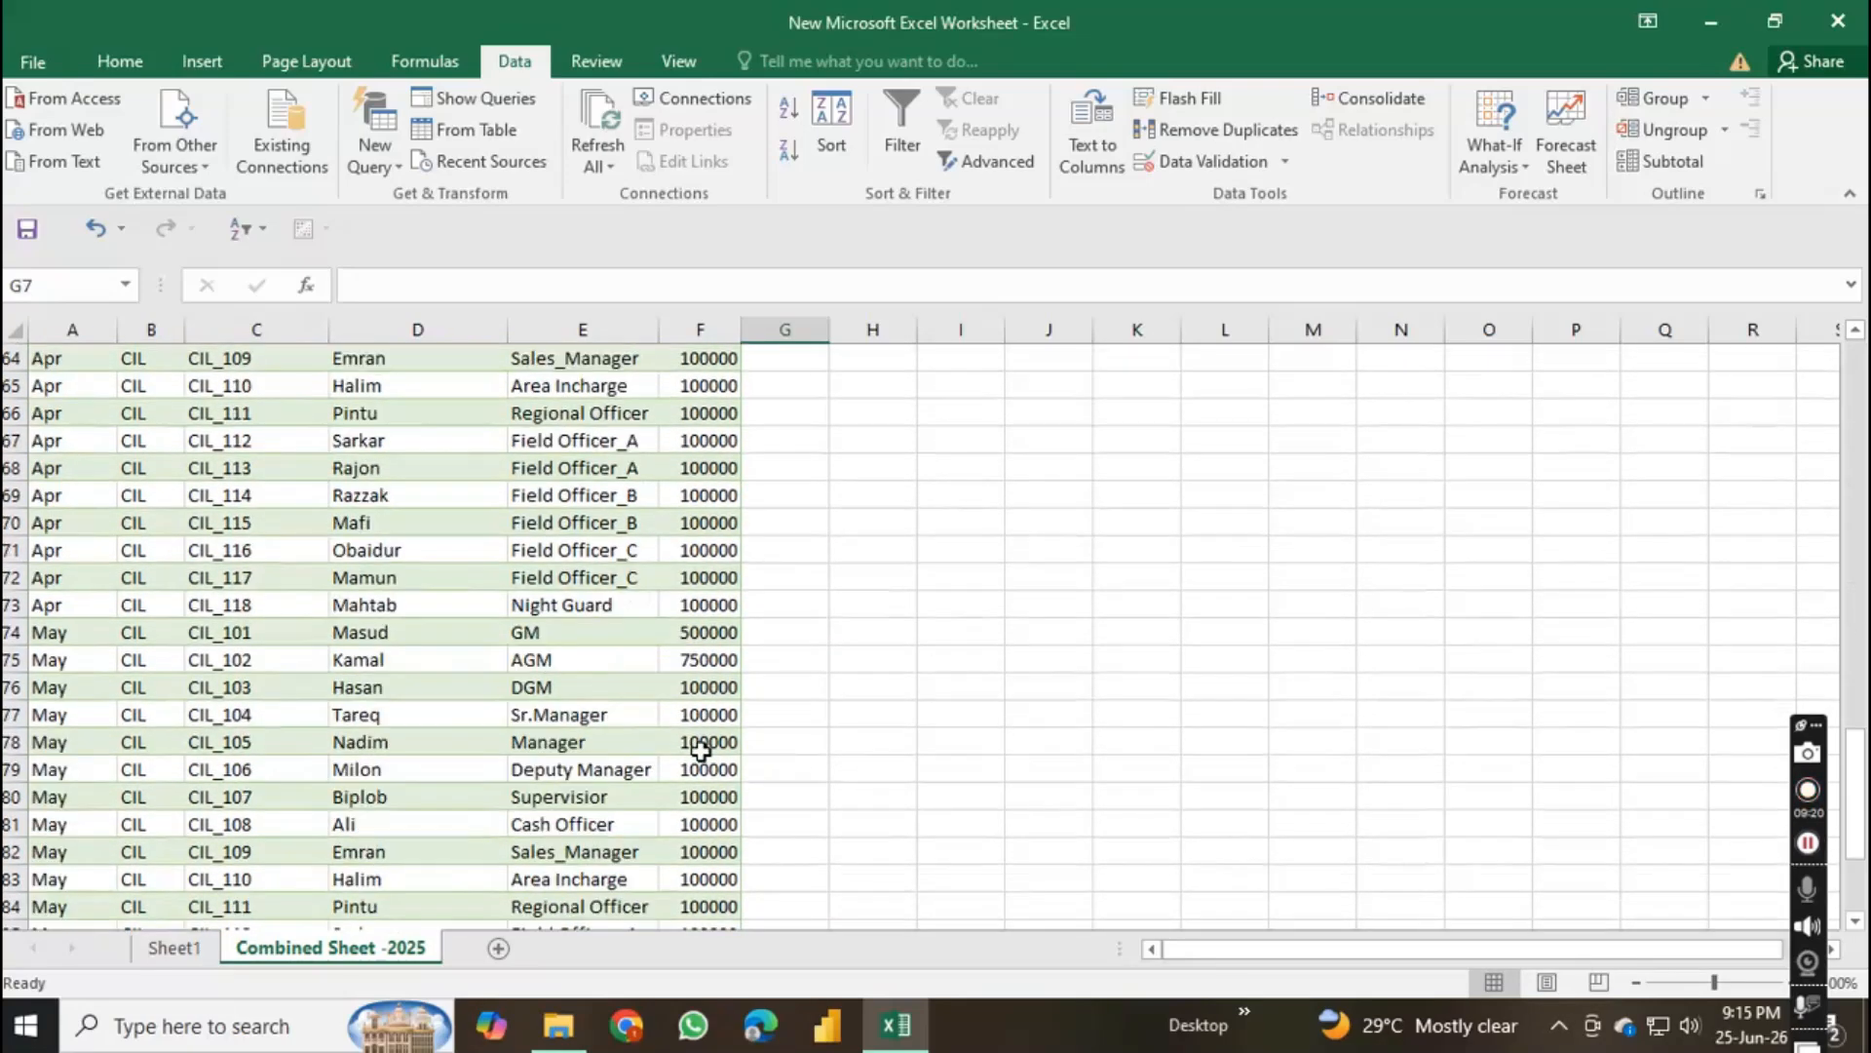
scroll(701, 751, "down", 6)
left_click(57, 629)
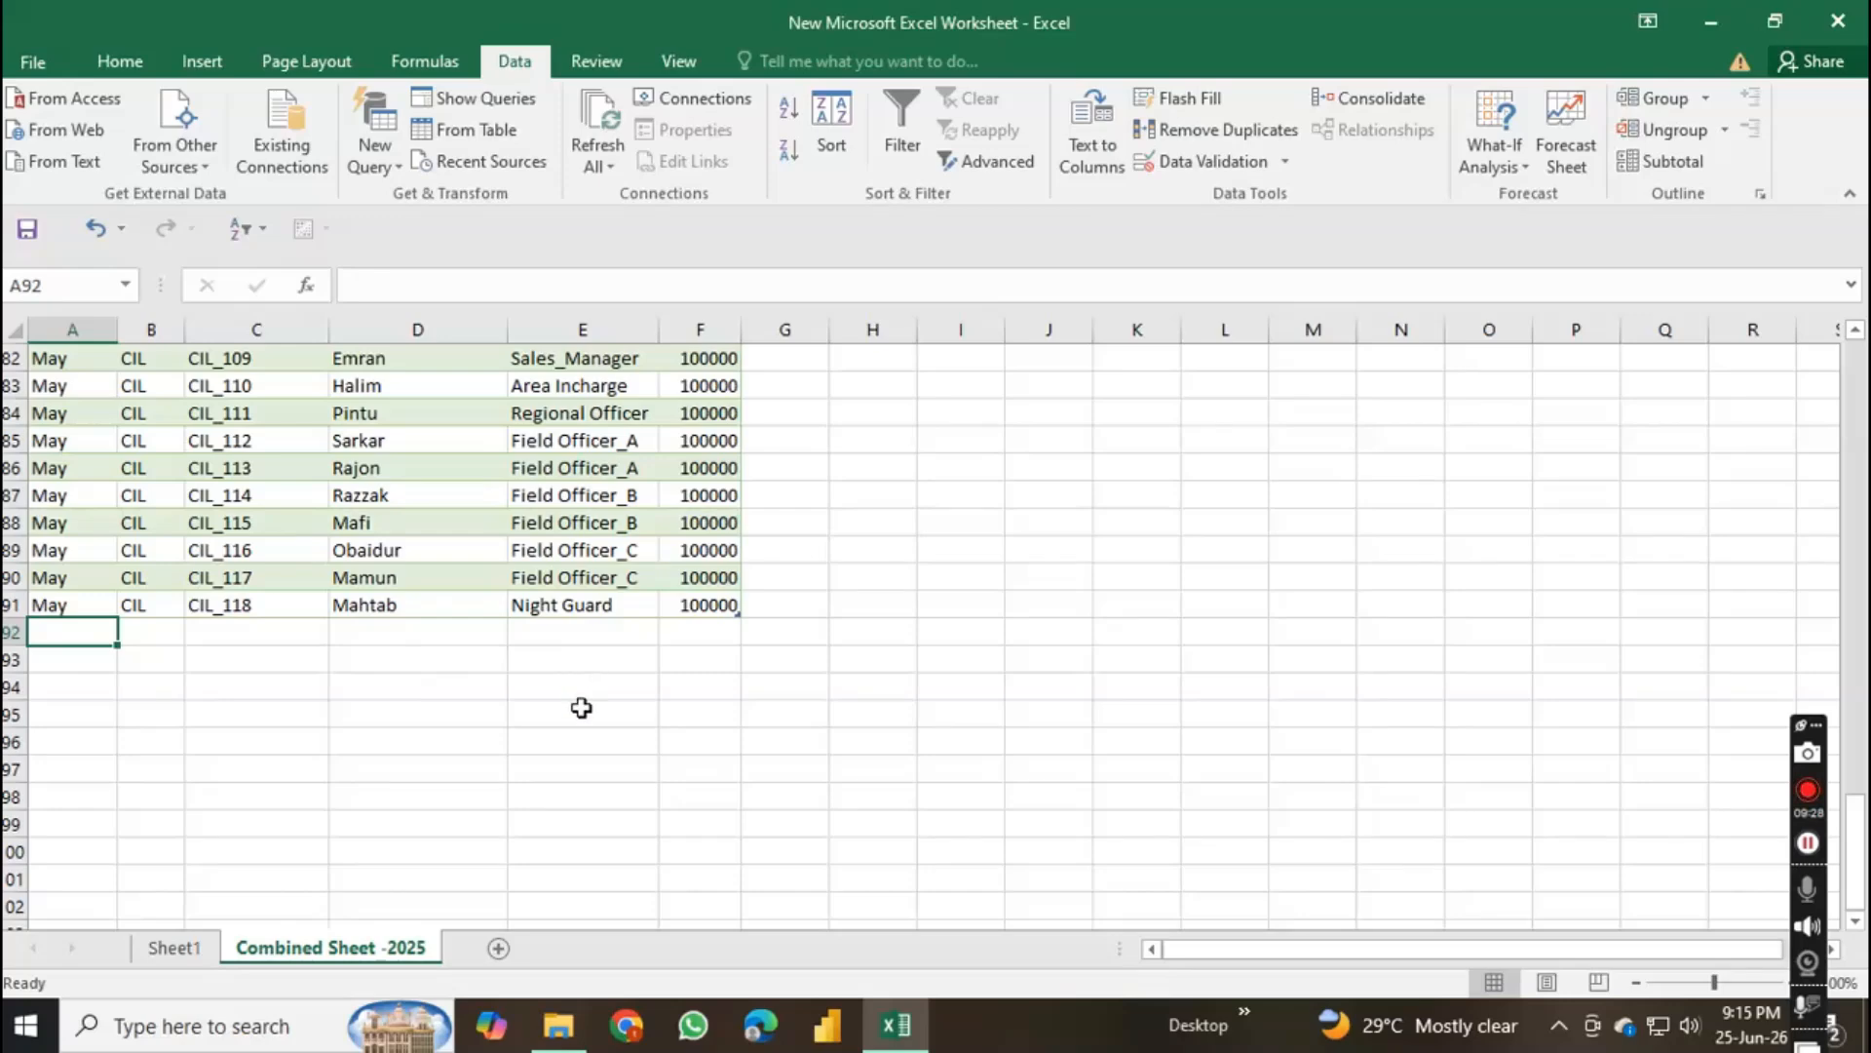
scroll(581, 707, "up", 20)
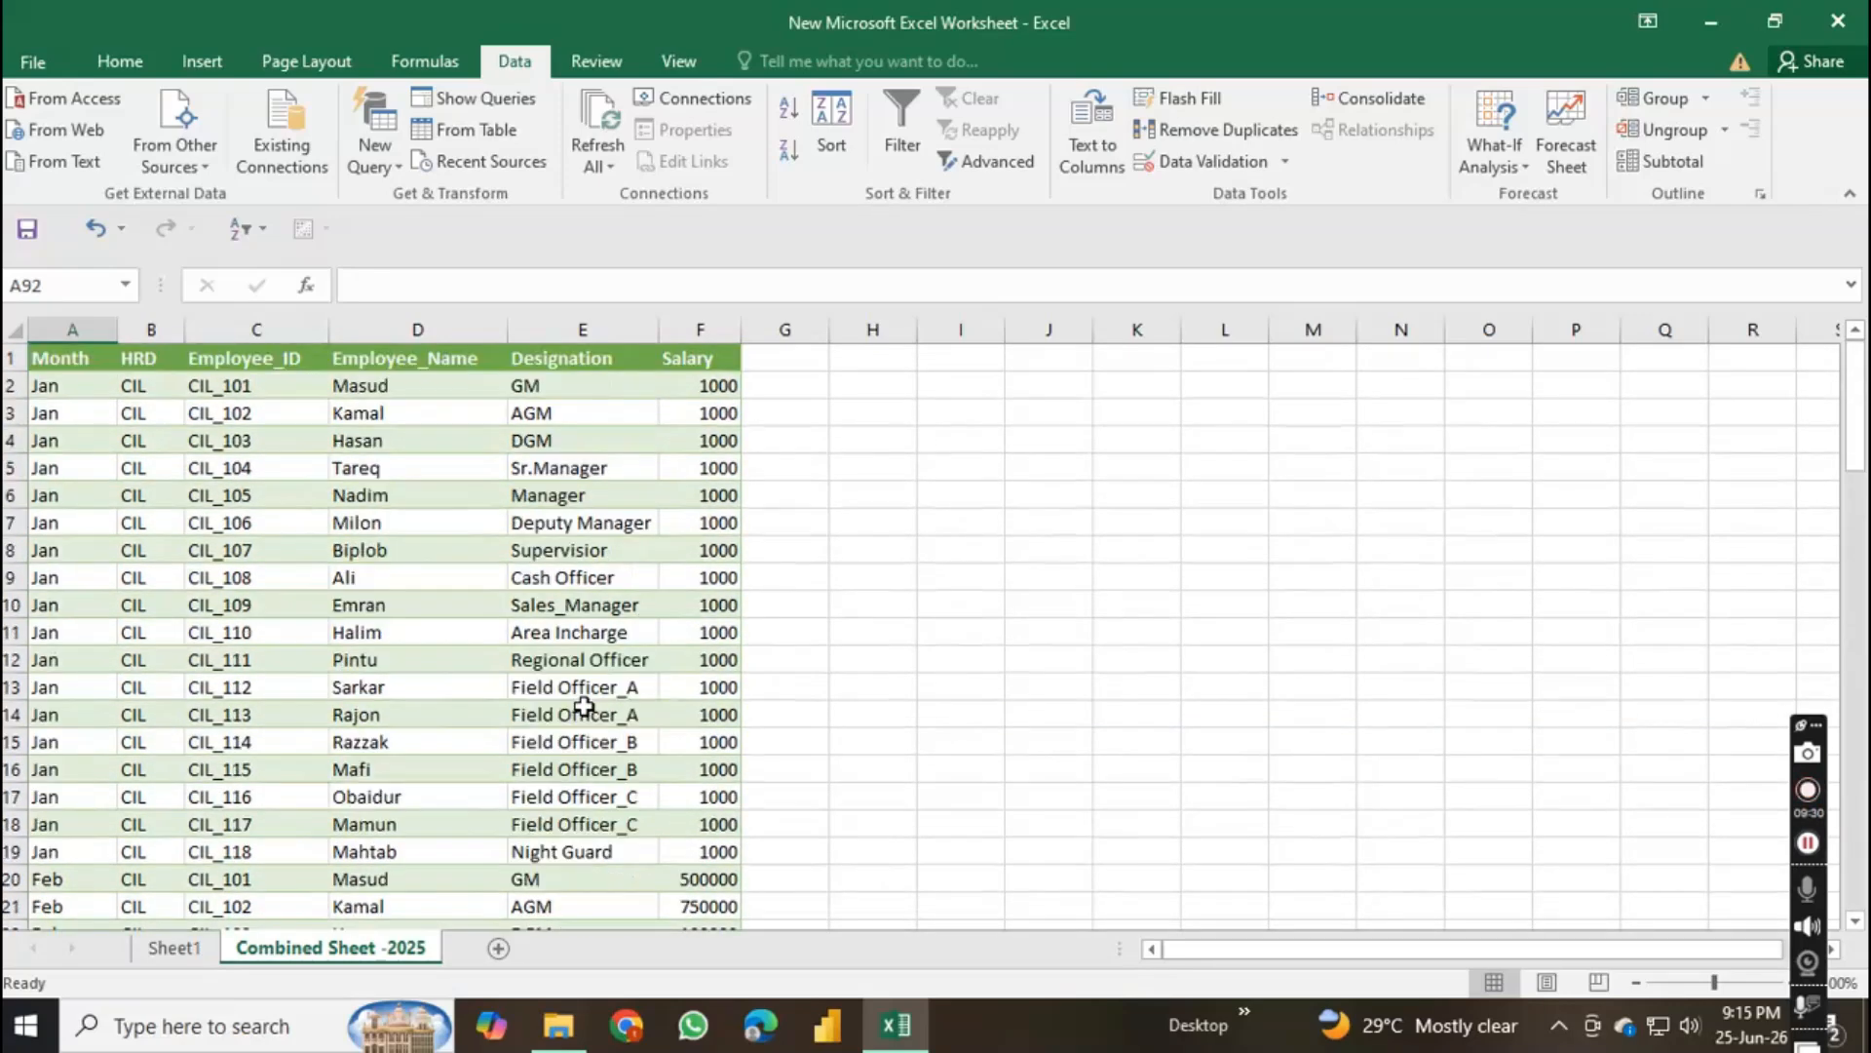
Step: Switch to File Explorer, duplicate the 5-May workbook in the Power Query (Part-3) folder, and rename the copy as 6-June
left_click(558, 1025)
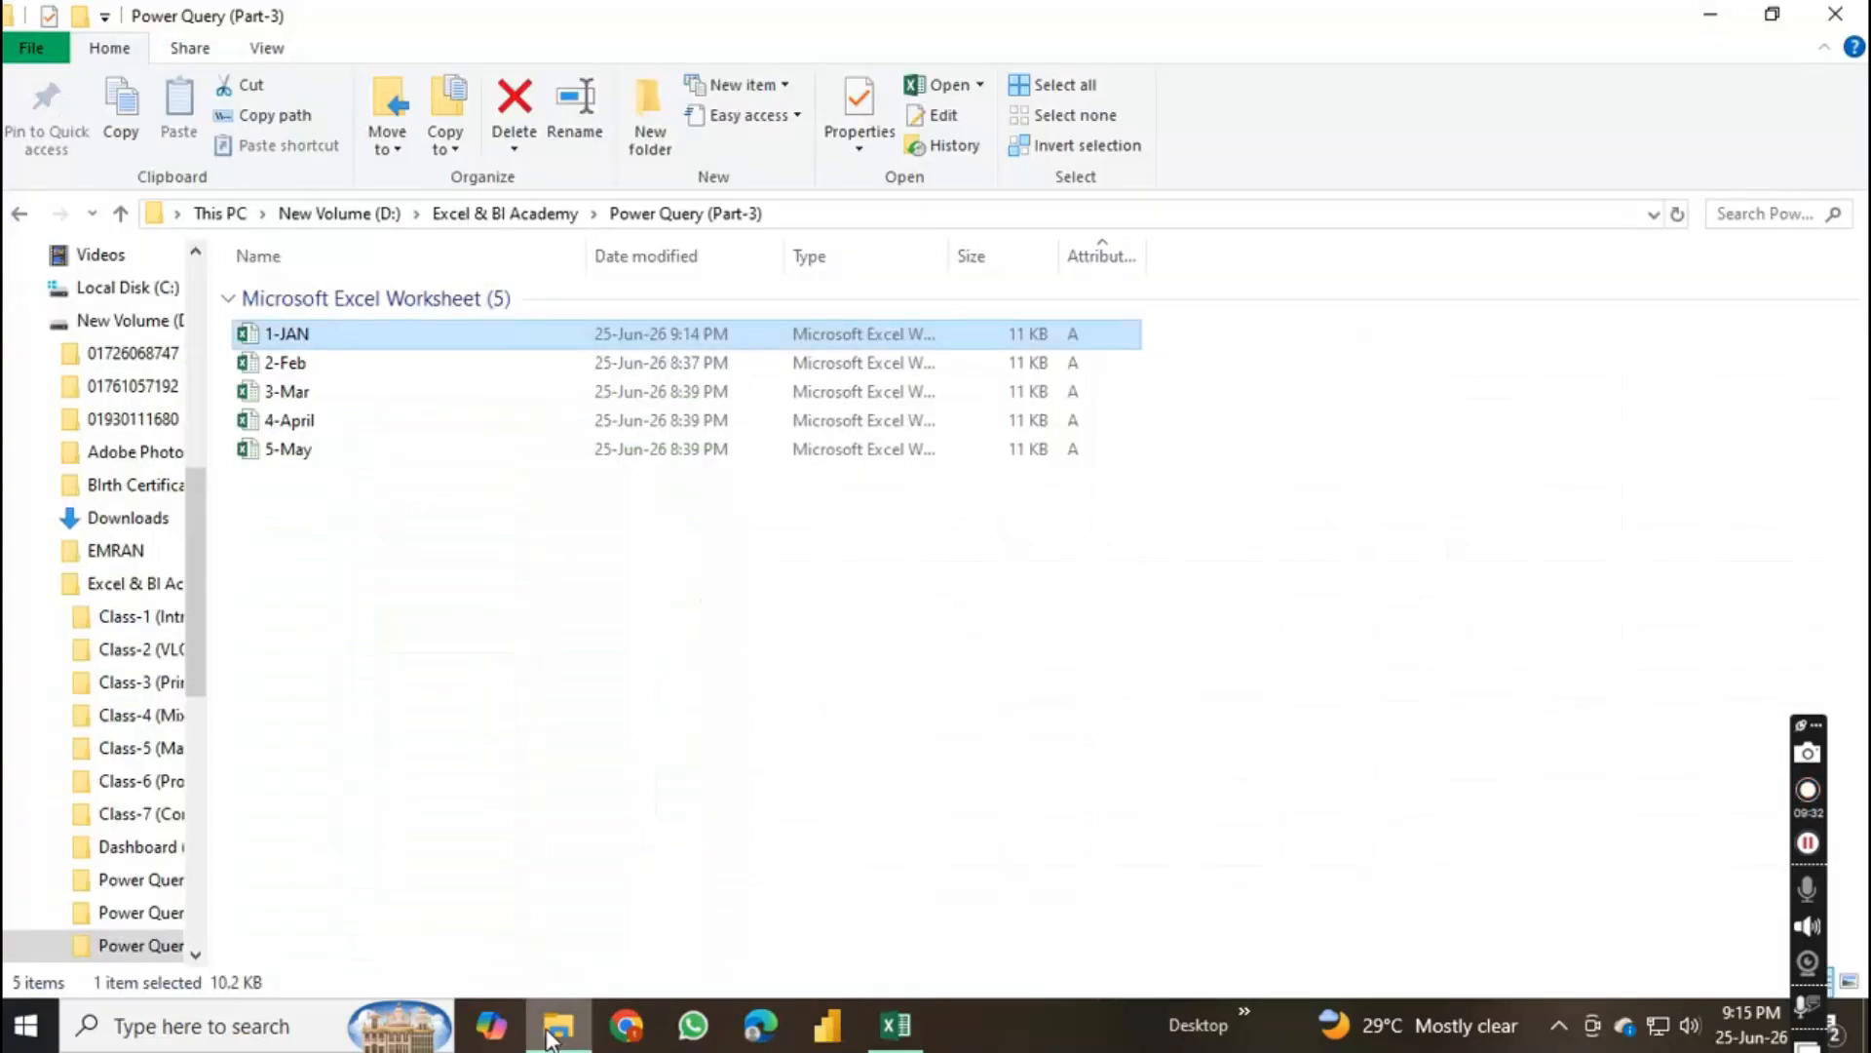
left_click(314, 458)
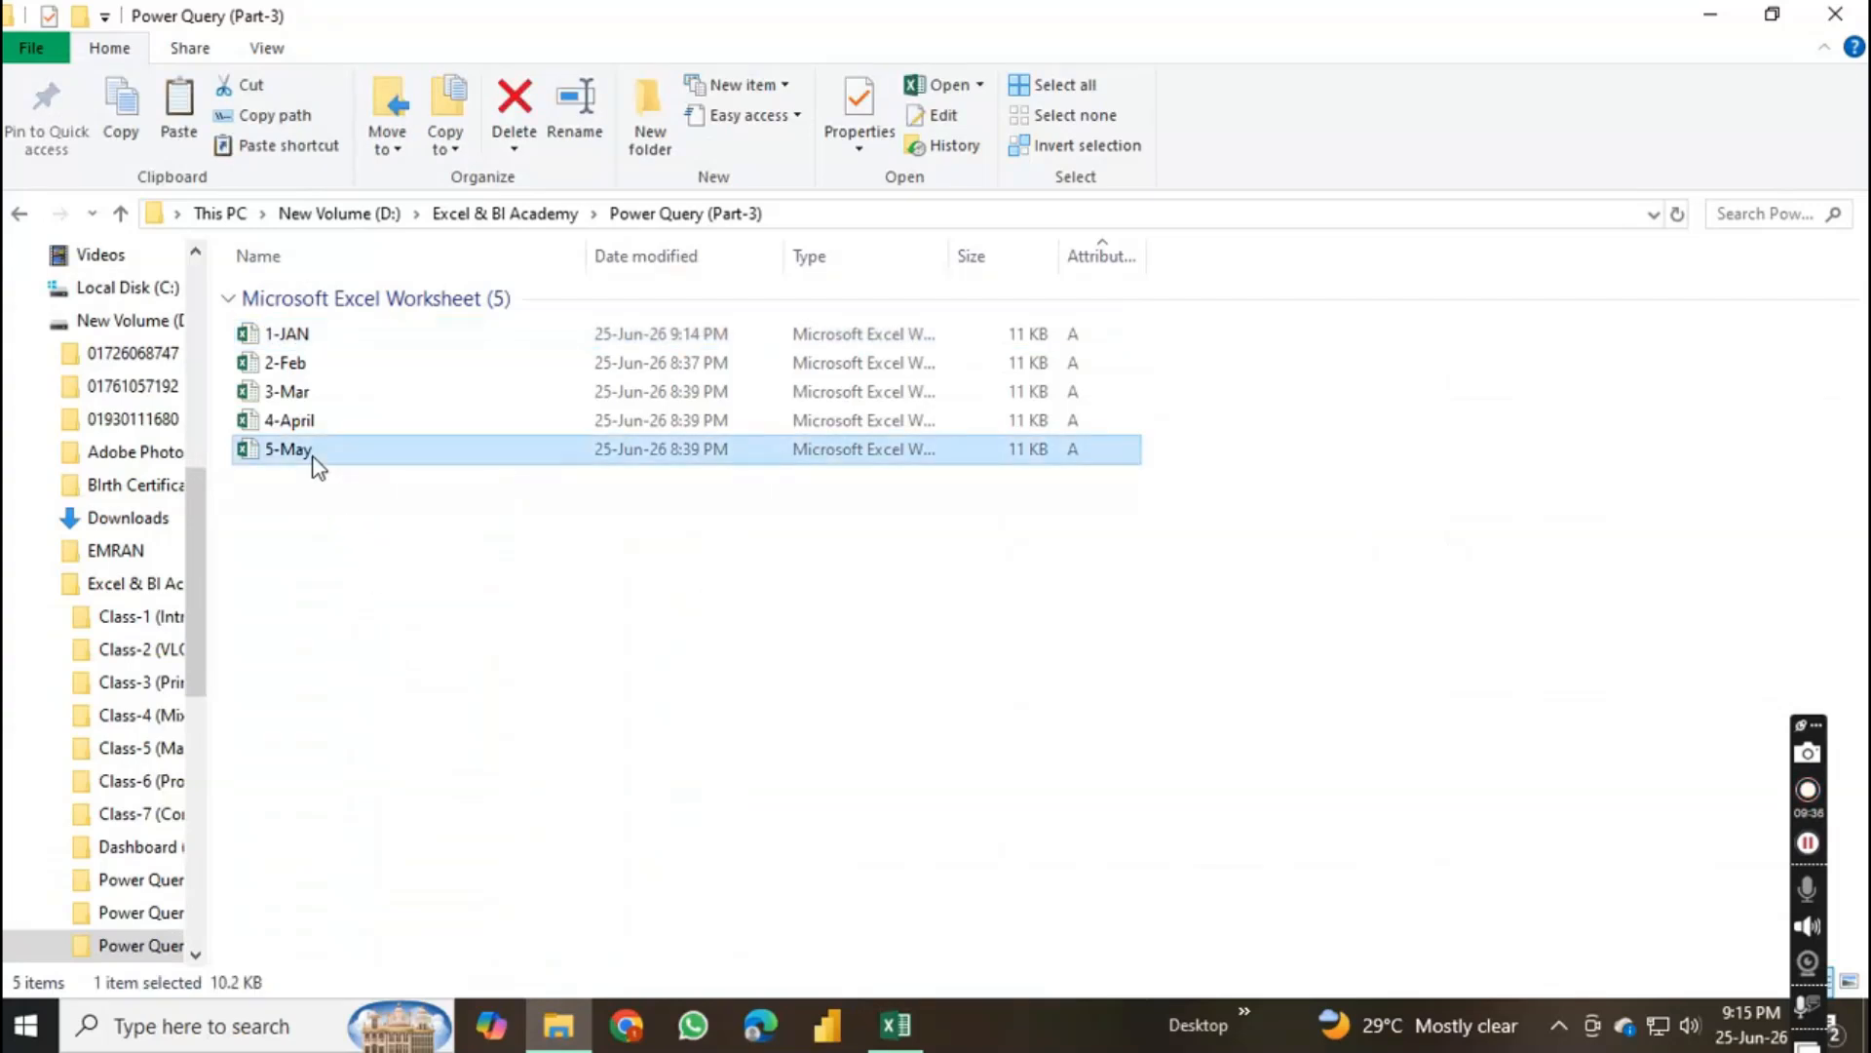
key("ctrl+v")
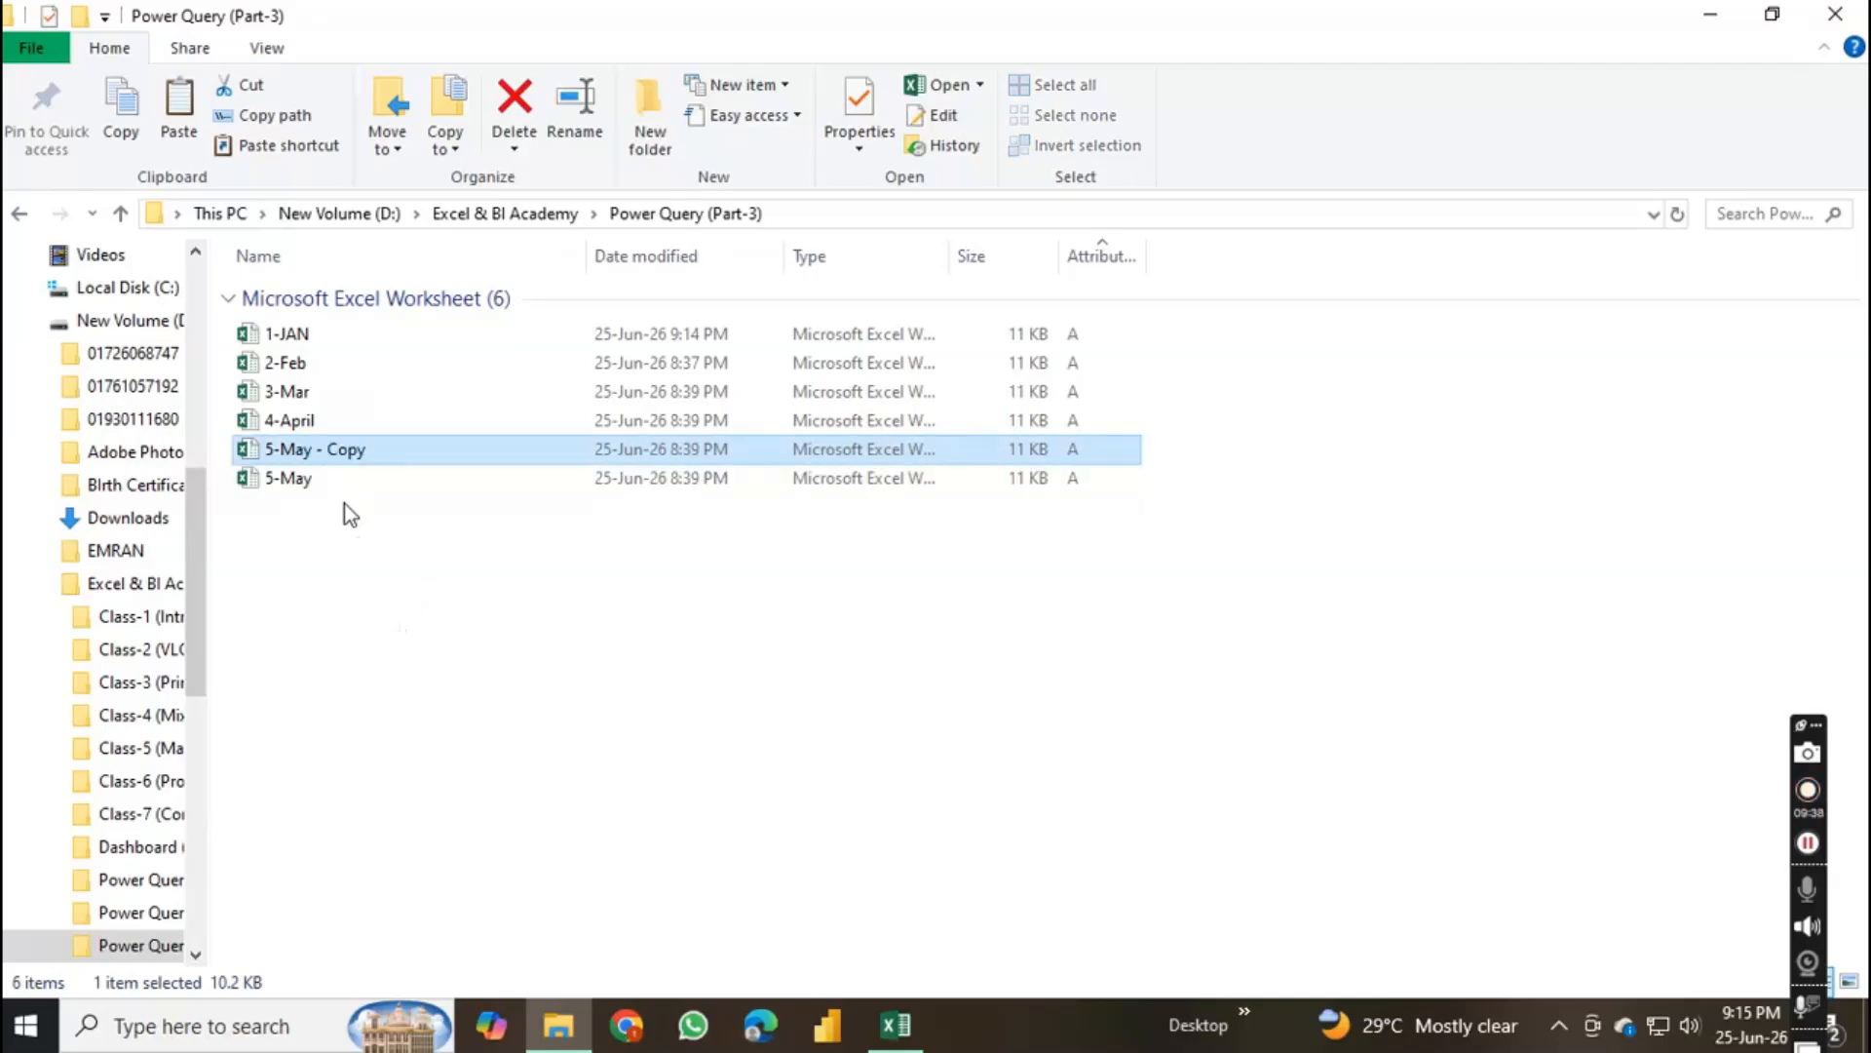
right_click(338, 458)
left_click(418, 939)
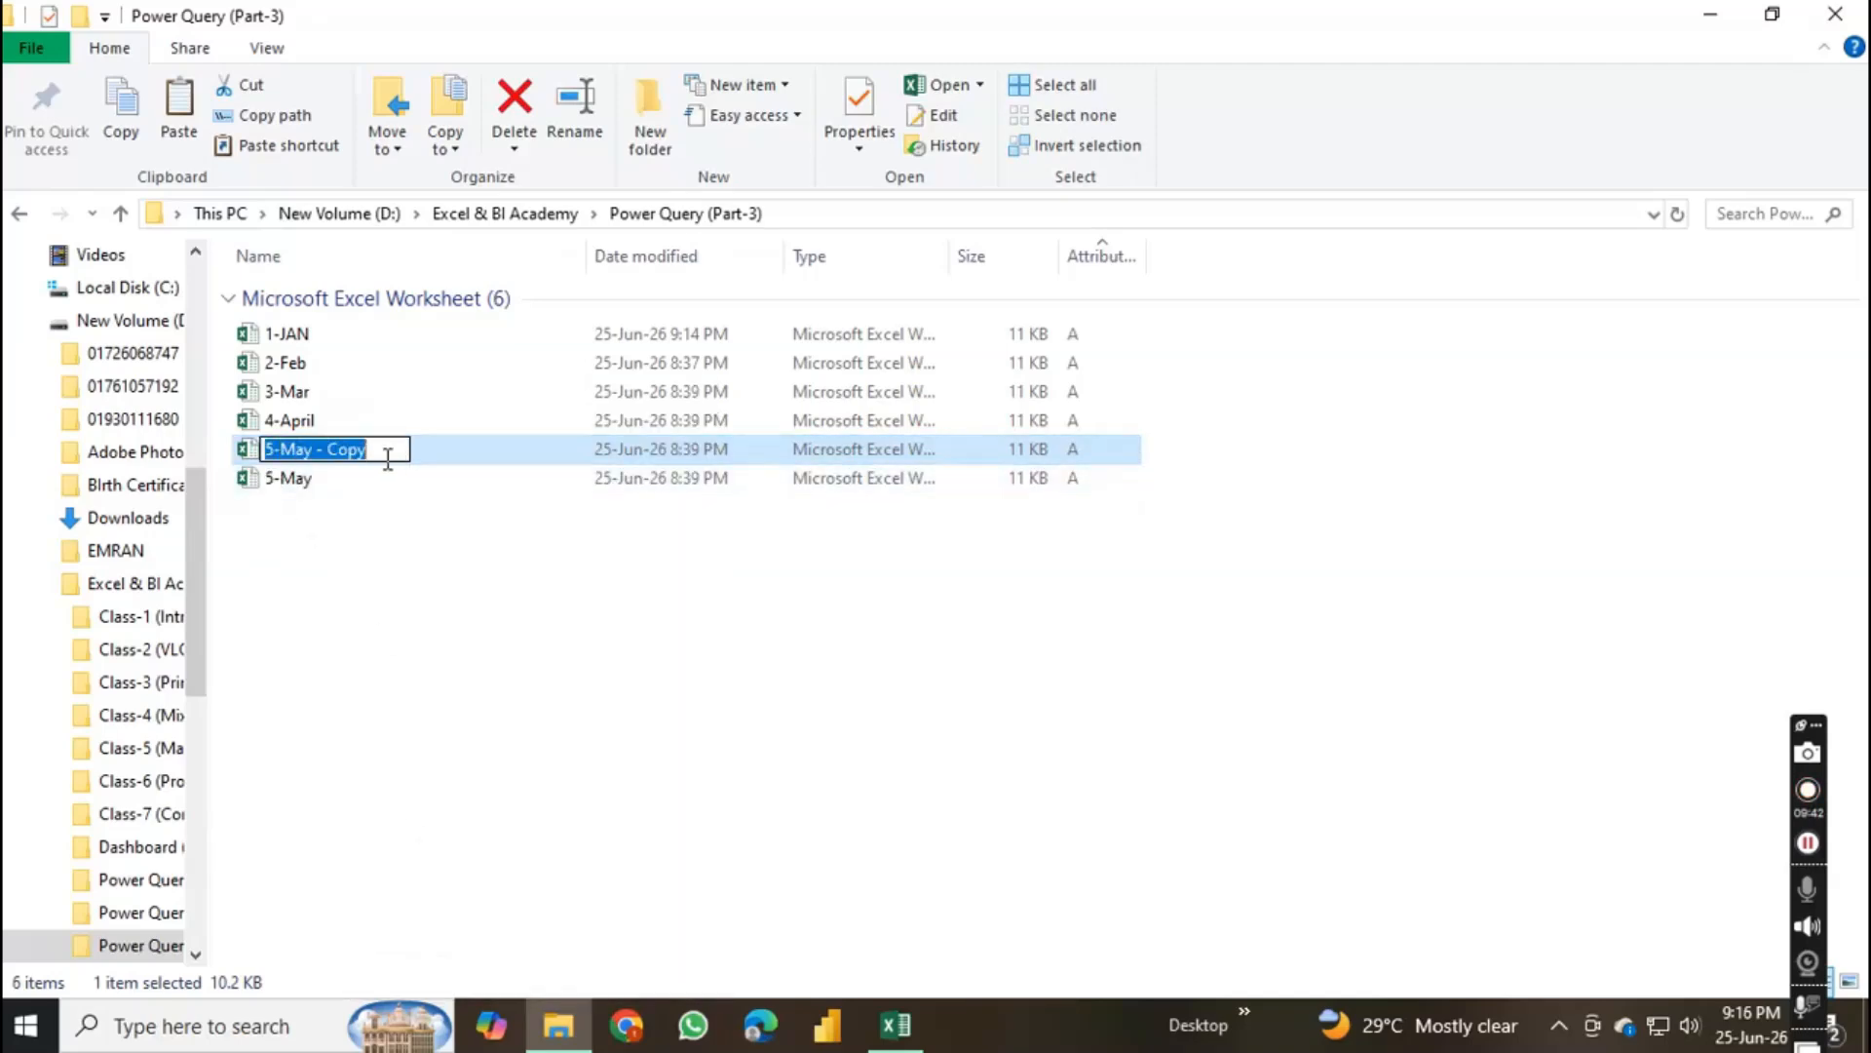
type("6-")
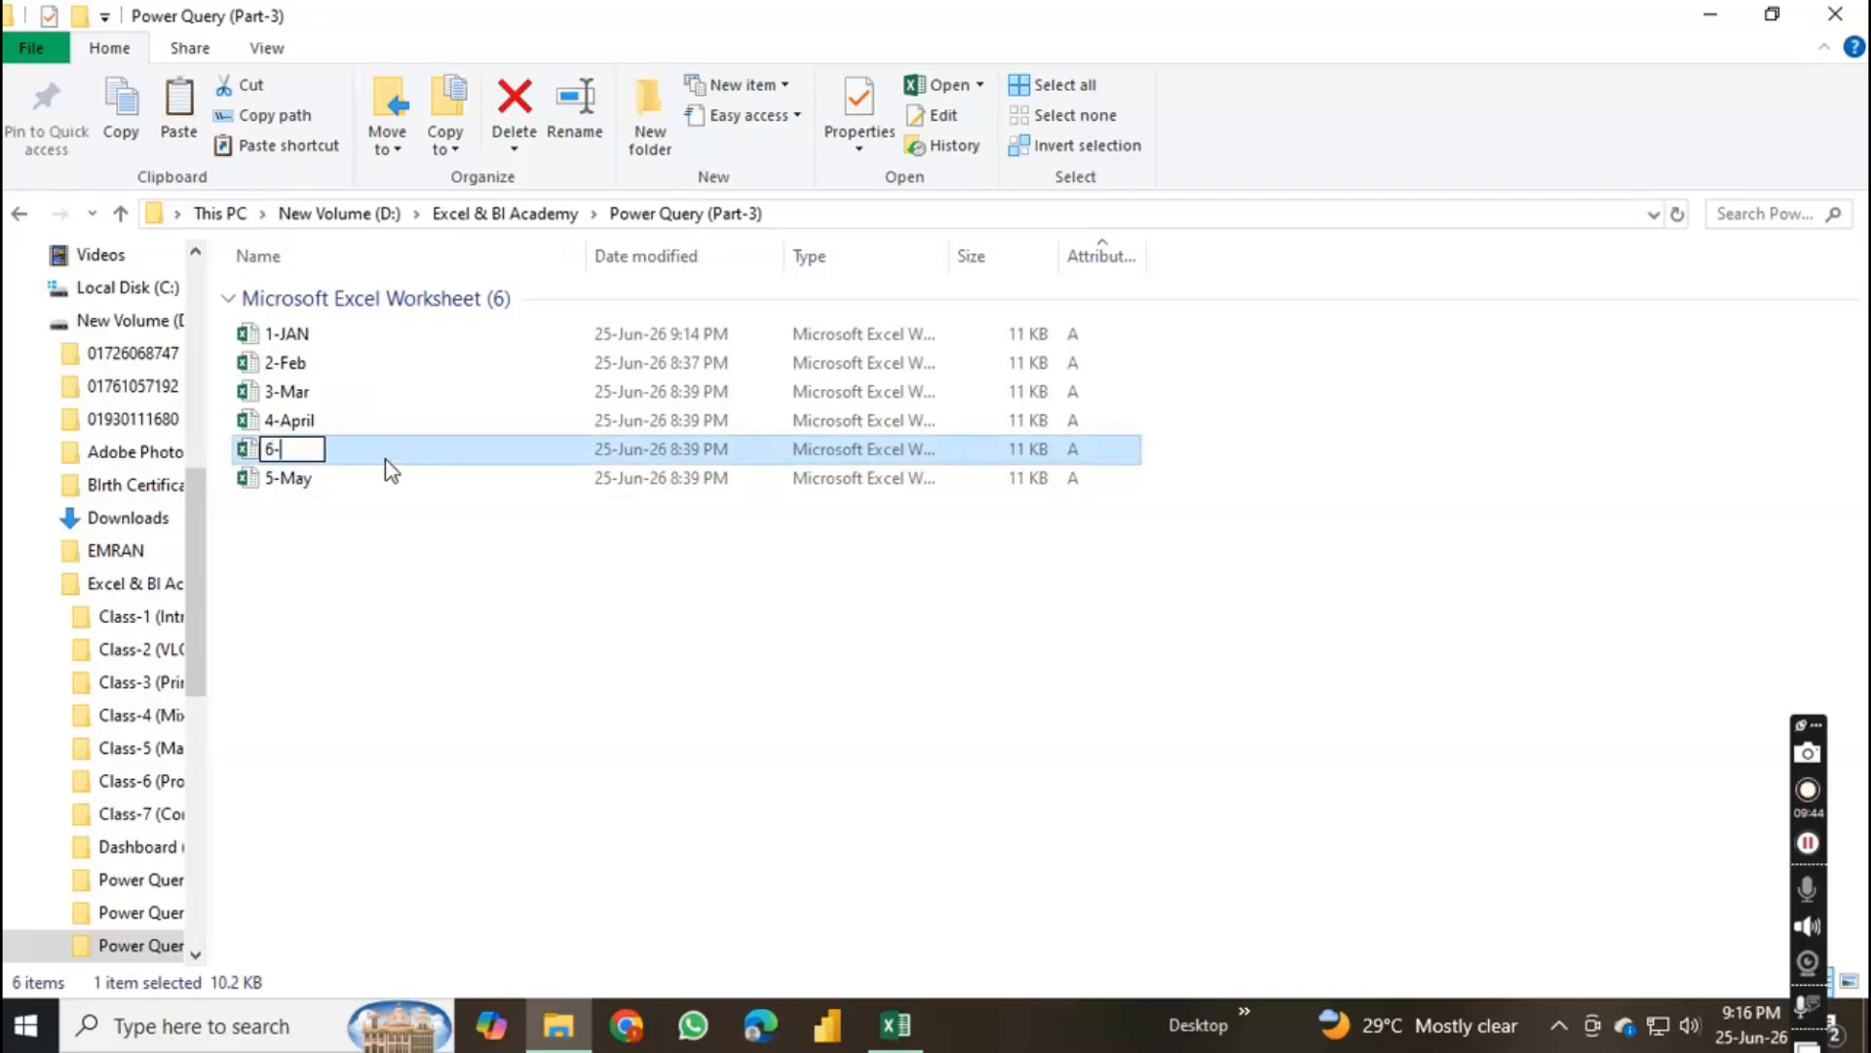
type("June")
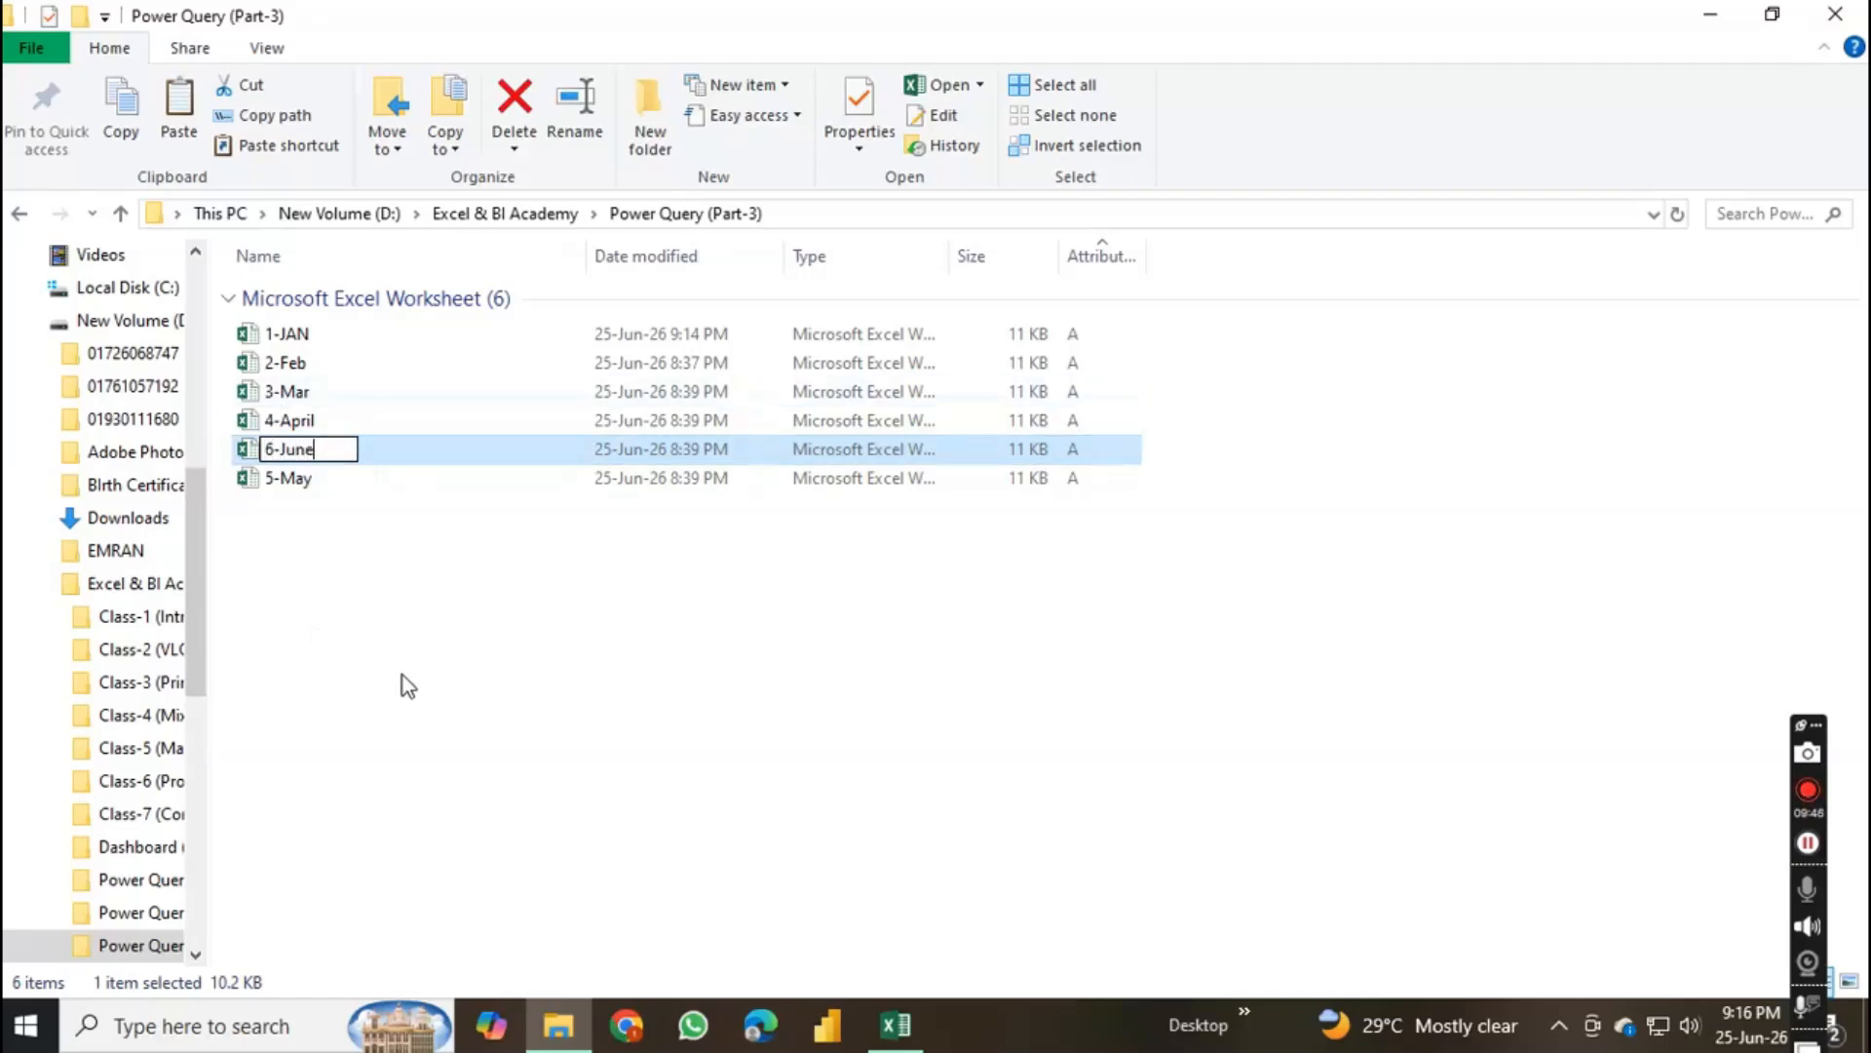
key("Return")
Step: Open the 6-June workbook and replace the Month column entries in A2 through A19 with June
double_click(347, 488)
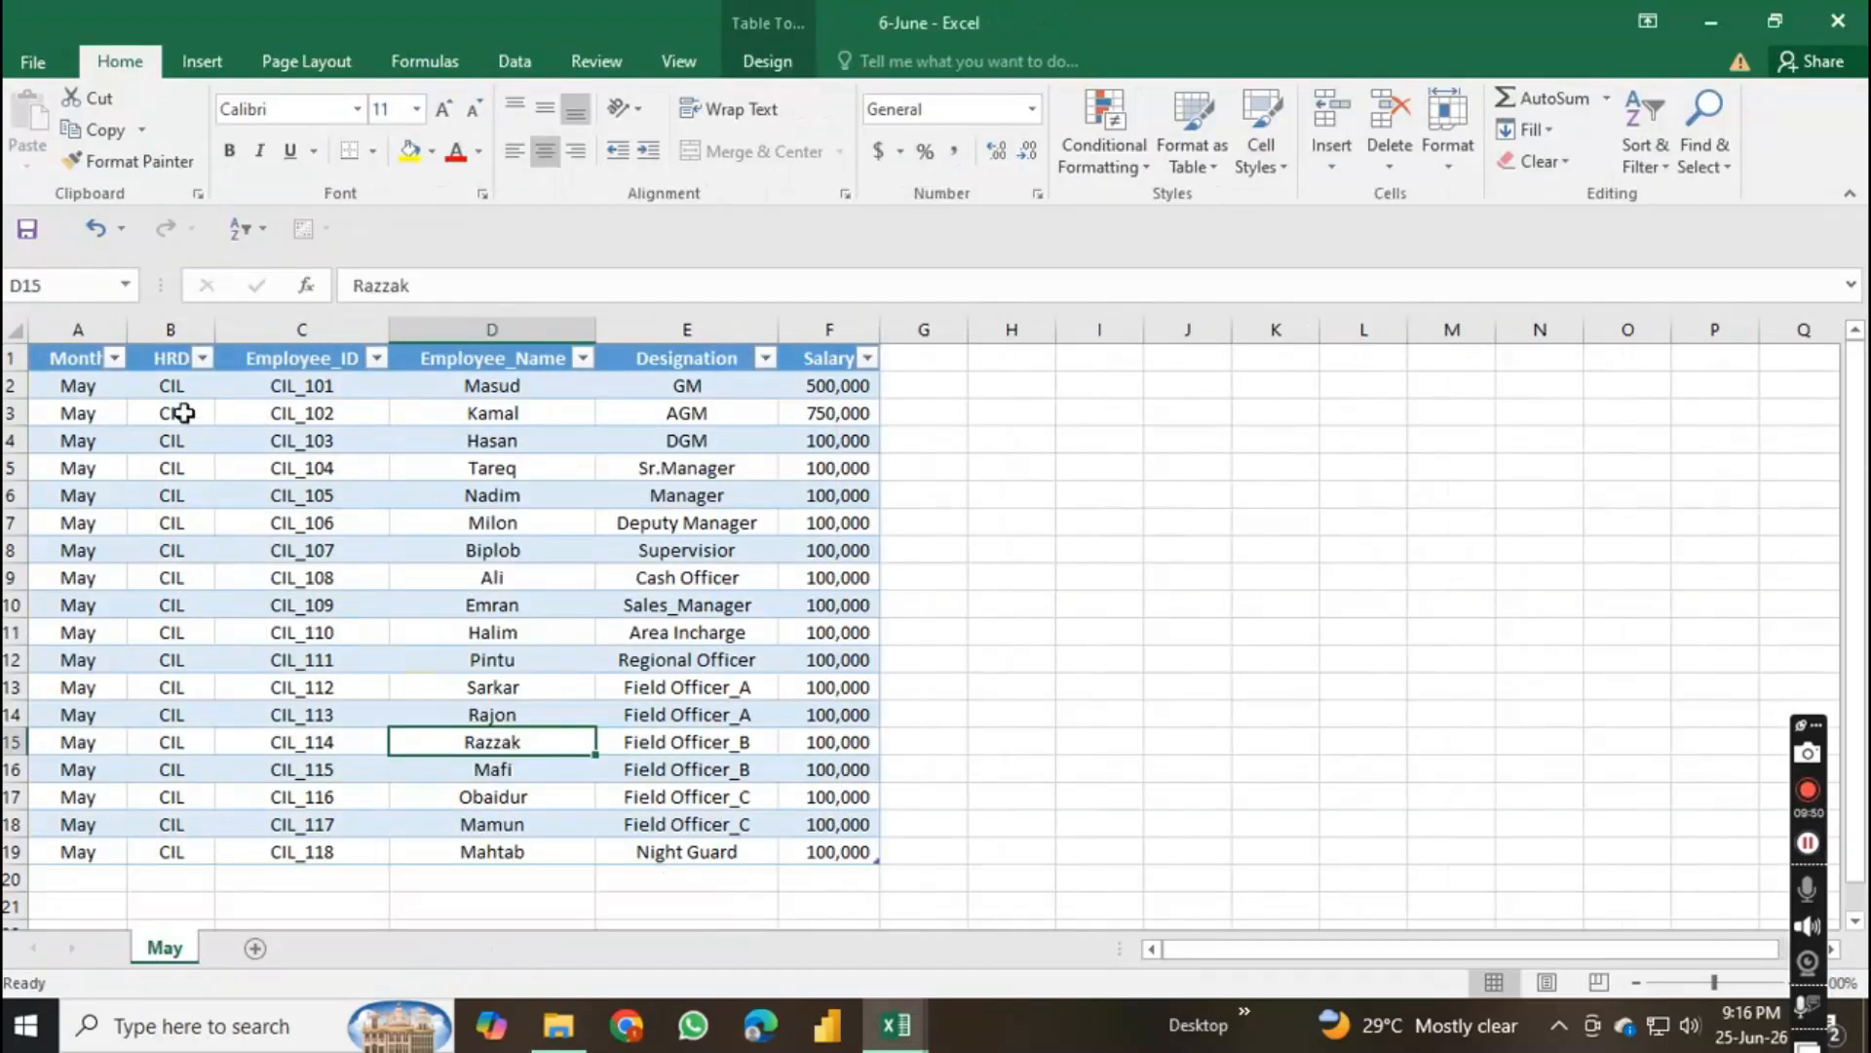
left_click(83, 386)
type("Jun")
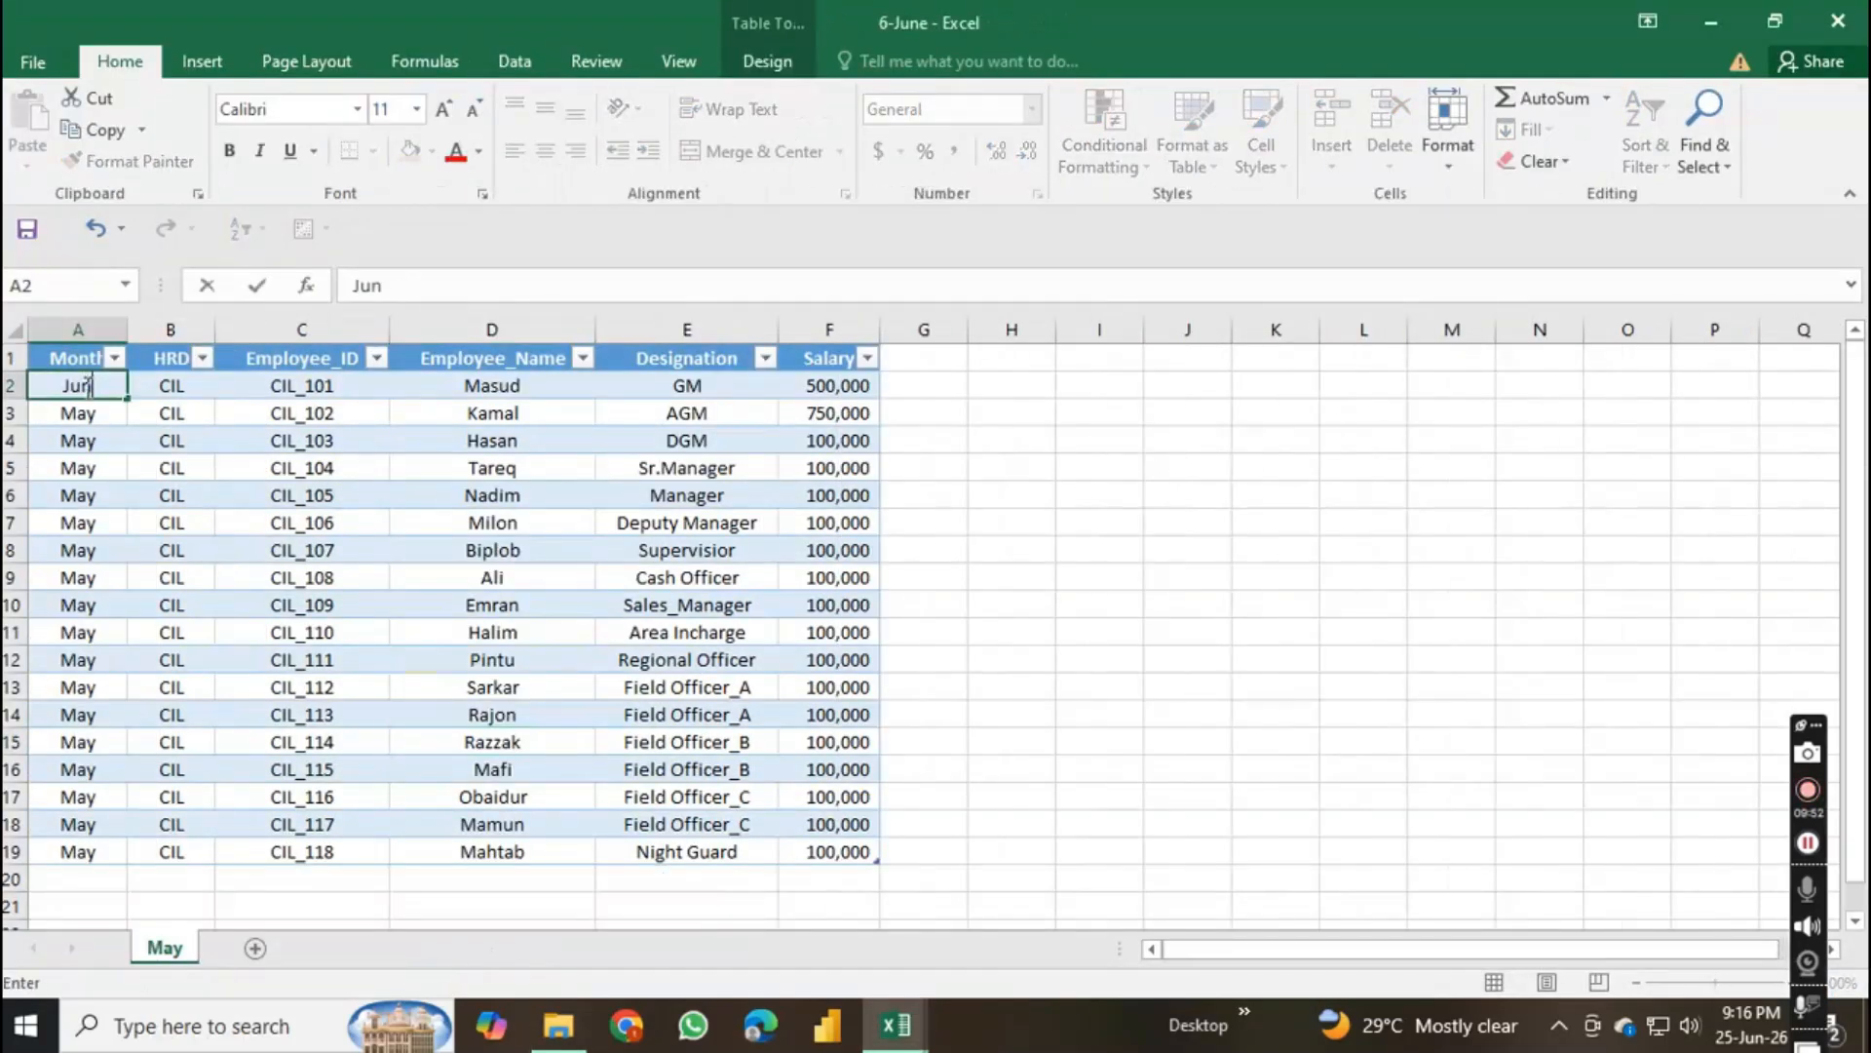
type("e")
key("Return")
type("June")
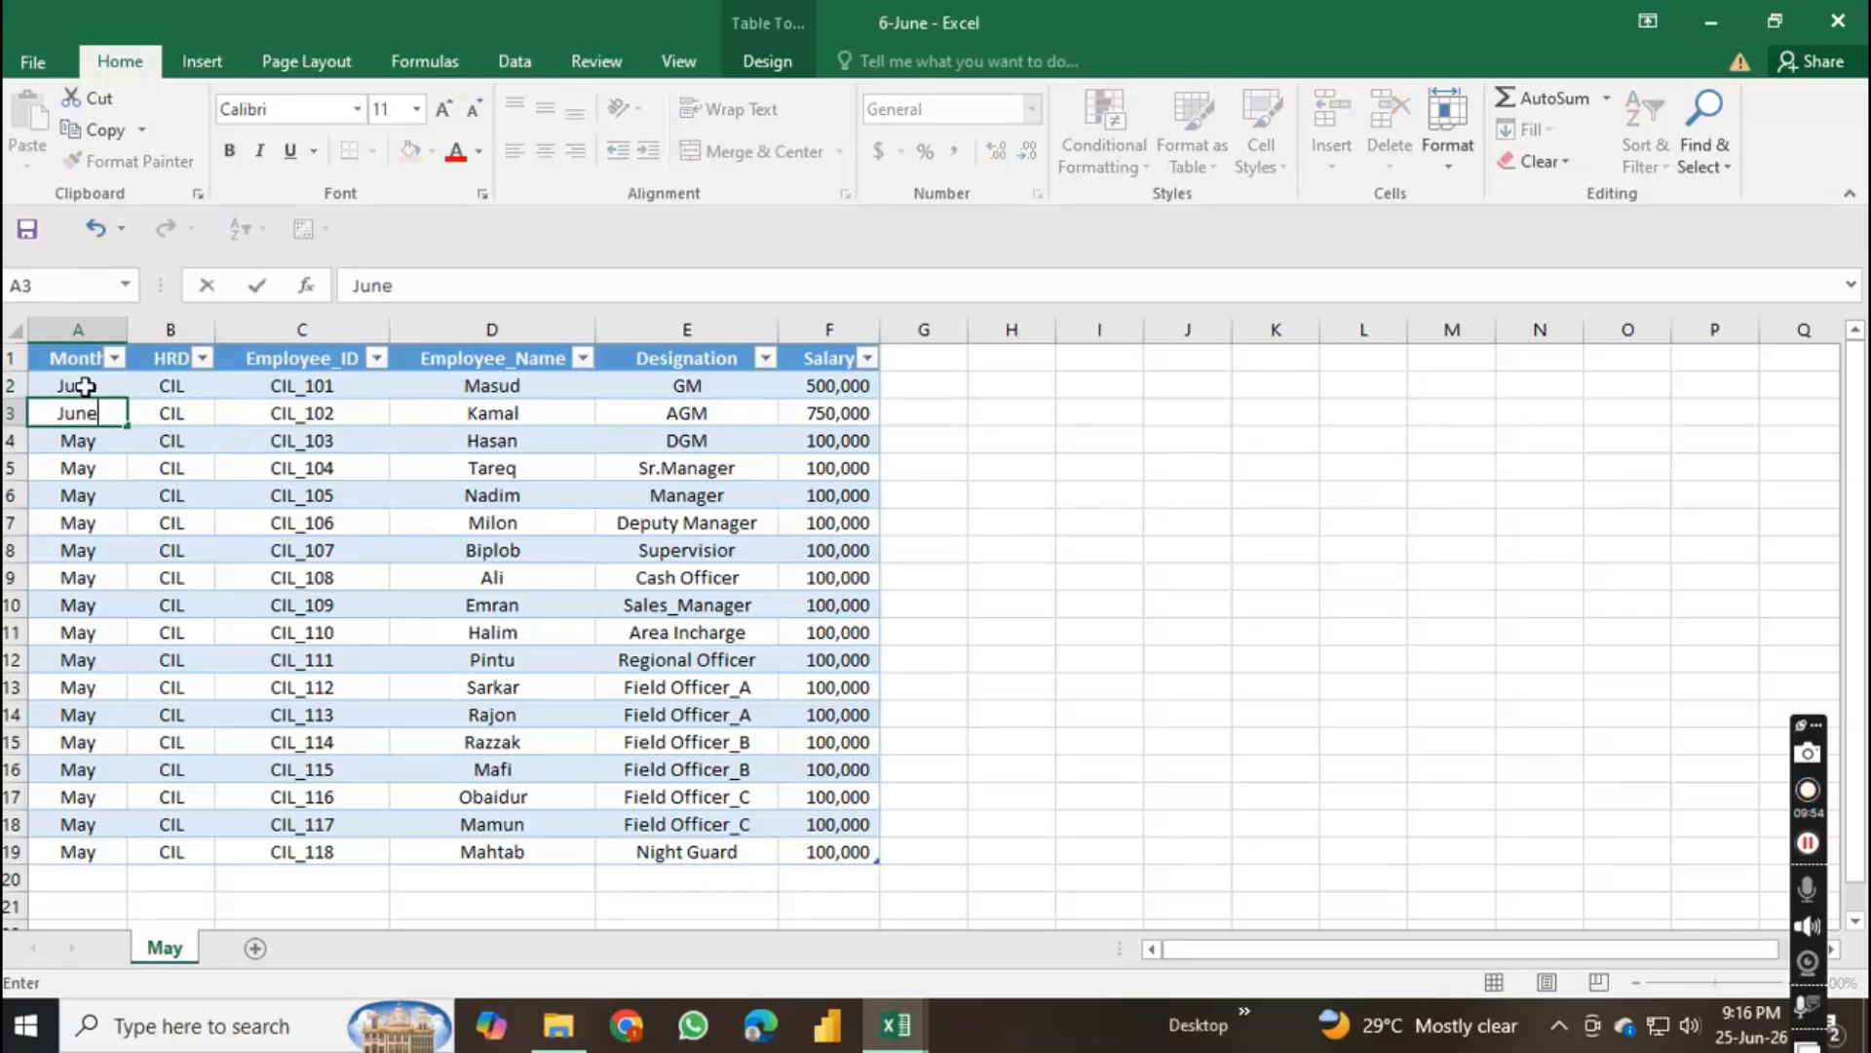
left_click(90, 494)
left_click_drag(86, 394, 93, 411)
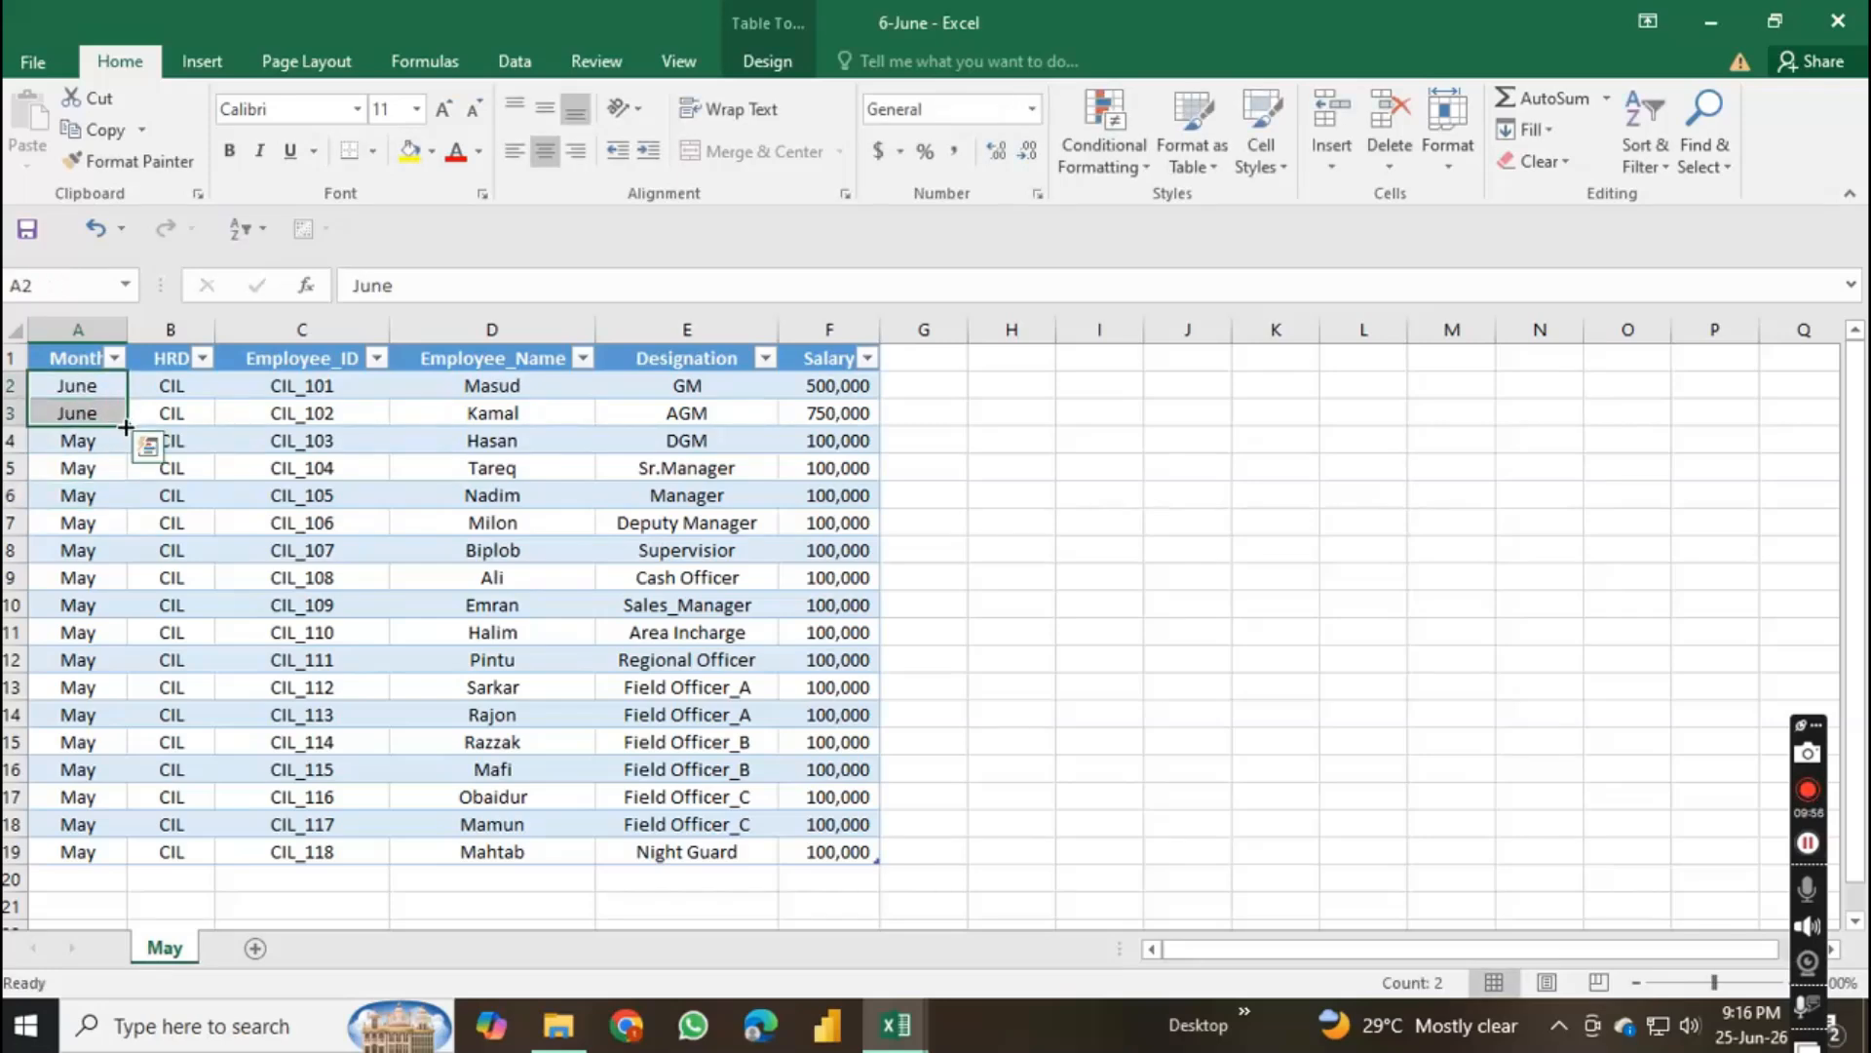
double_click(126, 427)
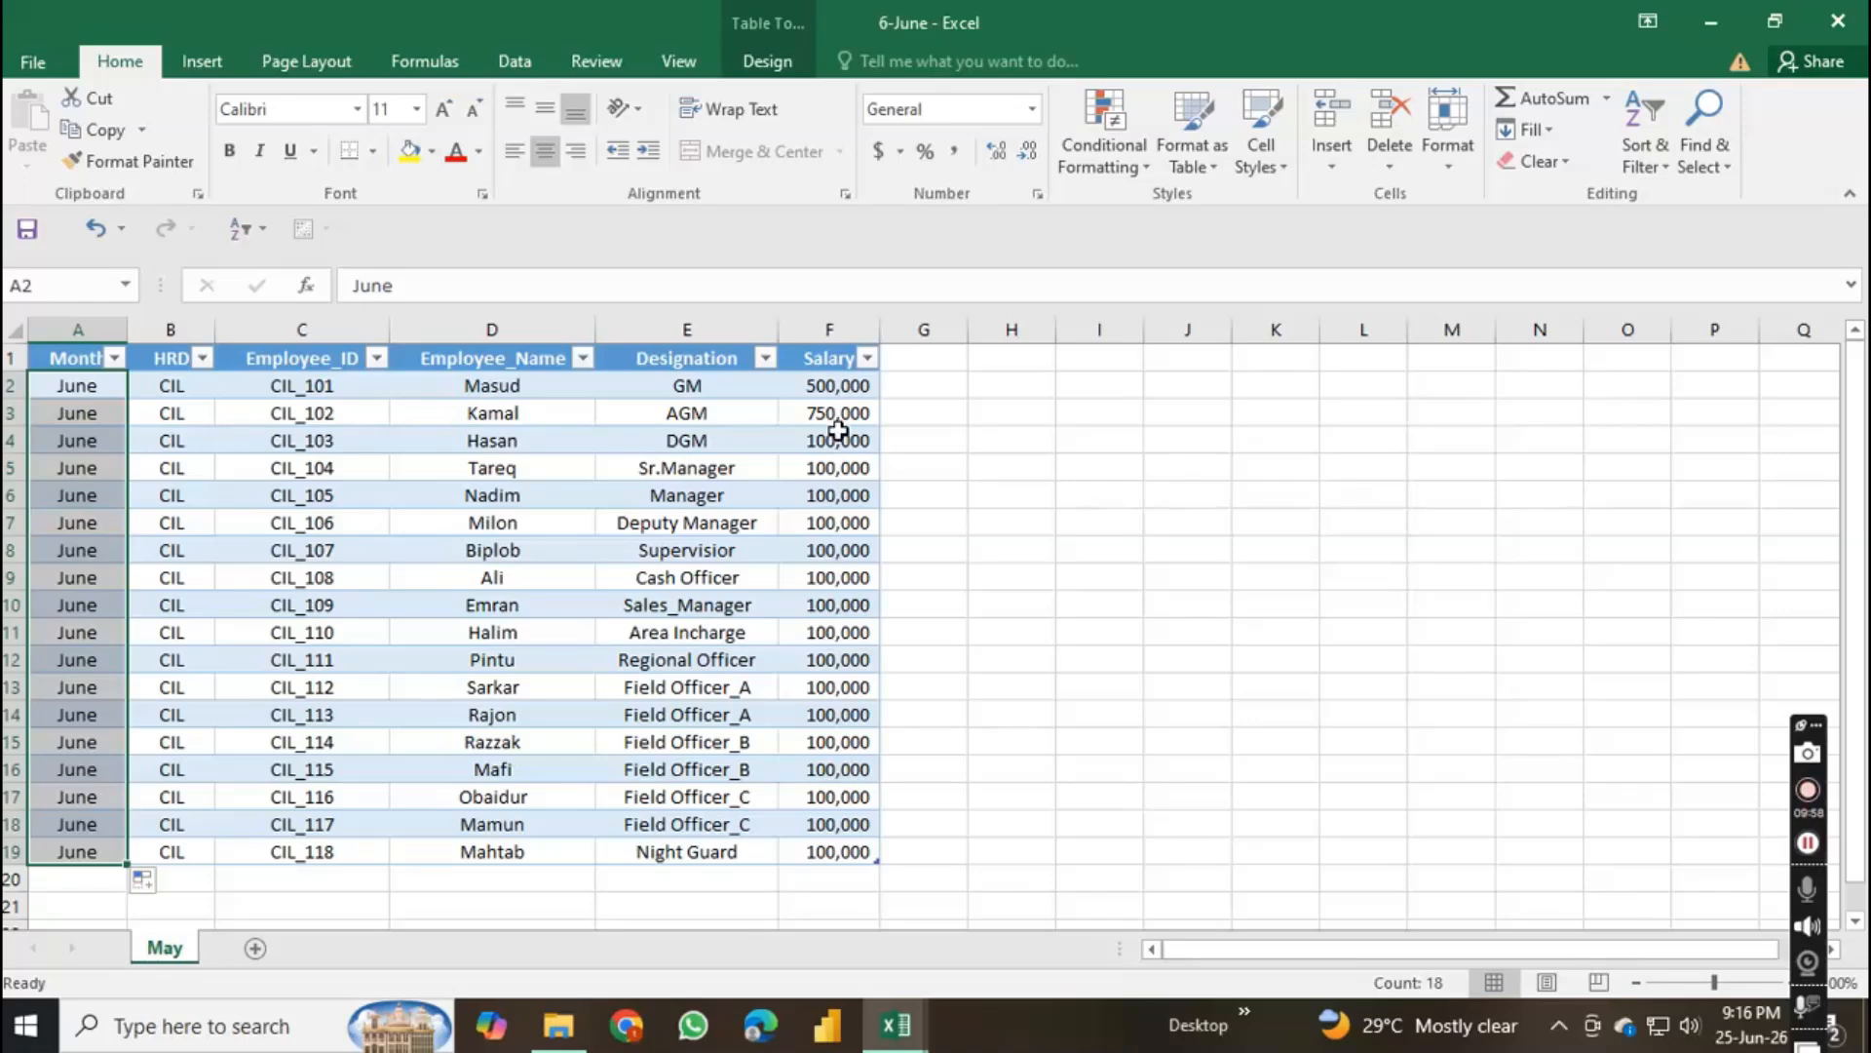
Step: Rename the May worksheet in the 6-June workbook as June
double_click(168, 947)
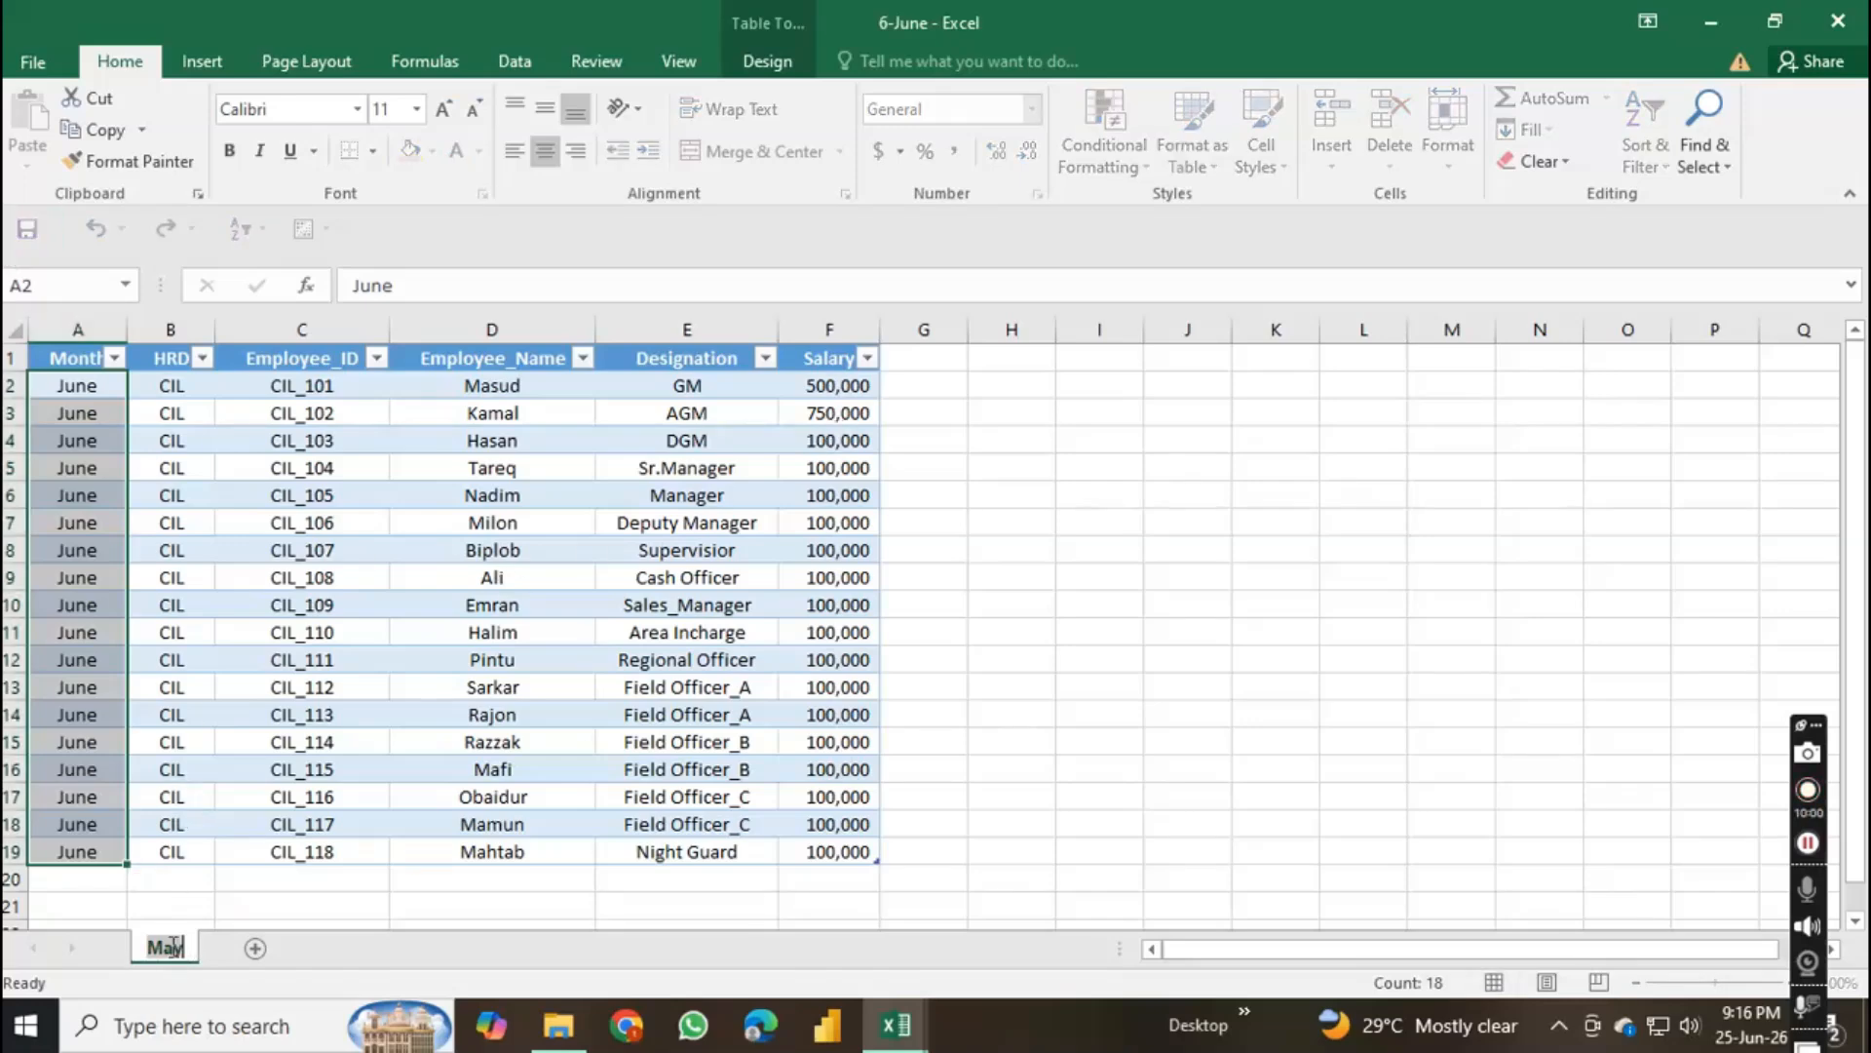
type("June")
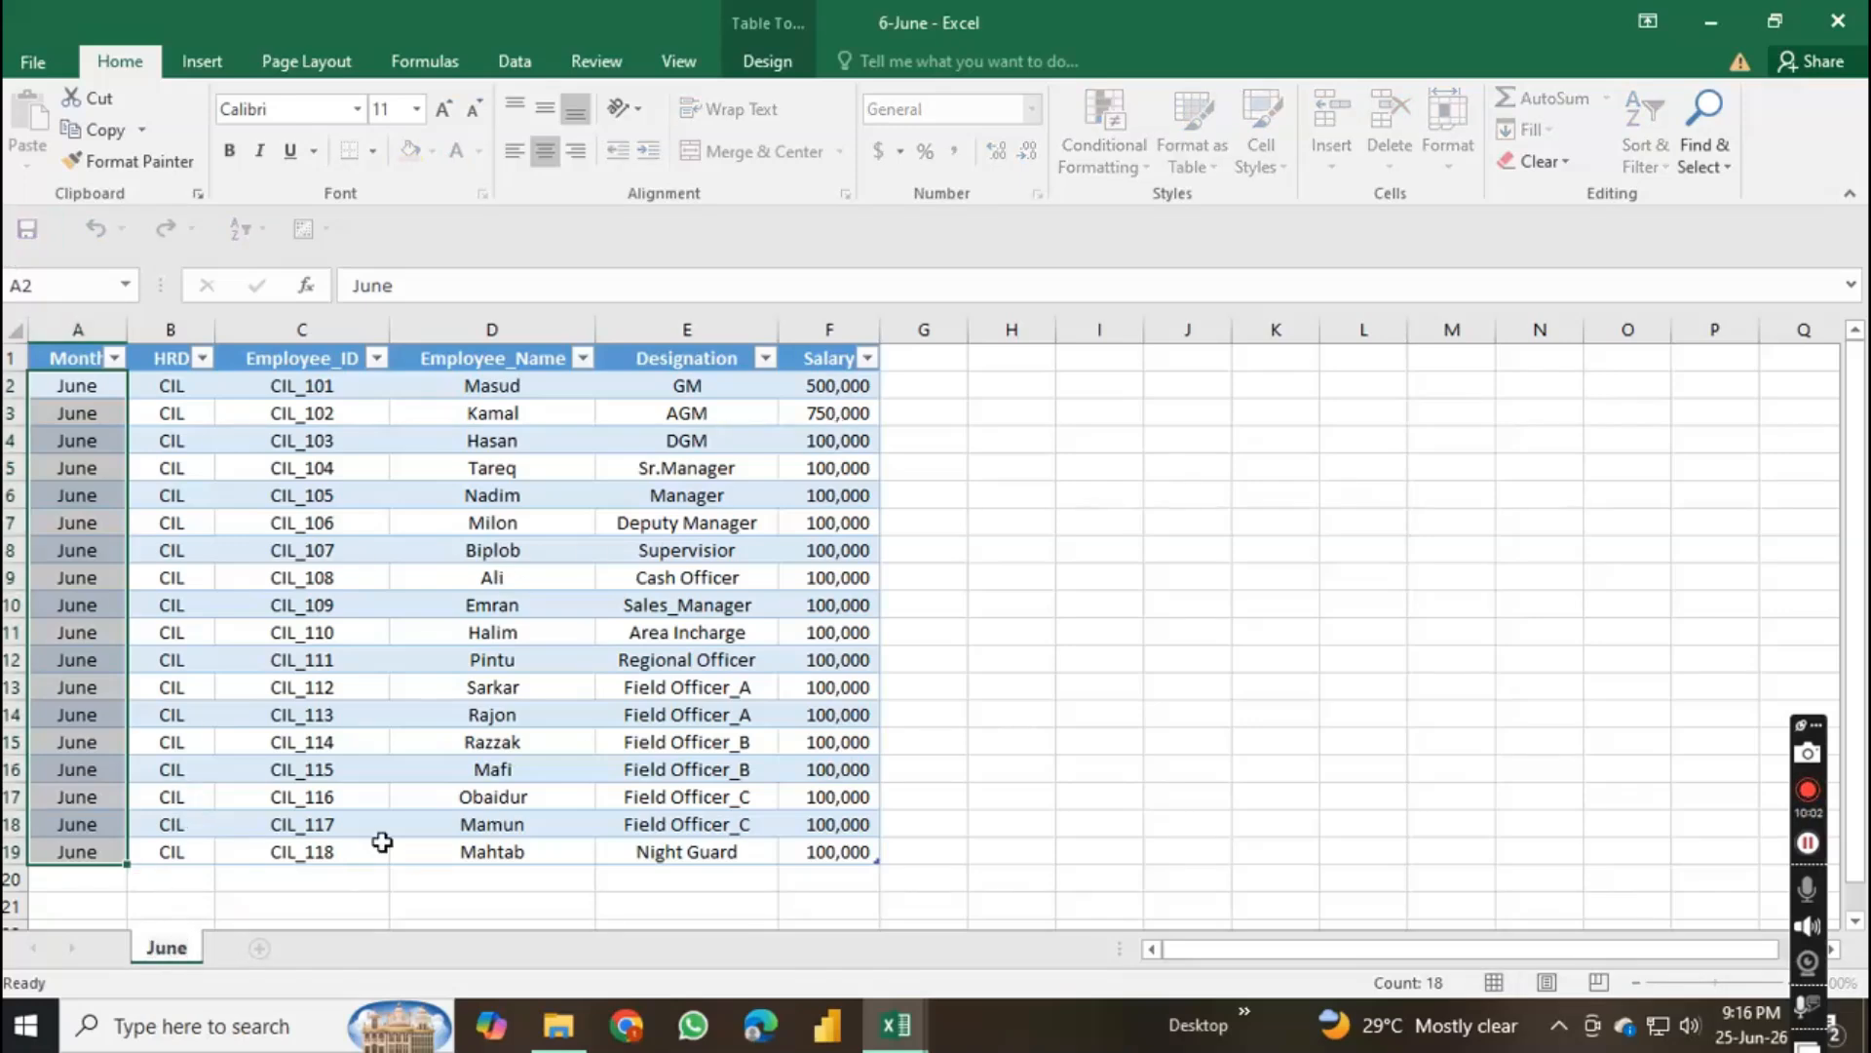
left_click(400, 791)
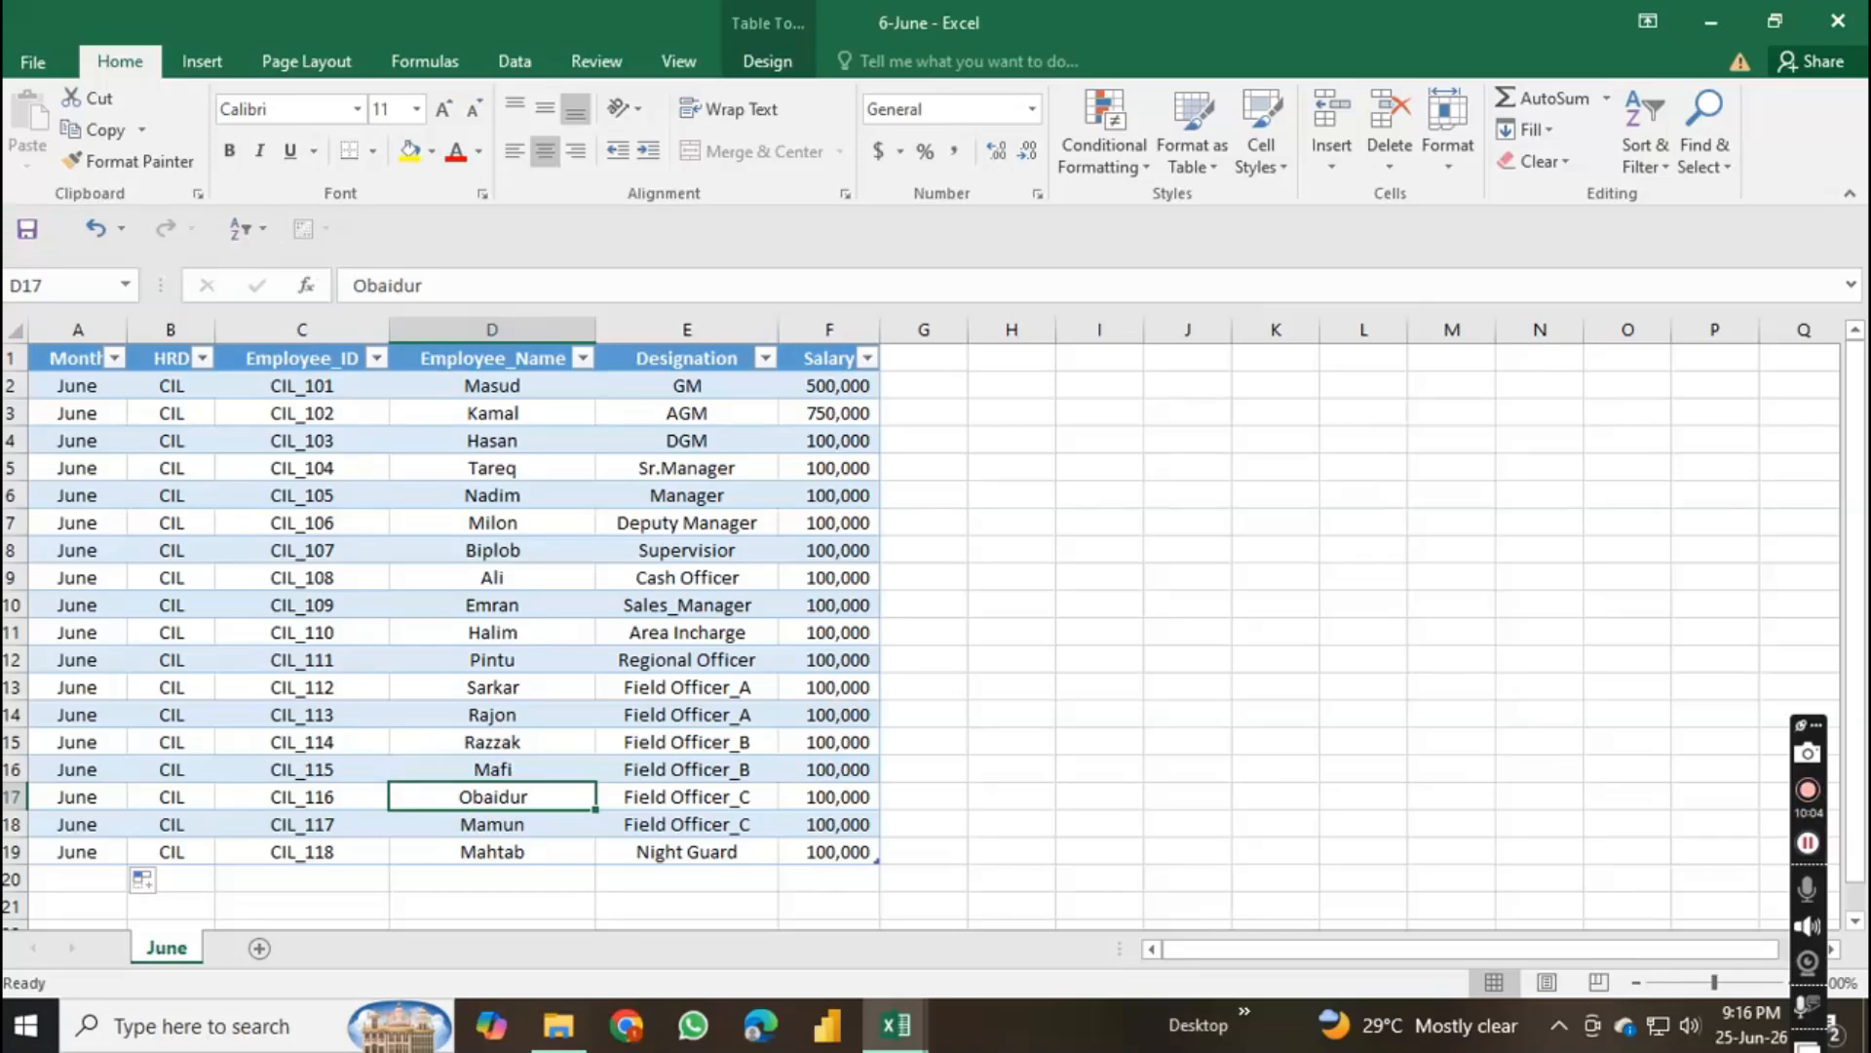
Step: Close the 6-June workbook and refresh the combined table on the Combined Sheet -2025 worksheet
left_click(1839, 23)
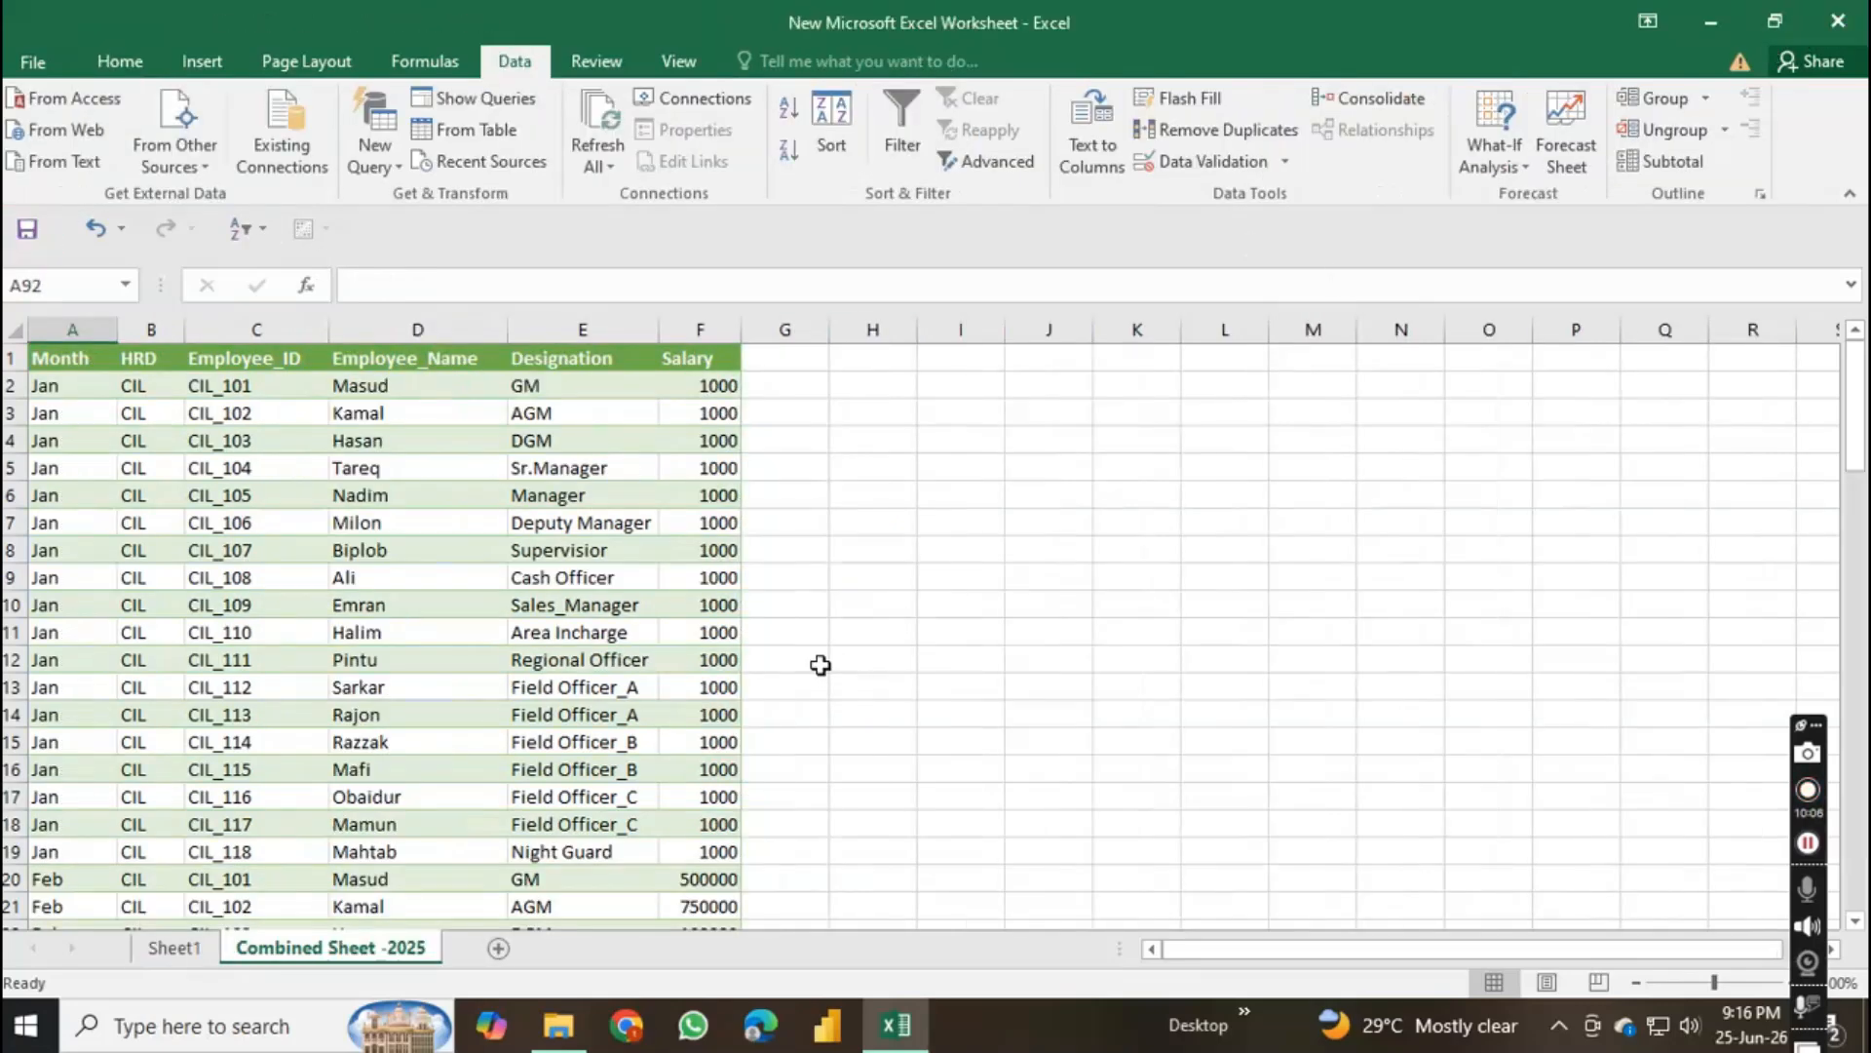
right_click(407, 585)
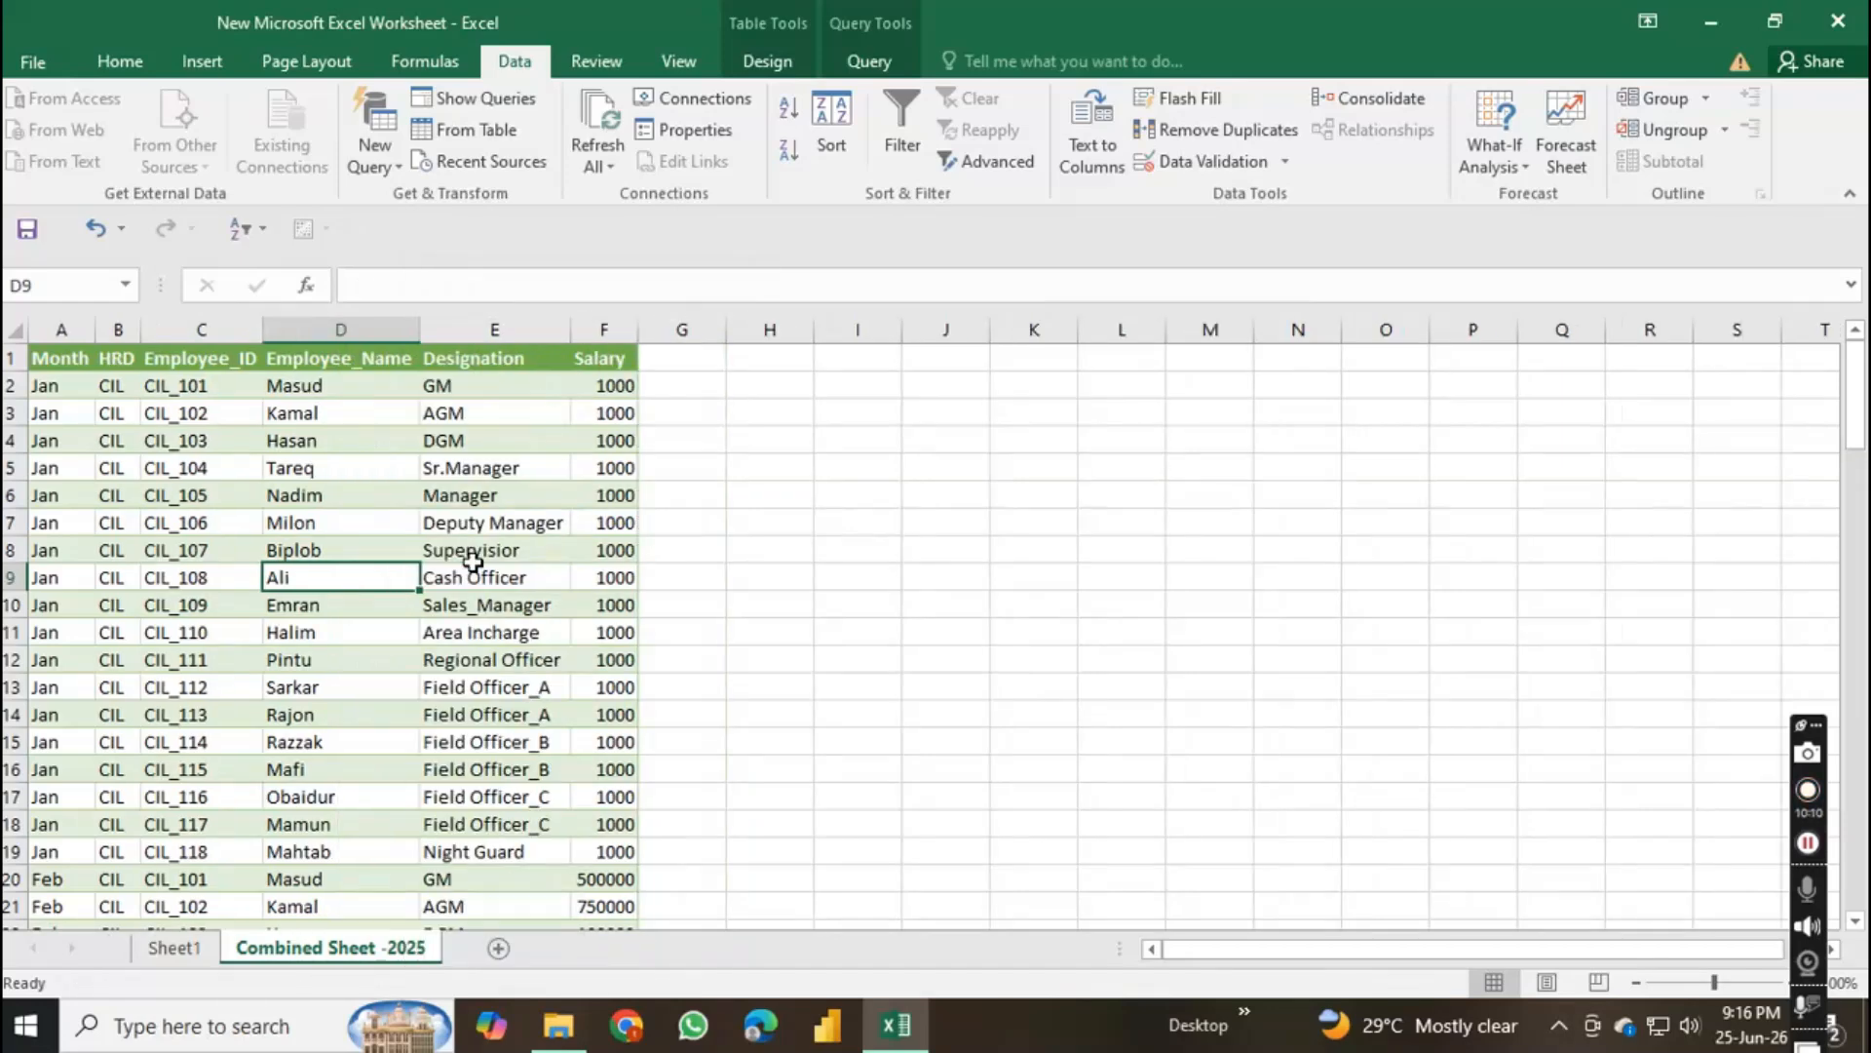
left_click(797, 546)
left_click(851, 550)
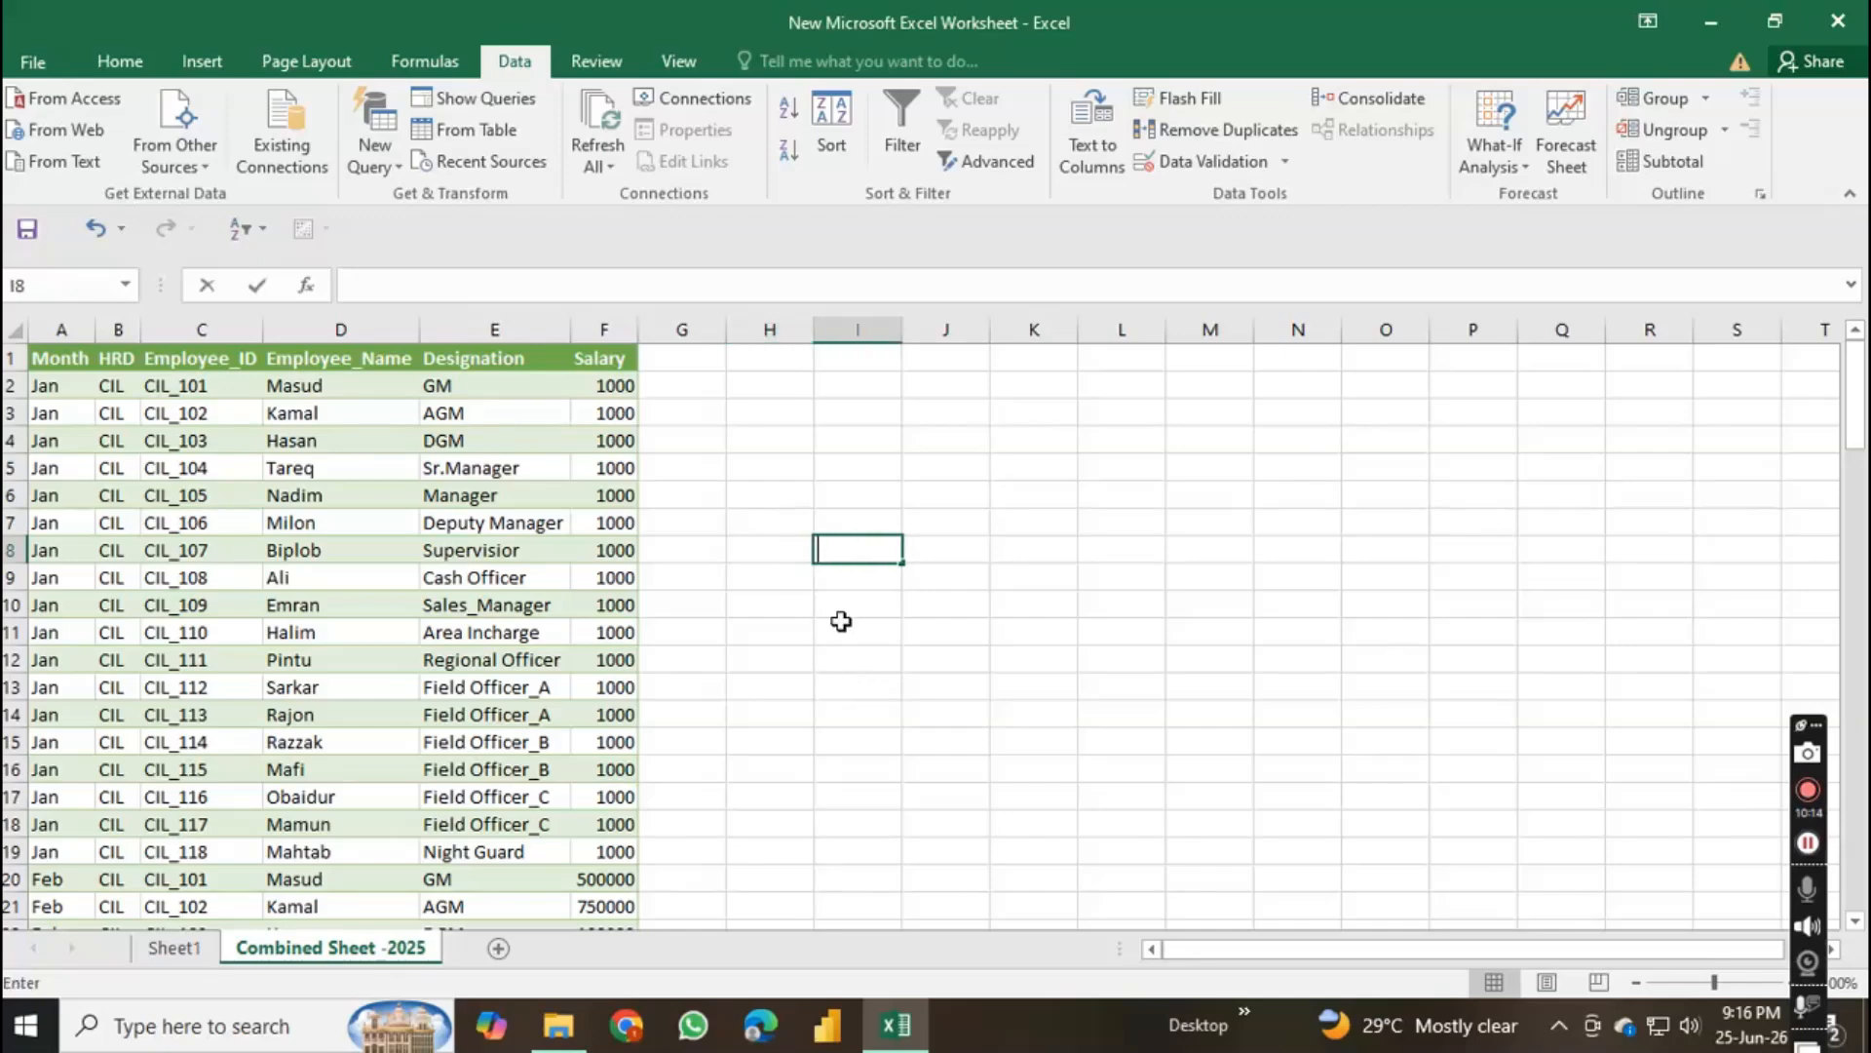
Step: Review the refreshed combined table down to its last rows for the June records
left_click(846, 657)
scroll(846, 659, "down", 11)
scroll(846, 661, "down", 16)
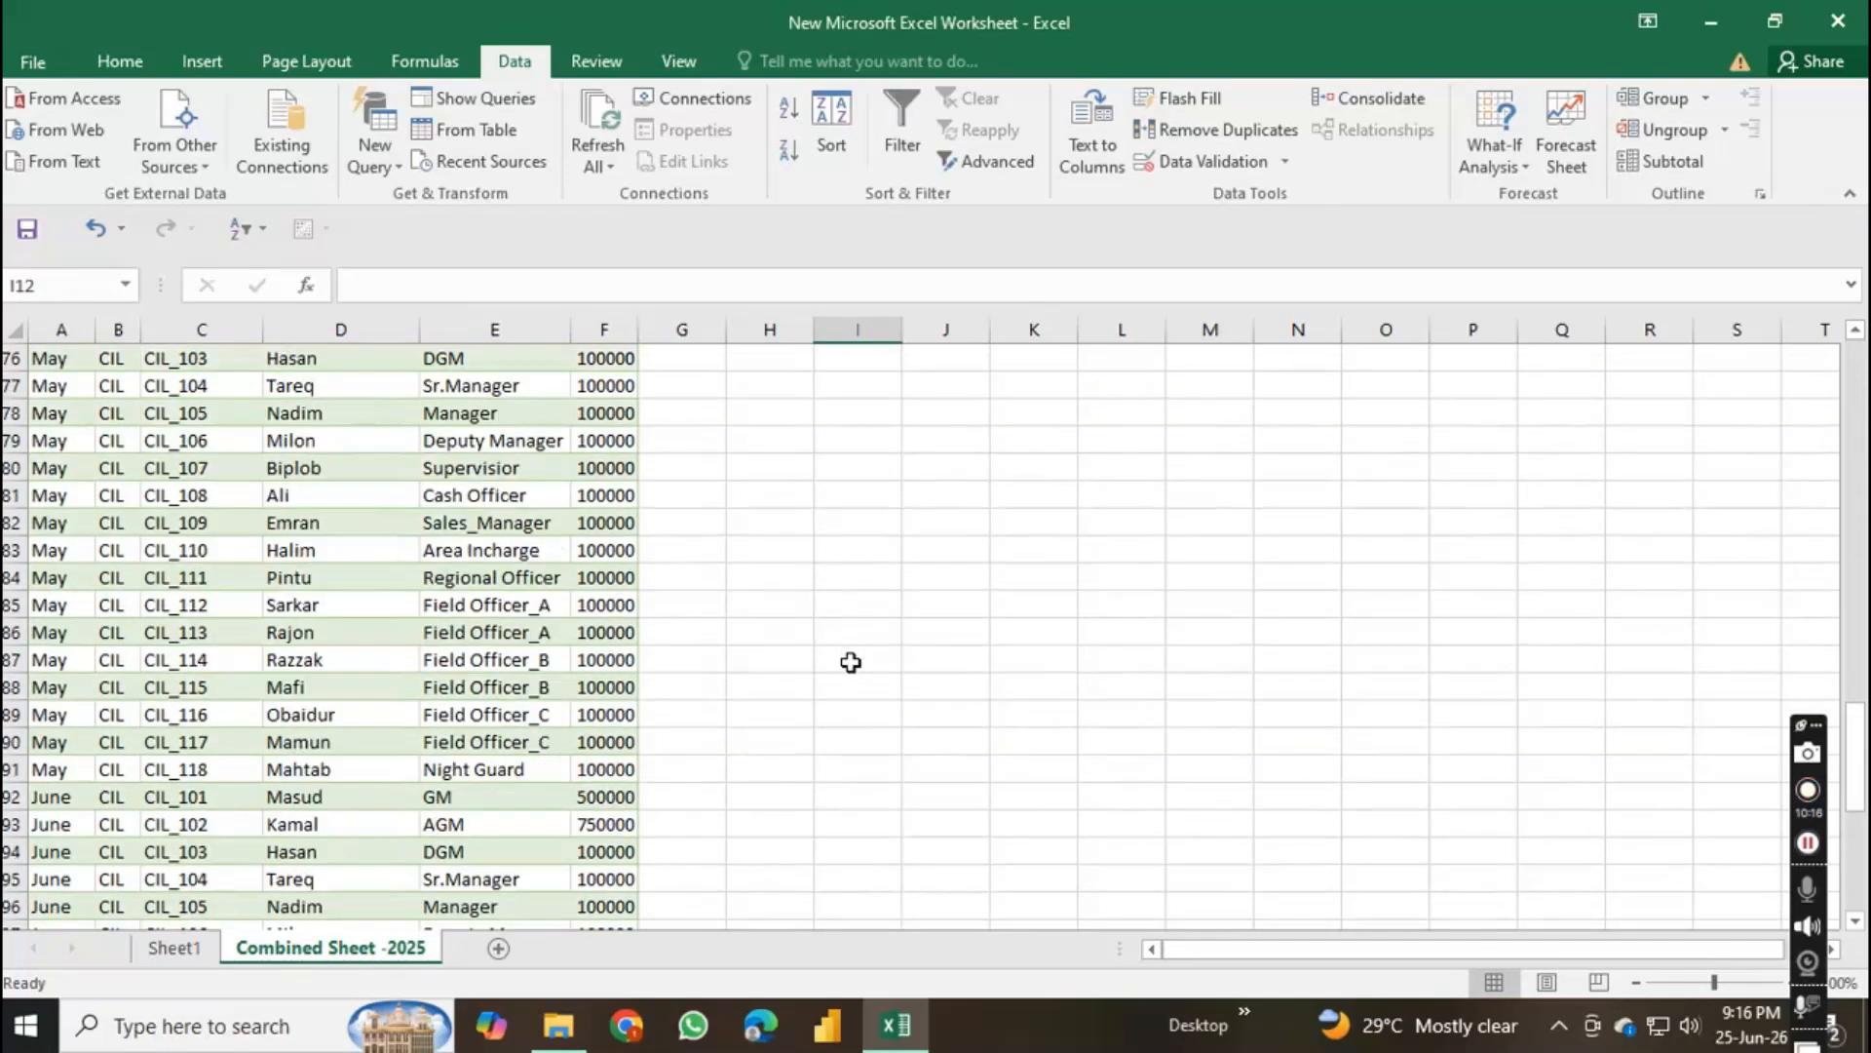
scroll(851, 662, "down", 3)
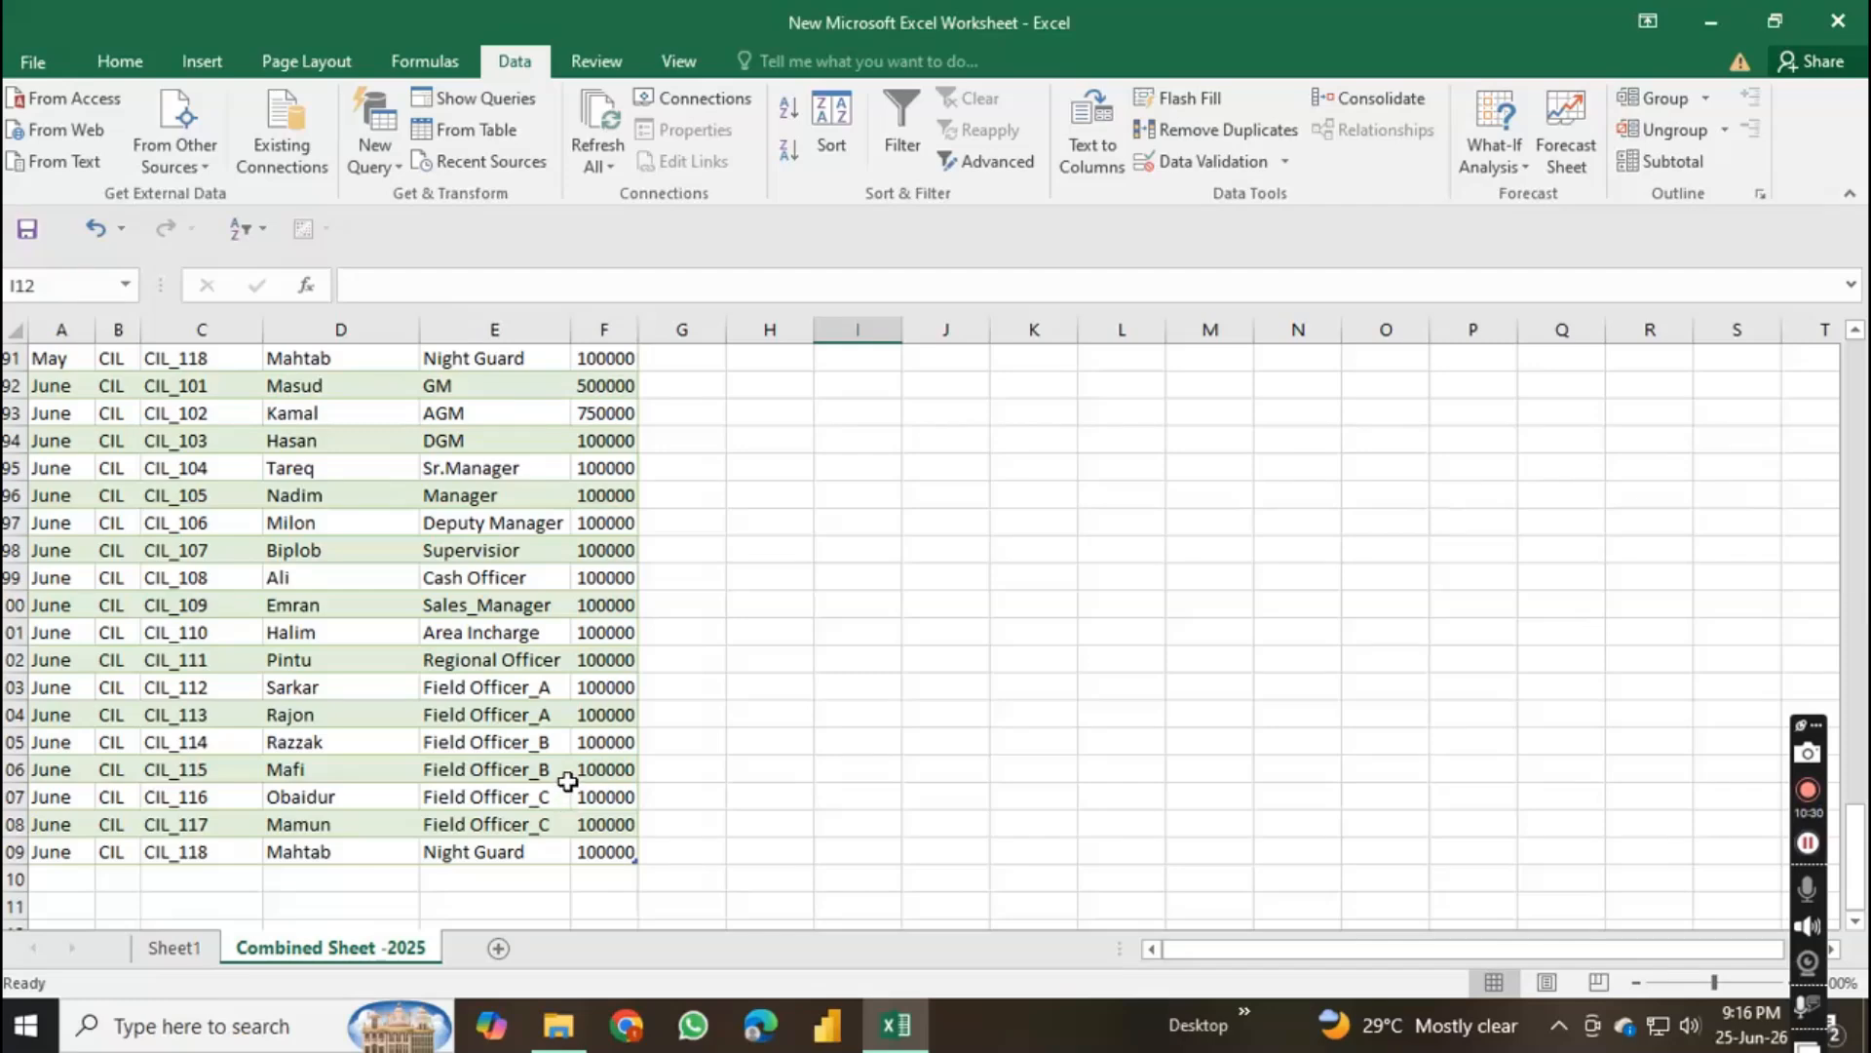
scroll(574, 772, "down", 1)
scroll(575, 773, "up", 7)
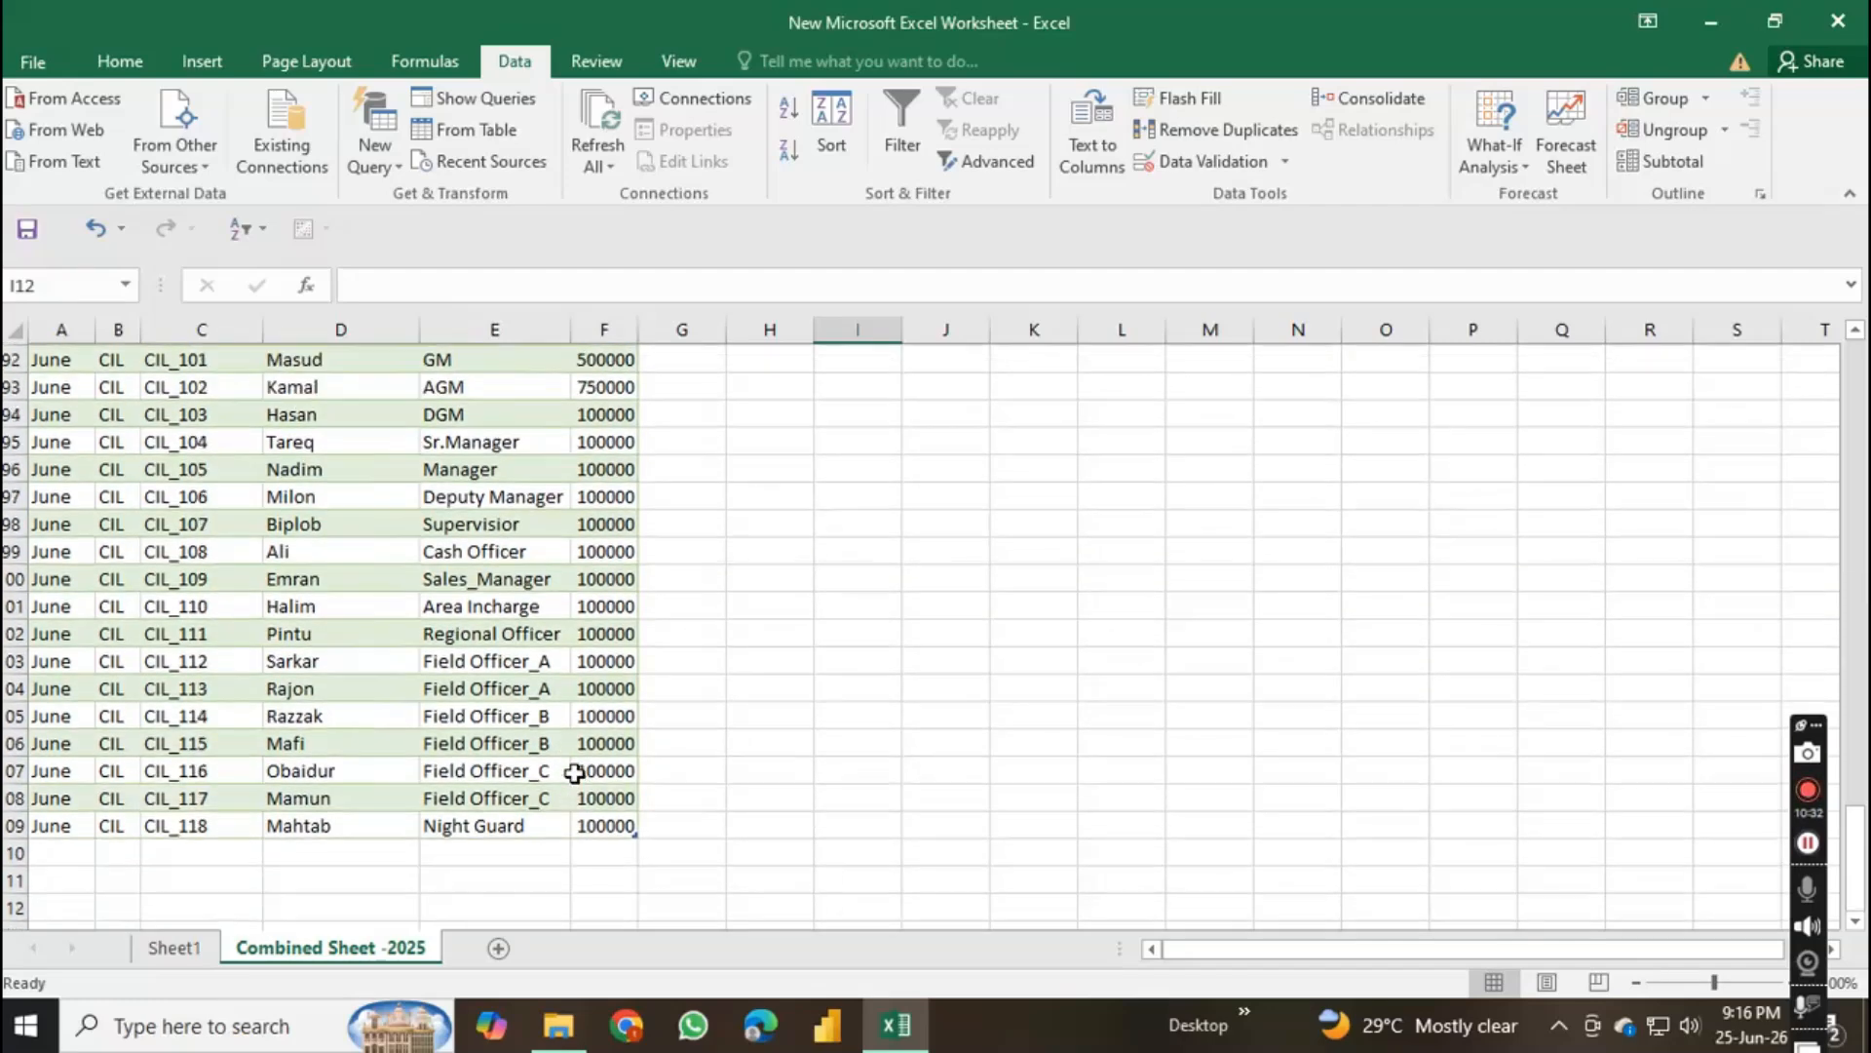
scroll(579, 777, "up", 20)
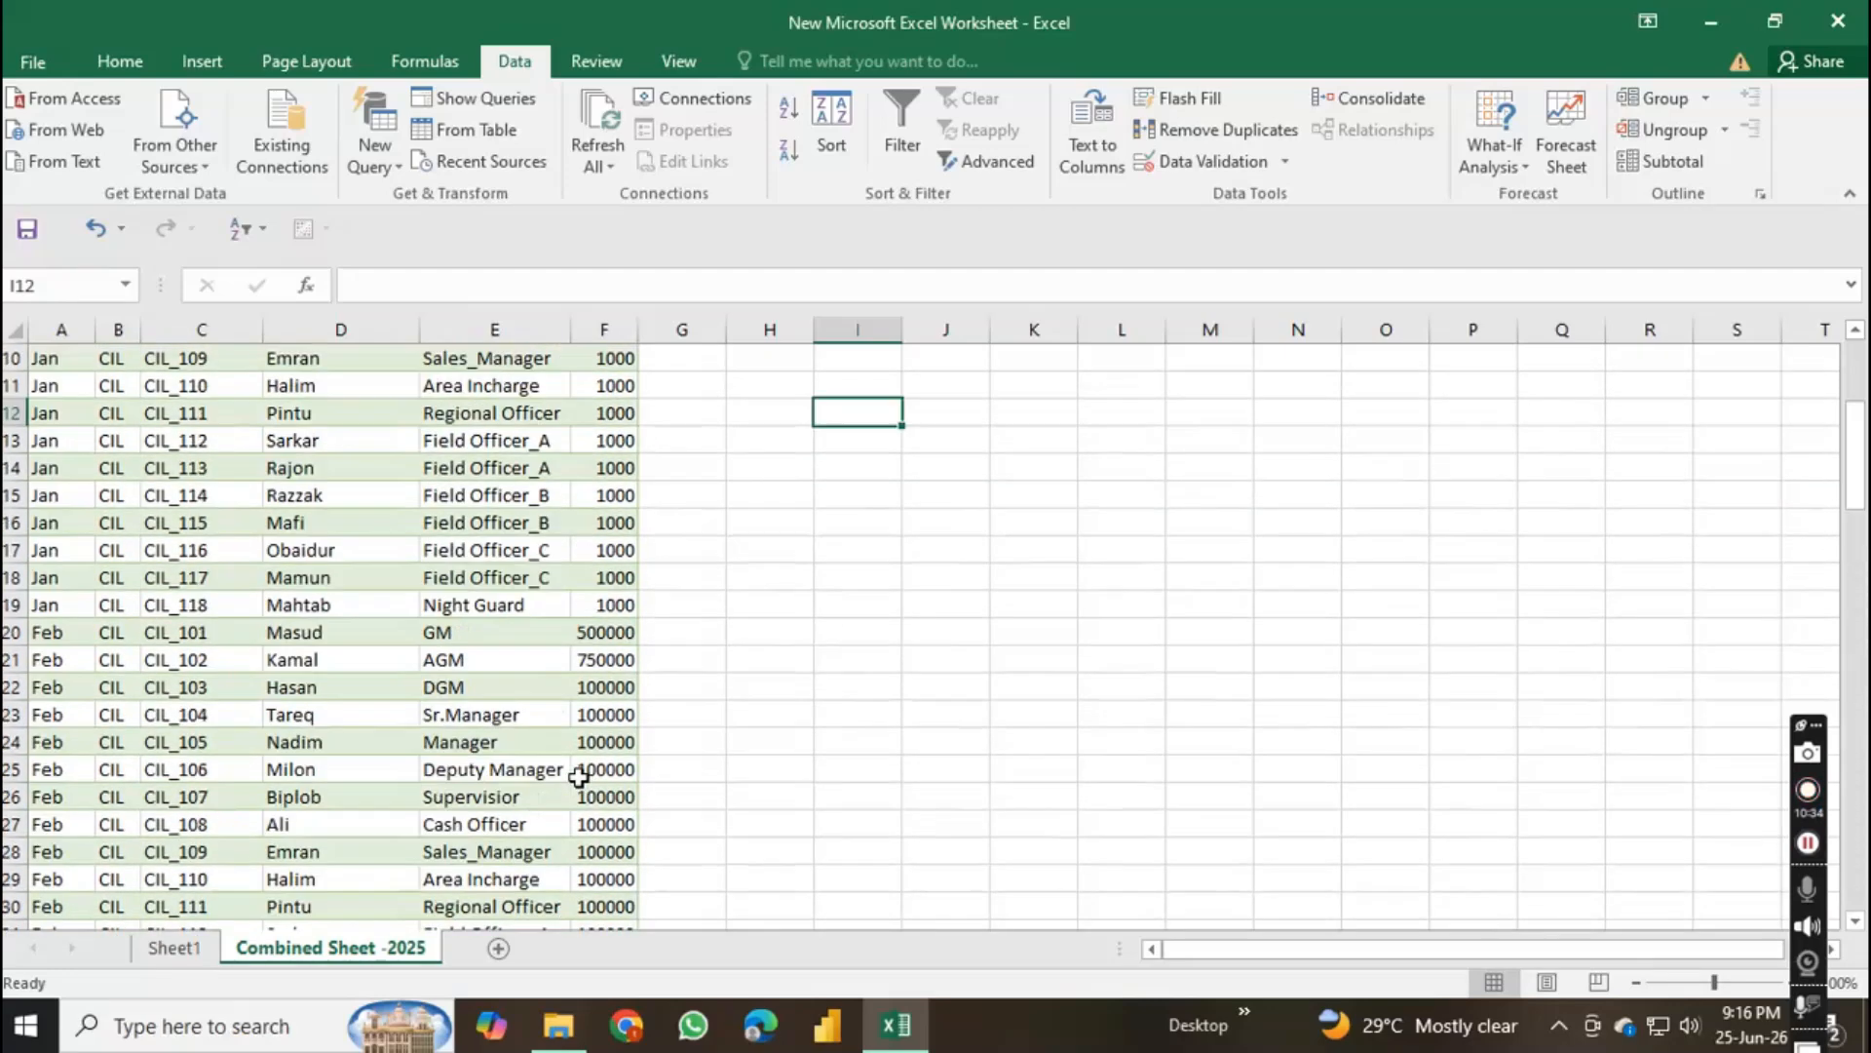
Step: Refresh the combined table's query again using the query tools
right_click(541, 530)
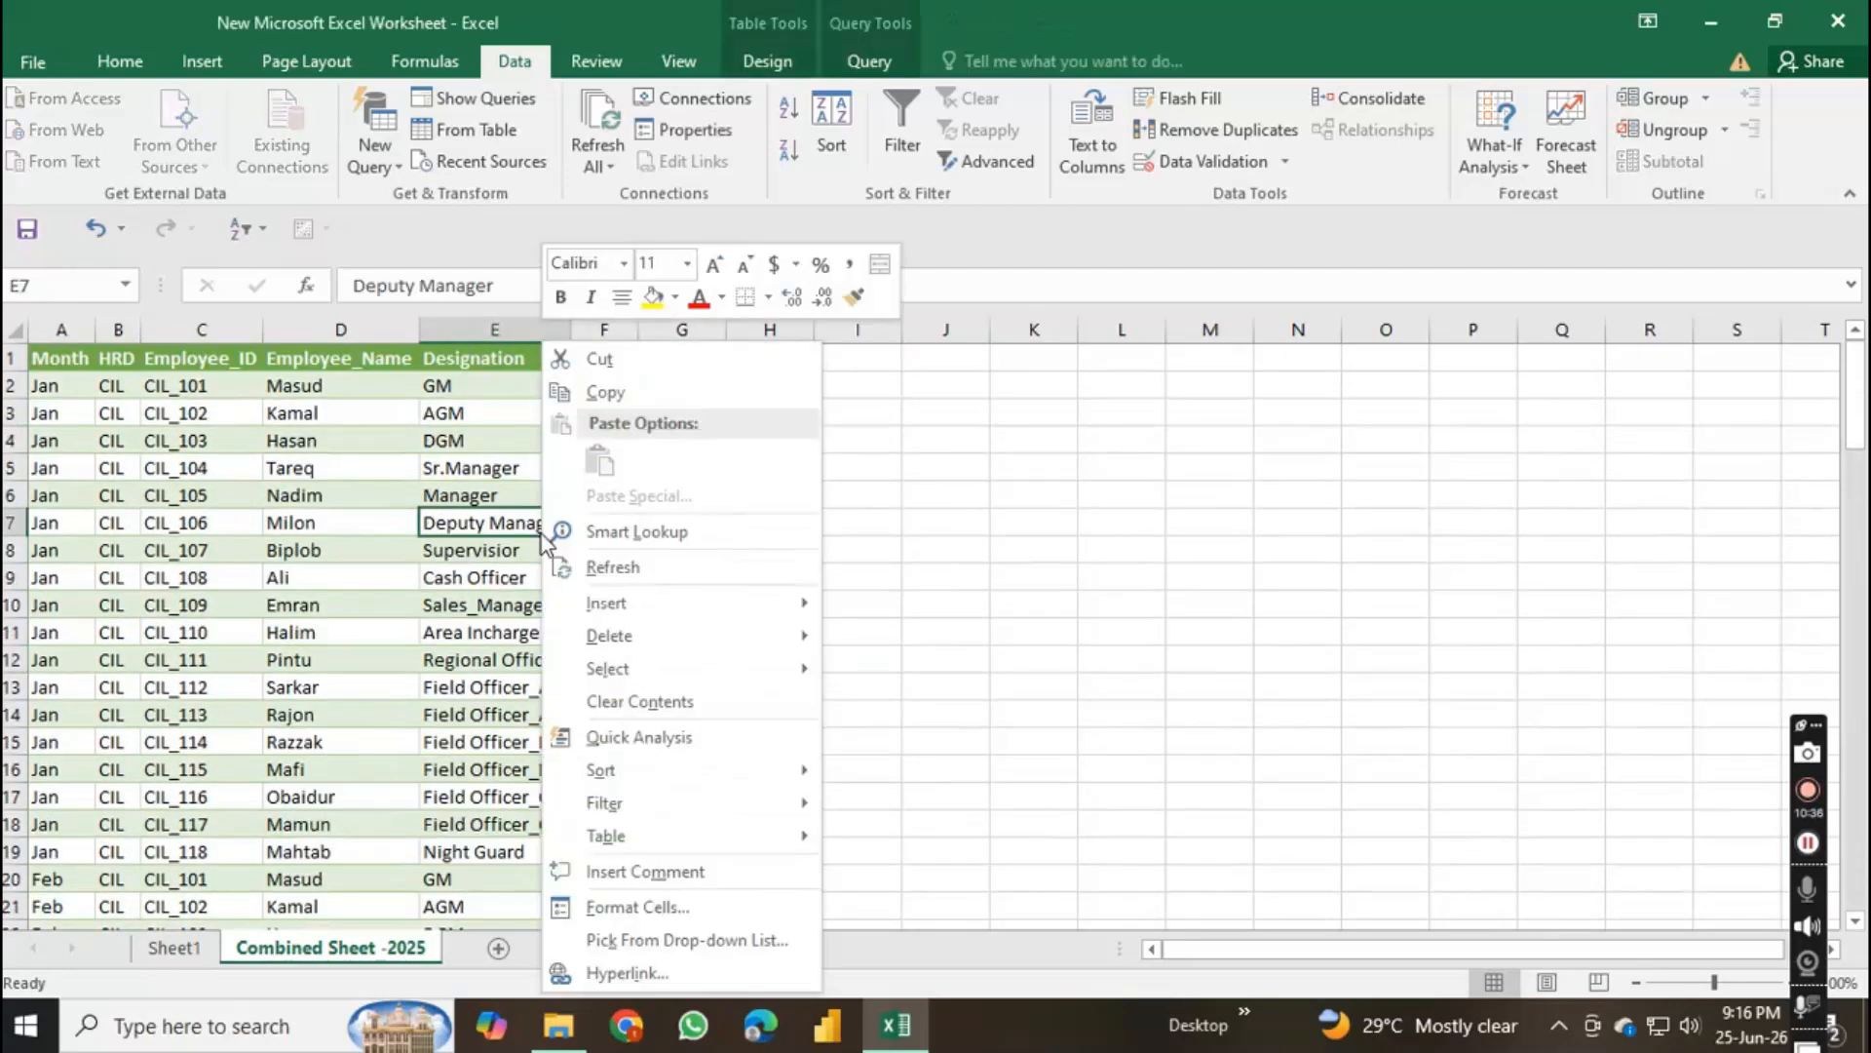
left_click(1084, 516)
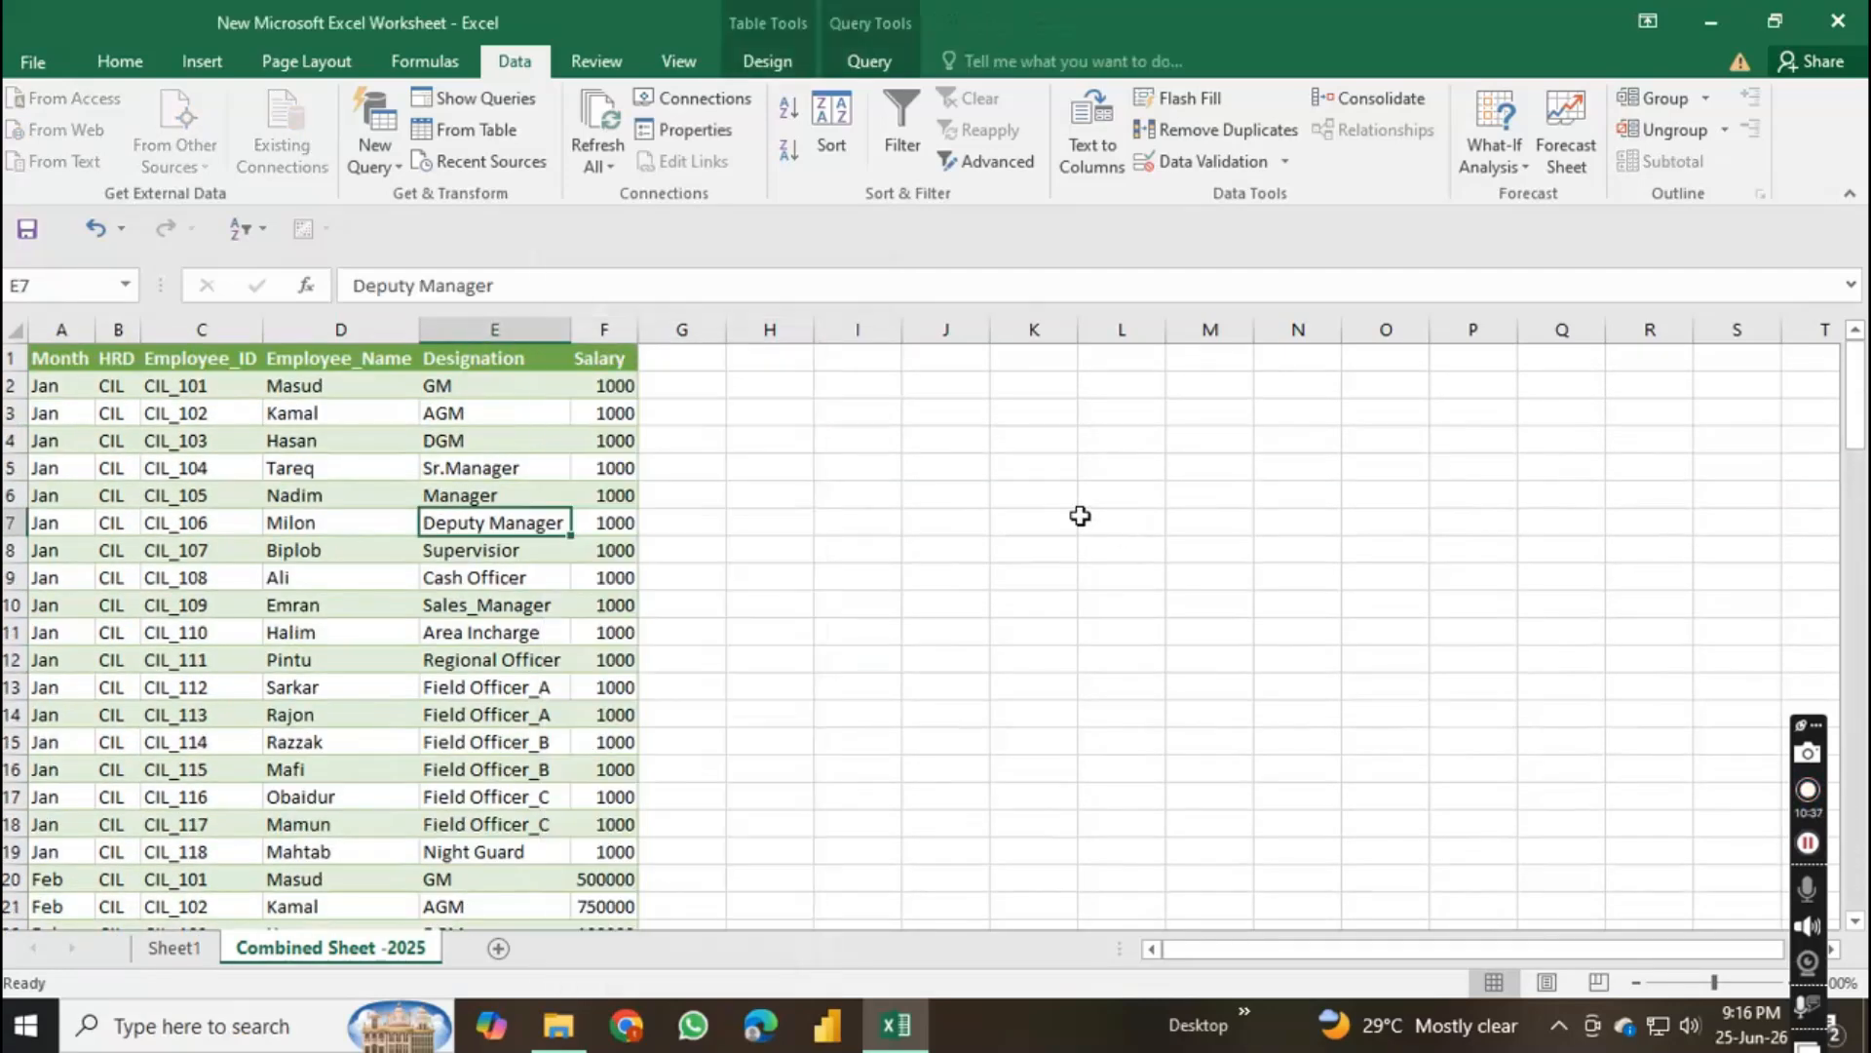
left_click(384, 152)
left_click(384, 152)
left_click(846, 62)
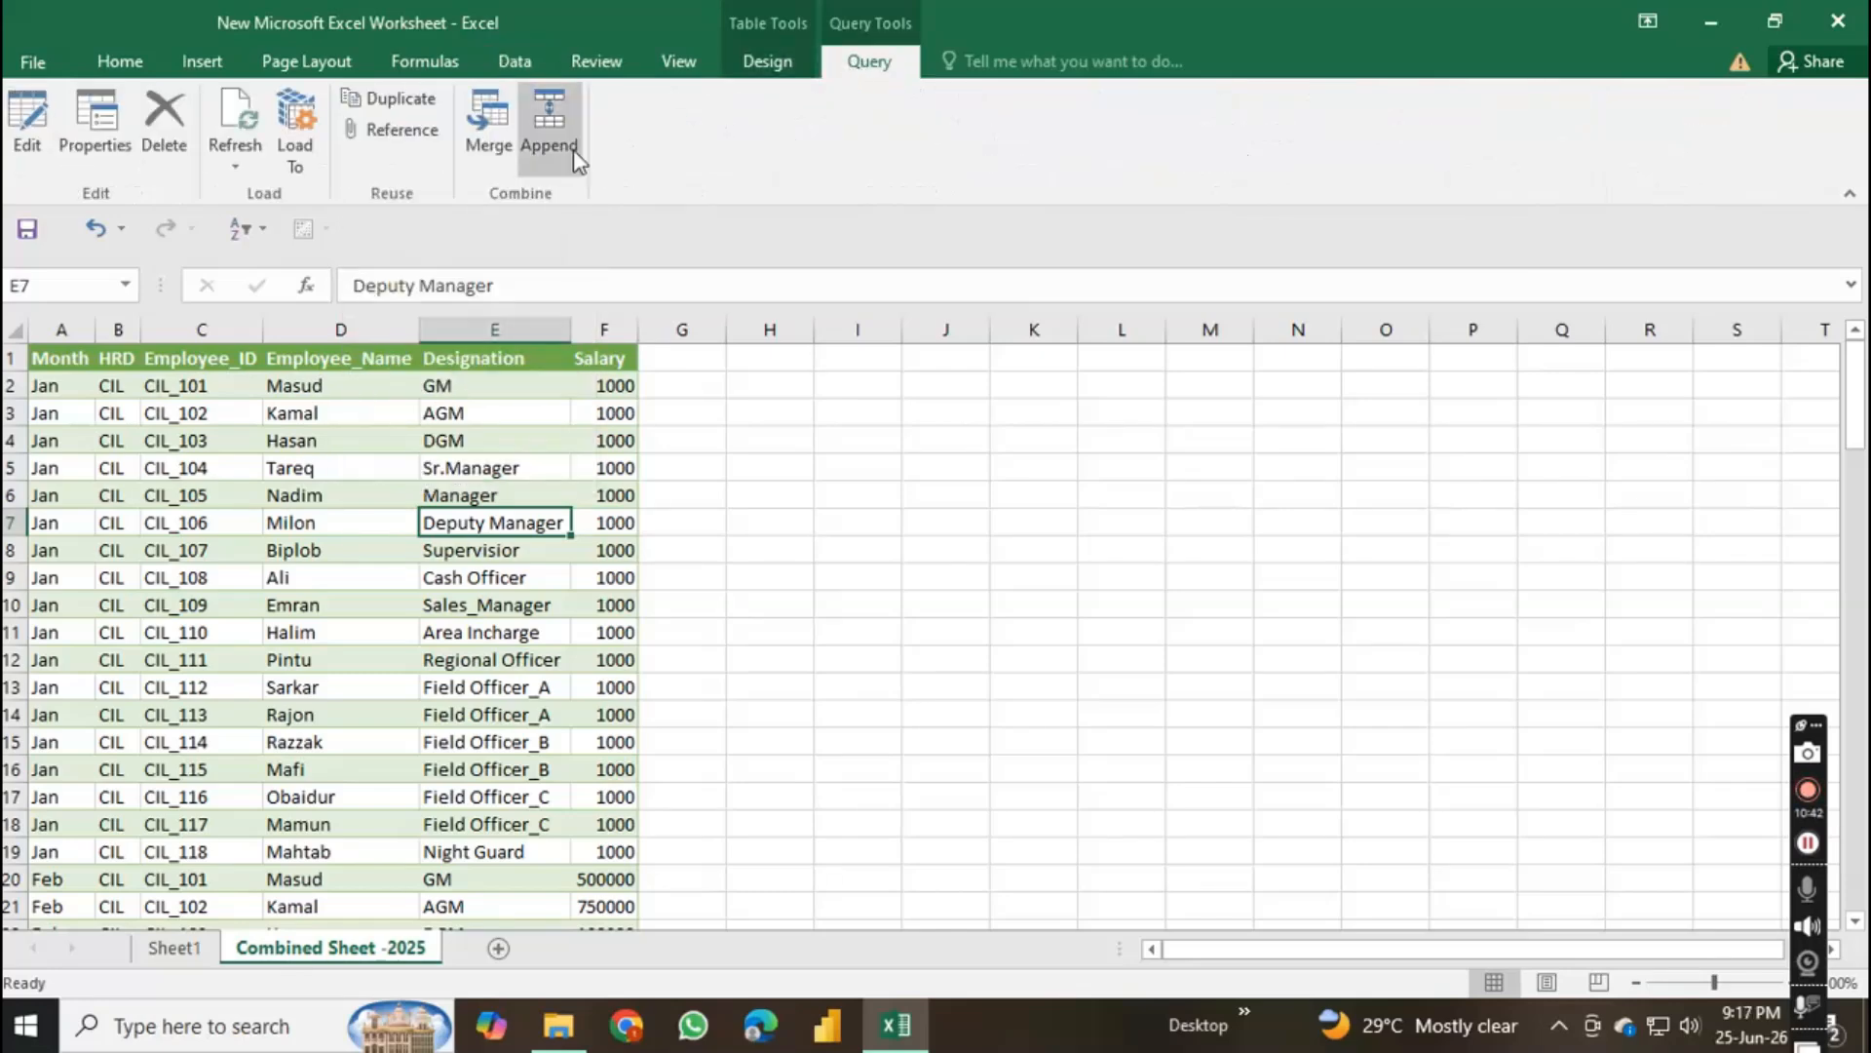
left_click(234, 117)
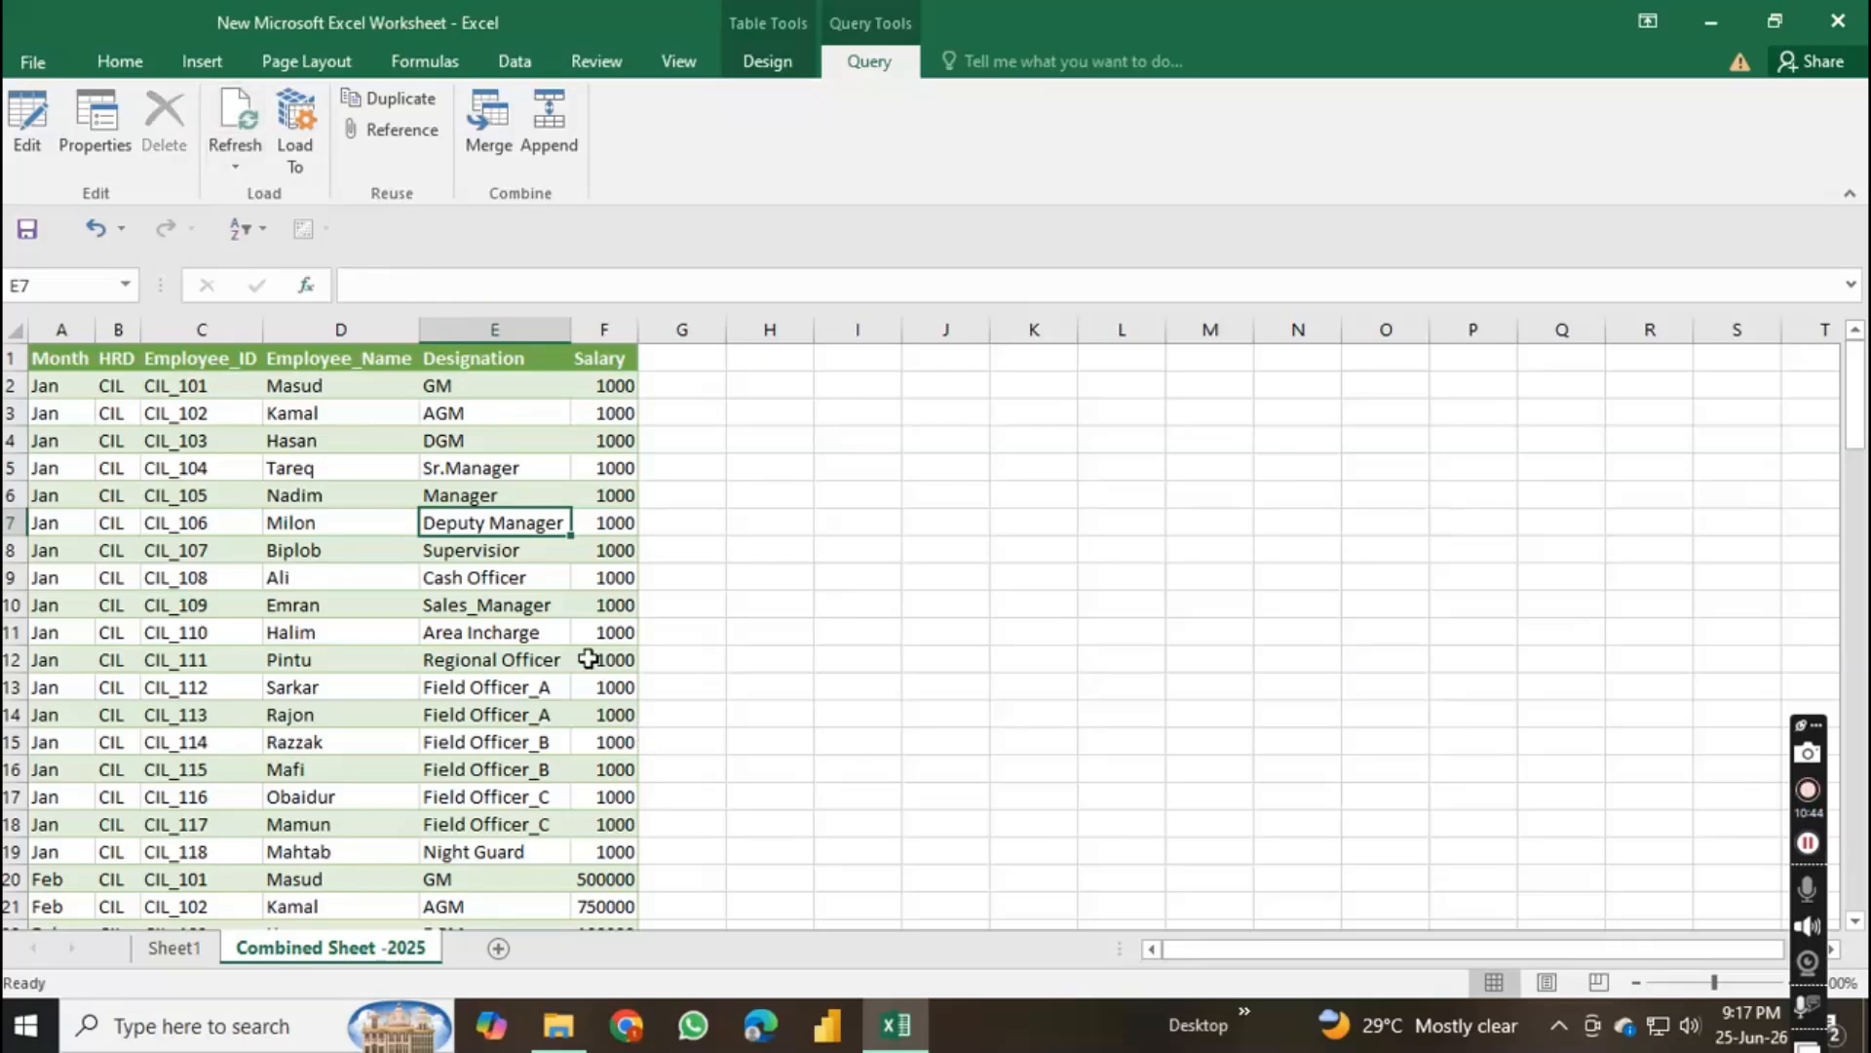
left_click(518, 604)
left_click(234, 166)
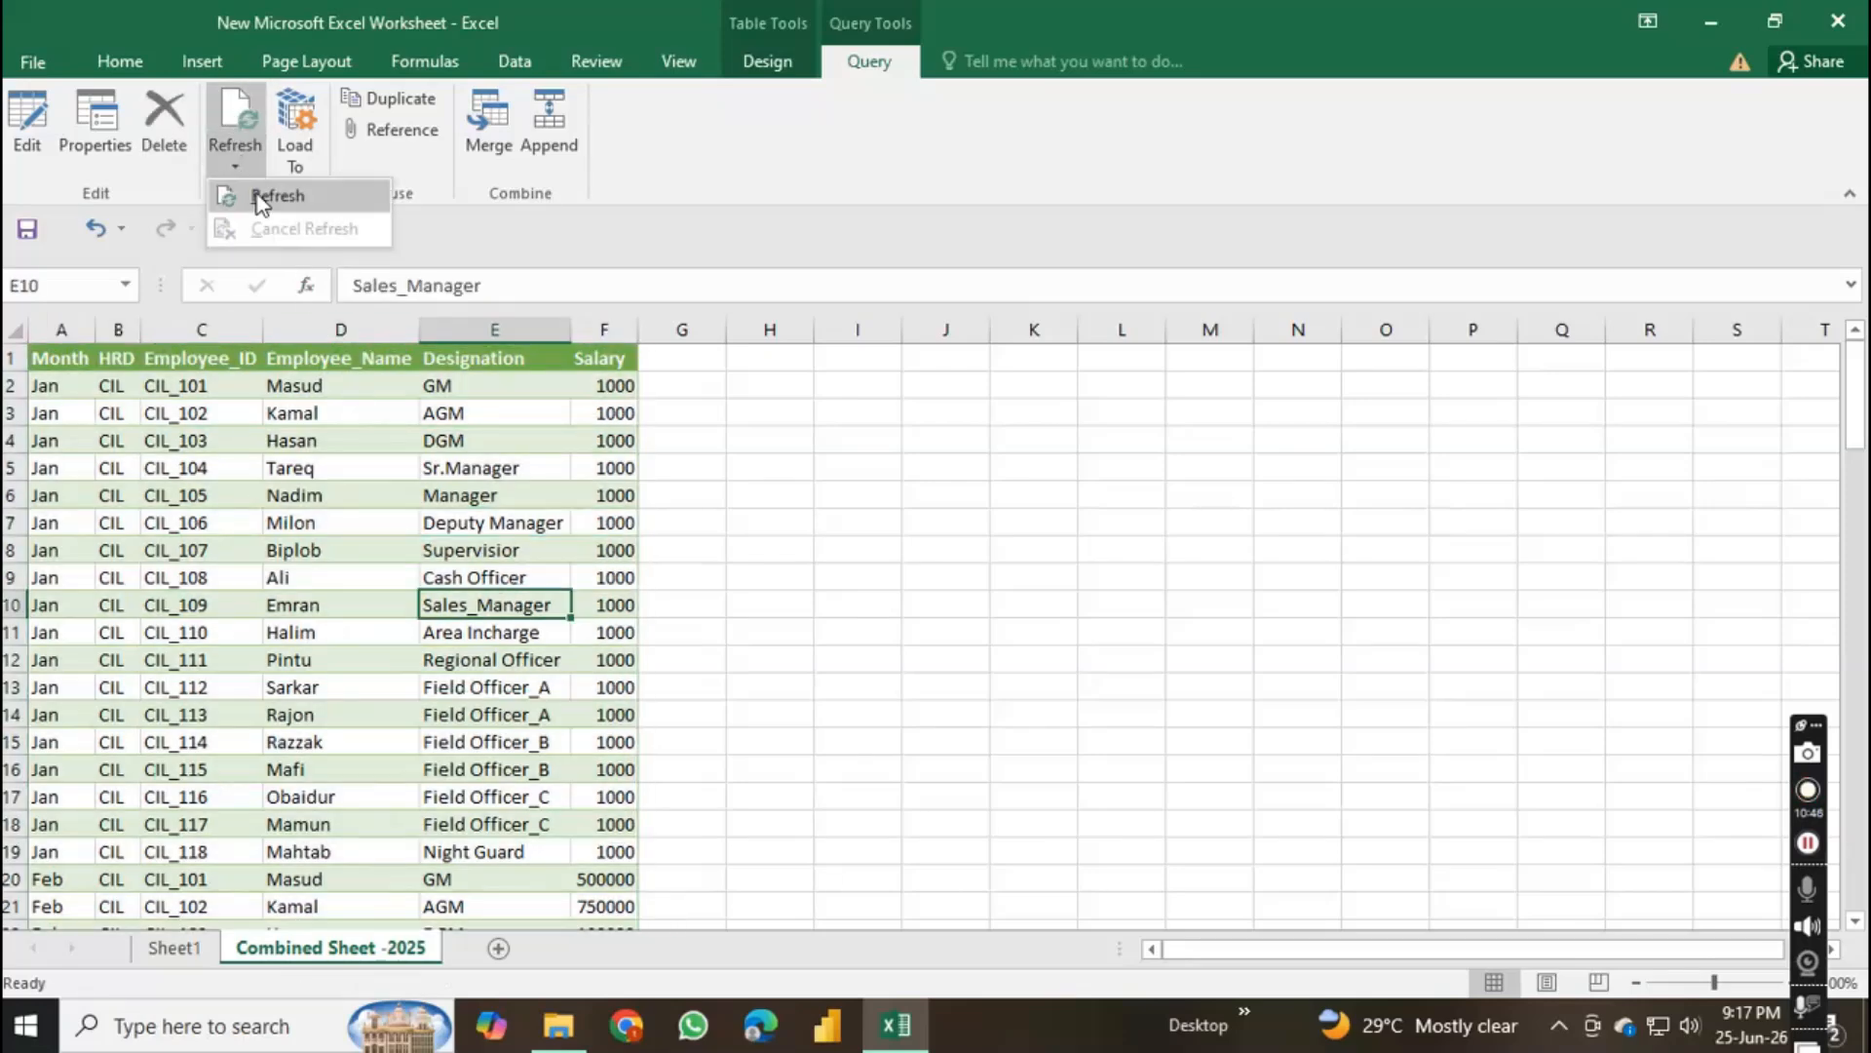
left_click(261, 193)
left_click(492, 468)
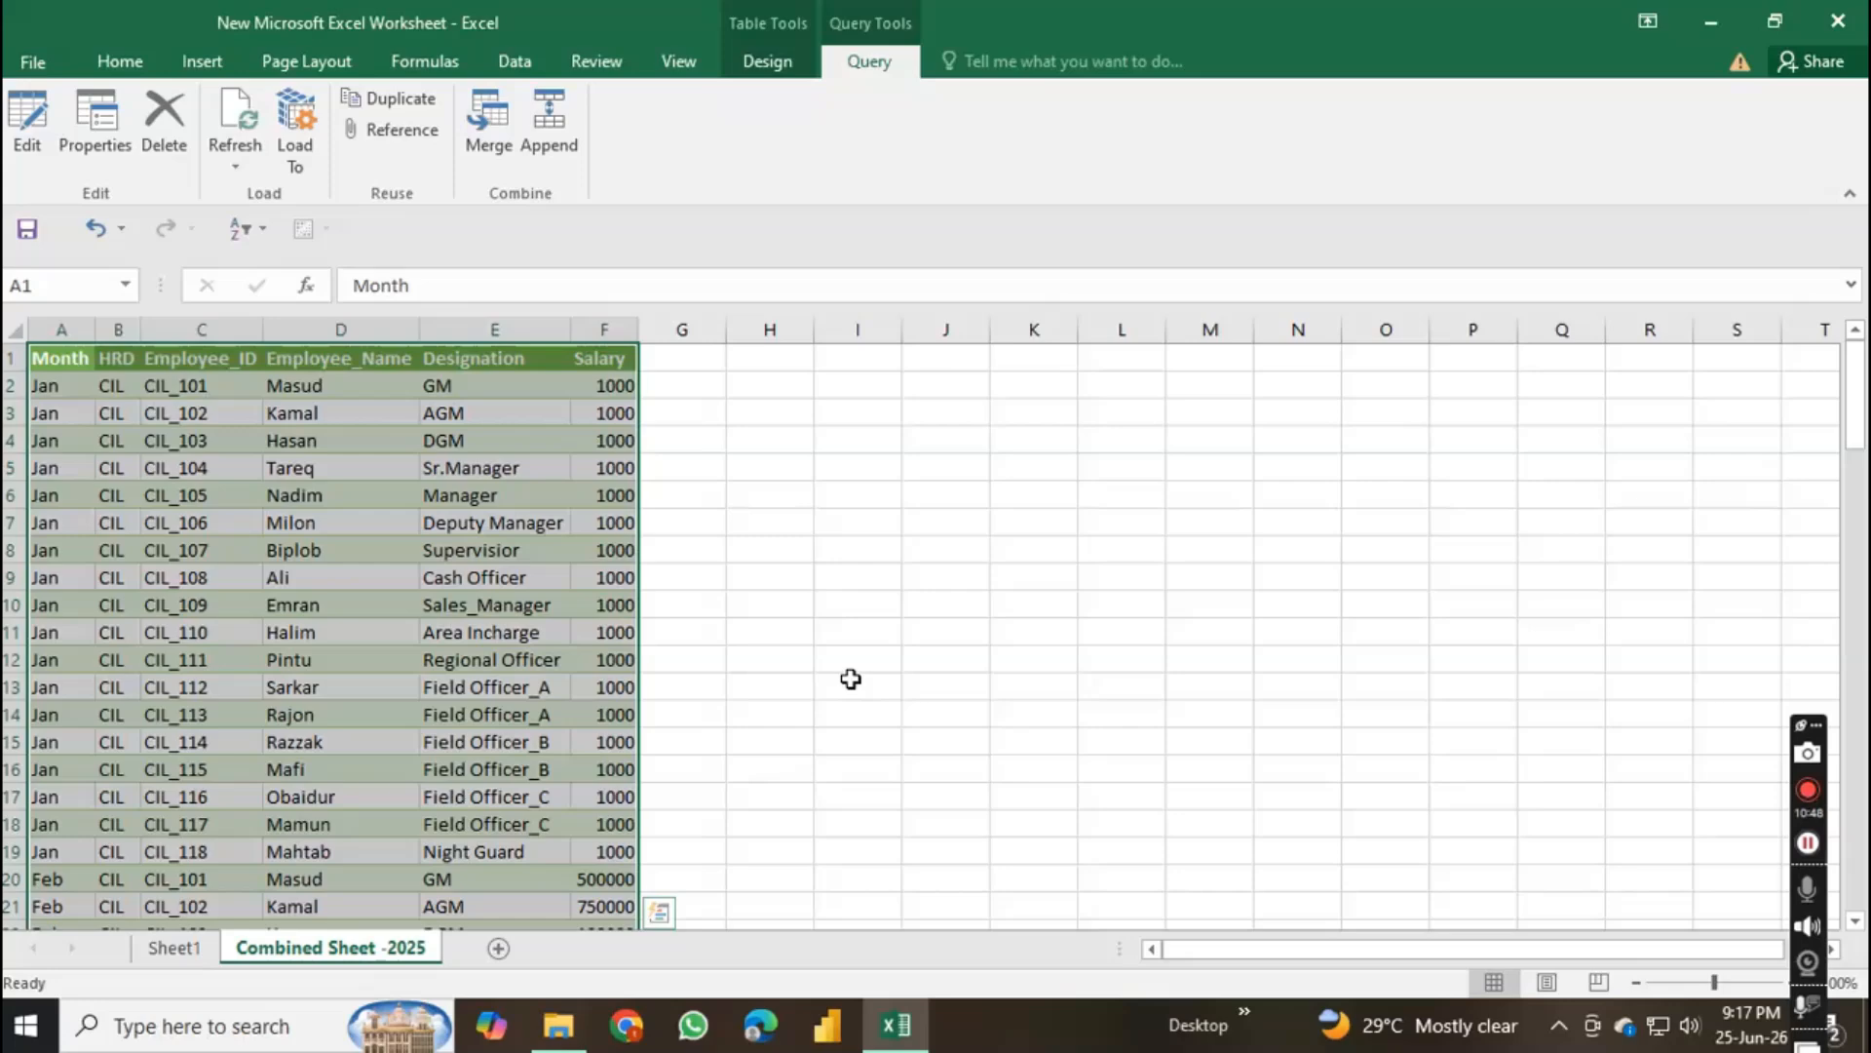
left_click(848, 676)
Step: Examine the June rows at the end of the combined table after the refresh
left_click_drag(1851, 415, 1849, 923)
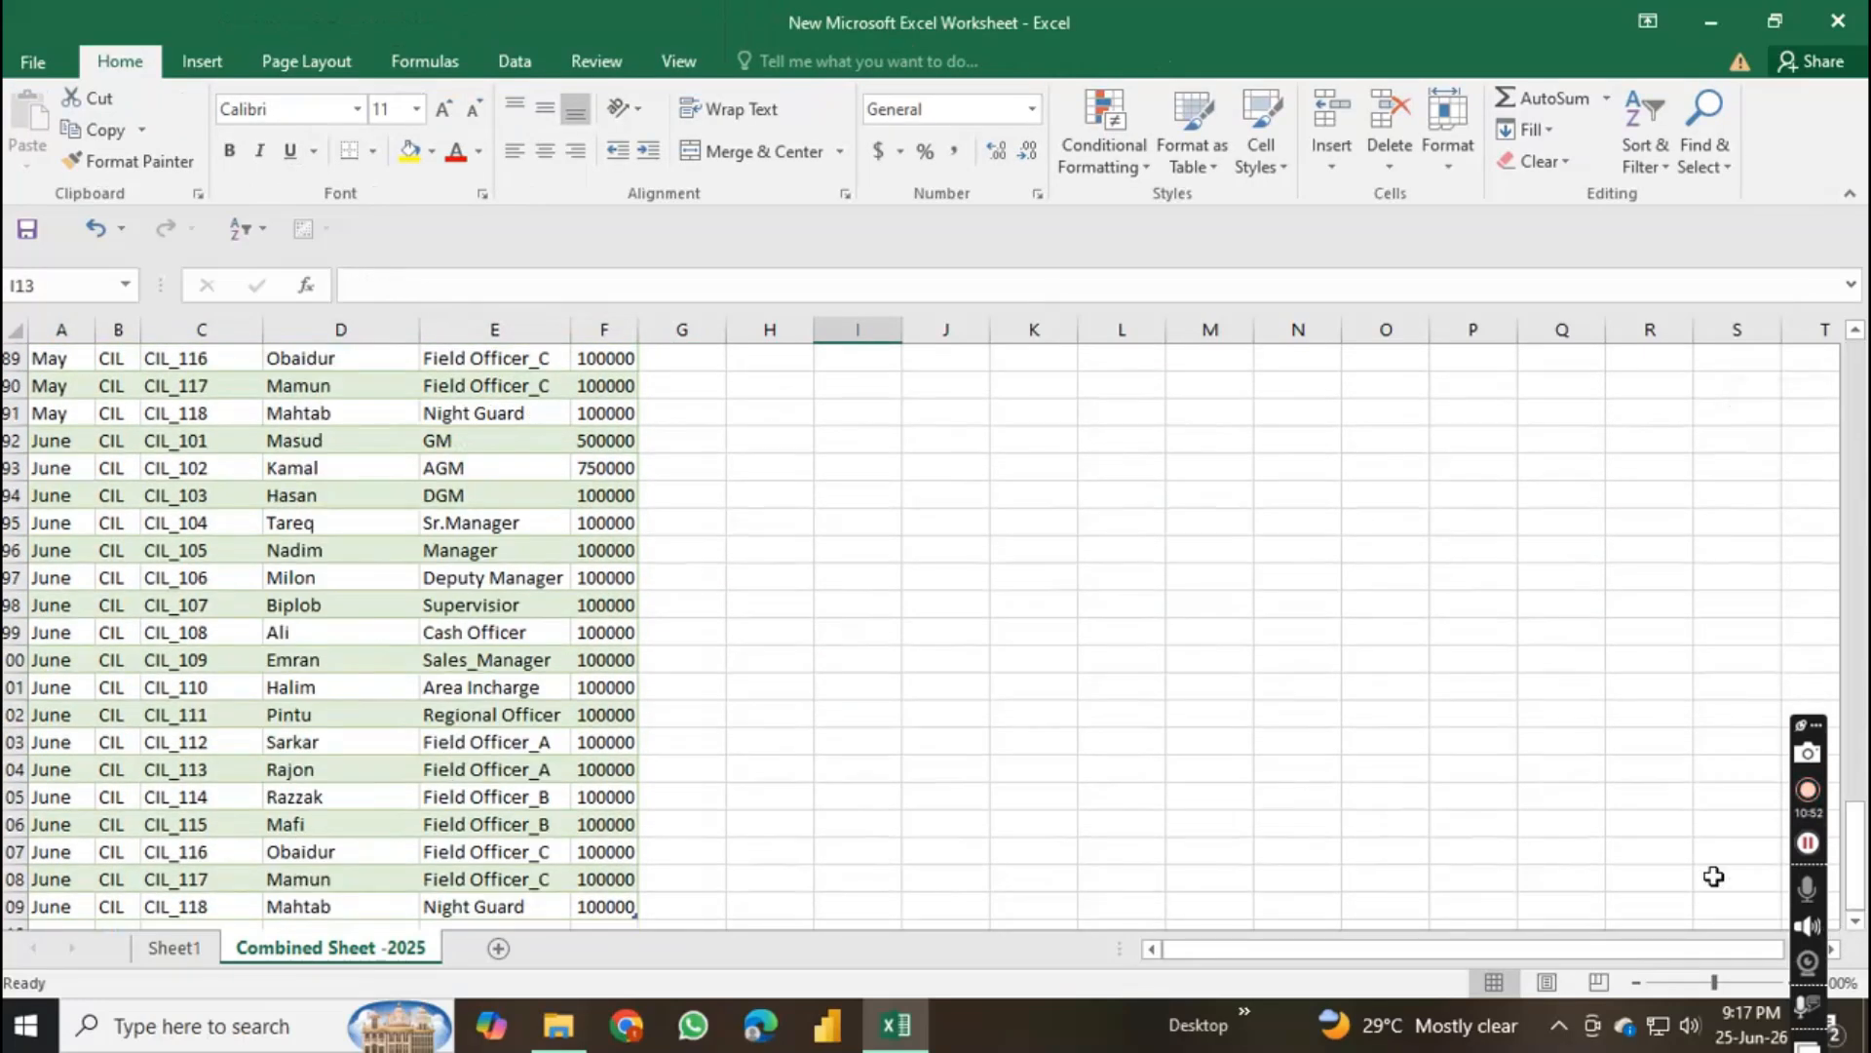
left_click(1030, 760)
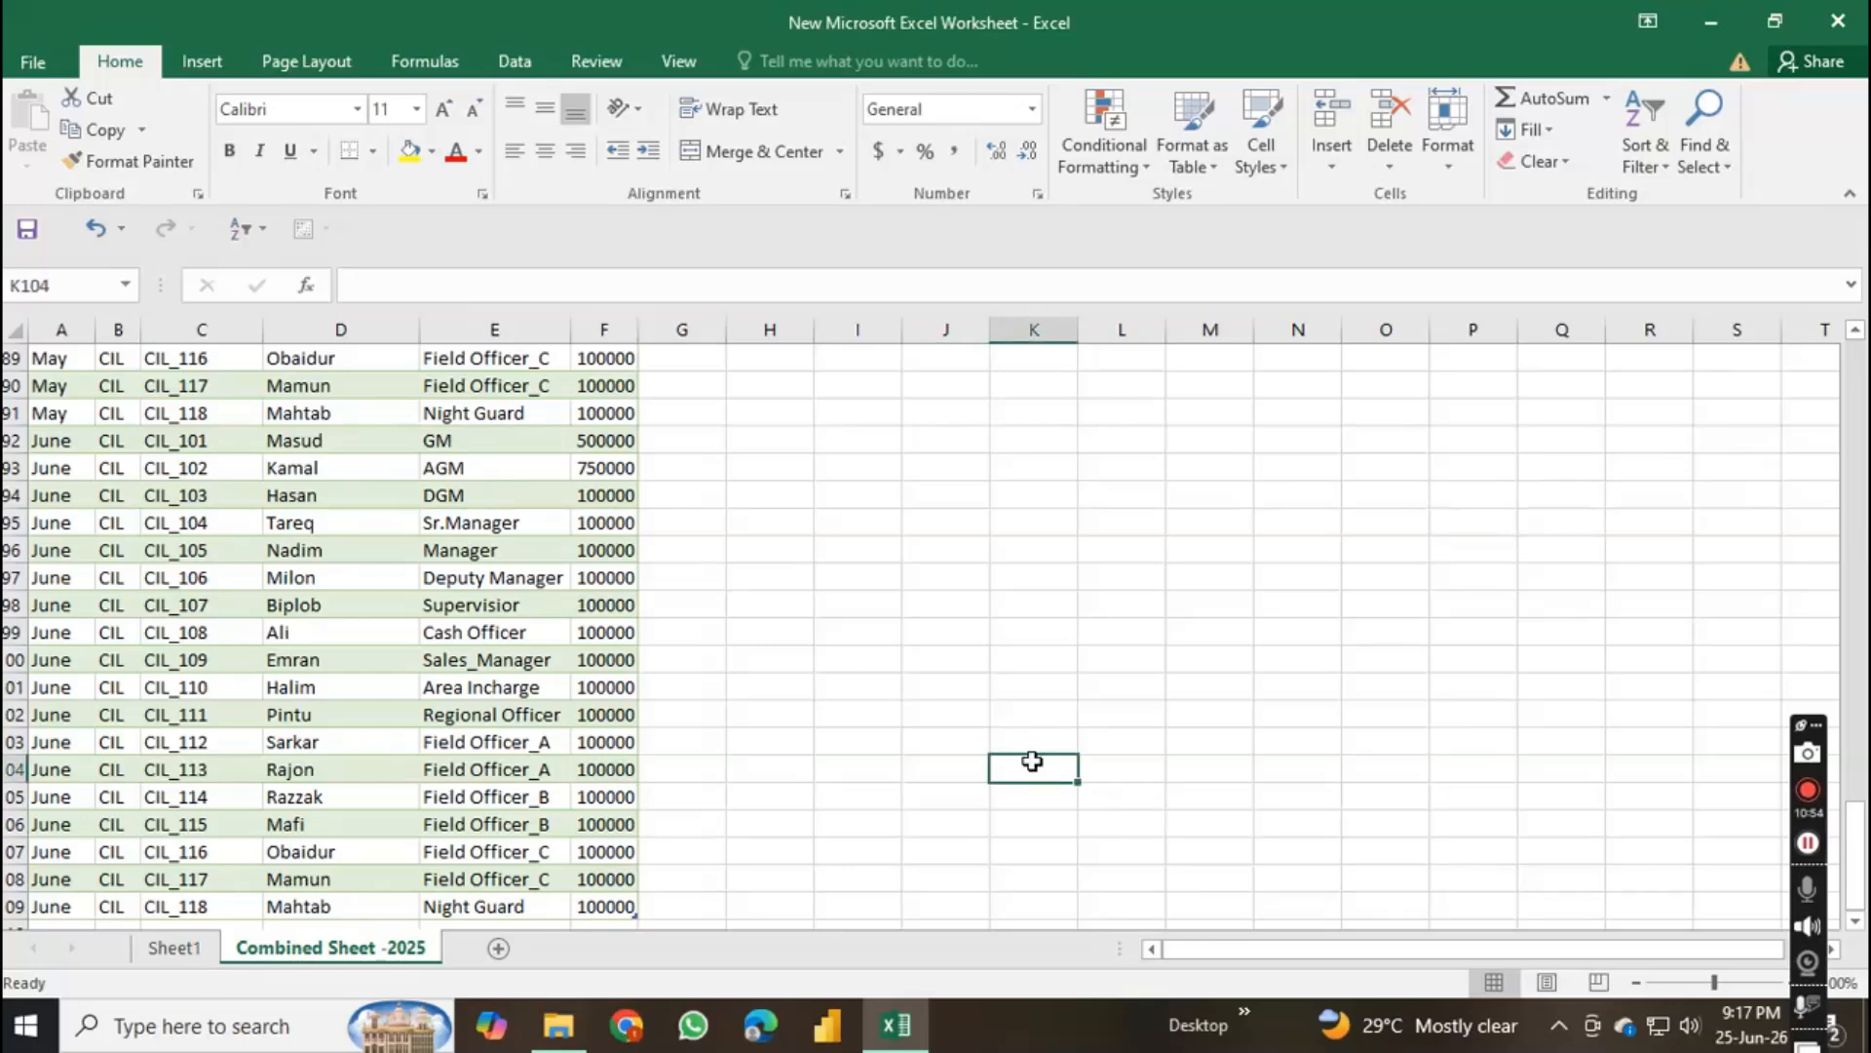
left_click(714, 603)
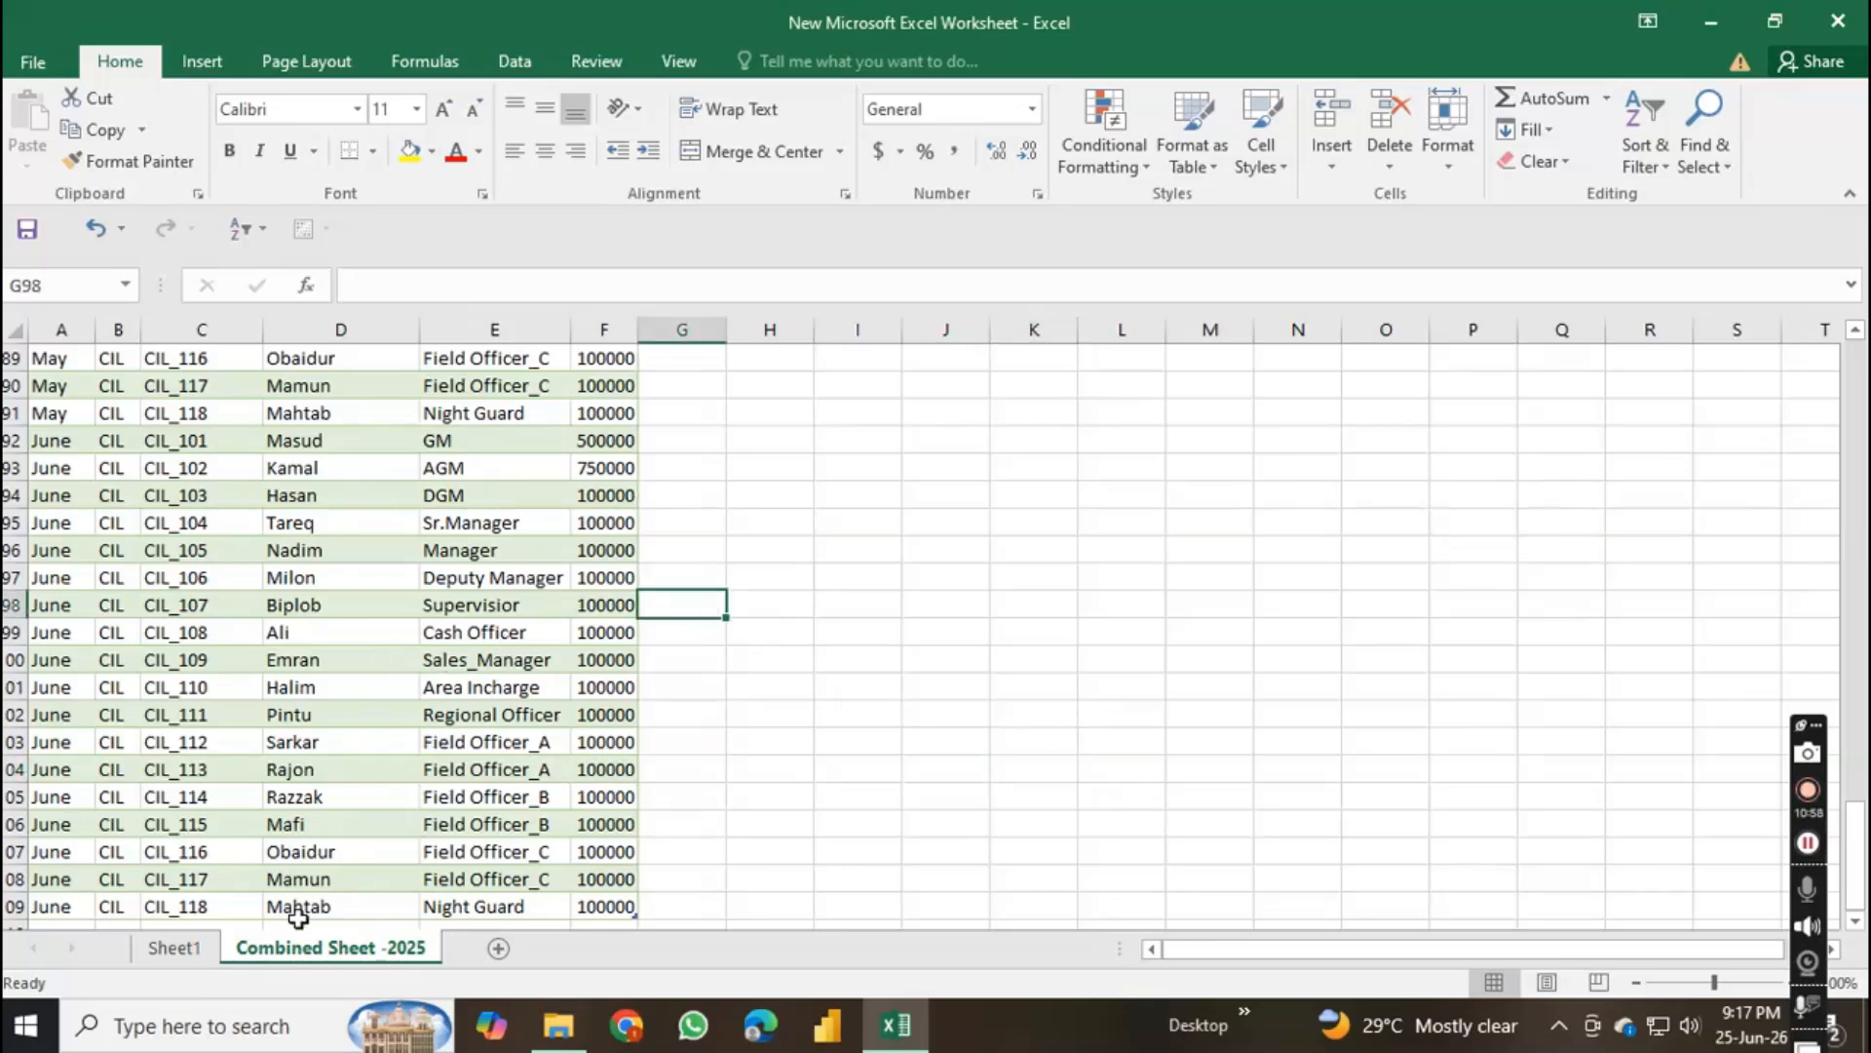
left_click(339, 741)
left_click(332, 714)
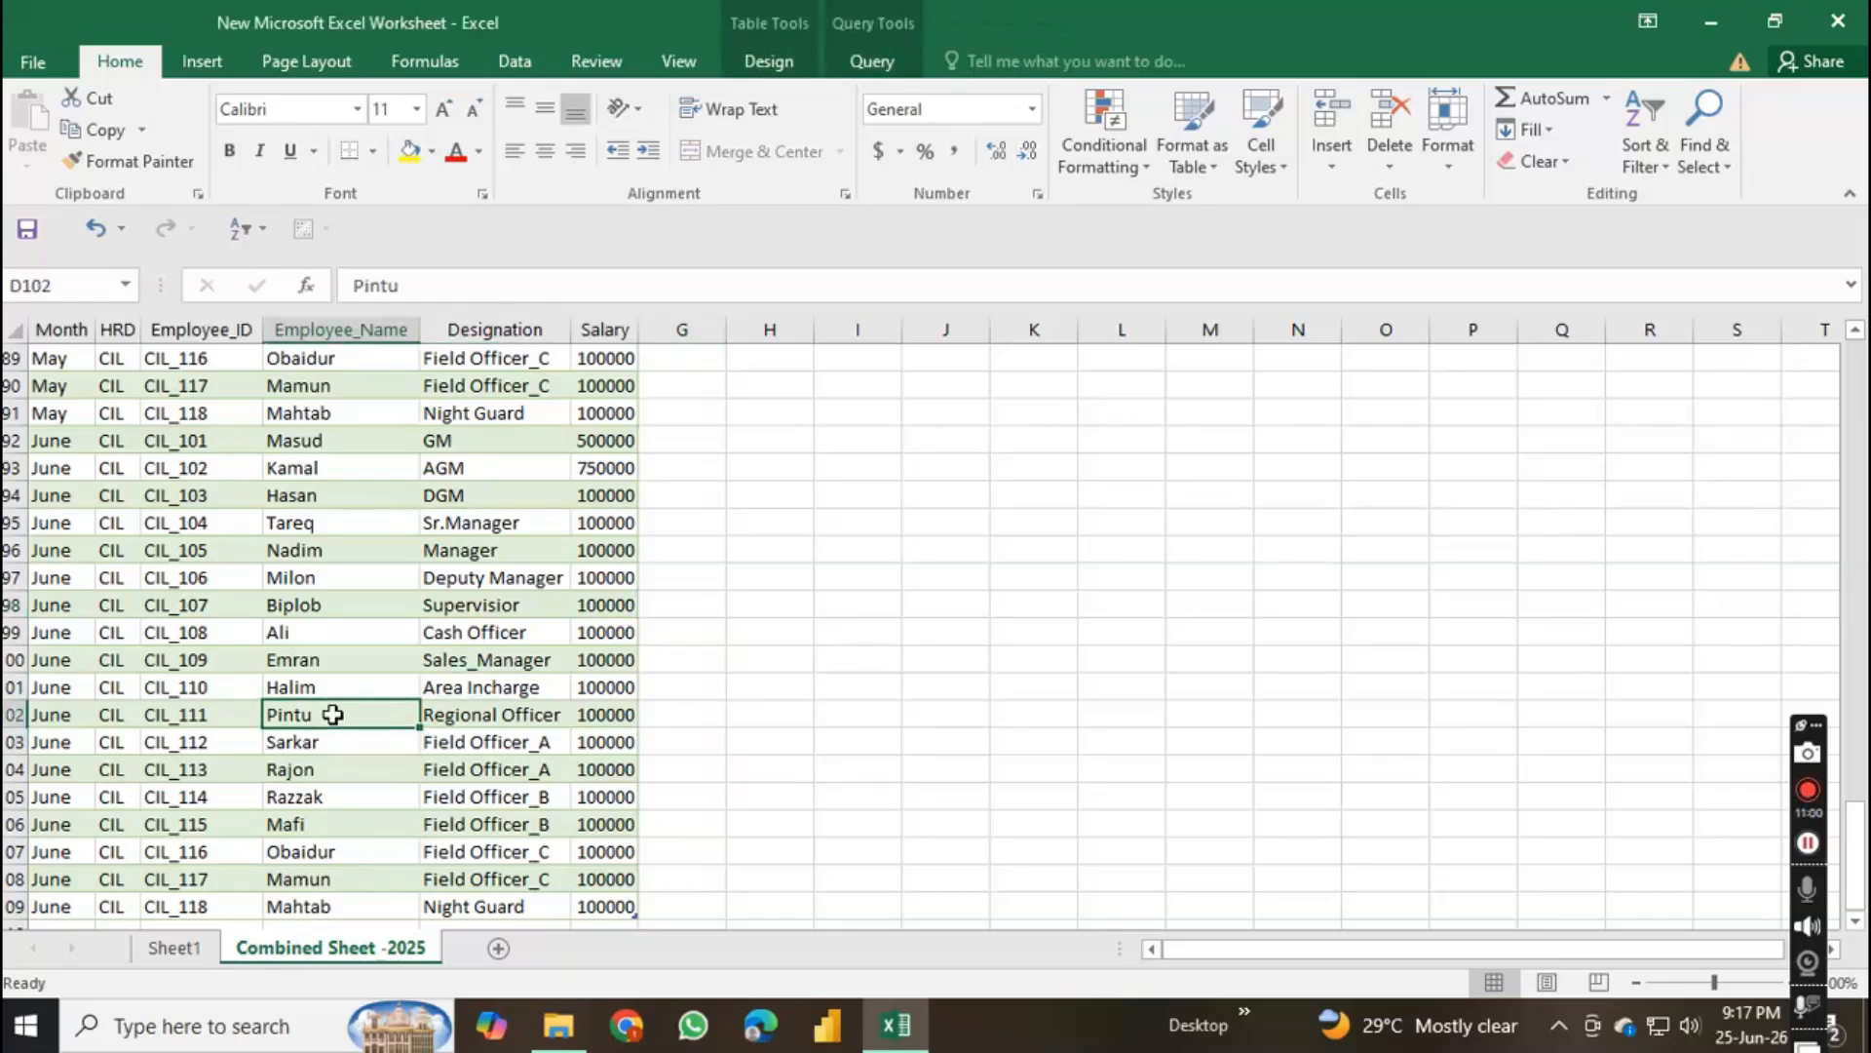
left_click(714, 629)
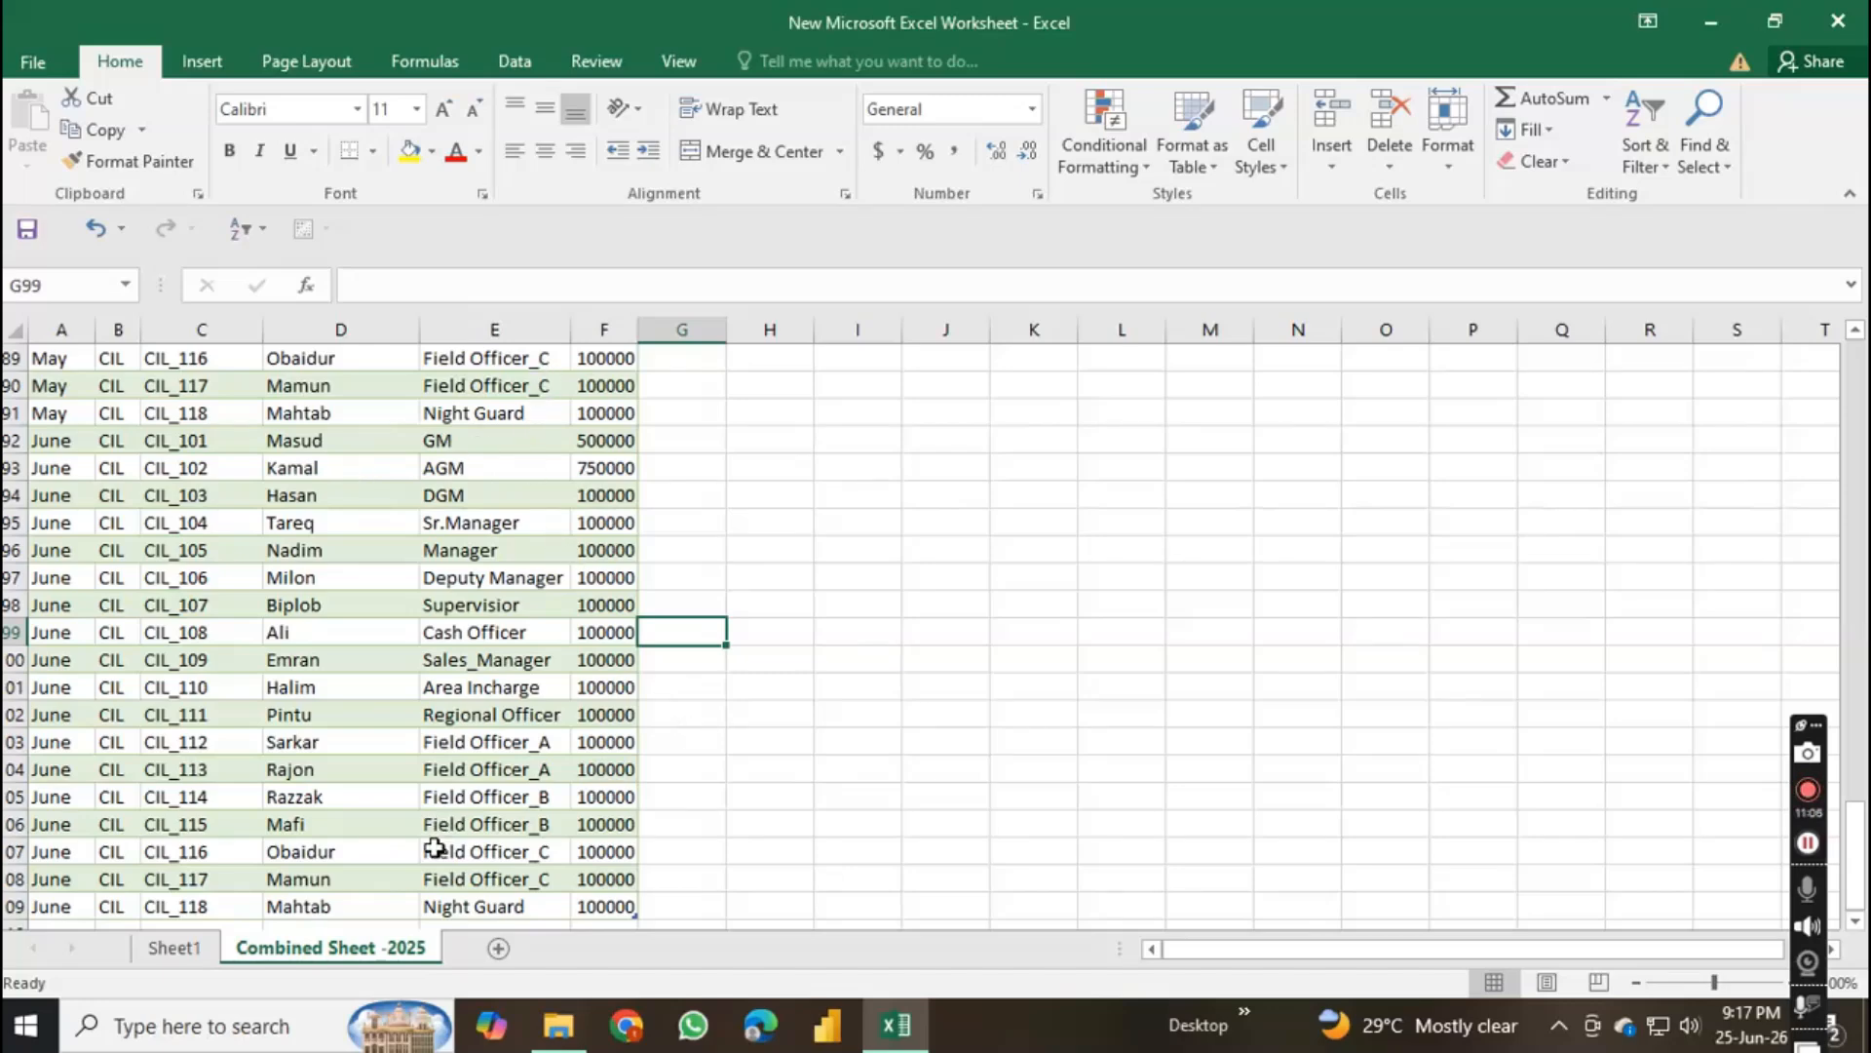
left_click(844, 552)
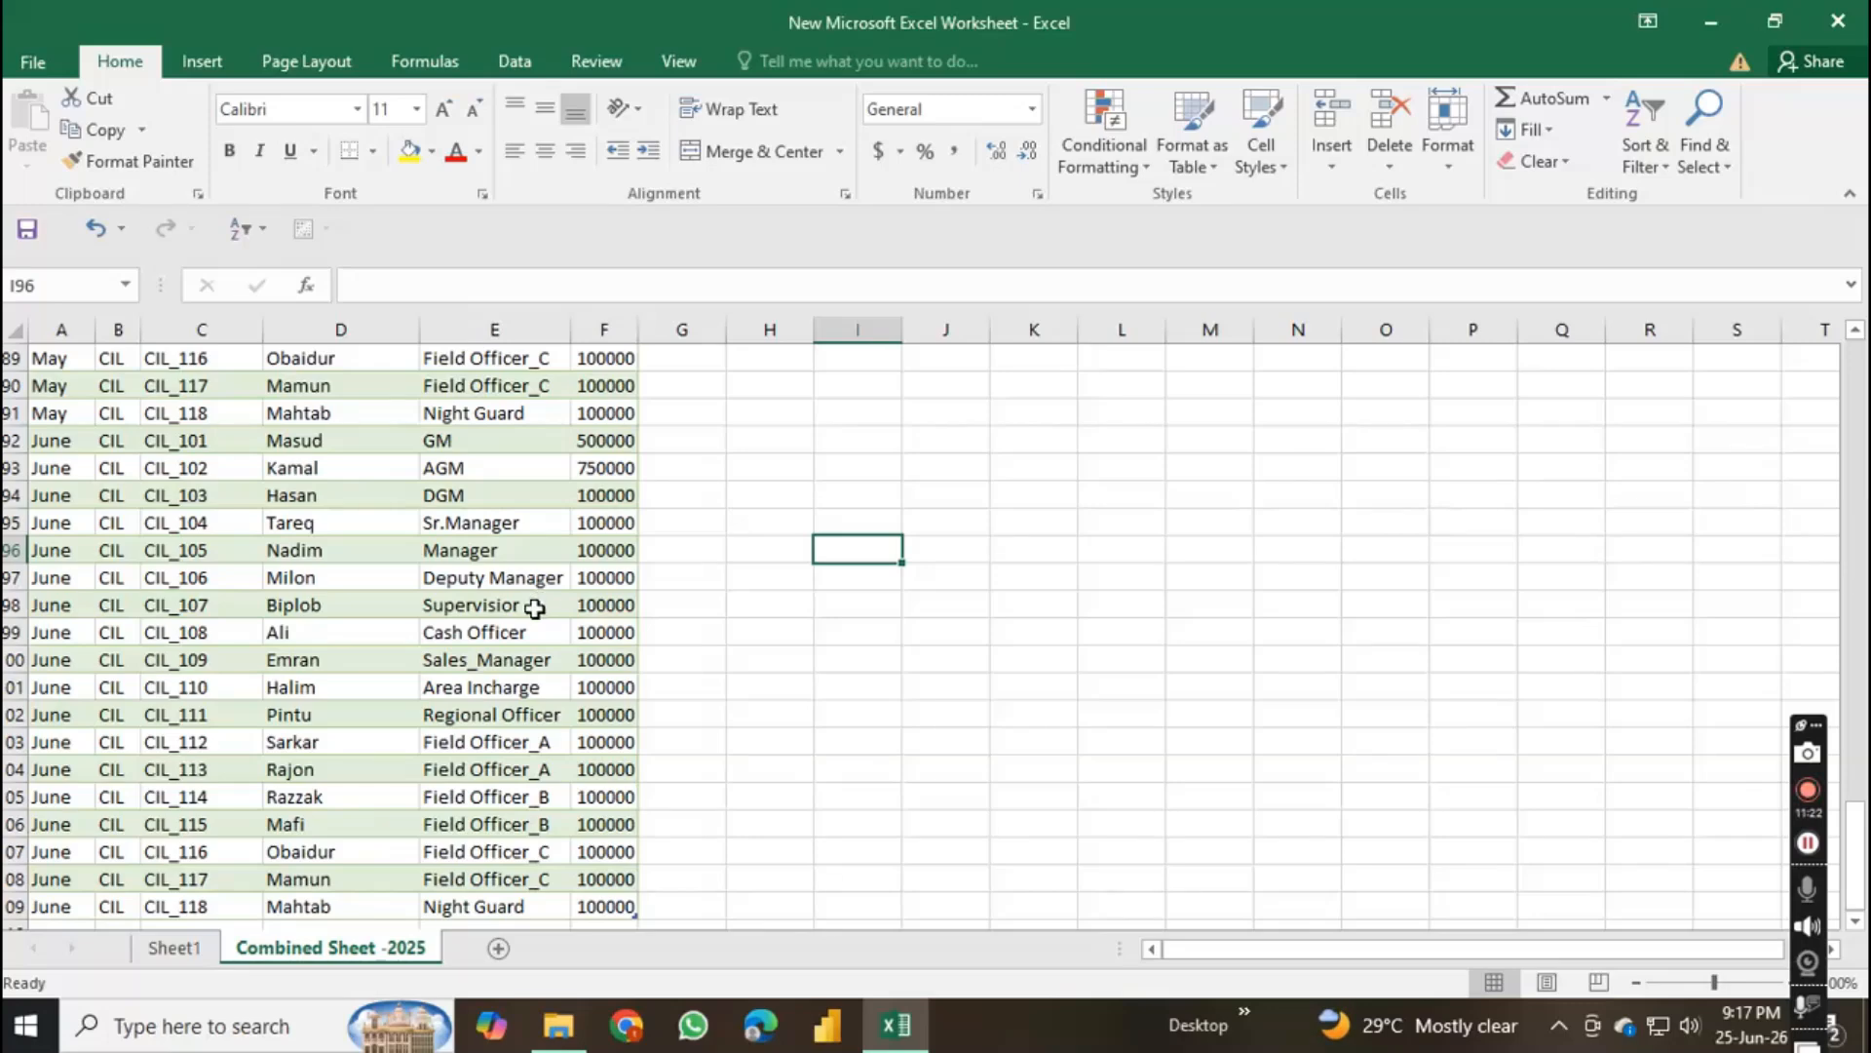
left_click(616, 602)
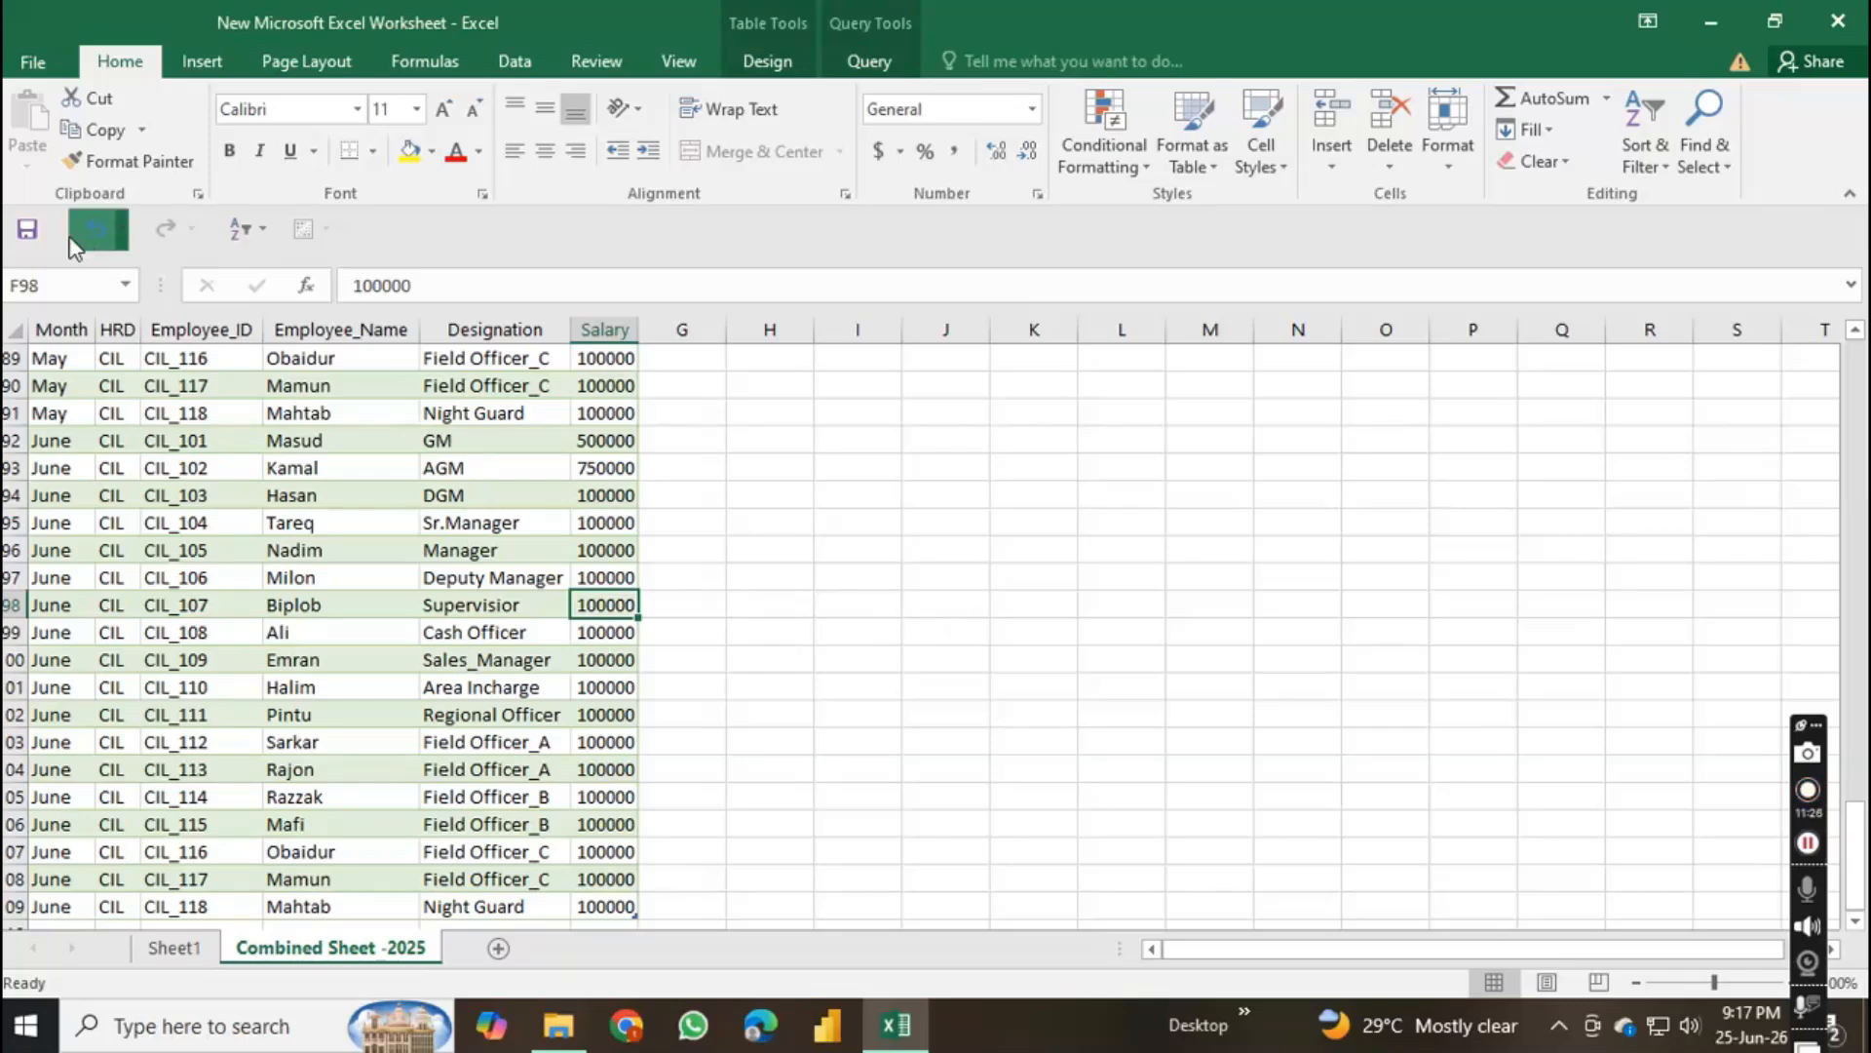
left_click(372, 459)
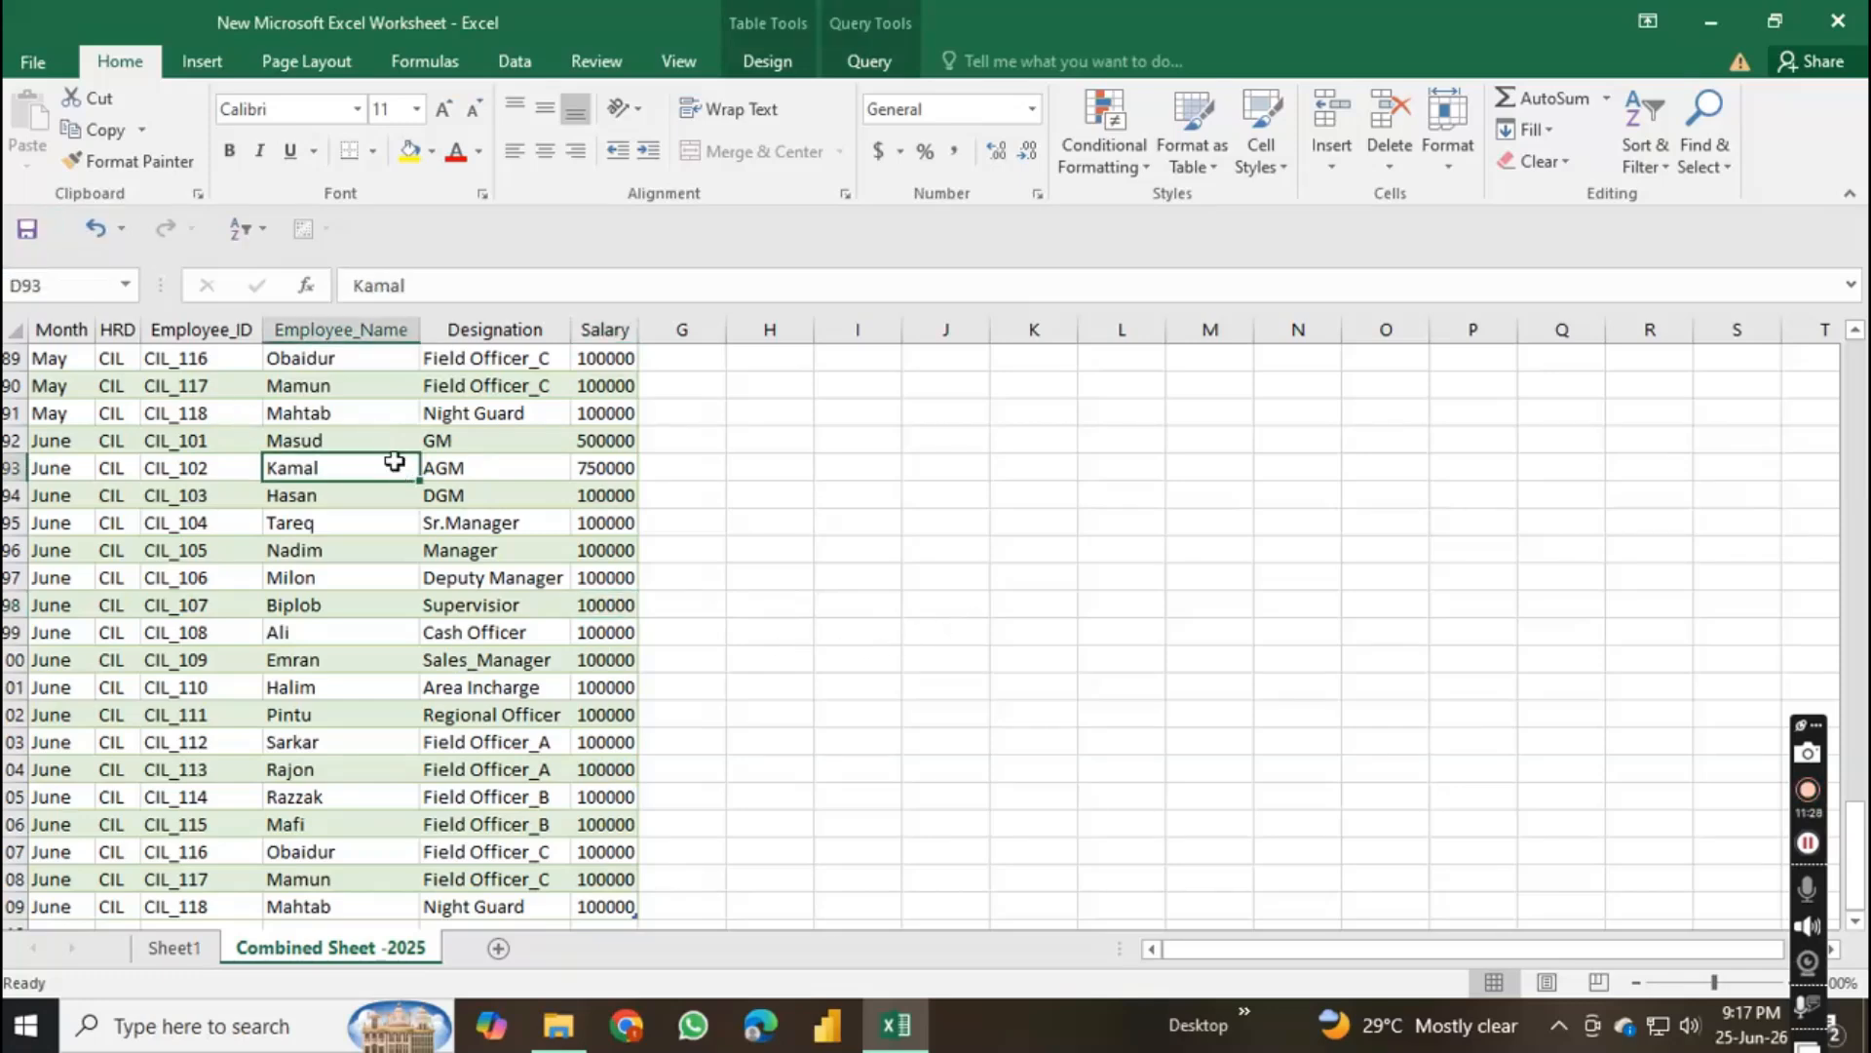
Step: Show the list of workbook queries beside the sheet and look at the actions available for Query1
left_click(870, 63)
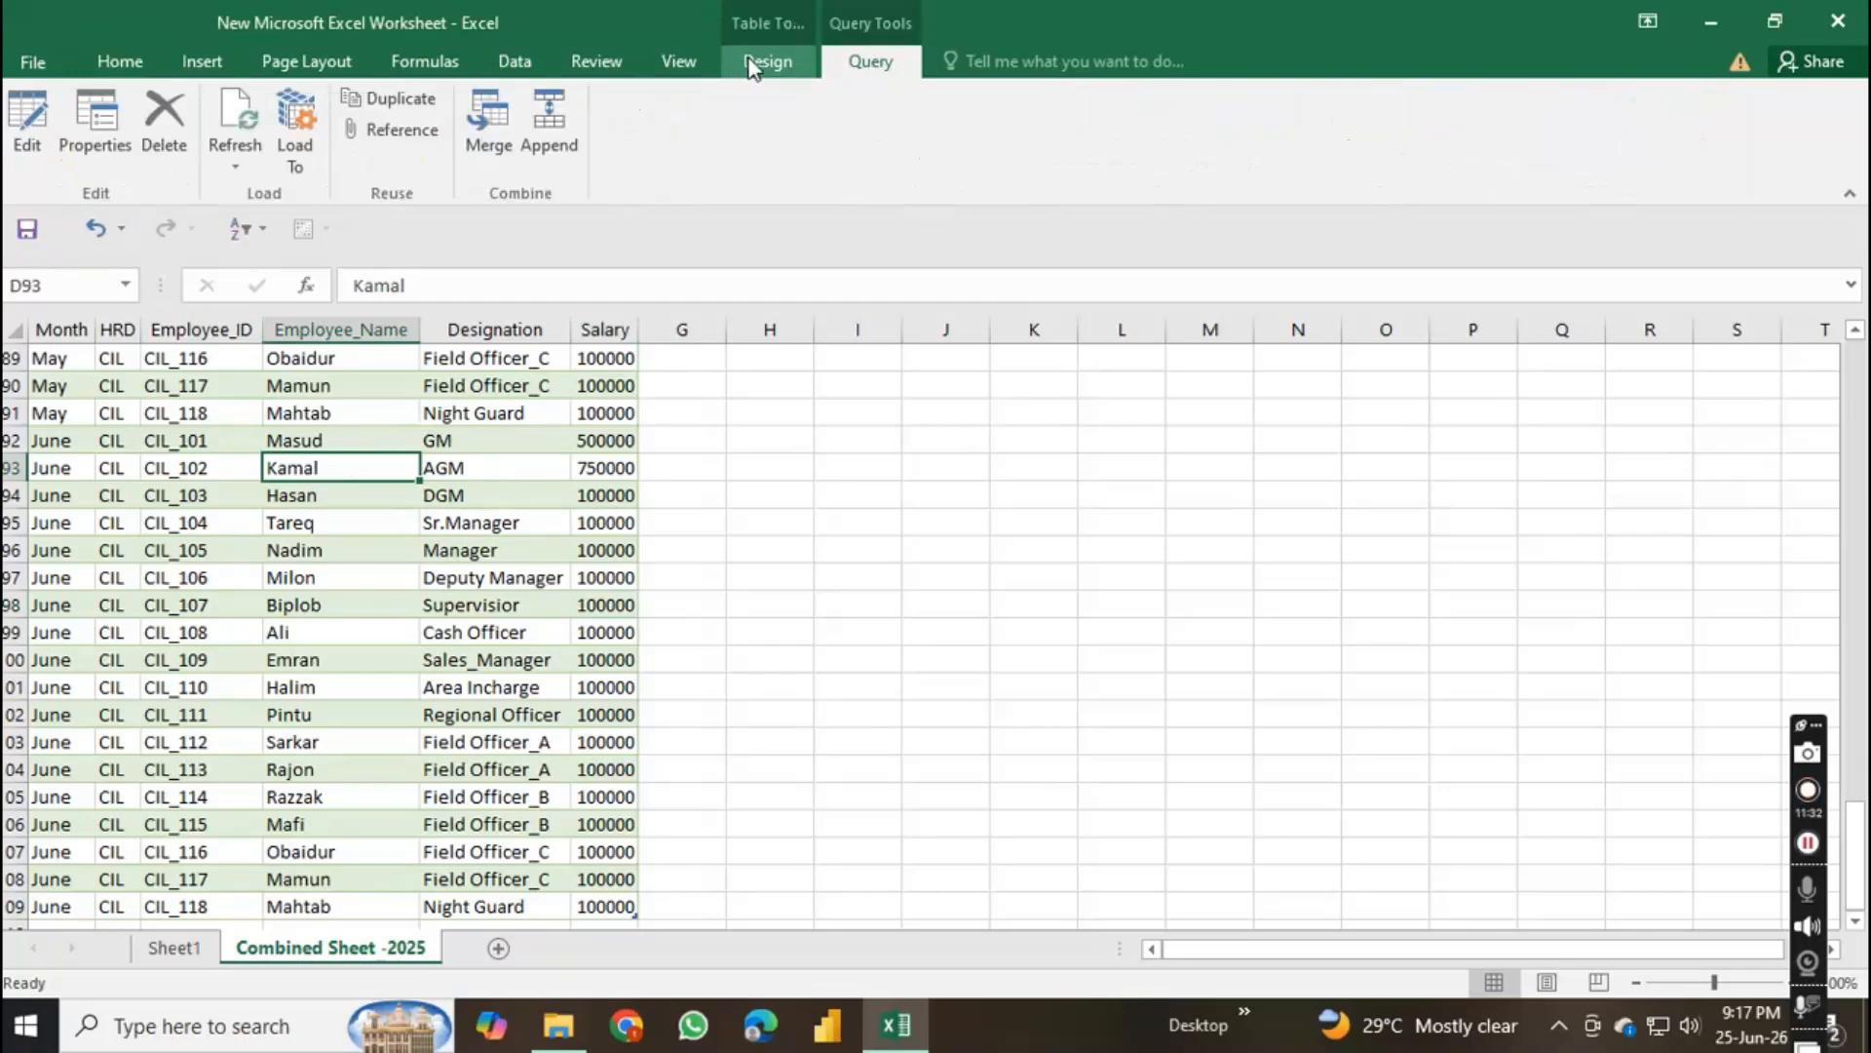
left_click(527, 62)
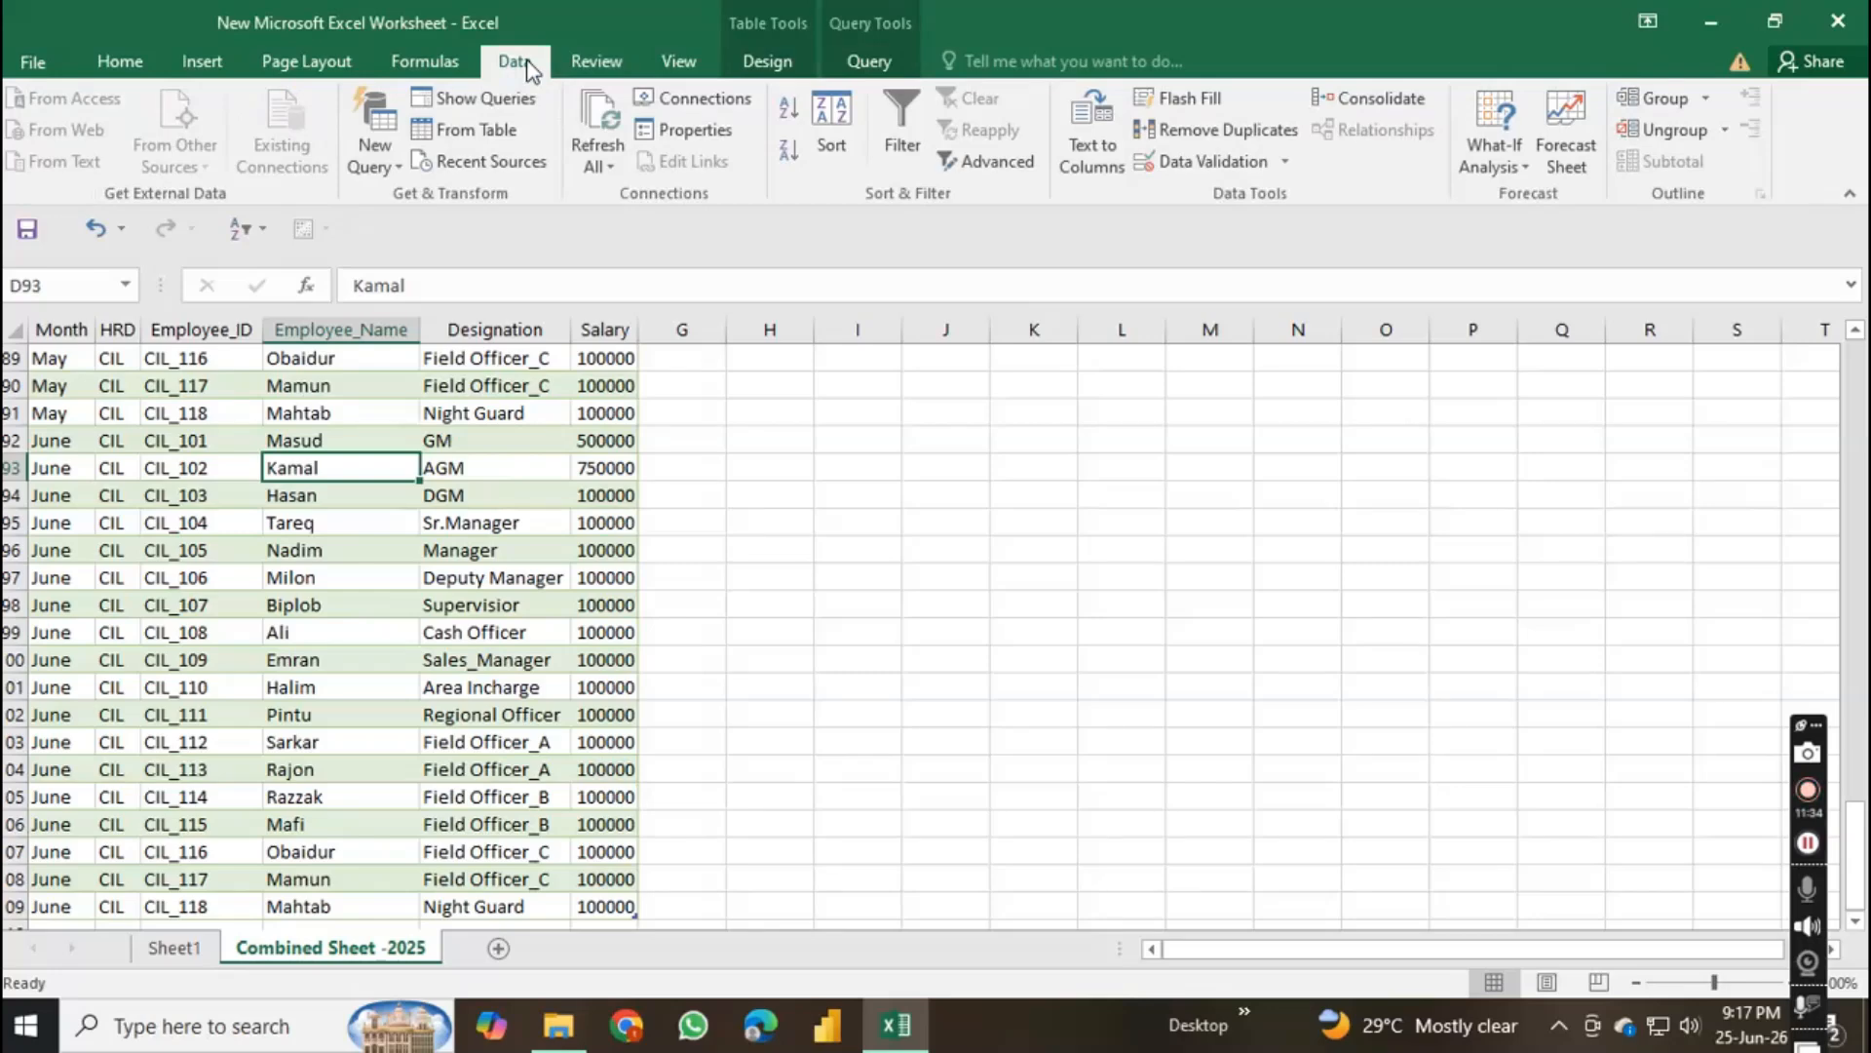
left_click(478, 98)
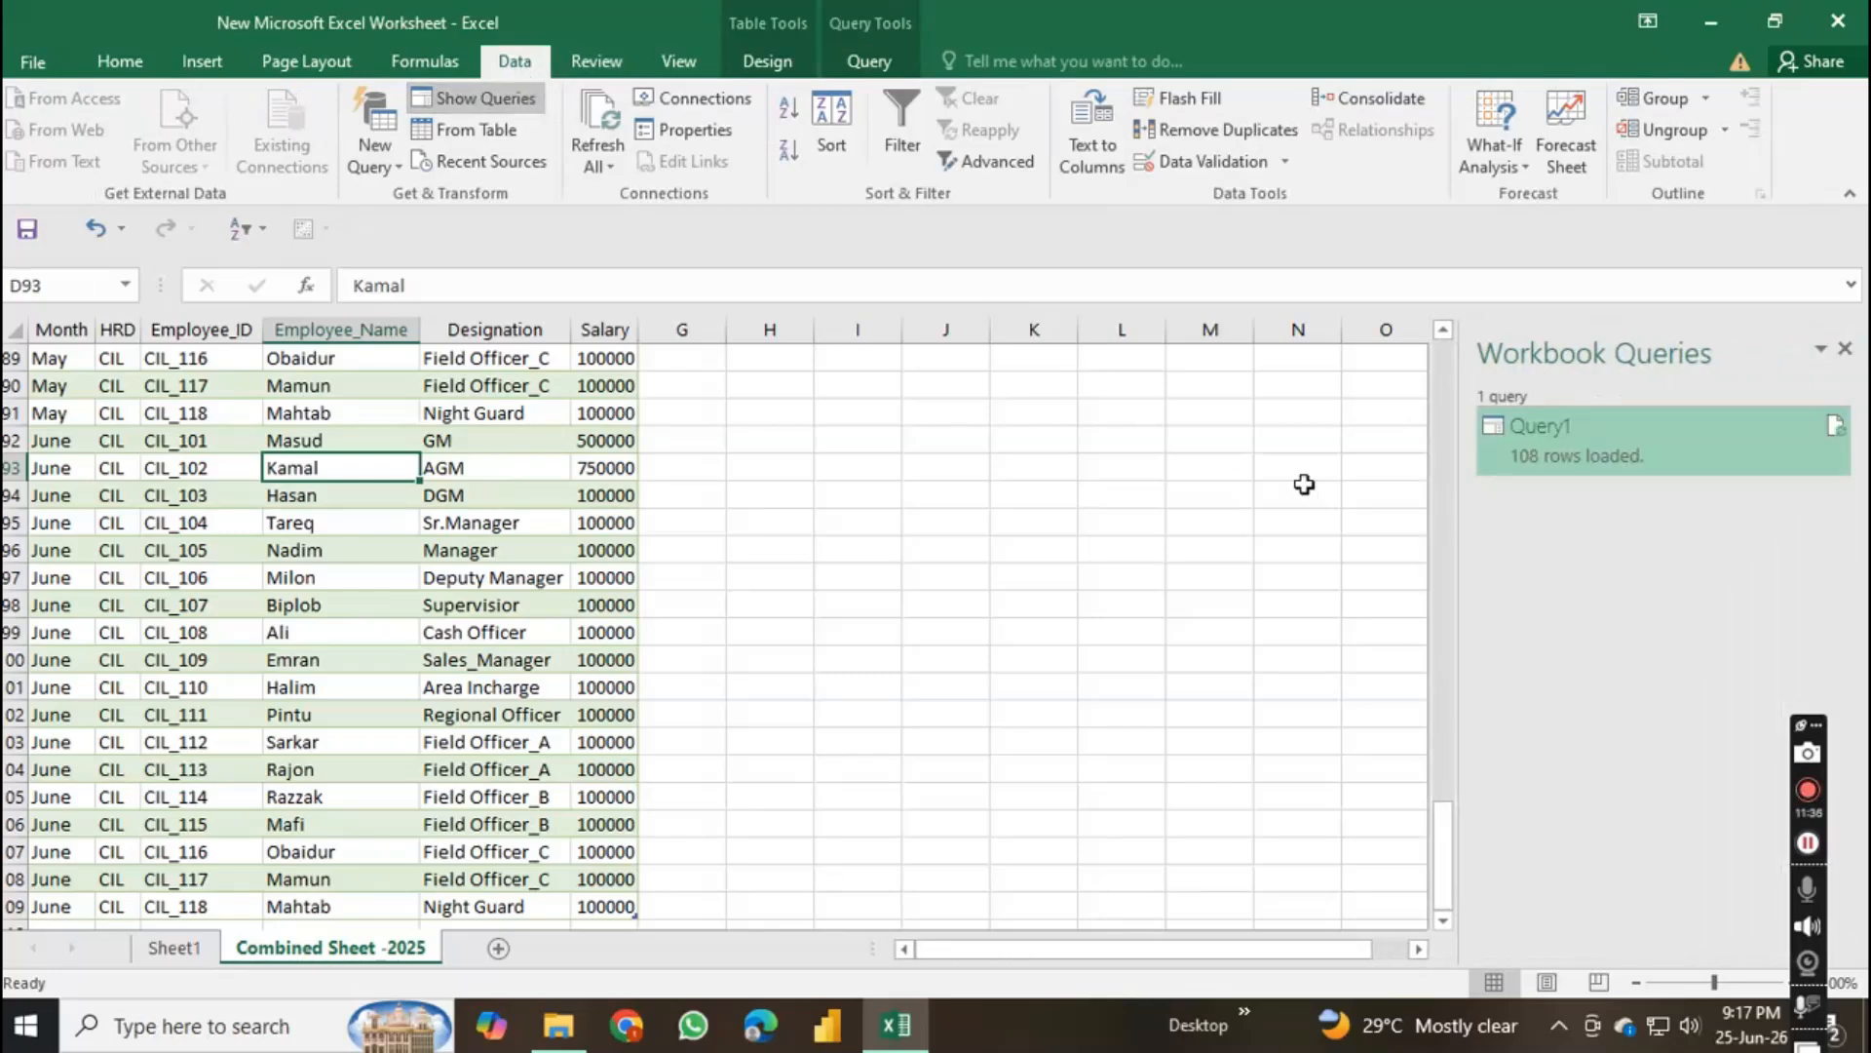
right_click(1658, 452)
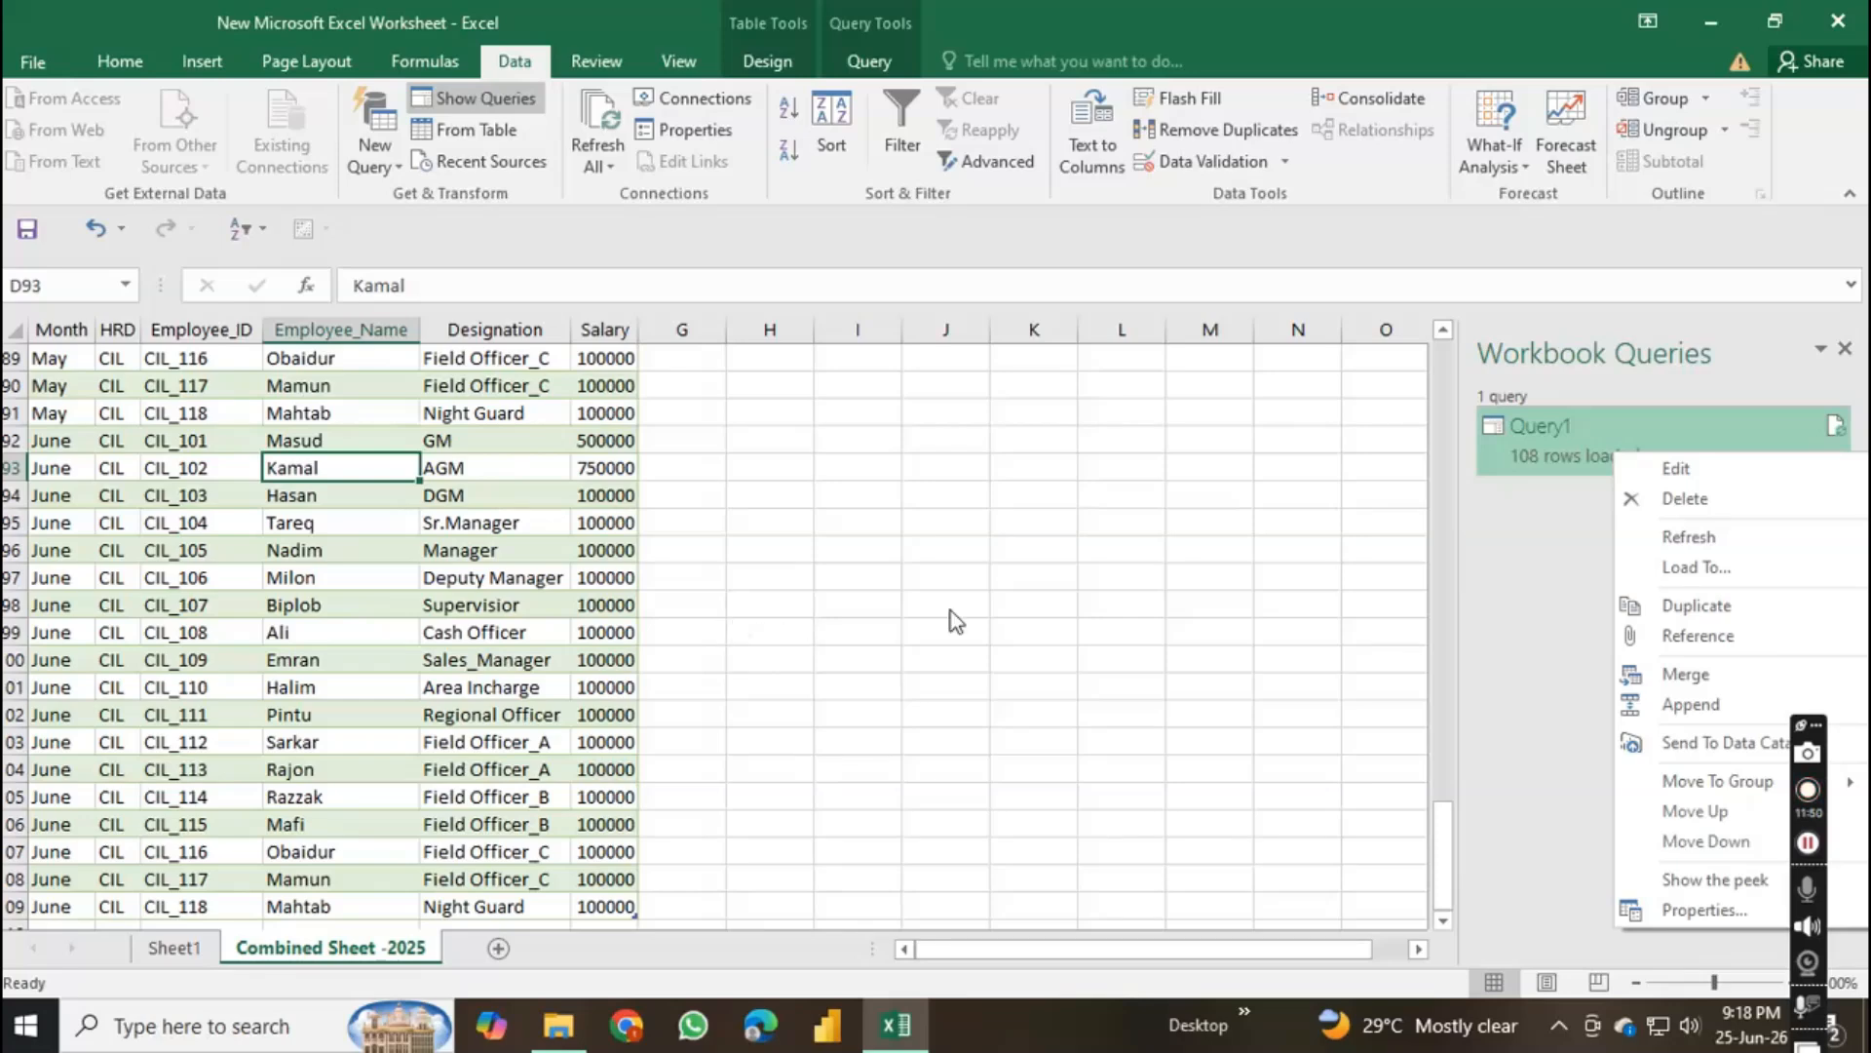
left_click(1042, 594)
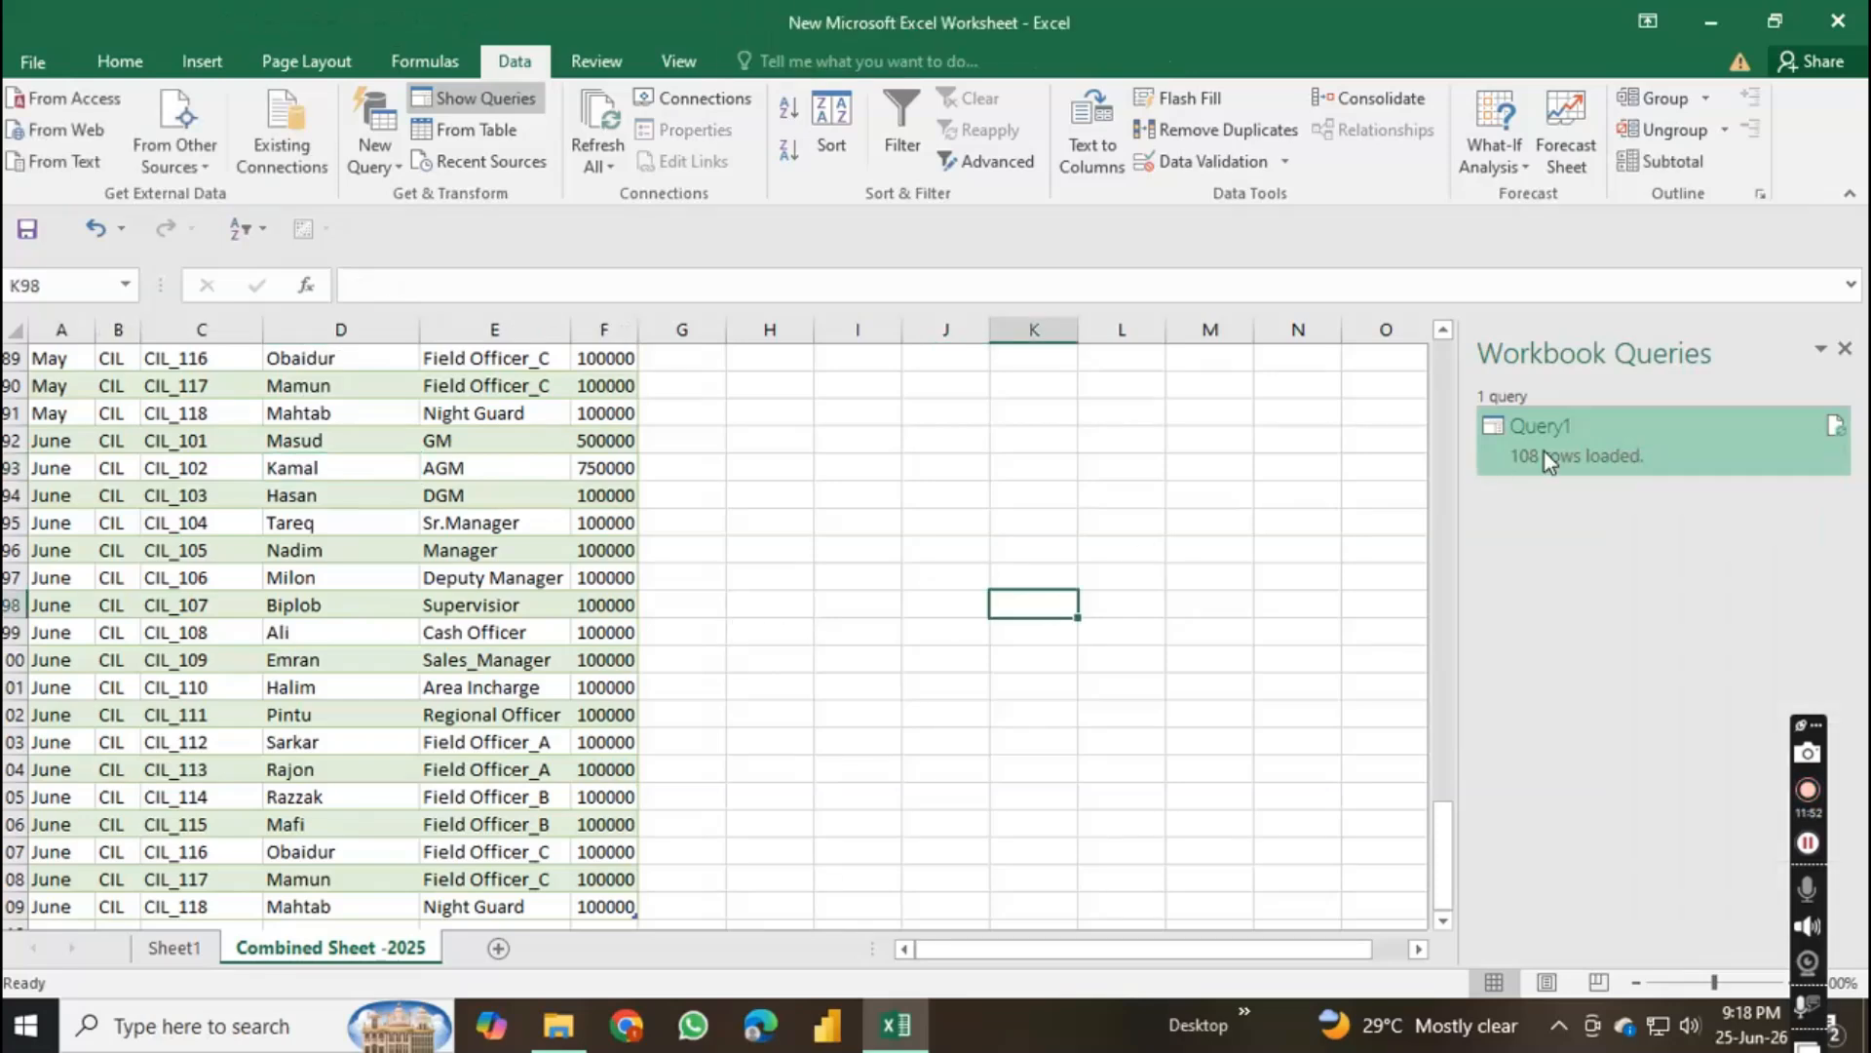
Step: Check which connections the workbook uses, and close the connections list without changes
left_click(1033, 849)
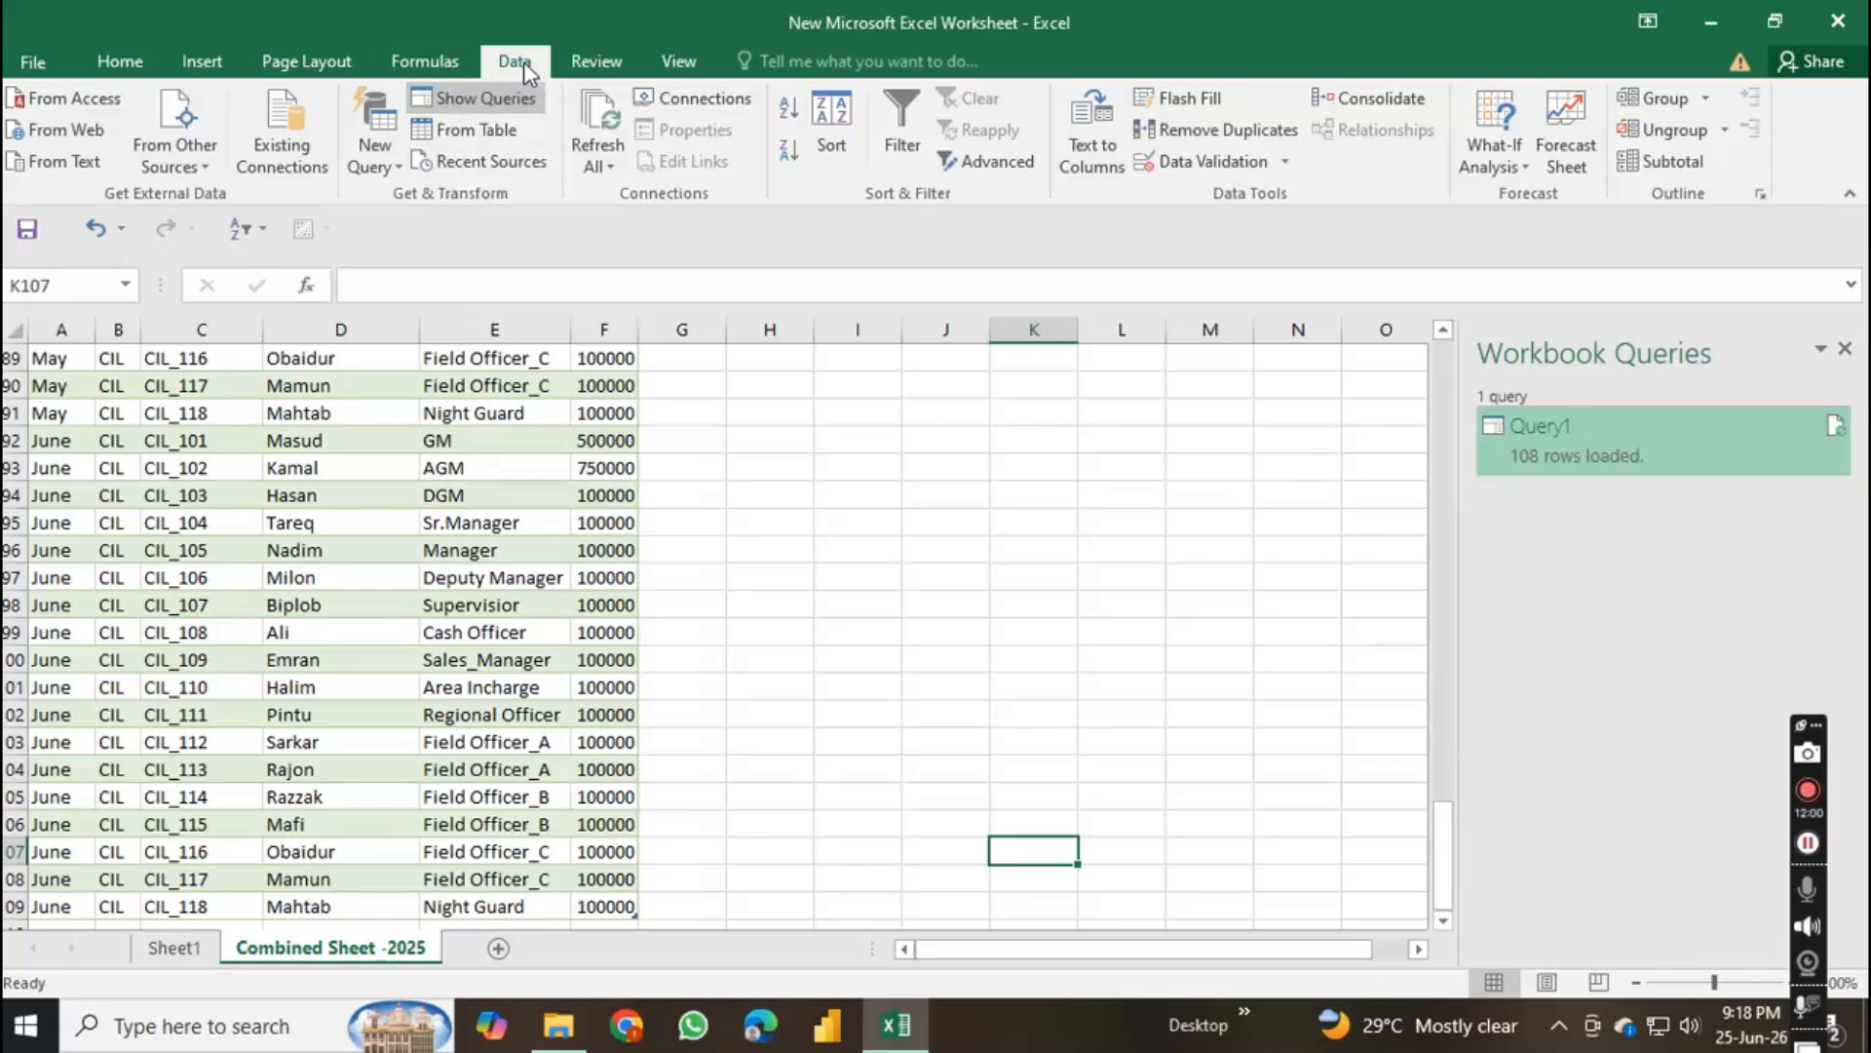
left_click(716, 102)
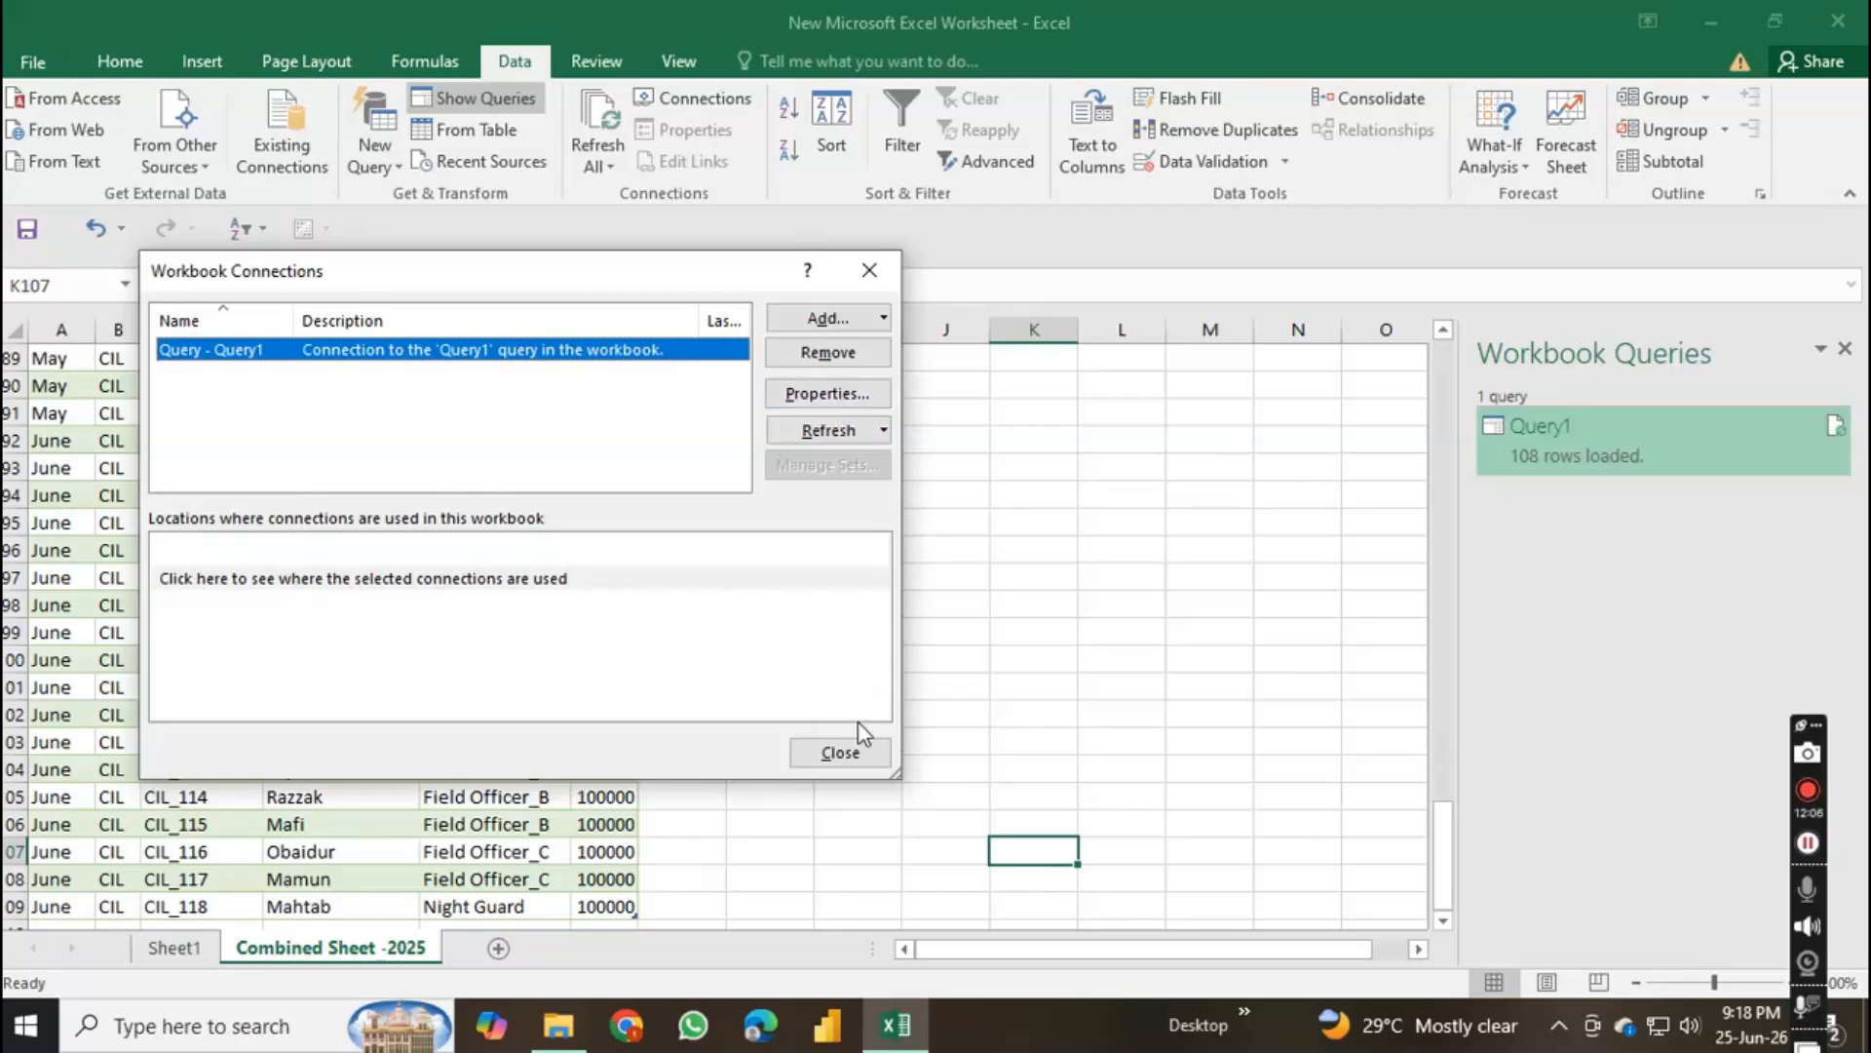
left_click(840, 752)
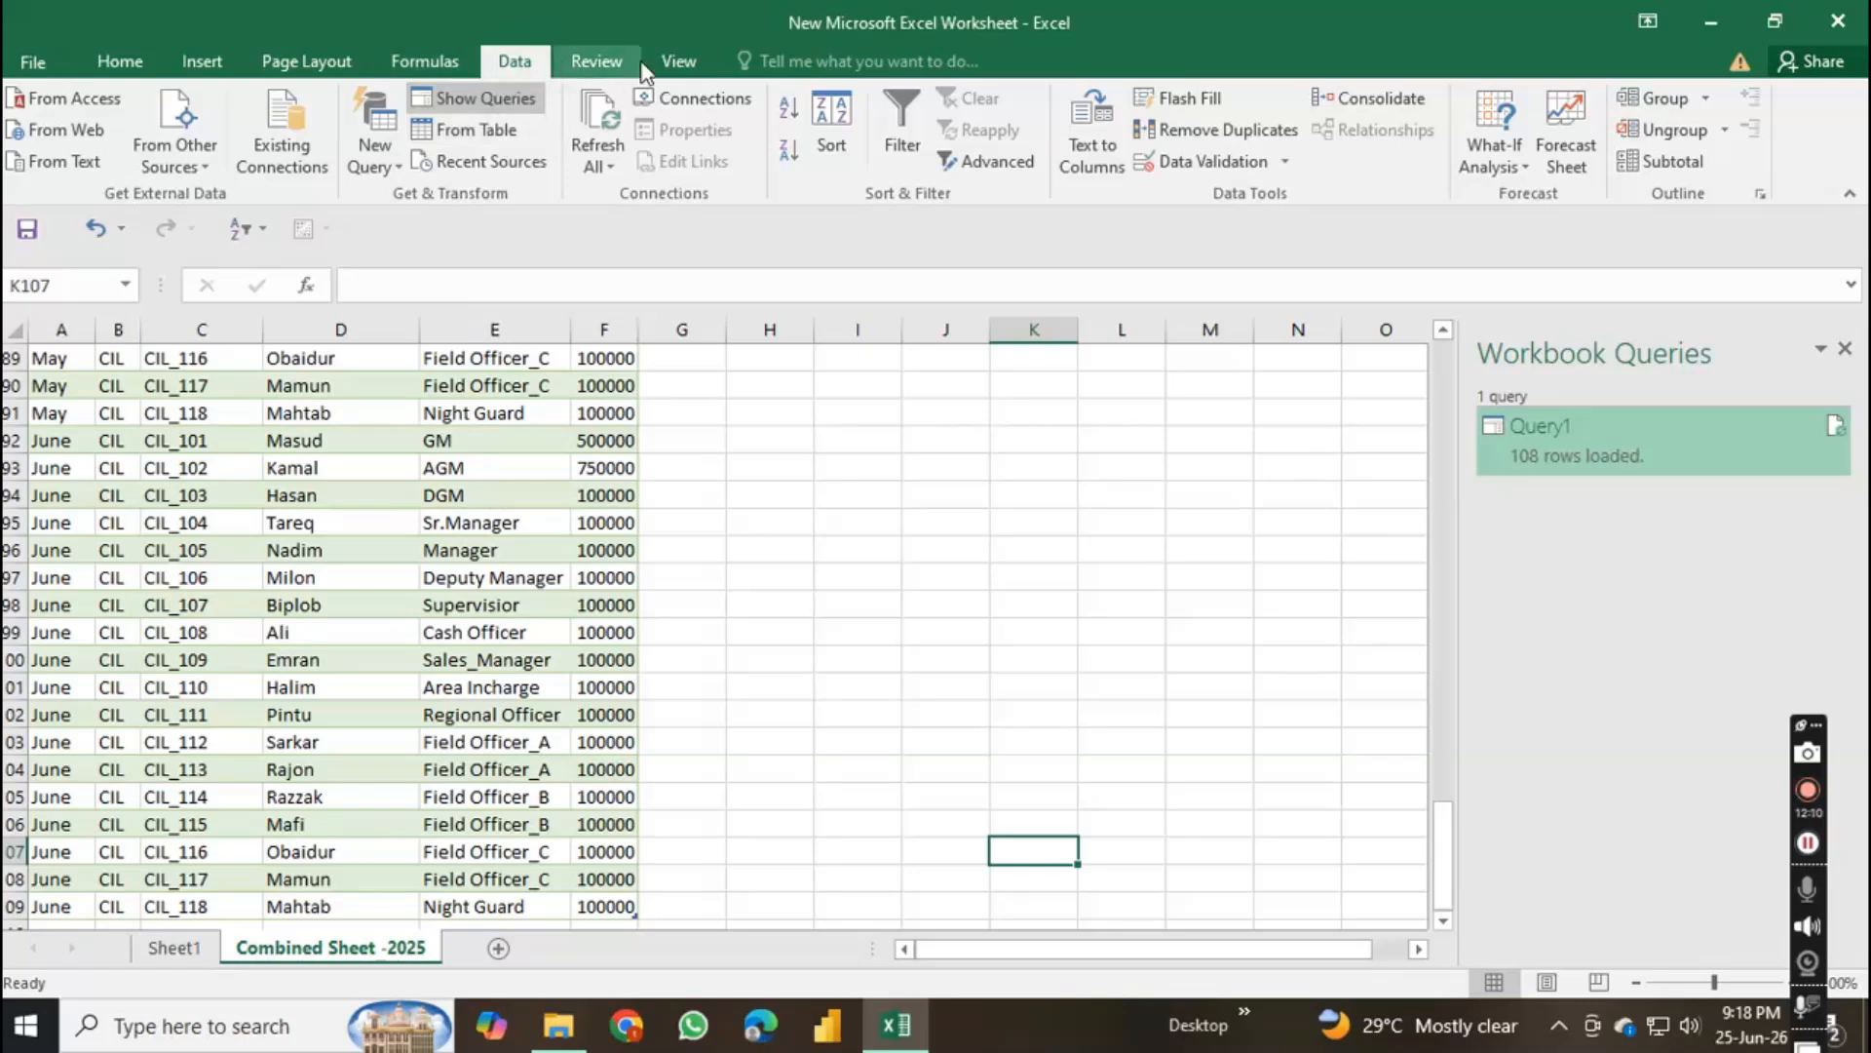
left_click(679, 67)
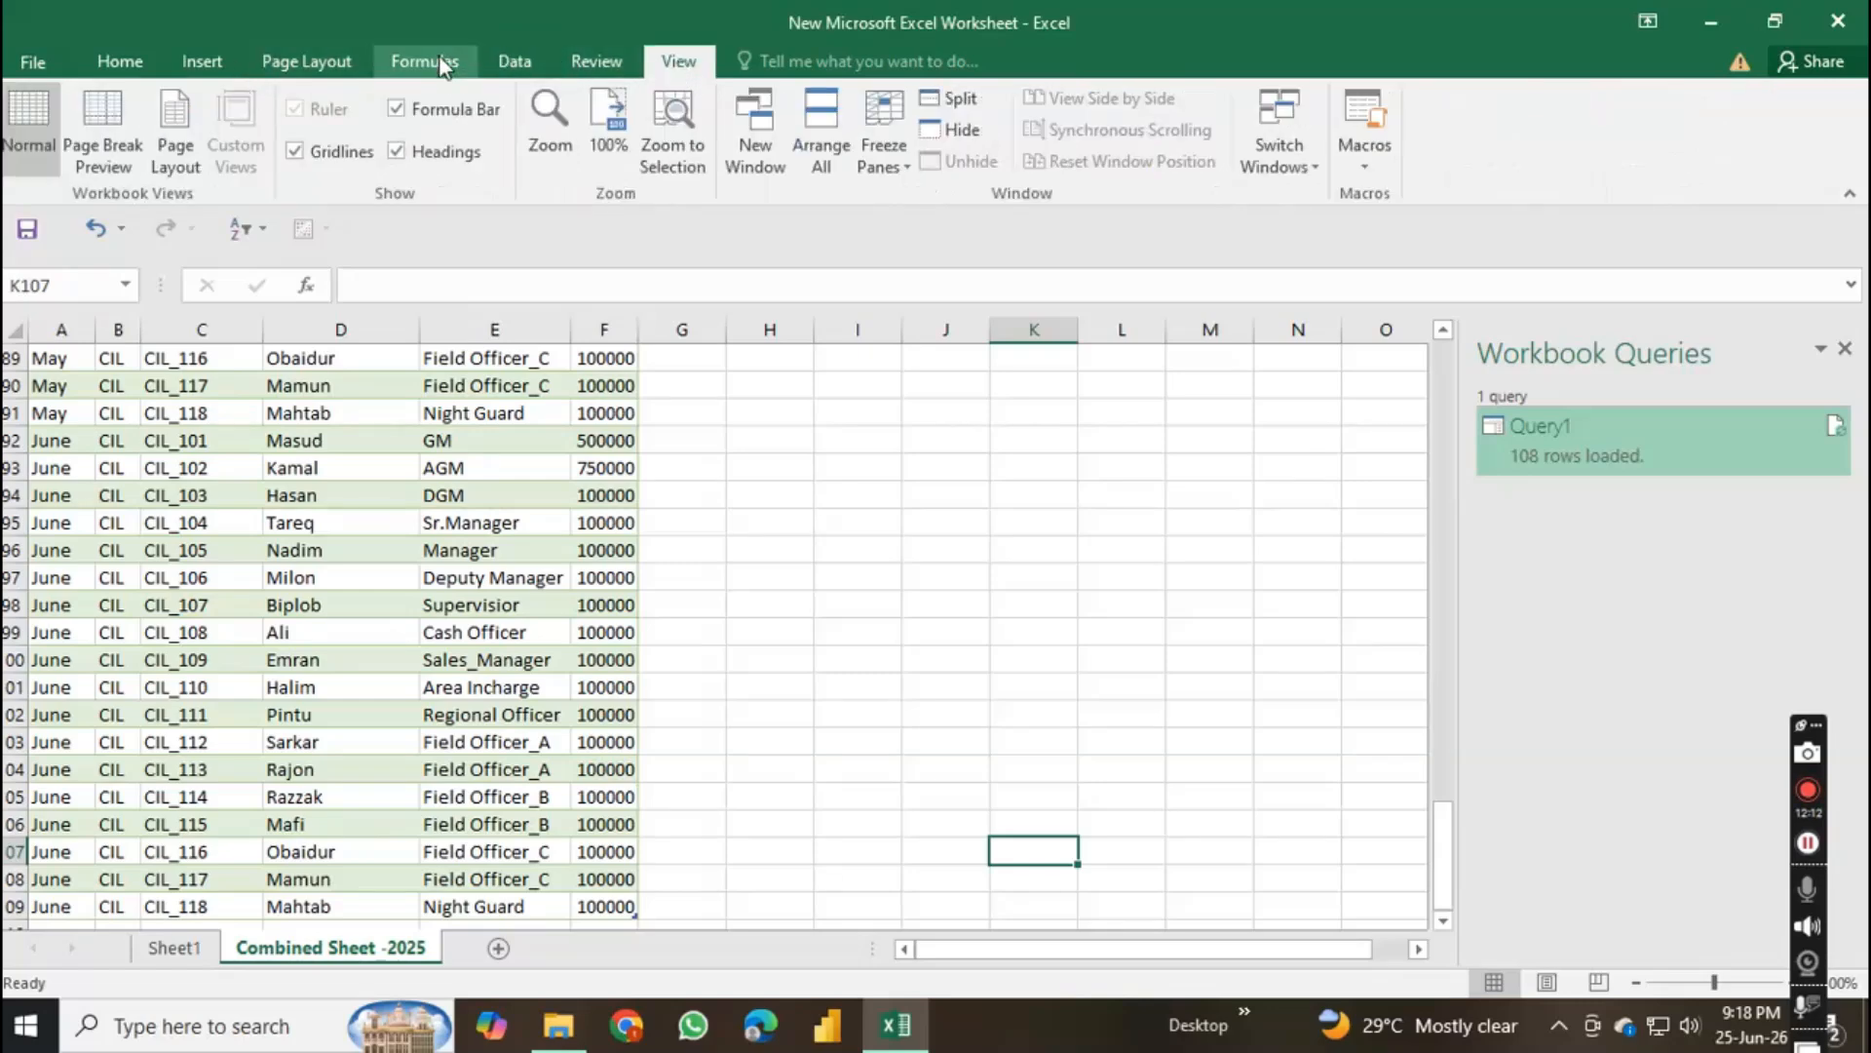
left_click(514, 66)
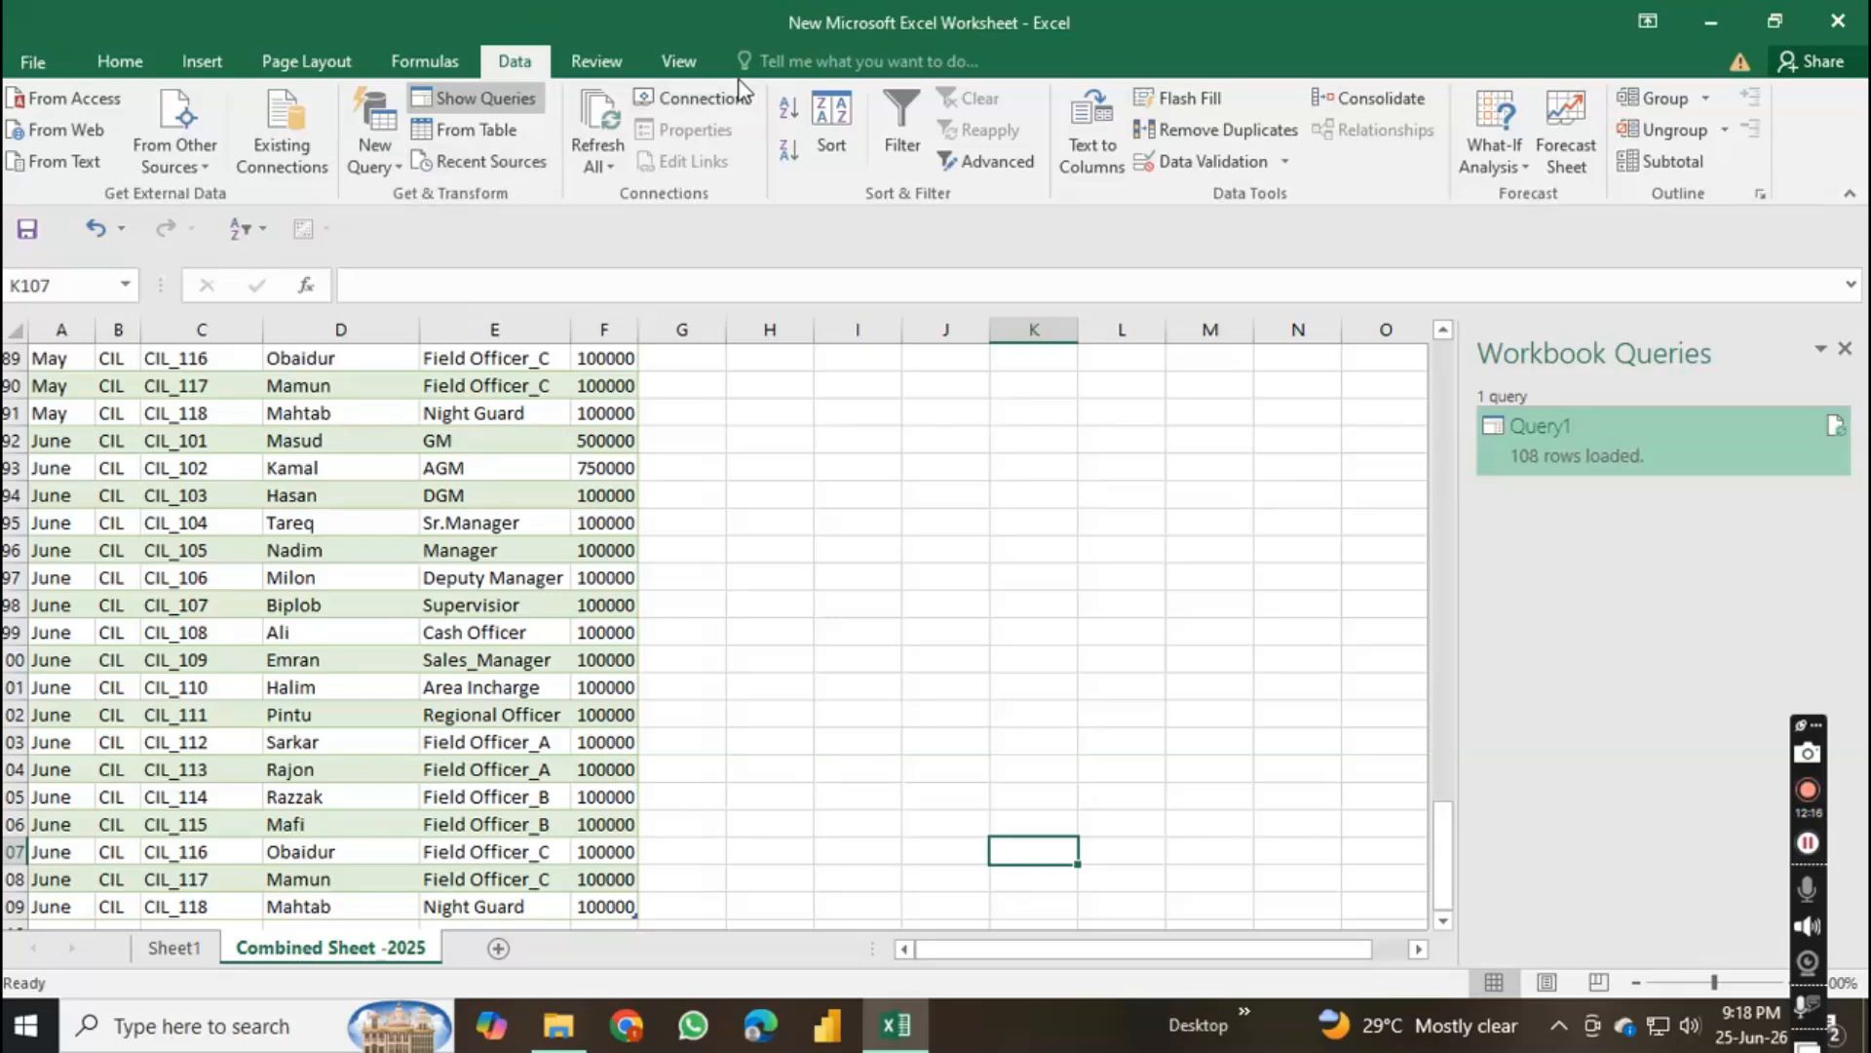
left_click(698, 57)
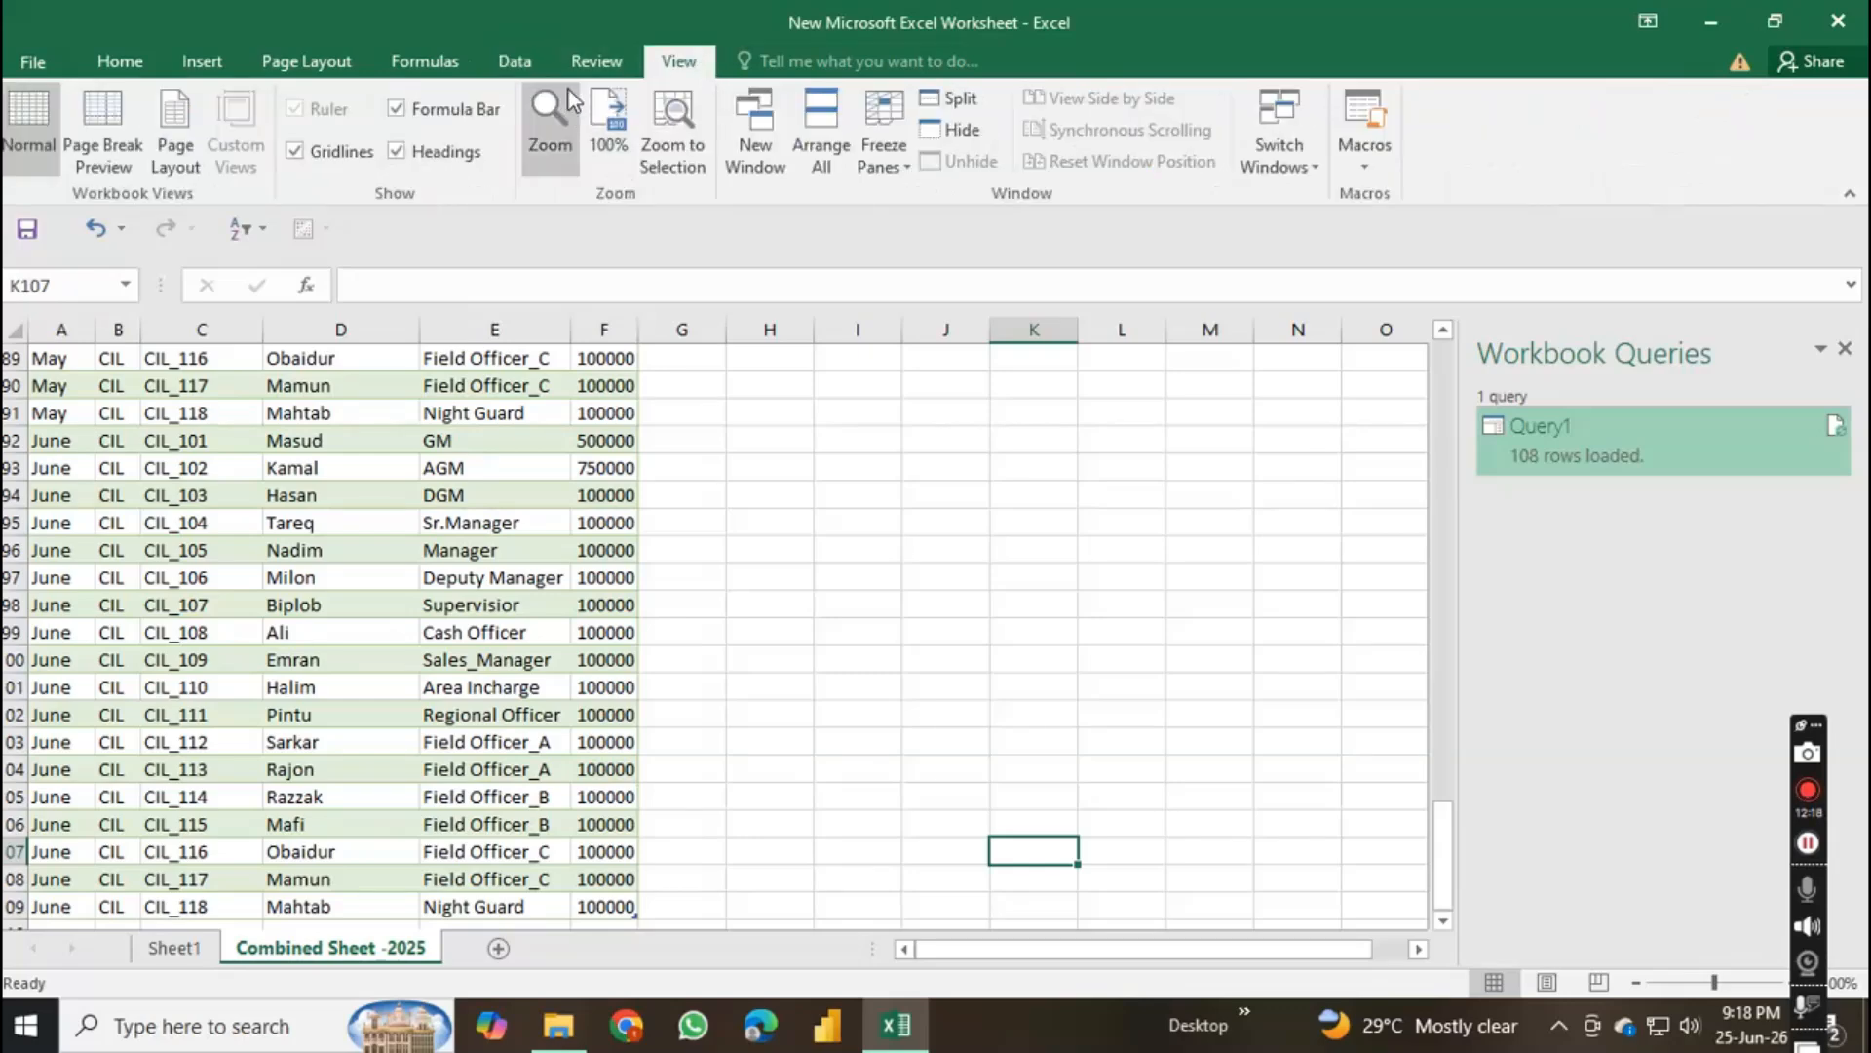
left_click(140, 57)
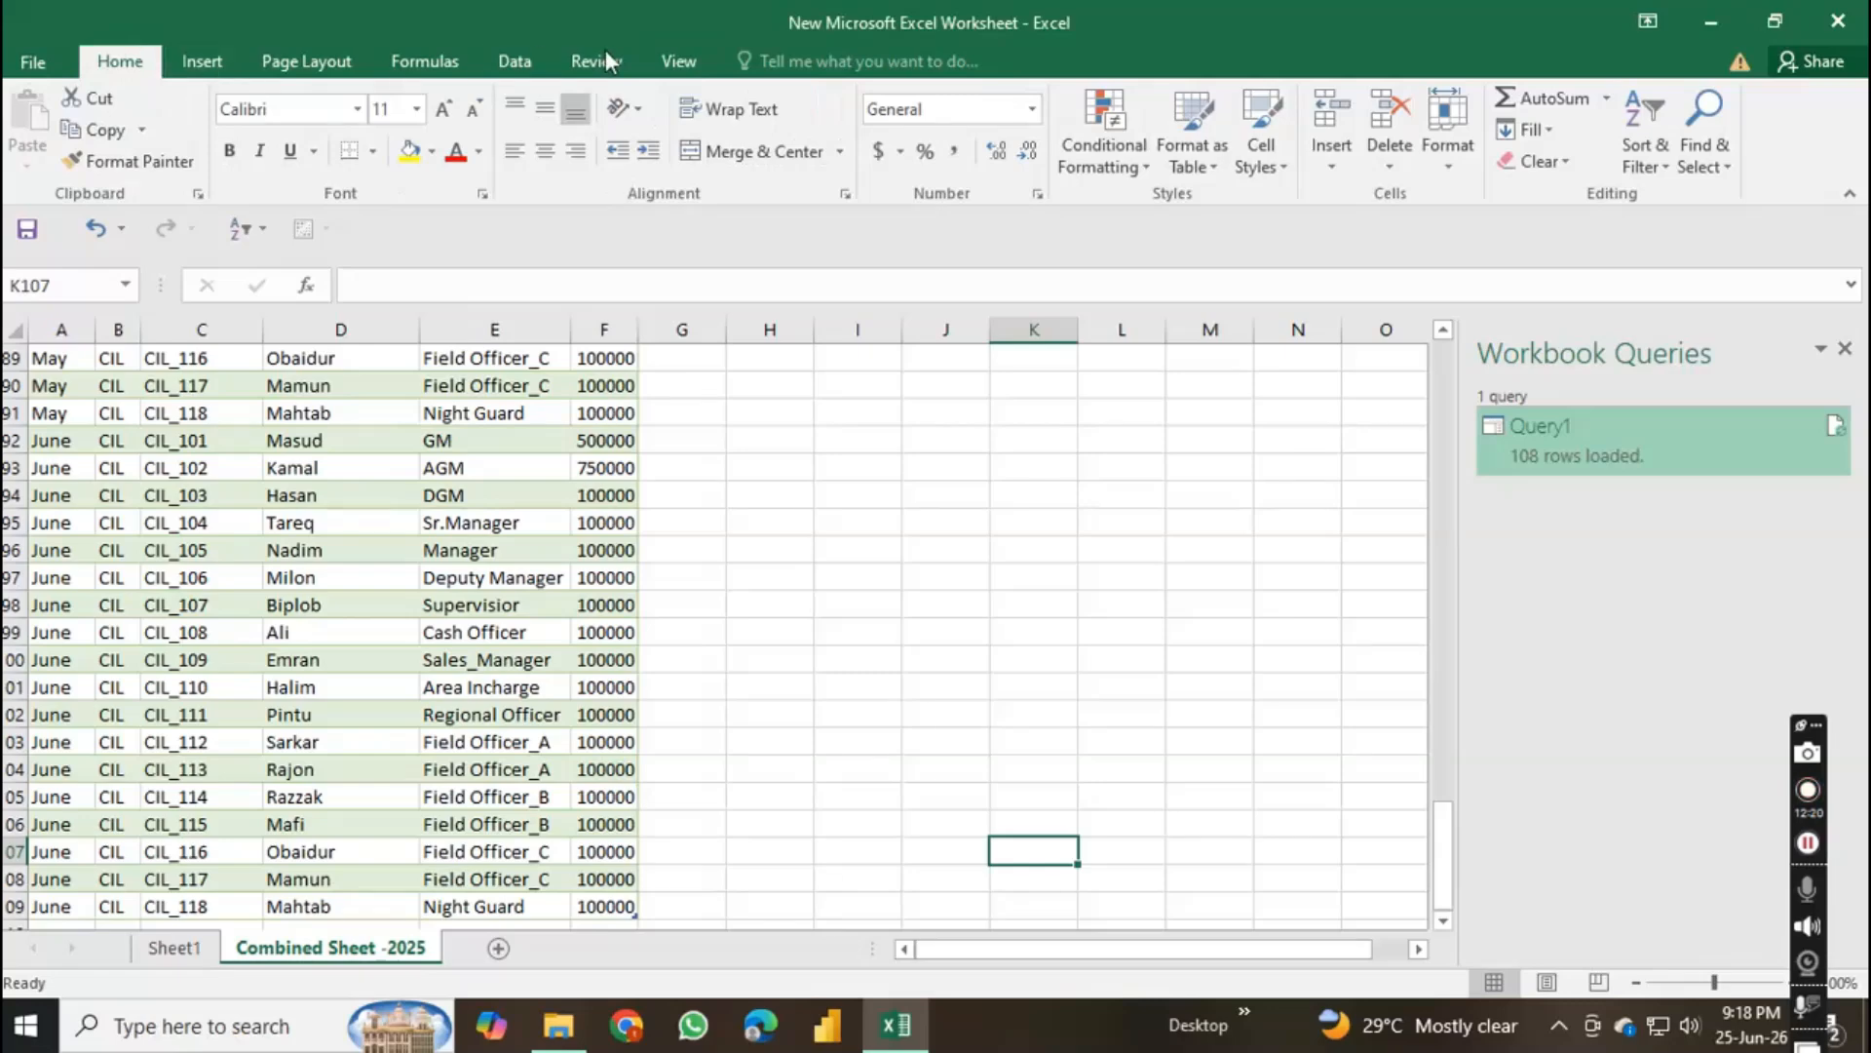
left_click(682, 62)
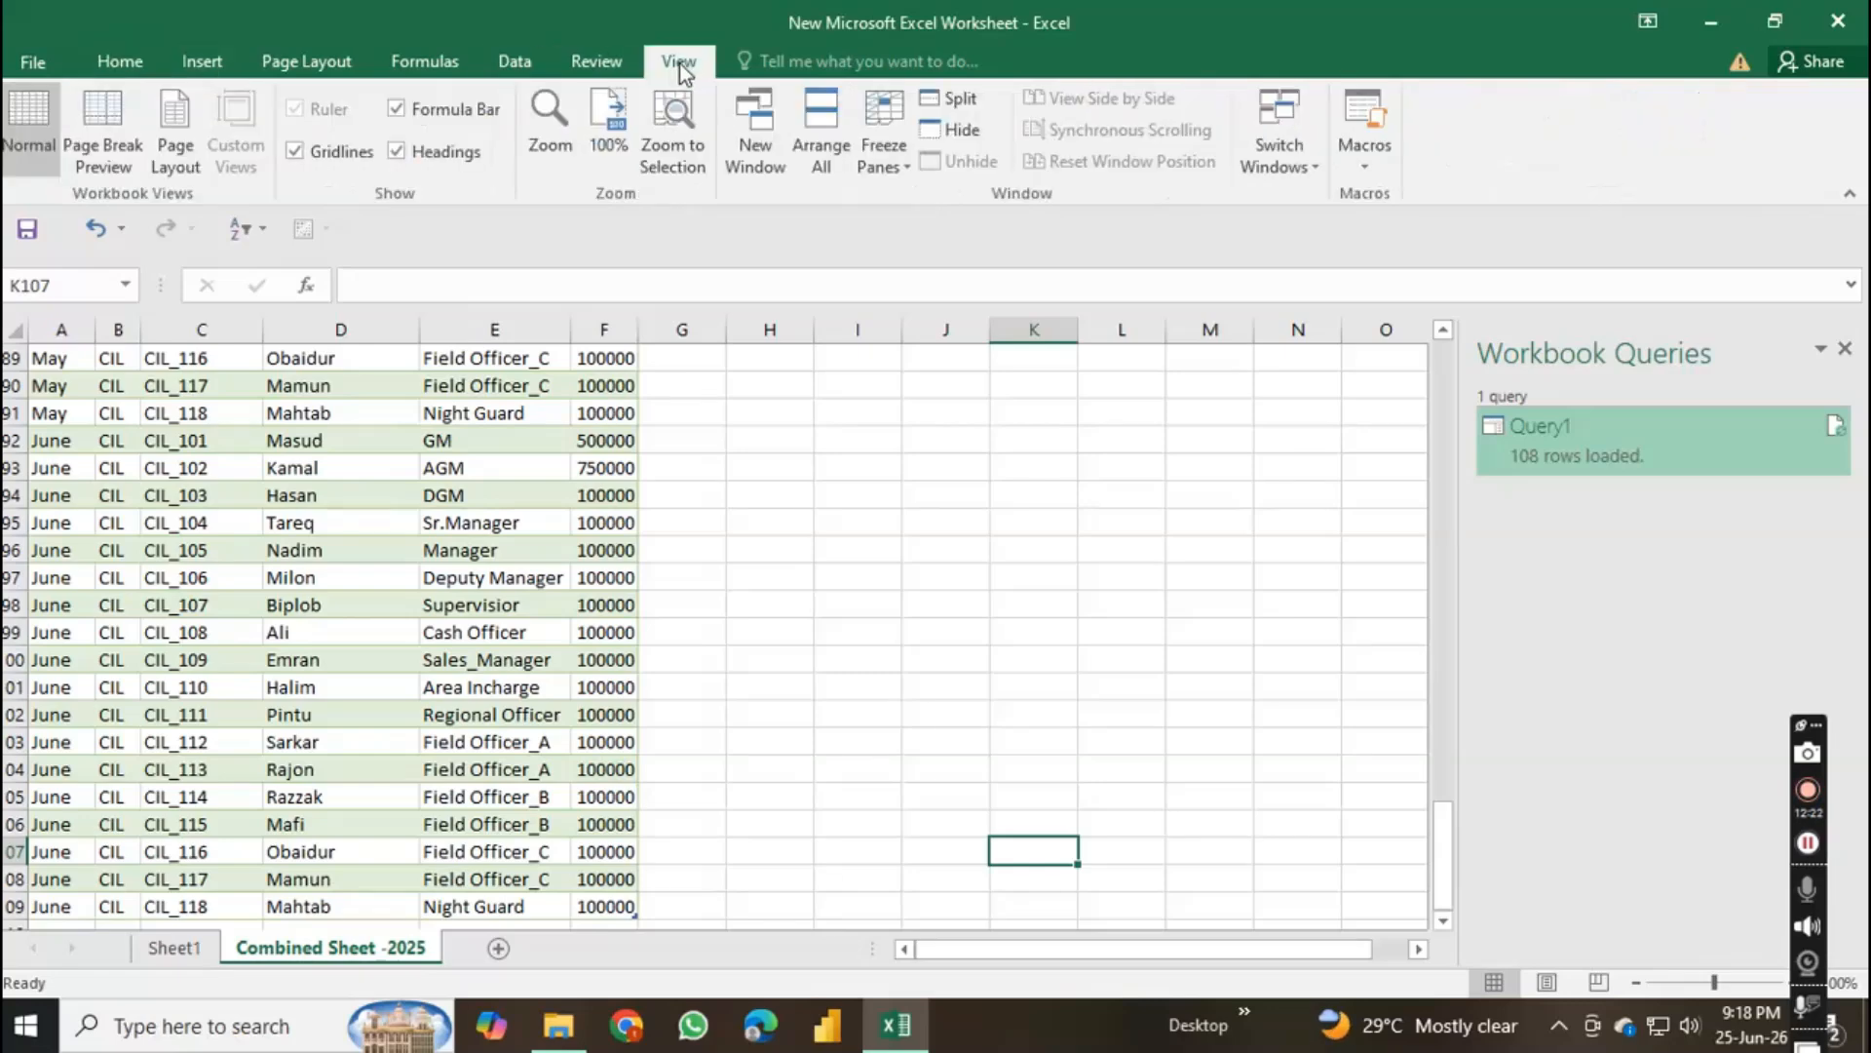
left_click(572, 64)
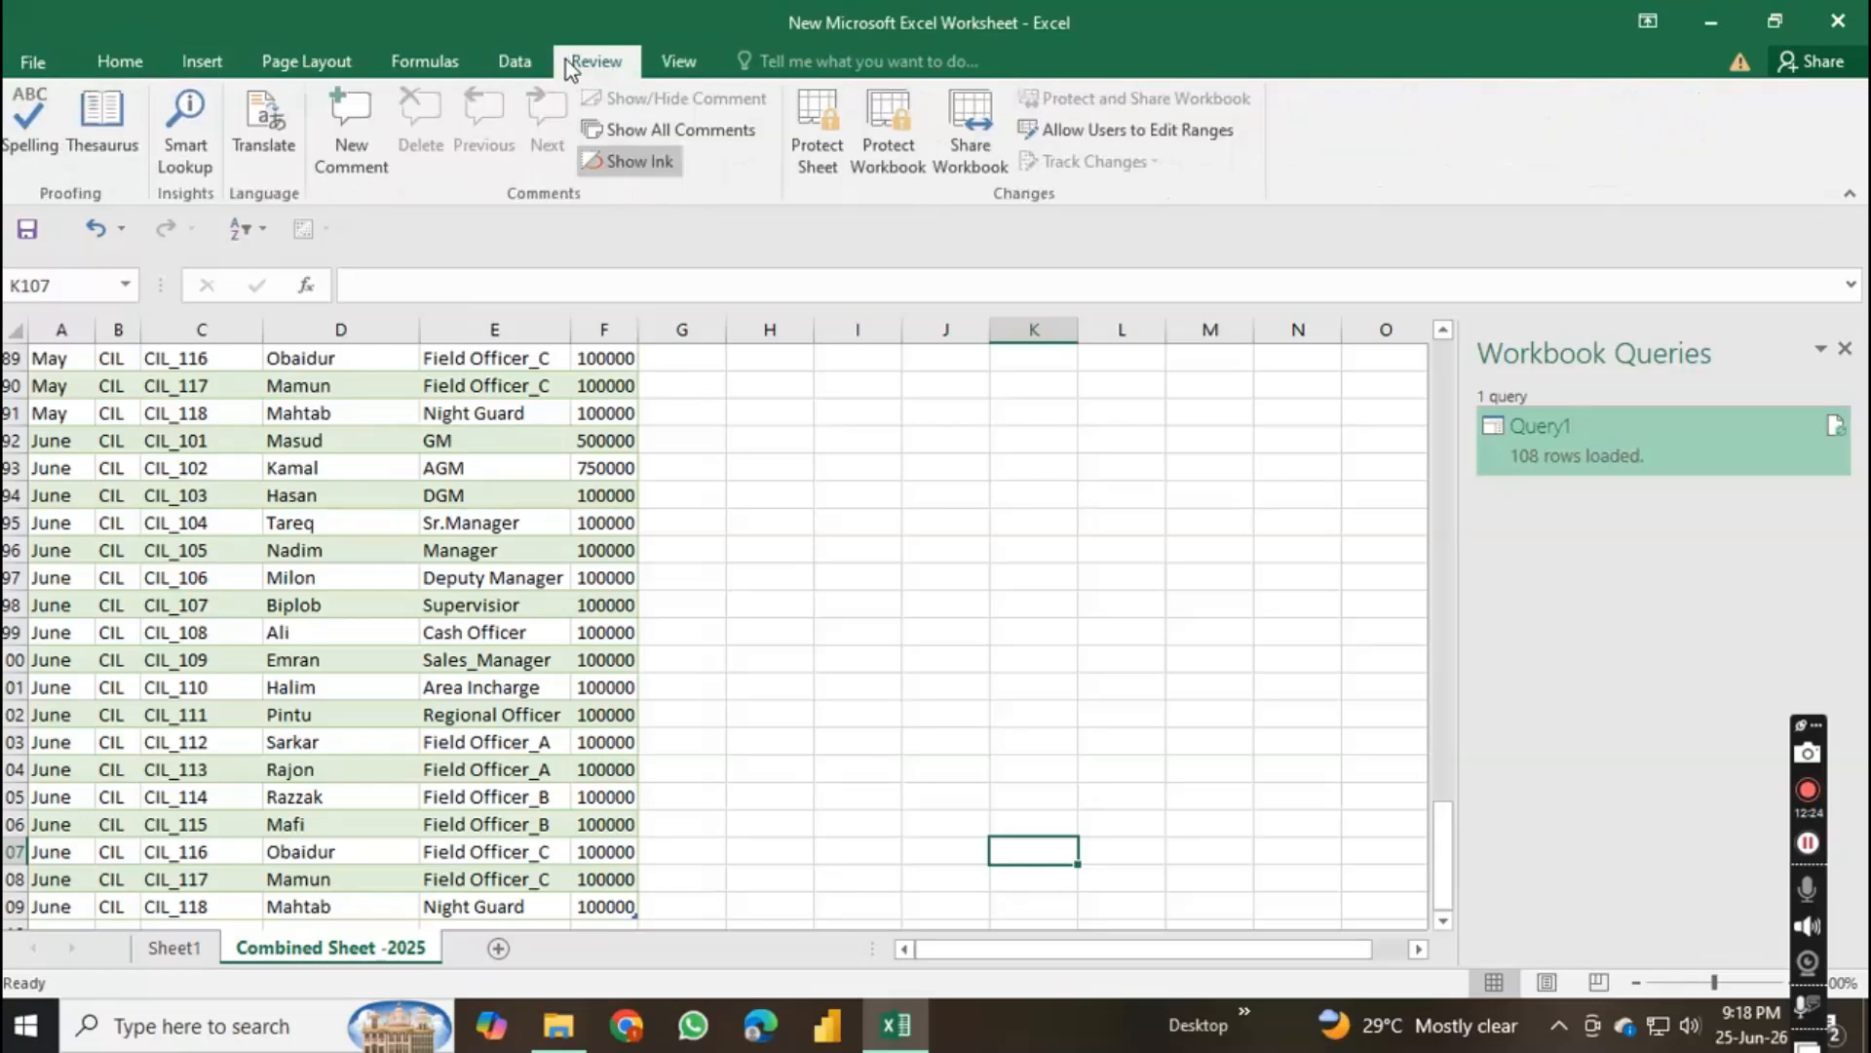
Step: Look at the Query1 entry among the workbook connections again and close the list without changes
left_click(531, 69)
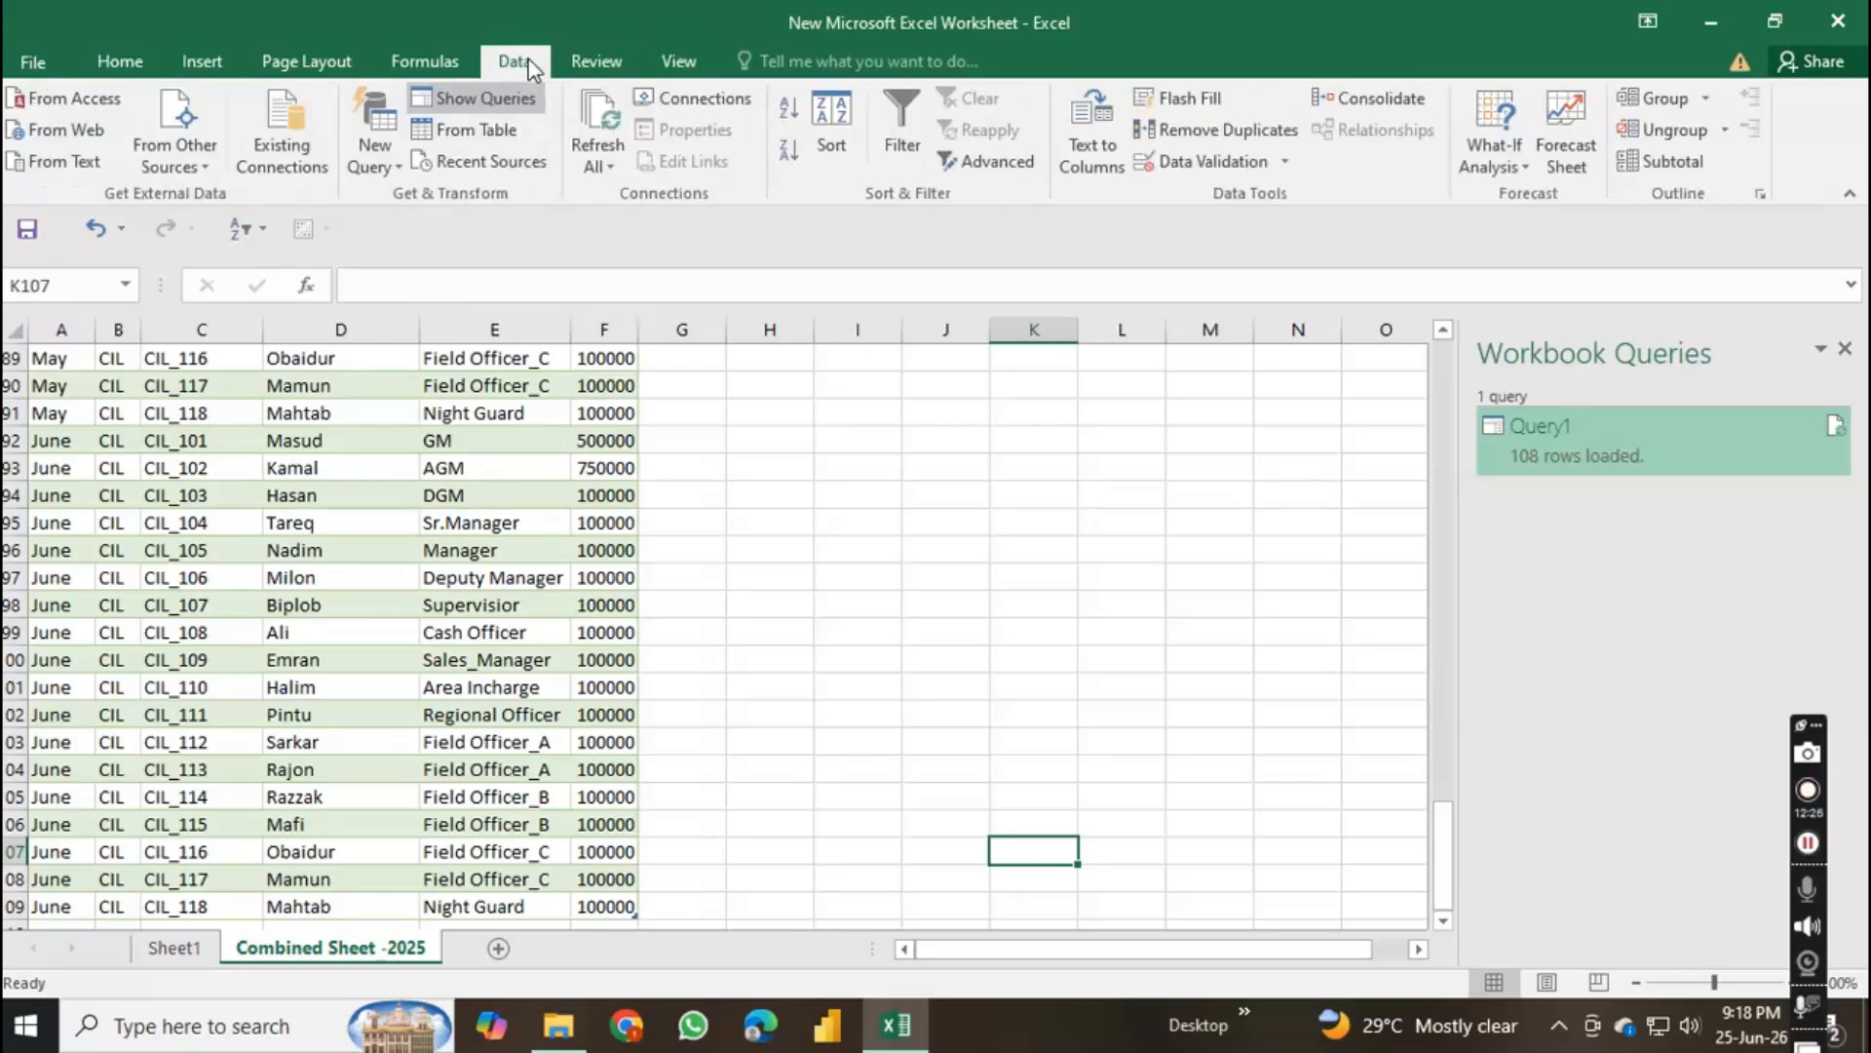
left_click(688, 101)
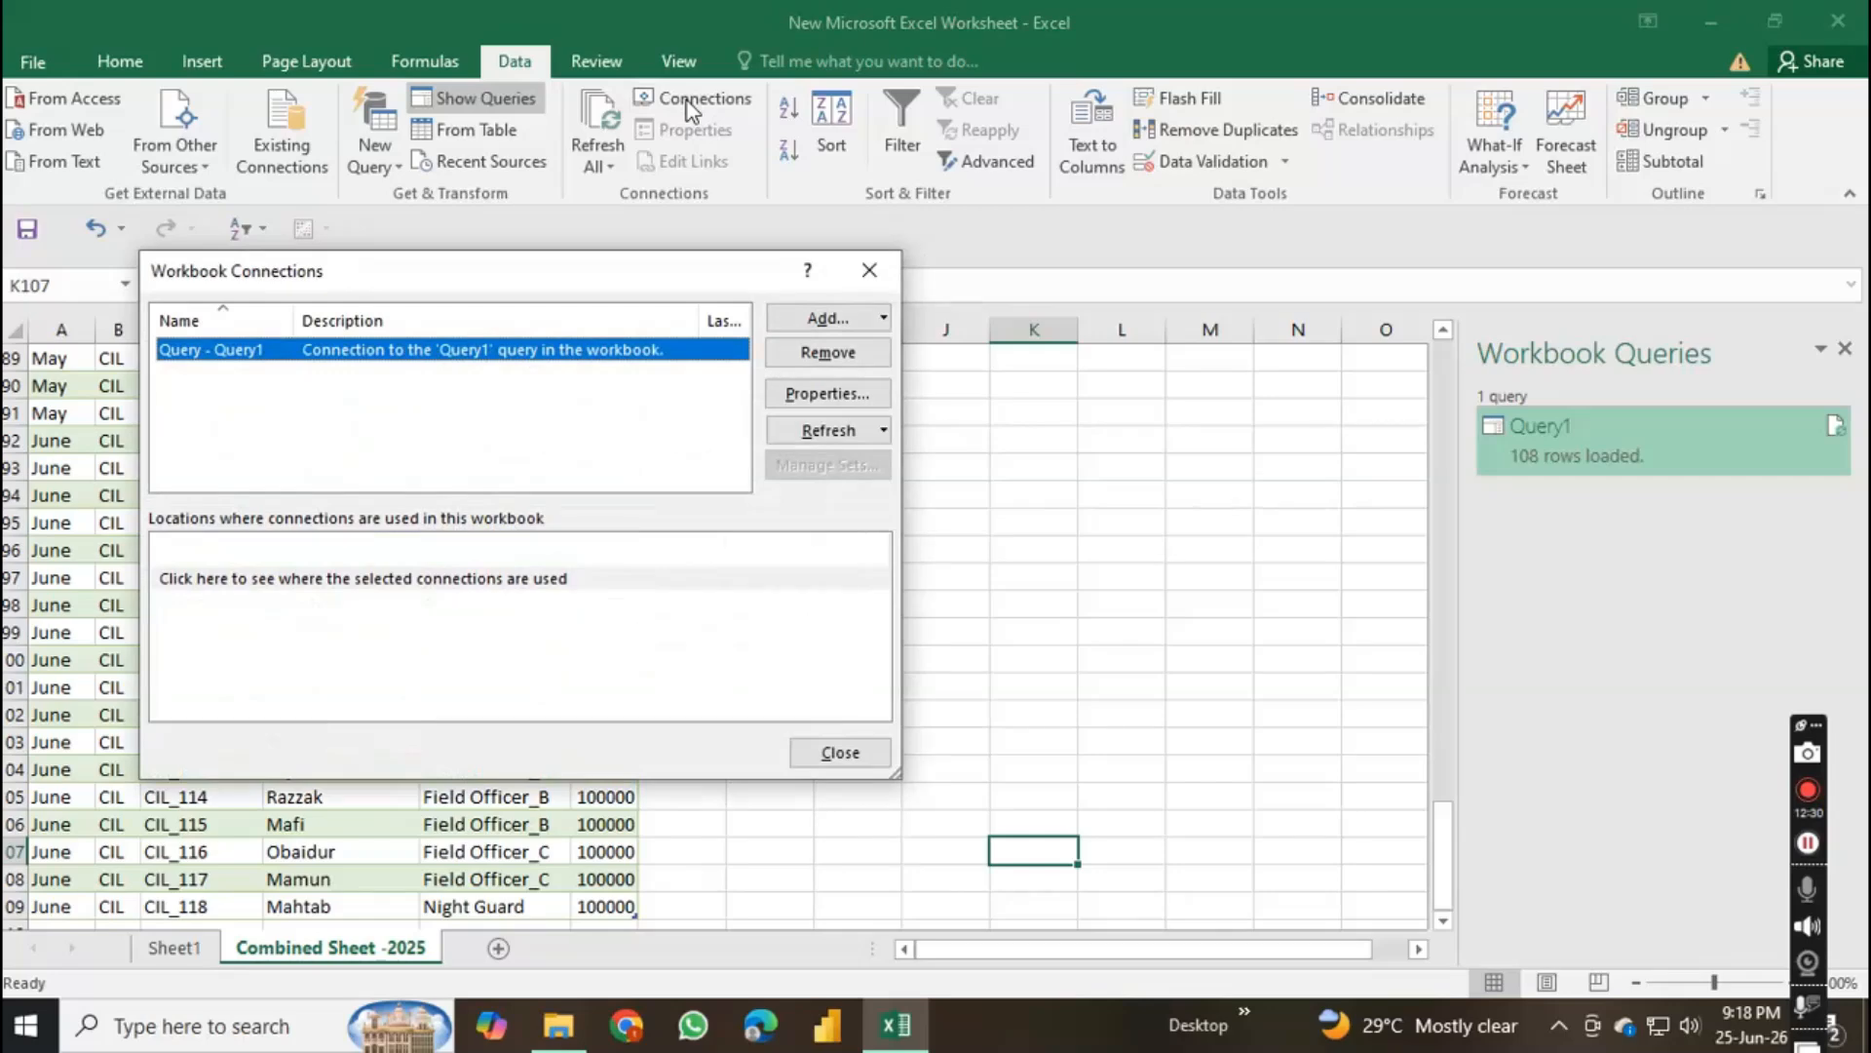
left_click_drag(696, 268, 840, 323)
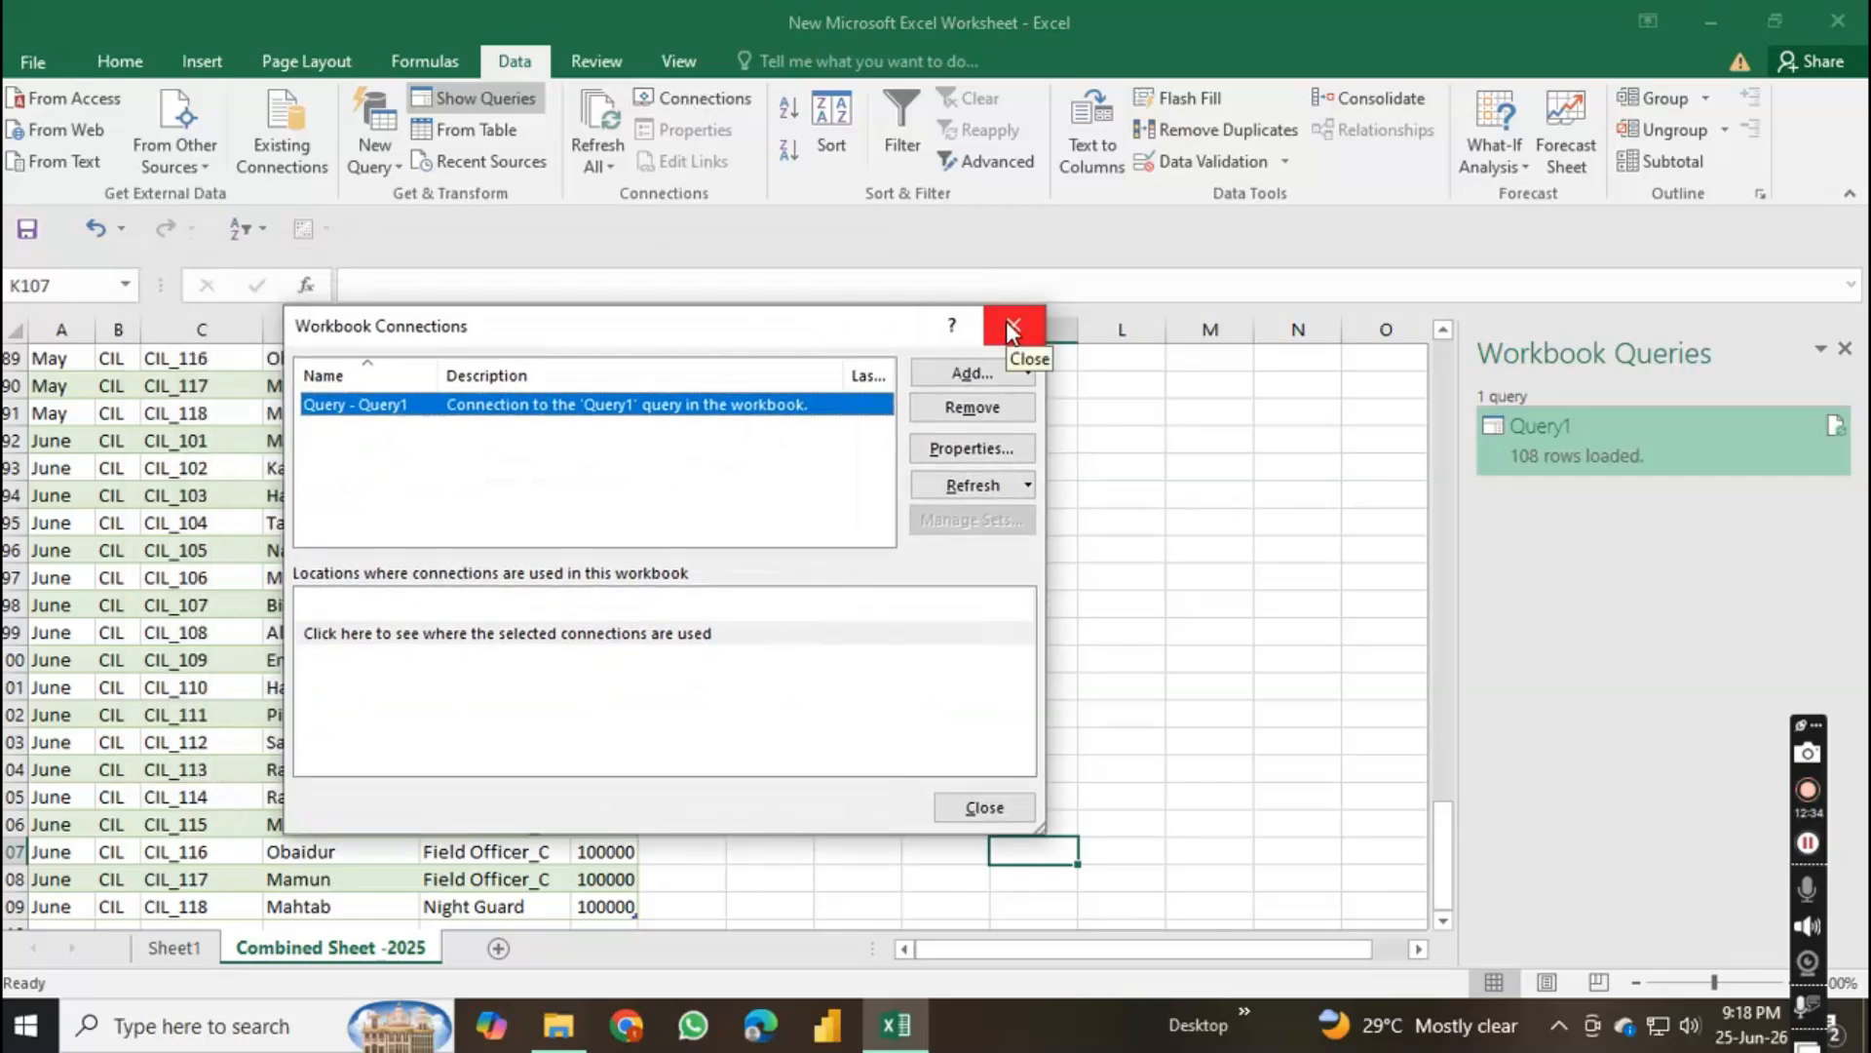
left_click(1012, 327)
Step: Review the external data properties of the combined table and cancel without changing them
left_click(541, 437)
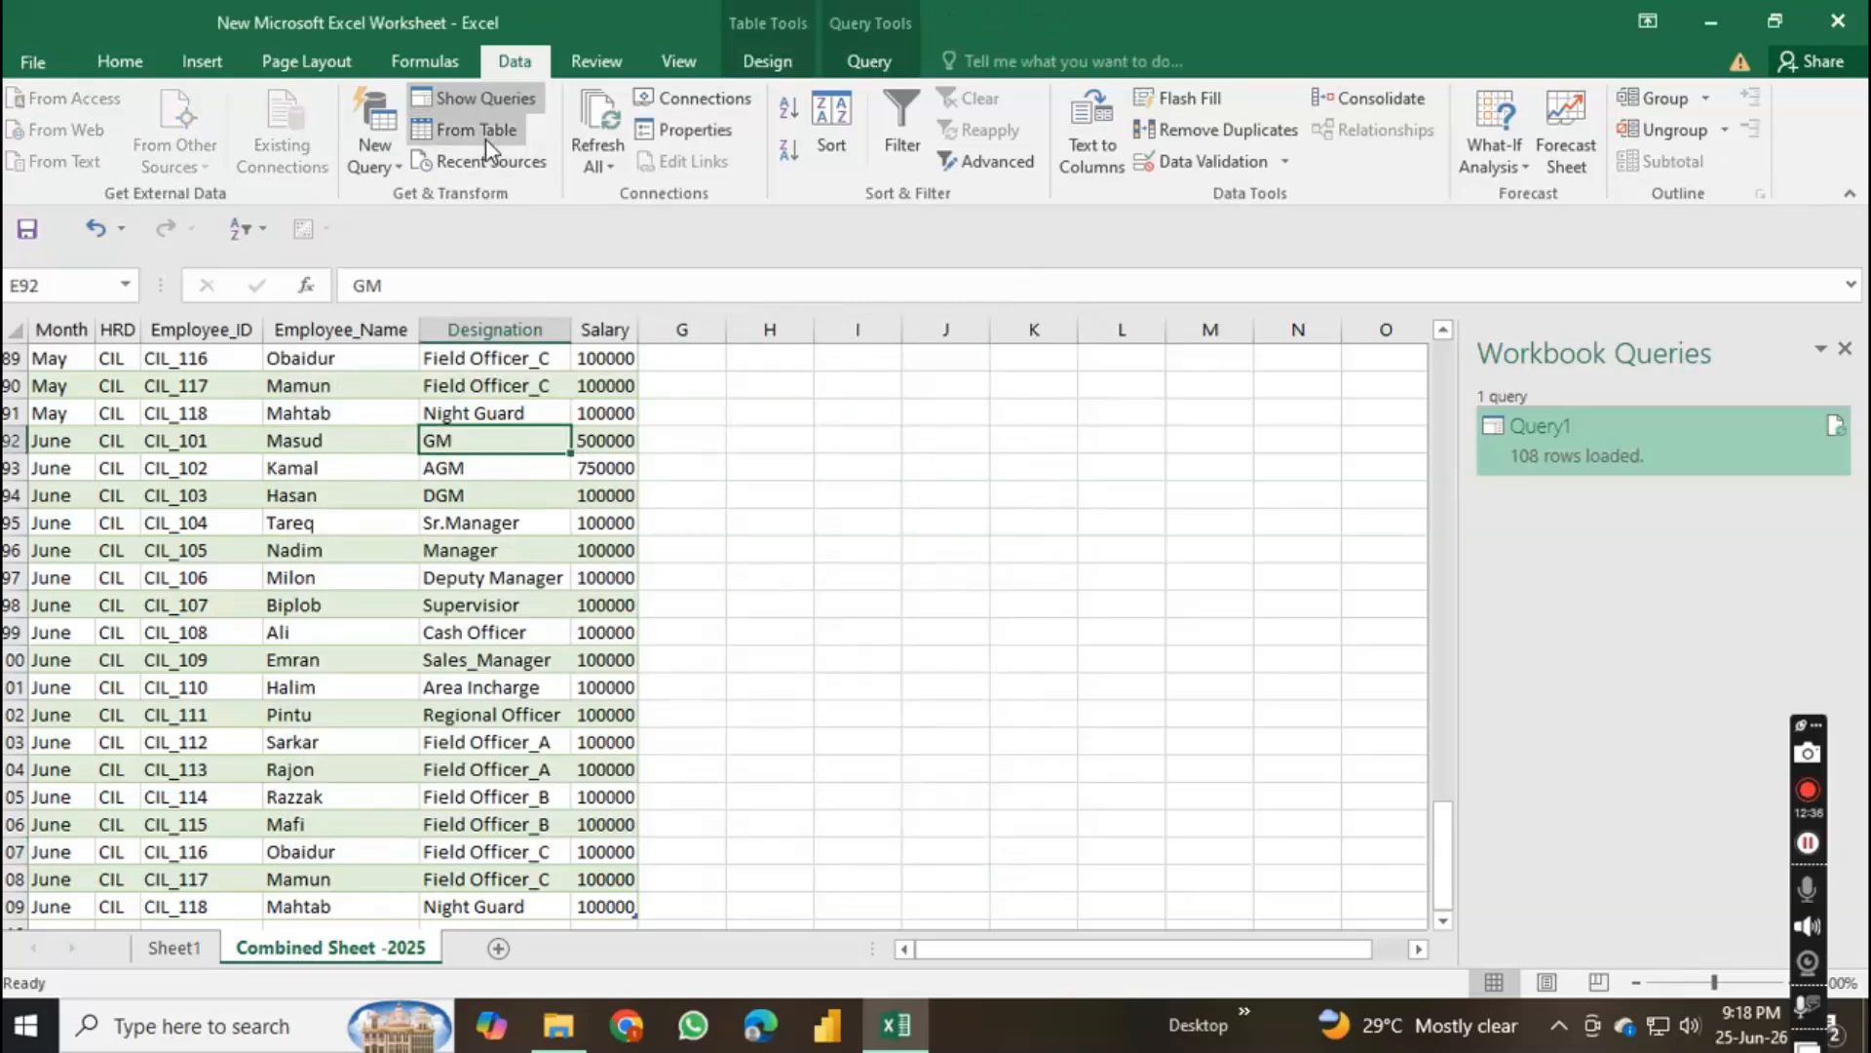
left_click(682, 126)
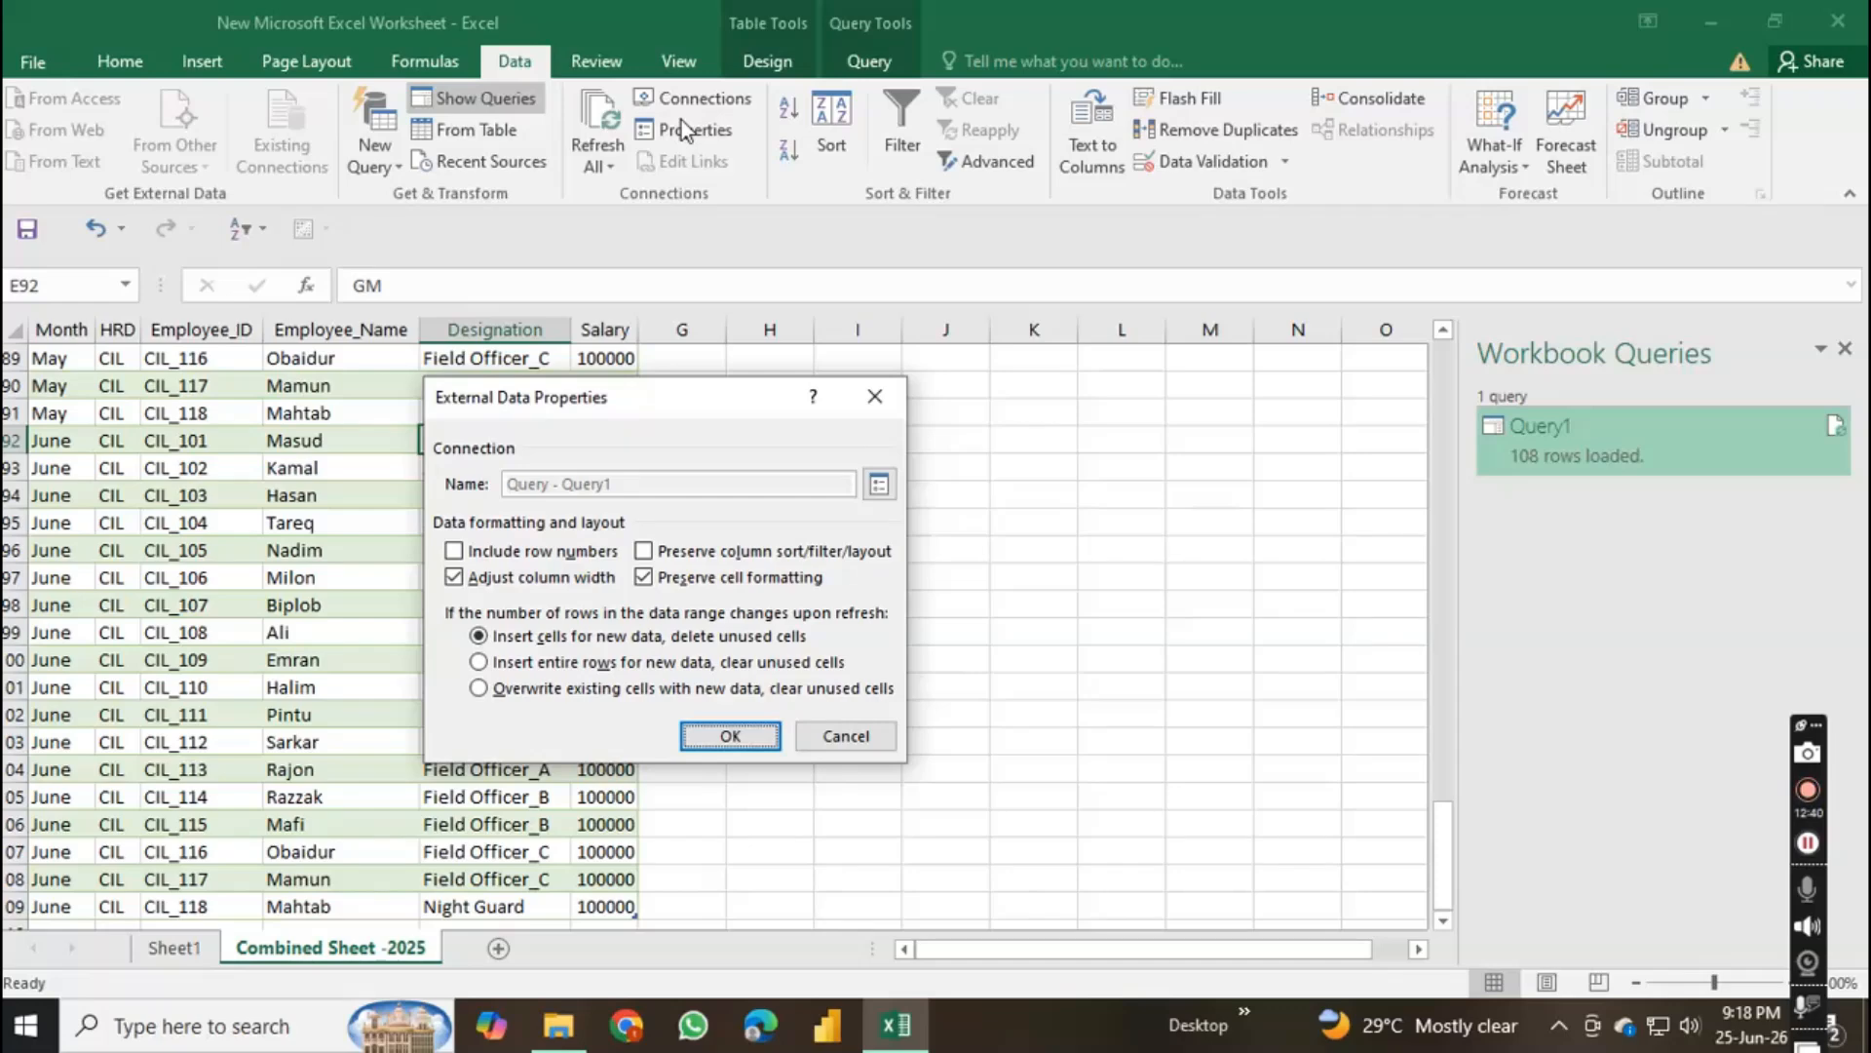
left_click(845, 736)
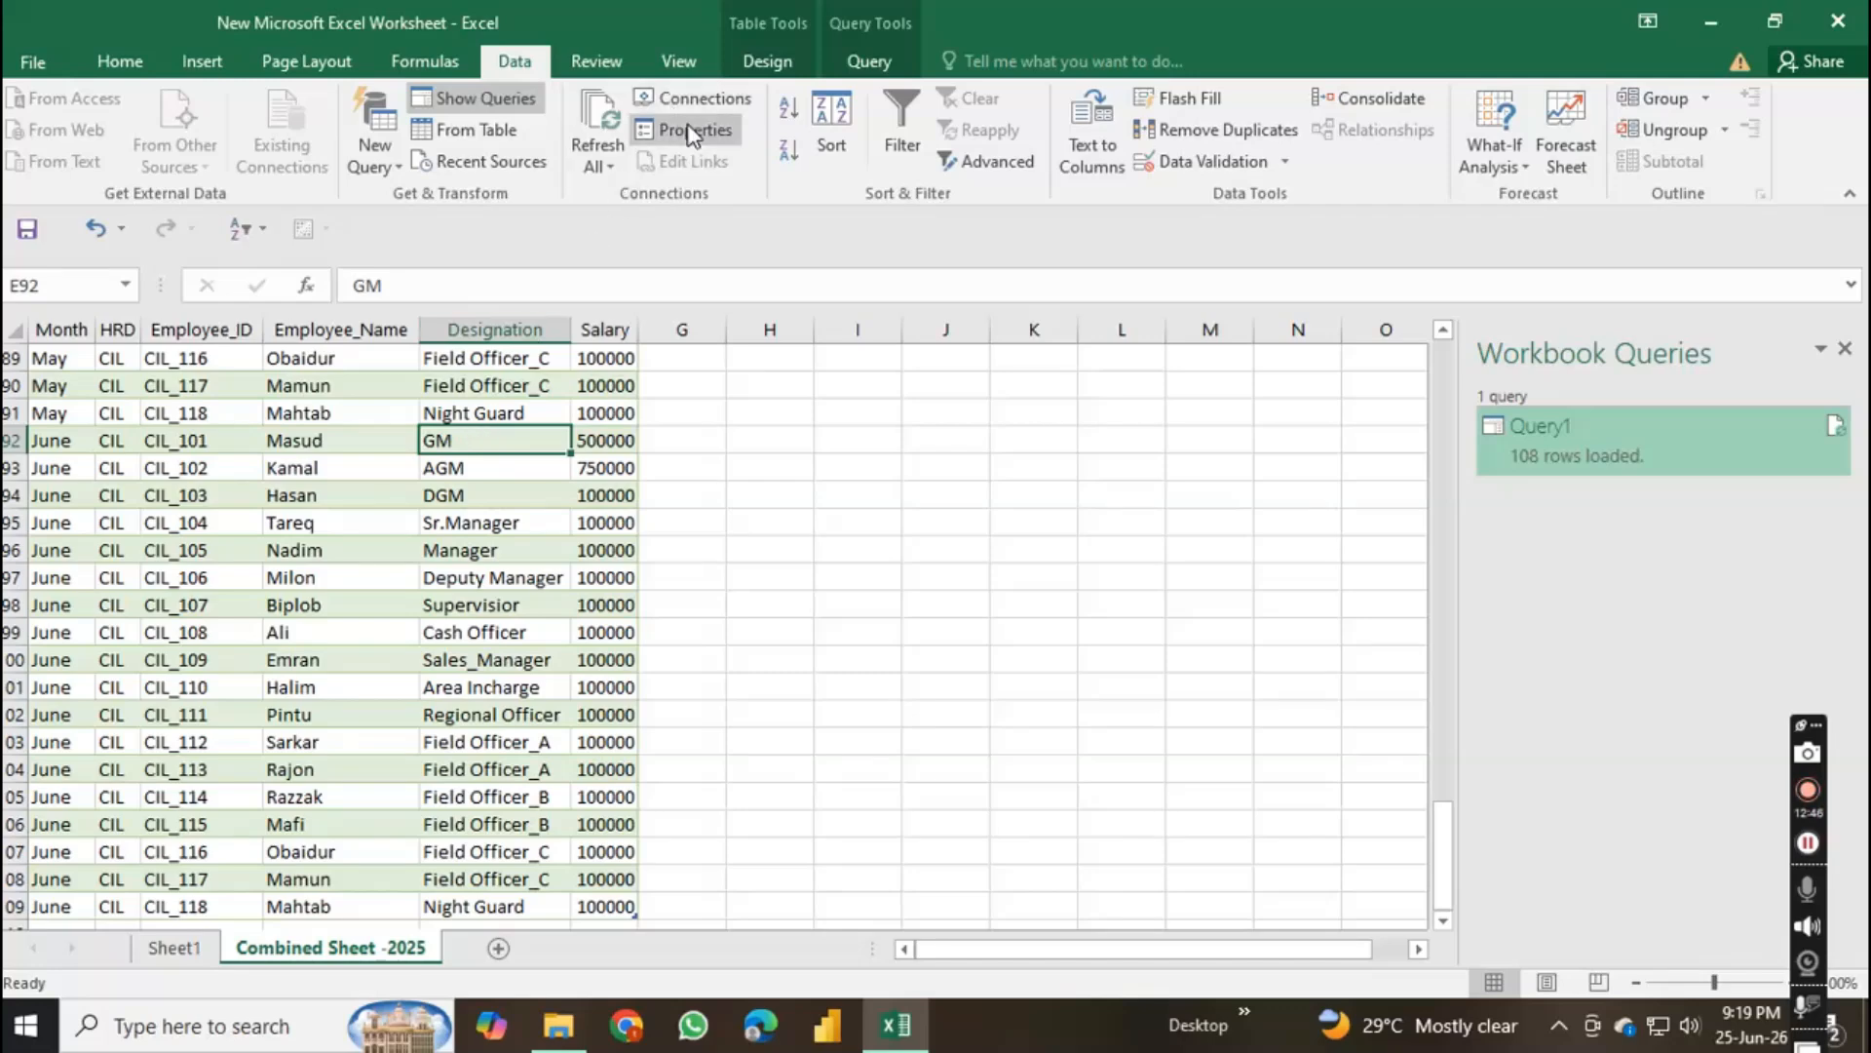
Step: Enable "Refresh data when opening the file" in the connection properties of the combined table's query and accept the data properties
left_click(370, 472)
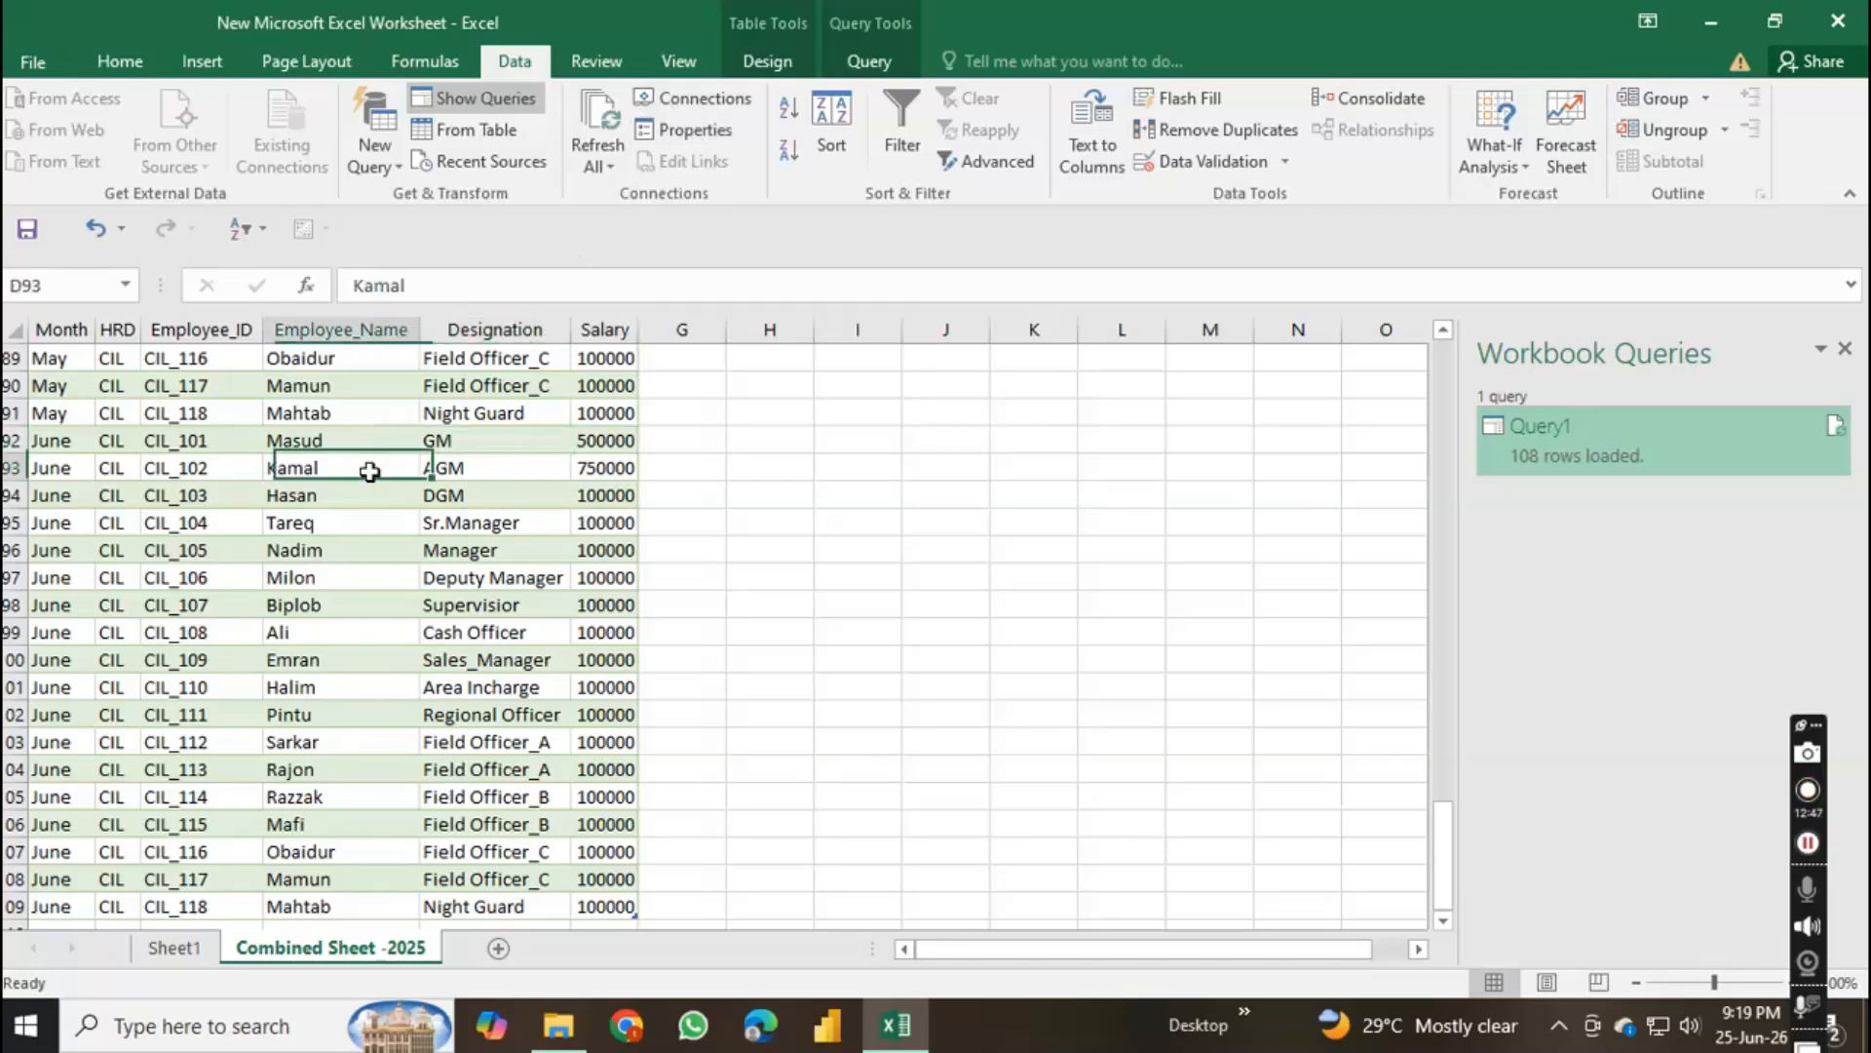
left_click(687, 137)
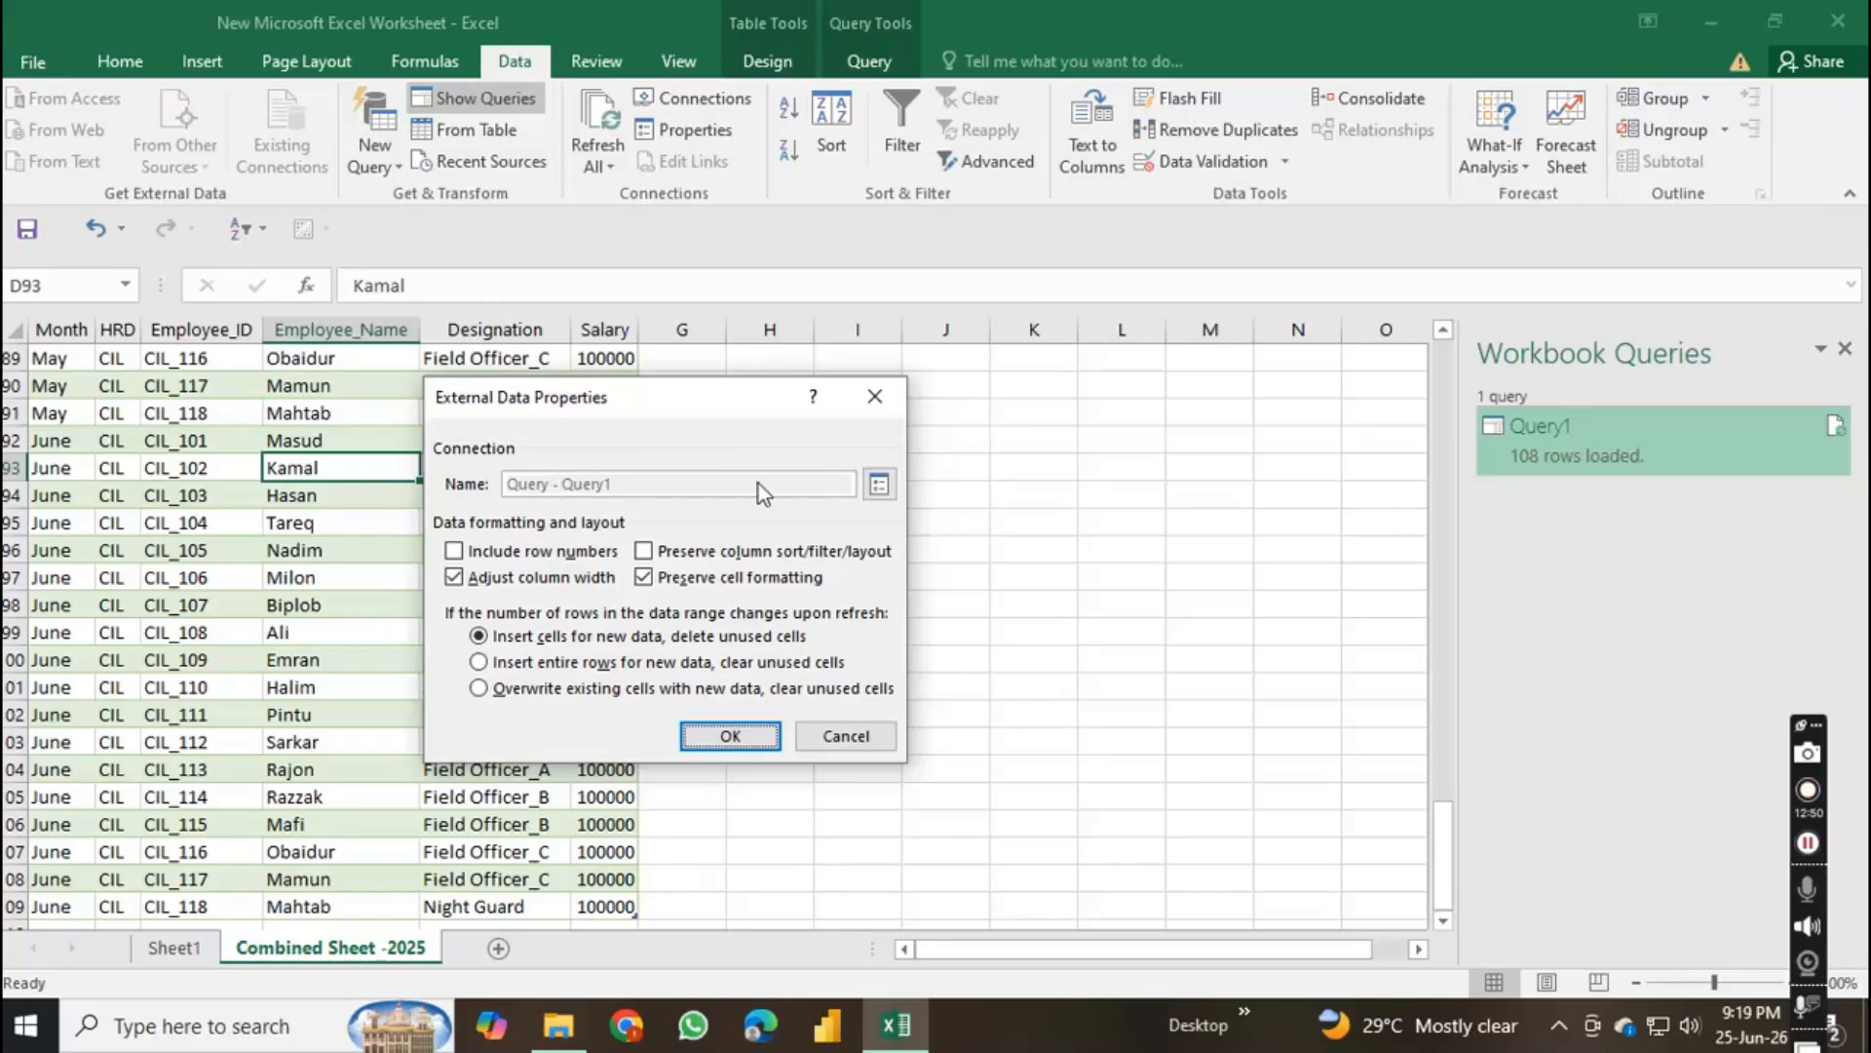
left_click(879, 484)
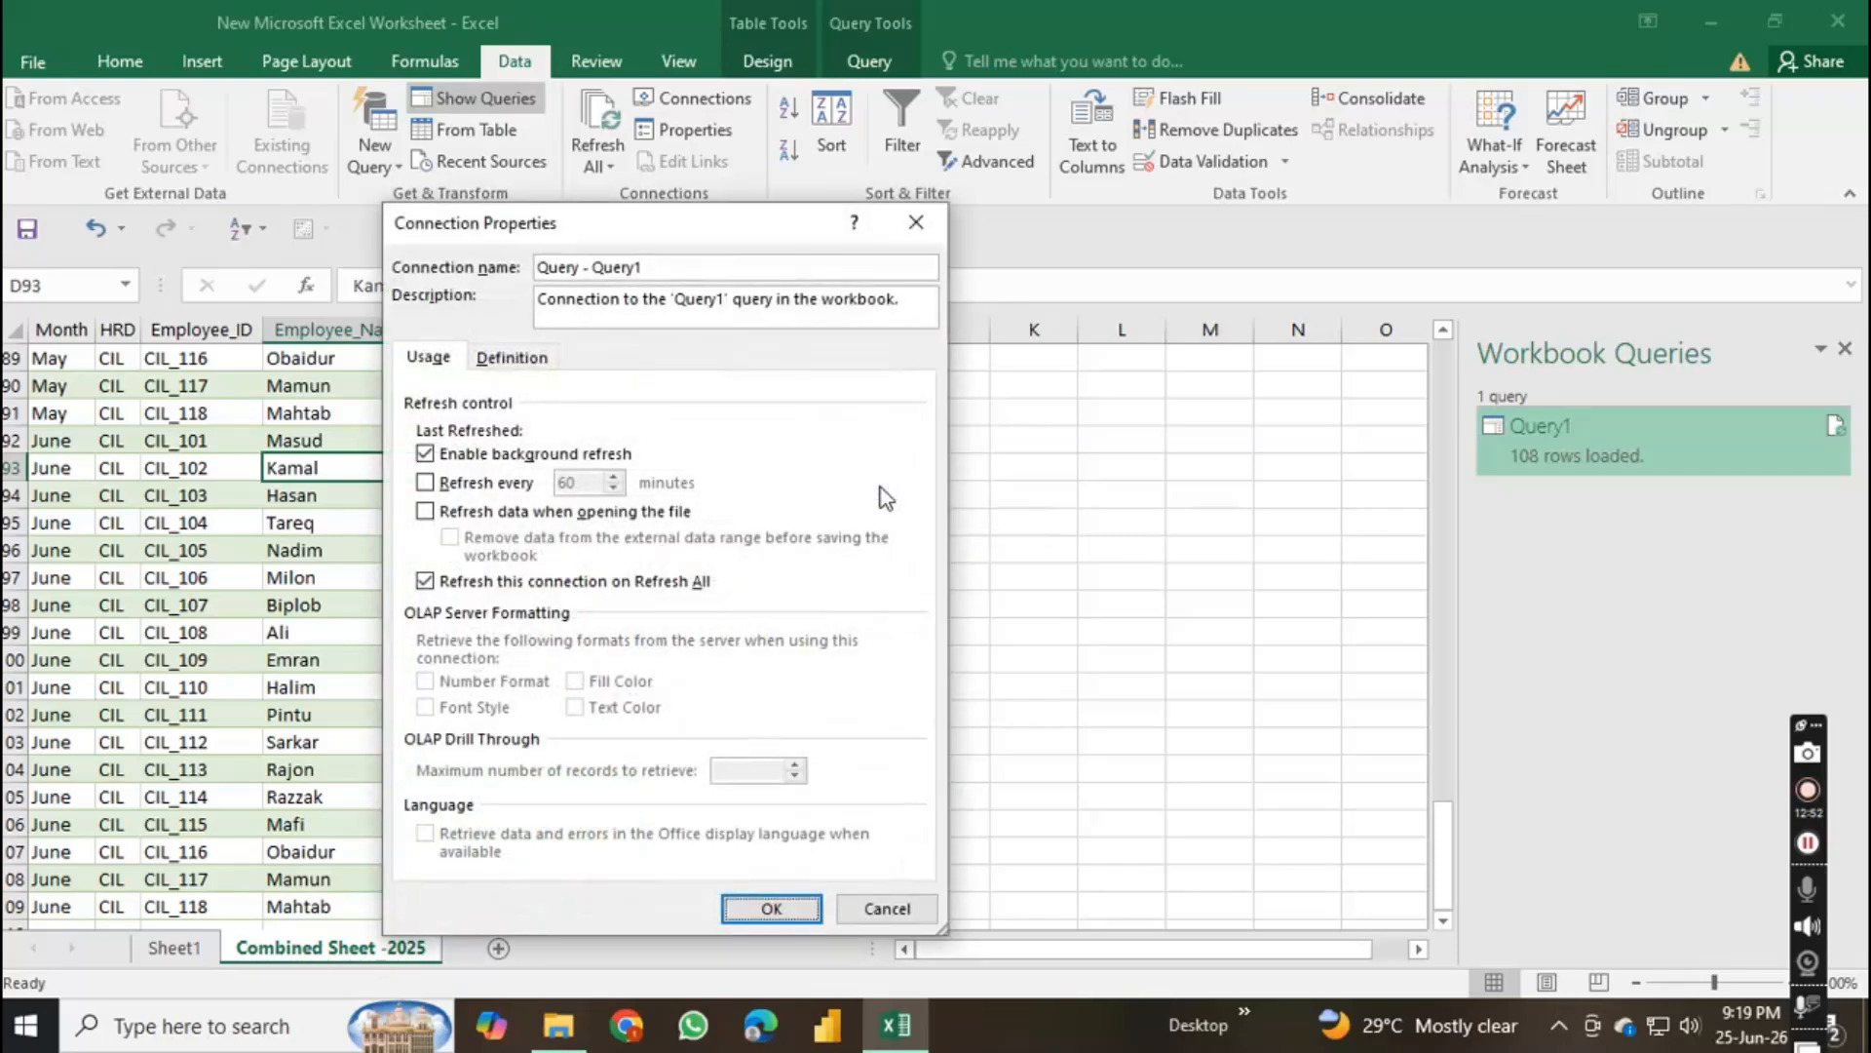
left_click(425, 510)
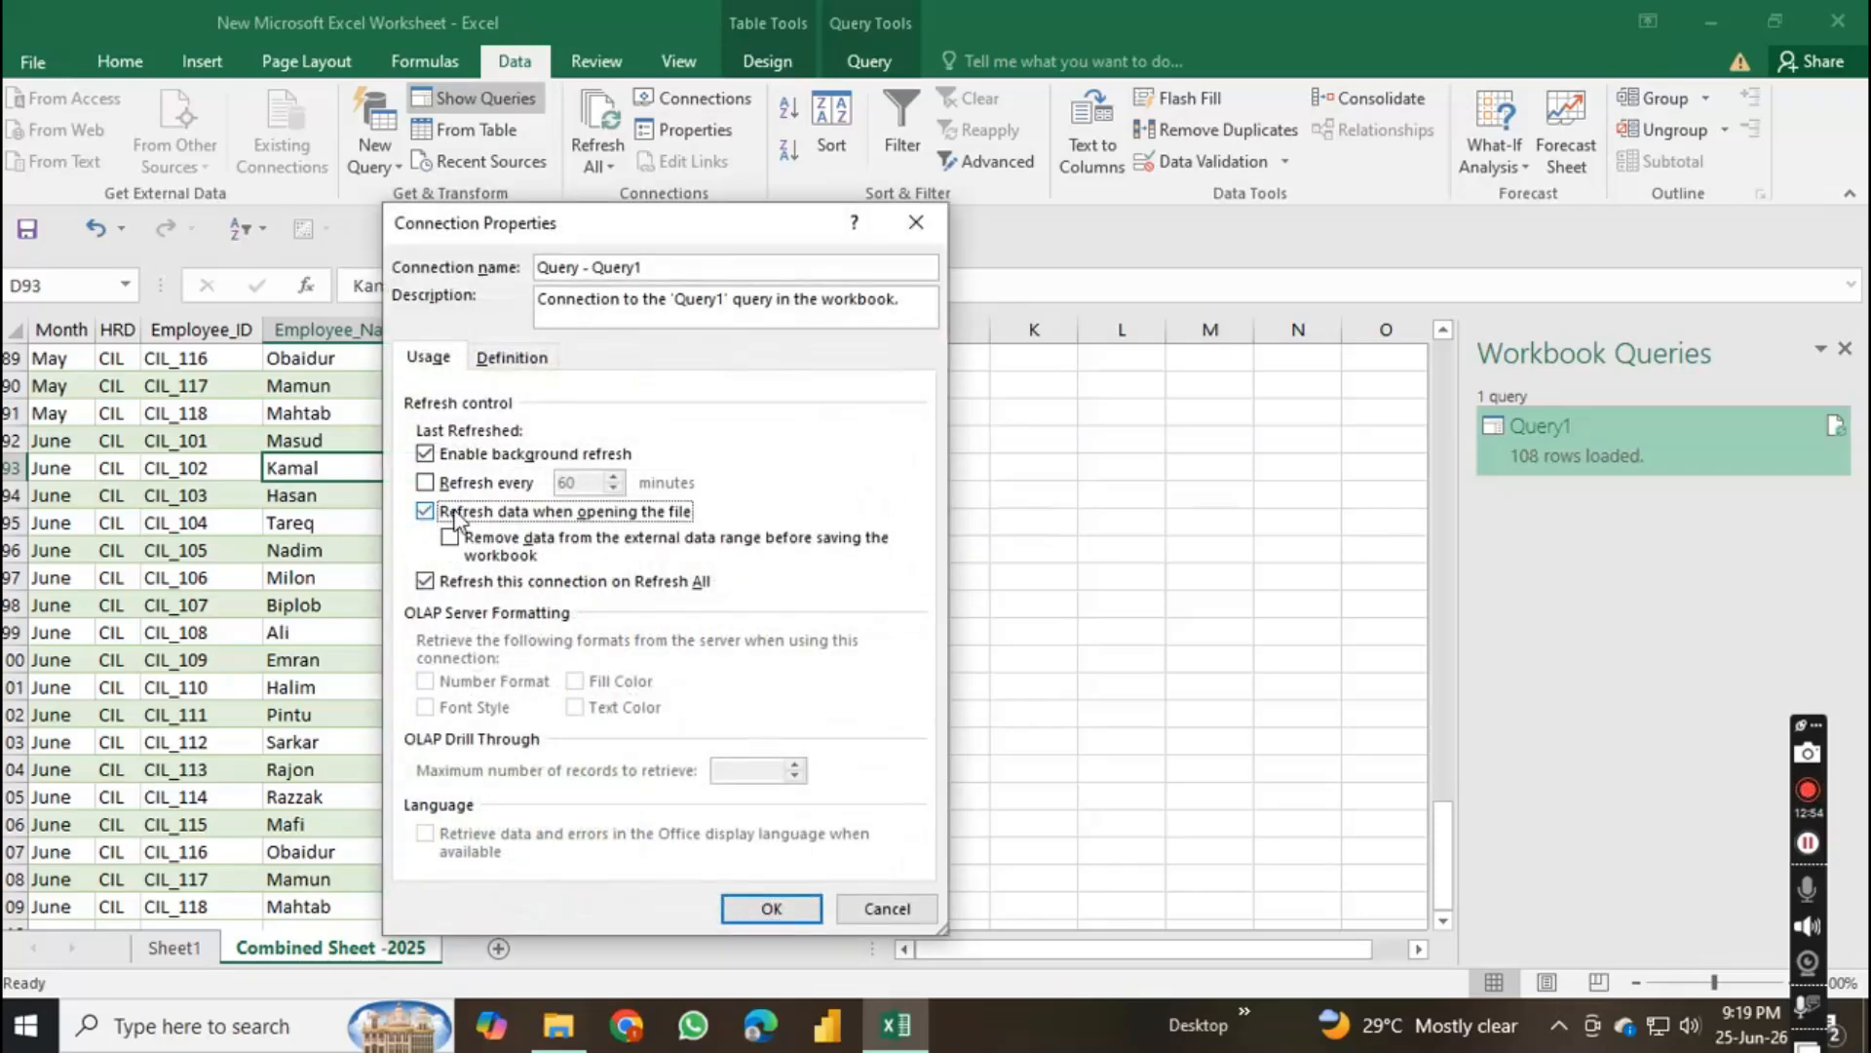
left_click(772, 908)
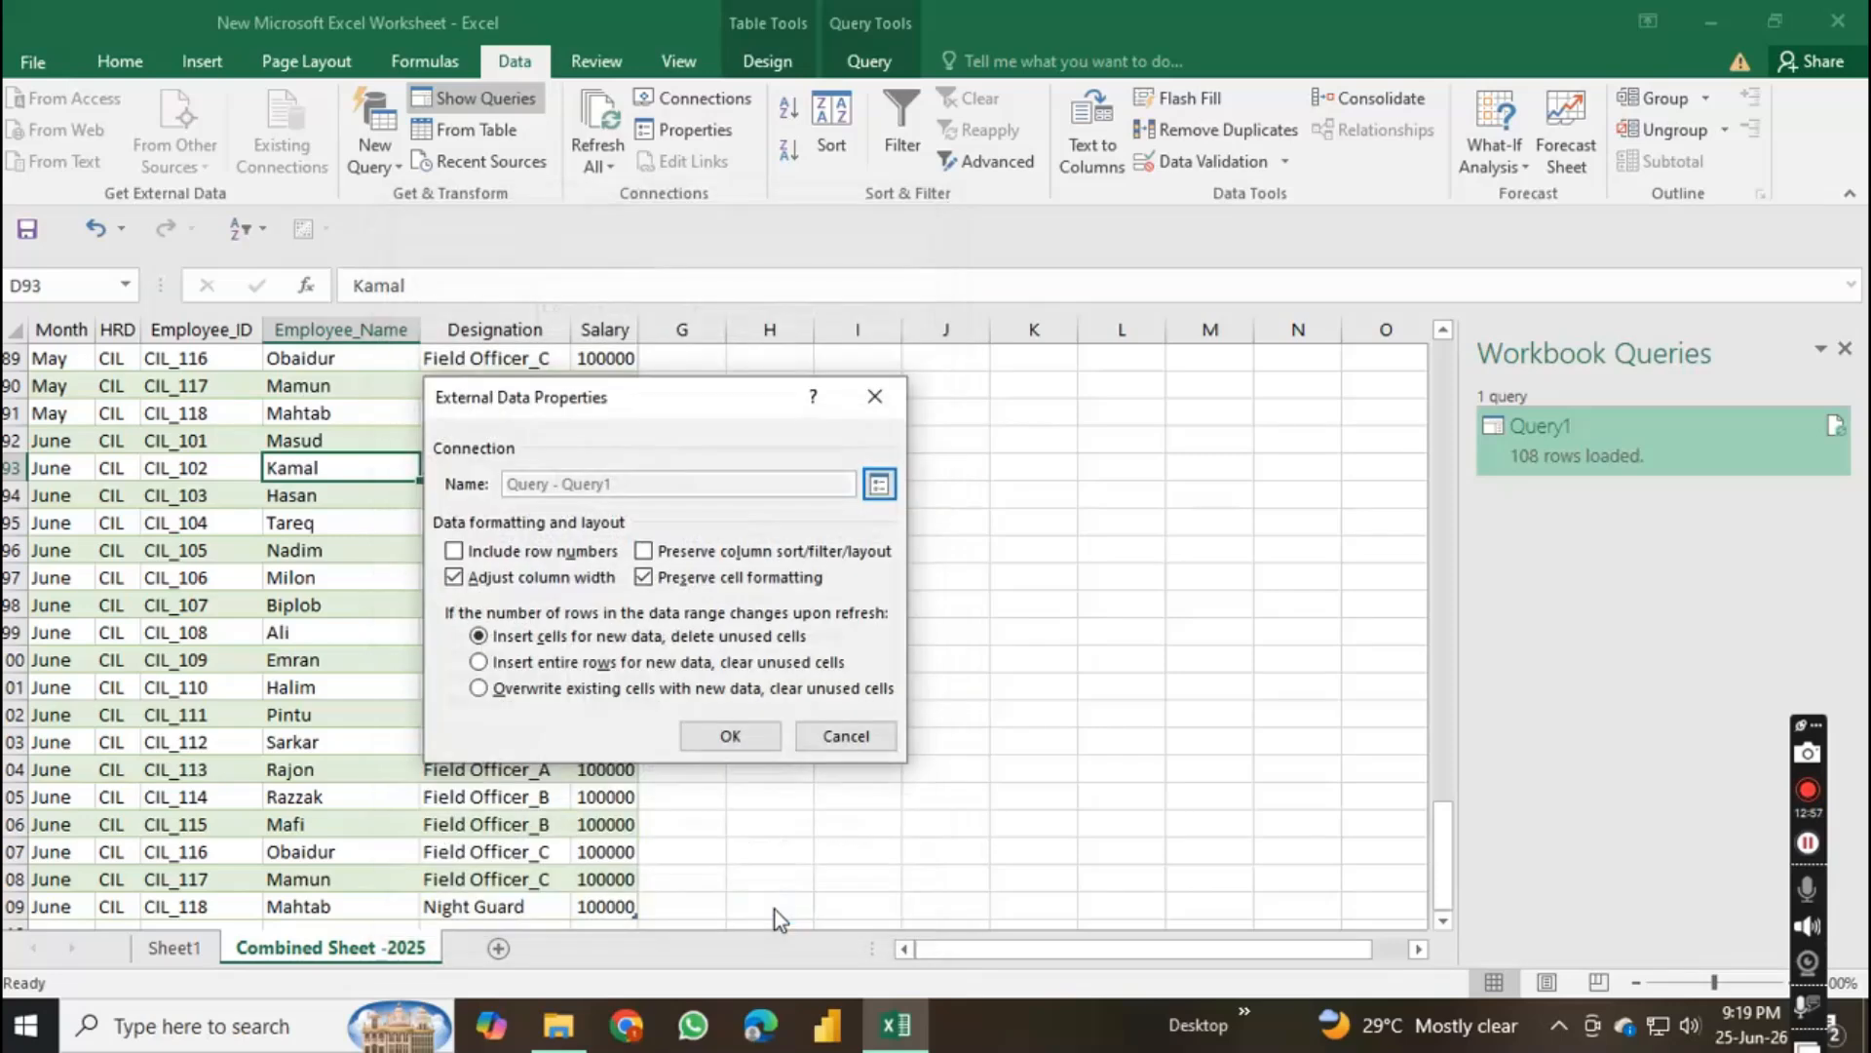
left_click(745, 737)
Step: Close the combined workbook and save its changes
left_click(784, 693)
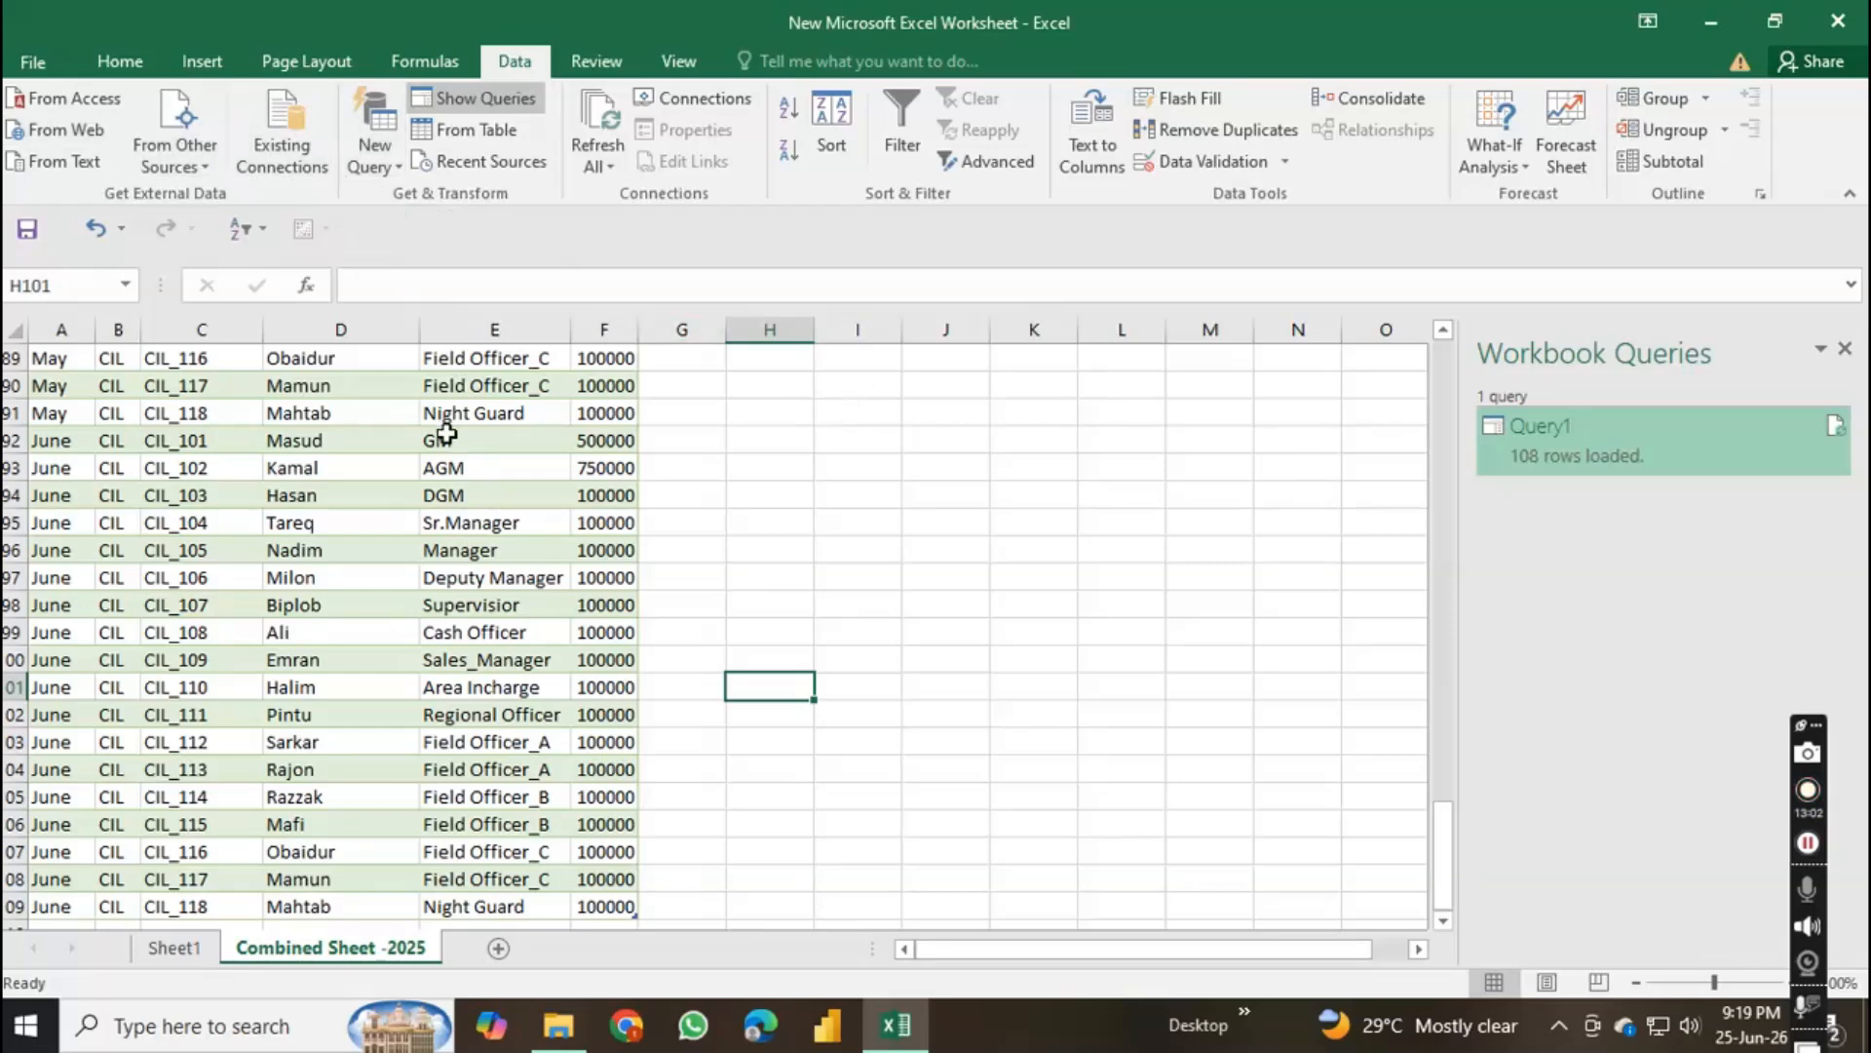
left_click(1838, 23)
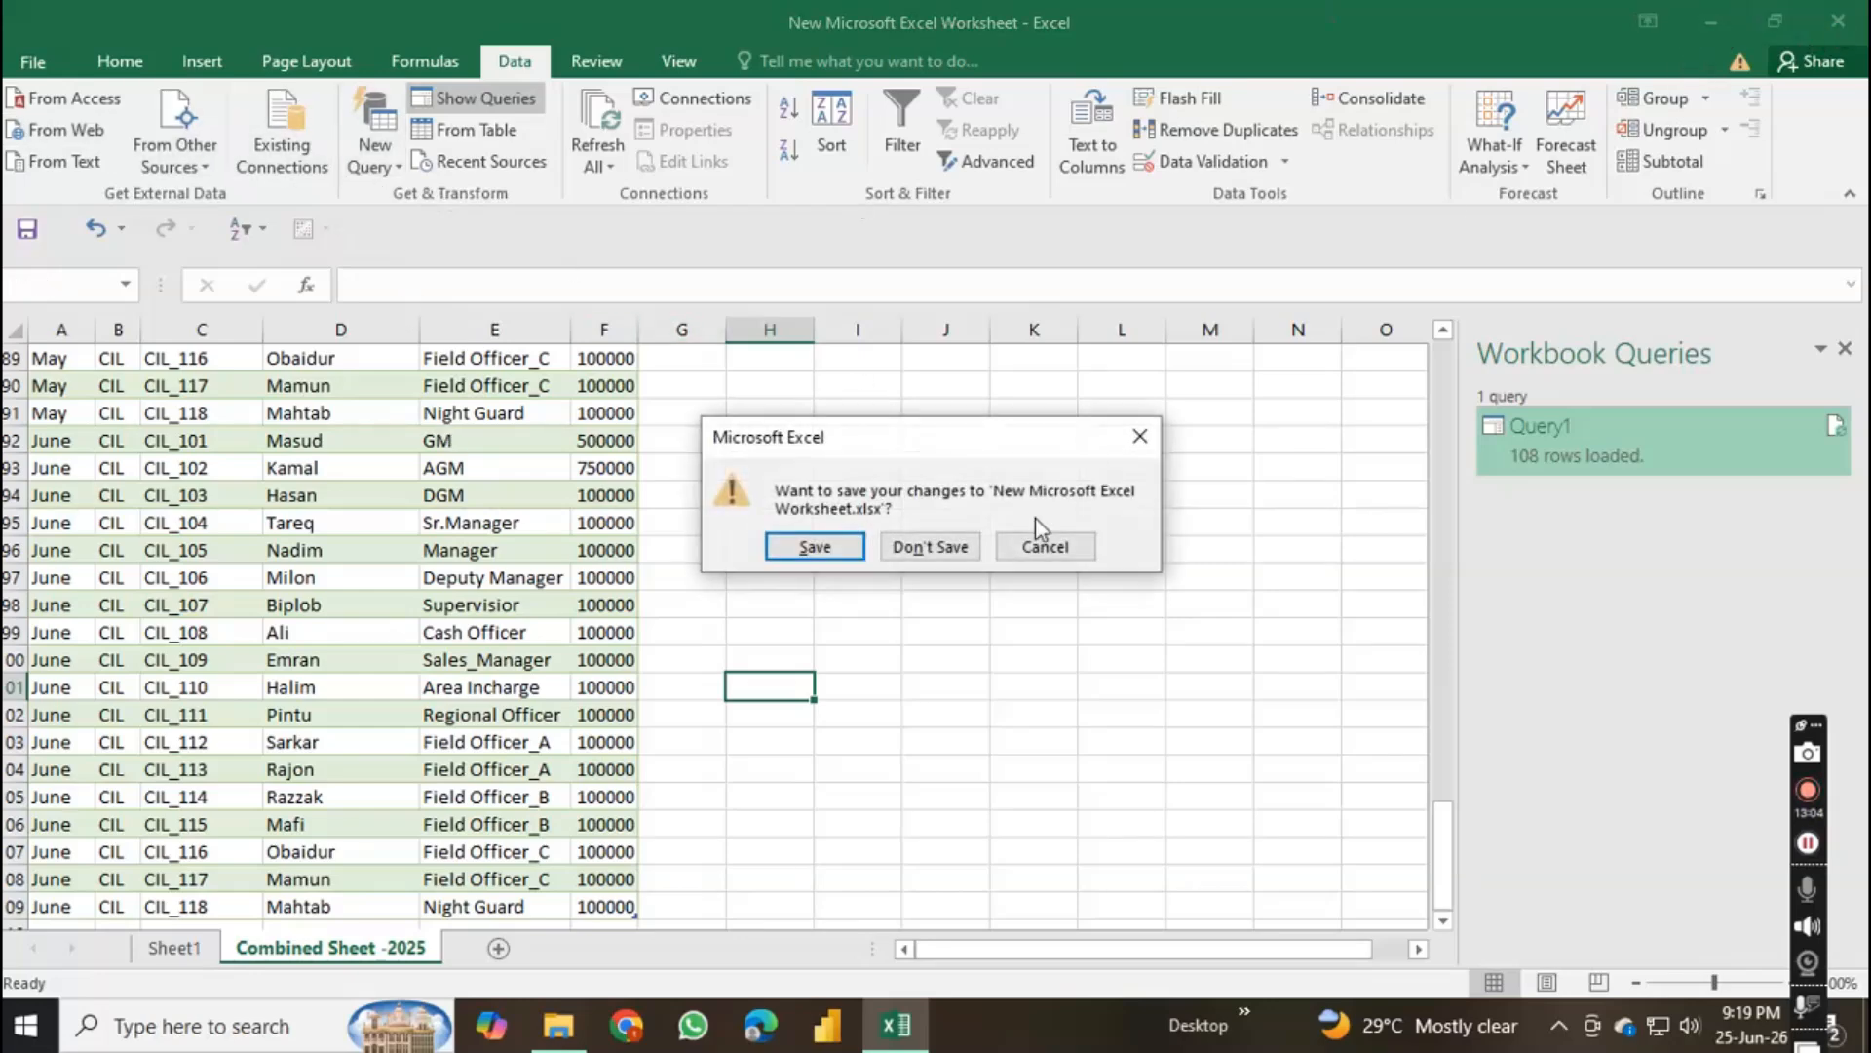
left_click(844, 552)
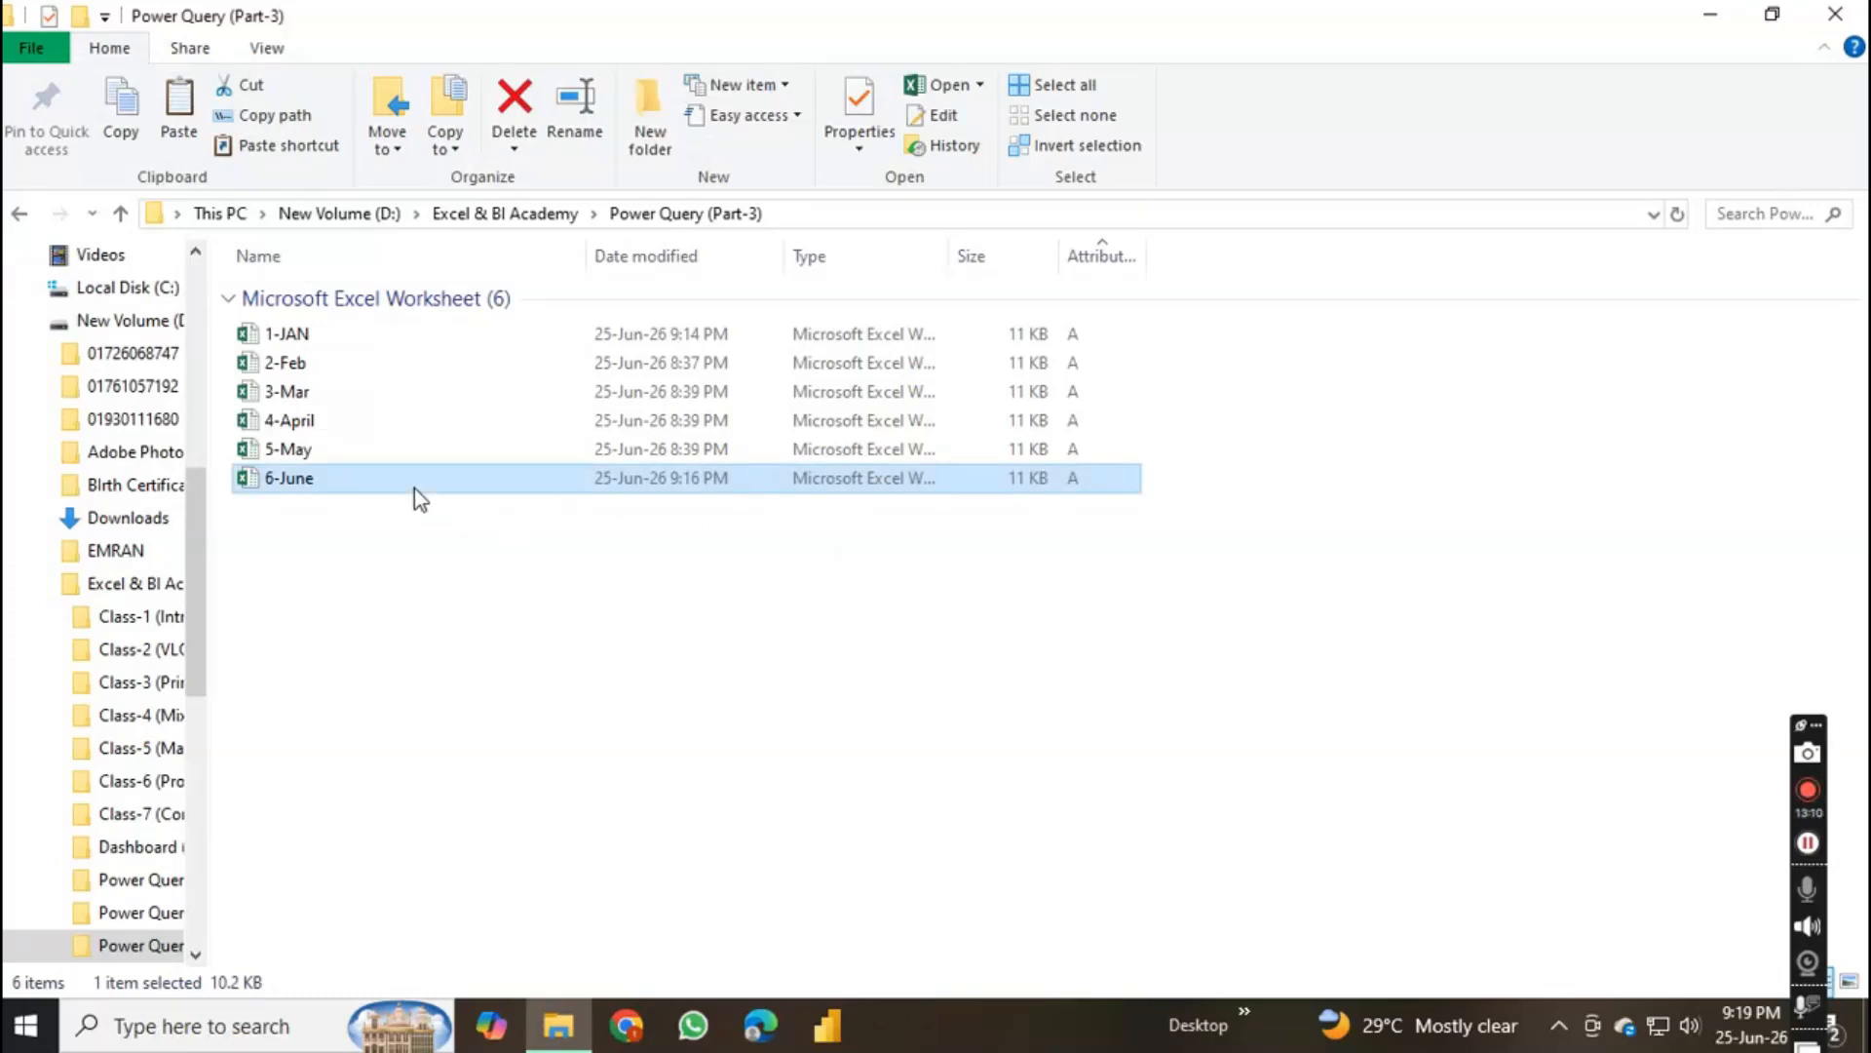
Step: Replace the remaining June entries in the Month column of the 7-July workbook with July, down to the last row
key("F2")
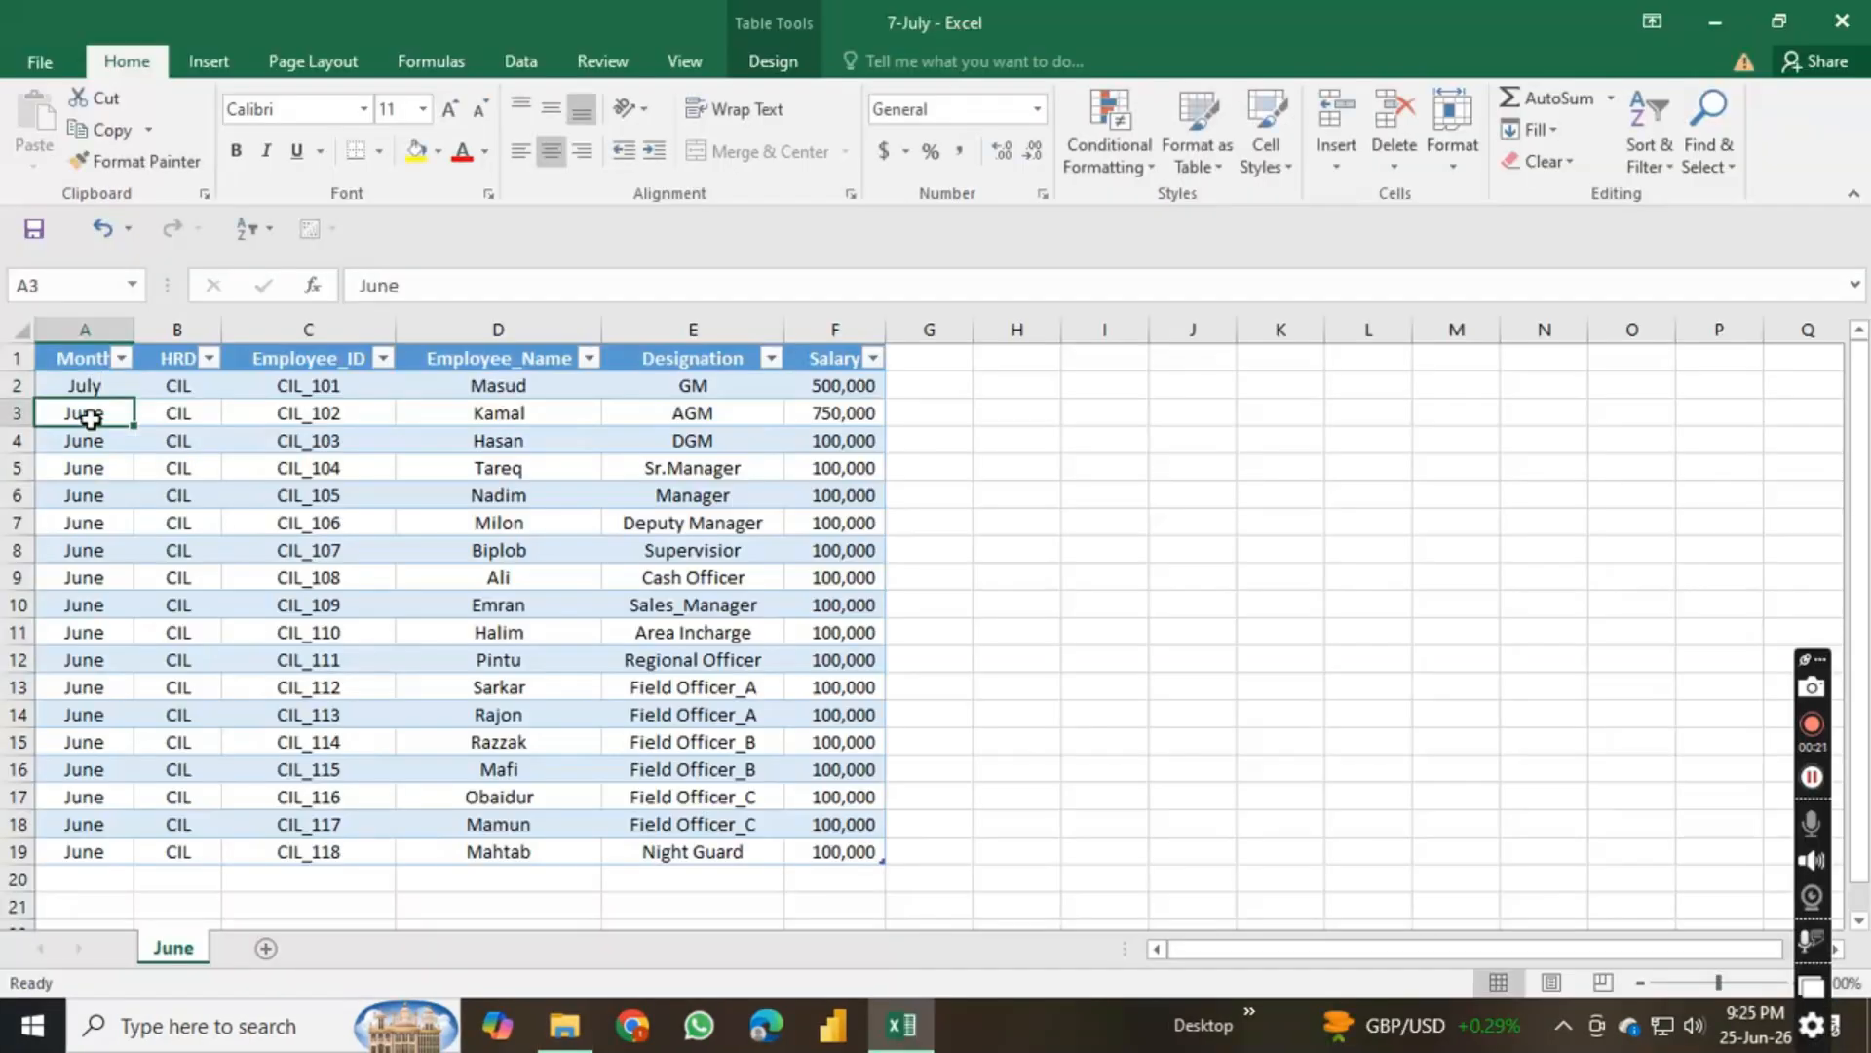
type("July")
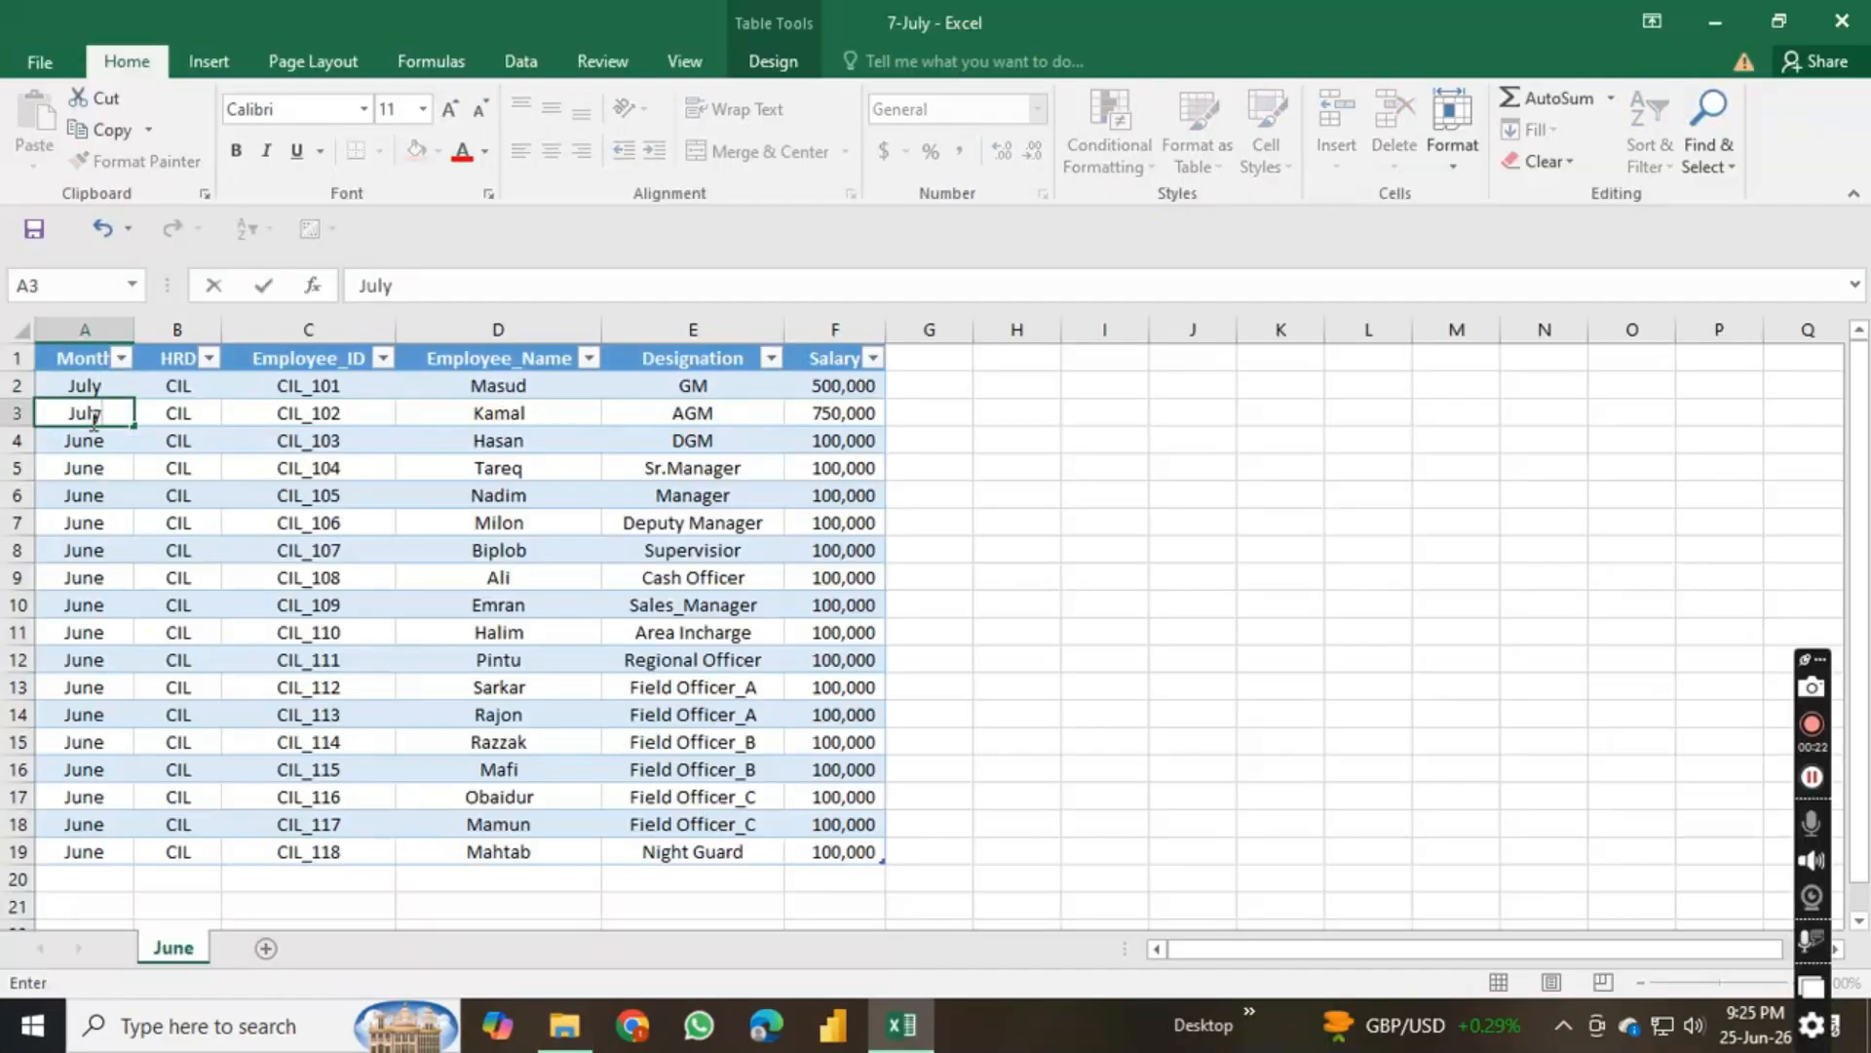
left_click(101, 438)
left_click_drag(102, 385, 117, 418)
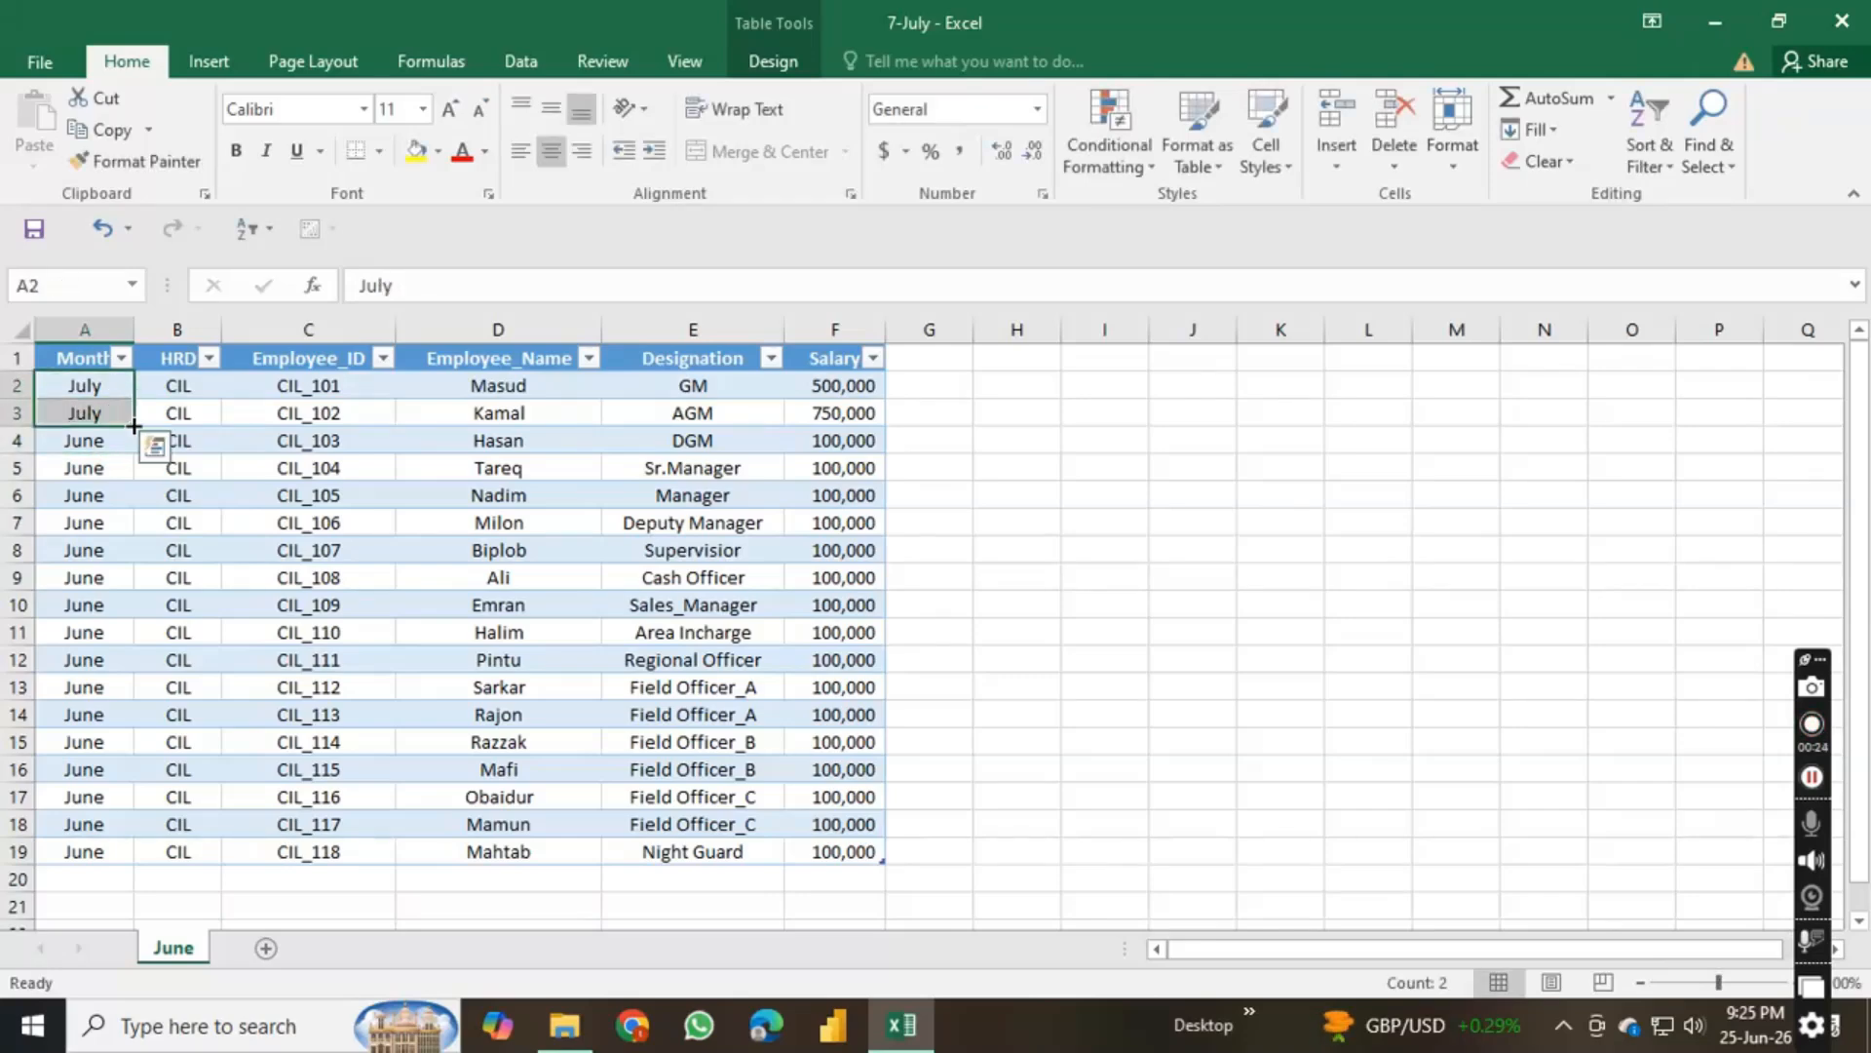
double_click(133, 426)
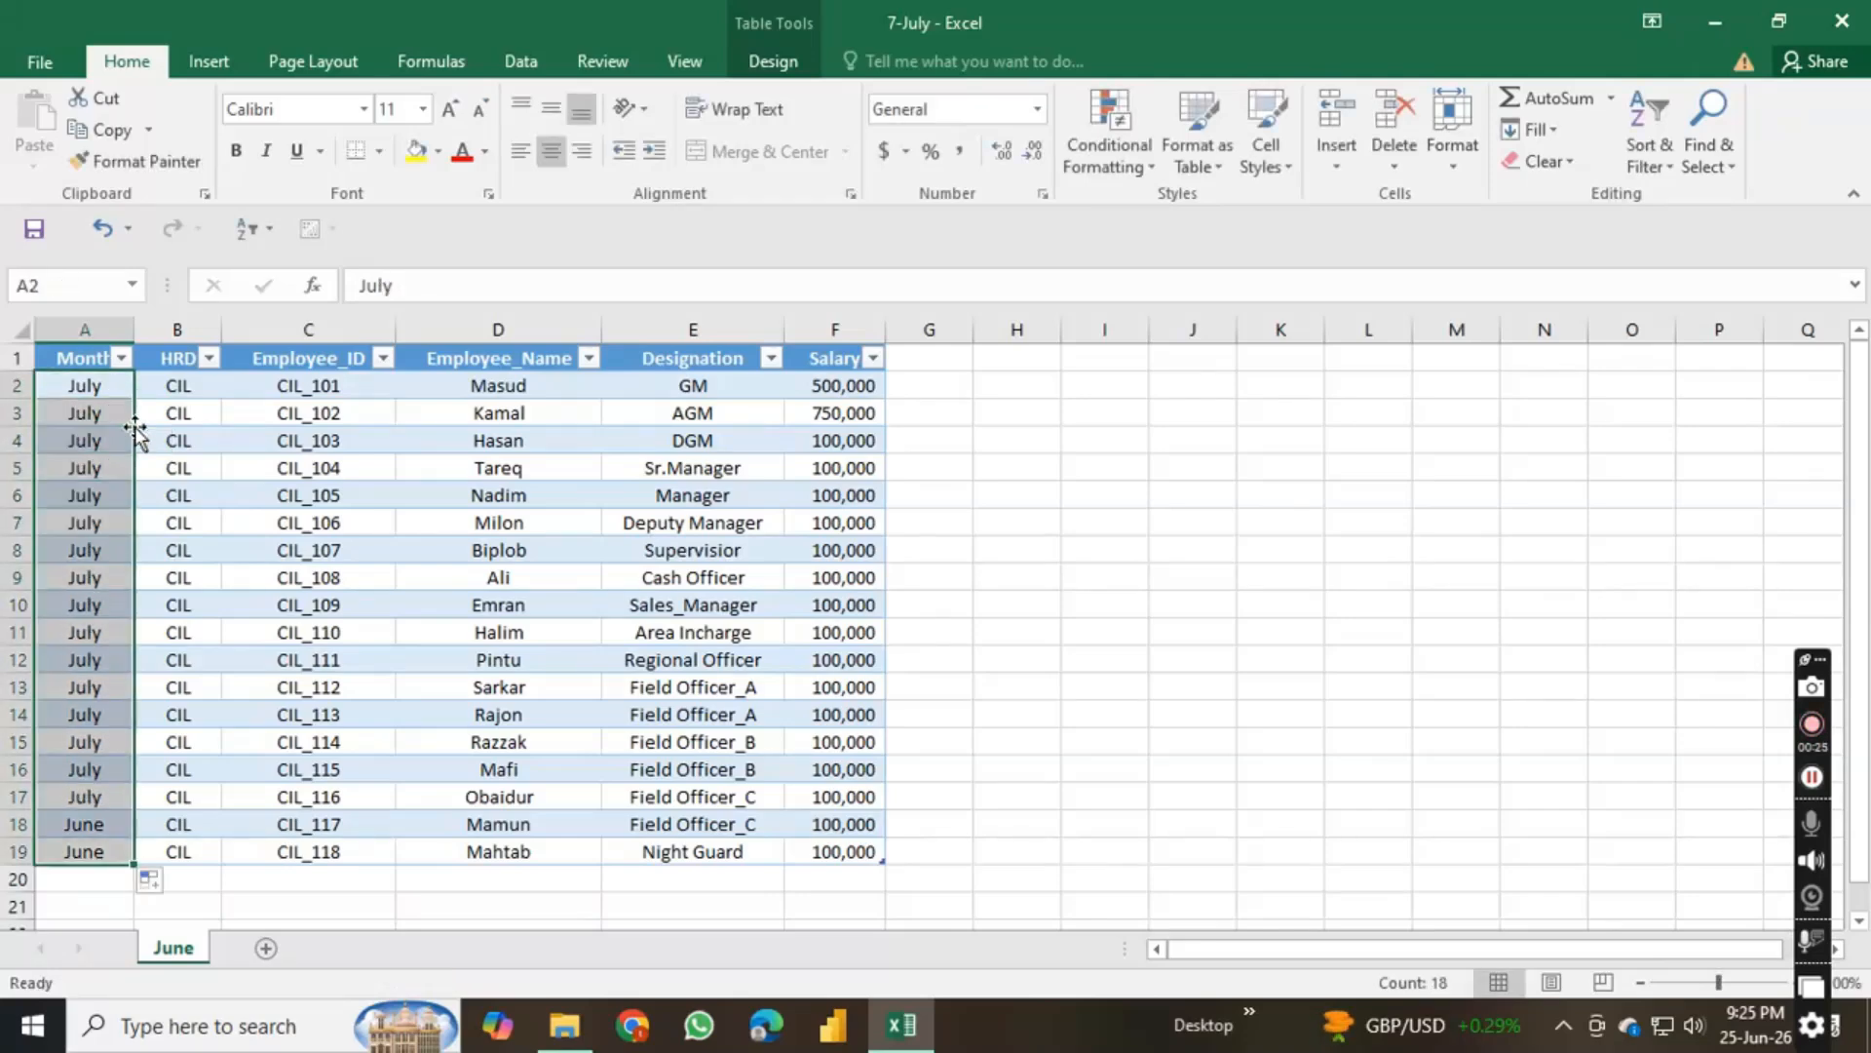
left_click(349, 608)
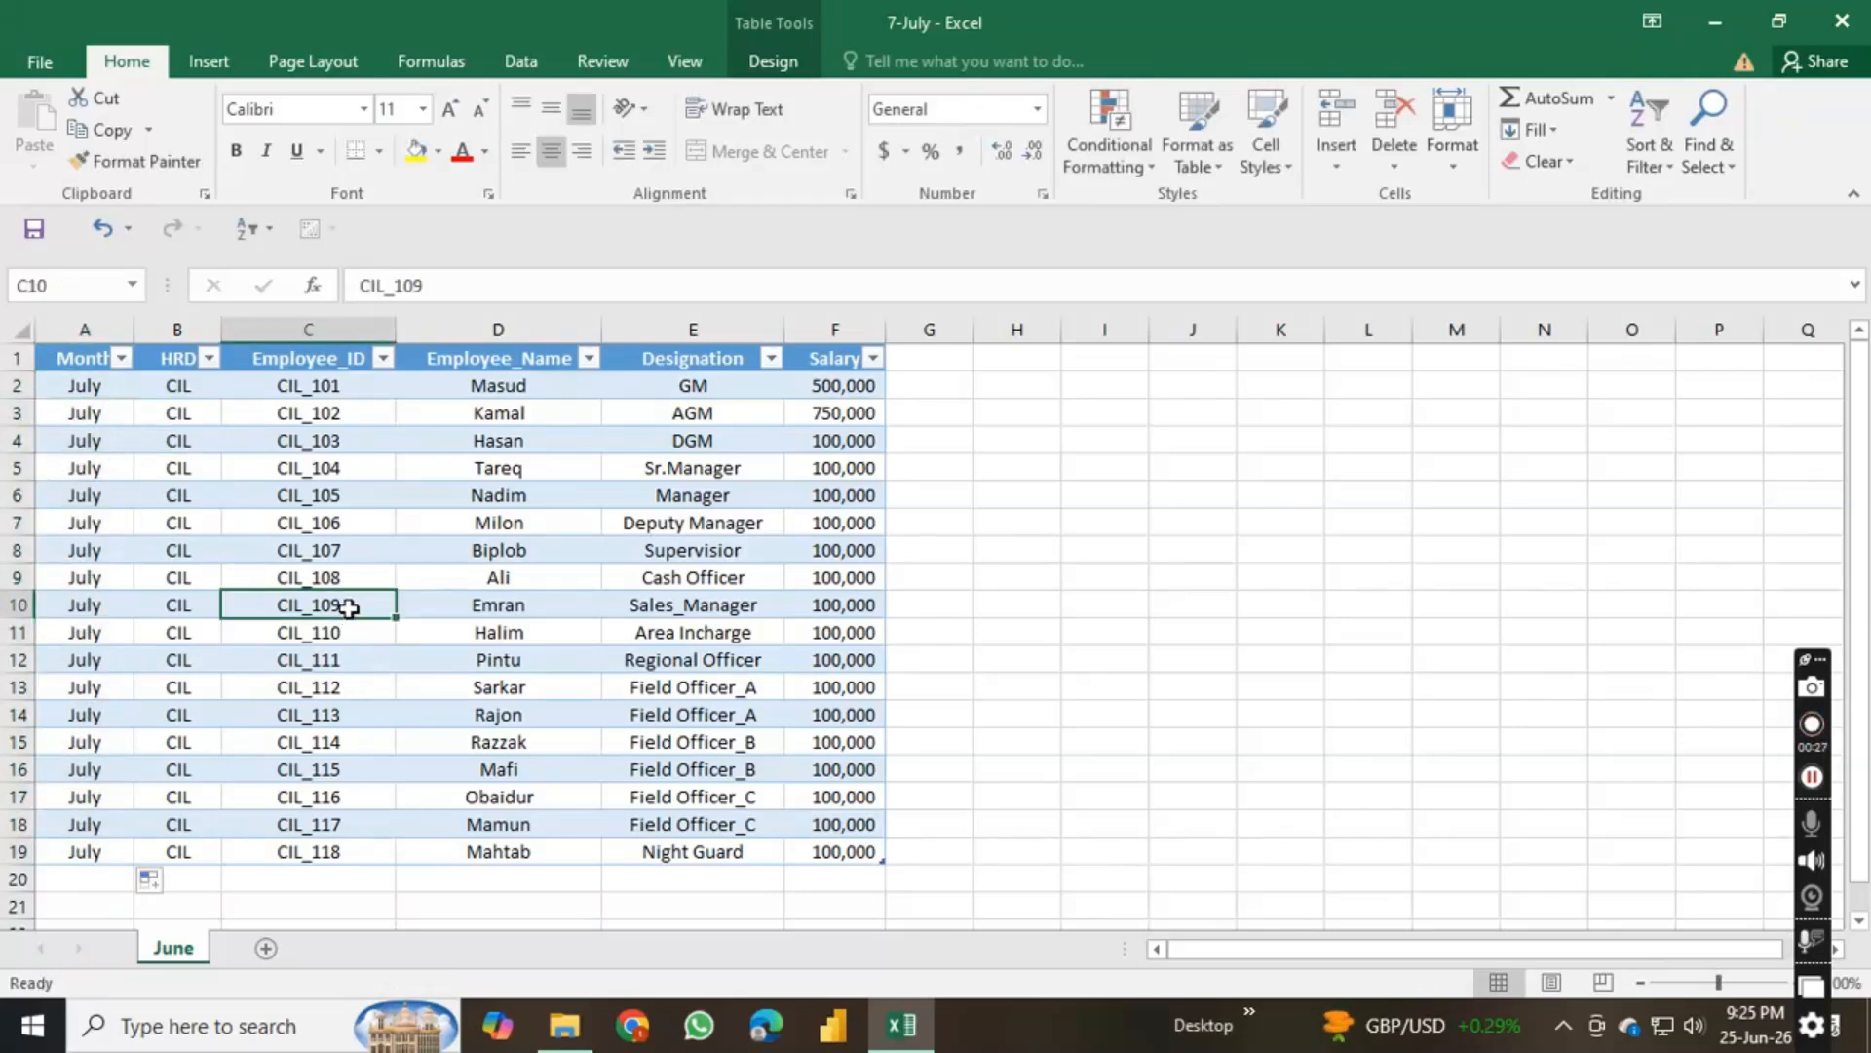
Step: Rename the sheet in the 7-July workbook as July, then save and close the workbook
double_click(187, 947)
type("Ju")
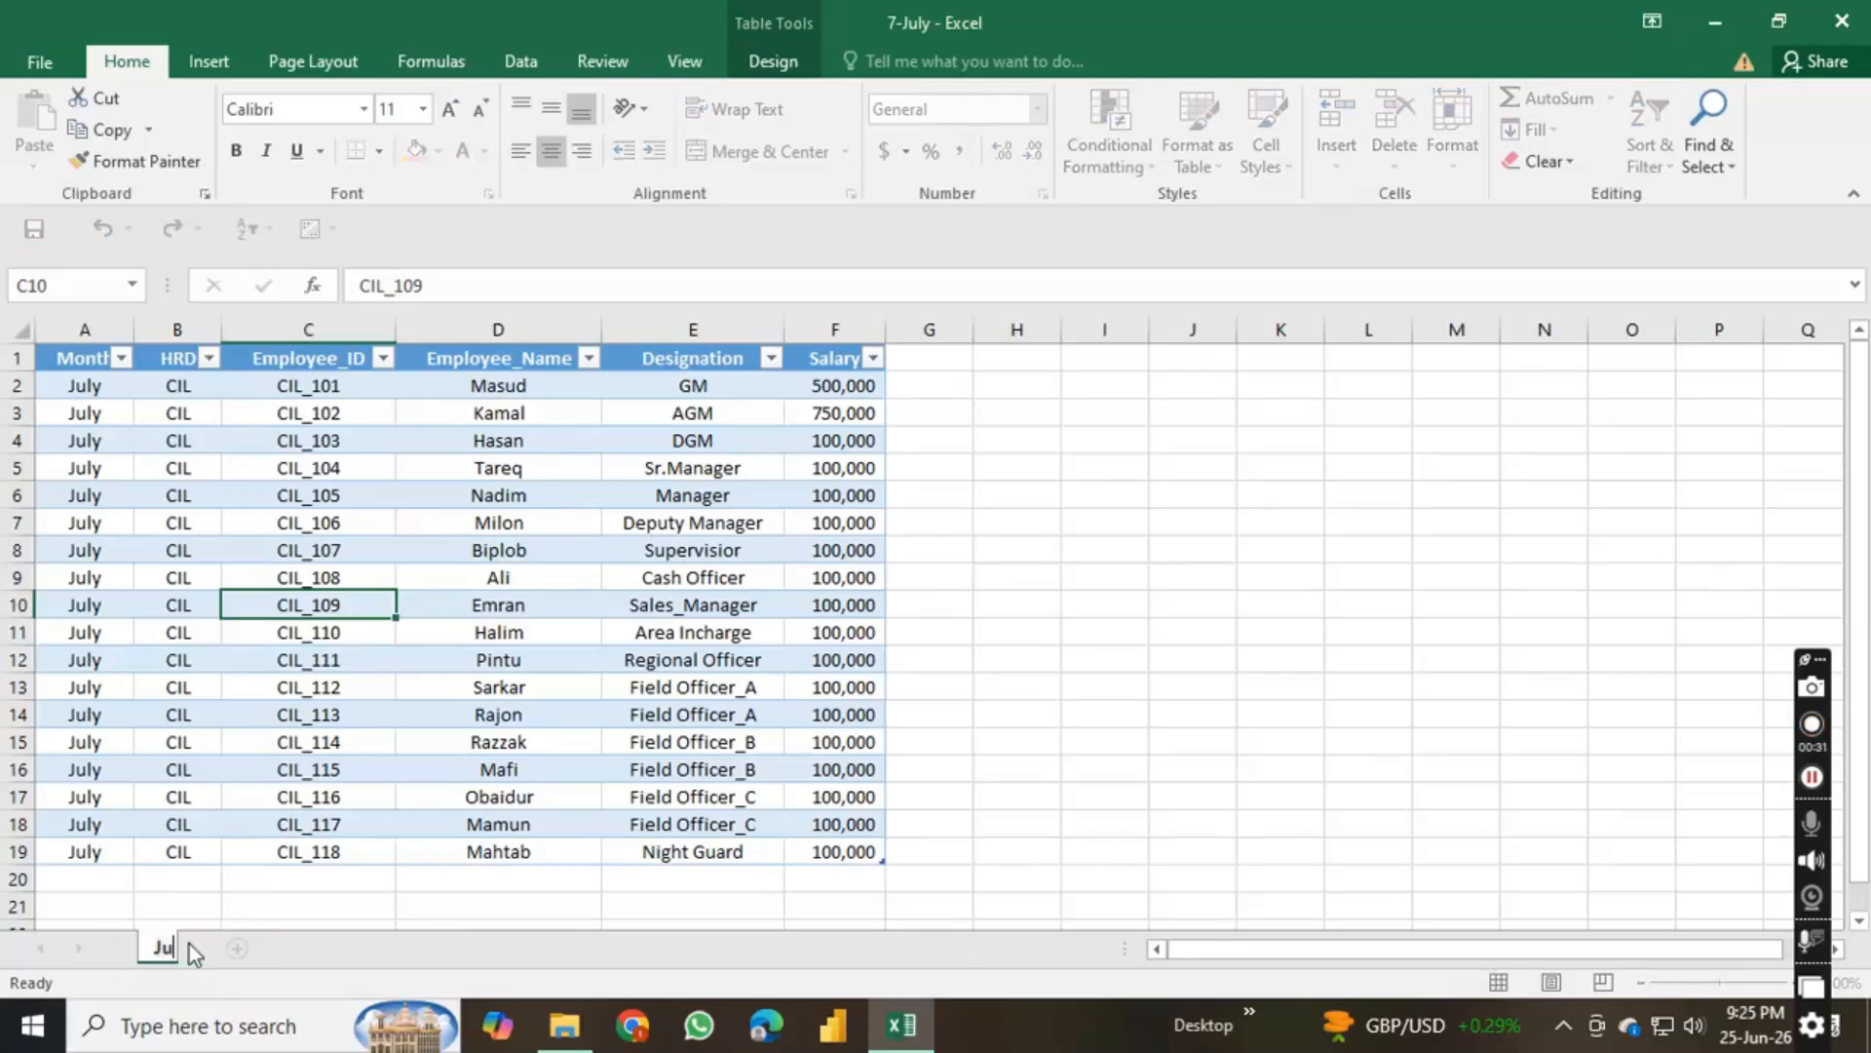
type("ly")
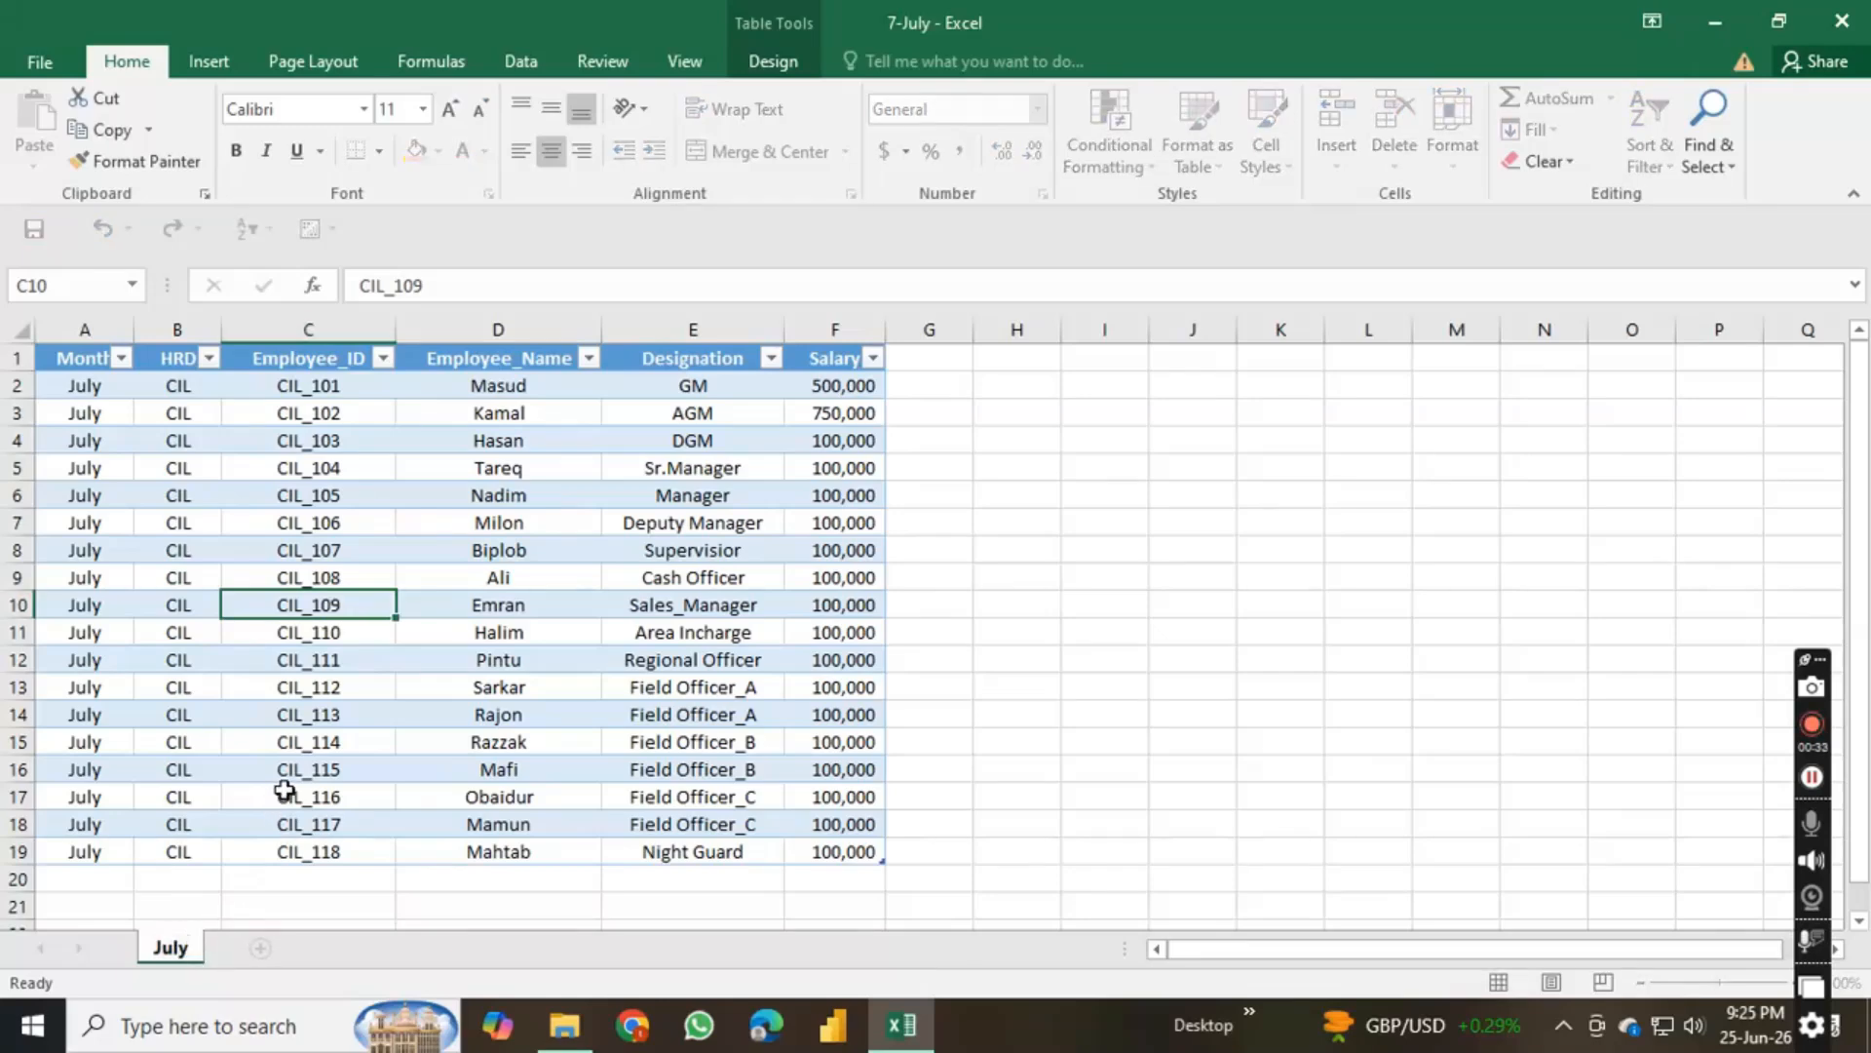
left_click(284, 792)
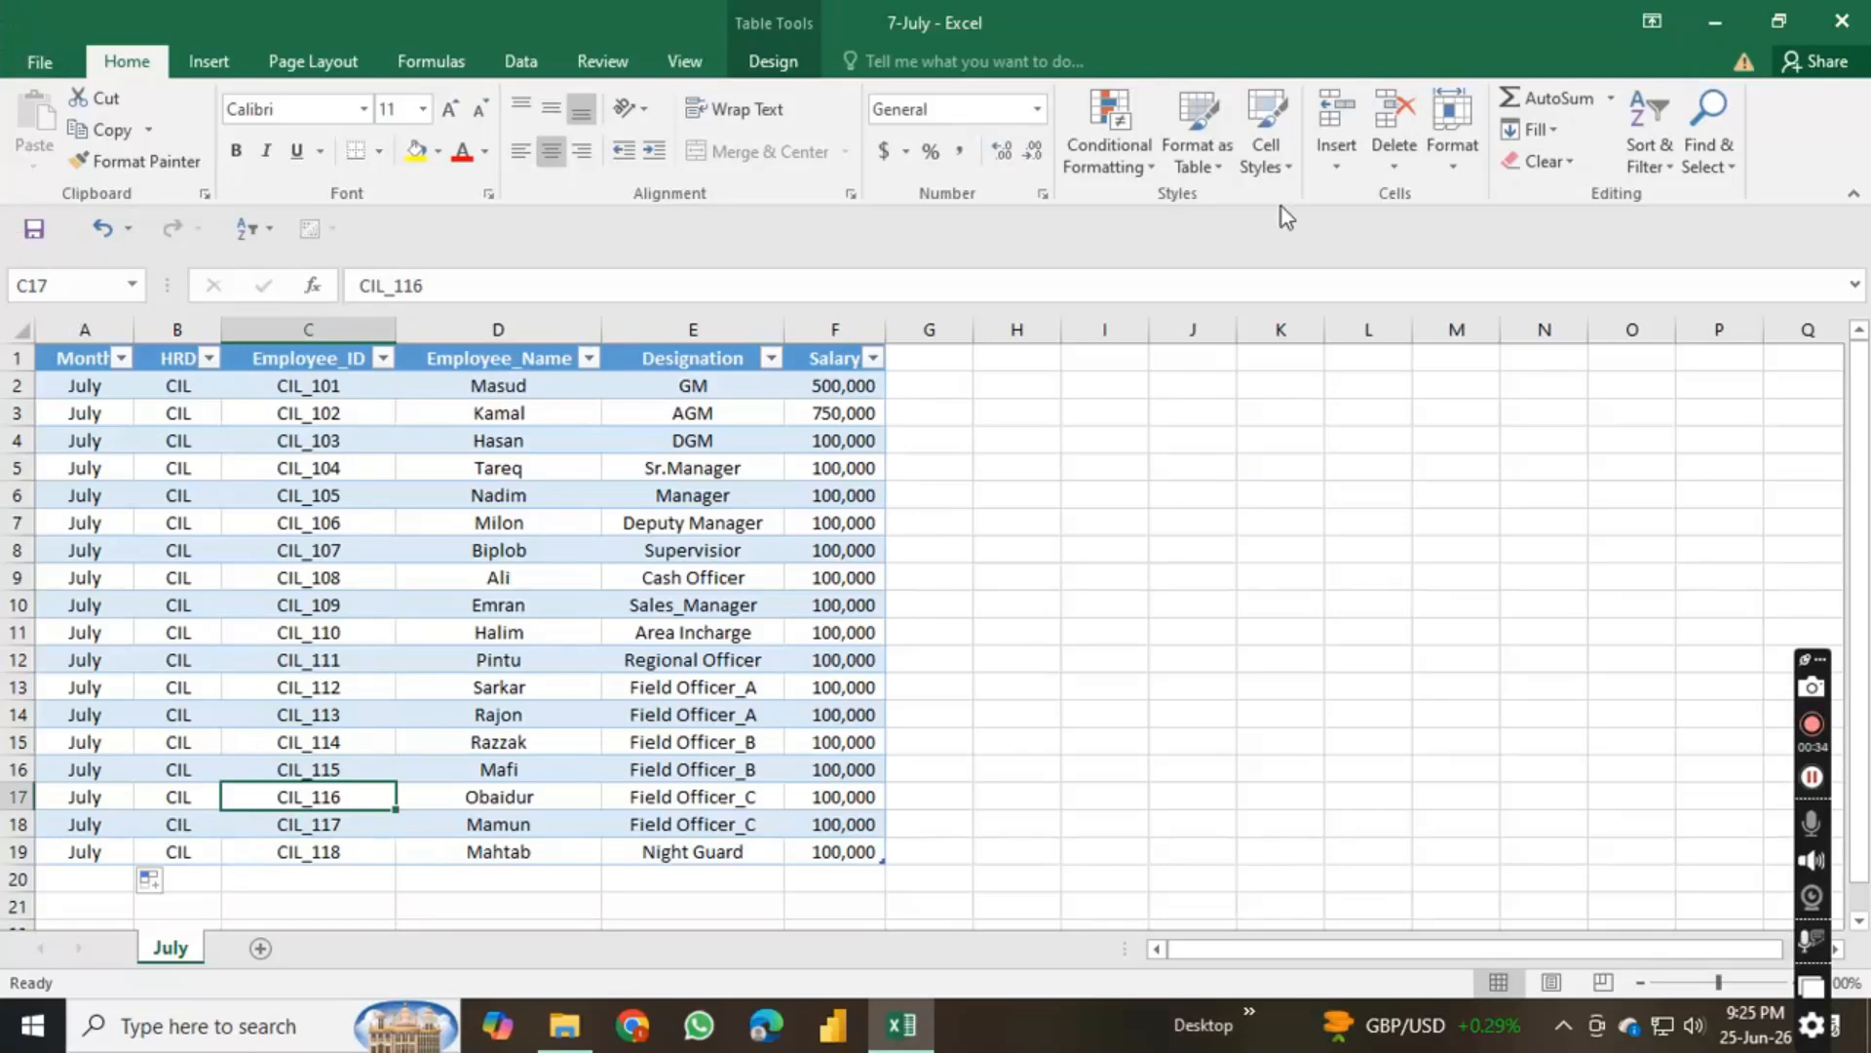
left_click(1840, 23)
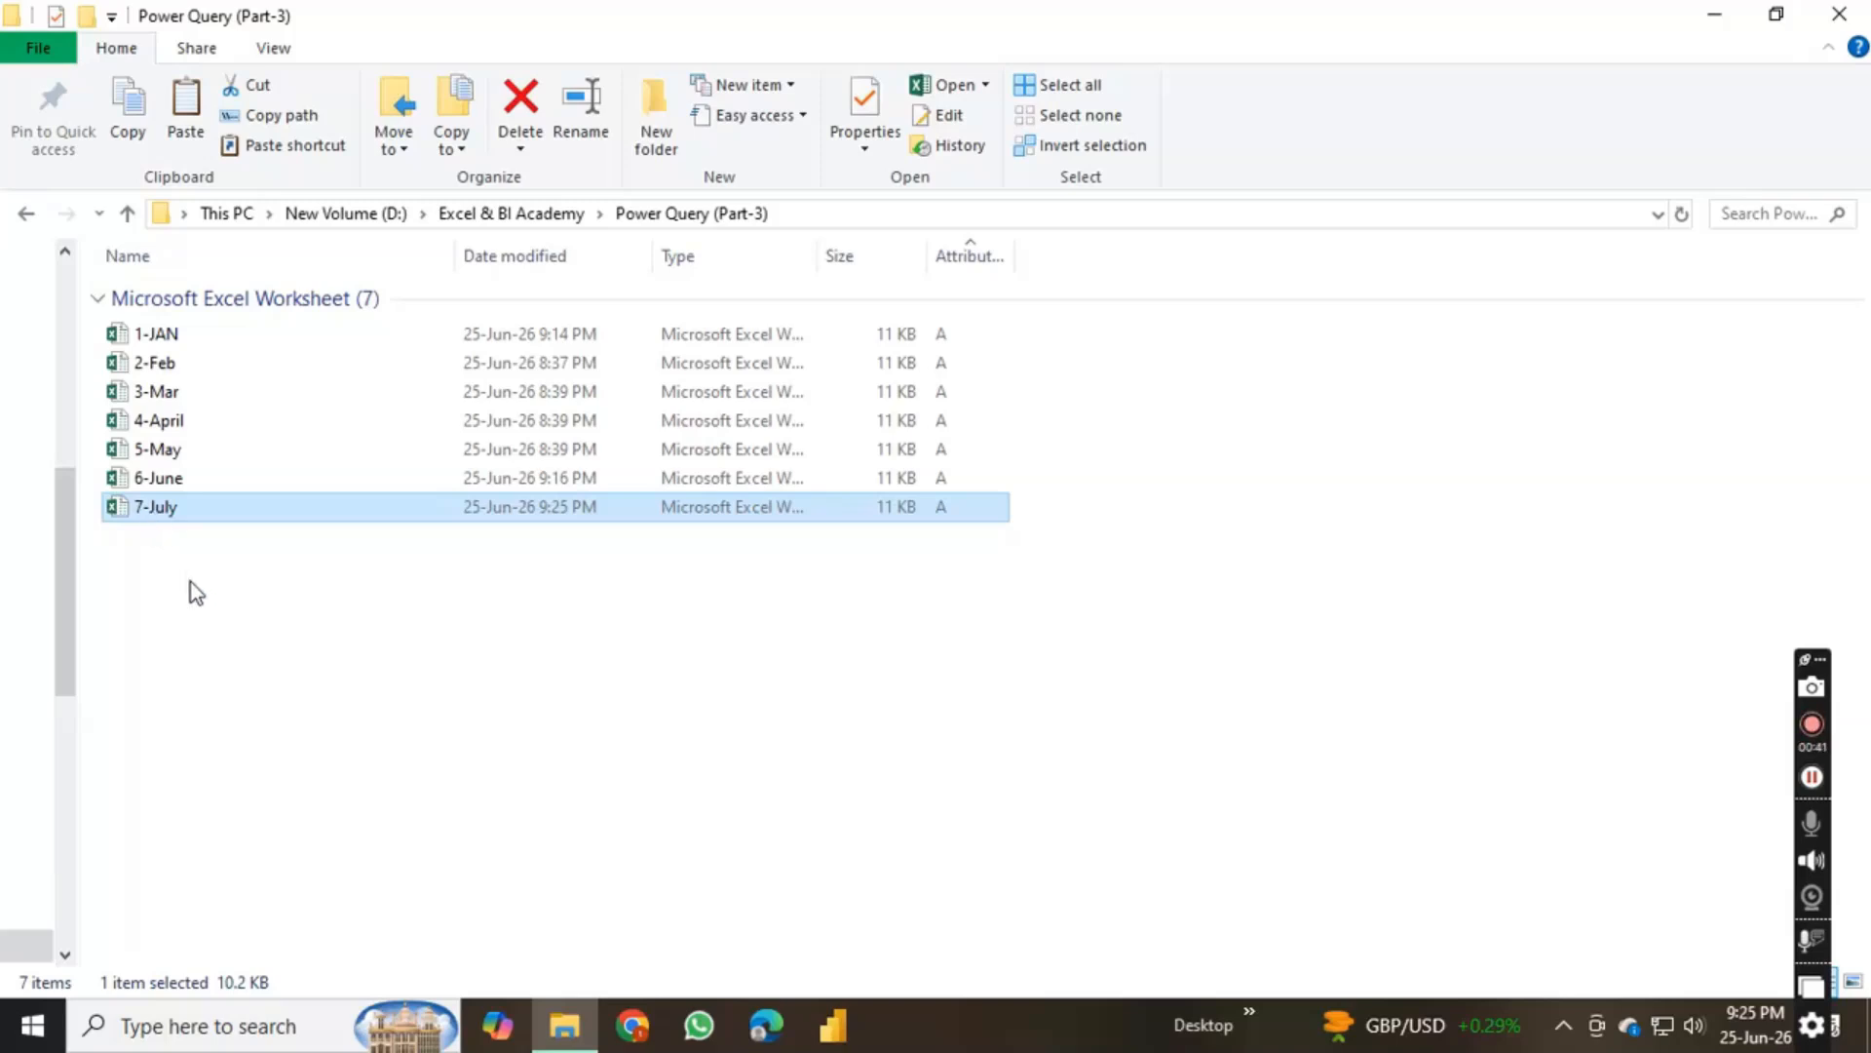
Step: Duplicate the 7-July workbook in the Power Query (Part-3) folder and rename the copy as 8-August
key("ctrl+v")
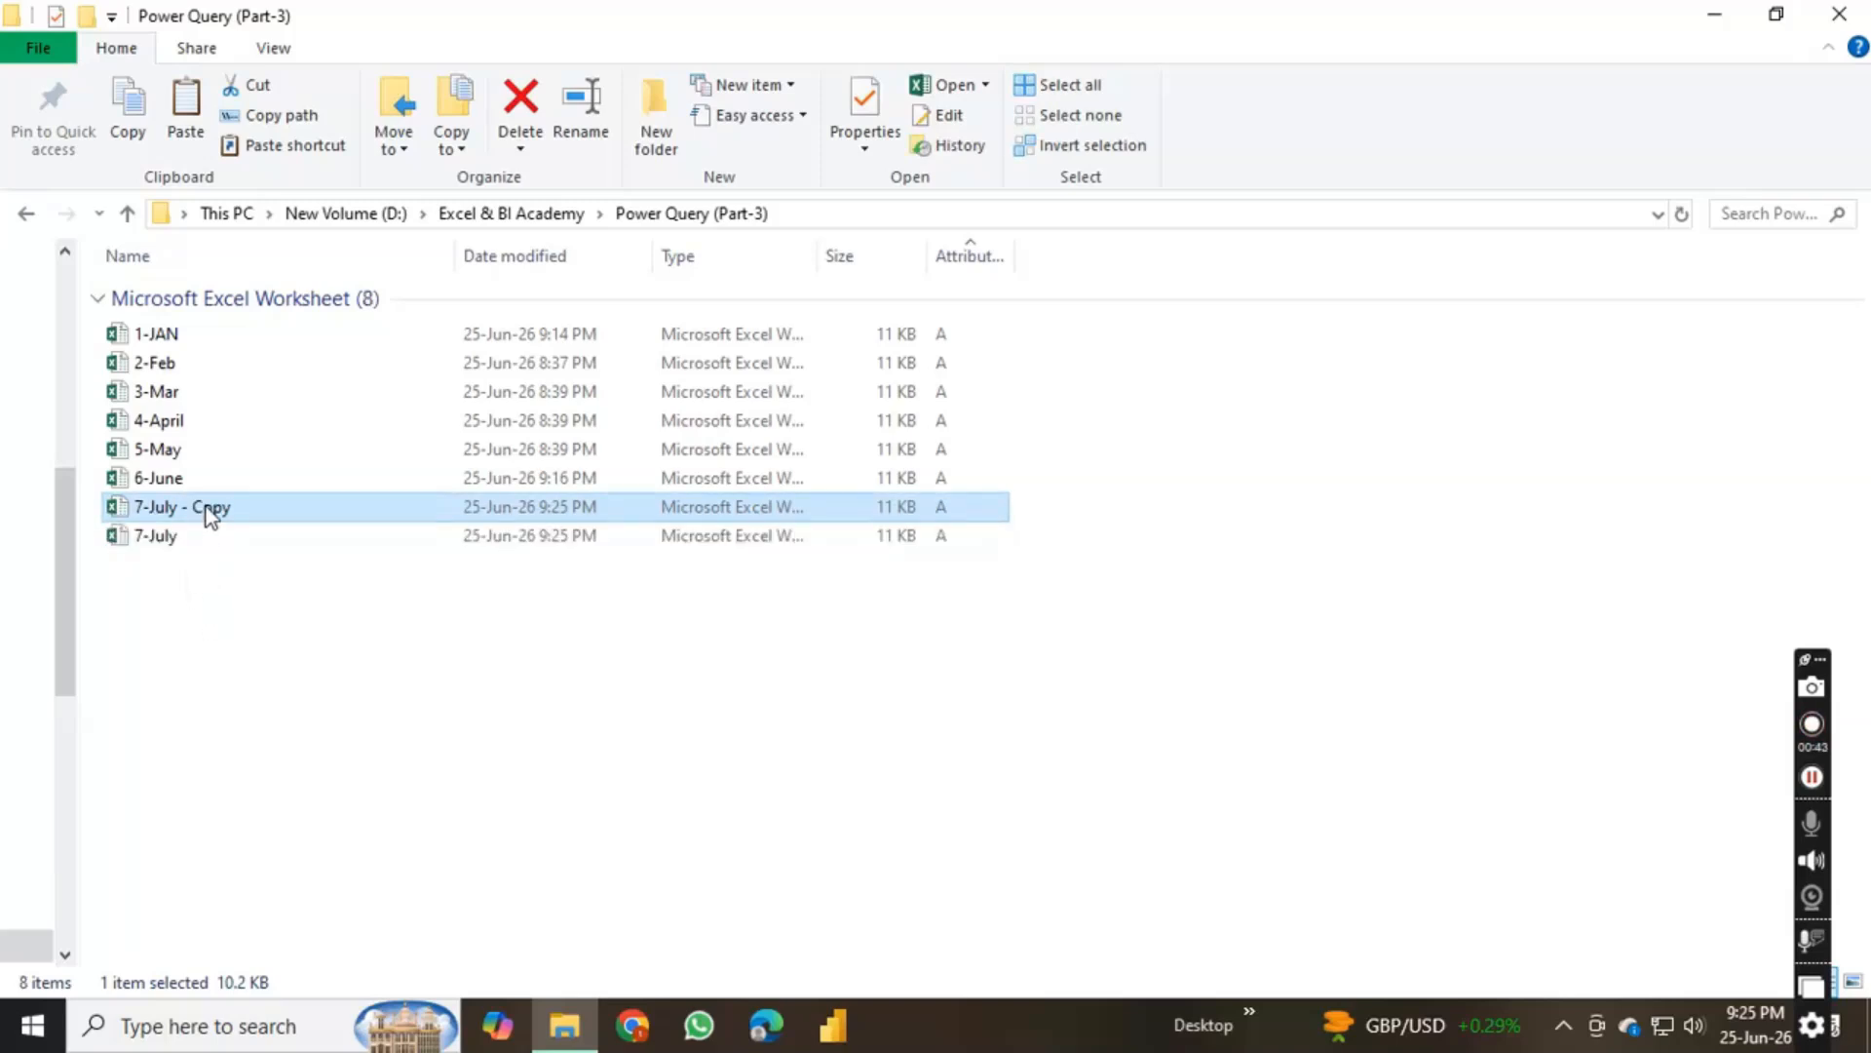
right_click(207, 506)
left_click(283, 936)
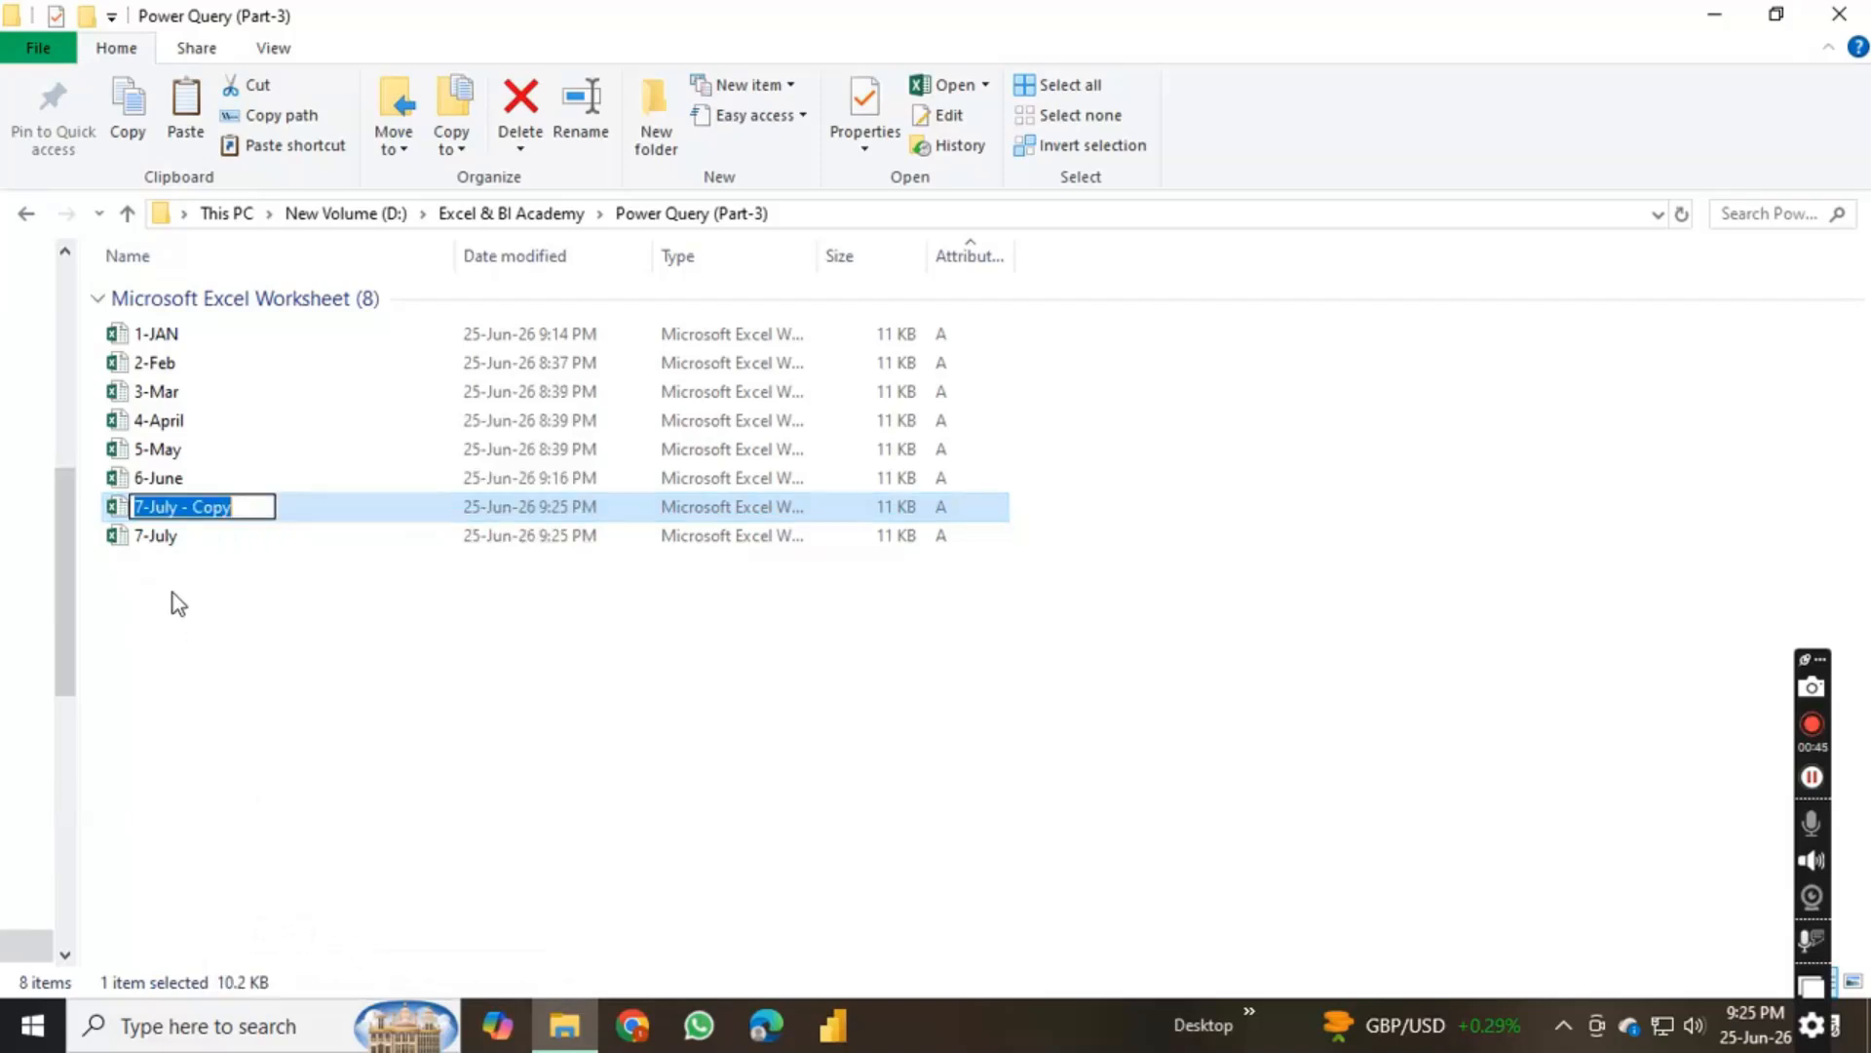
type("8-A")
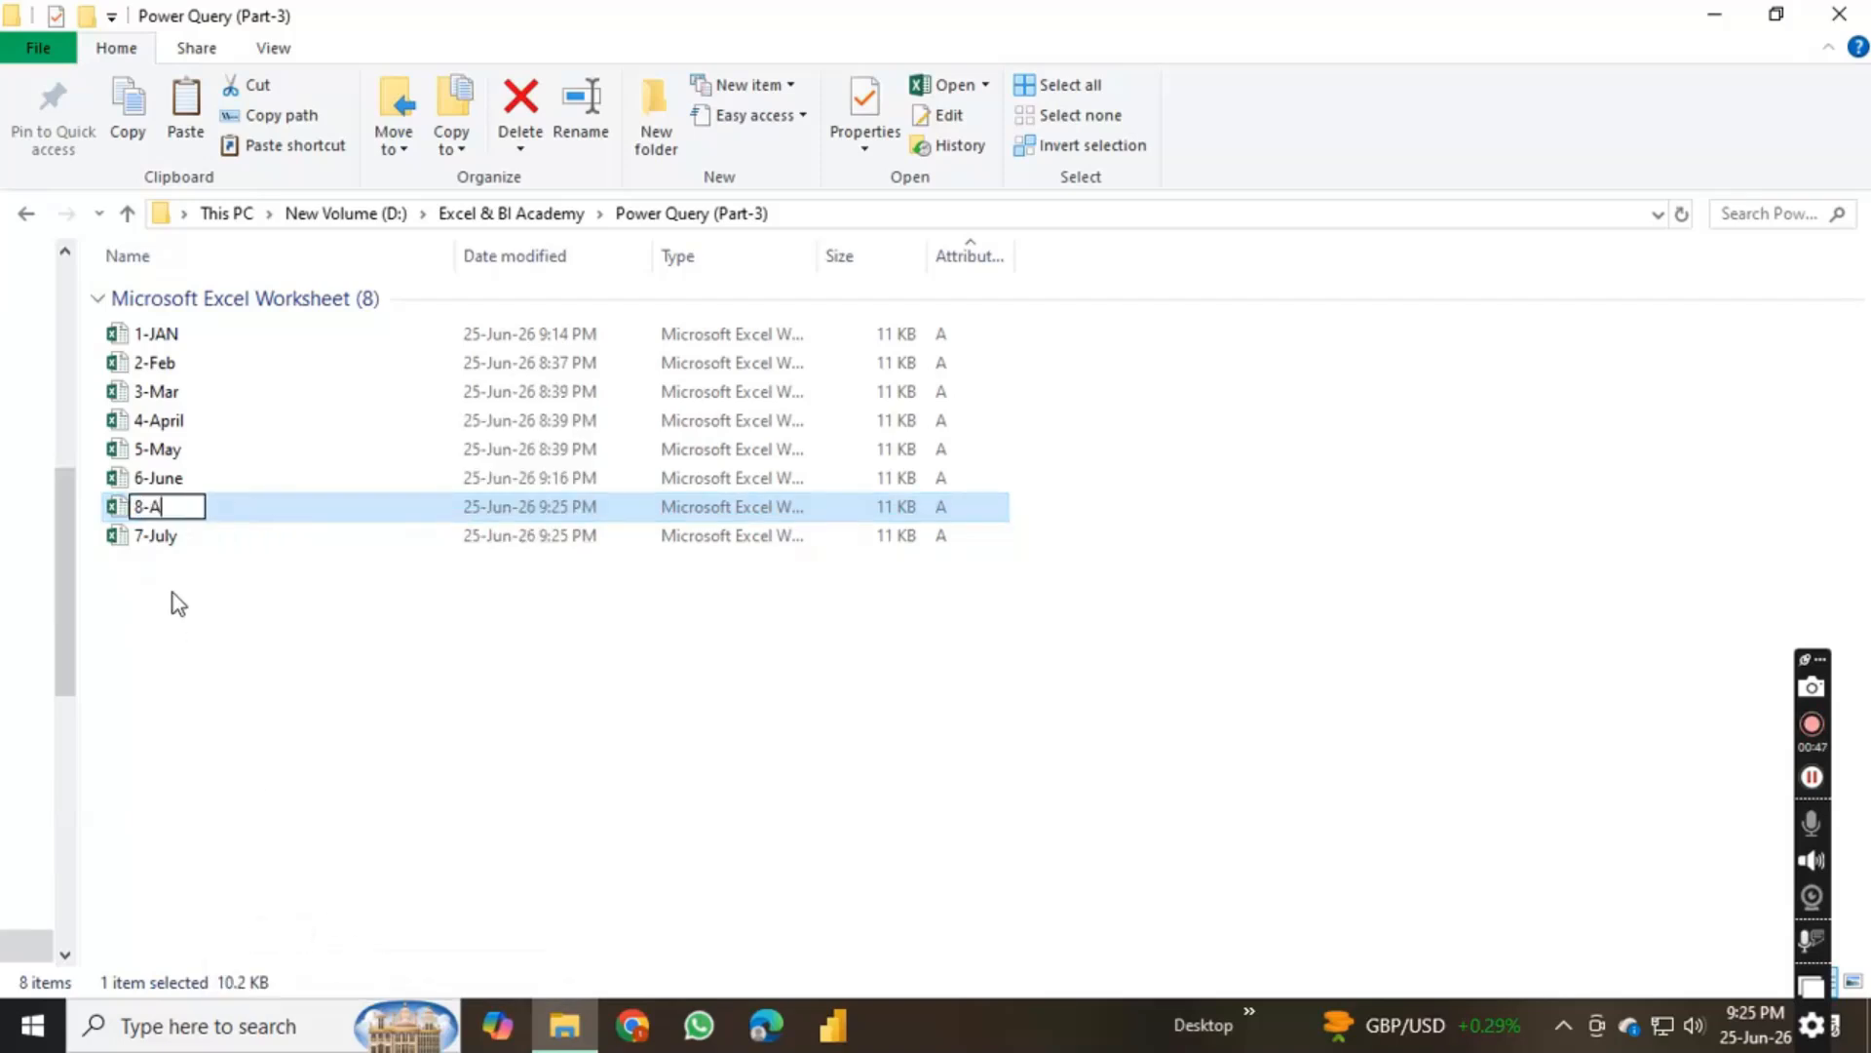
type("ugust")
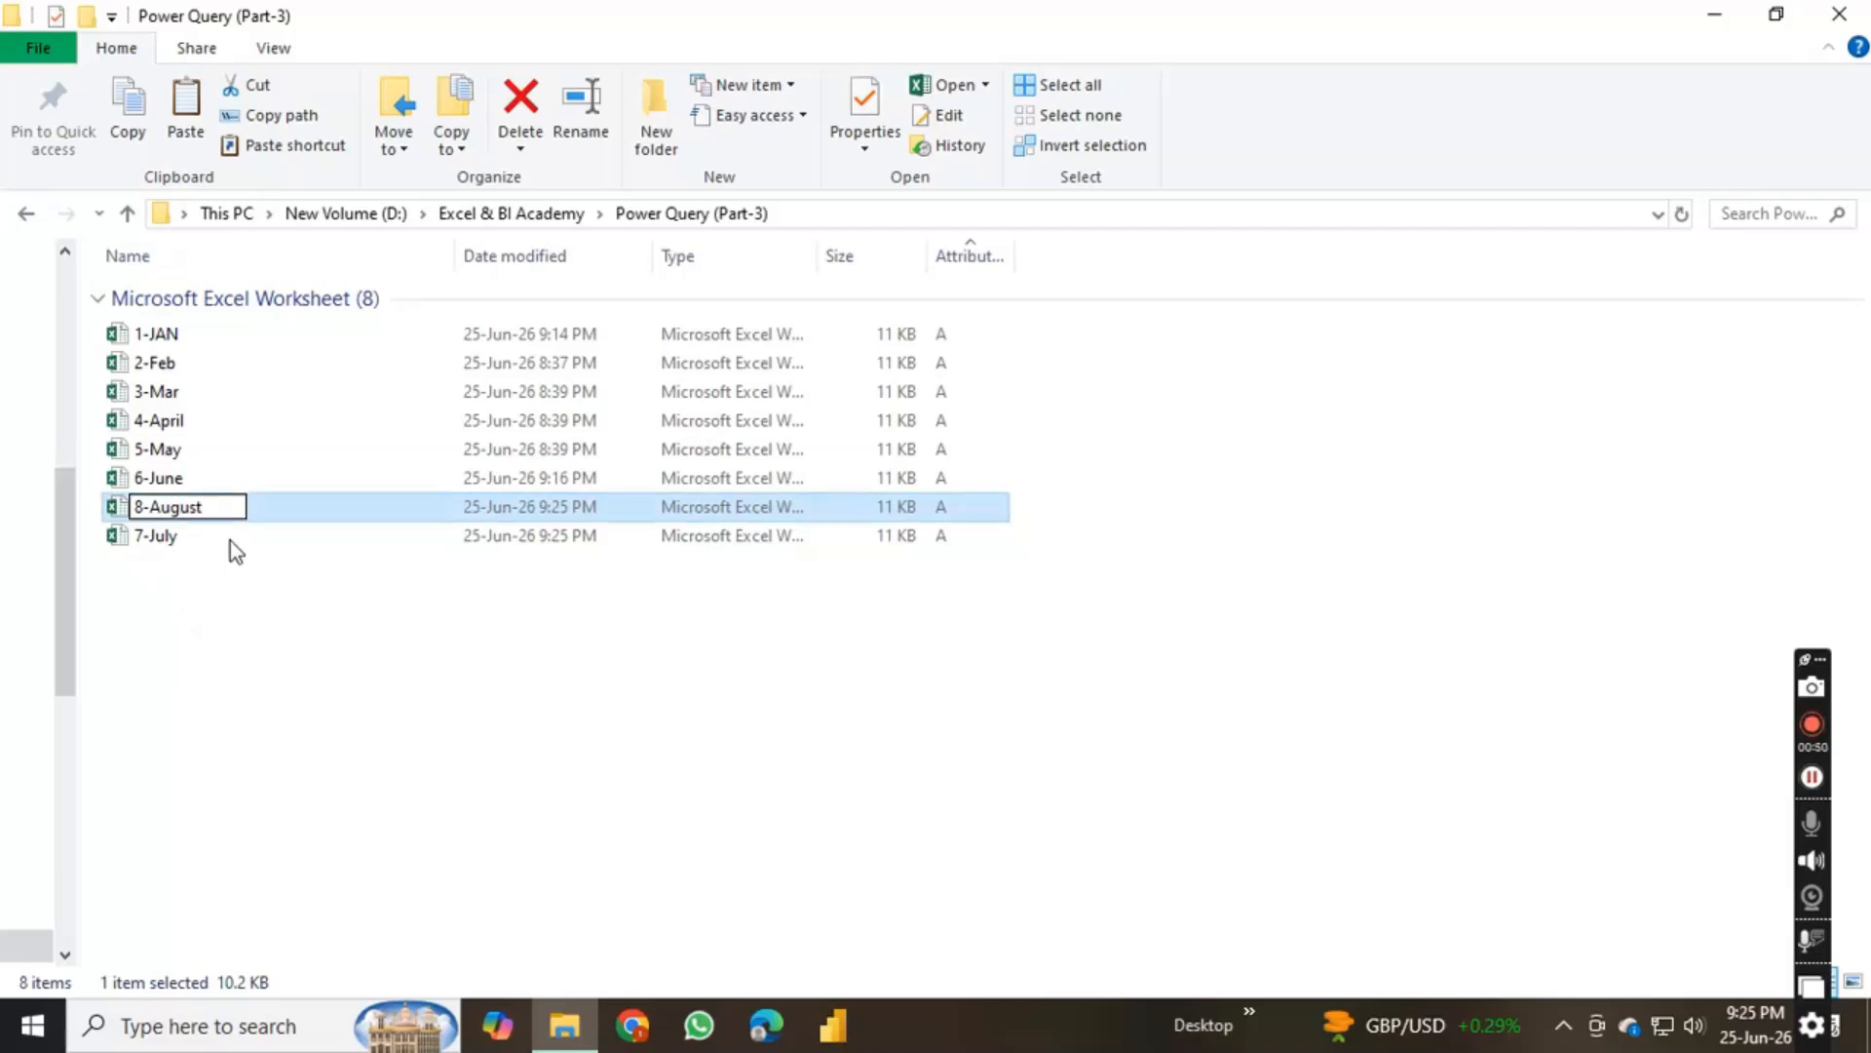
key("Return")
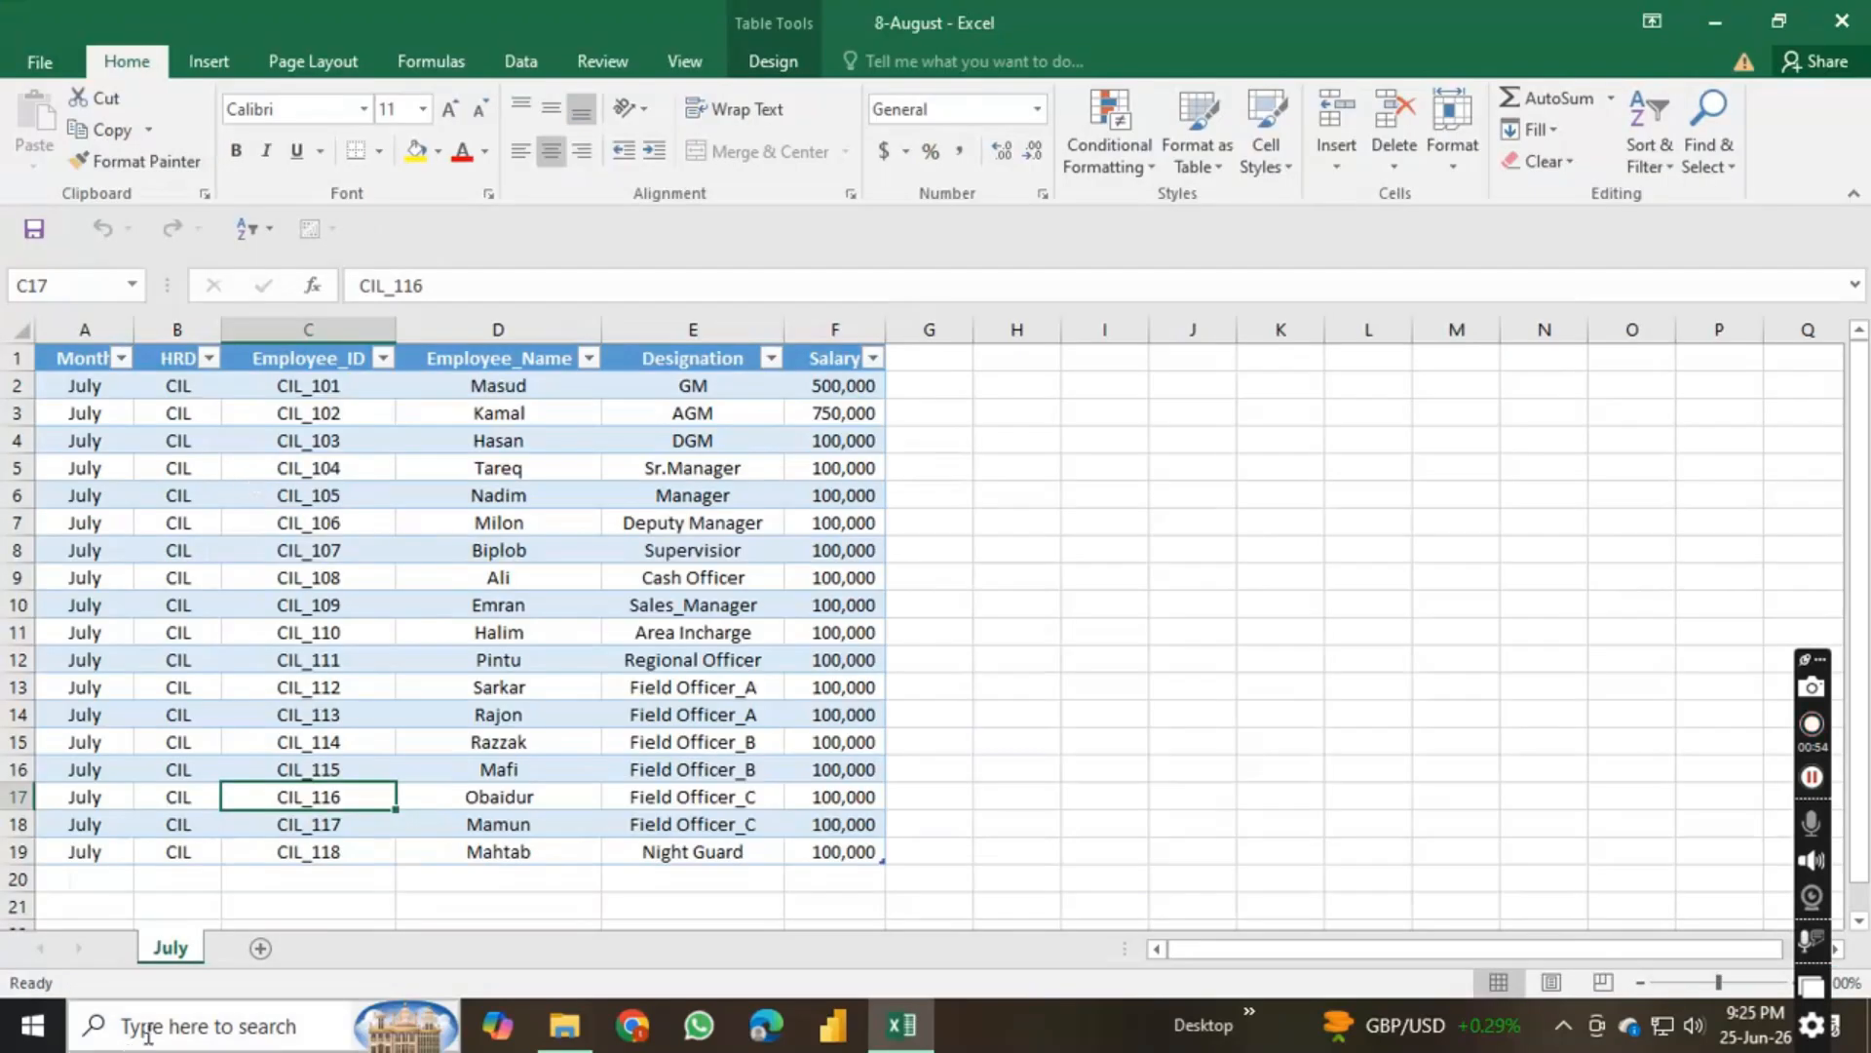
Step: Rename the sheet in the 8-August workbook as August
double_click(171, 957)
type("Aug")
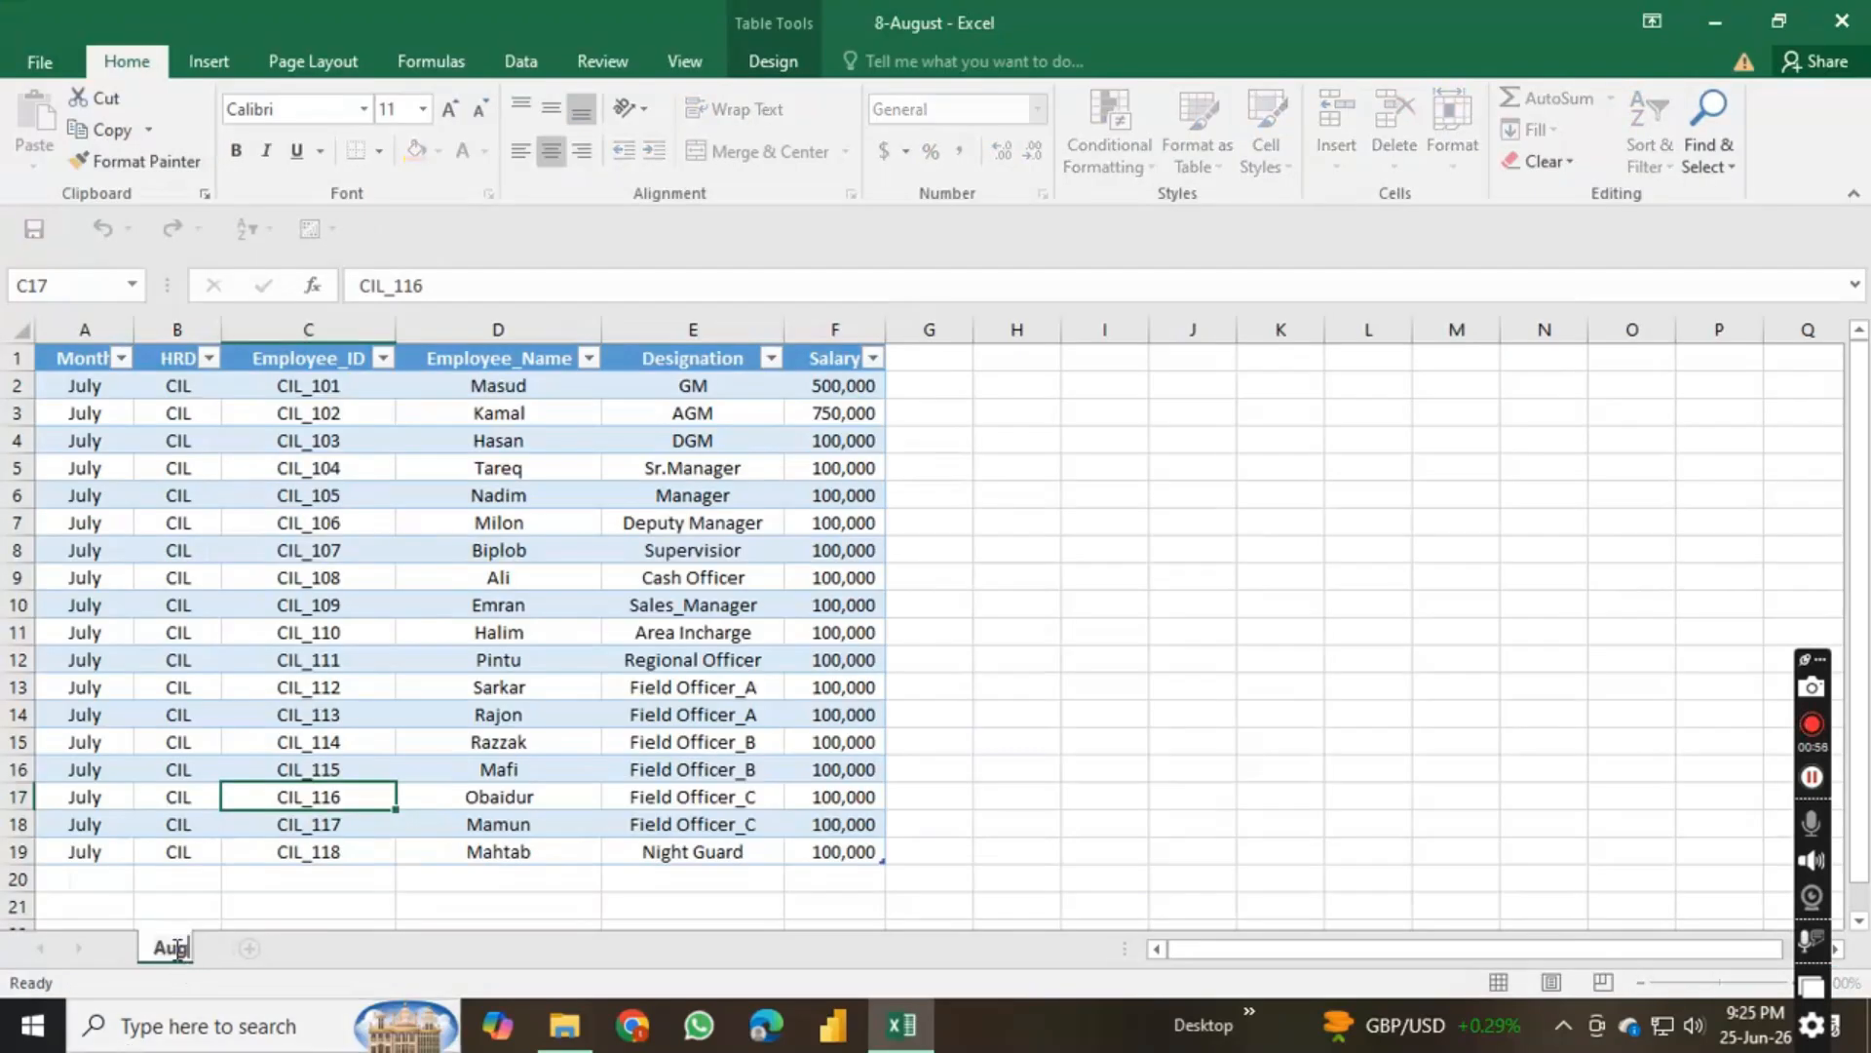
type("ust")
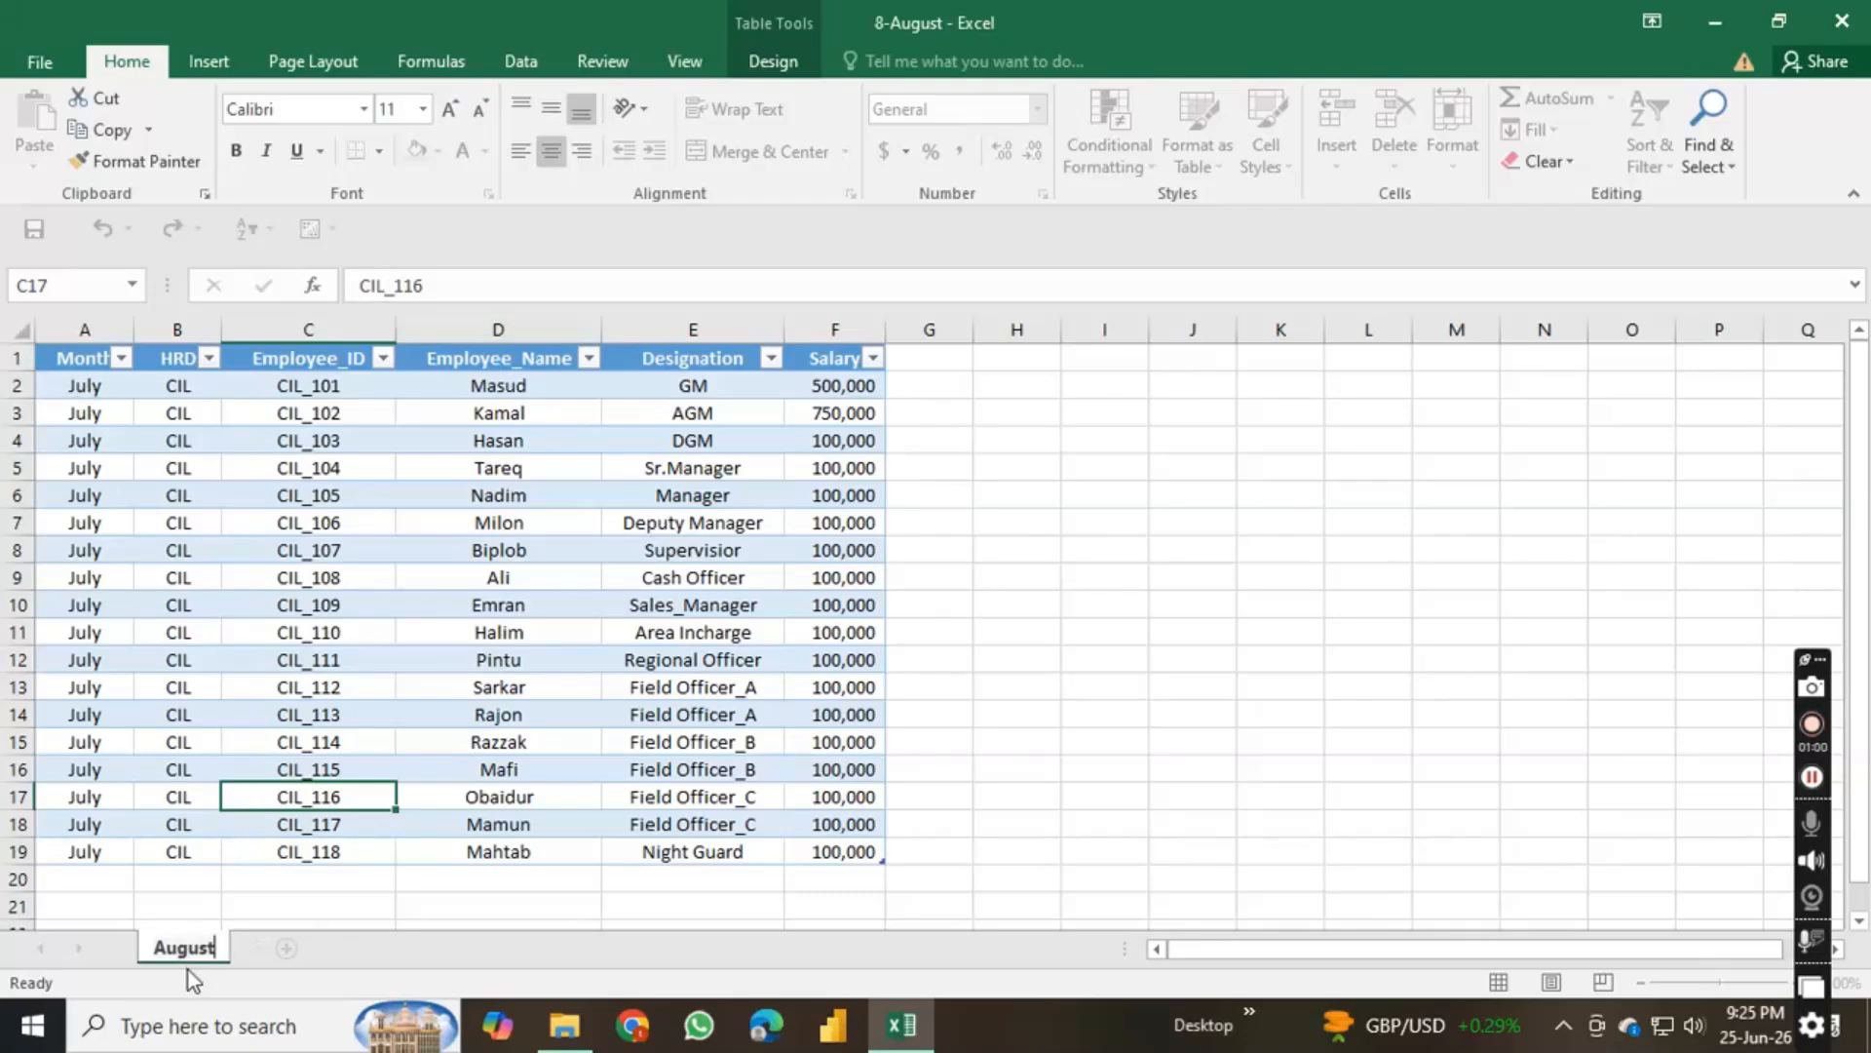
Step: Replace every Month entry in the 8-August table with the copied sheet name August, then save and close the workbook
left_click_drag(155, 947, 230, 951)
key("ctrl+c")
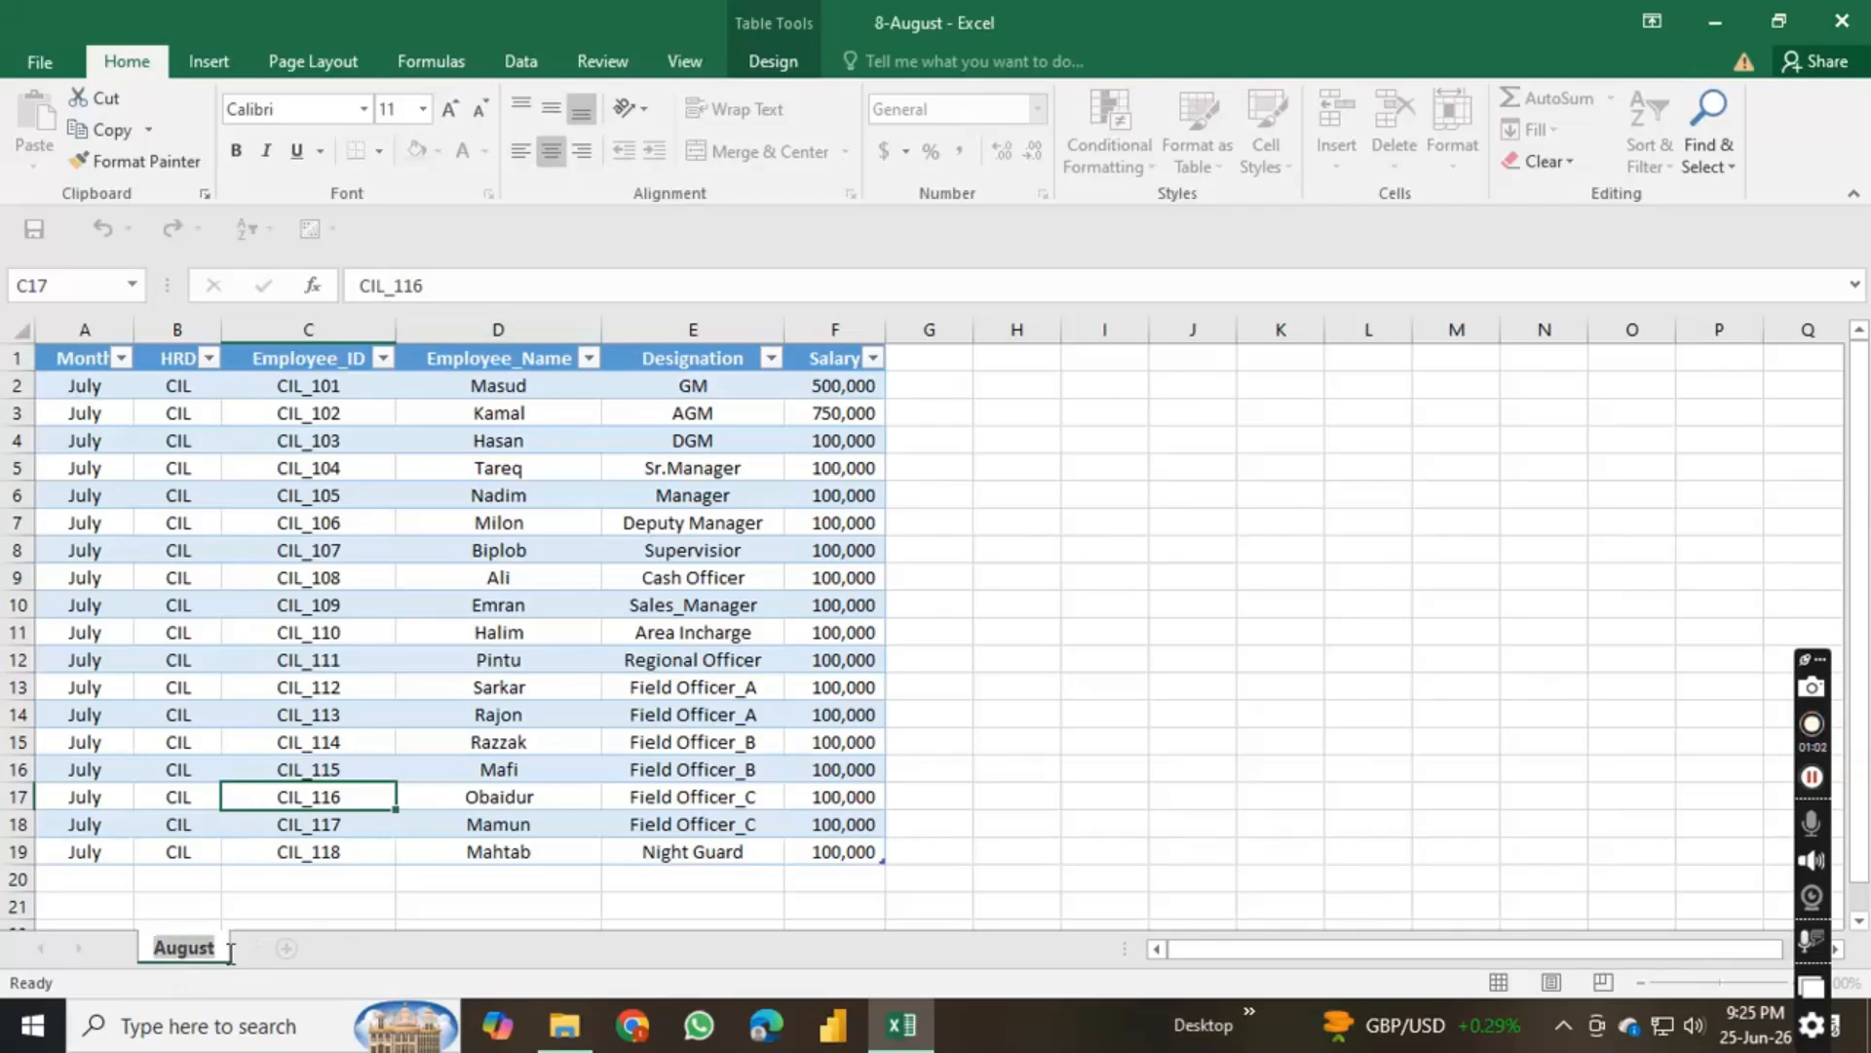
left_click(87, 385)
key("ctrl+v")
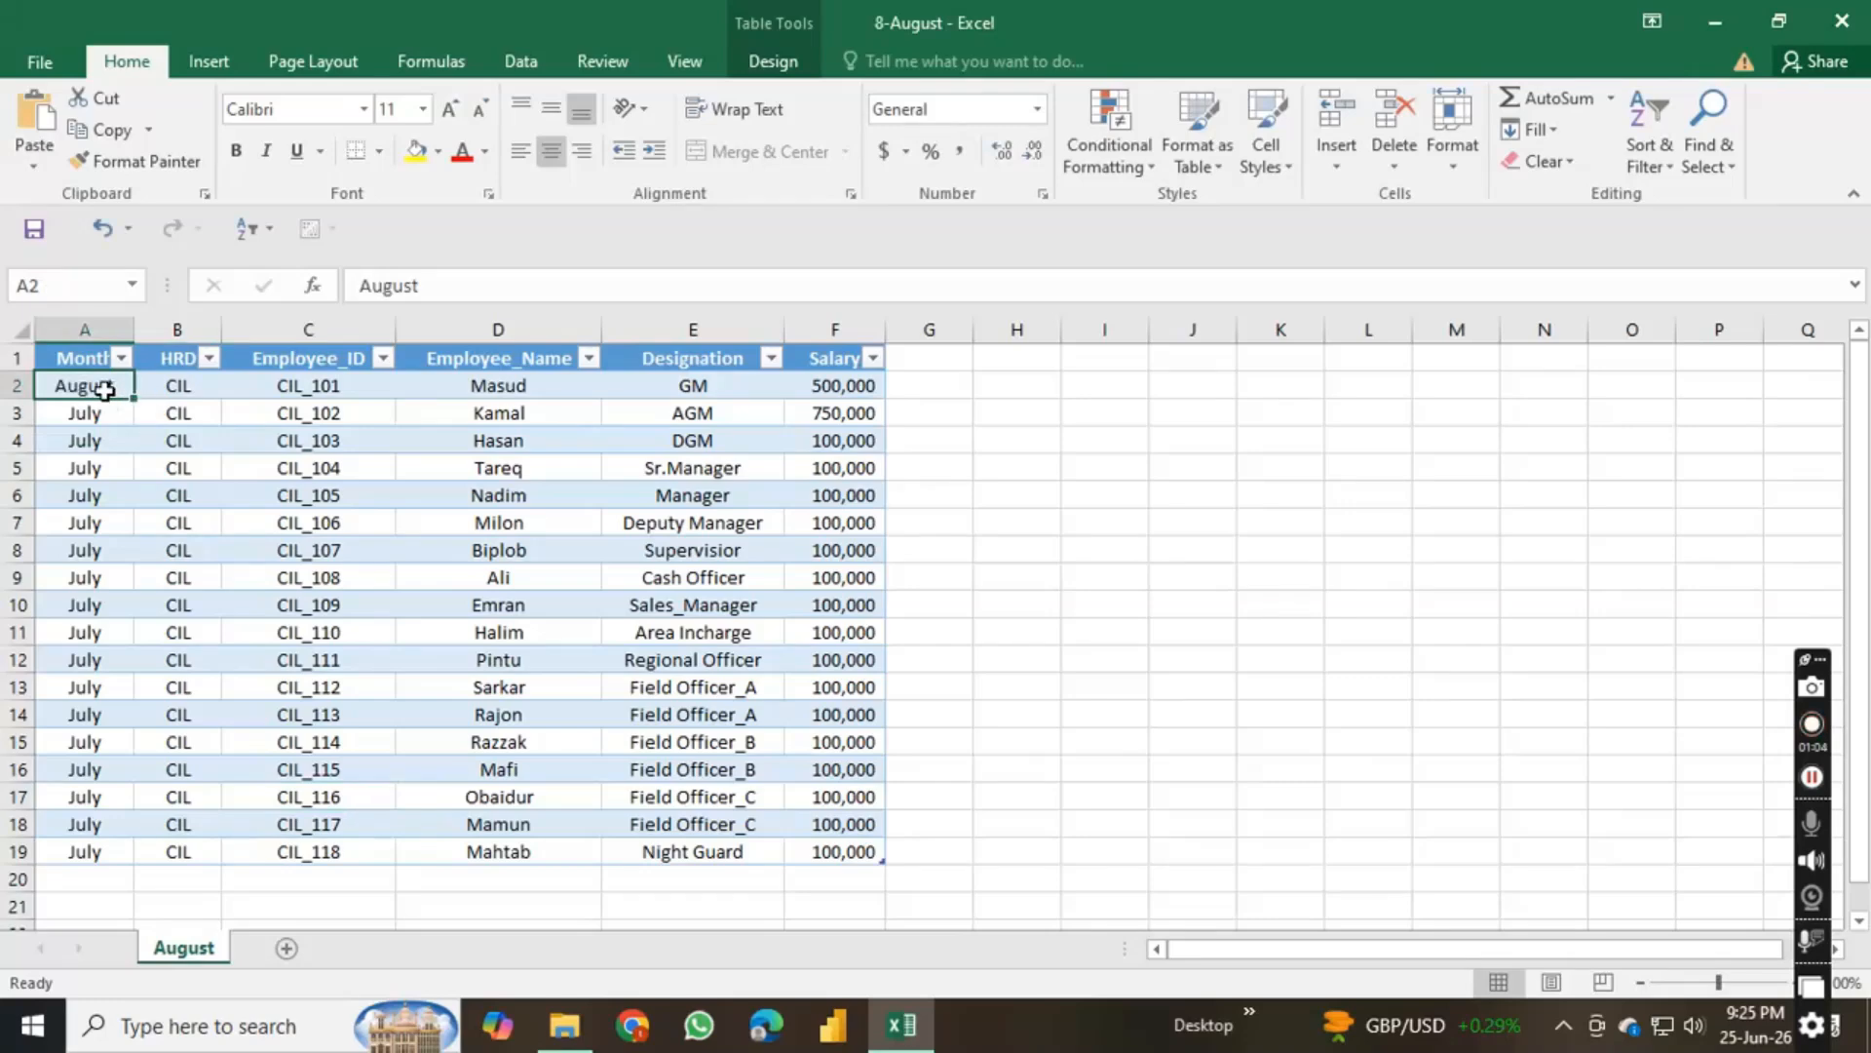
left_click(97, 410)
key("ctrl+v")
left_click(101, 392)
double_click(108, 389)
left_click(96, 419)
left_click_drag(88, 390, 97, 418)
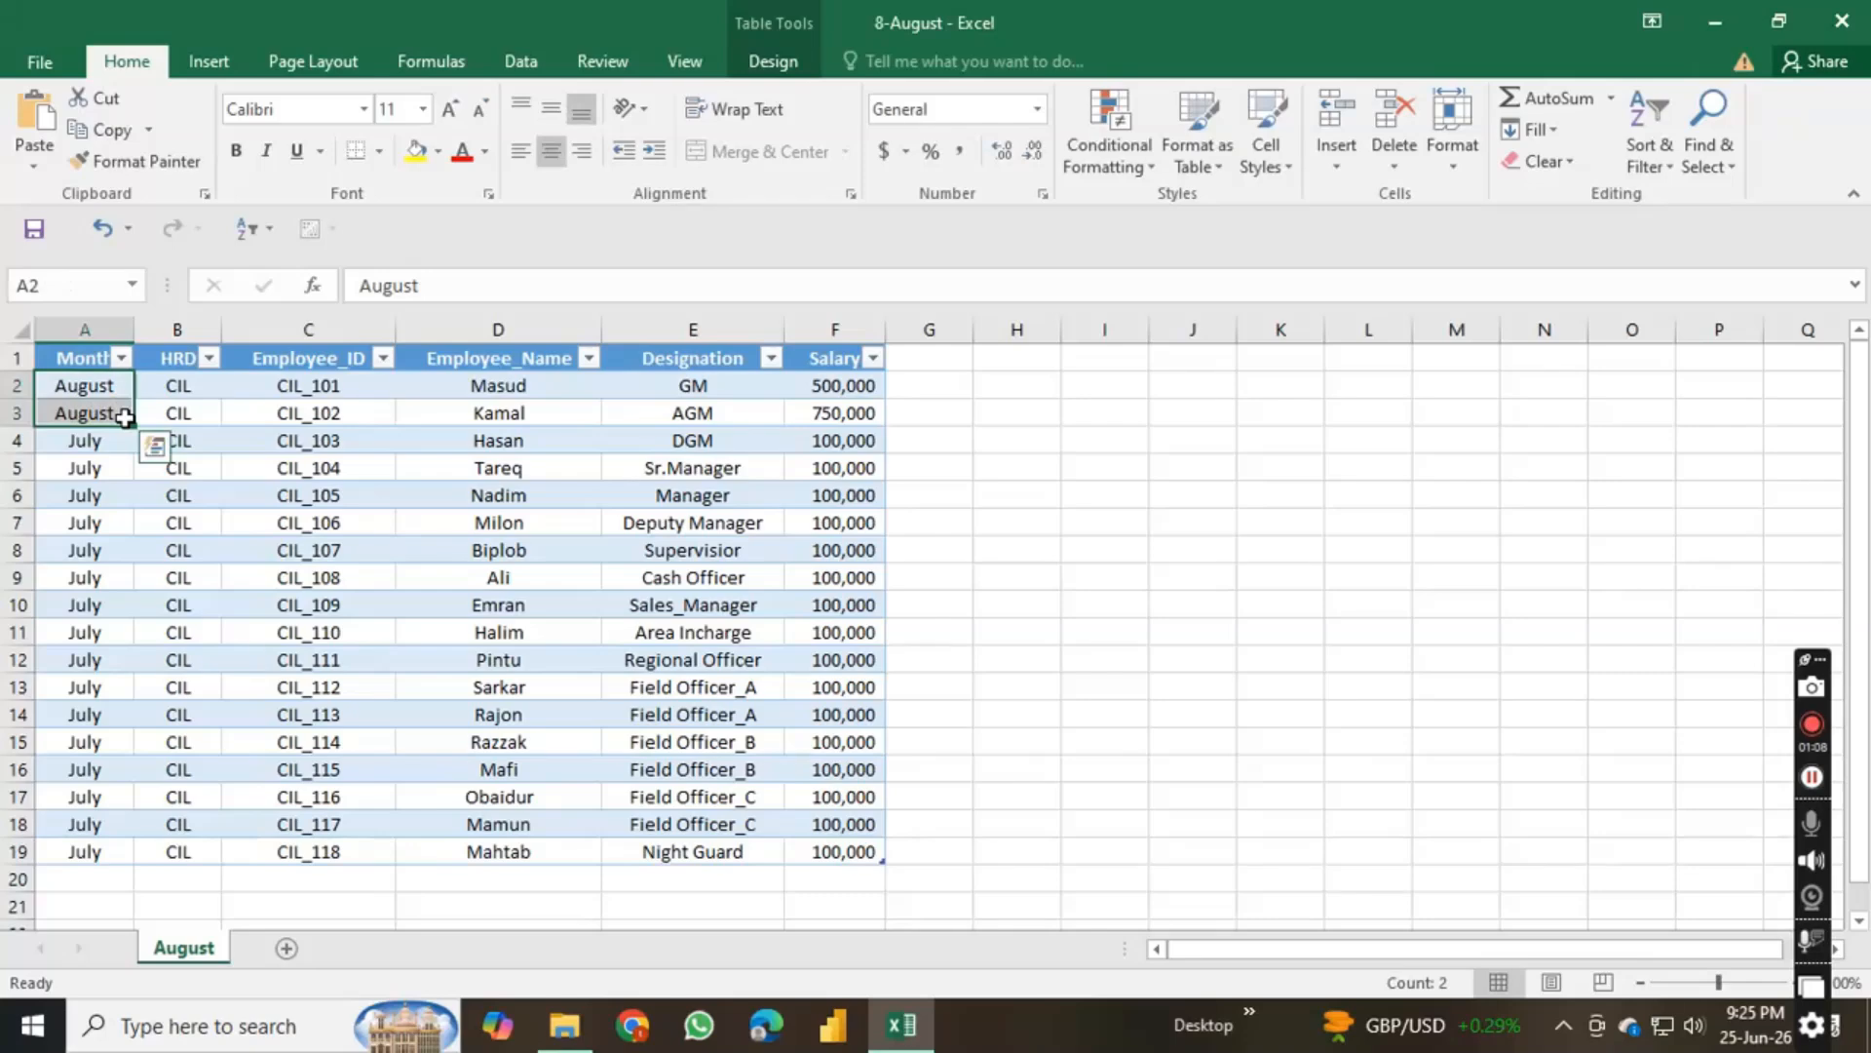
double_click(134, 426)
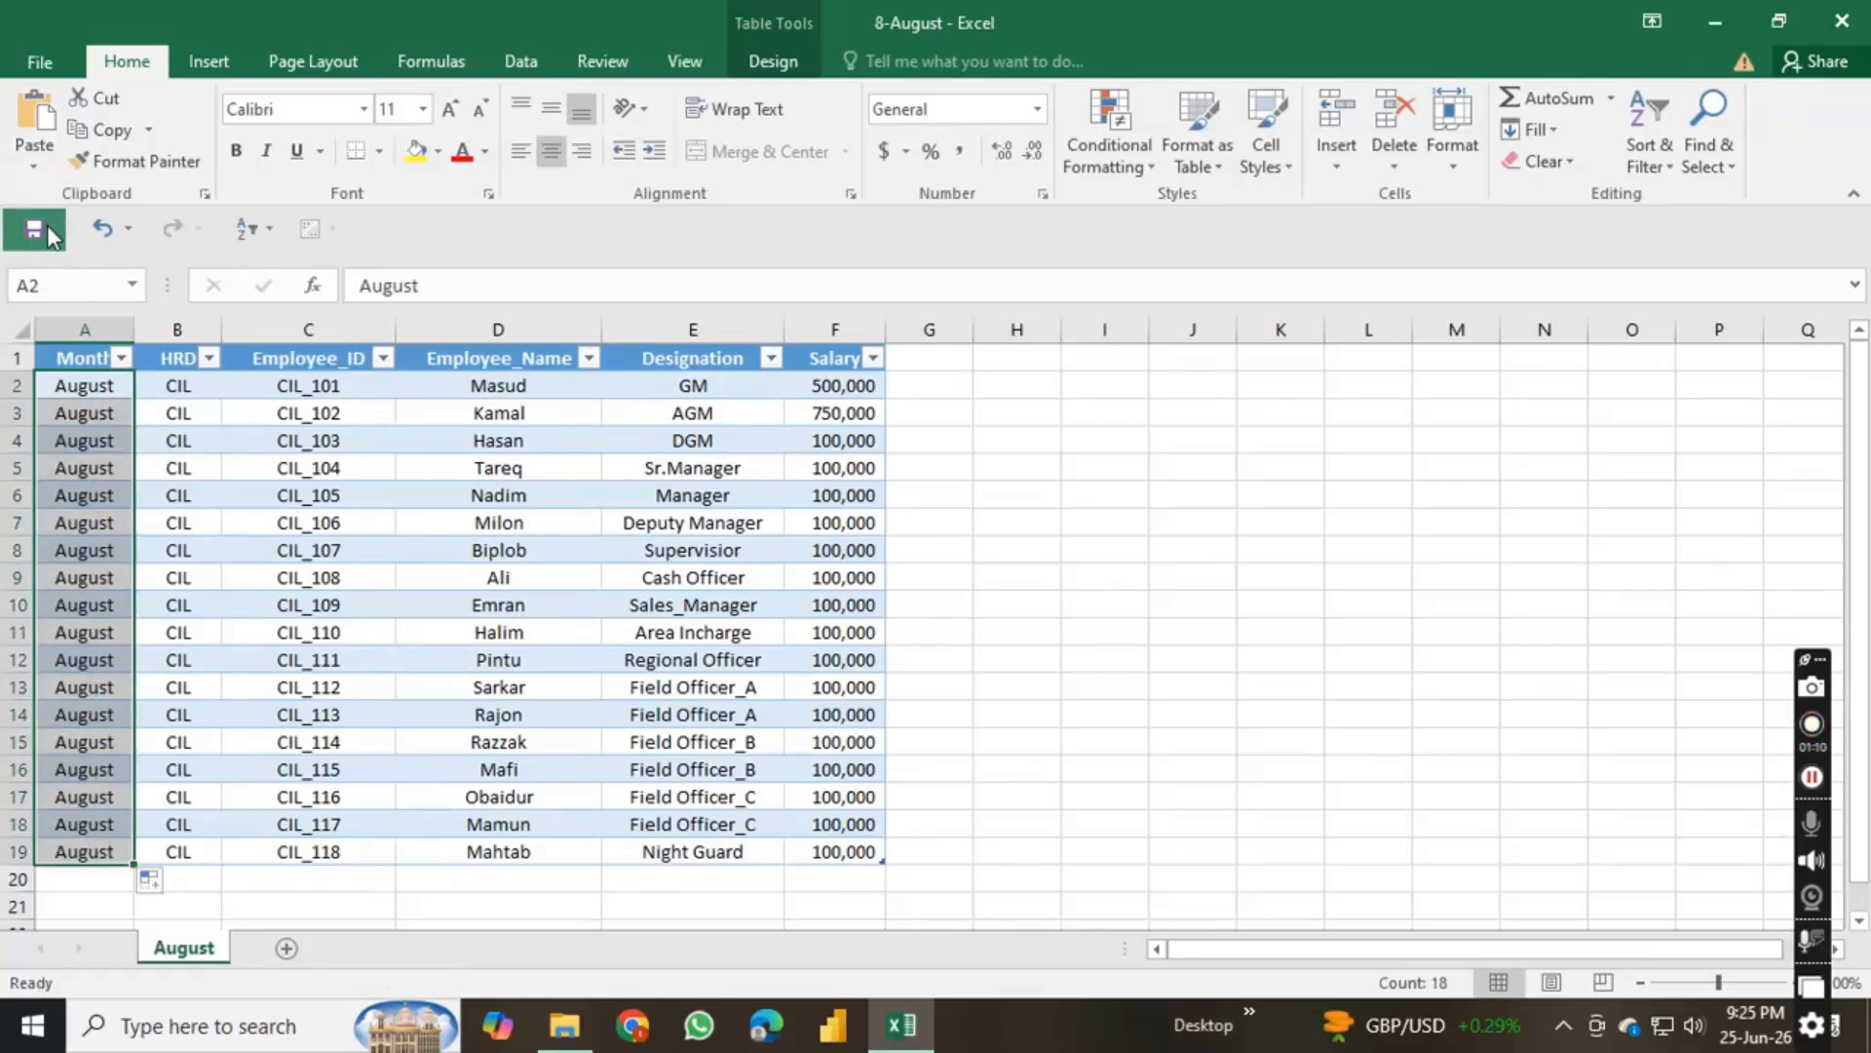
left_click(1845, 24)
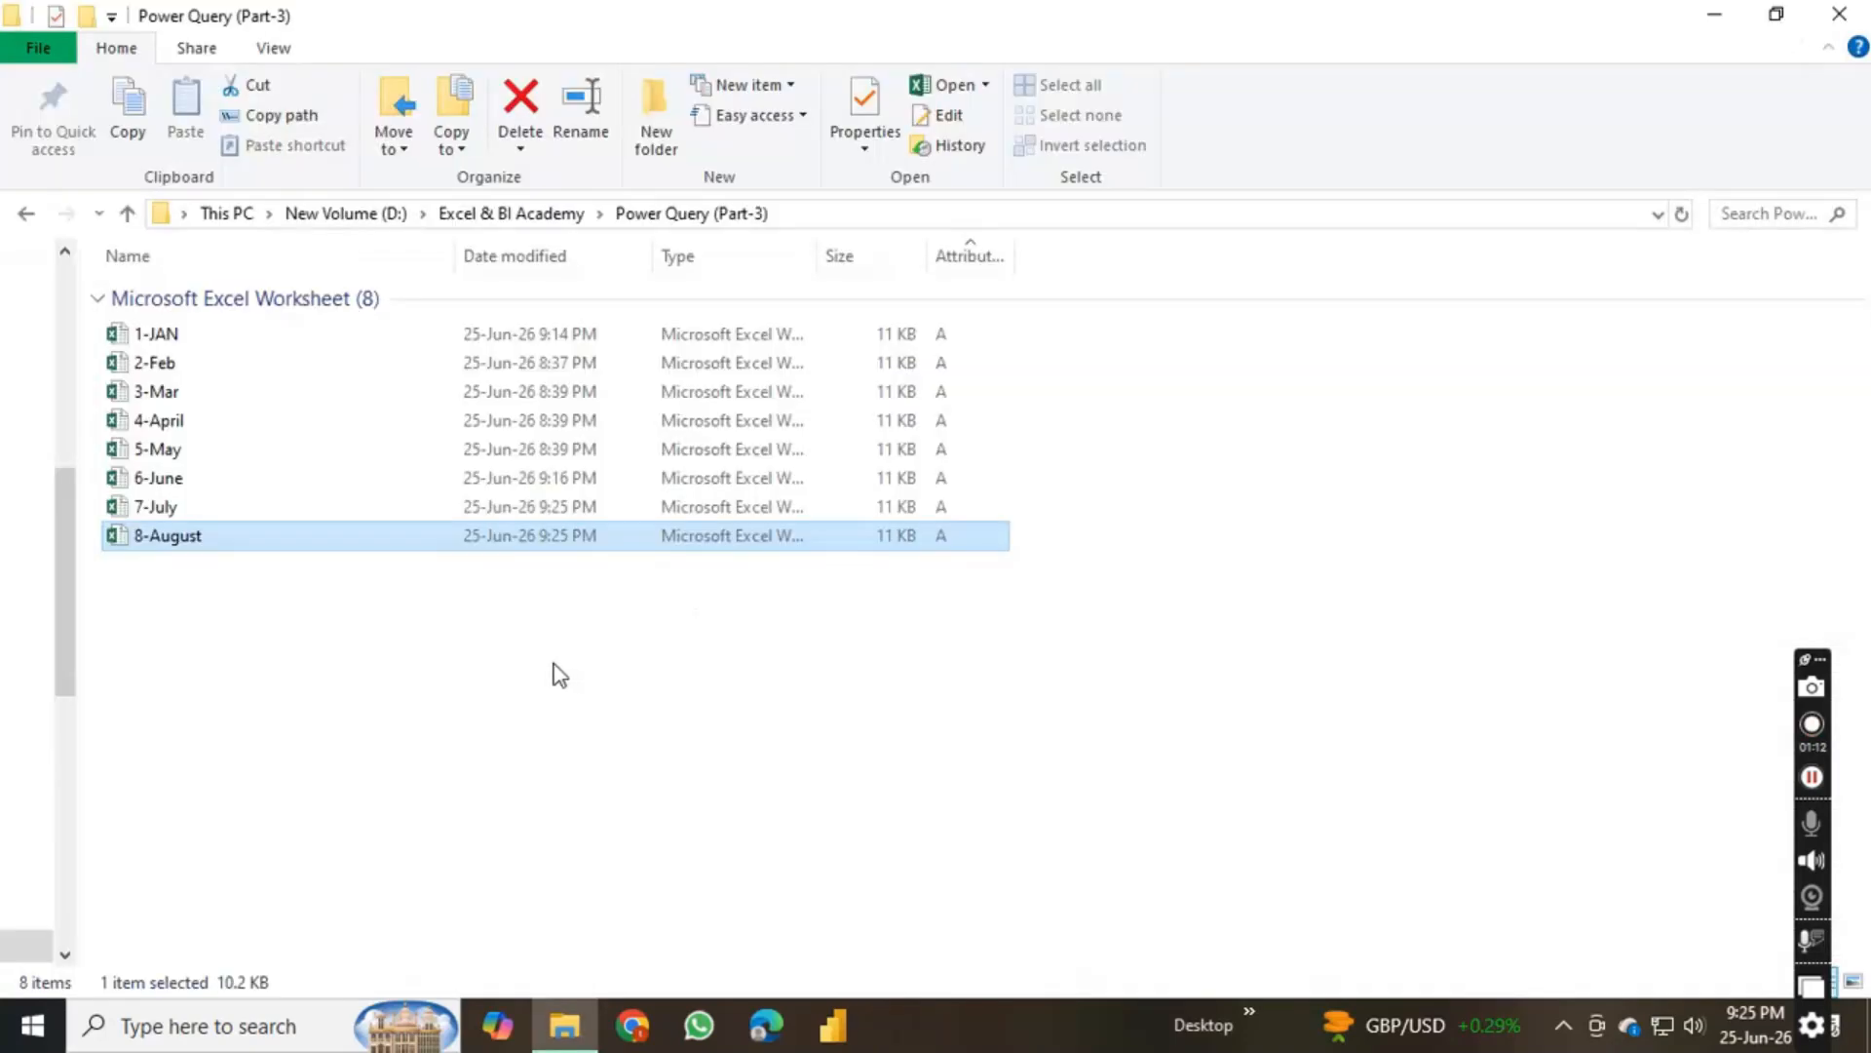
Step: Minimize the Power Query (Part-3) folder and open the New Microsoft Excel Worksheet workbook from the desktop in Excel
left_click(217, 509)
left_click(214, 538)
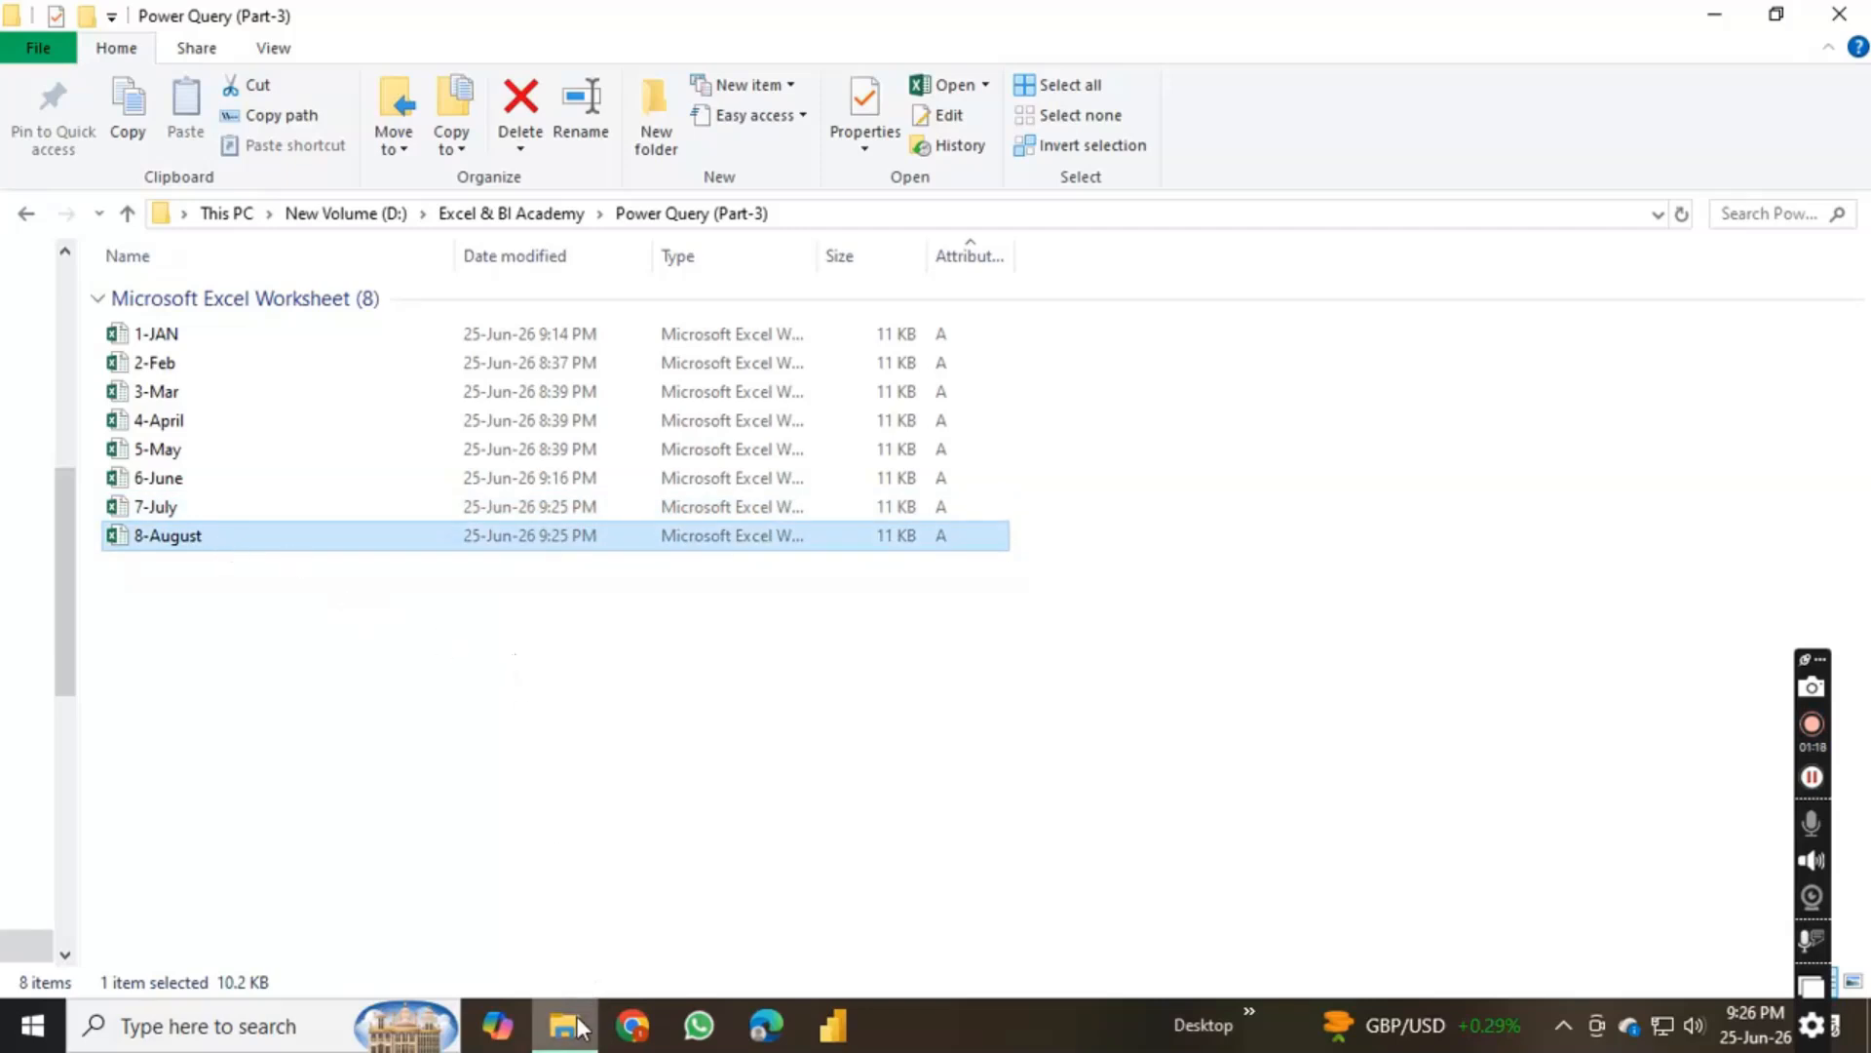
mouse_move(576, 1025)
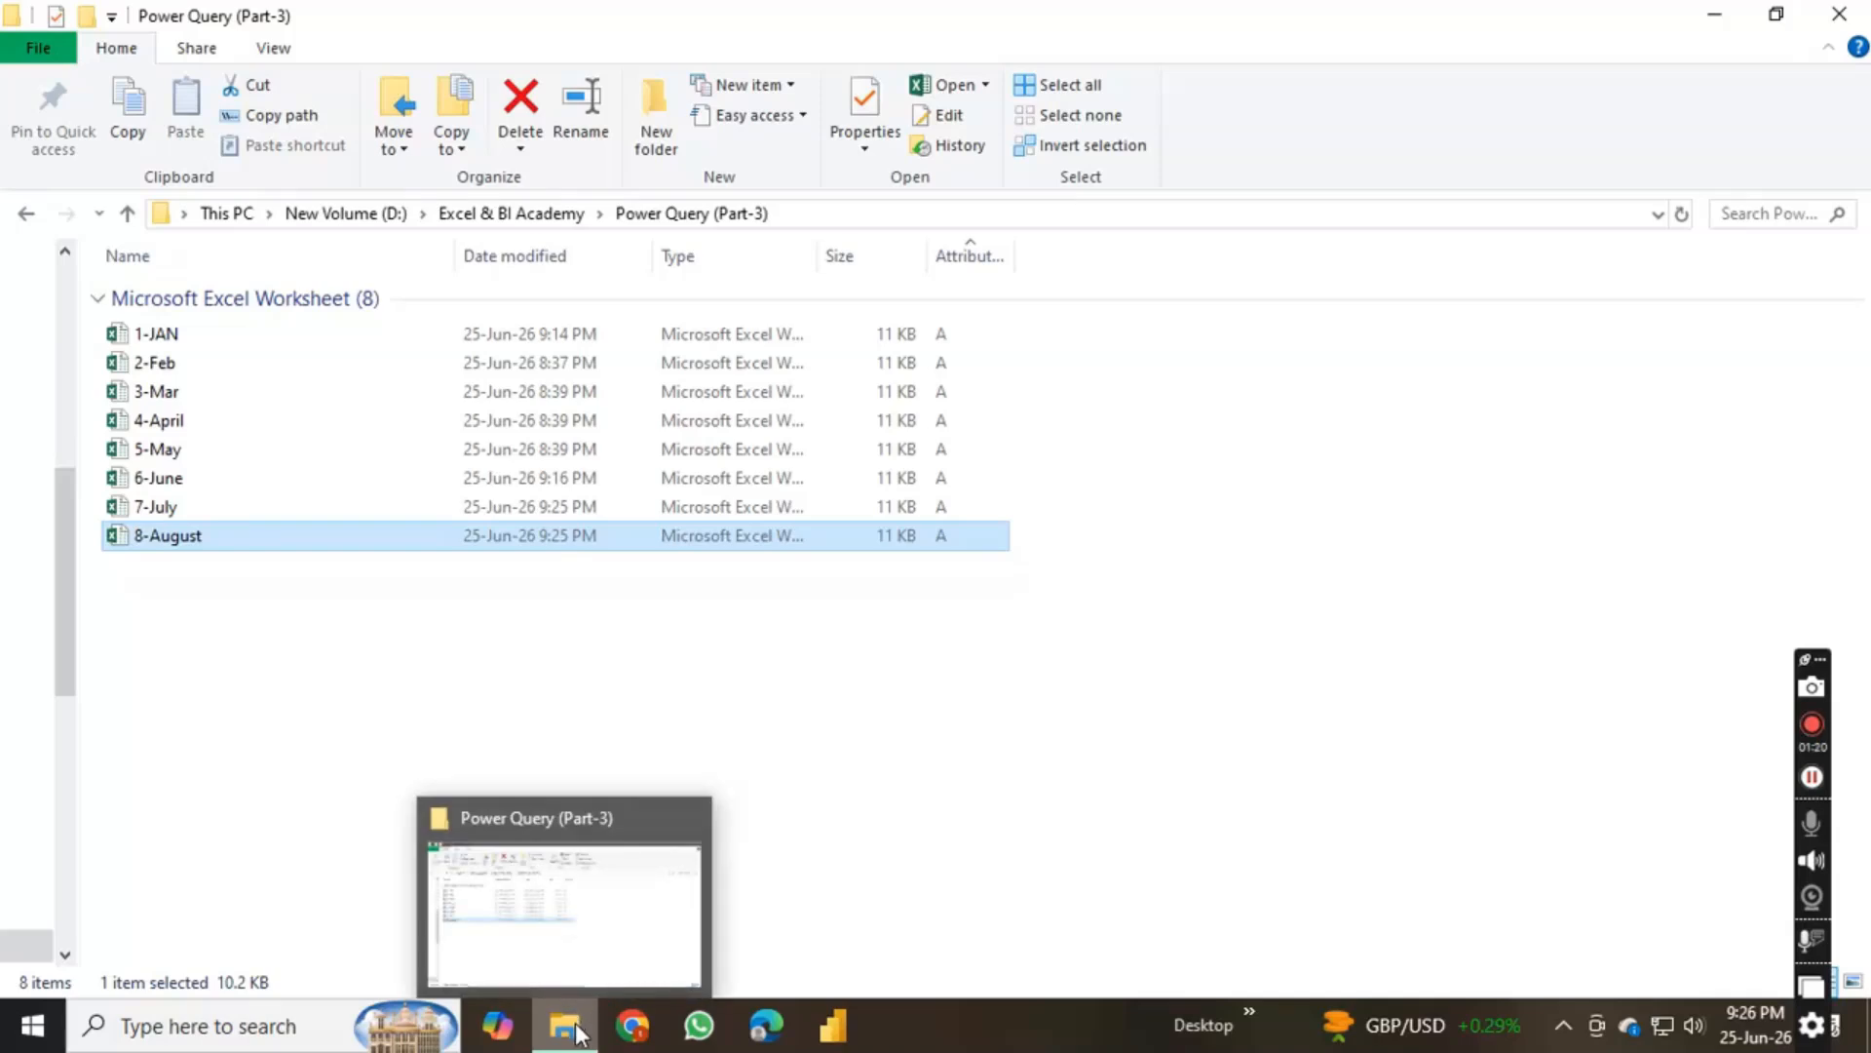
left_click(576, 1031)
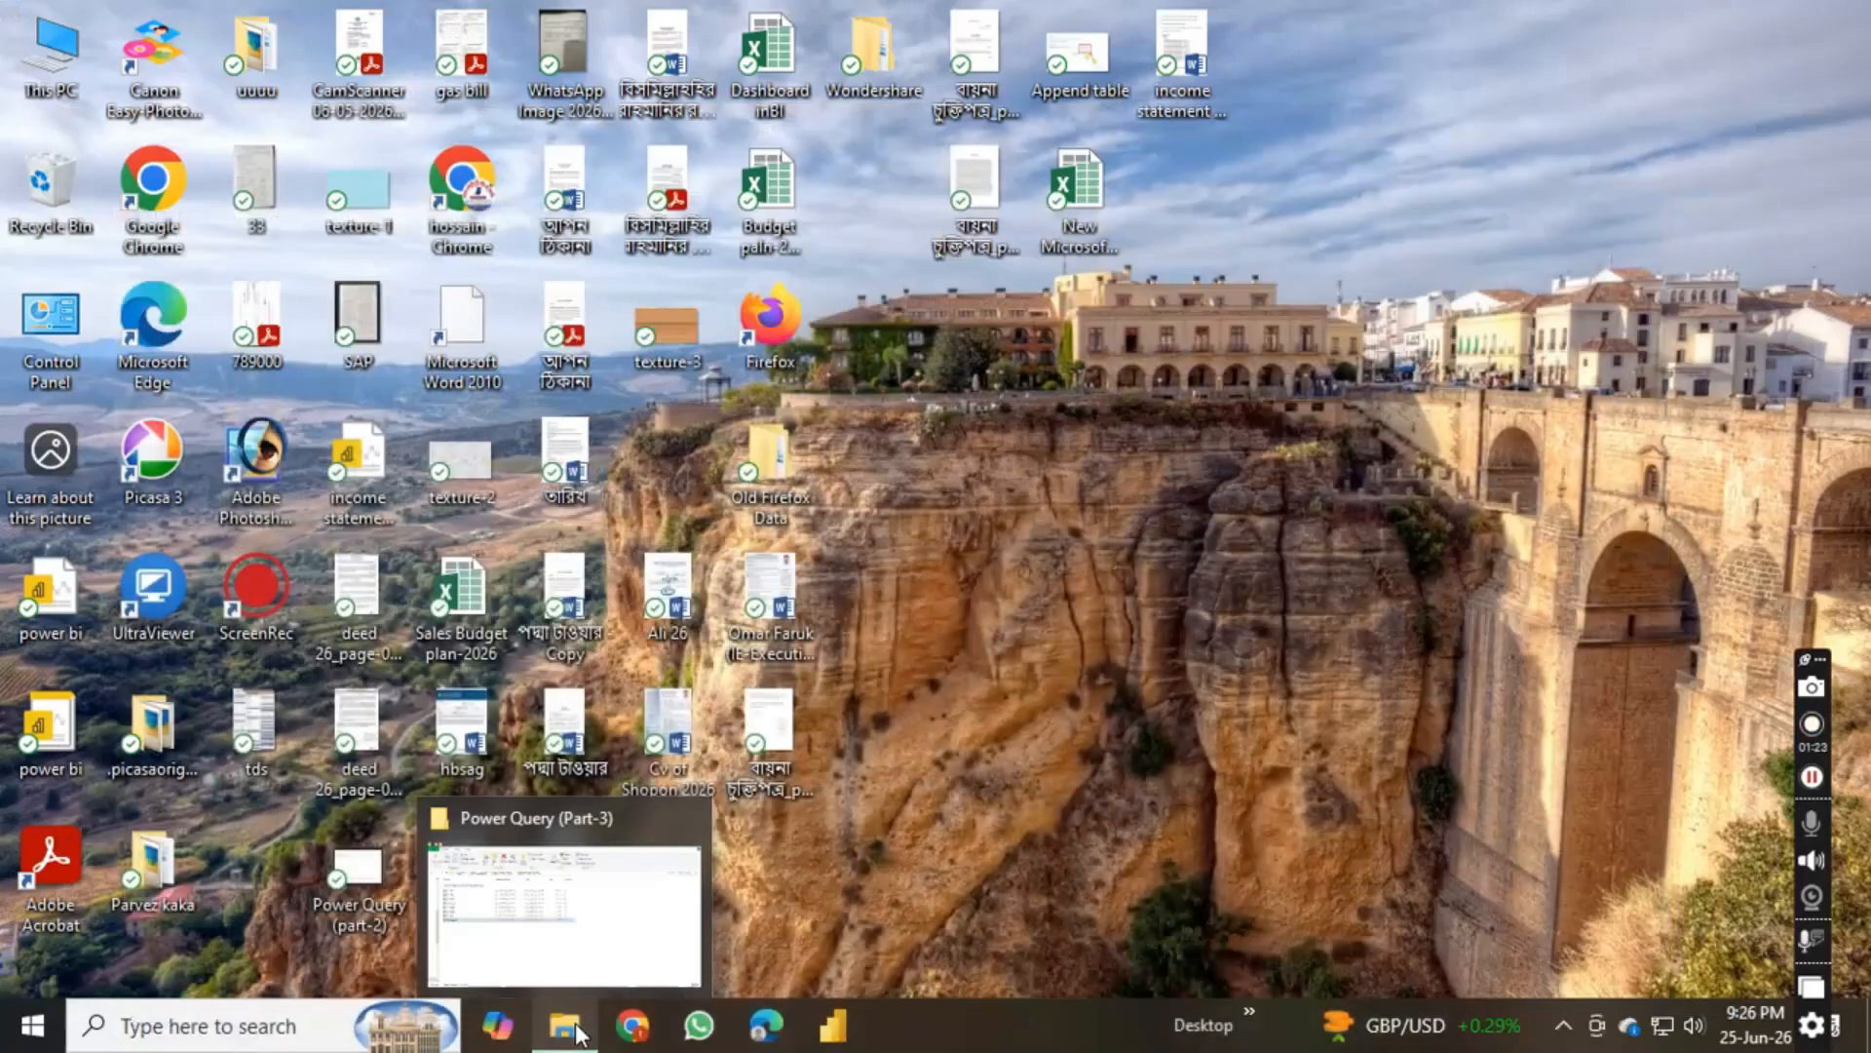
double_click(1087, 191)
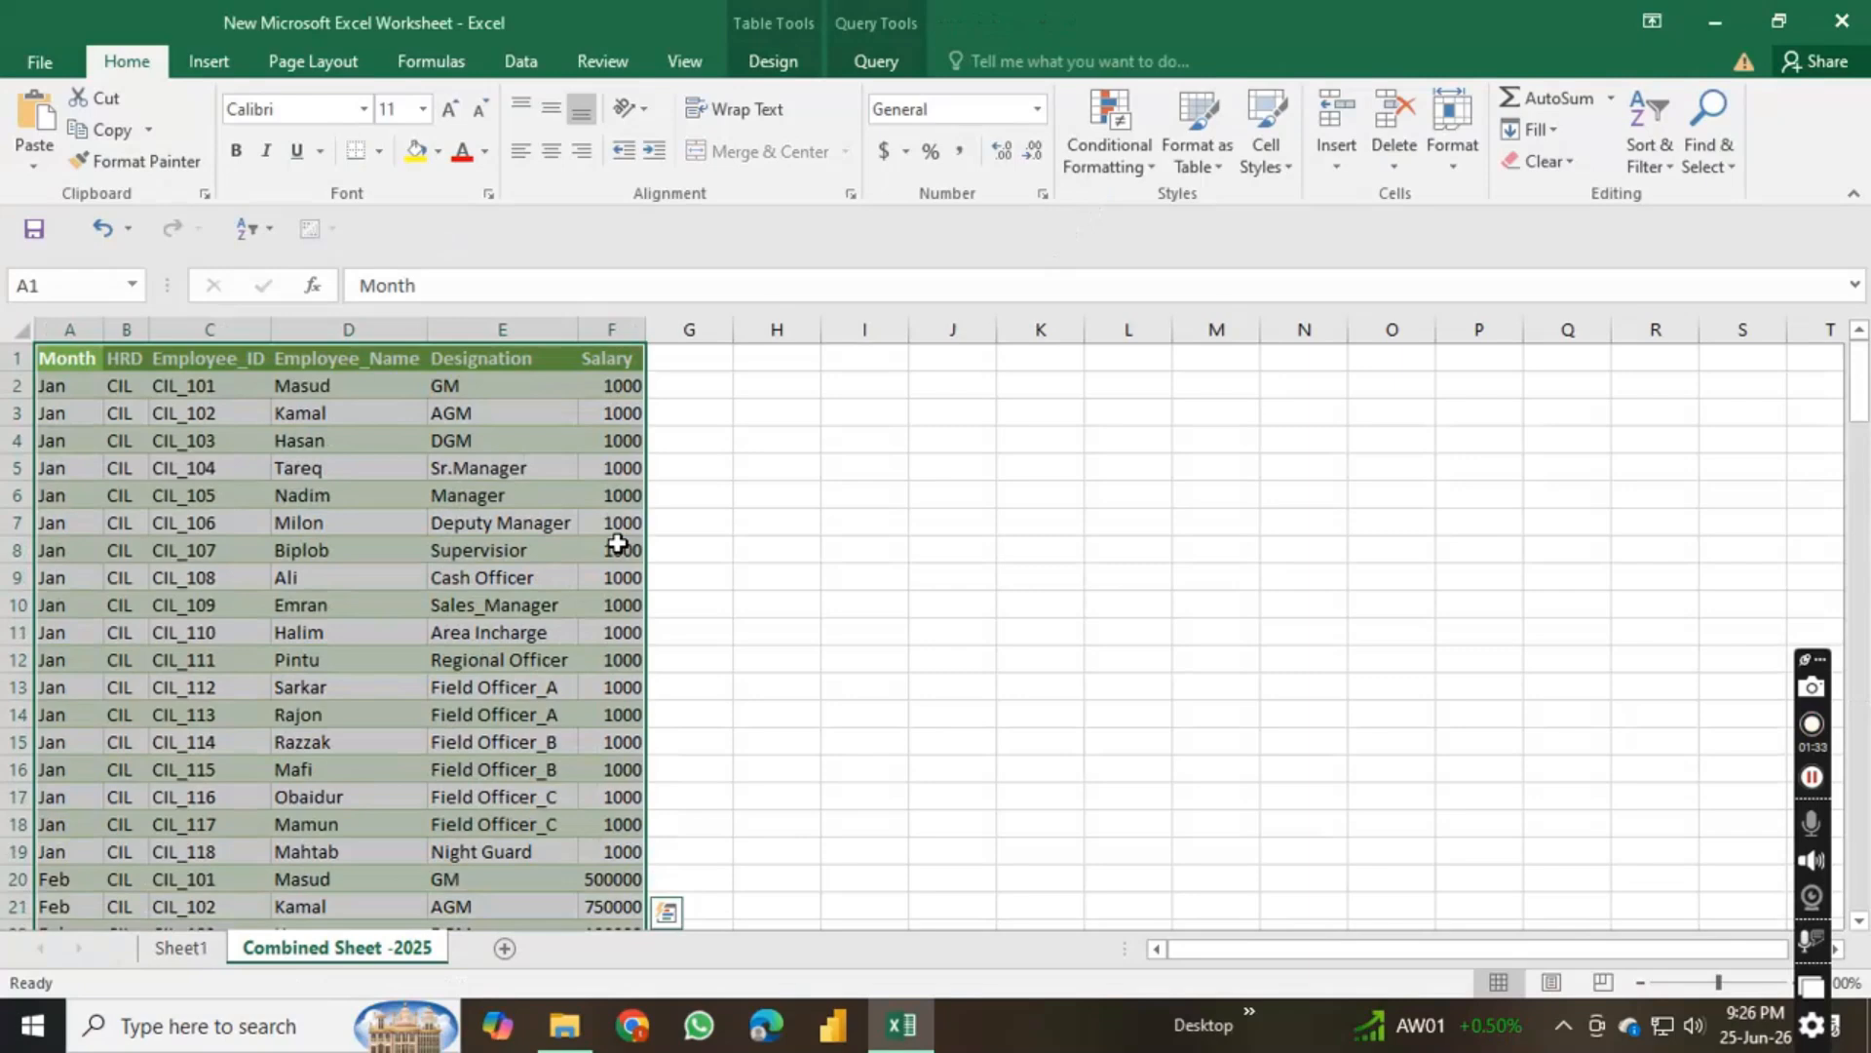
left_click(692, 493)
left_click(714, 573)
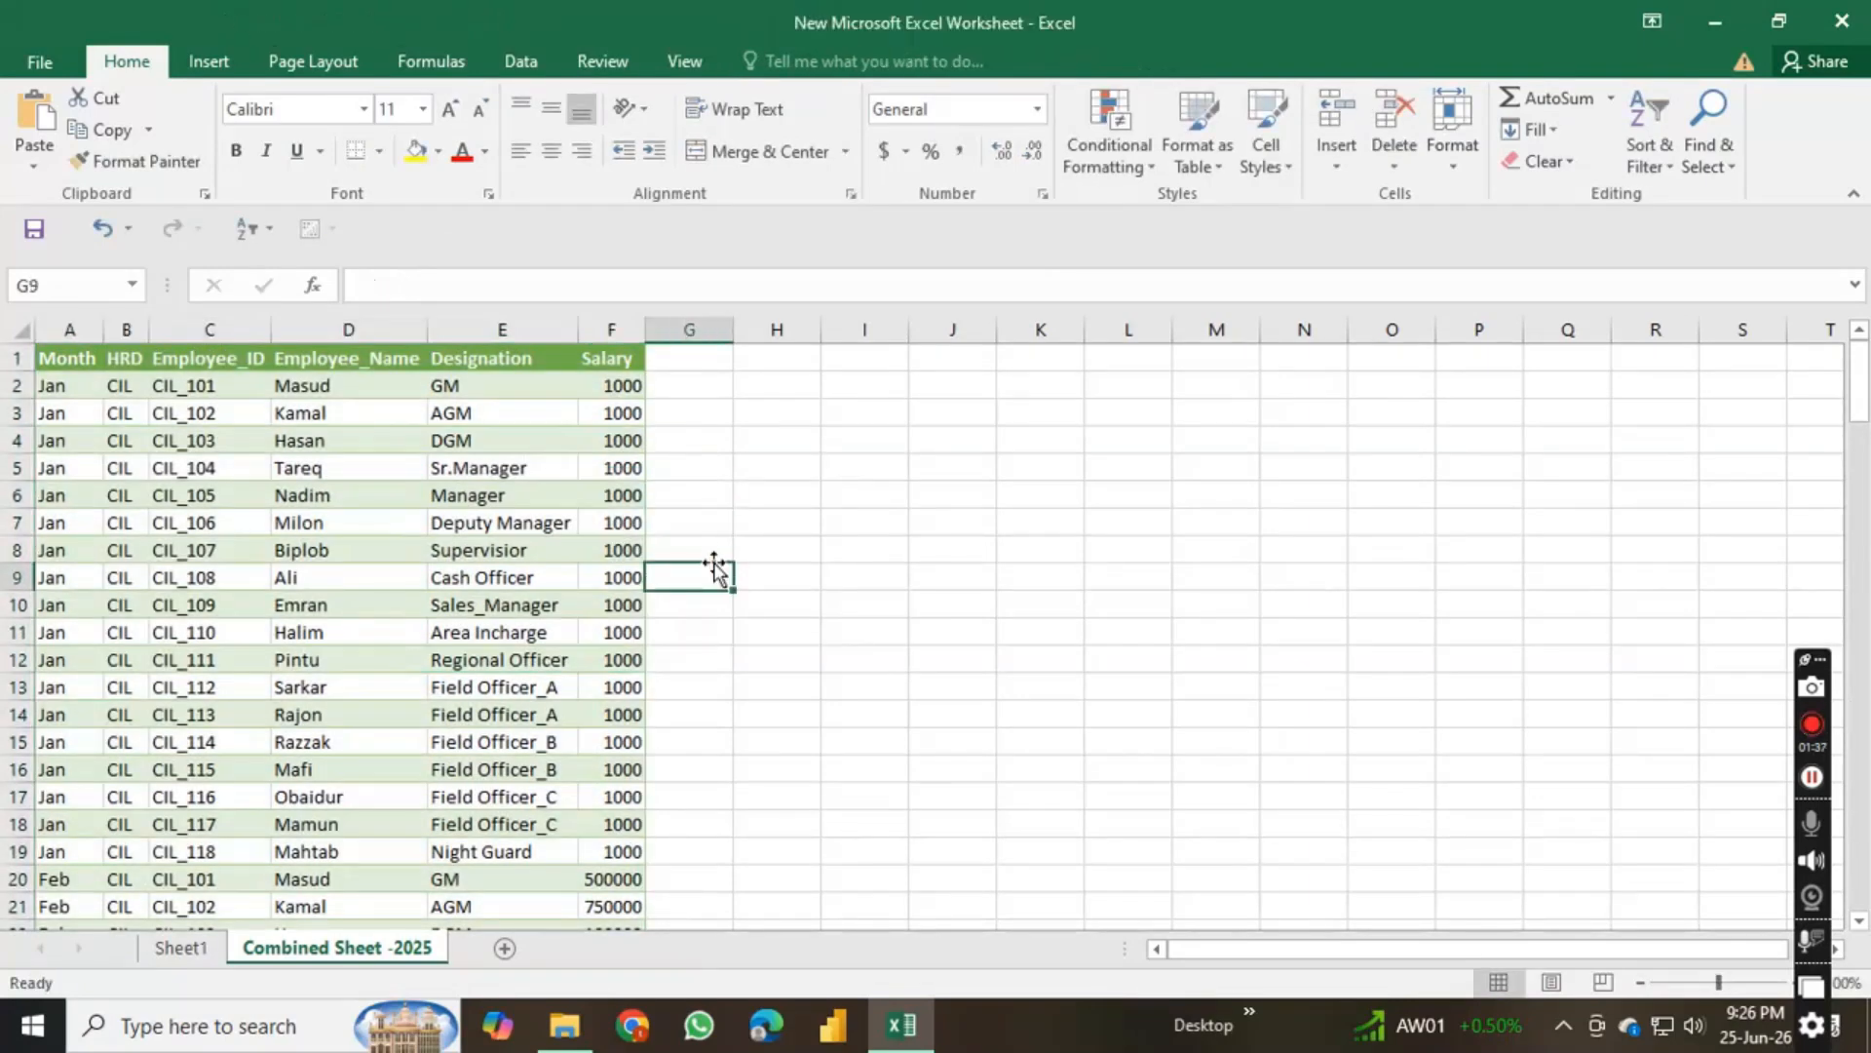
Step: Check the Combined Sheet -2025 table for the July and August rows, then return to its first rows
scroll(717, 560, "down", 20)
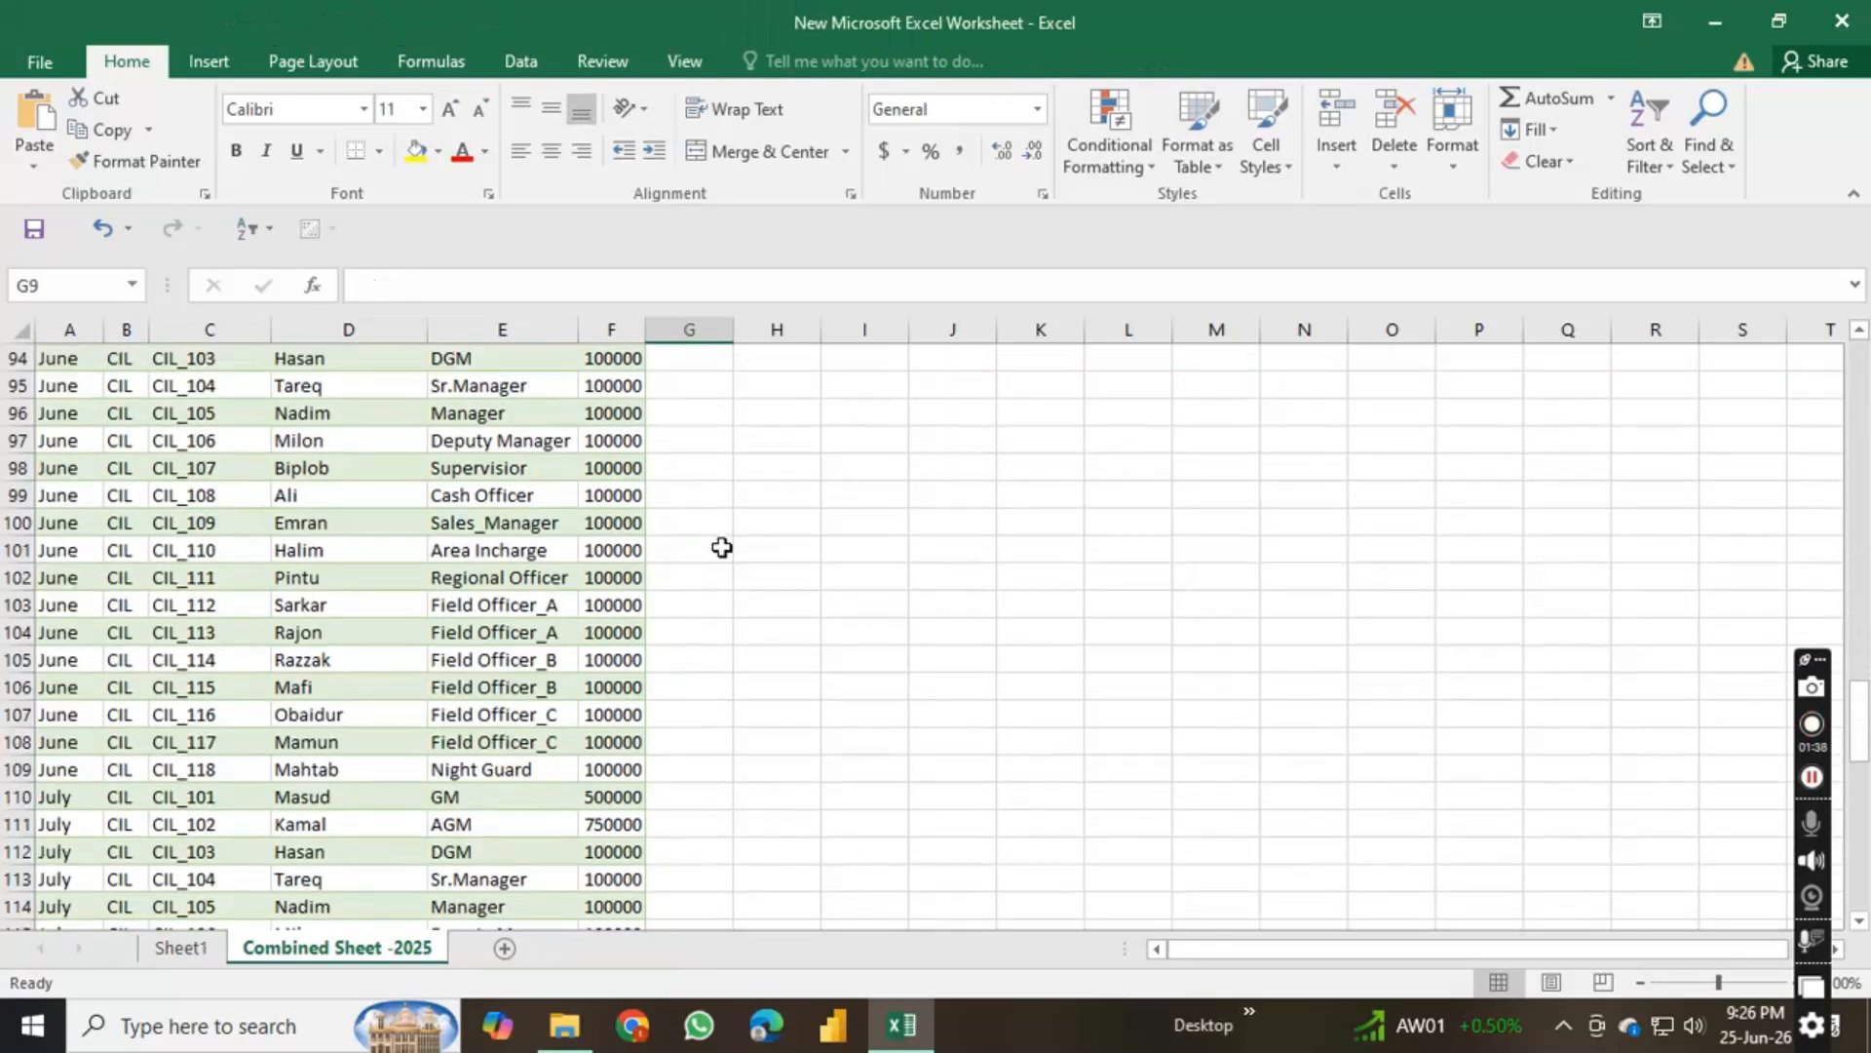
scroll(721, 546, "down", 4)
left_click(70, 495)
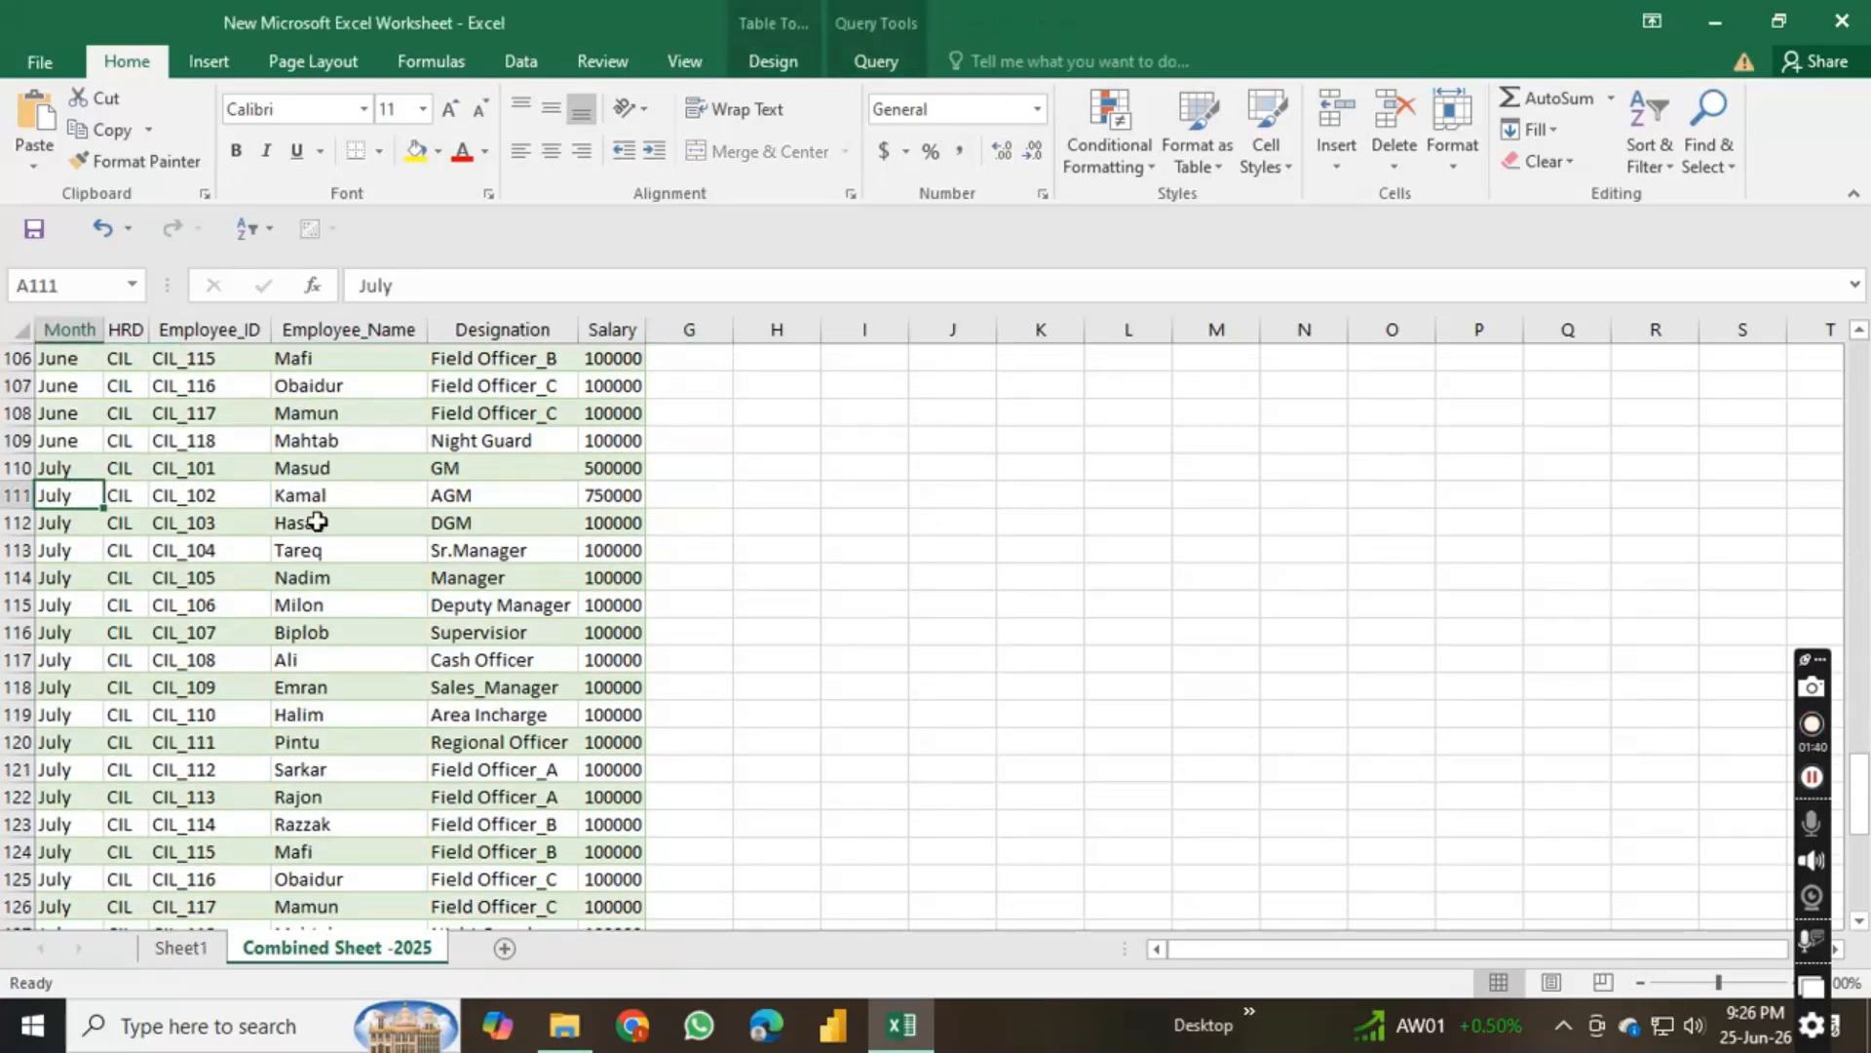
left_click(585, 577)
left_click(692, 550)
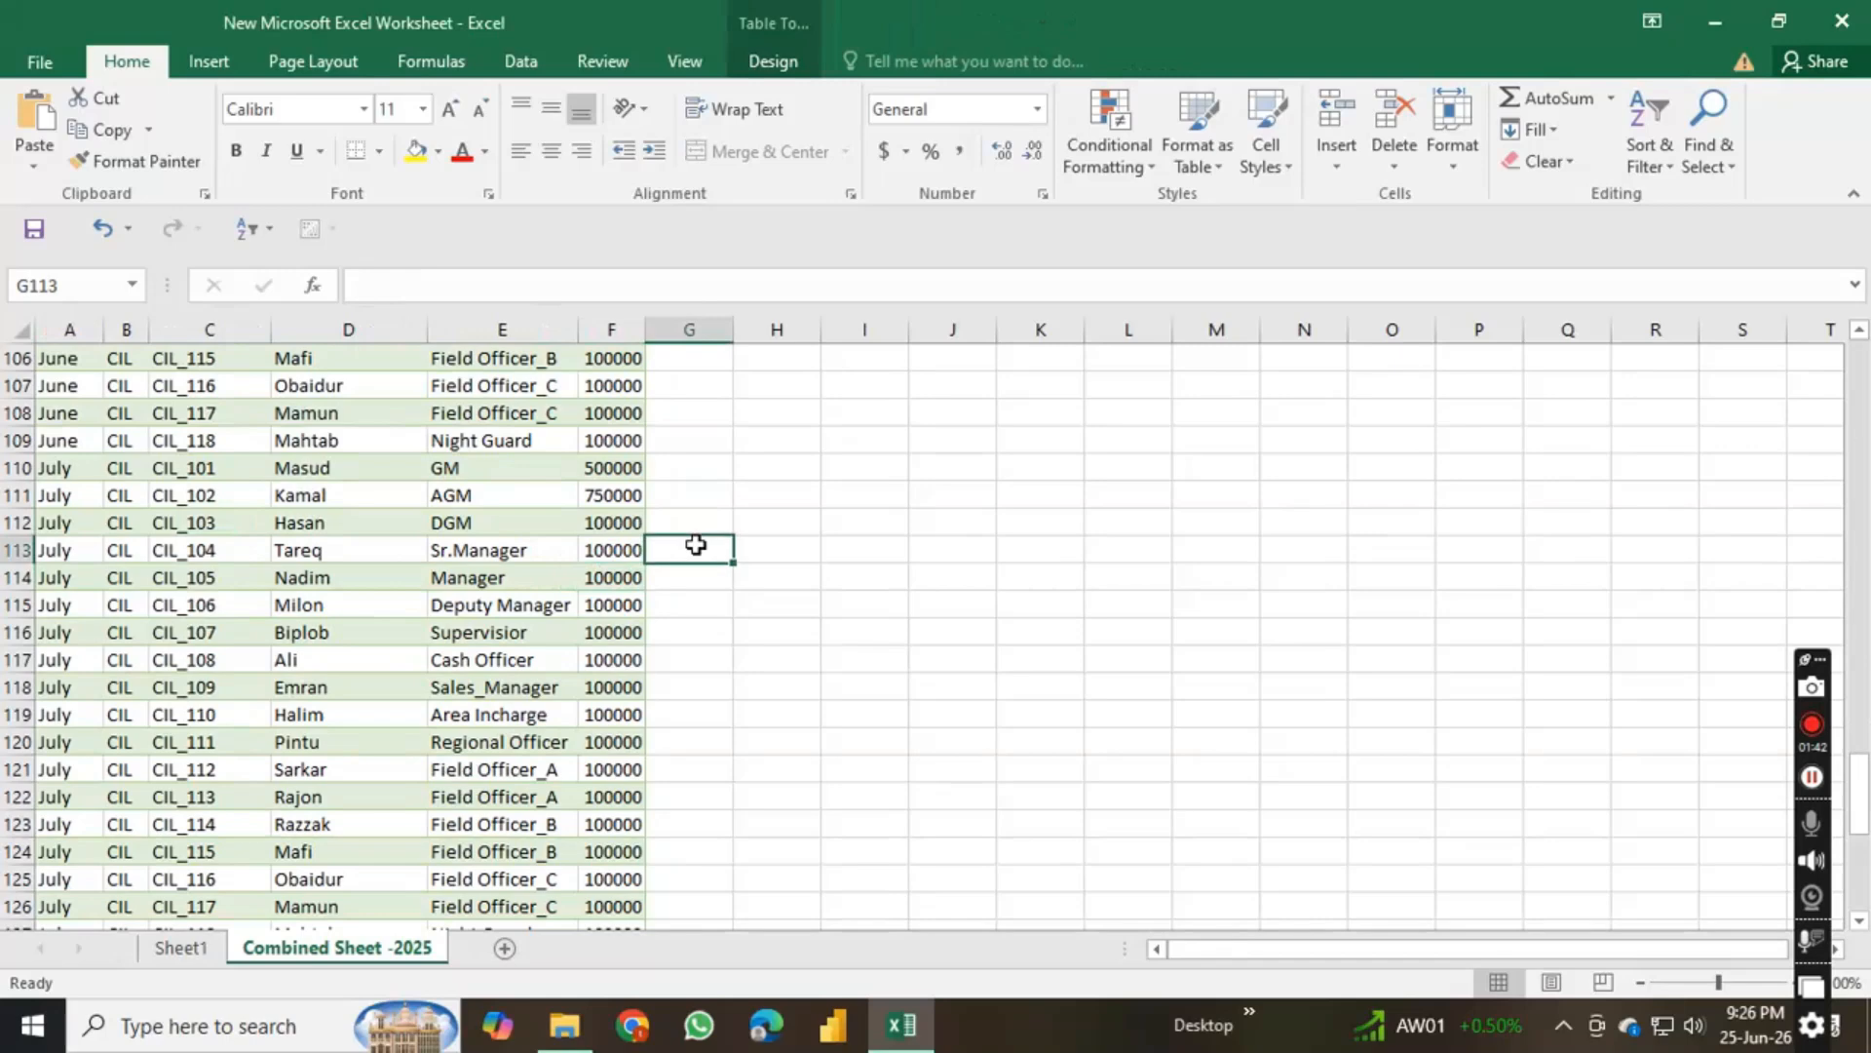
left_click(819, 627)
double_click(806, 636)
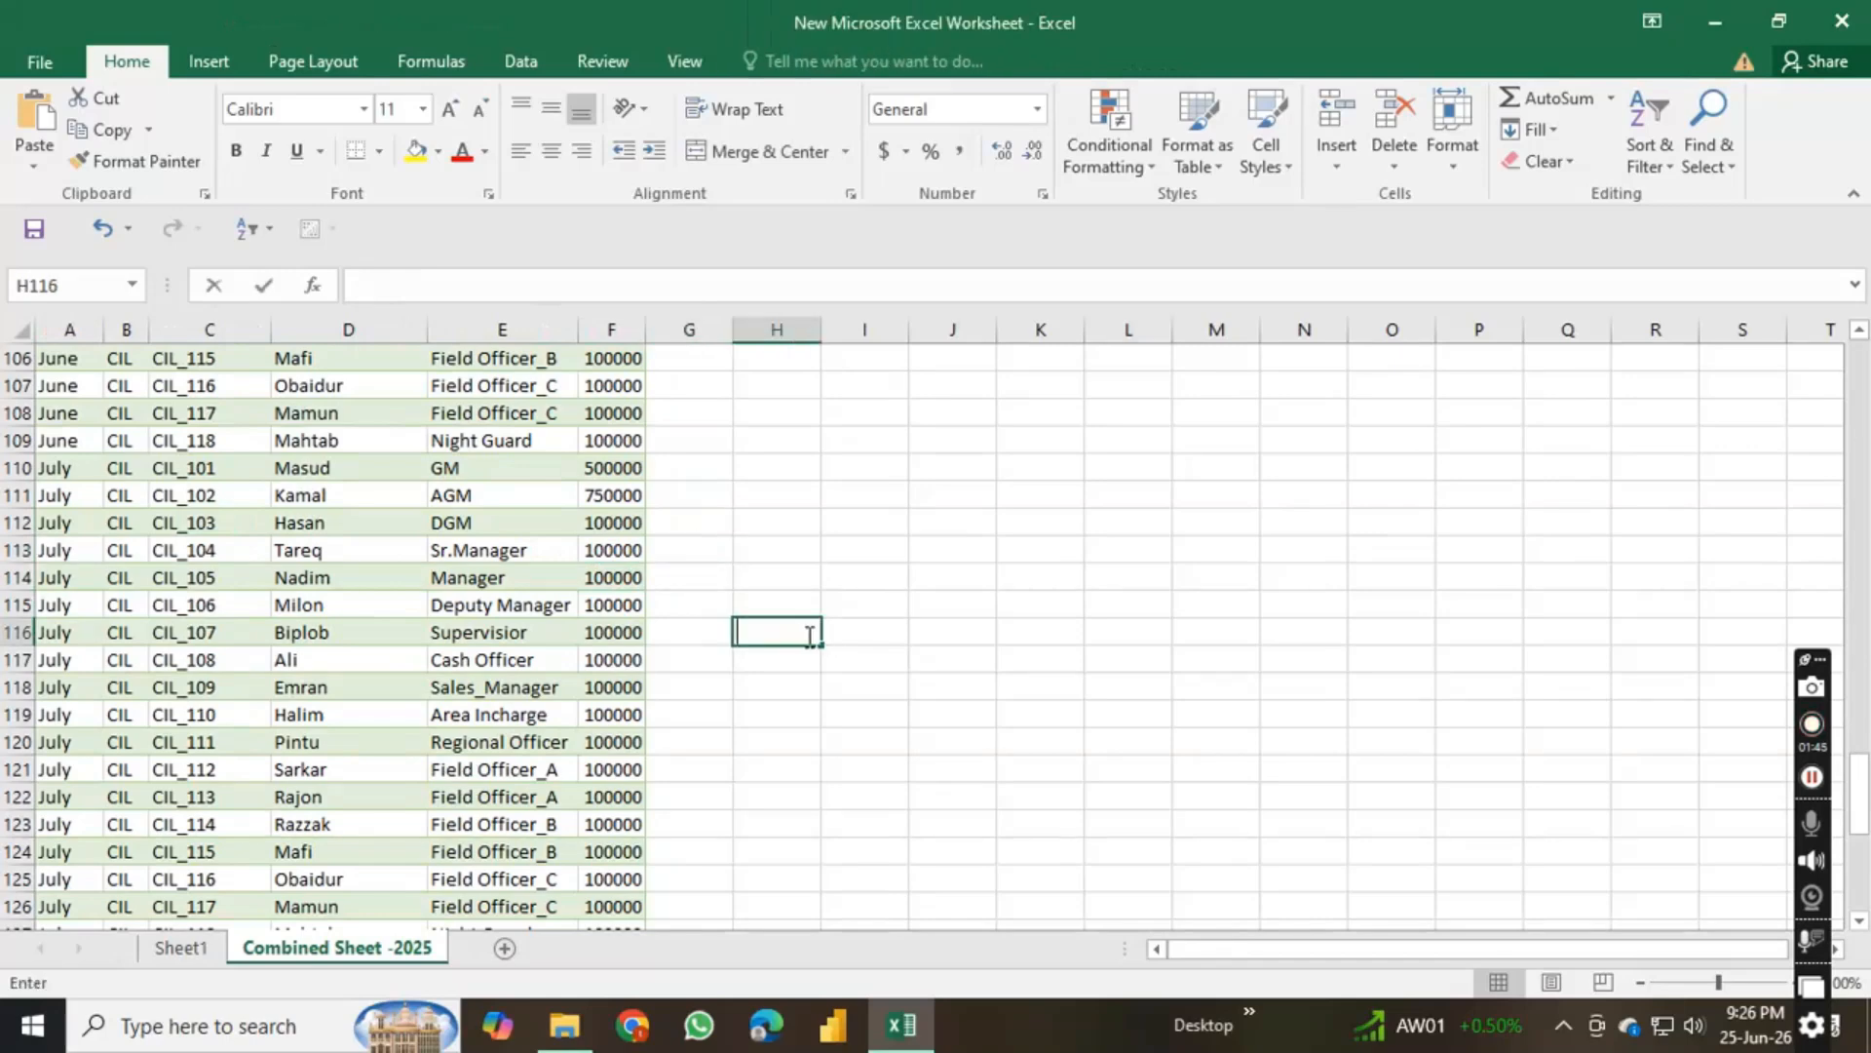
scroll(816, 663, "down", 7)
scroll(93, 831, "up", 11)
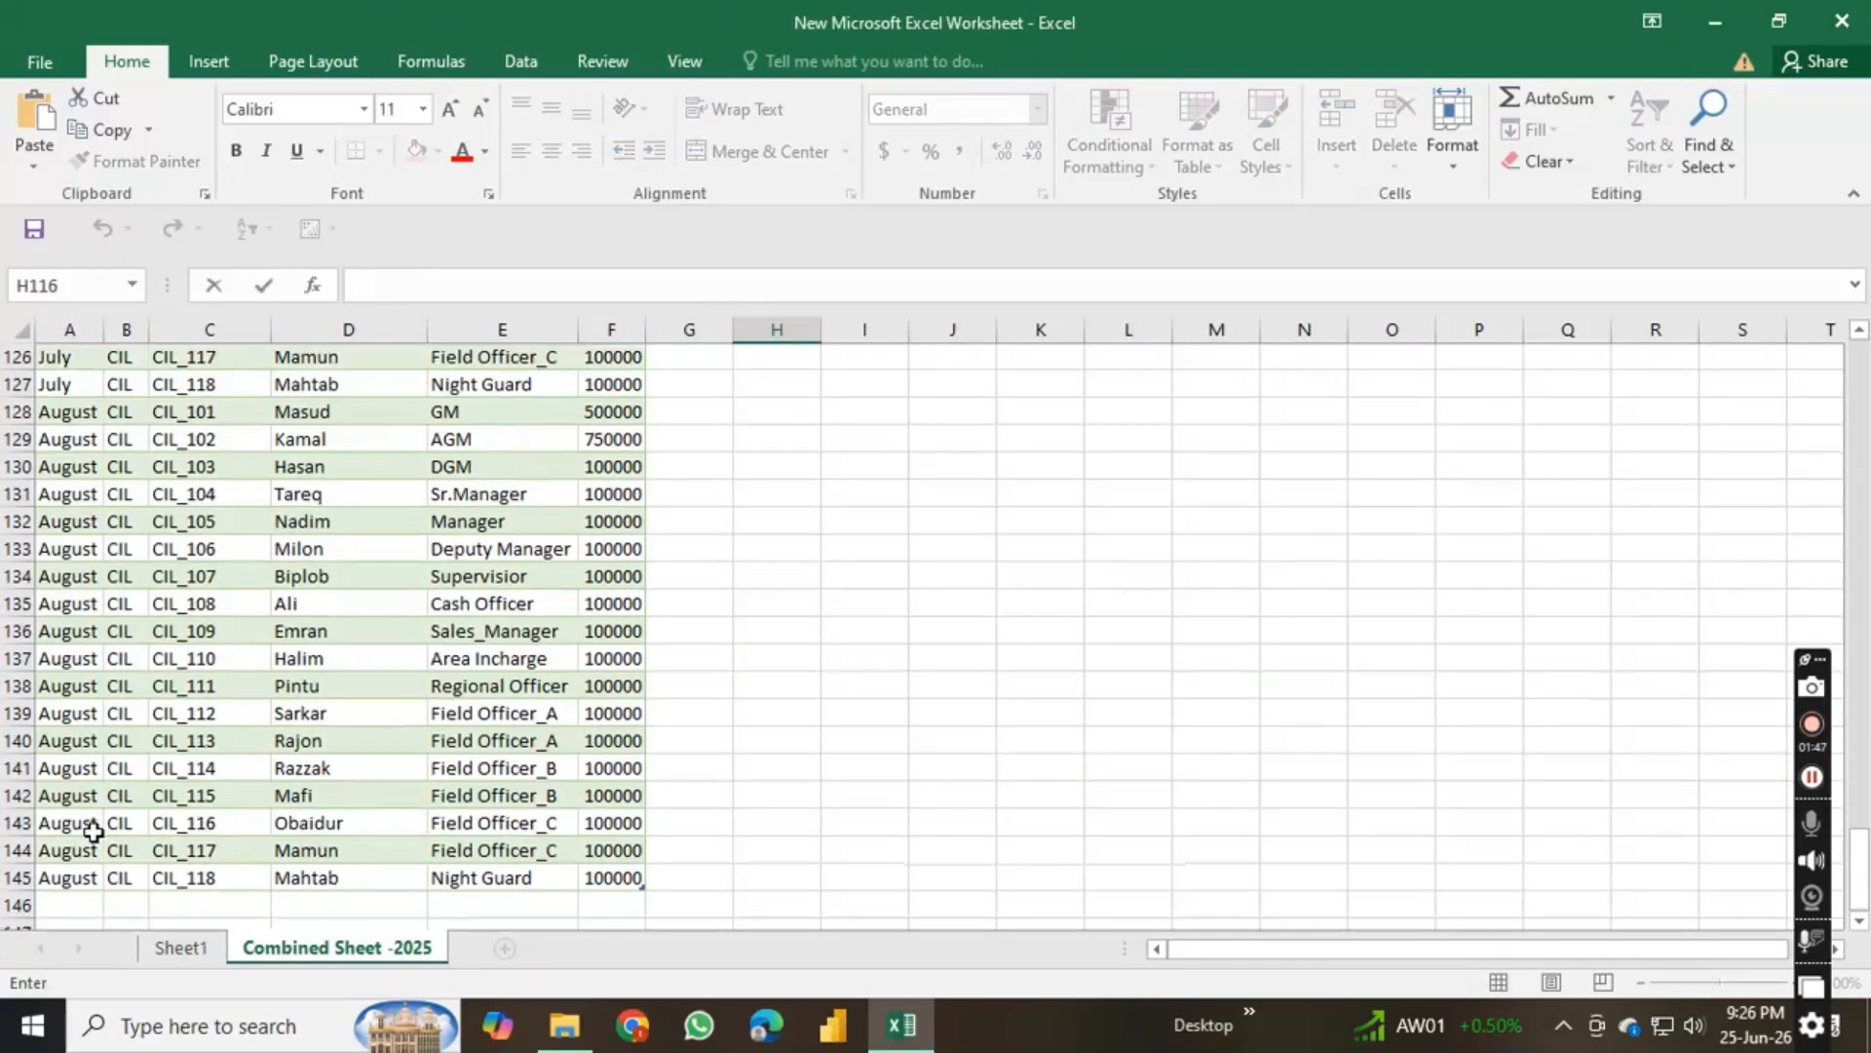
scroll(93, 831, "up", 20)
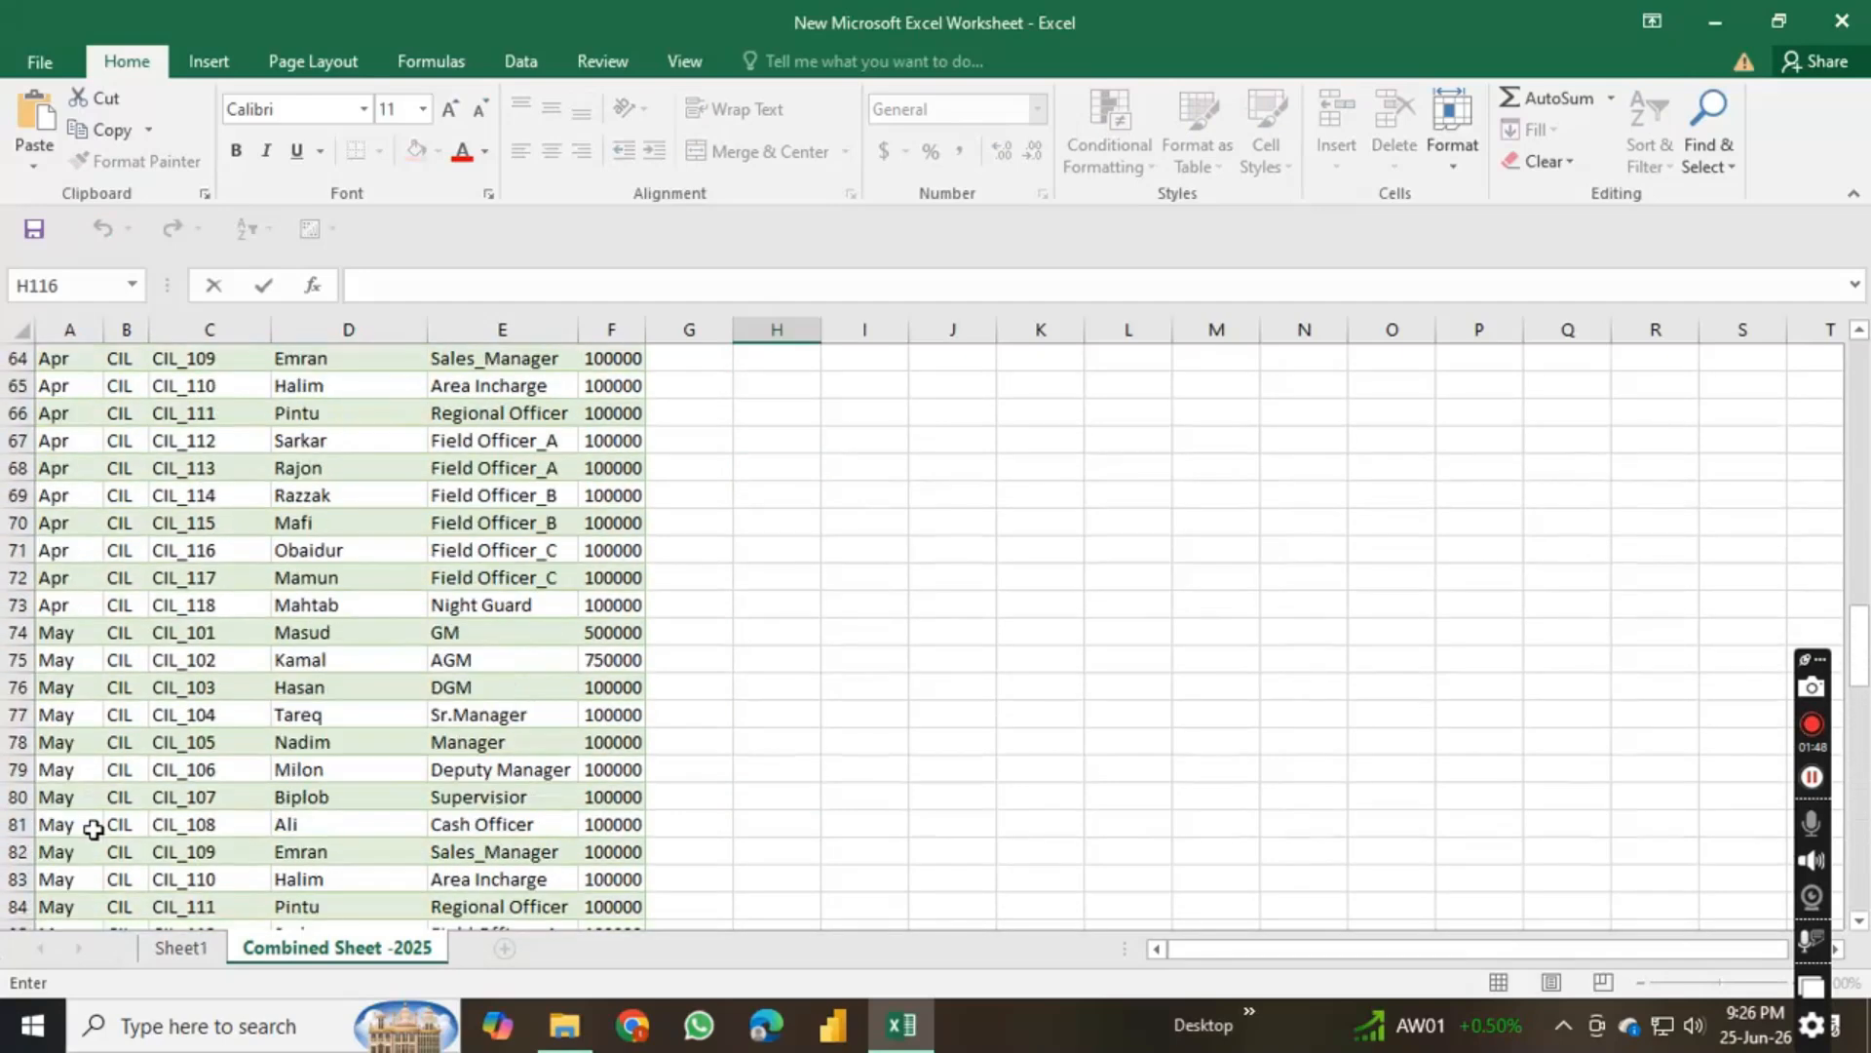
scroll(92, 829, "up", 5)
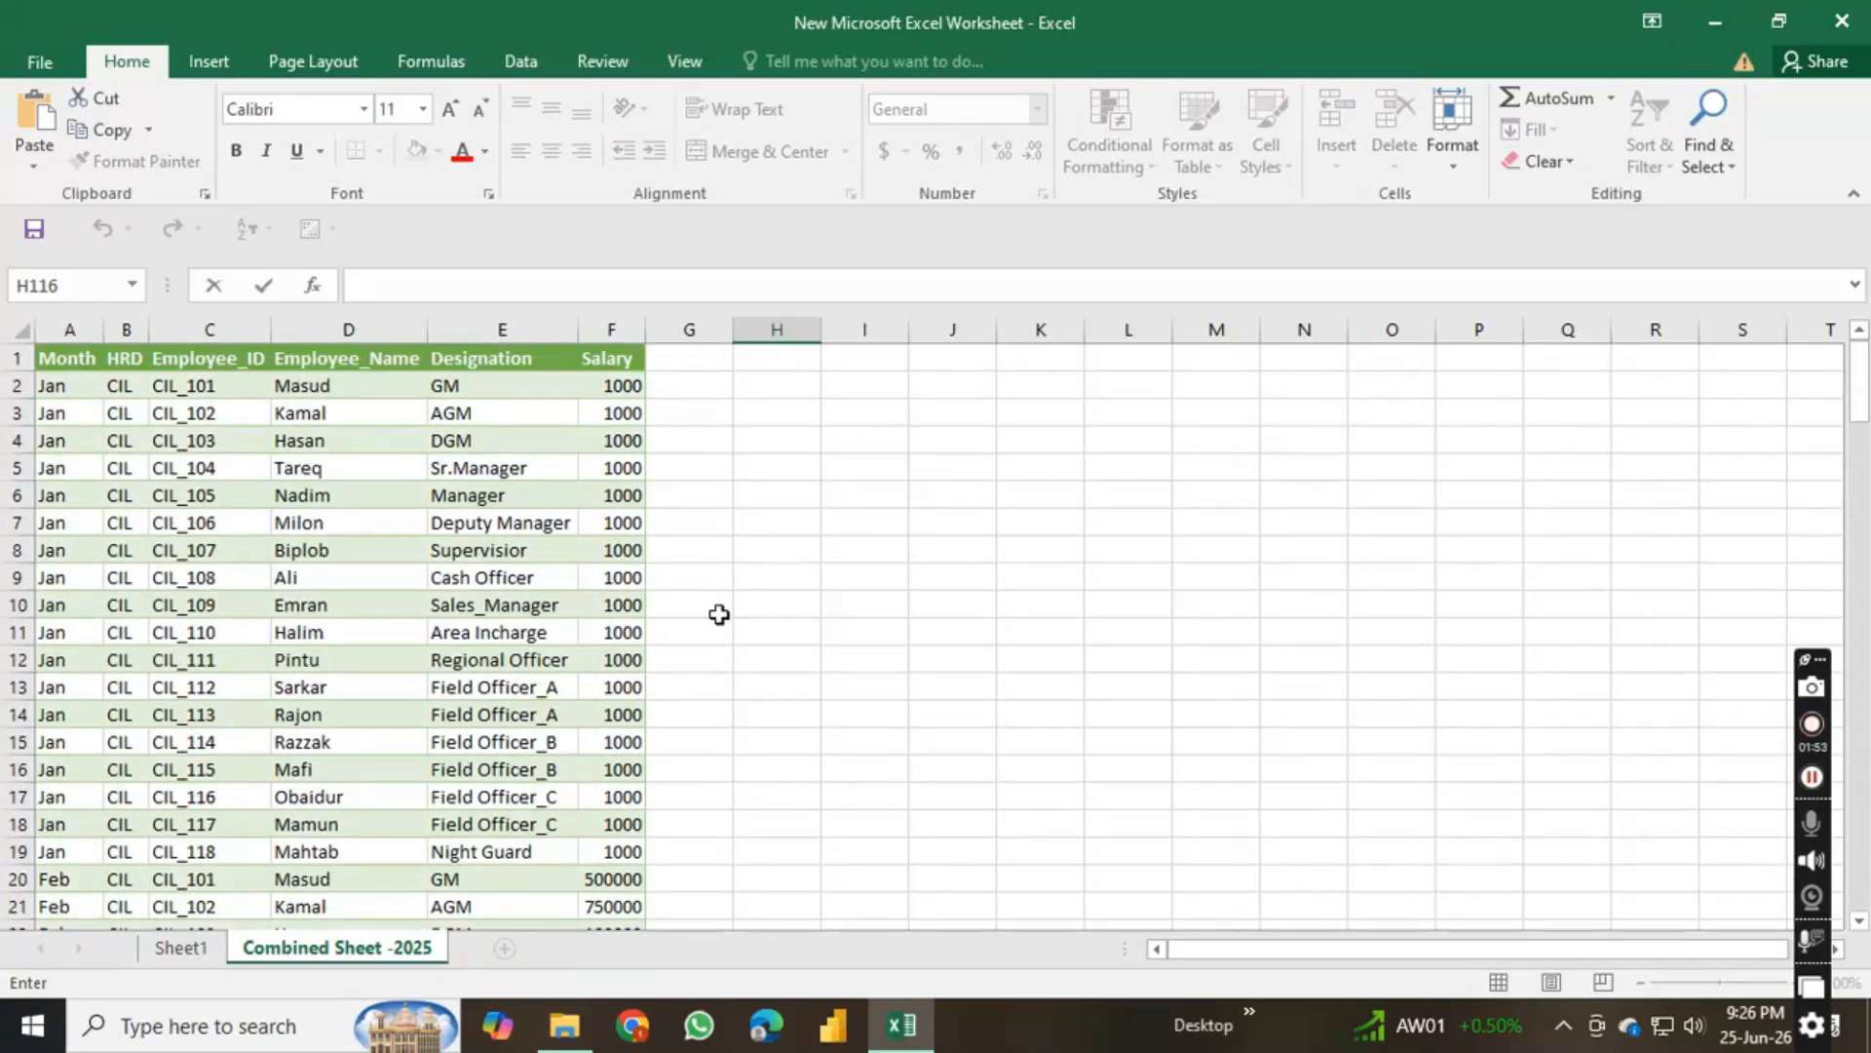
left_click(727, 489)
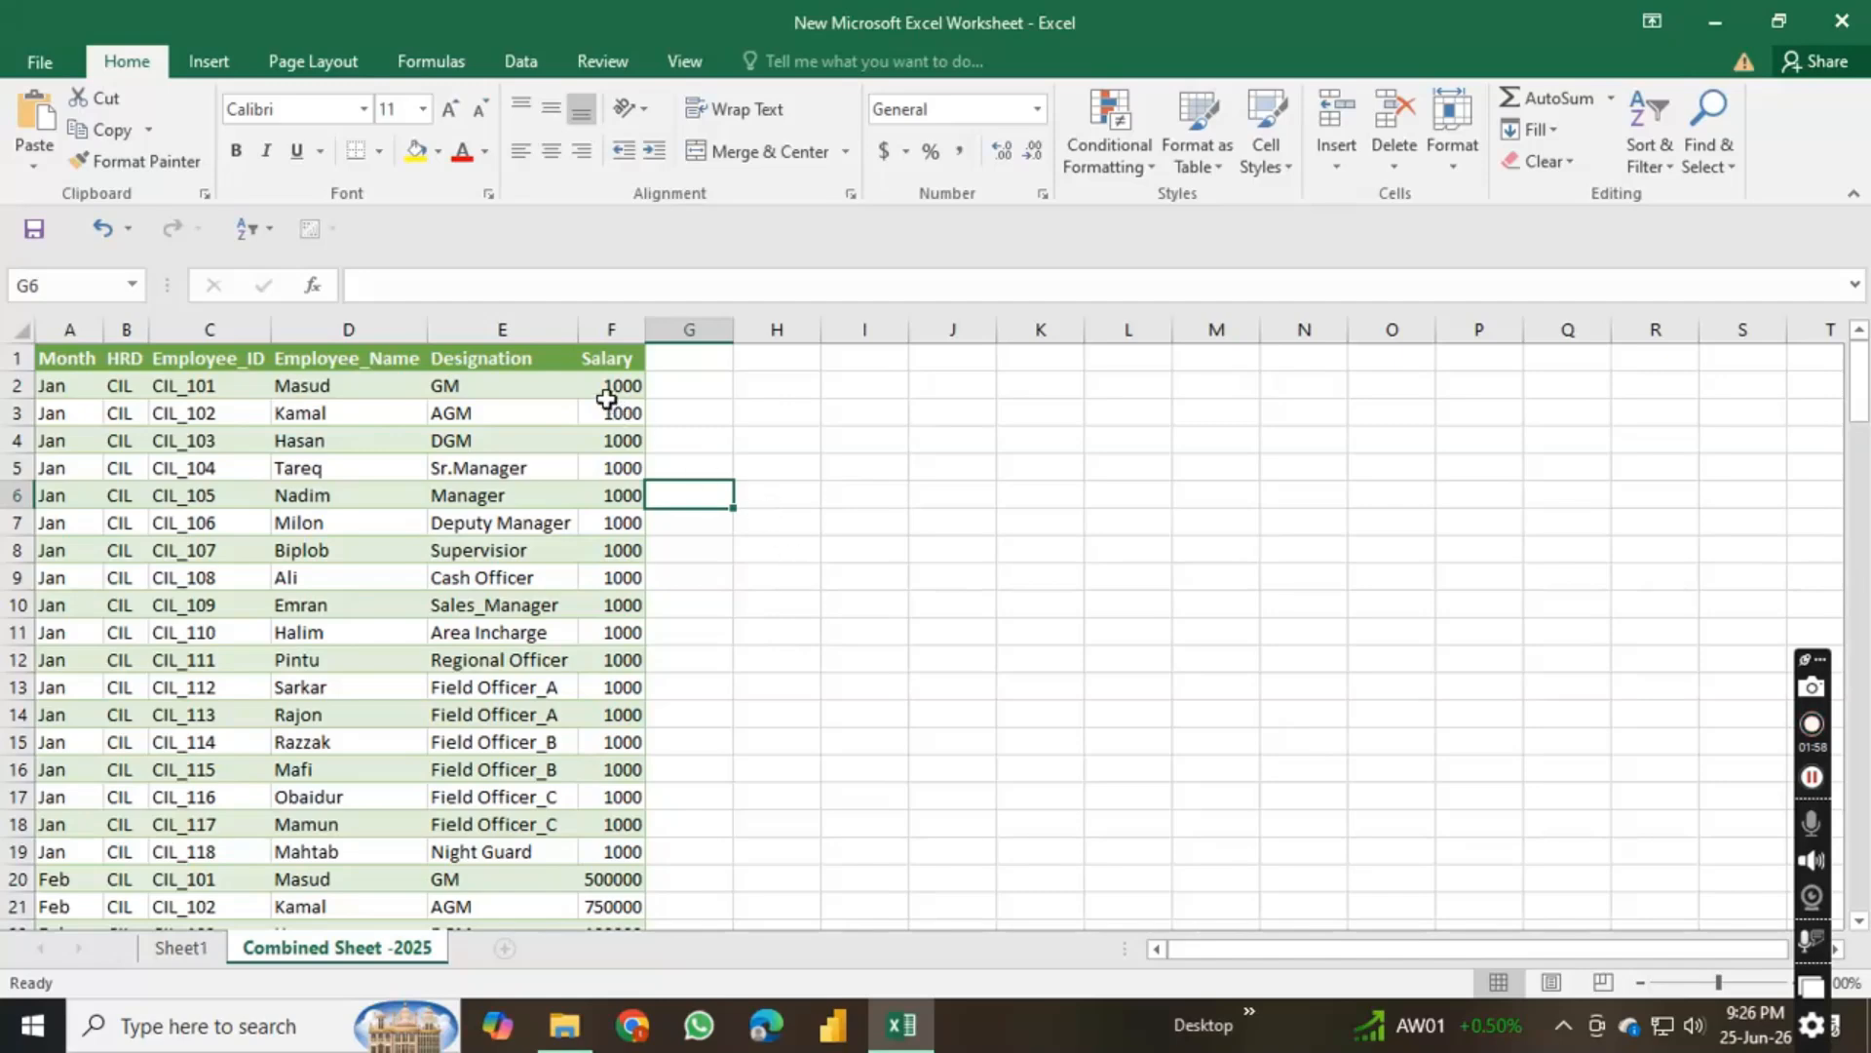
Step: Review the combined table's column headers one by one, from Month through Salary
left_click(689, 518)
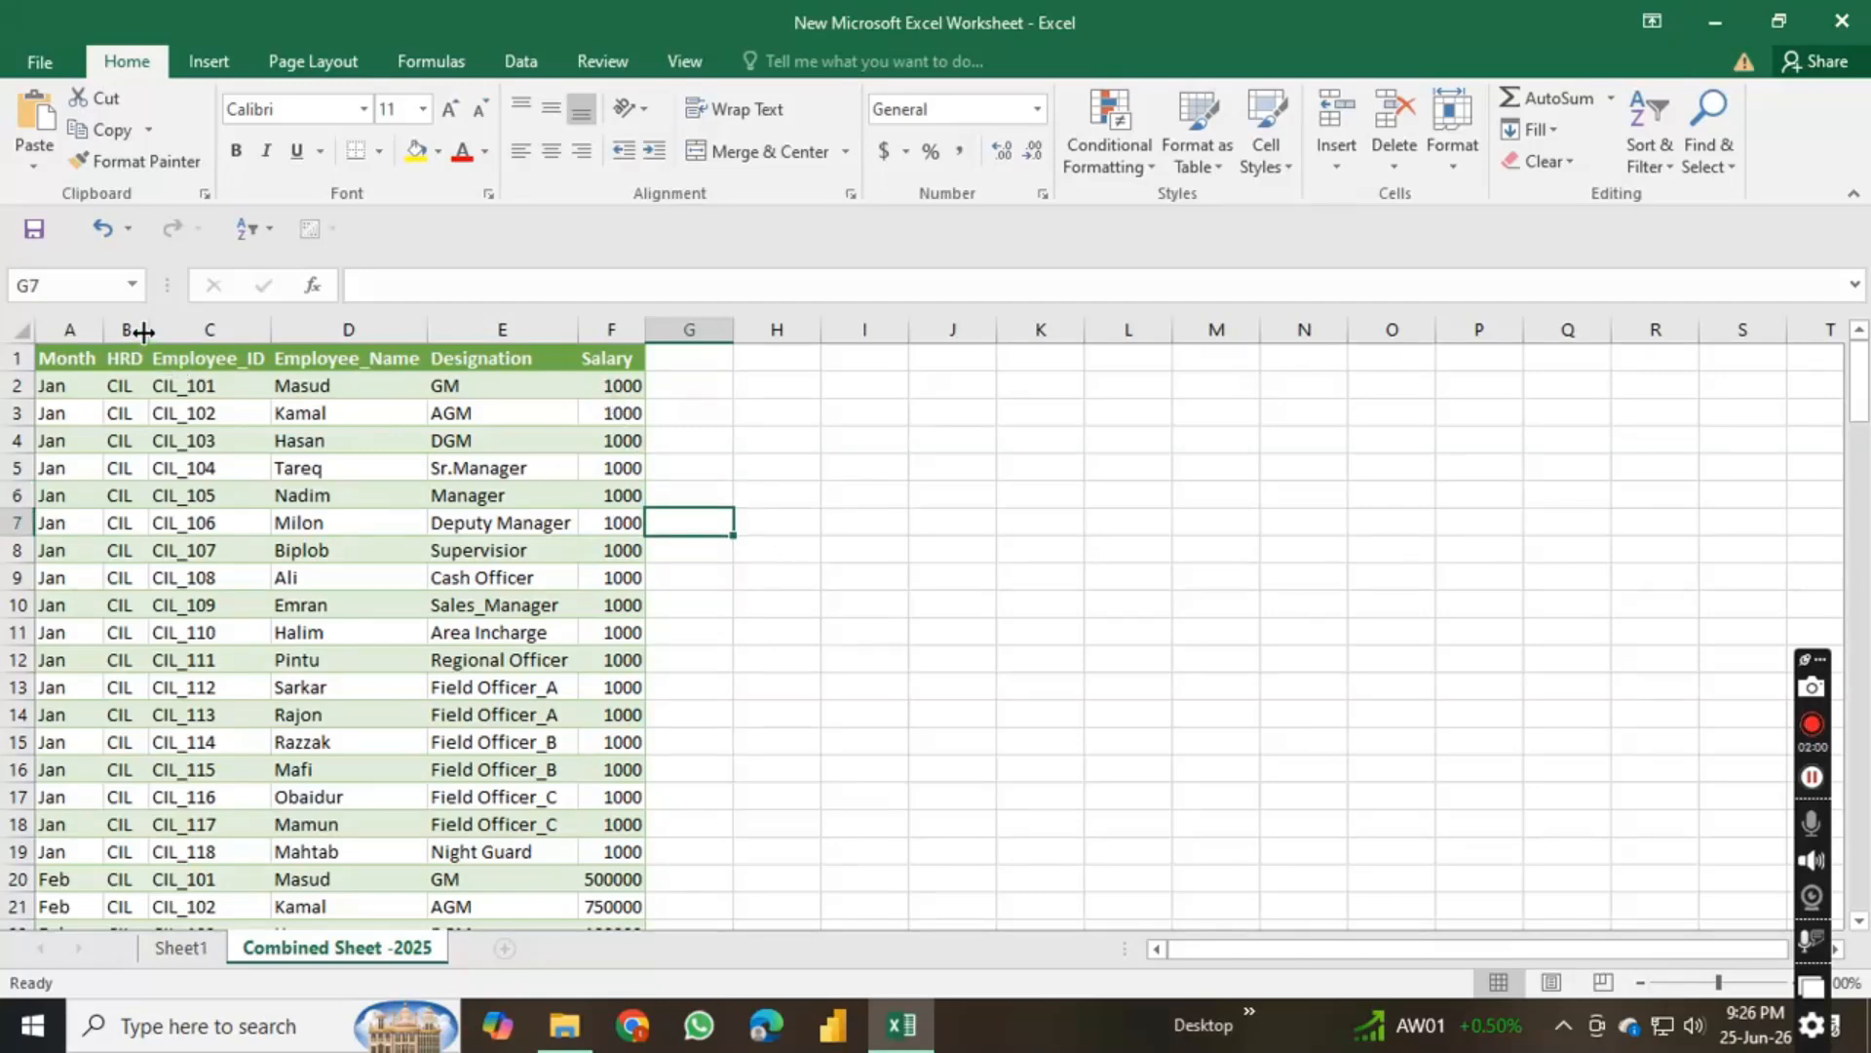
left_click(63, 359)
left_click(122, 358)
left_click(213, 358)
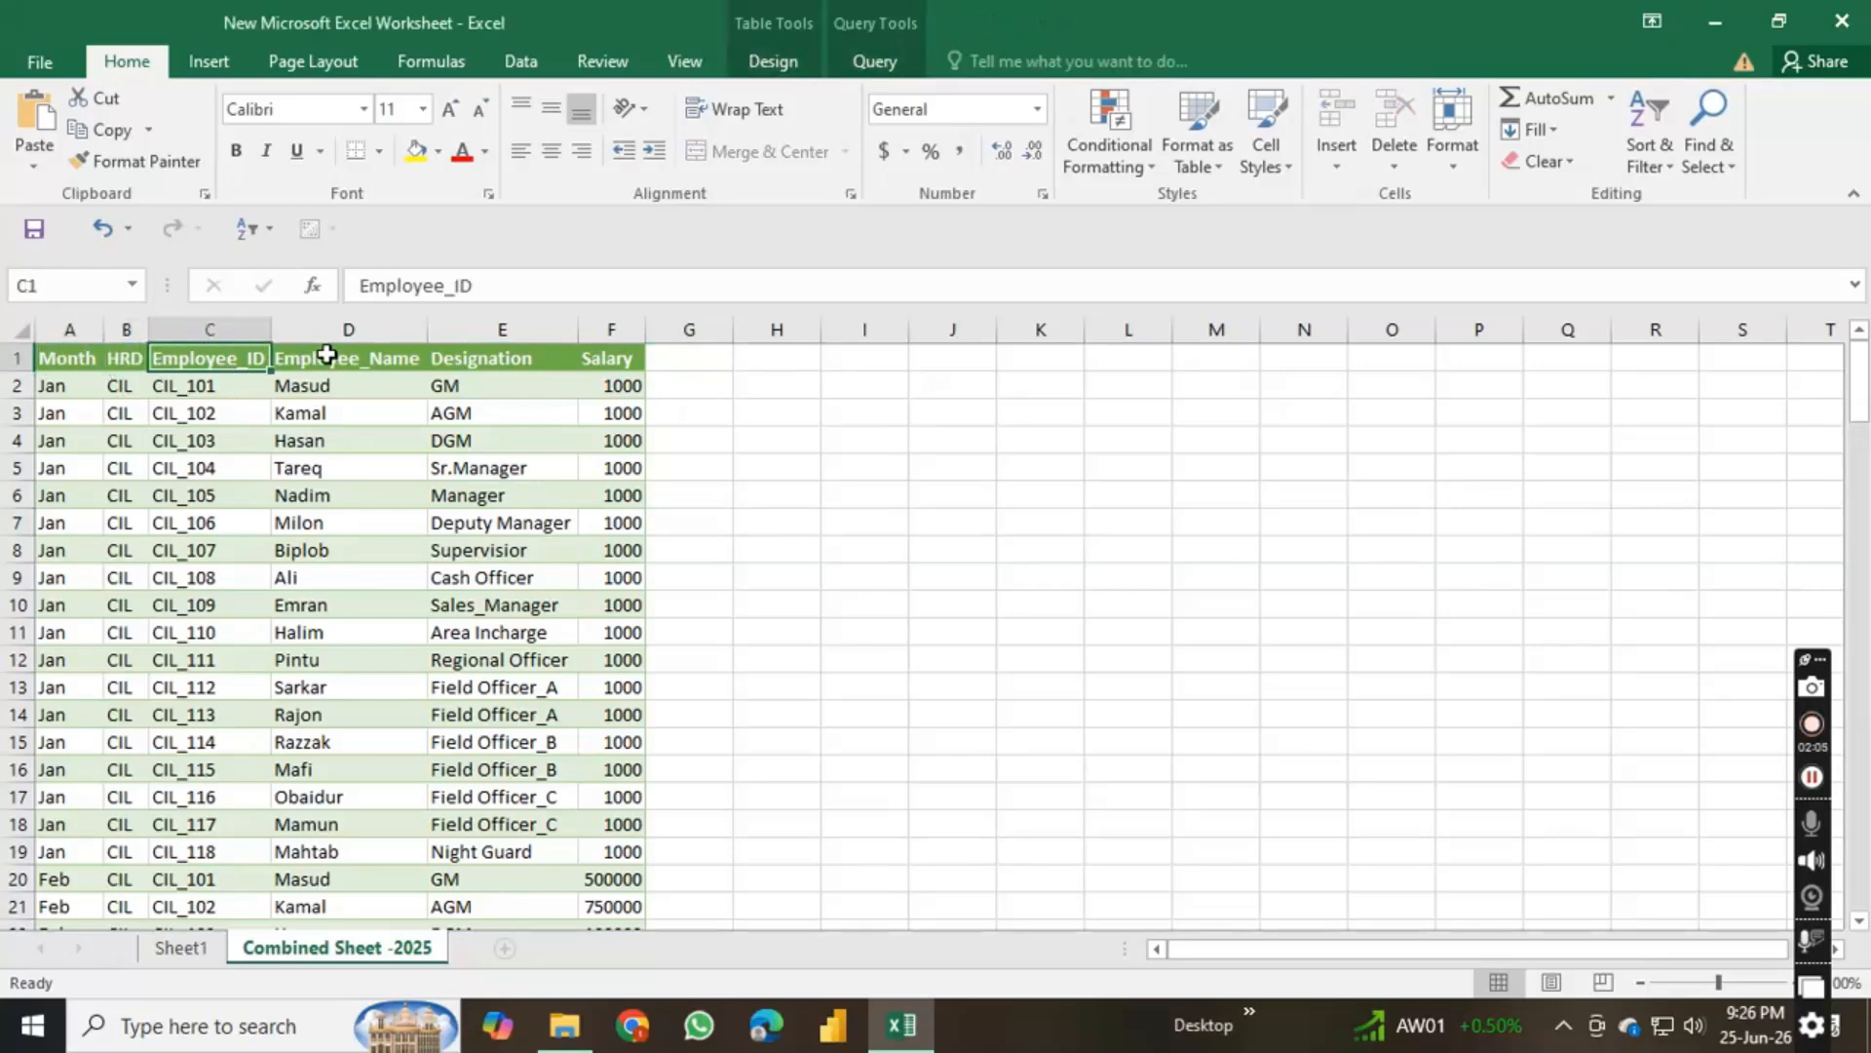
left_click(331, 359)
left_click(502, 359)
left_click(607, 358)
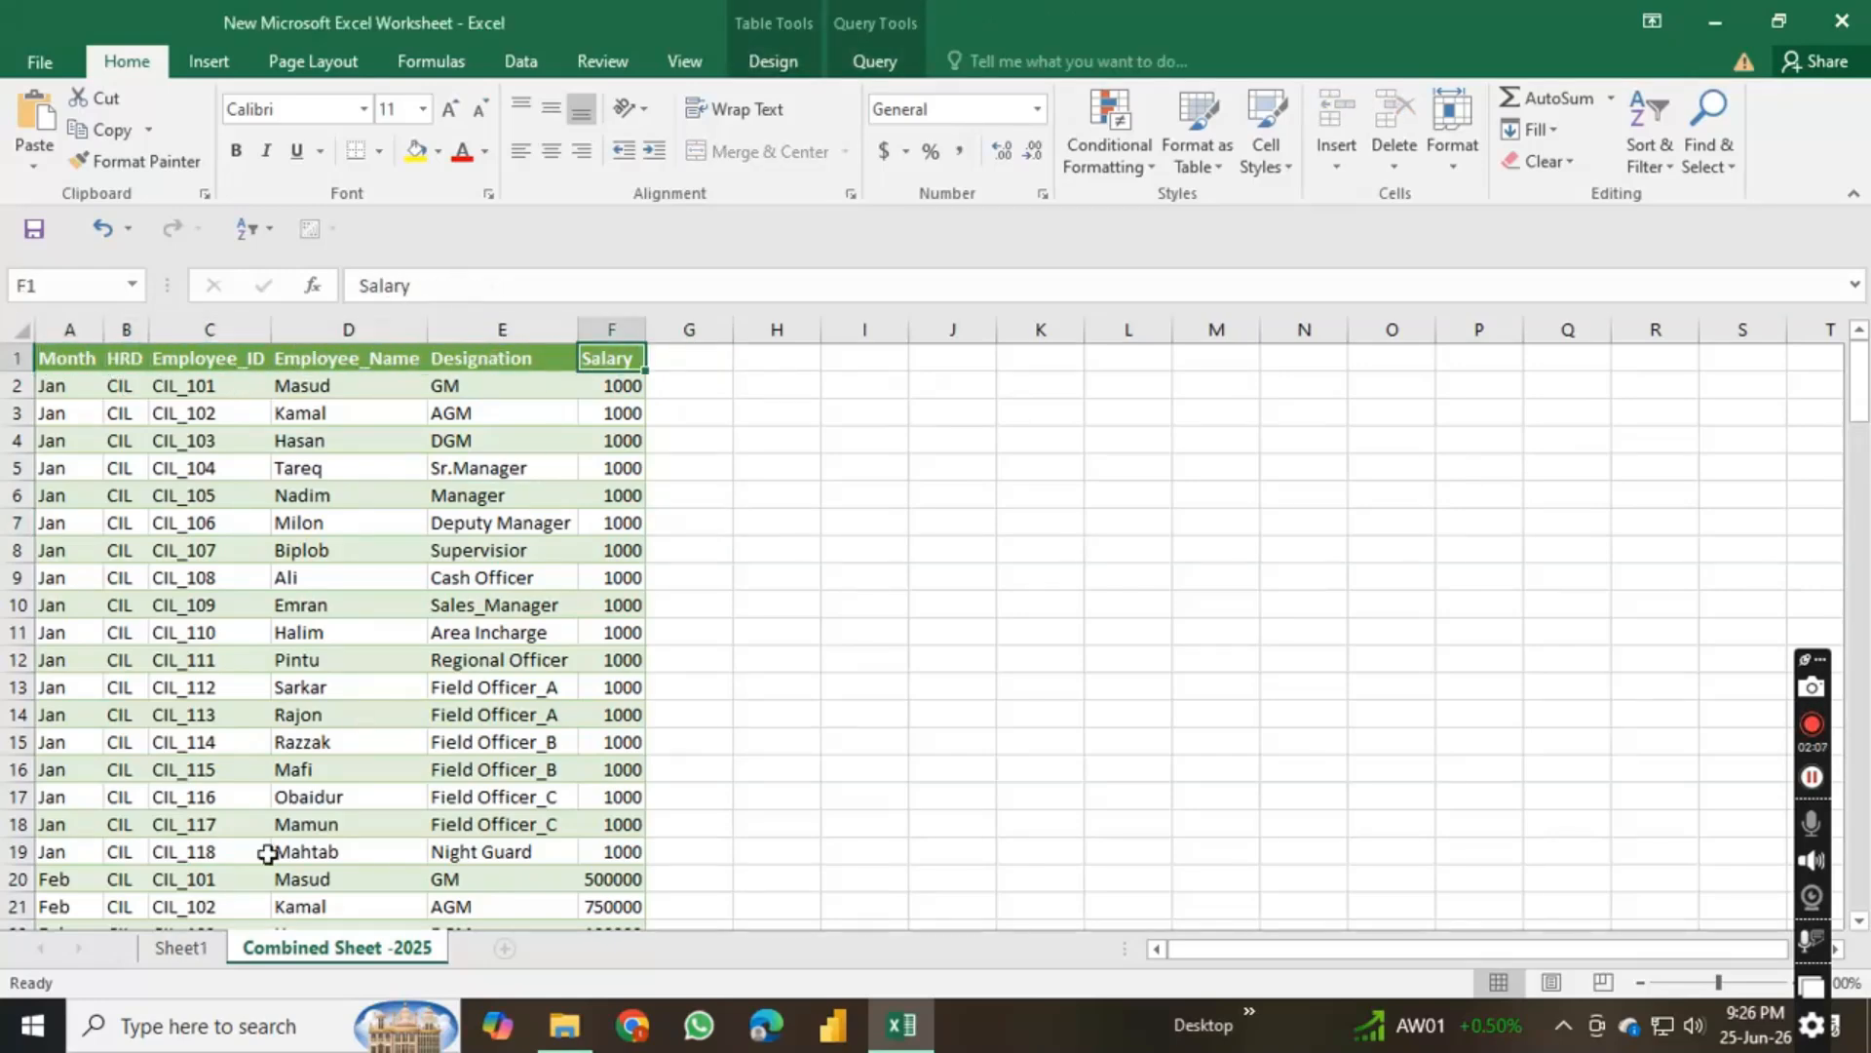
left_click(1016, 639)
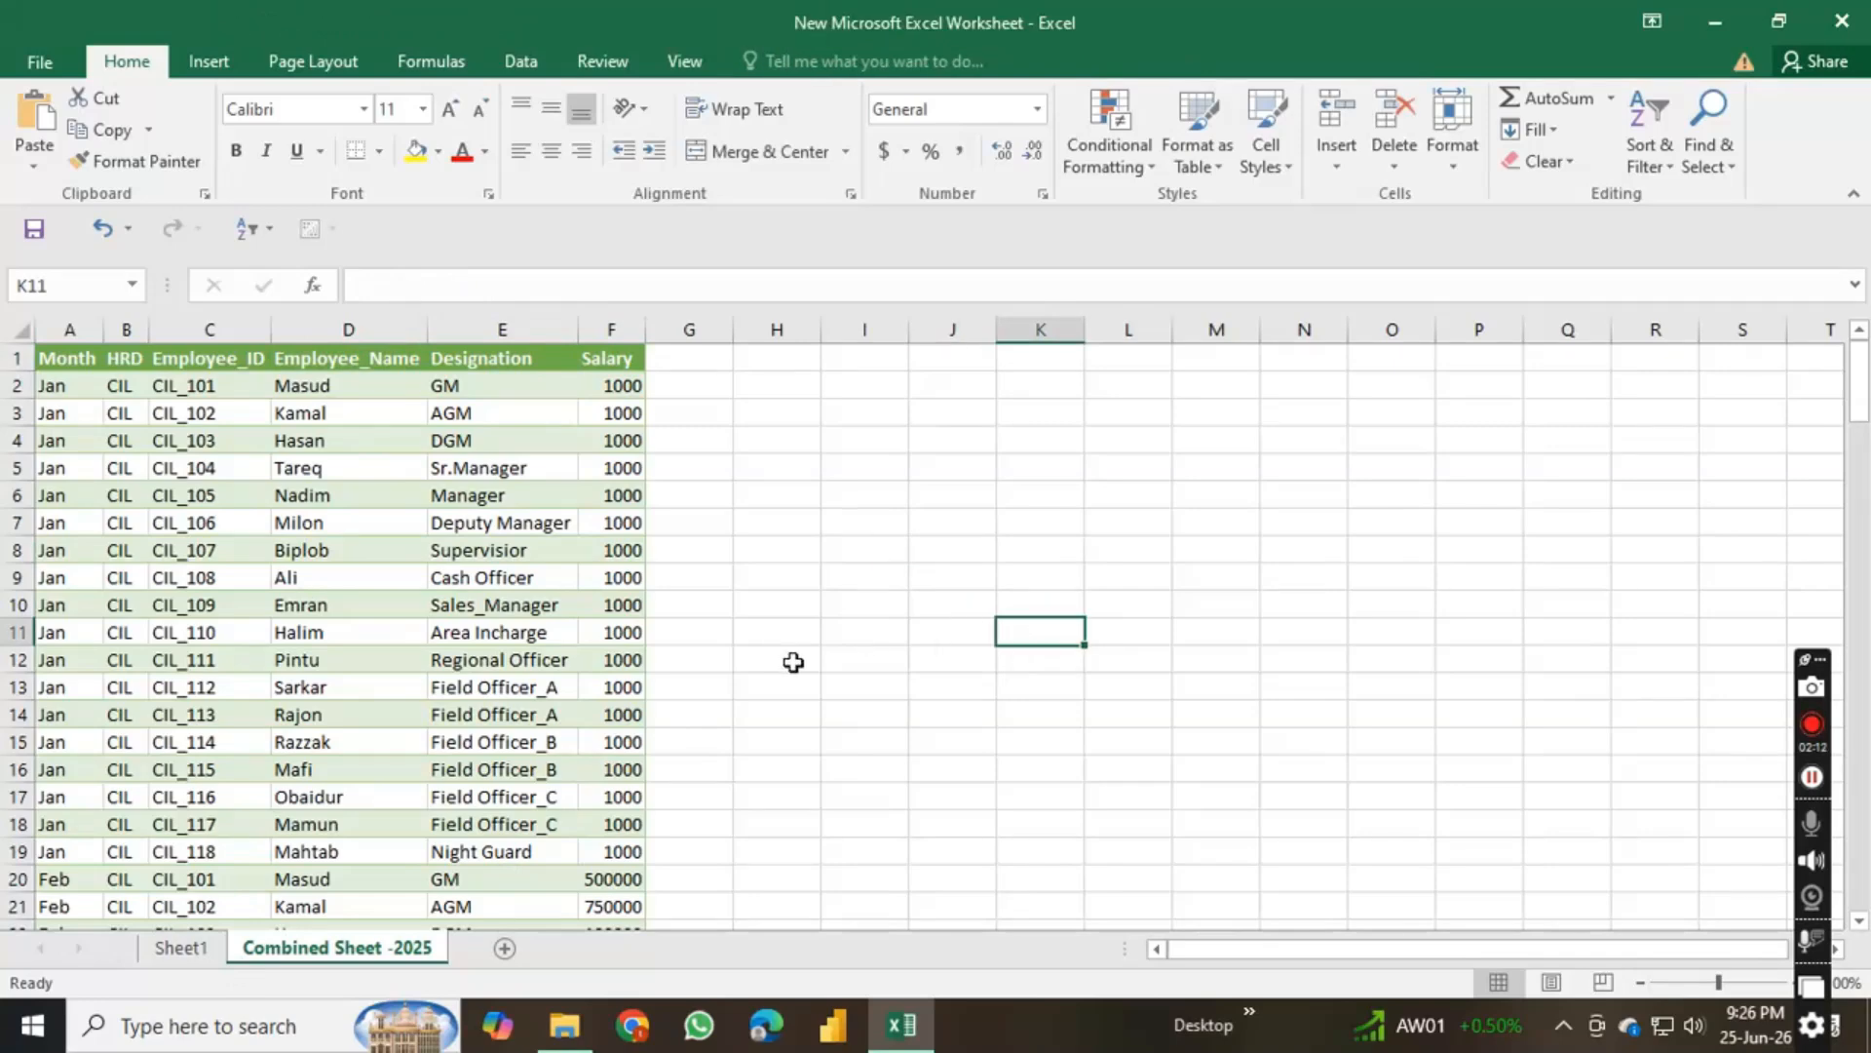
left_click(573, 634)
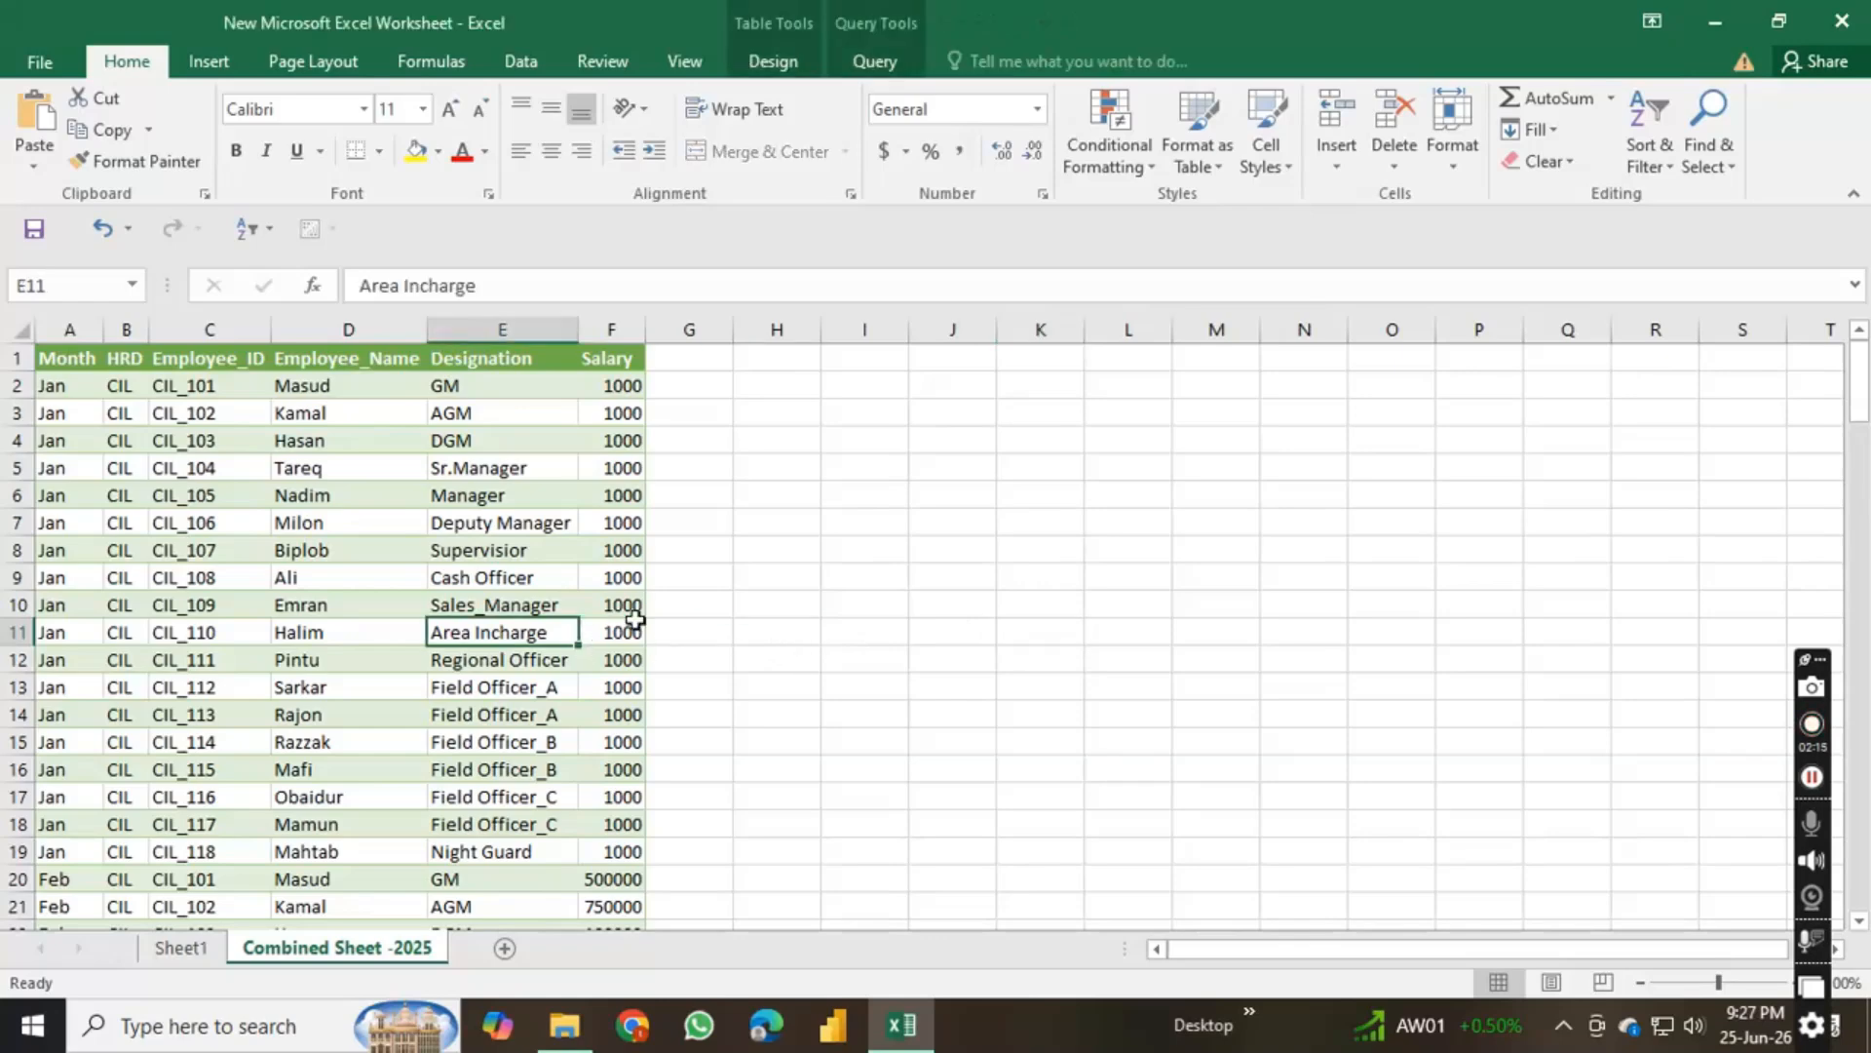
left_click(670, 633)
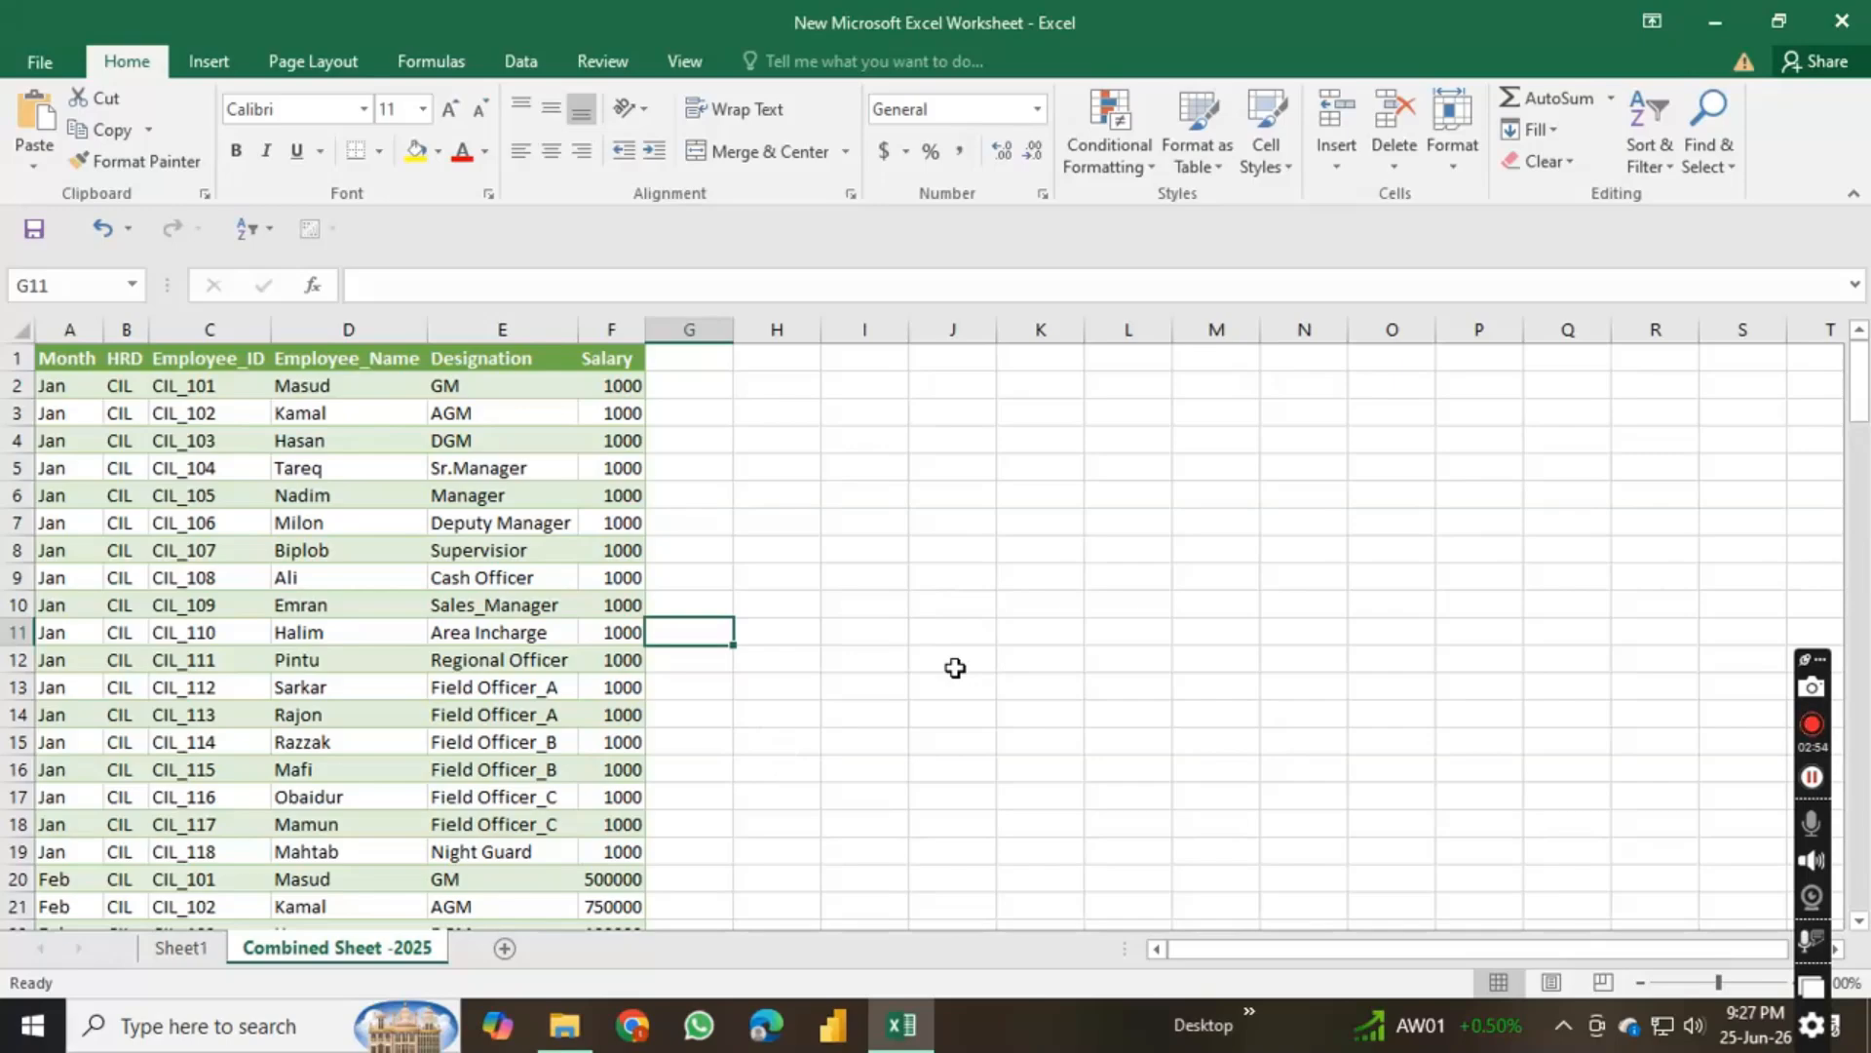
left_click(1817, 745)
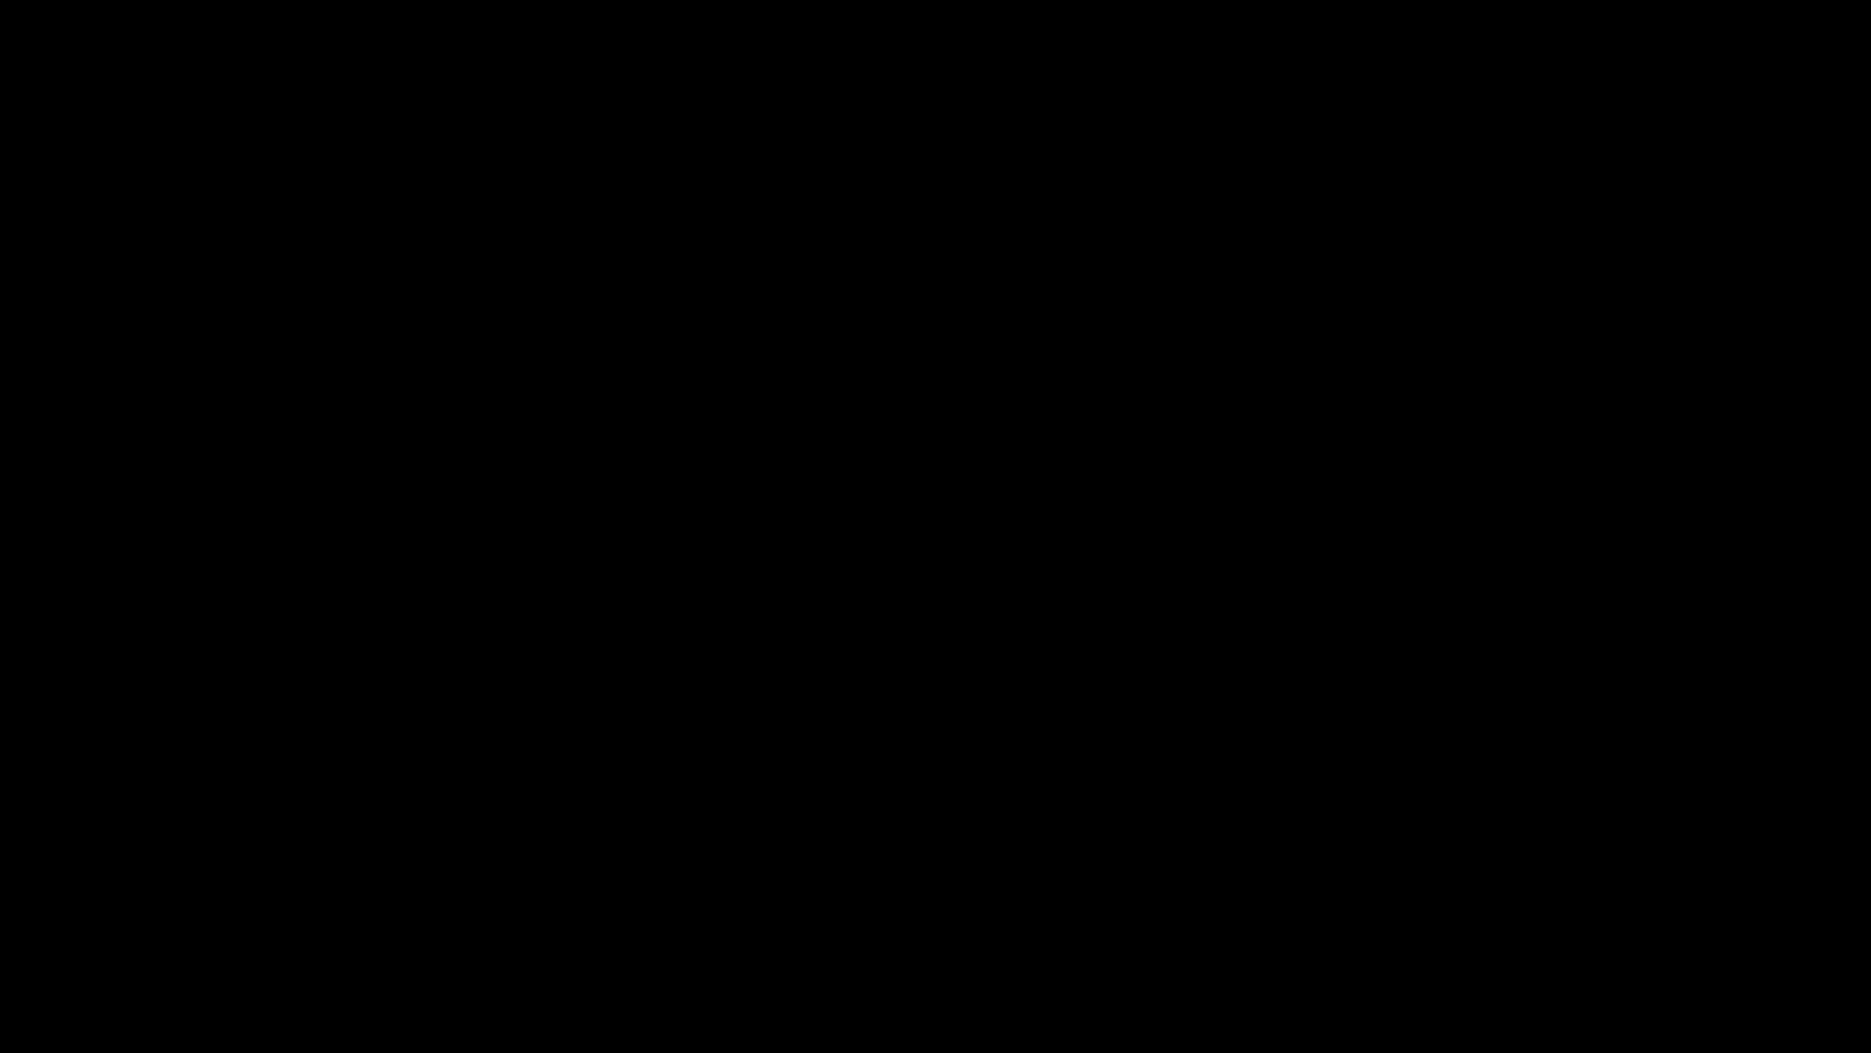